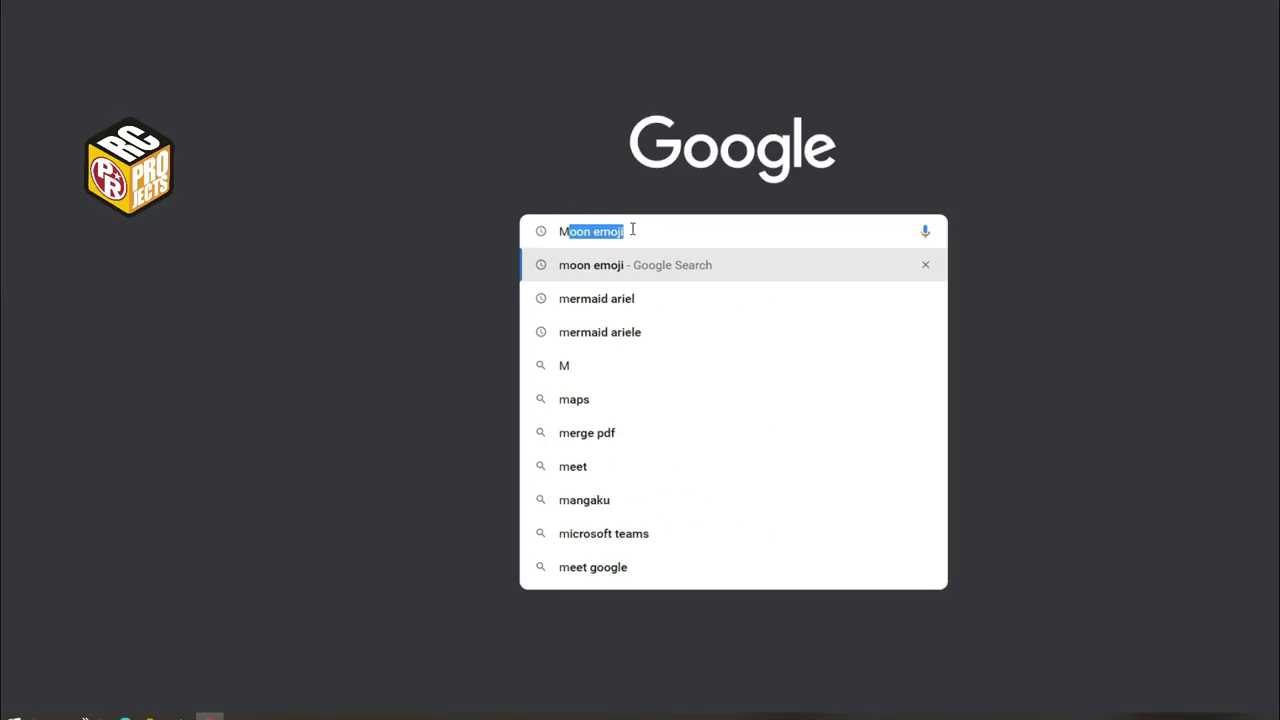
Search Google Images for "mq-9 reaper blueprint" and preview the first dimensioned drawing and the vector drawing
{"action": "type", "text": "Mq-9 reaper"}
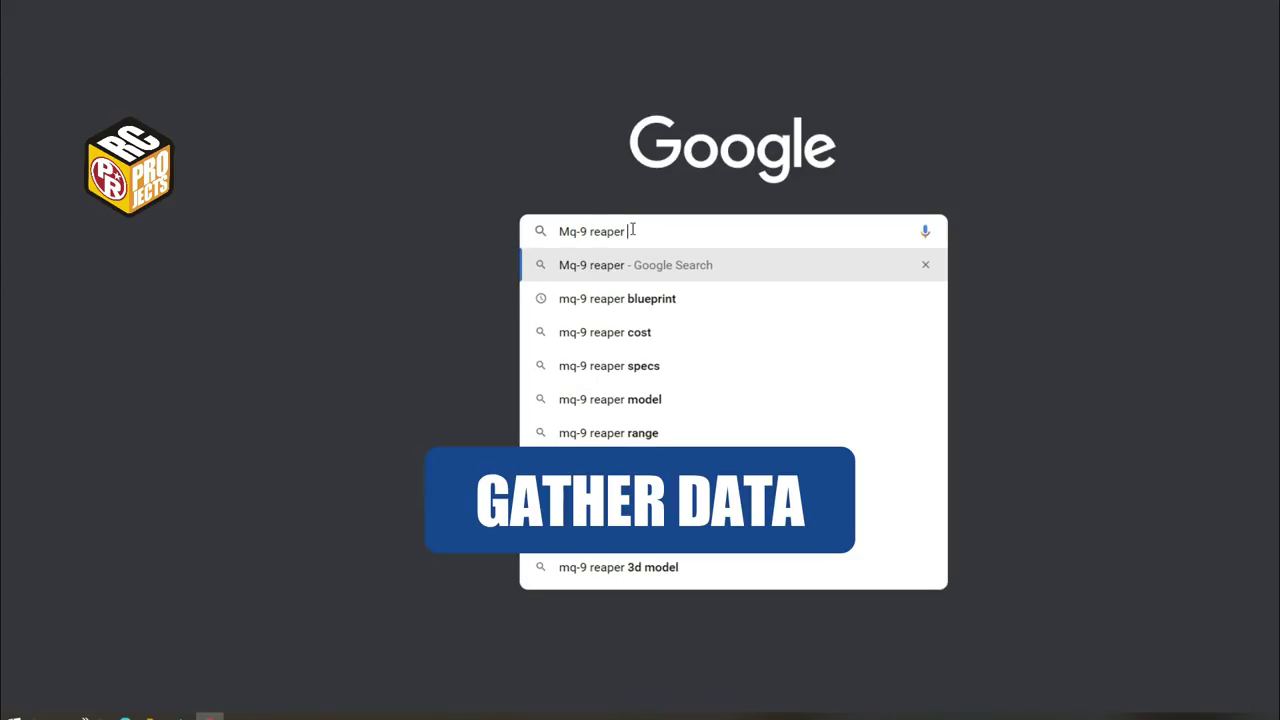
{"action": "key", "text": "Down"}
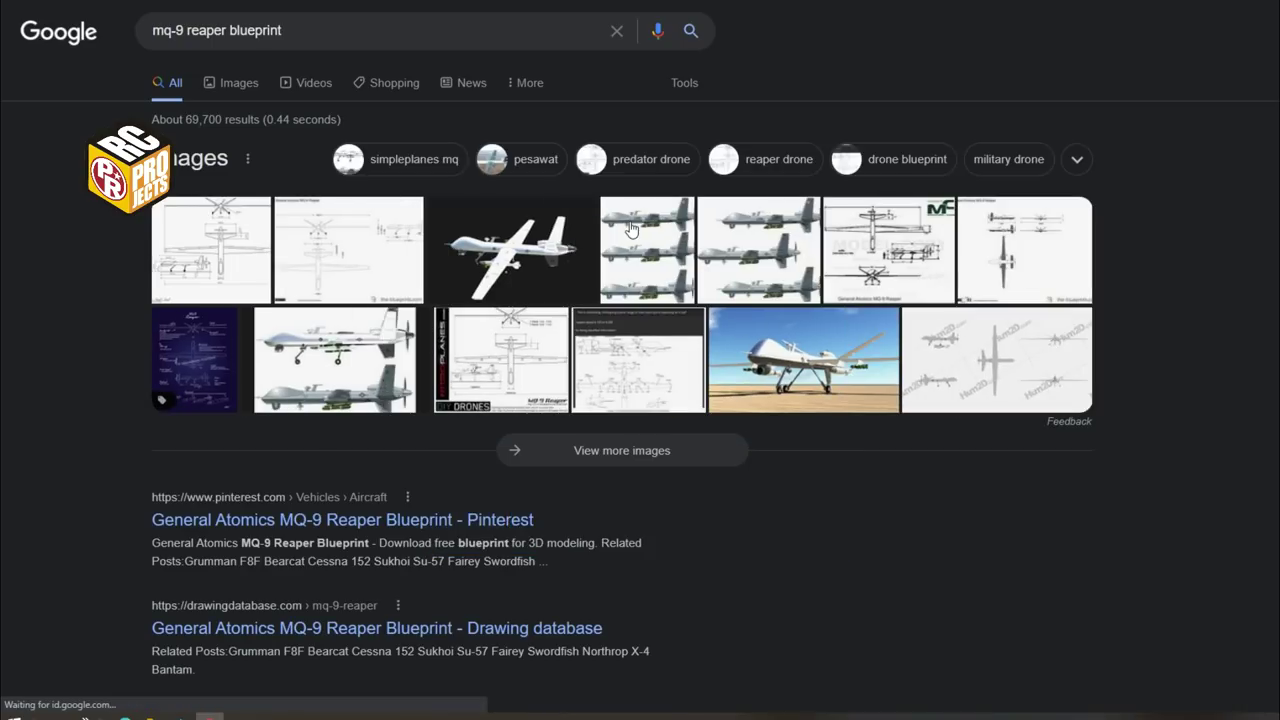
{"action": "left_click", "coordinate": [583, 303]}
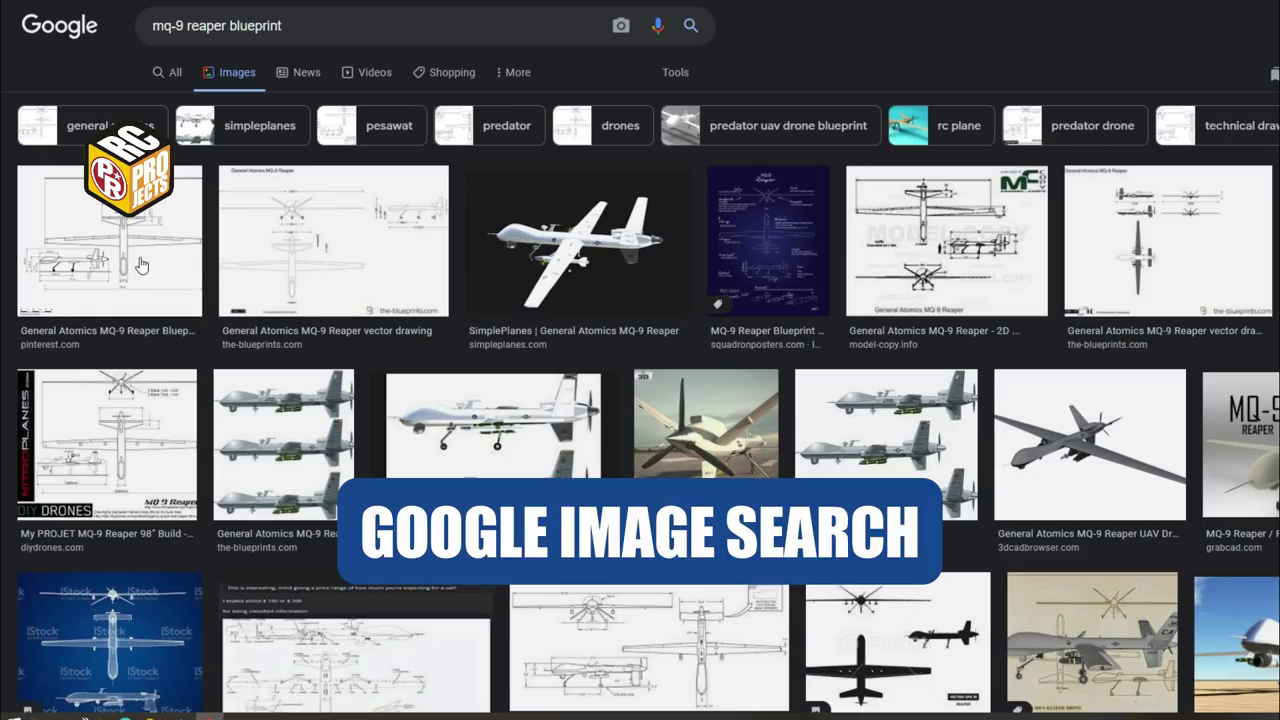
{"action": "left_click", "coordinate": [139, 265]}
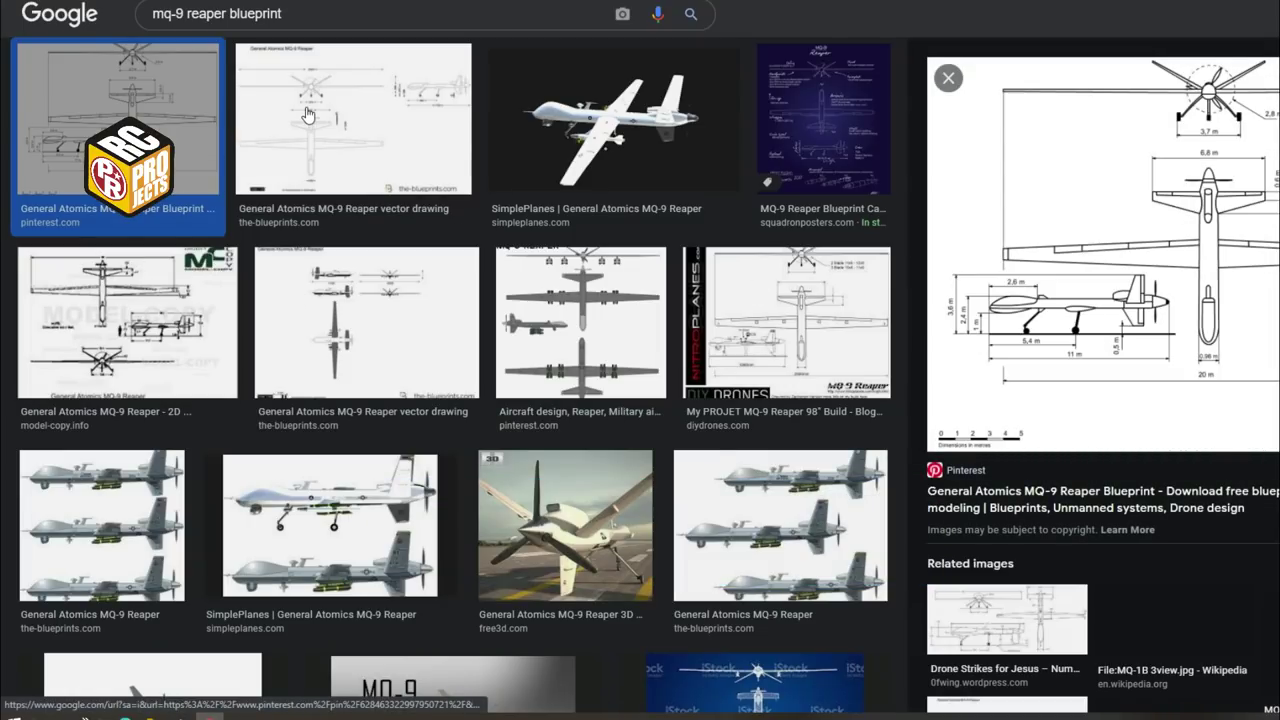
{"action": "left_click", "coordinate": [308, 116]}
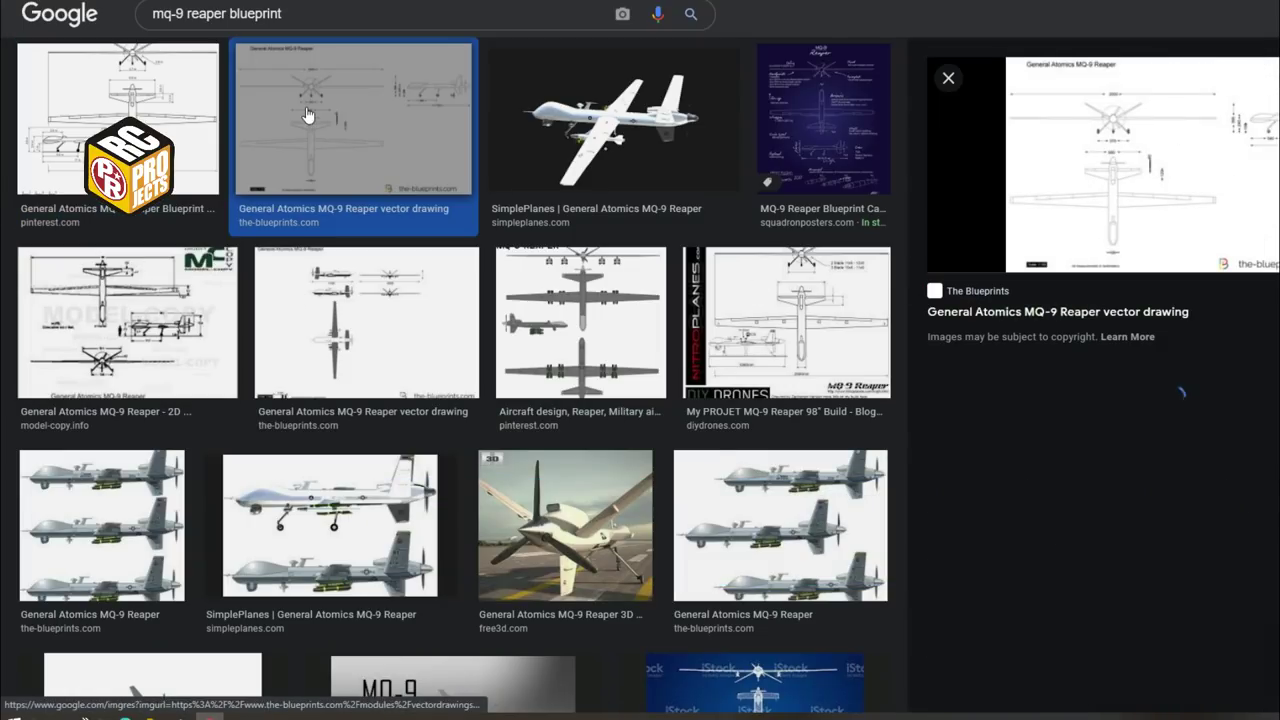
{"action": "left_click", "coordinate": [801, 331]}
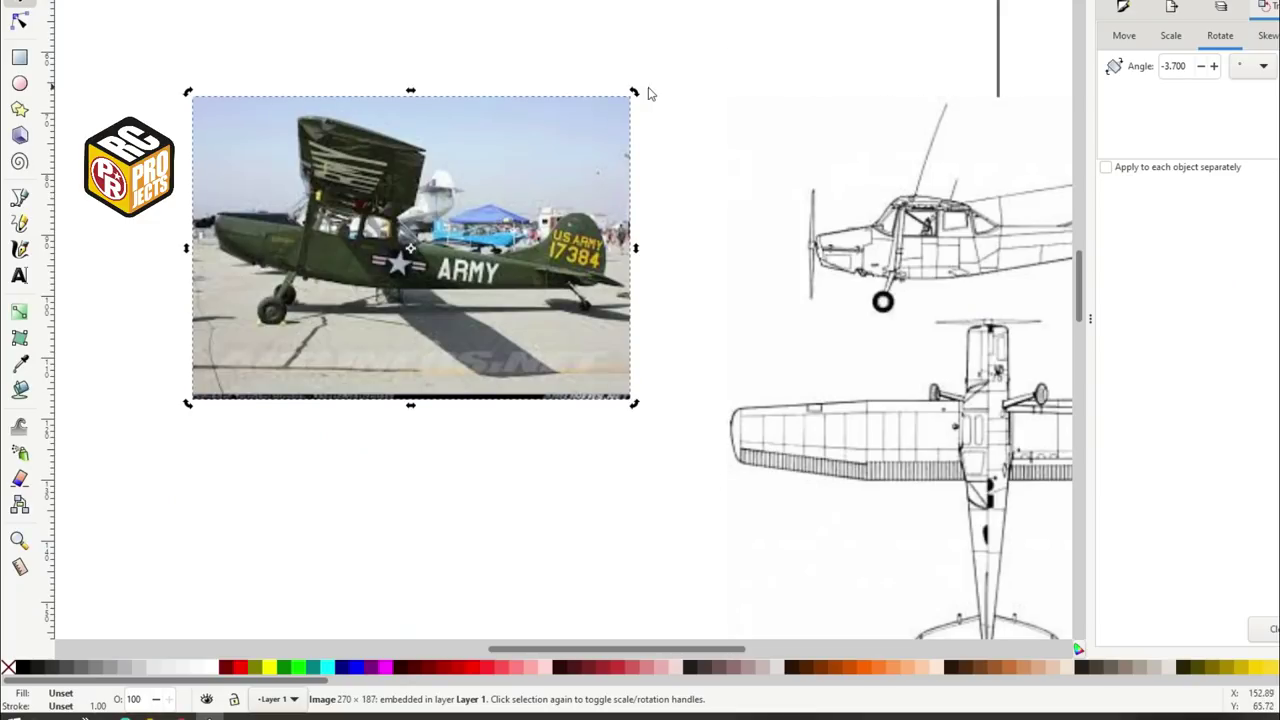
In Inkscape, make the aircraft photo about 53% opaque, then scale, rotate and move it to overlay the blueprint's side view
{"action": "left_click_drag", "start_coordinate": [648, 93], "coordinate": [608, 37]}
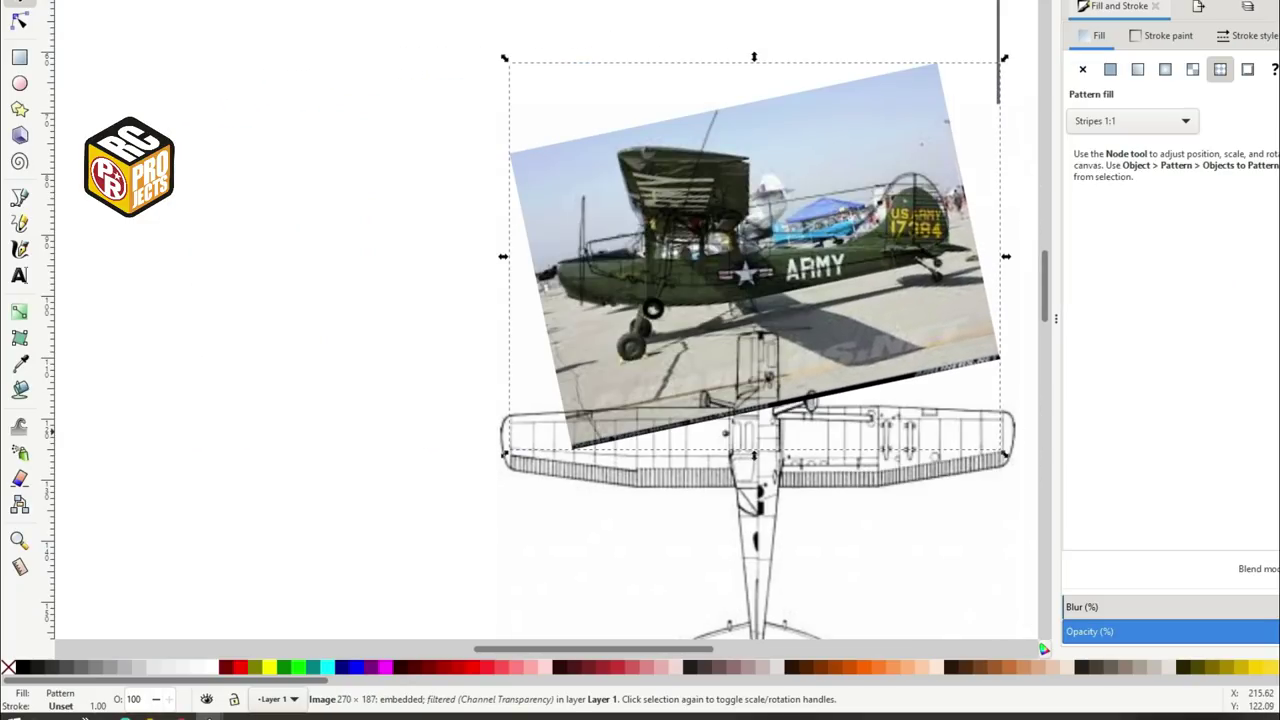
{"action": "left_click", "coordinate": [1206, 631]}
{"action": "left_click_drag", "start_coordinate": [698, 237], "coordinate": [728, 270]}
{"action": "left_click_drag", "start_coordinate": [1031, 38], "coordinate": [1007, 56], "text": "shift"}
{"action": "left_click_drag", "start_coordinate": [880, 136], "coordinate": [869, 142]}
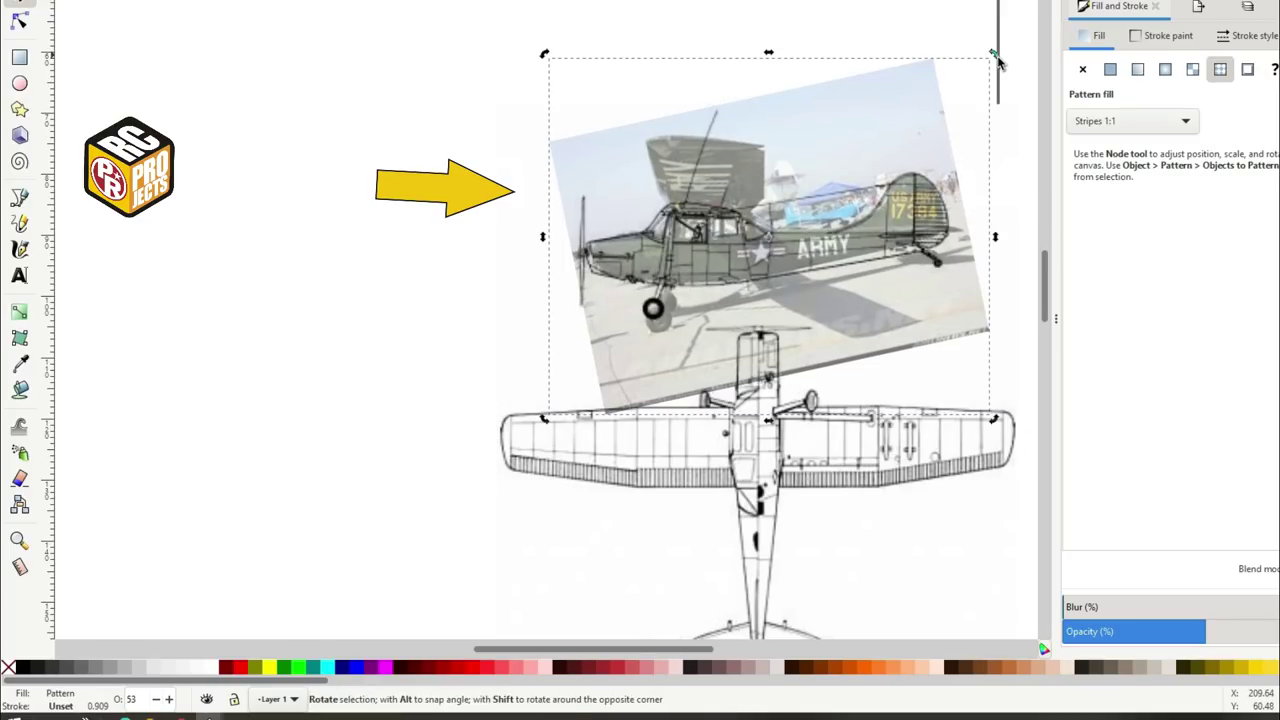
{"action": "left_click_drag", "start_coordinate": [997, 62], "coordinate": [826, 143]}
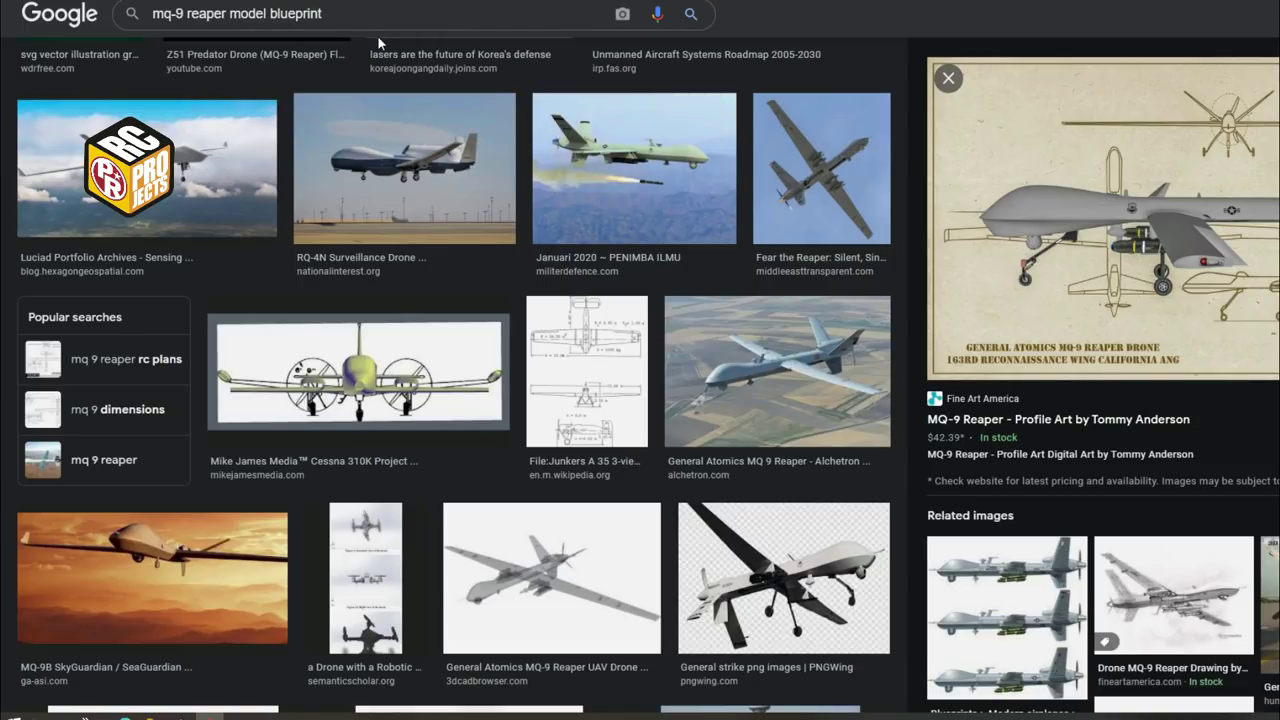
In the browser, search images for "mq-9 reaper model kit blueprint" and preview the Super-Hobby kit manual page
{"action": "type", "text": "kit"}
{"action": "key", "text": "Return"}
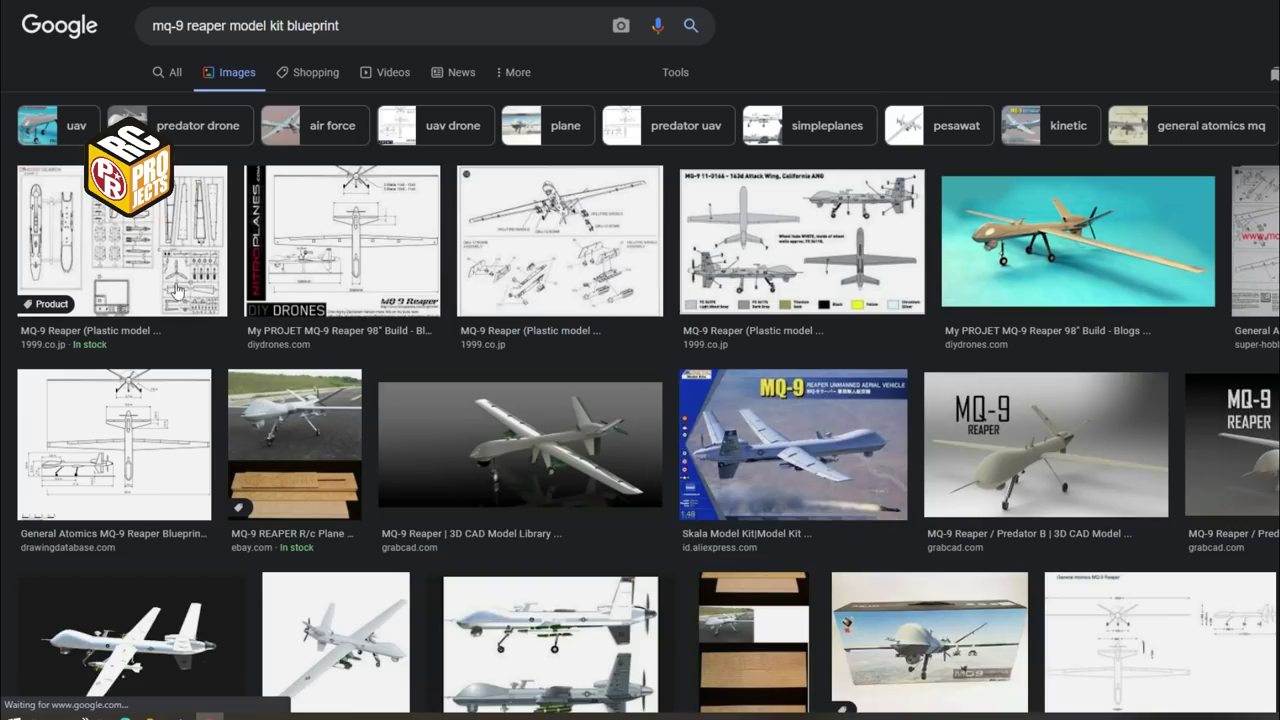
{"action": "scroll", "coordinate": [458, 402], "scroll_direction": "down", "scroll_amount": 2}
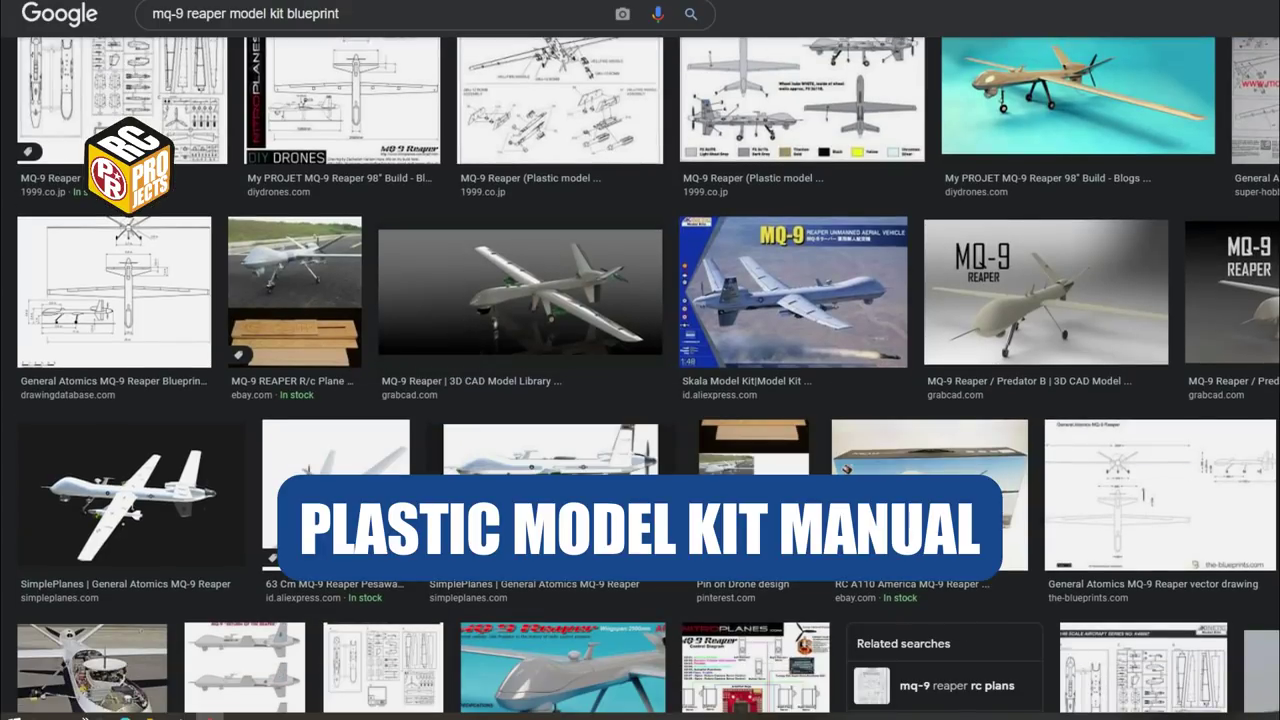
{"action": "left_click", "coordinate": [1256, 102]}
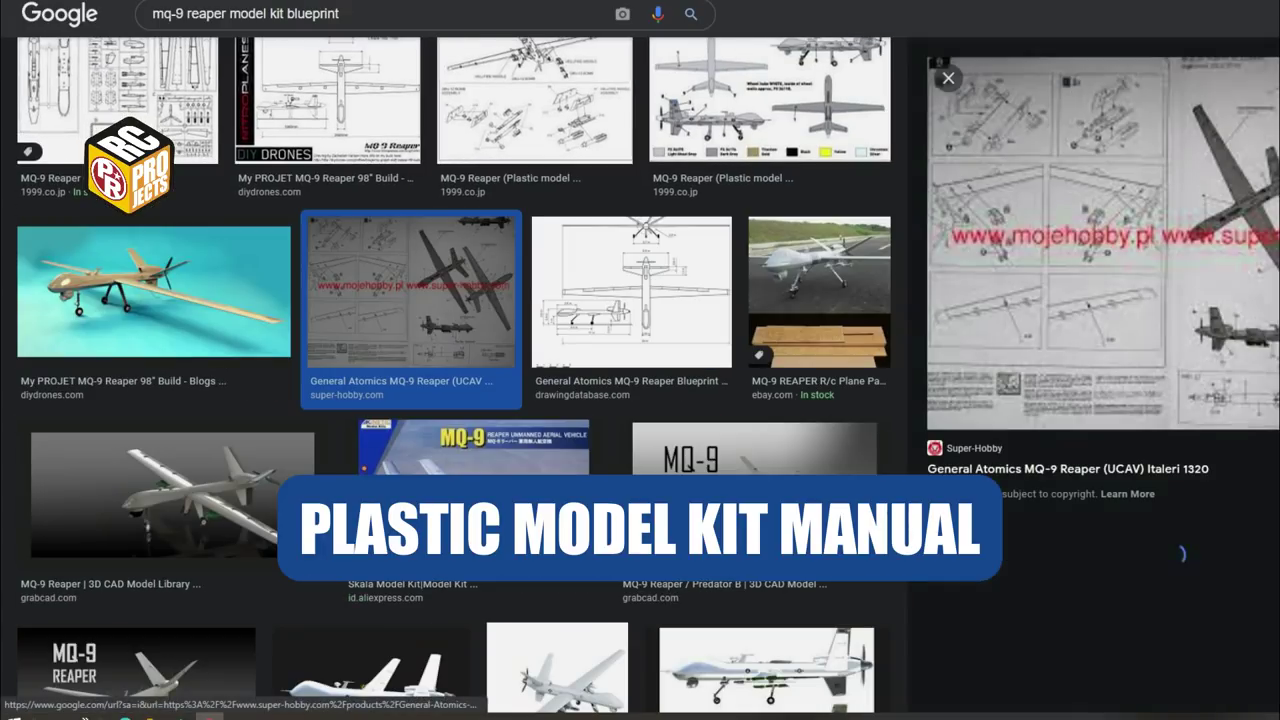
{"action": "left_click", "coordinate": [1270, 468]}
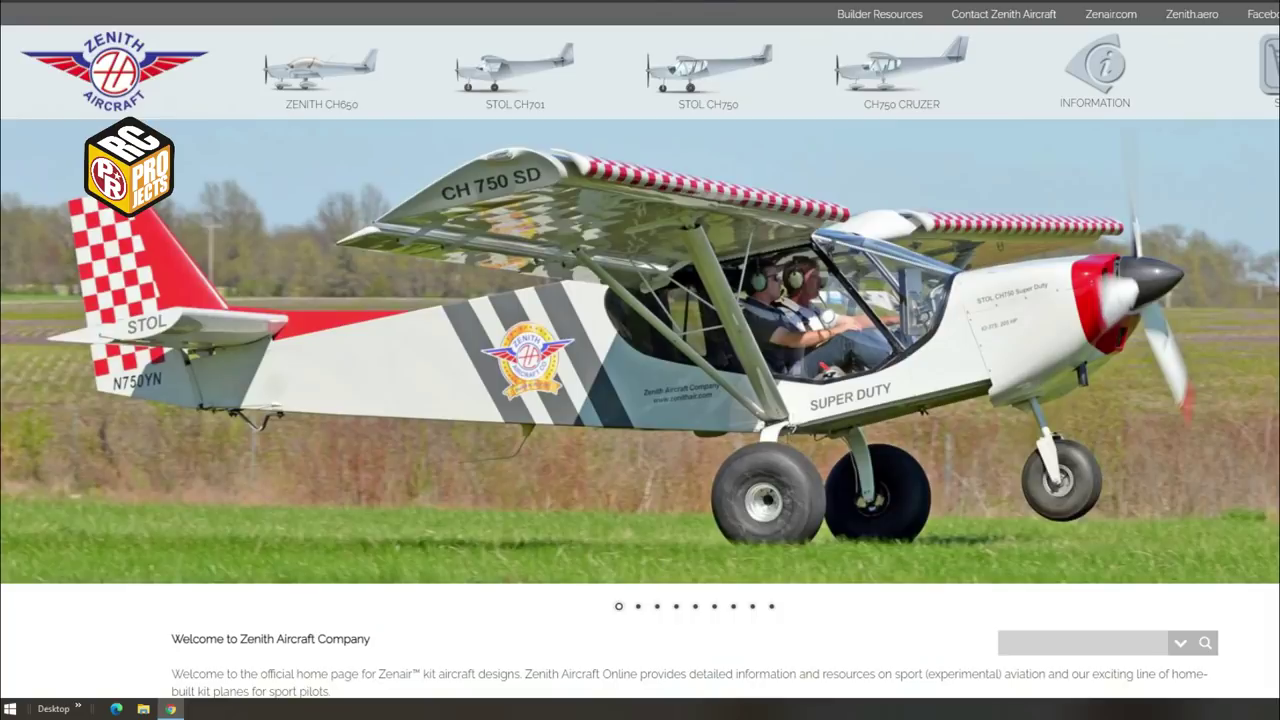
Browse the Zenith Aircraft site for the CH750 Super Duty's performance table, specifications and three-view drawings
{"action": "scroll", "coordinate": [690, 248], "scroll_direction": "down", "scroll_amount": 3}
{"action": "scroll", "coordinate": [802, 342], "scroll_direction": "up", "scroll_amount": 3}
{"action": "scroll", "coordinate": [802, 342], "scroll_direction": "down", "scroll_amount": 10}
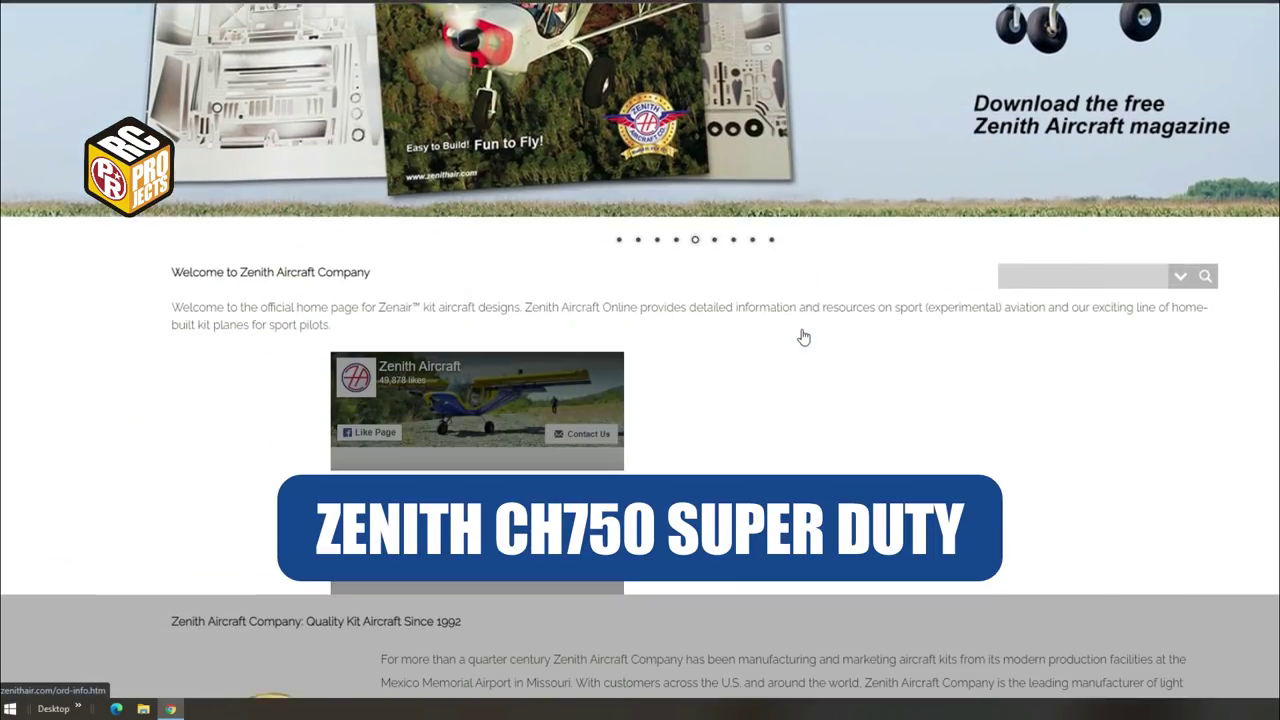
{"action": "scroll", "coordinate": [798, 335], "scroll_direction": "down", "scroll_amount": 10}
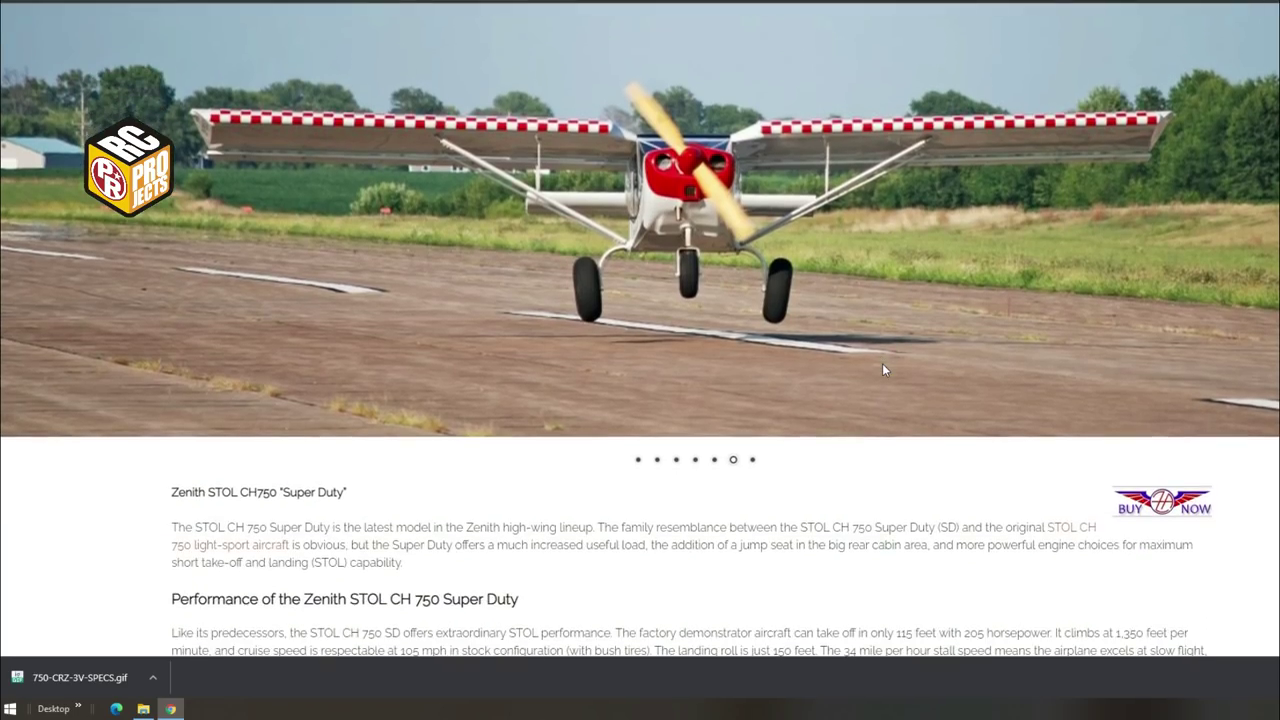
{"action": "scroll", "coordinate": [883, 369], "scroll_direction": "down", "scroll_amount": 10}
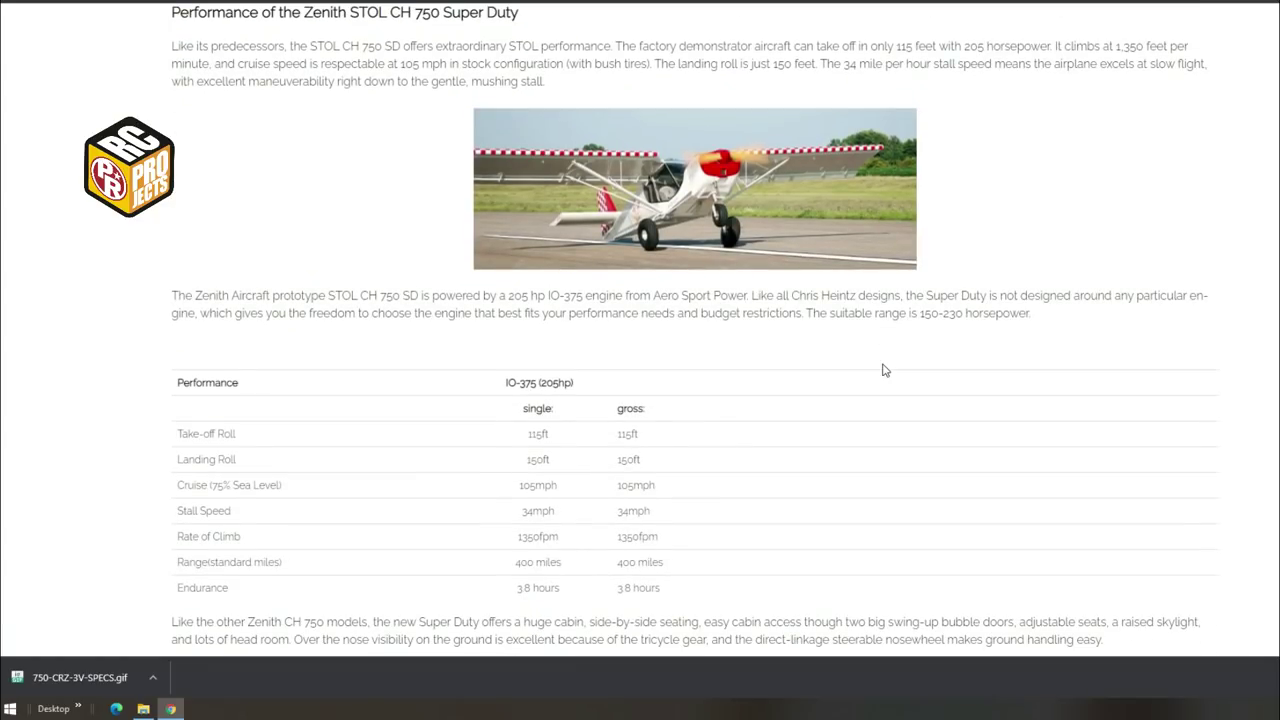
{"action": "scroll", "coordinate": [883, 369], "scroll_direction": "down", "scroll_amount": 15}
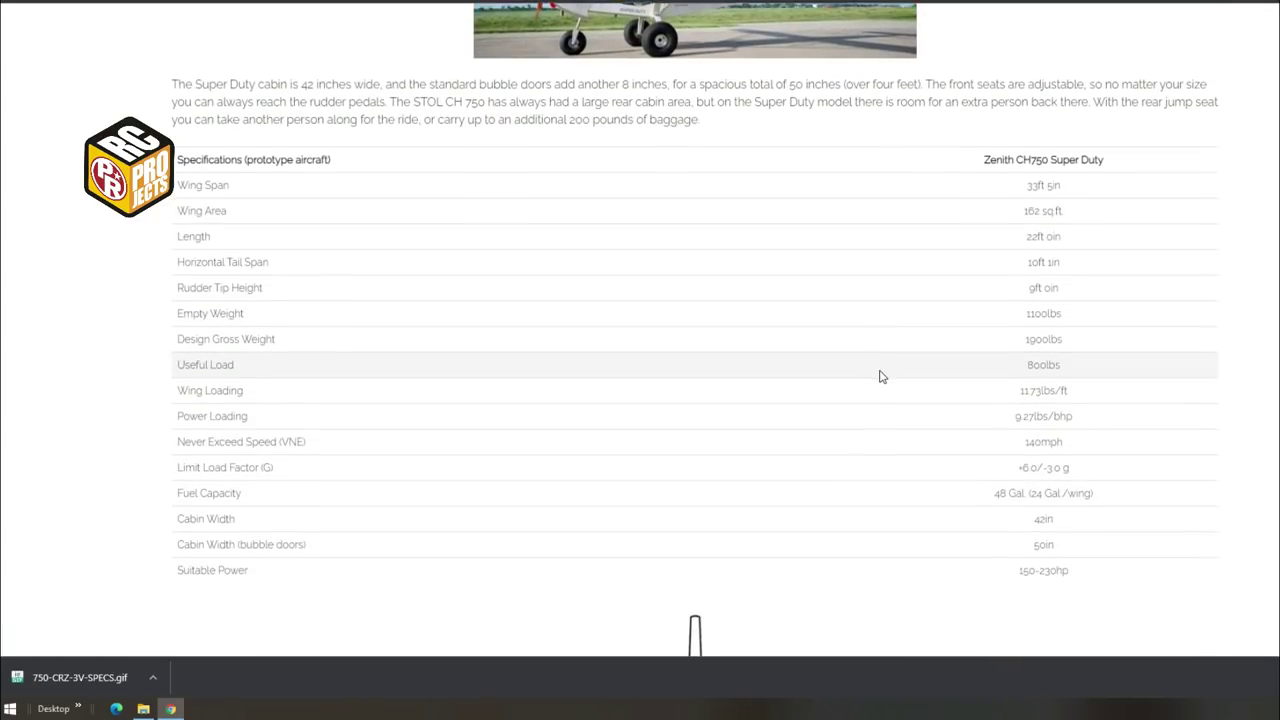
{"action": "scroll", "coordinate": [882, 380], "scroll_direction": "down", "scroll_amount": 4}
{"action": "scroll", "coordinate": [880, 378], "scroll_direction": "up", "scroll_amount": 6}
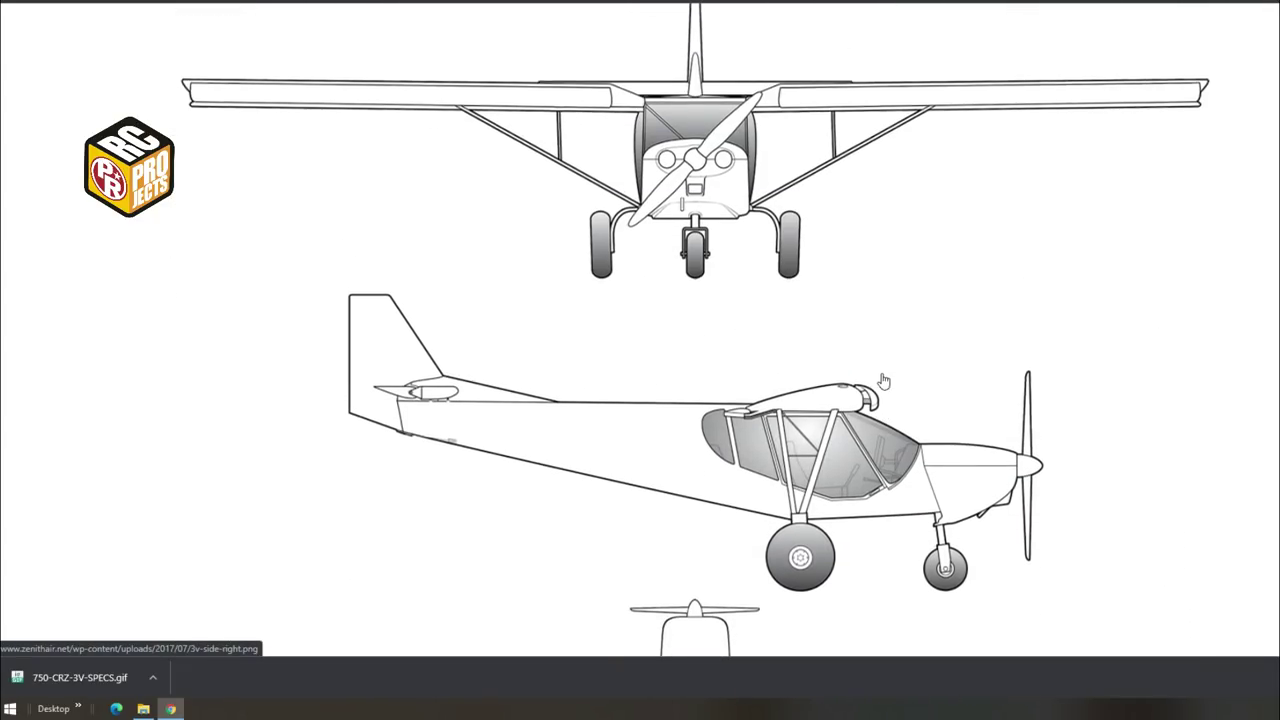
Save the front-view drawing from the Super Duty page as the PNG image 3v-front.png
{"action": "right_click", "coordinate": [773, 251]}
{"action": "left_click", "coordinate": [819, 280]}
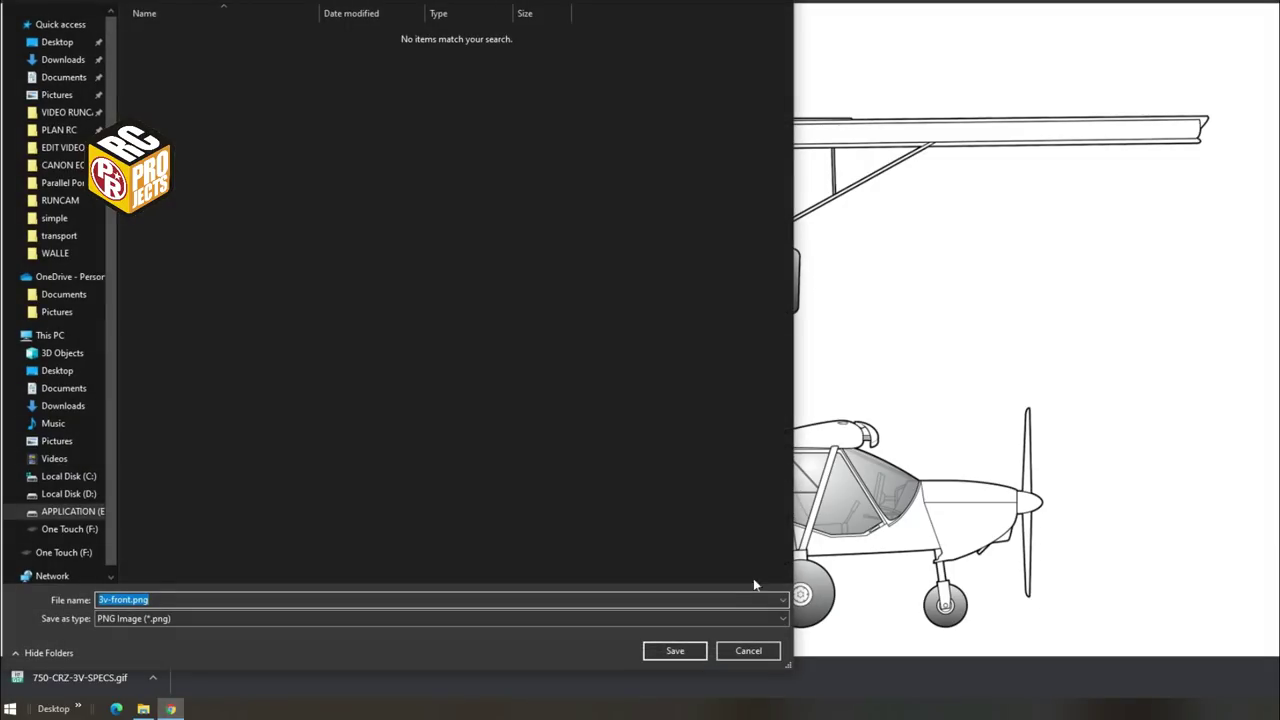
{"action": "left_click", "coordinate": [675, 651]}
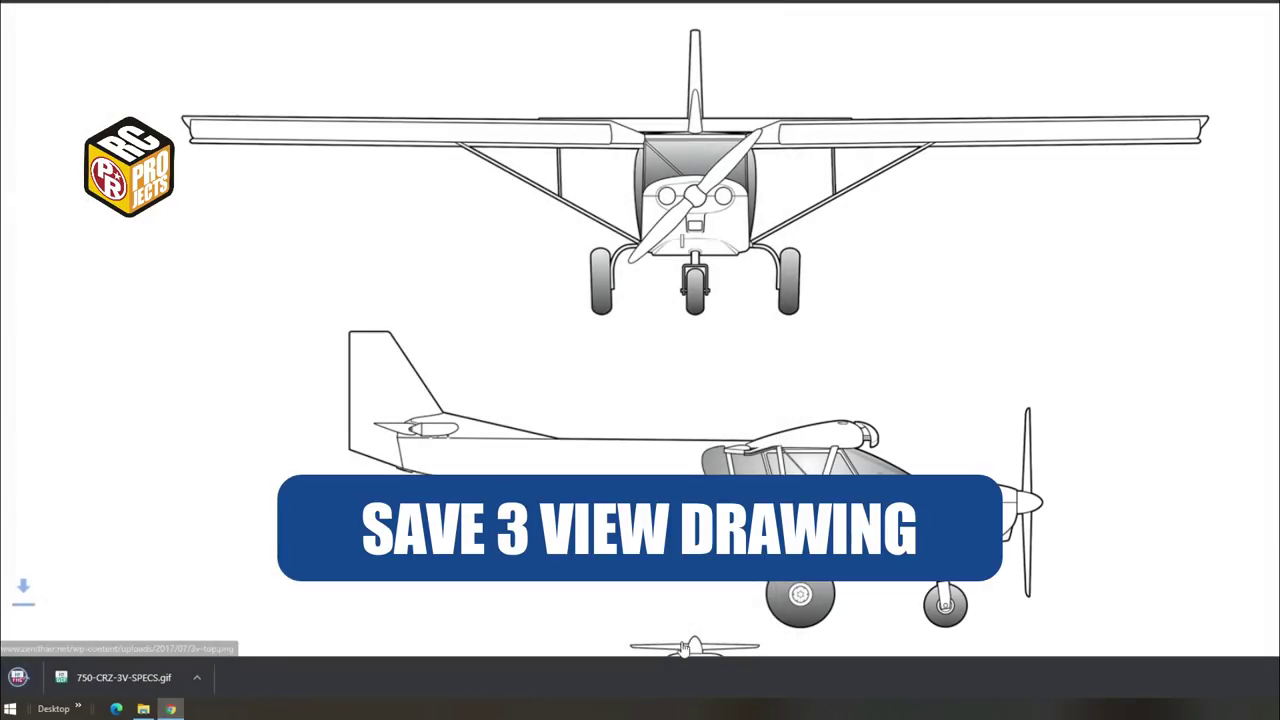
Search Google for Inkscape in a new browser tab and open the official Inkscape website
{"action": "key", "text": "ctrl+t"}
{"action": "left_click", "coordinate": [617, 233]}
{"action": "type", "text": "ink"}
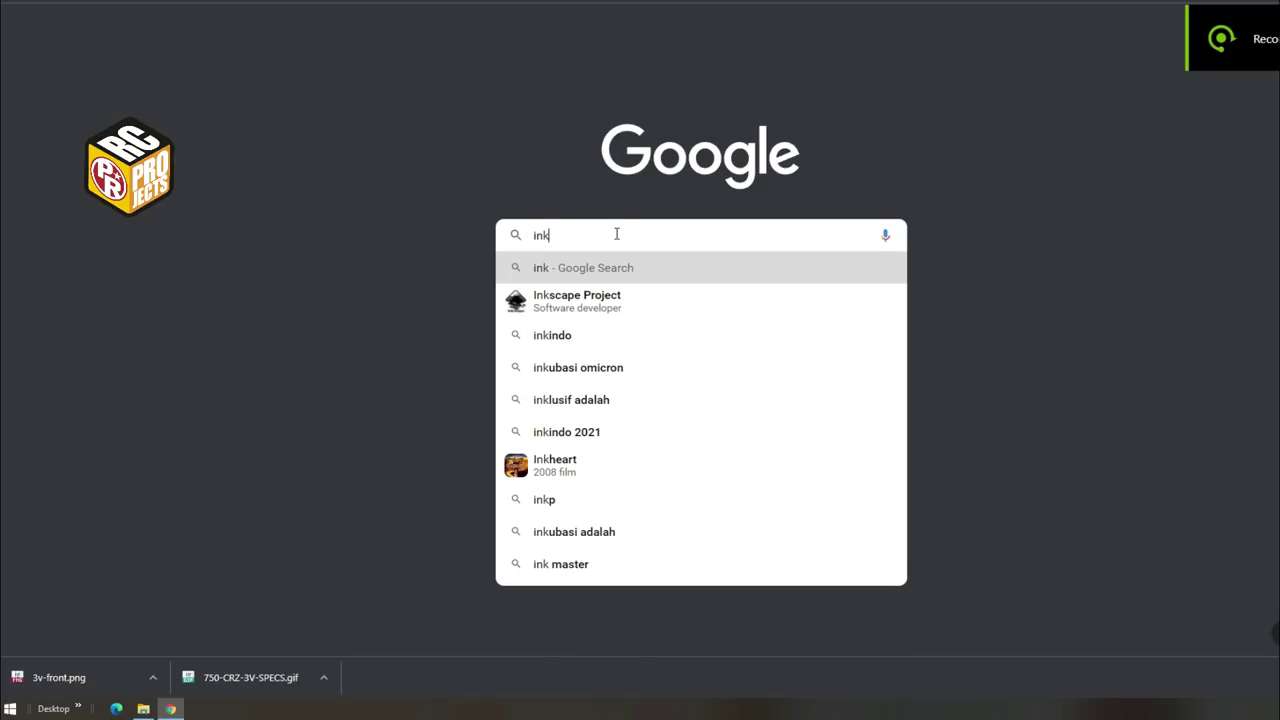
{"action": "key", "text": "Down"}
{"action": "key", "text": "Return"}
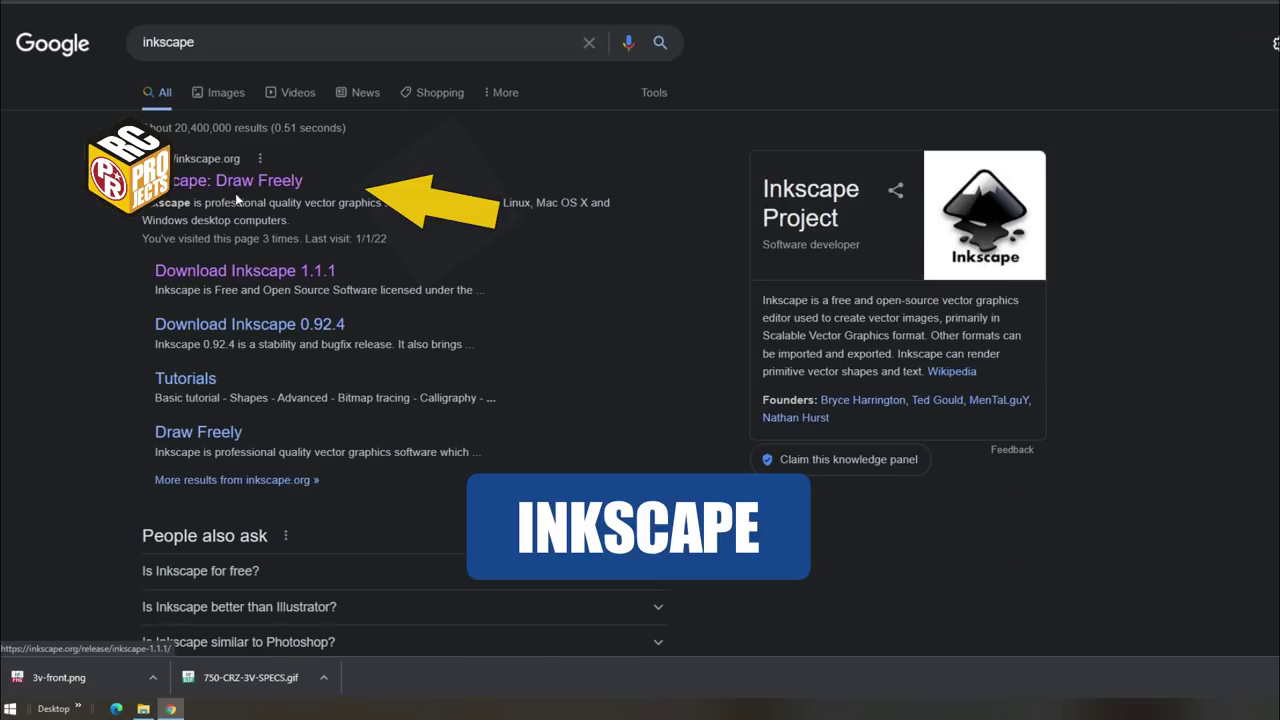
{"action": "left_click", "coordinate": [235, 187]}
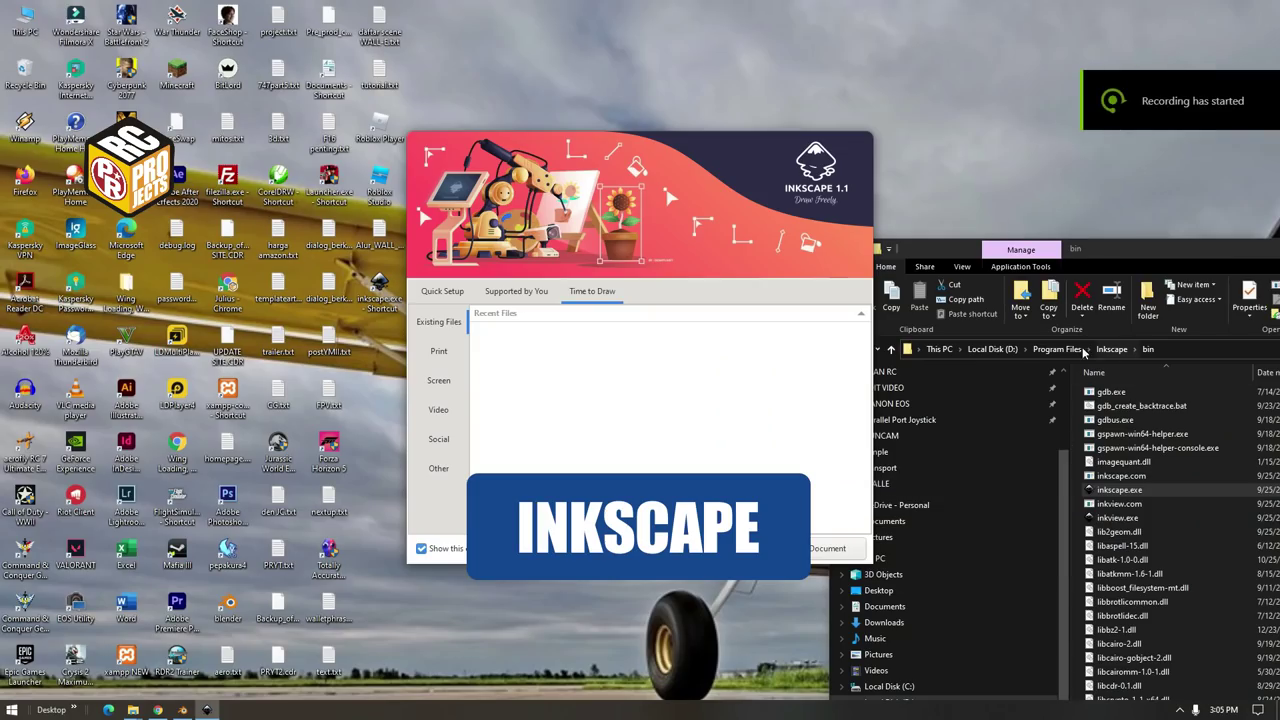
In Inkscape, create a new document and import 3v-side-right.png, 3v-top.png and 3v-front.png from the Zenith superduty folder as embedded images
{"action": "left_click", "coordinate": [818, 549]}
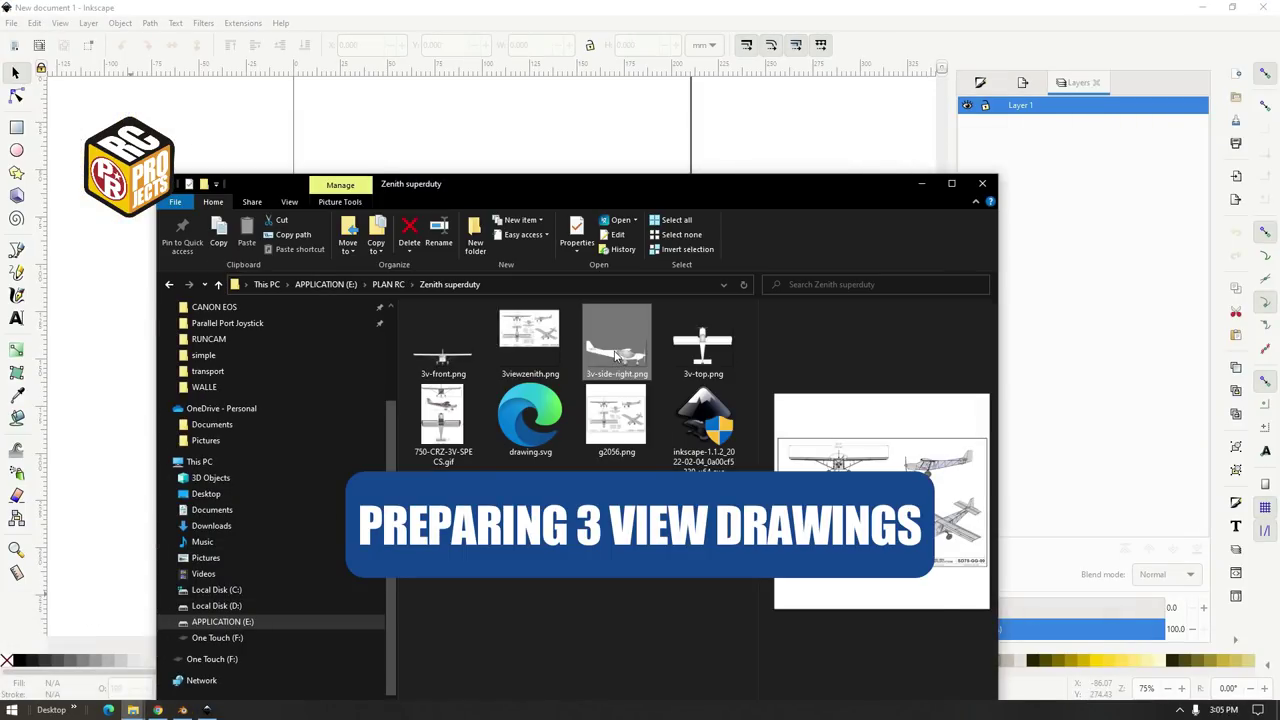
{"action": "left_click", "coordinate": [618, 355]}
{"action": "left_click", "coordinate": [703, 345], "text": "ctrl"}
{"action": "left_click", "coordinate": [453, 352], "text": "ctrl"}
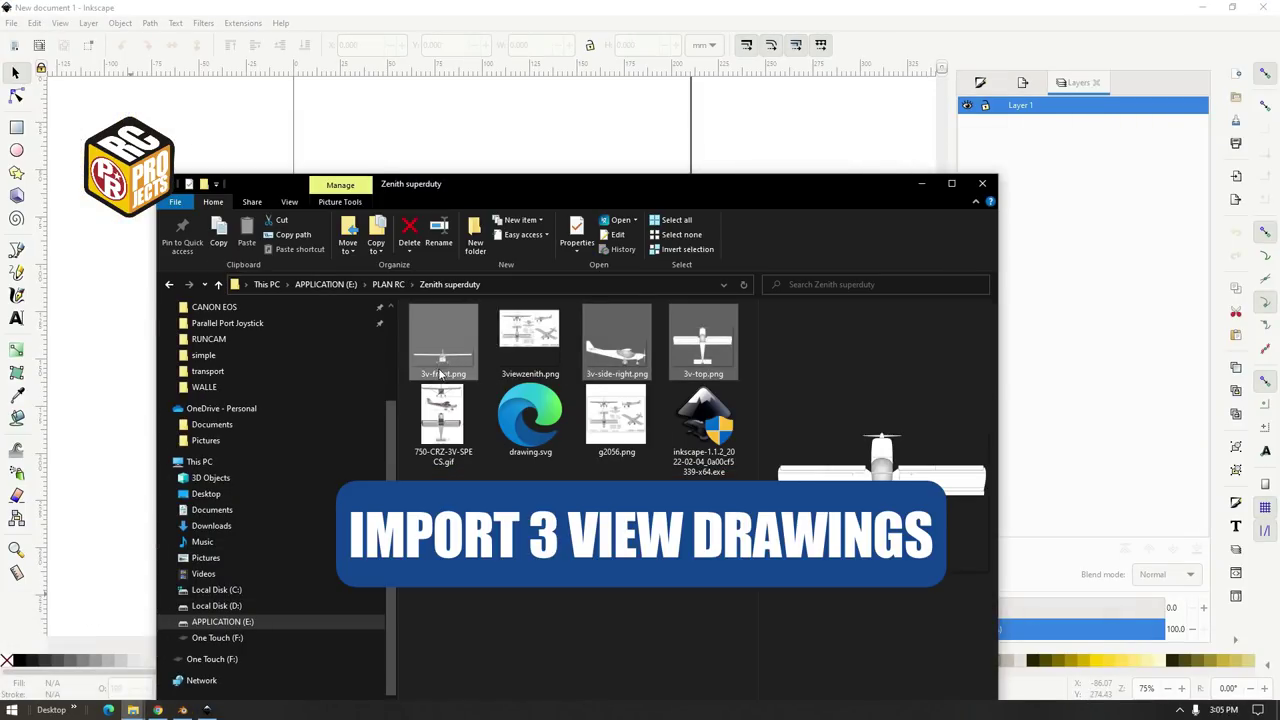
{"action": "left_click_drag", "start_coordinate": [453, 352], "coordinate": [445, 152]}
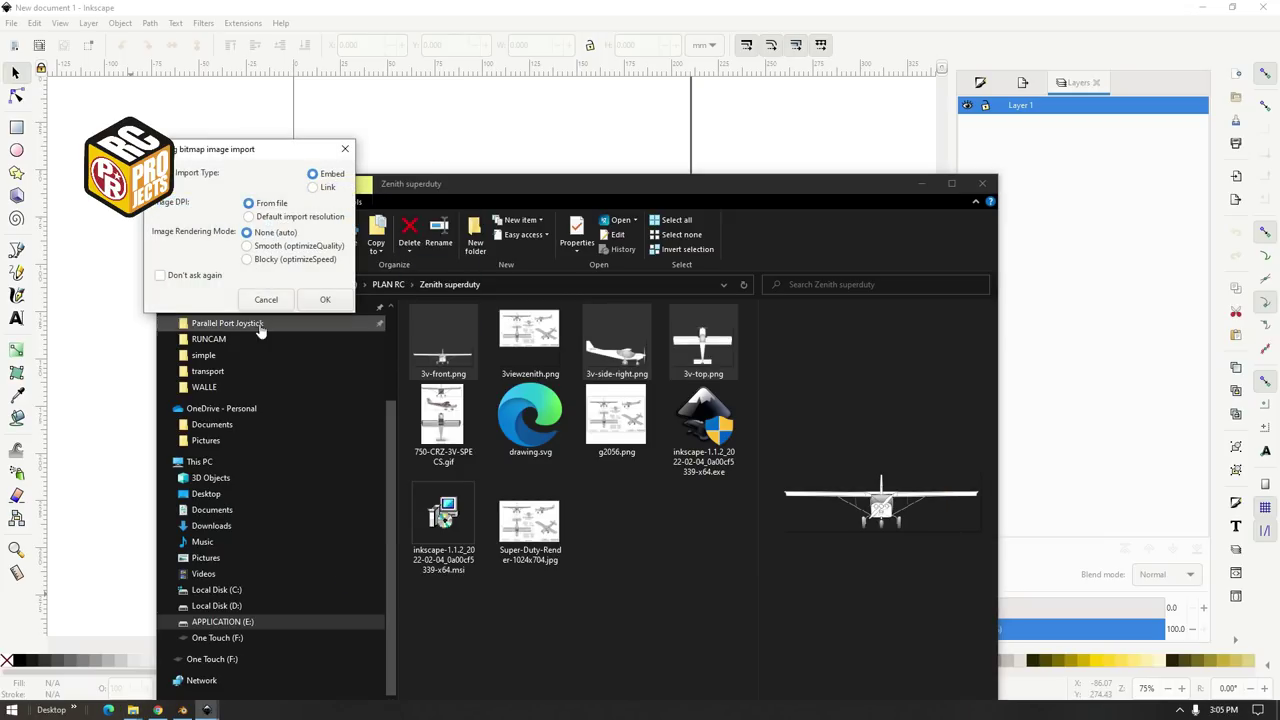
{"action": "left_click", "coordinate": [321, 303]}
{"action": "left_click", "coordinate": [288, 319]}
{"action": "left_click", "coordinate": [204, 178]}
{"action": "left_click_drag", "start_coordinate": [530, 184], "coordinate": [533, 683]}
Separate the overlapping drawings by moving the side view above the page and the top view to the page's lower left
{"action": "scroll", "coordinate": [526, 500], "scroll_direction": "down", "scroll_amount": 4, "text": "ctrl"}
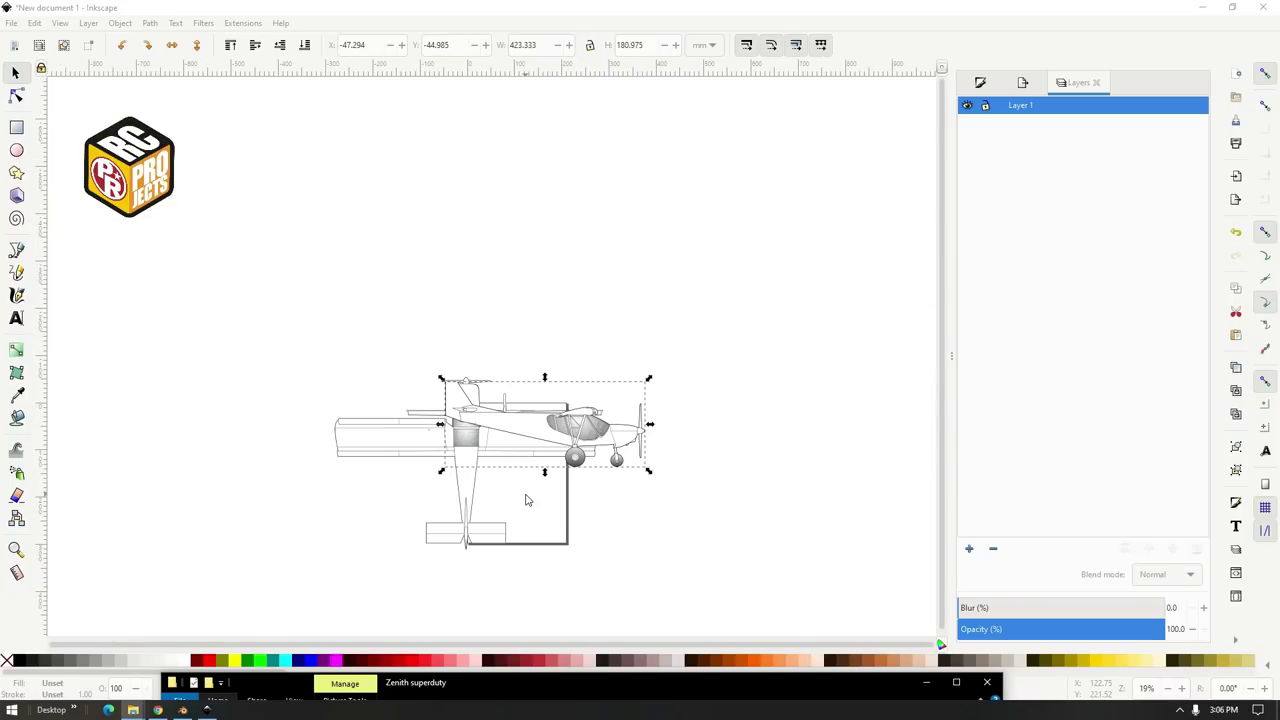
{"action": "scroll", "coordinate": [526, 500], "scroll_direction": "up", "scroll_amount": 2, "text": "ctrl"}
{"action": "left_click", "coordinate": [526, 500]}
{"action": "left_click_drag", "start_coordinate": [615, 385], "coordinate": [540, 196]}
{"action": "left_click_drag", "start_coordinate": [552, 401], "coordinate": [353, 492]}
{"action": "left_click", "coordinate": [535, 485]}
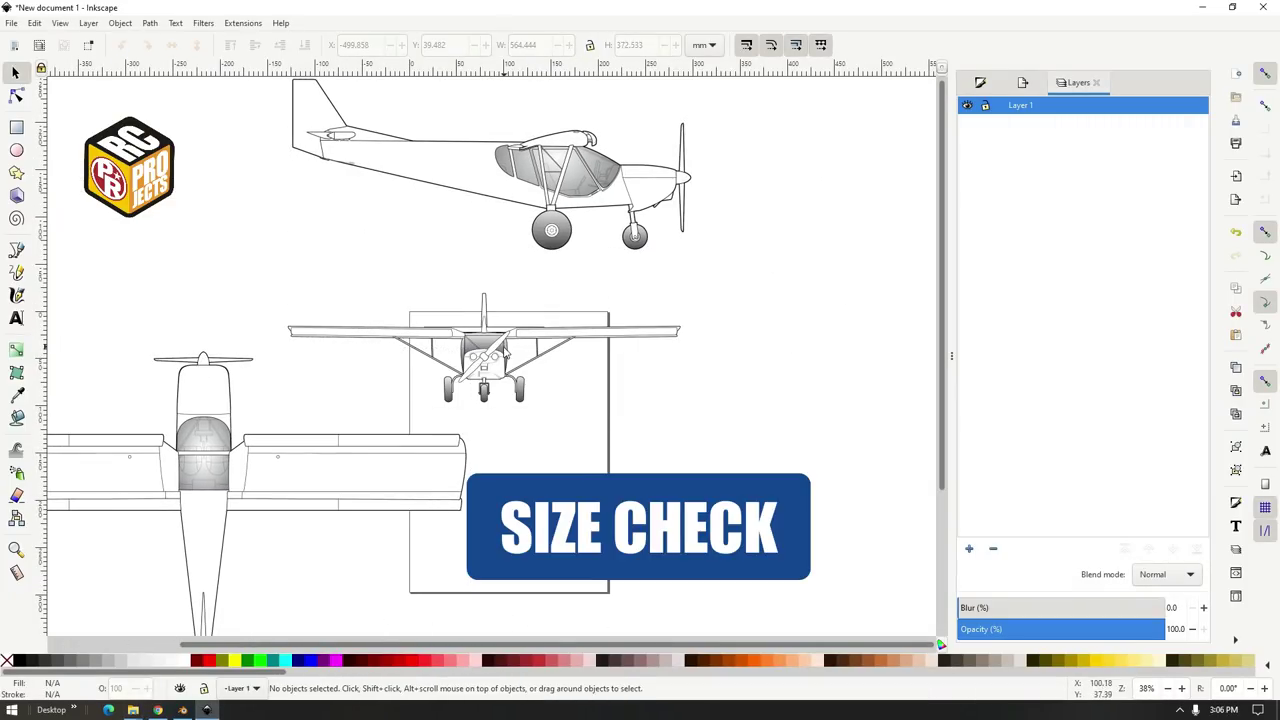
Shift the front view to the right and place the top view directly beneath it, at about X -23 mm, Y 95 mm
{"action": "left_click_drag", "start_coordinate": [488, 368], "coordinate": [635, 376]}
{"action": "left_click", "coordinate": [697, 468]}
{"action": "left_click_drag", "start_coordinate": [291, 482], "coordinate": [742, 540]}
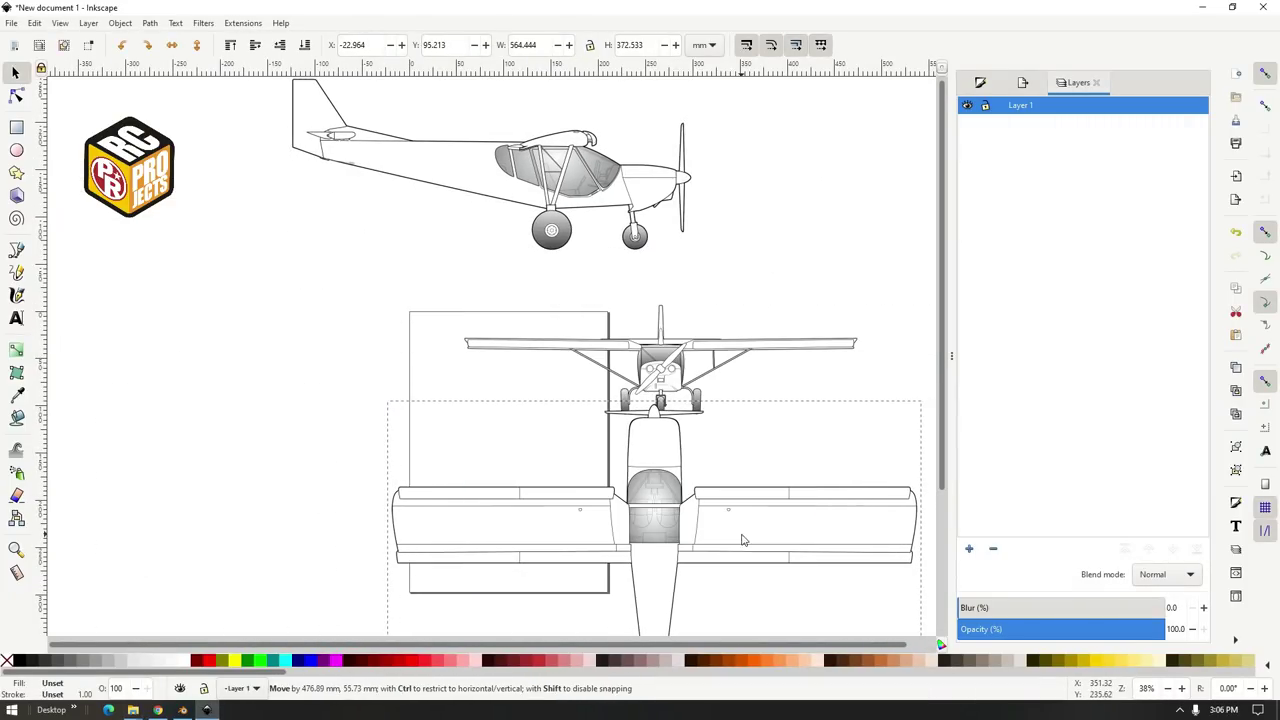
{"action": "middle_click_drag", "start_coordinate": [667, 456], "coordinate": [464, 387]}
{"action": "left_click_drag", "start_coordinate": [515, 289], "coordinate": [491, 283]}
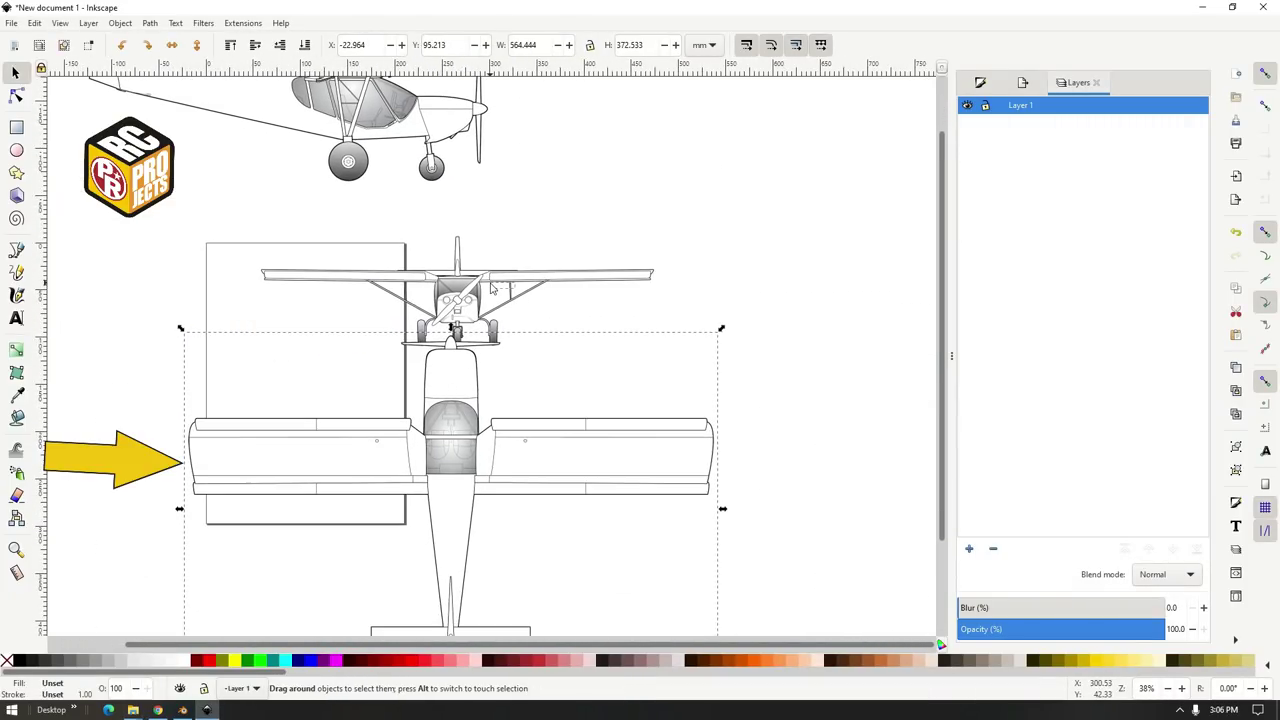
Place a vertical guide at the top view's left wingtip and move the side view aside to about X 404 mm, Y -225 mm
{"action": "left_click_drag", "start_coordinate": [68, 332], "coordinate": [191, 316]}
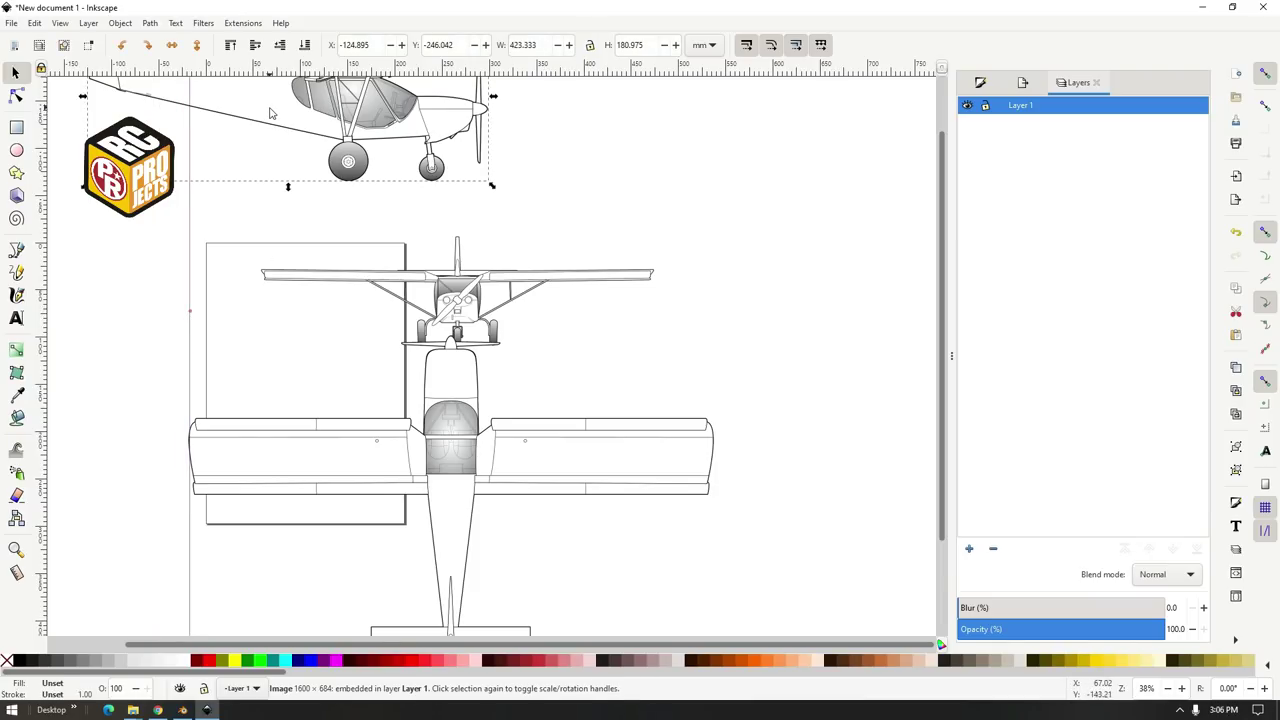
{"action": "left_click_drag", "start_coordinate": [269, 113], "coordinate": [753, 154]}
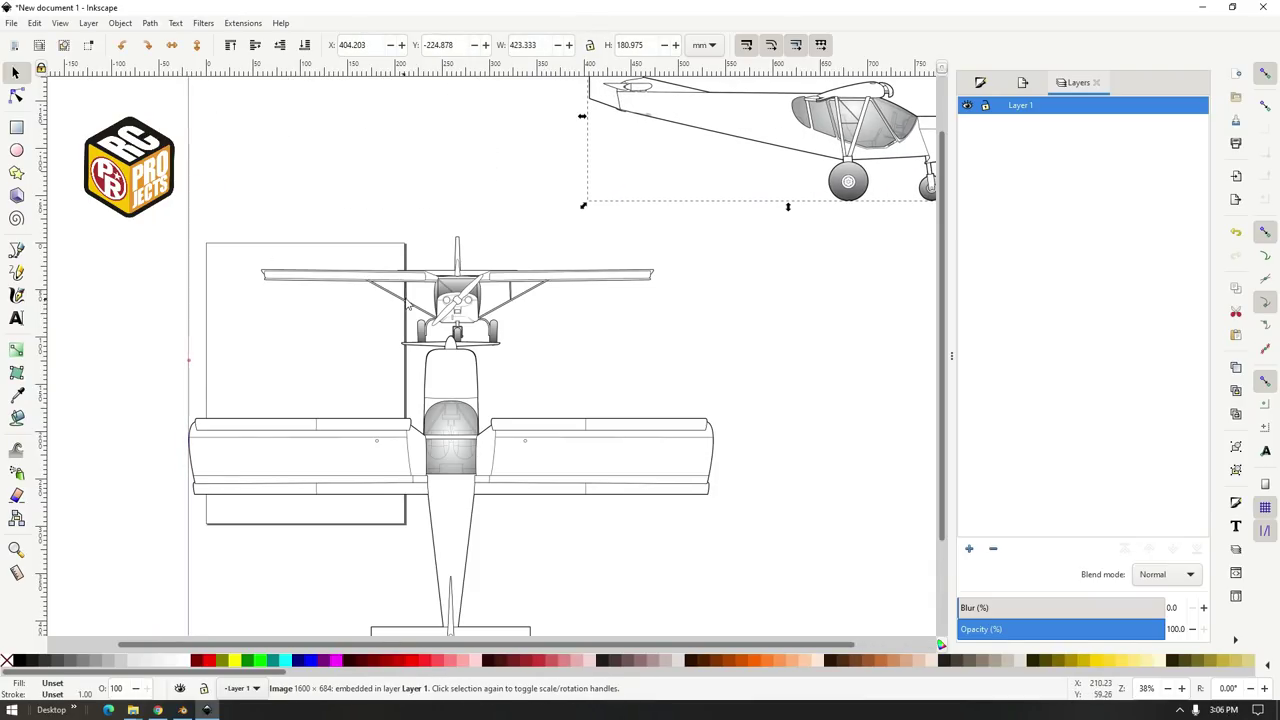
Align the front view's left wingtip with the vertical guide, at about X -22.9 mm, and compare its right wingtip with the top view's
{"action": "left_click_drag", "start_coordinate": [391, 284], "coordinate": [338, 283]}
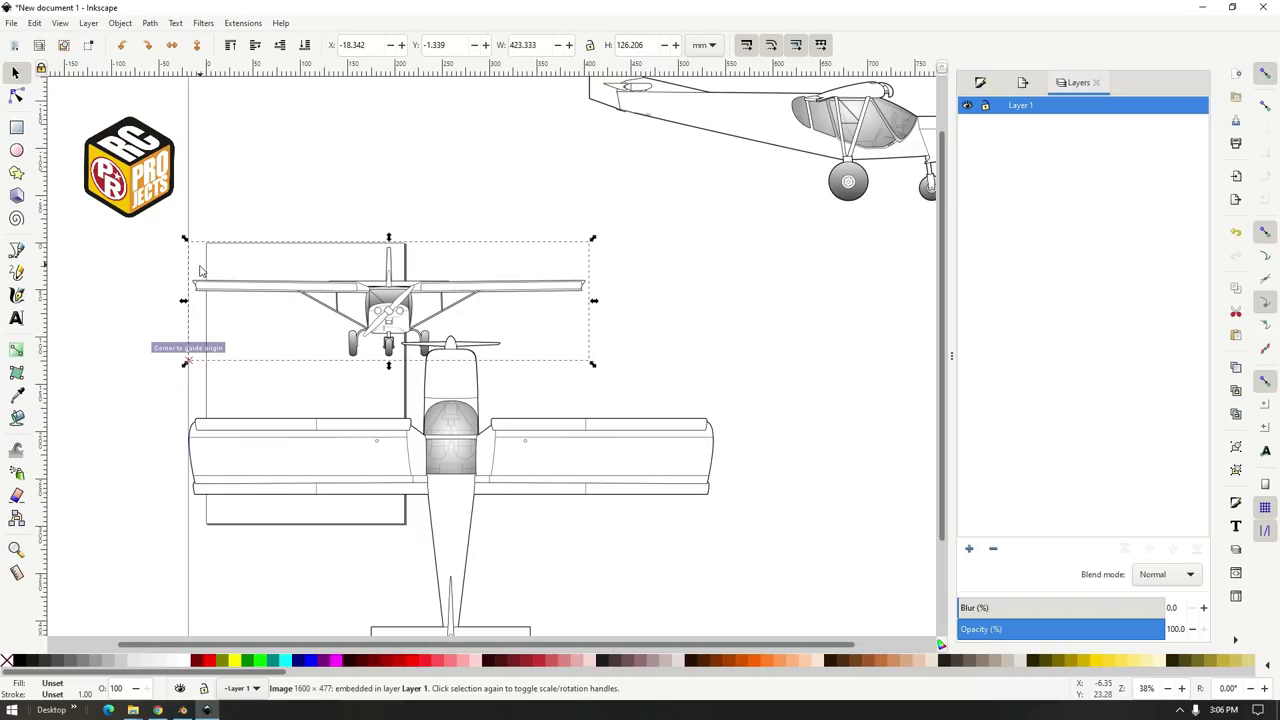
{"action": "scroll", "coordinate": [265, 287], "scroll_direction": "up", "scroll_amount": 2, "text": "ctrl"}
{"action": "left_click_drag", "start_coordinate": [208, 283], "coordinate": [149, 278]}
{"action": "key", "text": "Right"}
{"action": "key", "text": "Right"}
{"action": "key", "text": "Right"}
{"action": "key", "text": "Right"}
{"action": "key", "text": "Right"}
{"action": "key", "text": "Right"}
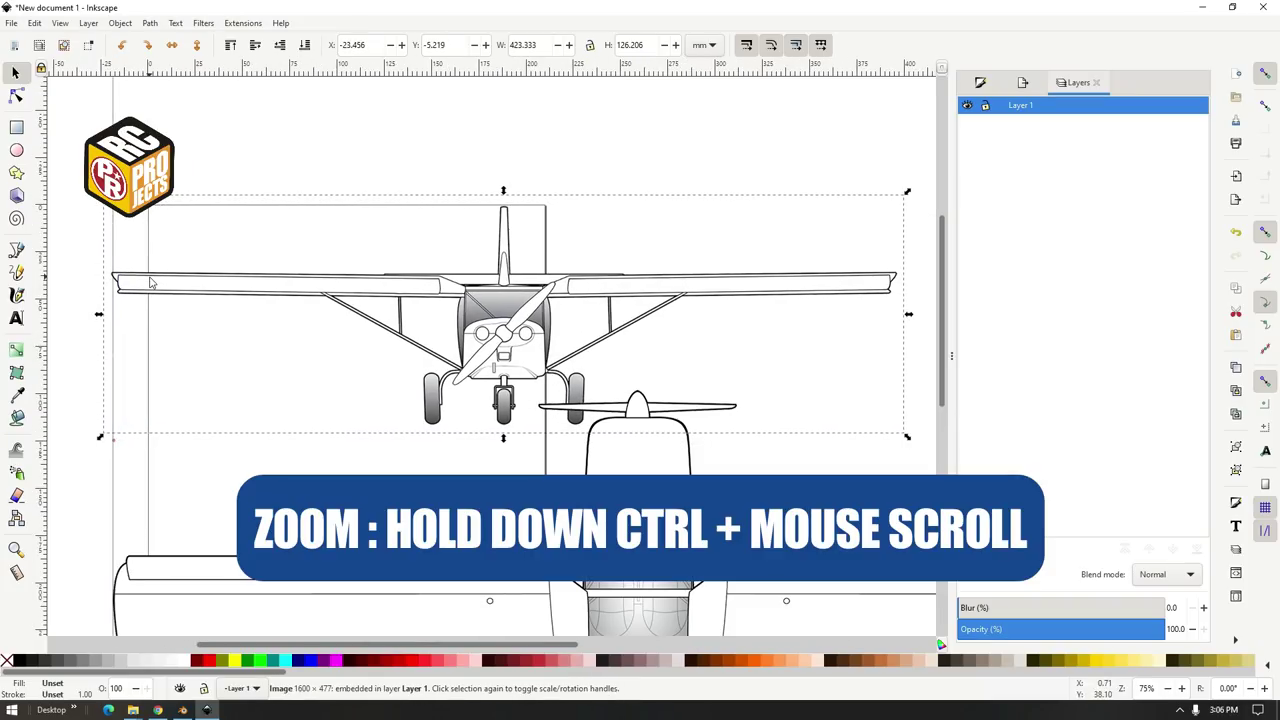
{"action": "scroll", "coordinate": [373, 388], "scroll_direction": "down", "scroll_amount": 4}
{"action": "key", "text": "space"}
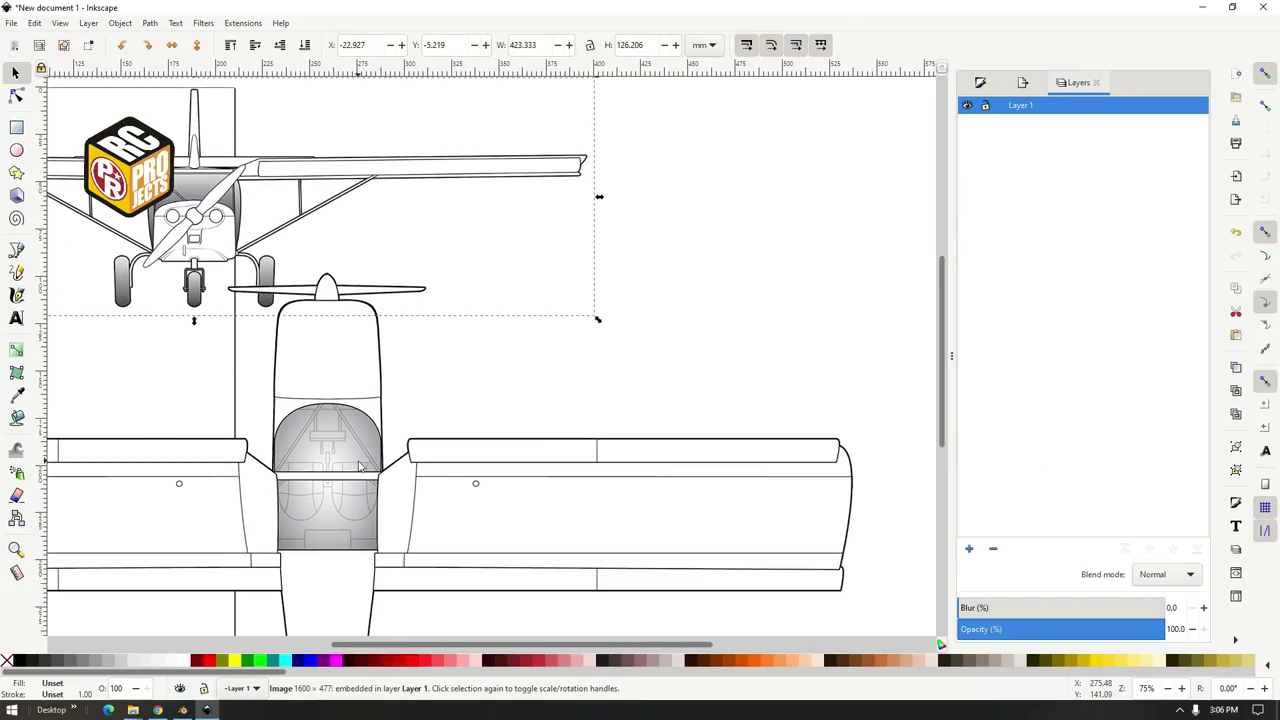
Enlarge the front view proportionally to about 547 mm wide and place a vertical guide at the top view's right wingtip
{"action": "scroll", "coordinate": [358, 463], "scroll_direction": "up", "scroll_amount": 8}
{"action": "left_click_drag", "start_coordinate": [597, 291], "coordinate": [838, 174], "text": "ctrl"}
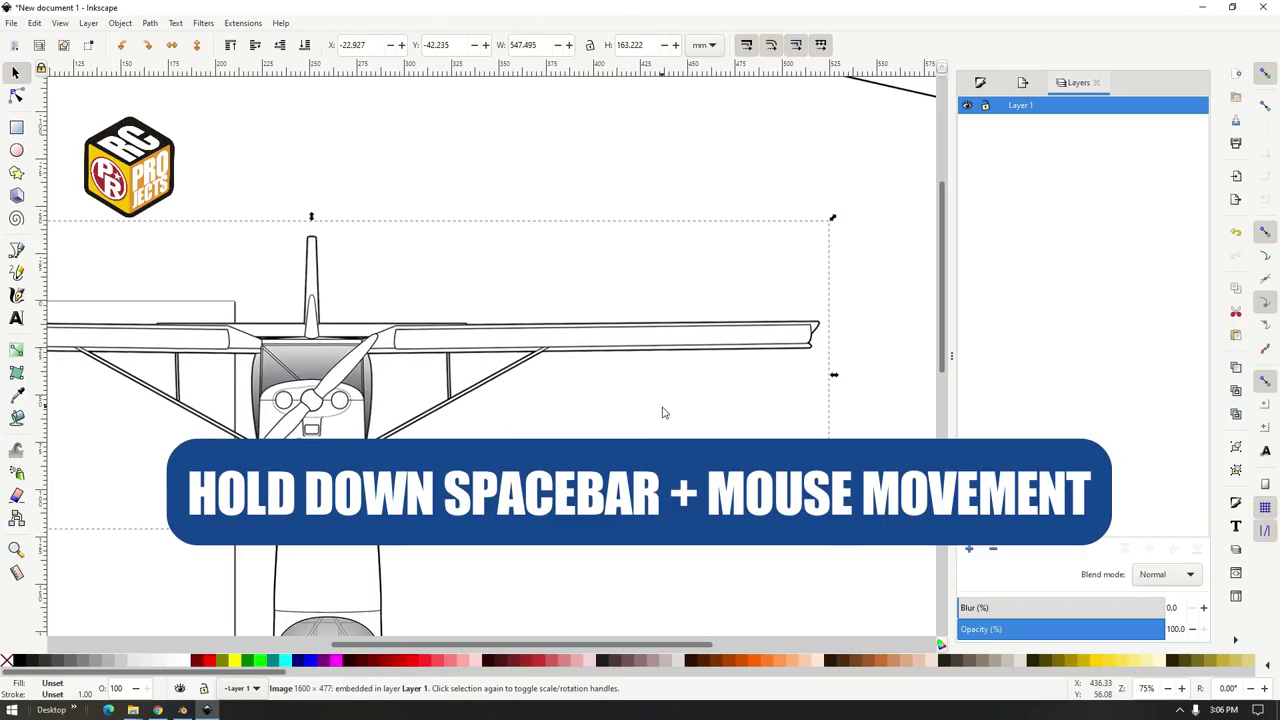
{"action": "scroll", "coordinate": [663, 411], "scroll_direction": "down", "scroll_amount": 4}
{"action": "left_click_drag", "start_coordinate": [84, 500], "coordinate": [857, 503]}
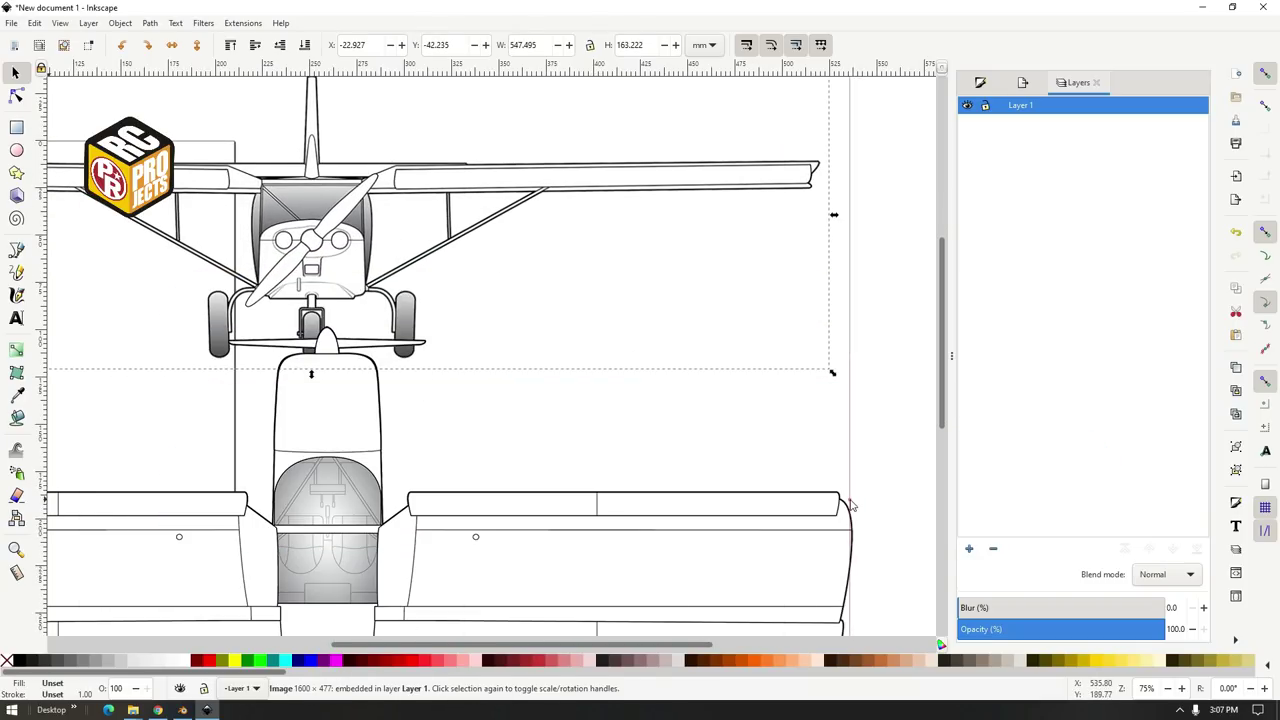
Enlarge the front view proportionally to about 560 mm wide, keeping its left edge in place
{"action": "scroll", "coordinate": [761, 511], "scroll_direction": "down", "scroll_amount": 2, "text": "ctrl"}
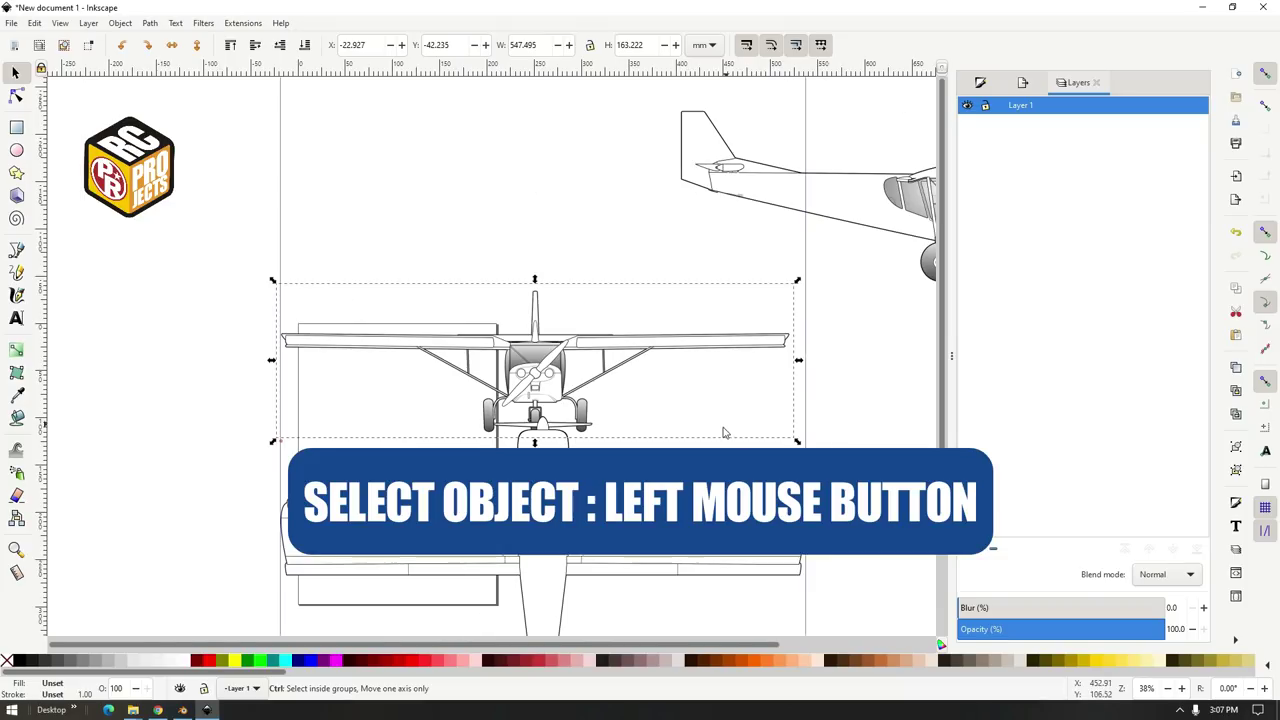
{"action": "scroll", "coordinate": [727, 433], "scroll_direction": "up", "scroll_amount": 1}
{"action": "left_click_drag", "start_coordinate": [803, 337], "coordinate": [826, 318]}
{"action": "key", "text": "Escape"}
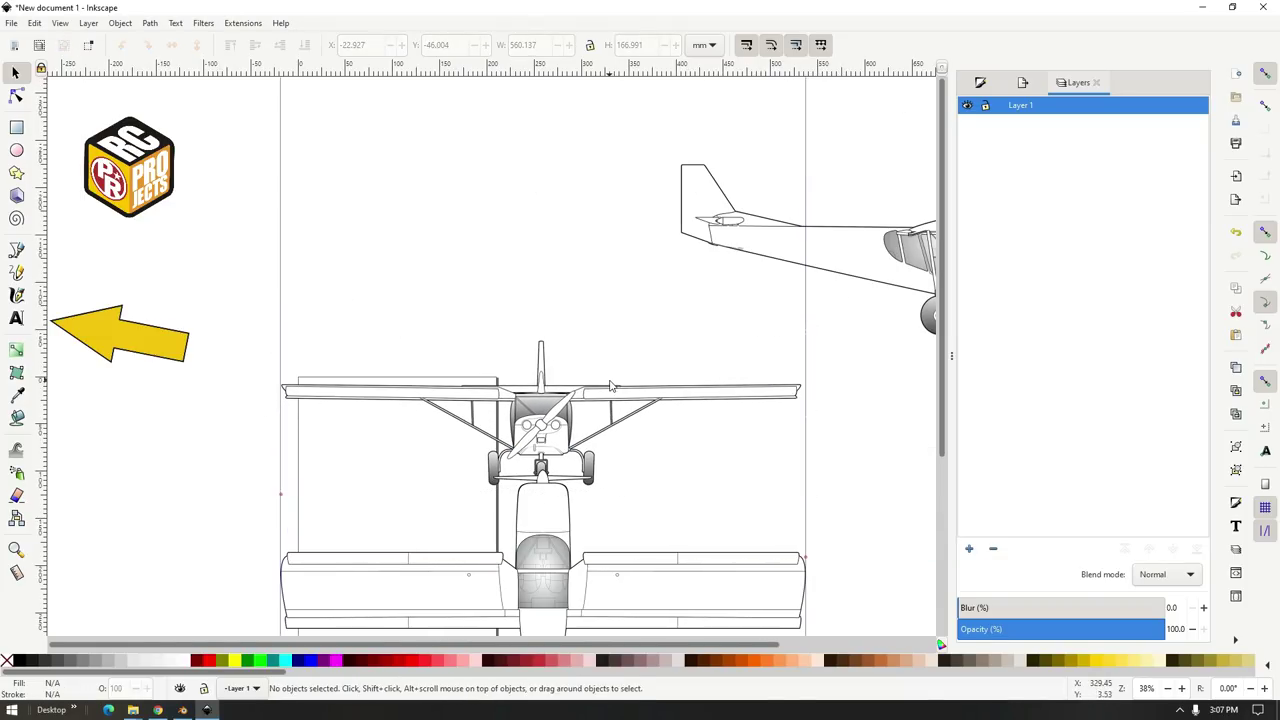
Move the front view up clear of the top view, enlarge it to about 573.5 mm wide and fit it between the vertical guides
{"action": "left_click_drag", "start_coordinate": [479, 334], "coordinate": [409, 272]}
{"action": "left_click_drag", "start_coordinate": [738, 267], "coordinate": [748, 266]}
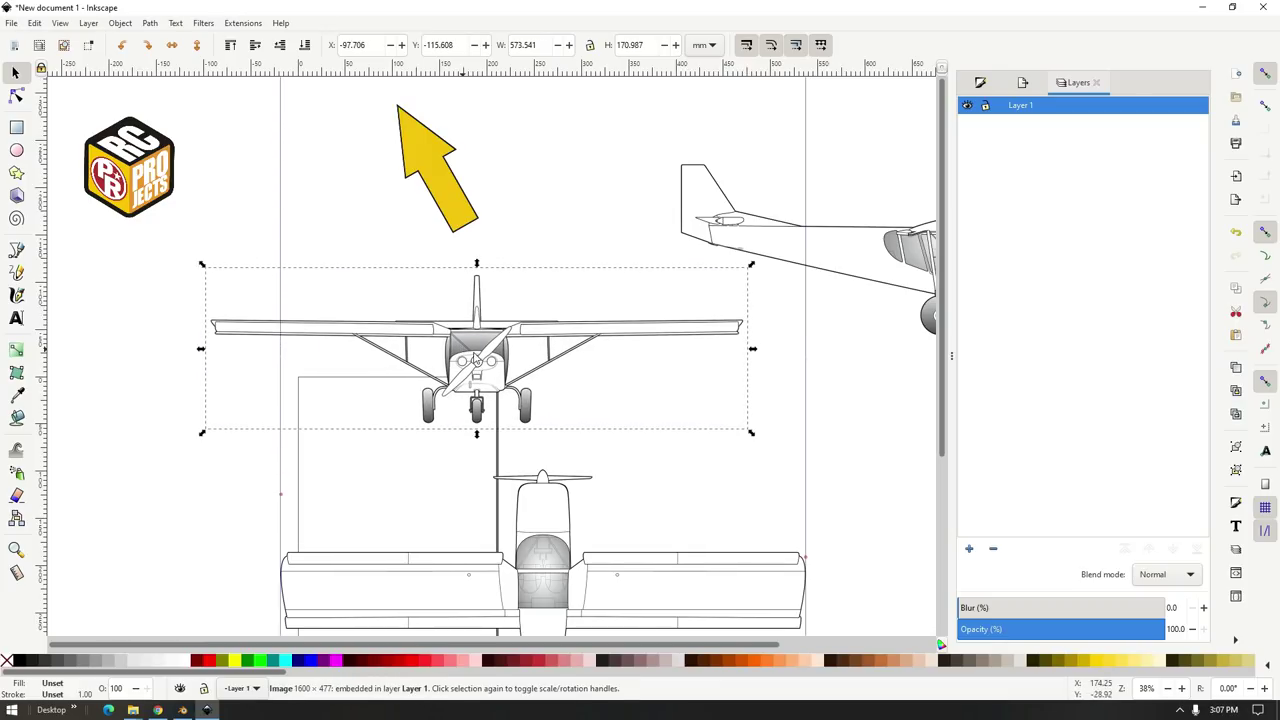
{"action": "left_click_drag", "start_coordinate": [462, 338], "coordinate": [531, 347]}
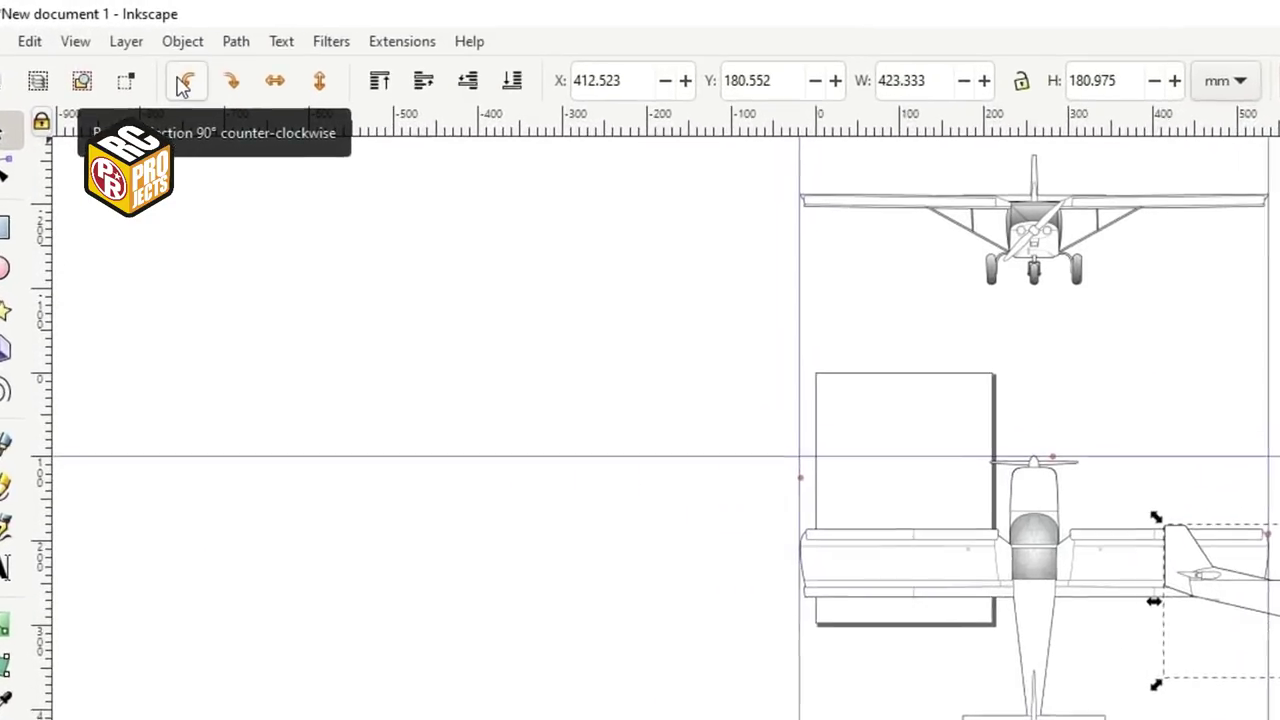
Rotate the side view 90° counter-clockwise and place it left of the top view, nose on the upper horizontal guide, at about X -199, Y 99 mm
{"action": "left_click", "coordinate": [121, 45]}
{"action": "scroll", "coordinate": [1205, 513], "scroll_direction": "up", "scroll_amount": 2}
{"action": "left_click_drag", "start_coordinate": [1261, 680], "coordinate": [668, 678], "text": "ctrl"}
{"action": "scroll", "coordinate": [686, 658], "scroll_direction": "up", "scroll_amount": 6, "text": "ctrl"}
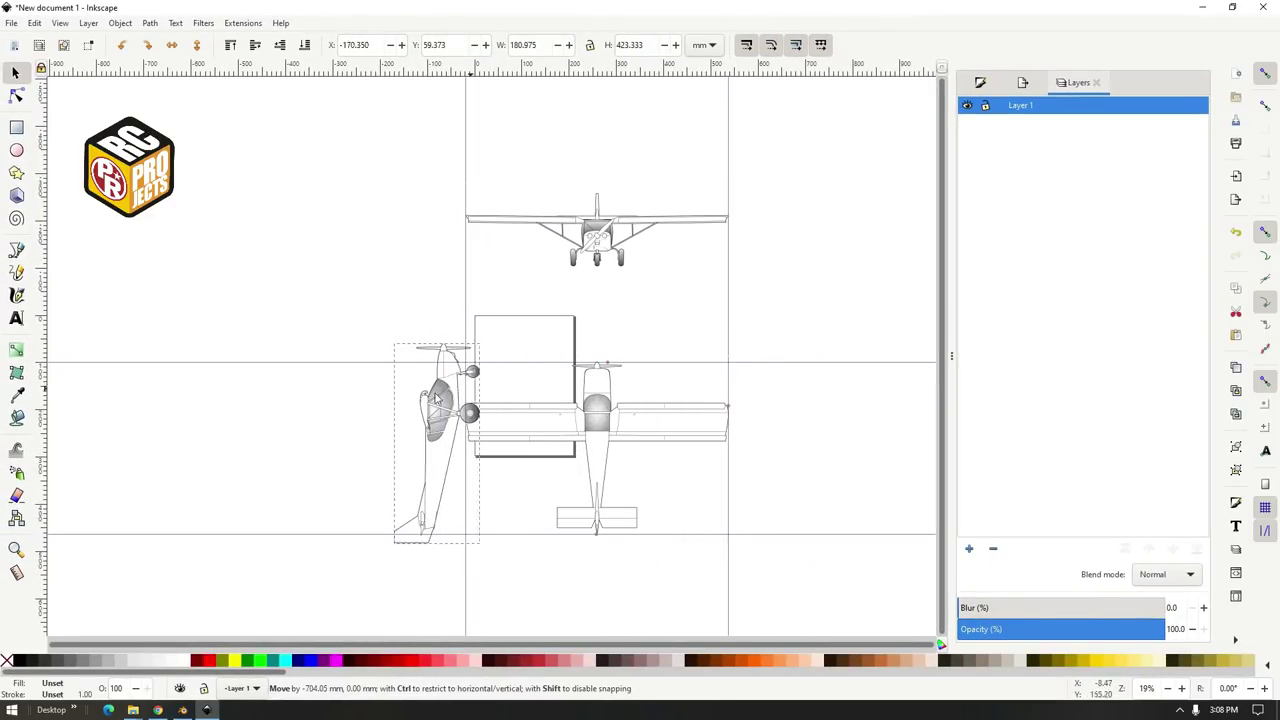
{"action": "scroll", "coordinate": [448, 421], "scroll_direction": "down", "scroll_amount": 2, "text": "ctrl"}
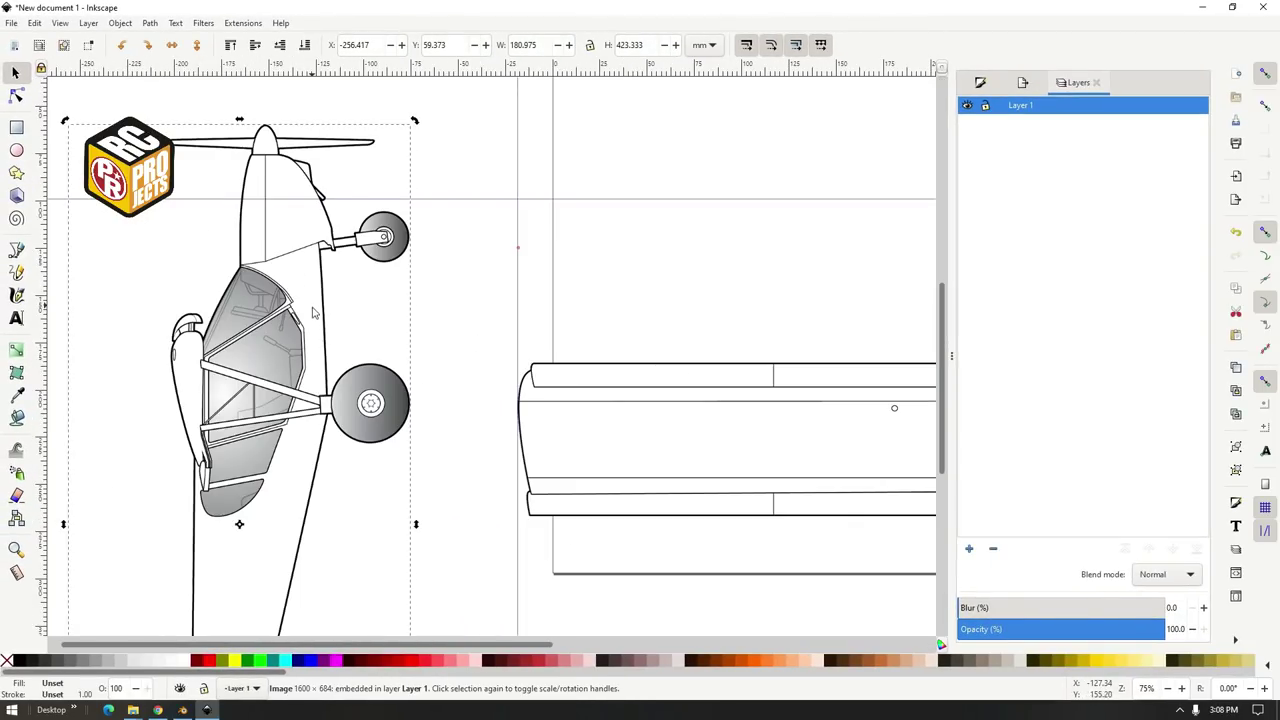
{"action": "left_click_drag", "start_coordinate": [313, 313], "coordinate": [418, 370]}
{"action": "scroll", "coordinate": [520, 440], "scroll_direction": "down", "scroll_amount": 6, "text": "ctrl"}
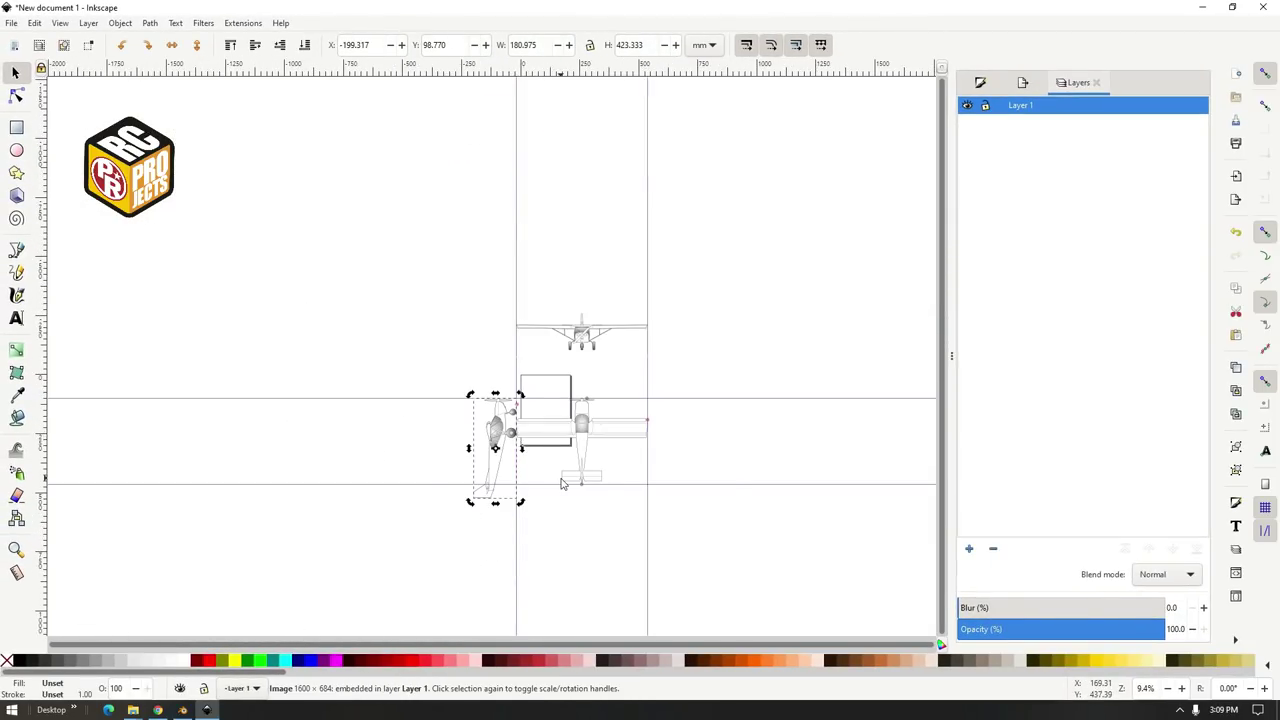
Scale the side view proportionally to about 156 by 365 mm so its length fits between the two horizontal guides
{"action": "scroll", "coordinate": [562, 484], "scroll_direction": "up", "scroll_amount": 4, "text": "ctrl"}
{"action": "left_click_drag", "start_coordinate": [206, 569], "coordinate": [227, 551]}
{"action": "scroll", "coordinate": [380, 530], "scroll_direction": "up", "scroll_amount": 3}
{"action": "left_click", "coordinate": [506, 374]}
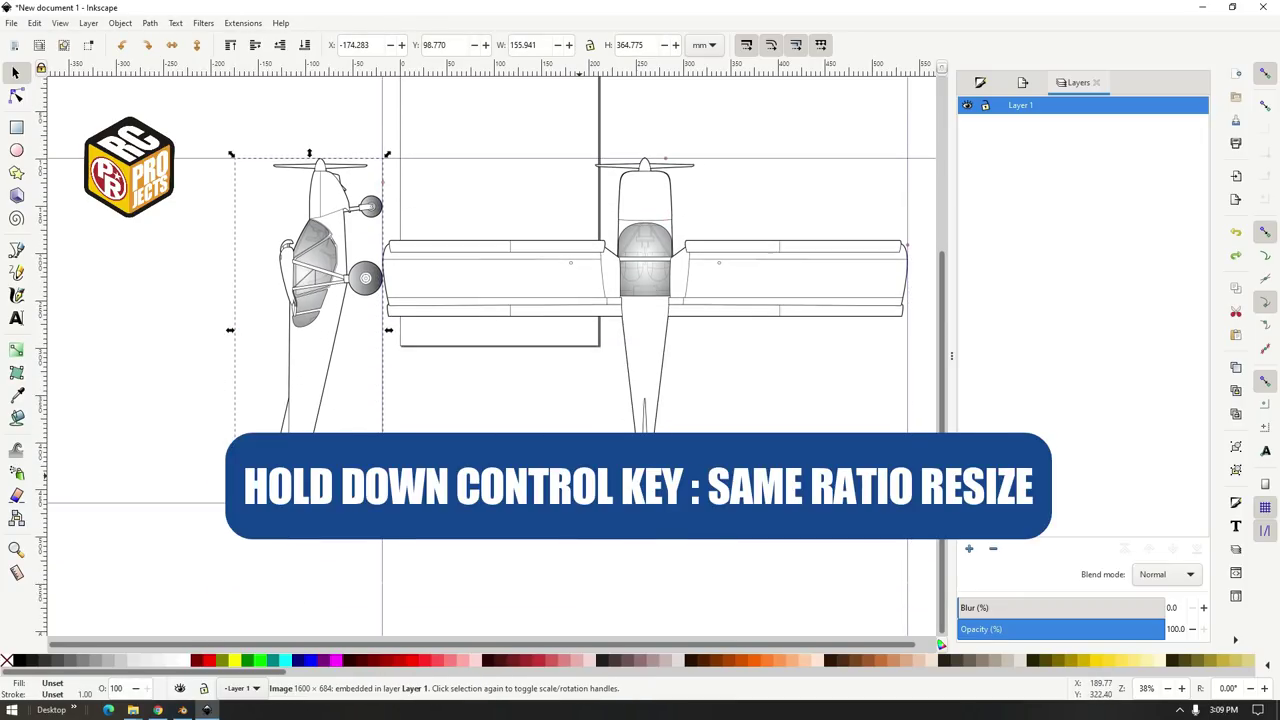
{"action": "left_click_drag", "start_coordinate": [623, 297], "coordinate": [623, 347]}
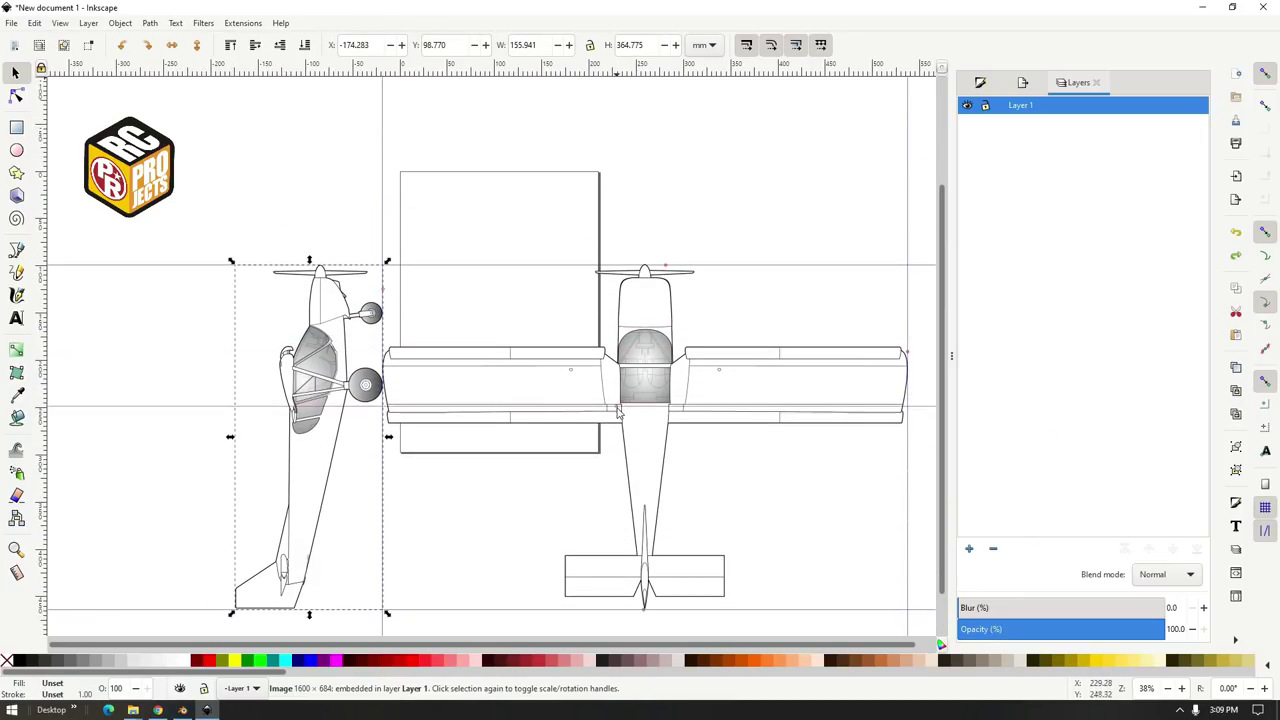
{"action": "left_click_drag", "start_coordinate": [618, 411], "coordinate": [617, 427]}
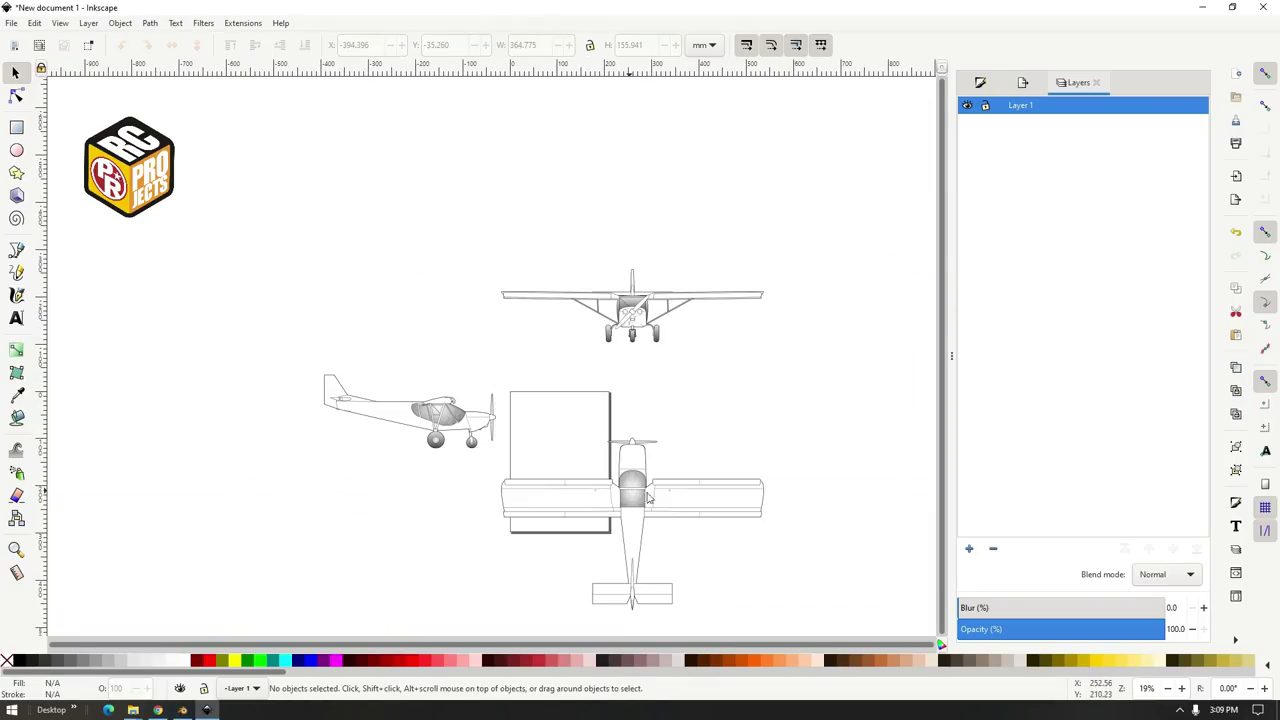
Move the top view left and the front view down, stacking them close together beside the side view
{"action": "left_click_drag", "start_coordinate": [646, 490], "coordinate": [552, 478]}
{"action": "left_click_drag", "start_coordinate": [624, 329], "coordinate": [545, 391]}
Scale all three views down together to about 233.5 by 168 mm and move them onto the page
{"action": "left_click_drag", "start_coordinate": [206, 257], "coordinate": [780, 620]}
{"action": "right_click", "coordinate": [607, 474]}
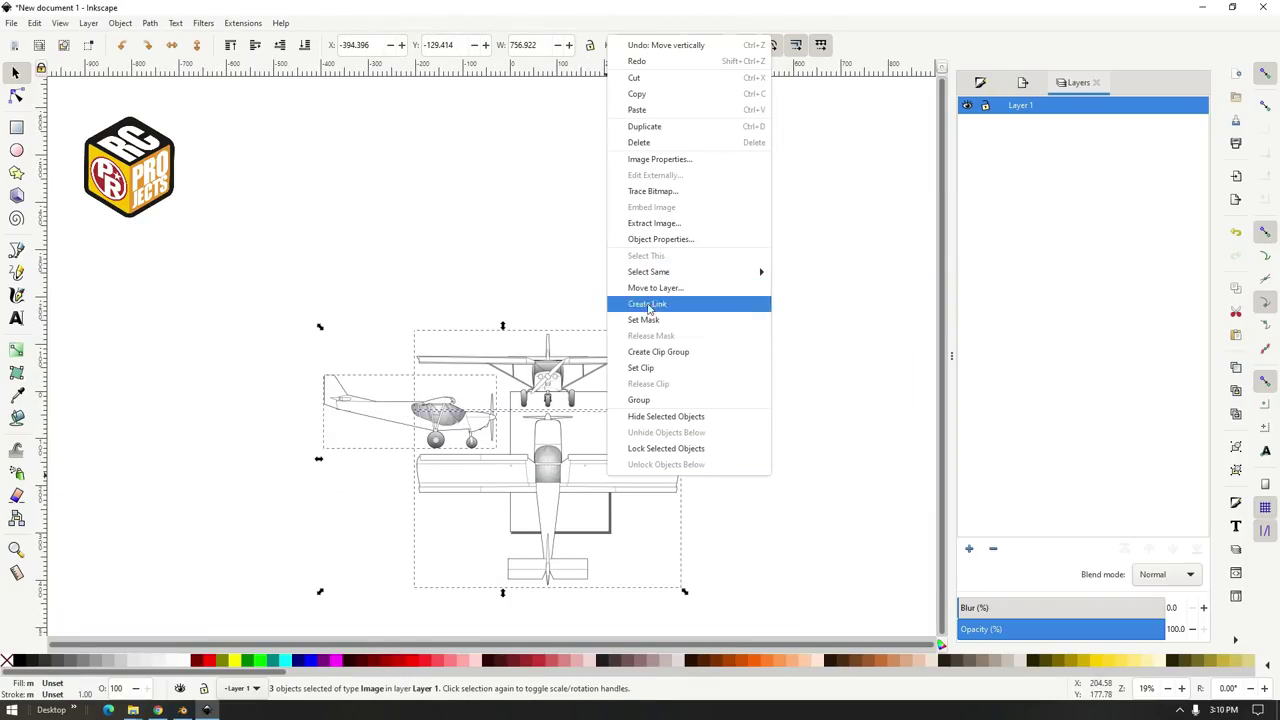
{"action": "key", "text": "Escape"}
{"action": "left_click_drag", "start_coordinate": [685, 327], "coordinate": [437, 500]}
{"action": "left_click_drag", "start_coordinate": [373, 569], "coordinate": [573, 465]}
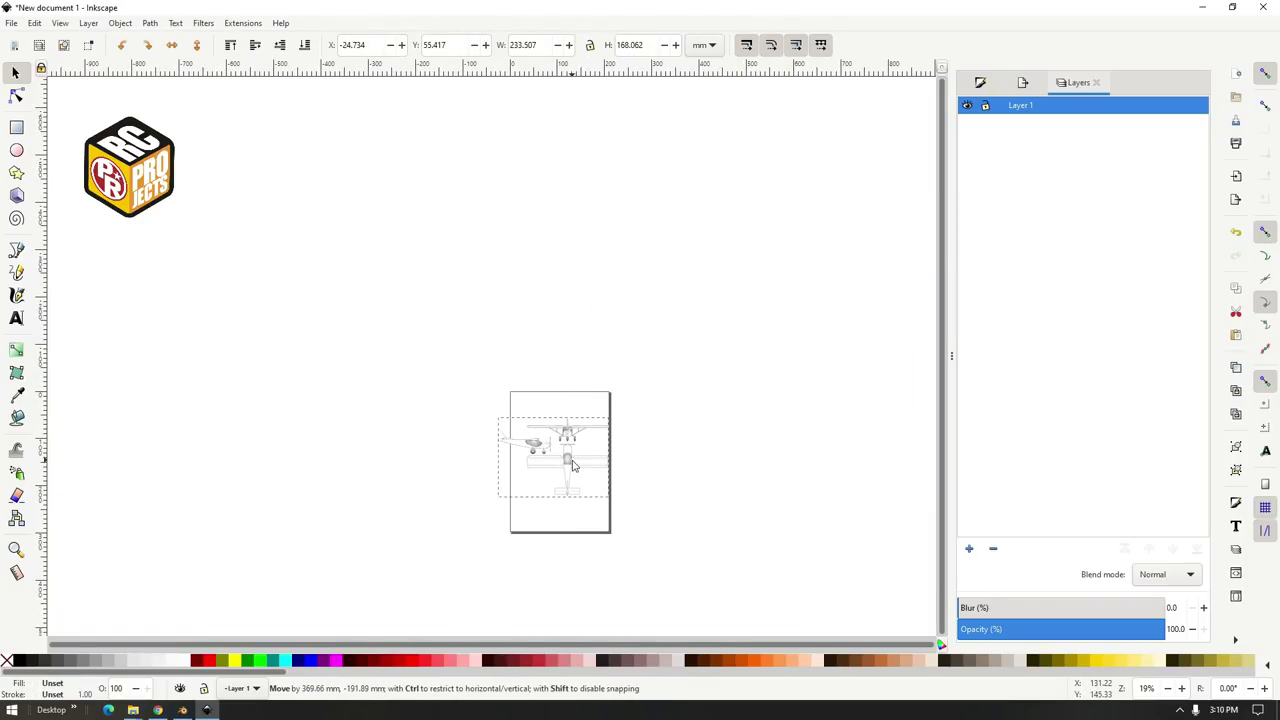
Shrink the three views together to about 187 by 135 mm and fit them inside the page at about X 9.8 mm, Y 54.7 mm
{"action": "scroll", "coordinate": [573, 465], "scroll_direction": "up", "scroll_amount": 6, "text": "ctrl"}
{"action": "scroll", "coordinate": [574, 503], "scroll_direction": "down", "scroll_amount": 2, "text": "ctrl"}
{"action": "left_click_drag", "start_coordinate": [663, 414], "coordinate": [571, 474]}
{"action": "left_click_drag", "start_coordinate": [517, 605], "coordinate": [574, 551]}
{"action": "scroll", "coordinate": [723, 477], "scroll_direction": "down", "scroll_amount": 3}
{"action": "left_click", "coordinate": [737, 463]}
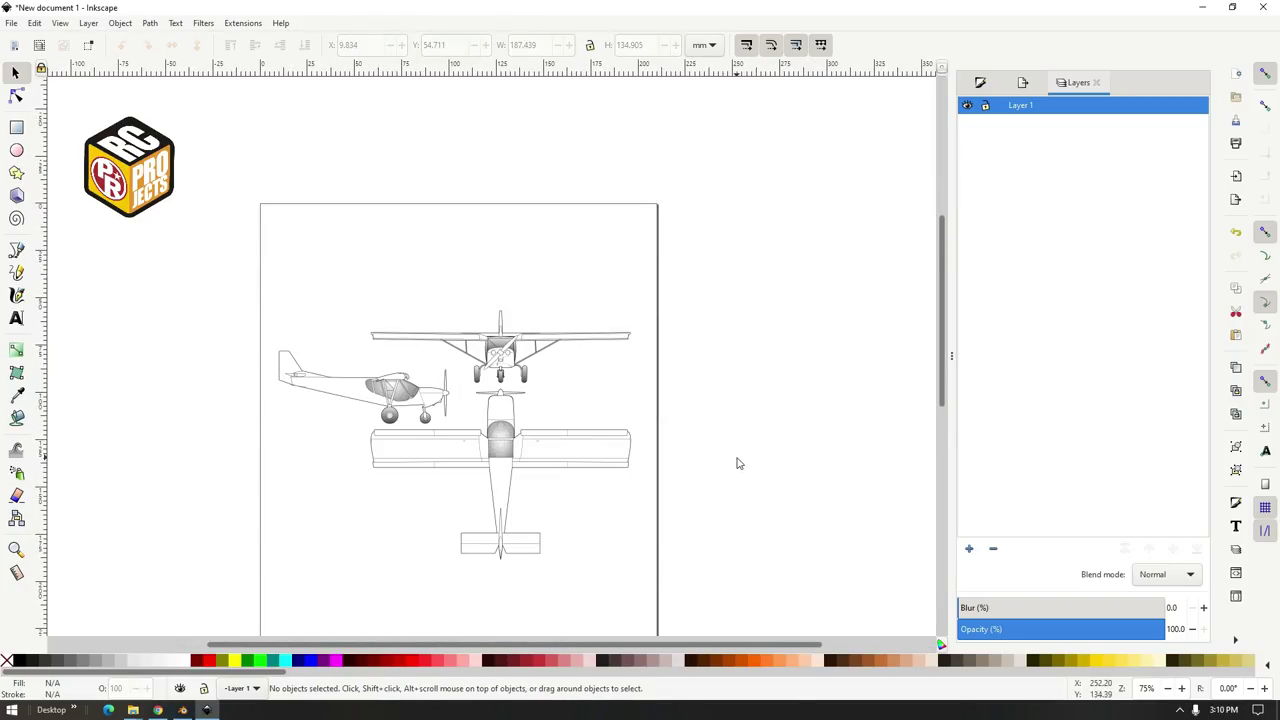
Draw an unfilled square frame of about 204 mm around the three views with the Rectangle tool
{"action": "left_click", "coordinate": [18, 134]}
{"action": "mouse_move", "coordinate": [267, 263]}
{"action": "left_mouse_down"}
{"action": "mouse_move", "coordinate": [538, 585]}
{"action": "mouse_move", "coordinate": [565, 600]}
{"action": "left_mouse_up"}
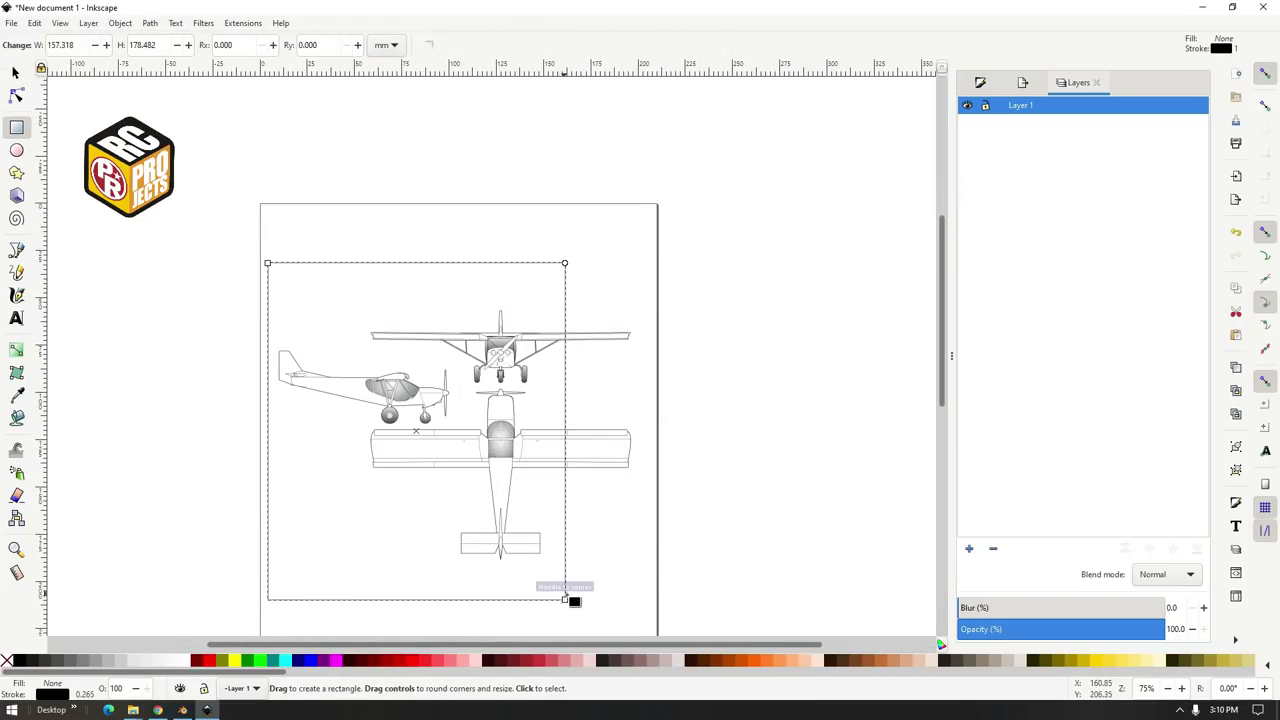
{"action": "key", "text": "Delete"}
{"action": "left_click_drag", "start_coordinate": [372, 377], "coordinate": [625, 606]}
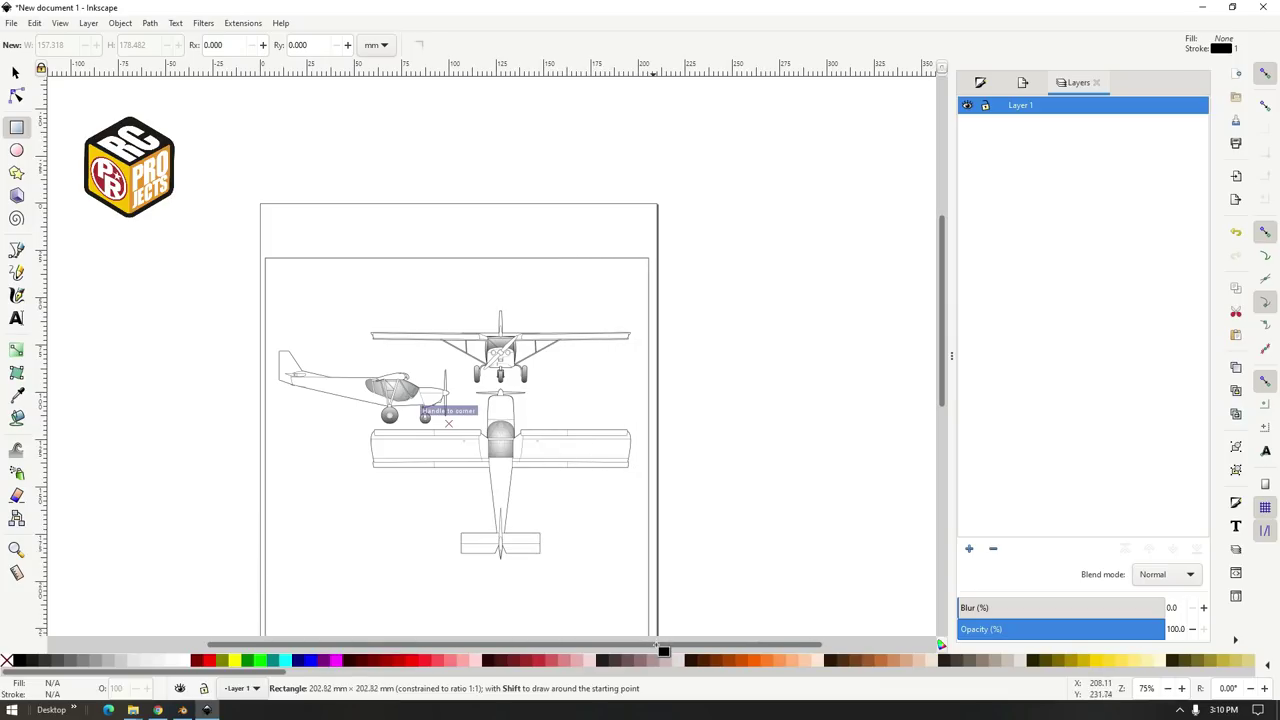
{"action": "left_click_drag", "start_coordinate": [656, 646], "coordinate": [658, 647]}
{"action": "left_click", "coordinate": [15, 72]}
{"action": "left_click", "coordinate": [629, 443]}
{"action": "scroll", "coordinate": [629, 443], "scroll_direction": "down", "scroll_amount": 3}
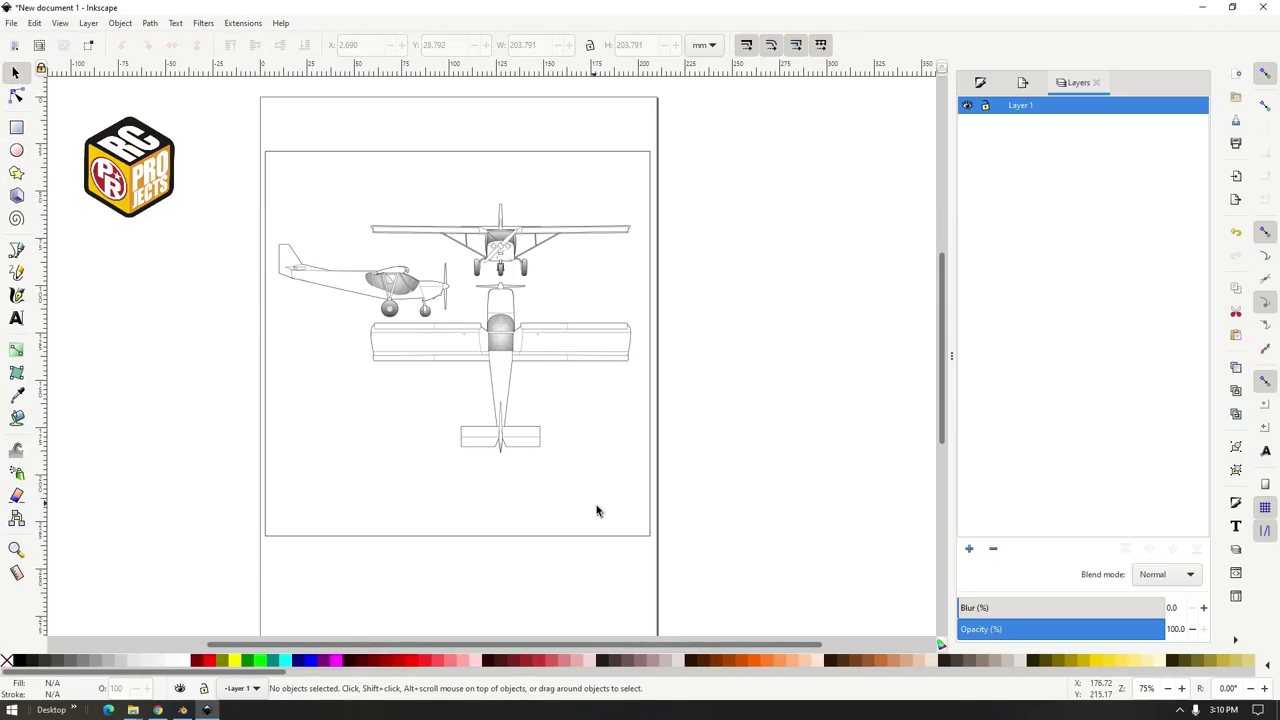
Move the square frame up to about Y 18.7 mm and shrink it slightly so it sits evenly within the page width
{"action": "left_click", "coordinate": [573, 542]}
{"action": "key", "text": "Up"}
{"action": "key", "text": "Up"}
{"action": "key", "text": "Up"}
{"action": "key", "text": "Up"}
{"action": "key", "text": "Up"}
{"action": "key", "text": "Up"}
{"action": "key", "text": "Up"}
{"action": "key", "text": "Up"}
{"action": "key", "text": "Up"}
{"action": "key", "text": "Up"}
{"action": "key", "text": "Up"}
{"action": "key", "text": "Up"}
{"action": "key", "text": "Up"}
{"action": "key", "text": "Up"}
{"action": "key", "text": "Up"}
{"action": "key", "text": "Up"}
{"action": "key", "text": "Up"}
{"action": "key", "text": "Up"}
{"action": "key", "text": "Up"}
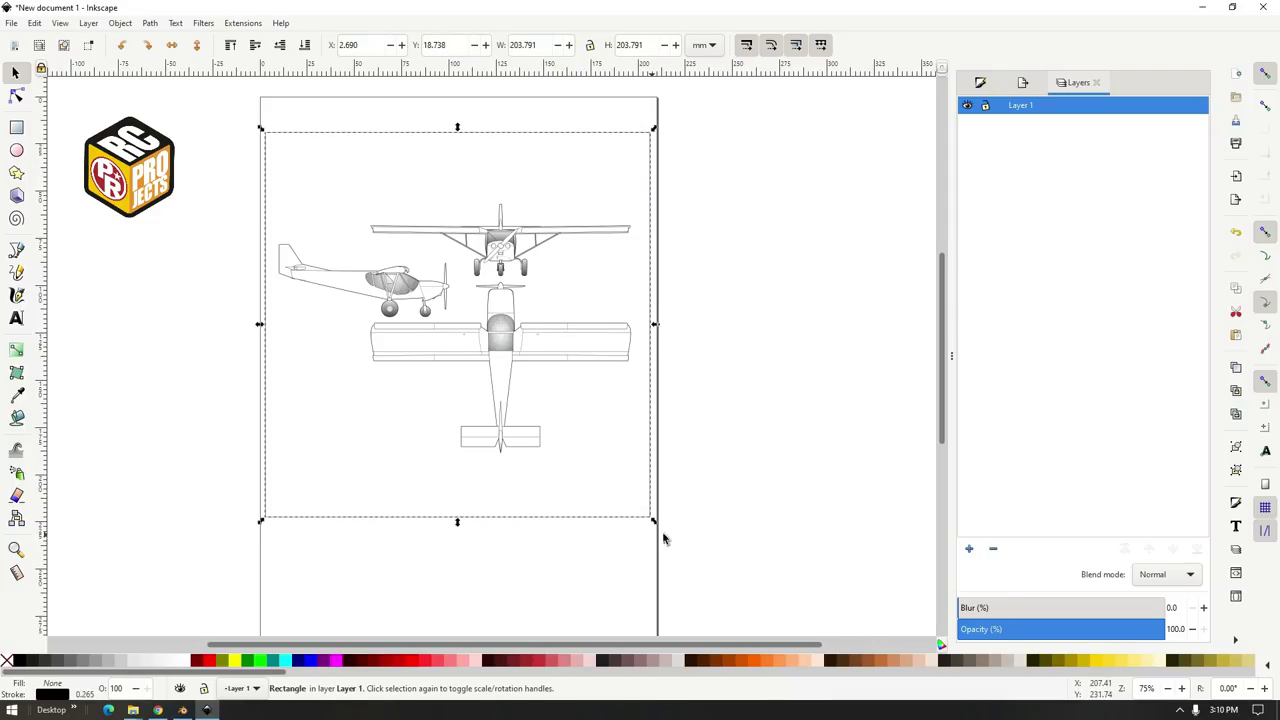
{"action": "left_click_drag", "start_coordinate": [658, 531], "coordinate": [646, 517]}
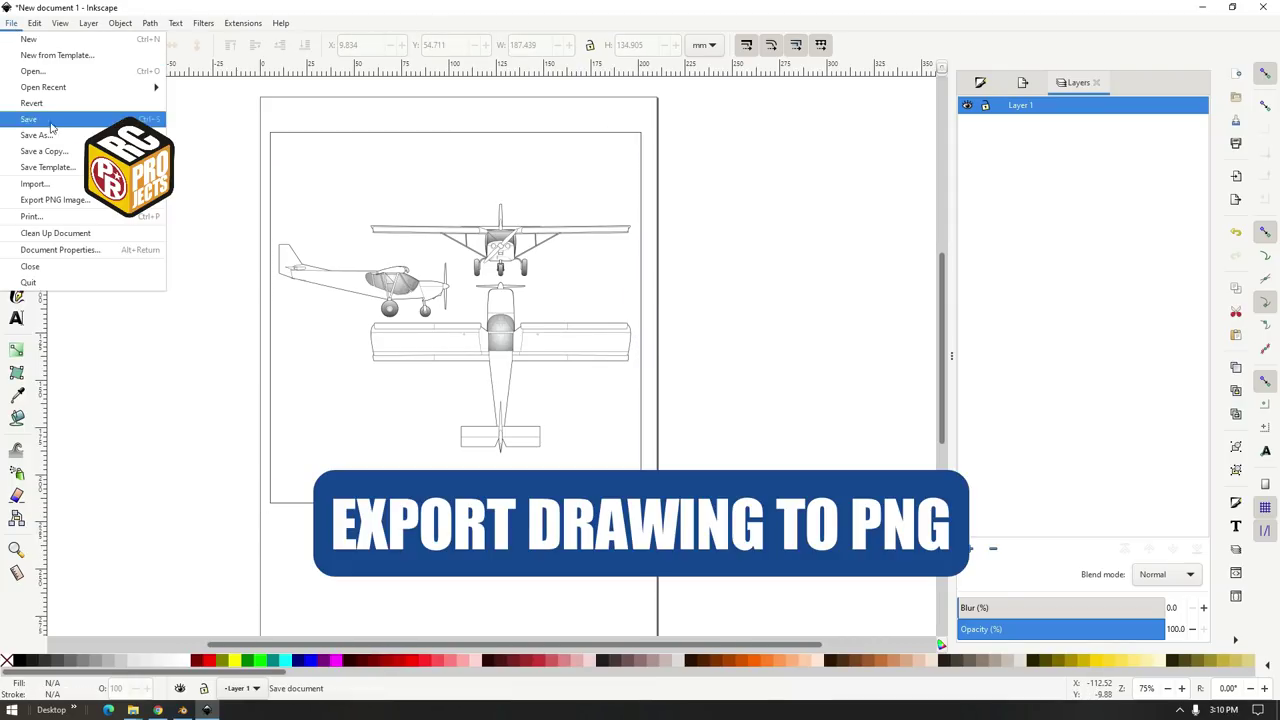
Save the document as drawing.svg in the E:\PLAN RC\Zenith superduty folder, replacing the existing file
{"action": "left_click", "coordinate": [51, 124]}
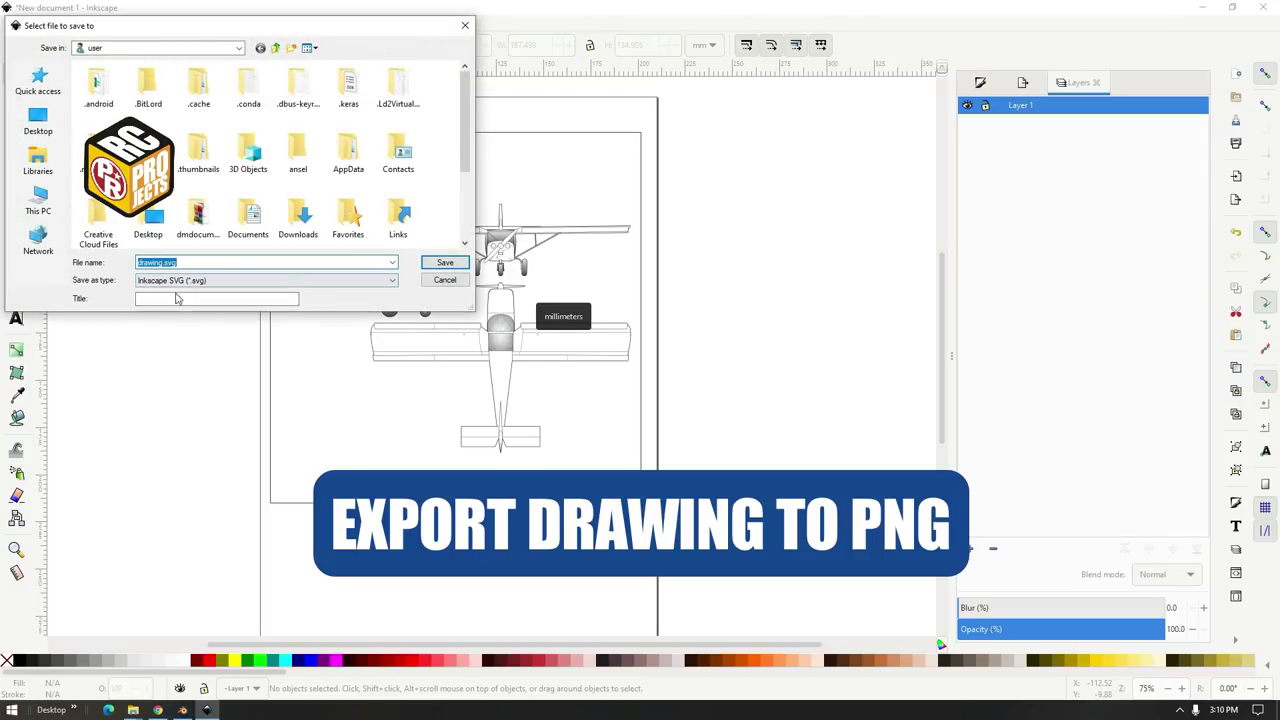
{"action": "left_click", "coordinate": [38, 205]}
{"action": "double_click", "coordinate": [303, 206]}
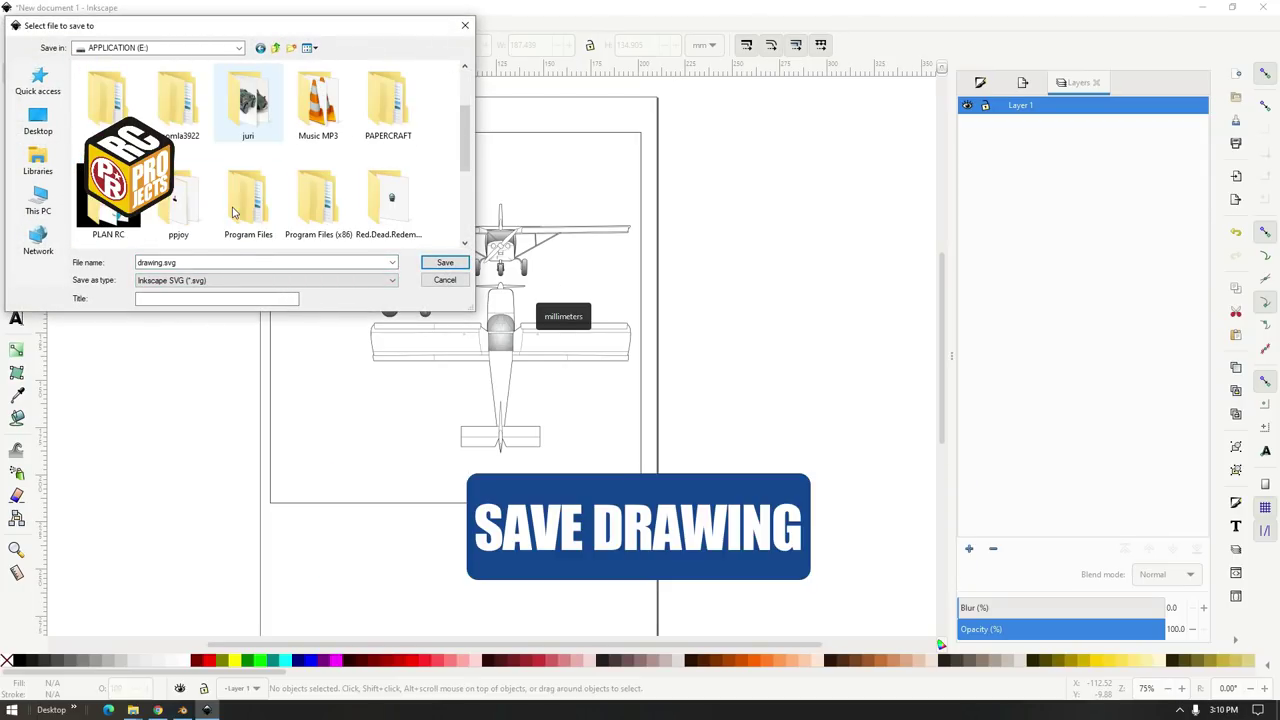
{"action": "double_click", "coordinate": [108, 200]}
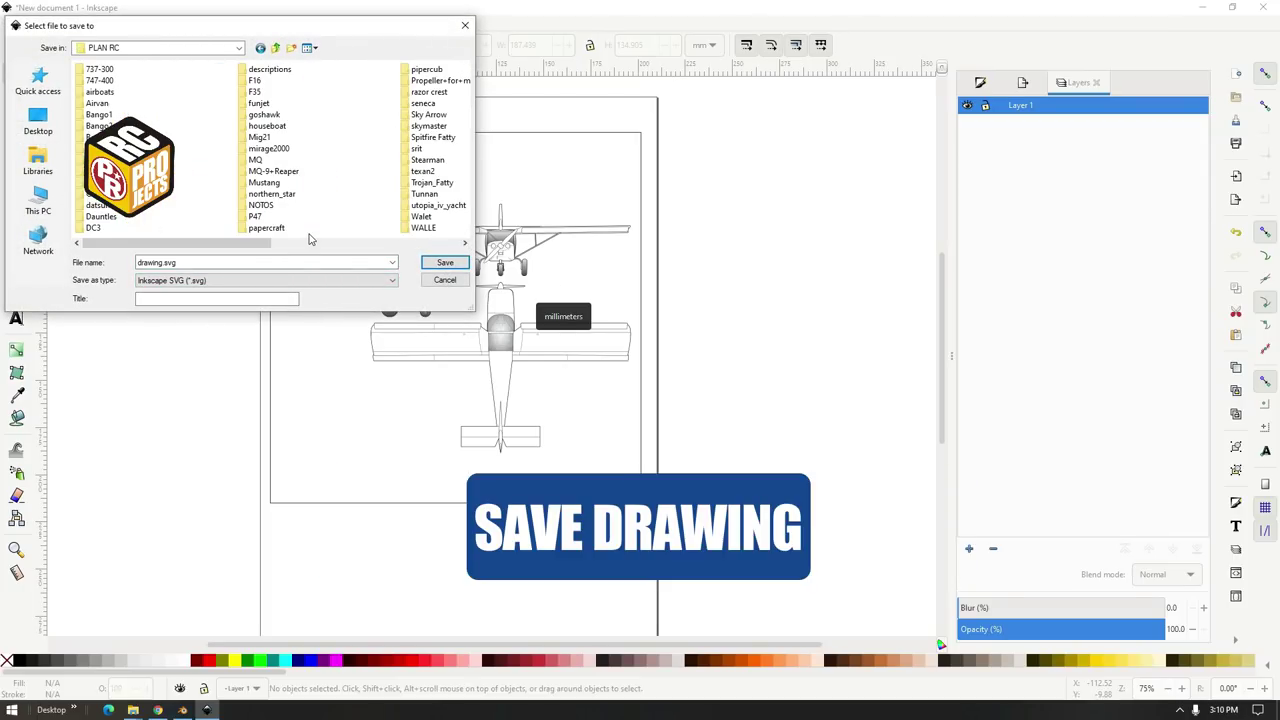
{"action": "left_click", "coordinate": [416, 246]}
{"action": "double_click", "coordinate": [278, 126]}
{"action": "left_click", "coordinate": [445, 262]}
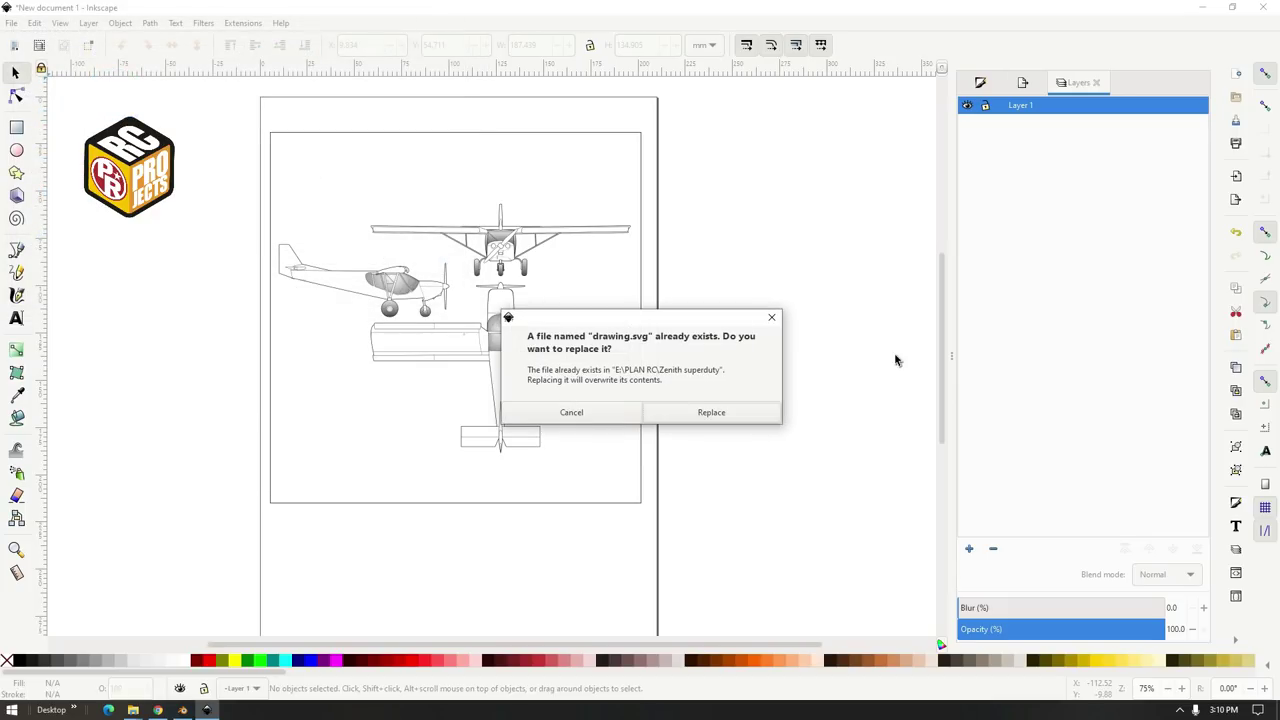
{"action": "left_click", "coordinate": [711, 412]}
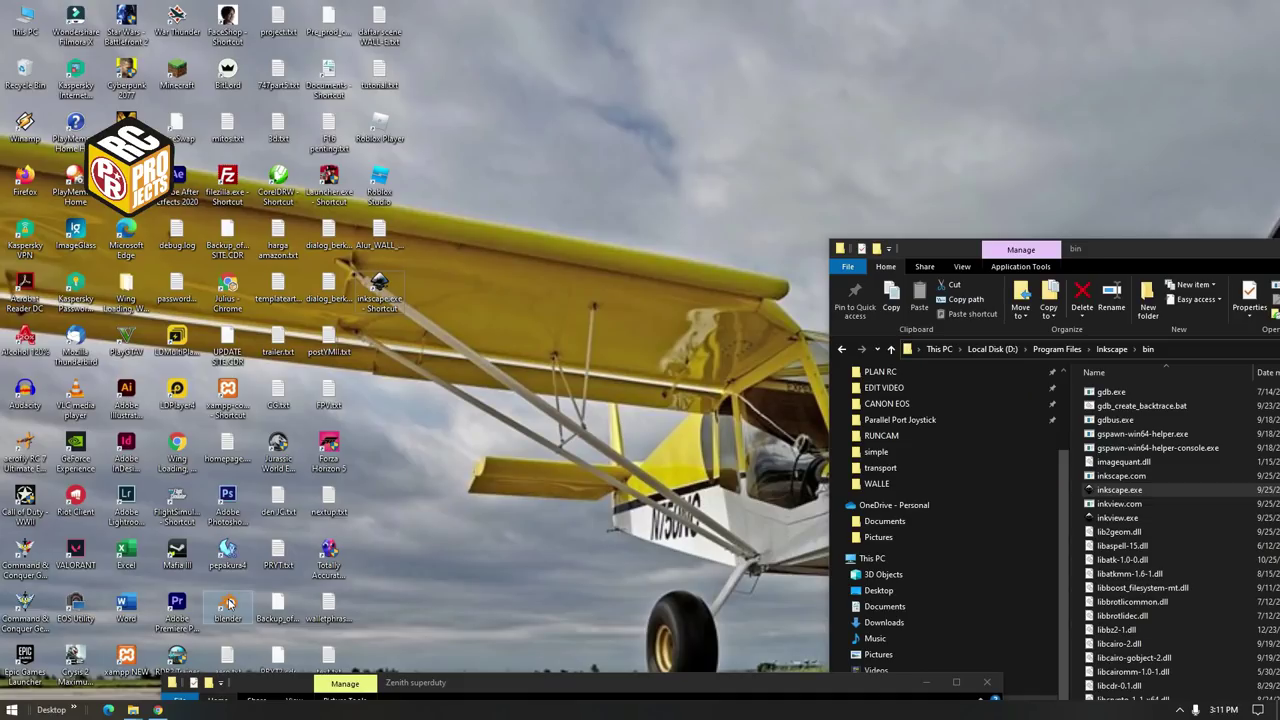
Launch Blender, start a new General file, and delete the default camera, cube and light
{"action": "double_click", "coordinate": [228, 600]}
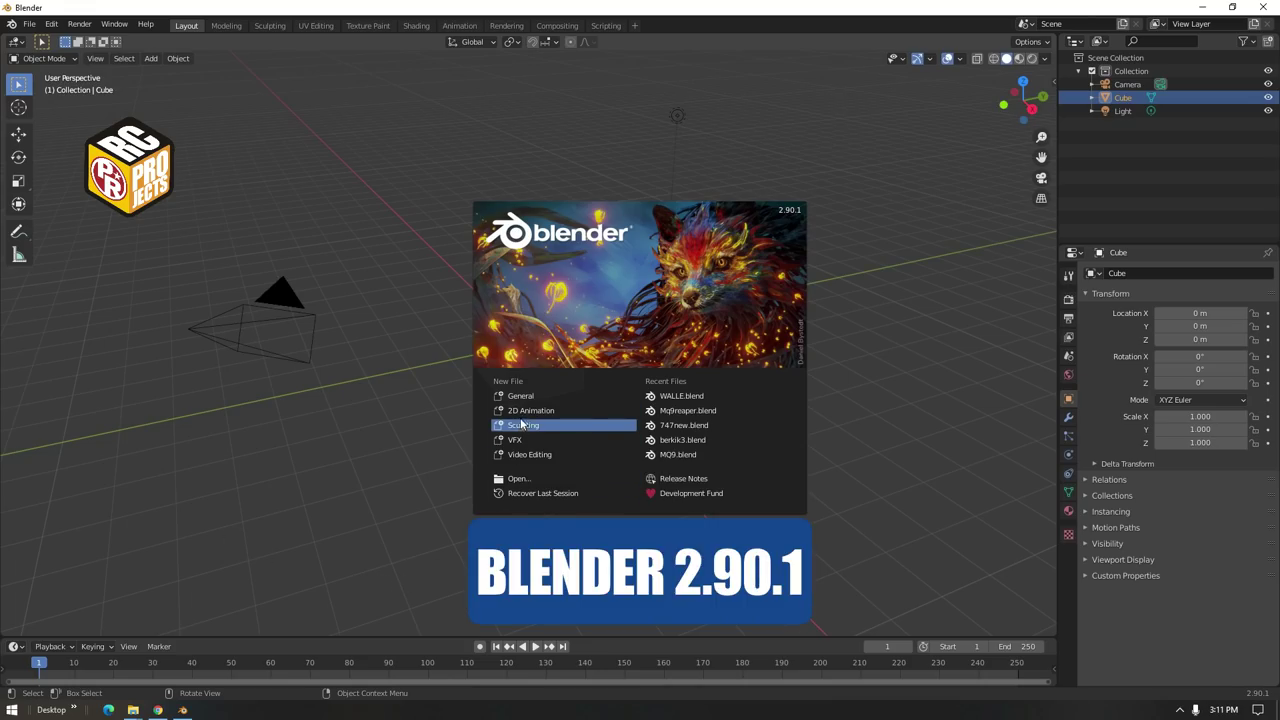
{"action": "left_click", "coordinate": [520, 396]}
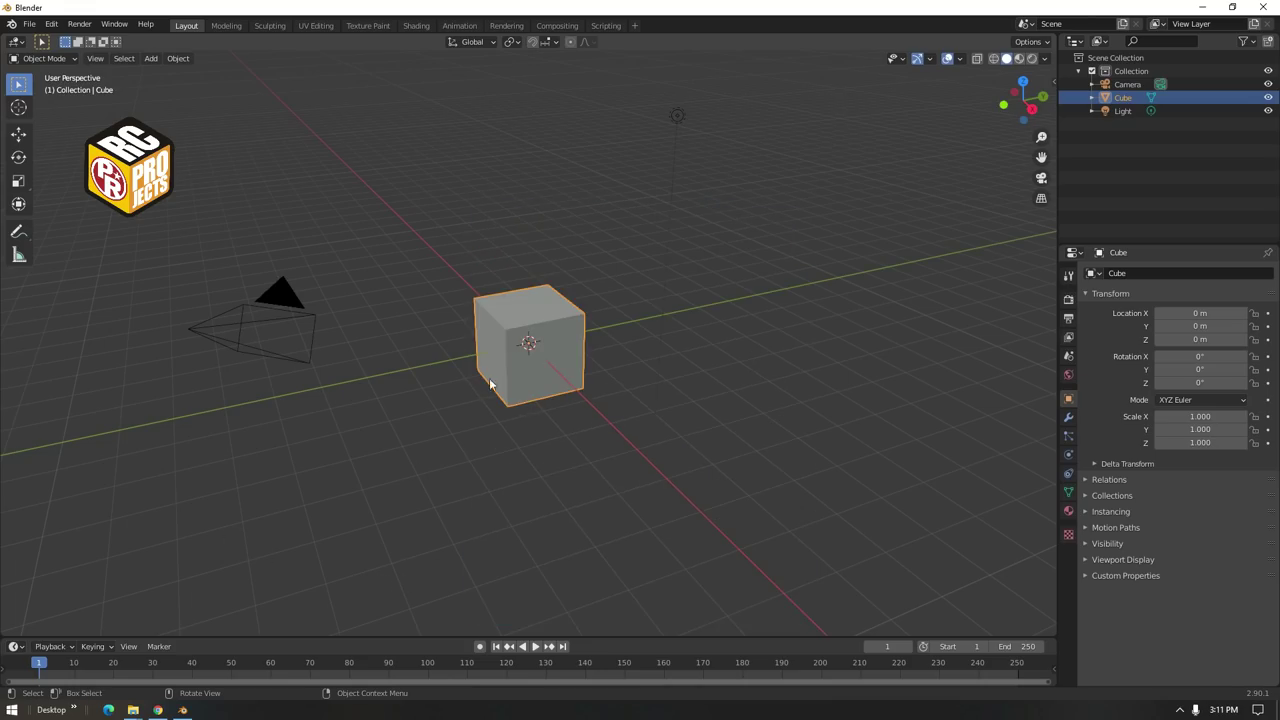
{"action": "left_click_drag", "start_coordinate": [175, 82], "coordinate": [934, 625]}
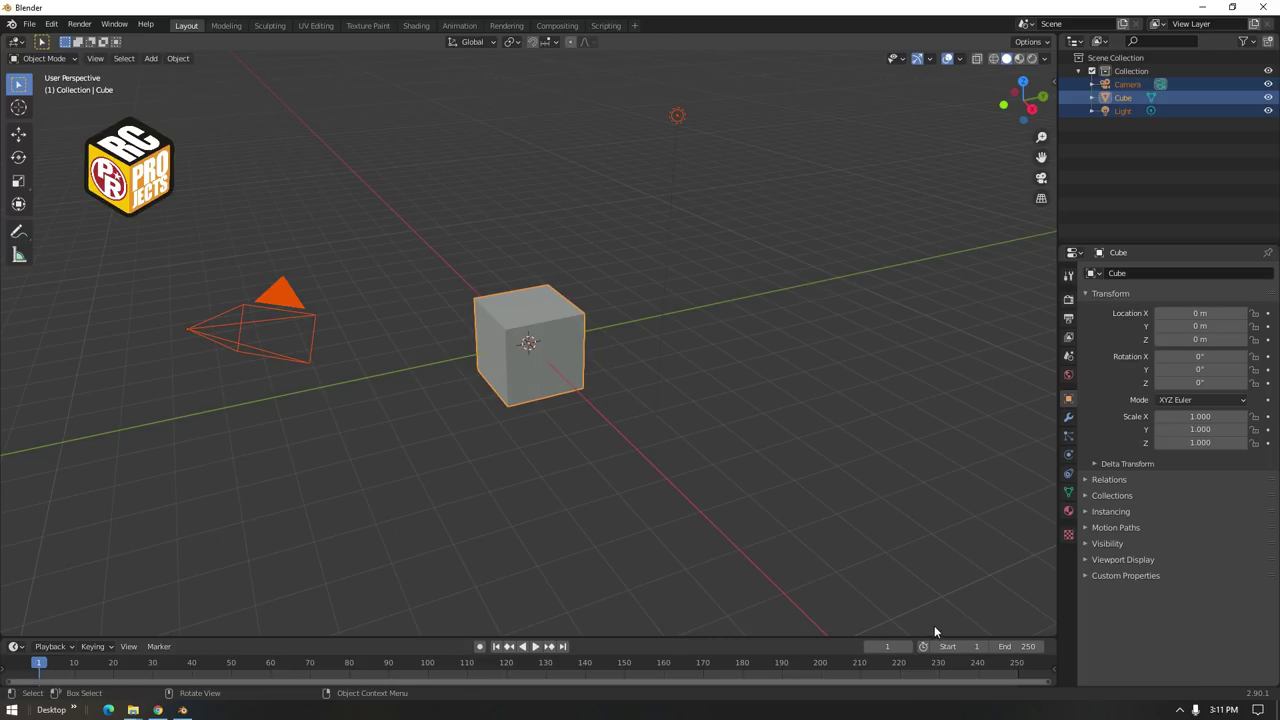
{"action": "key", "text": "Delete"}
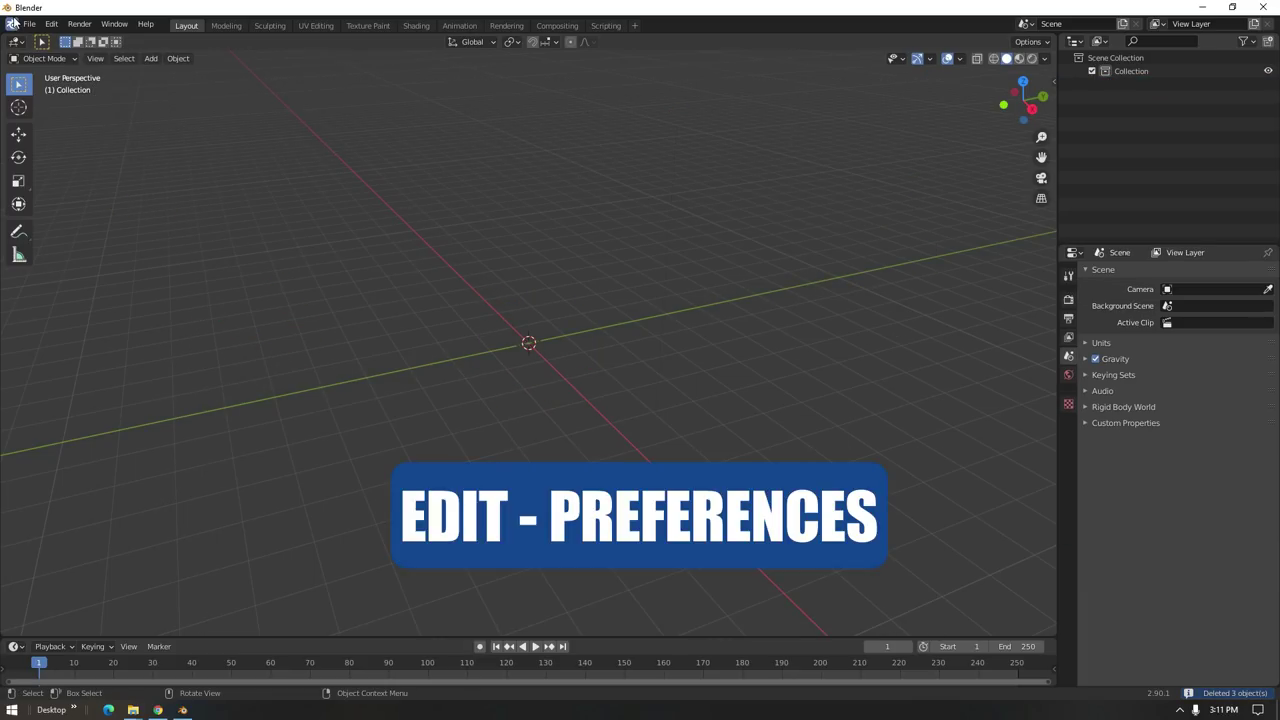
Check the Select with Mouse Button option in the Keymap preferences, and close the preferences
{"action": "left_click", "coordinate": [51, 24]}
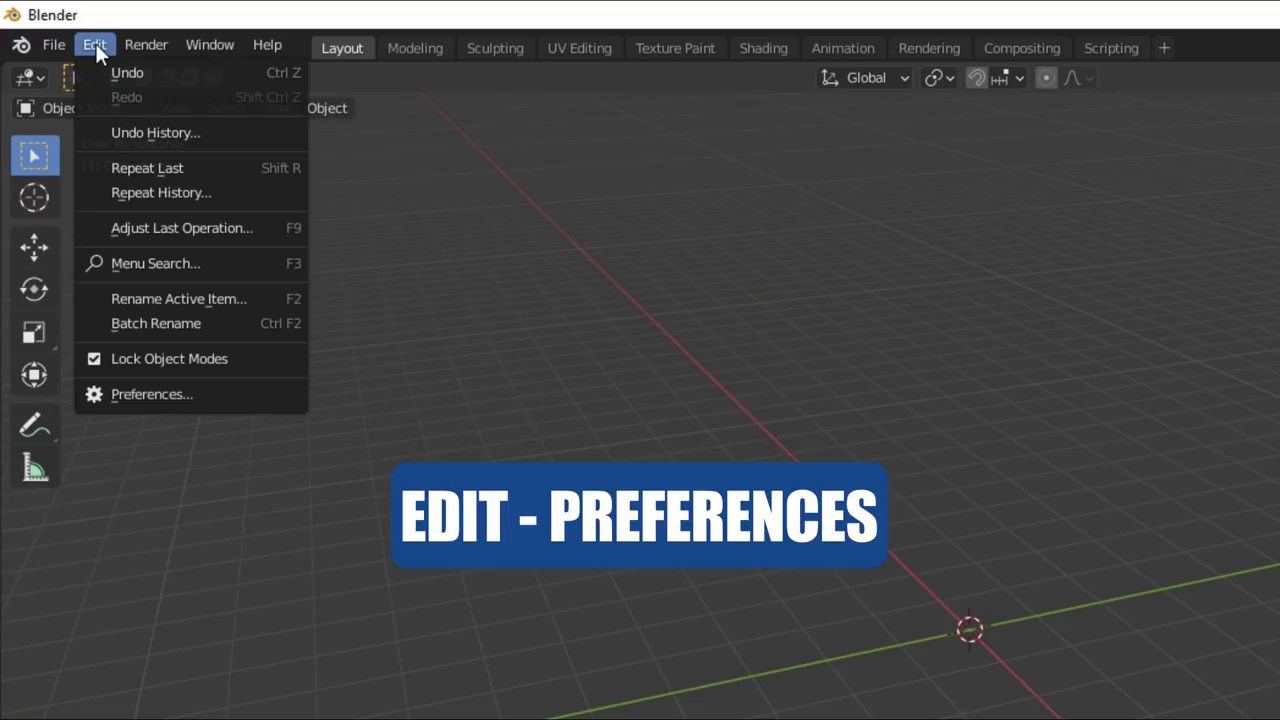
{"action": "left_click", "coordinate": [137, 400]}
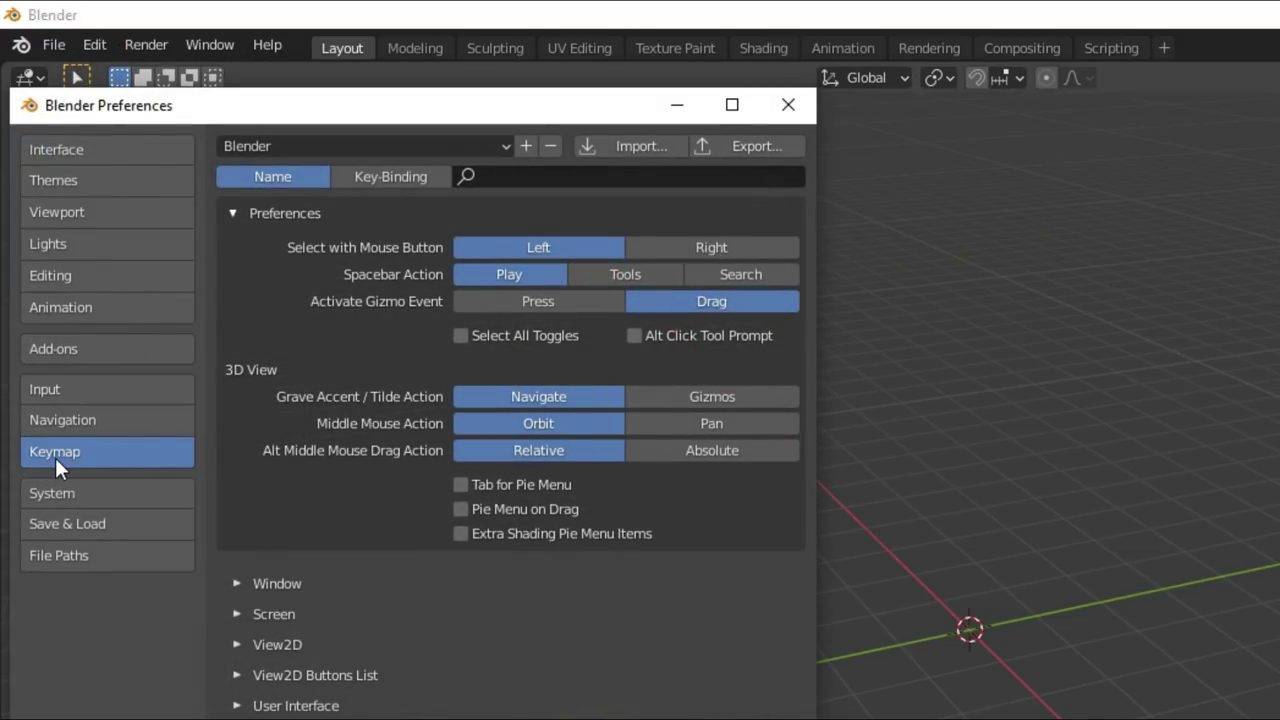
{"action": "left_click", "coordinate": [723, 249]}
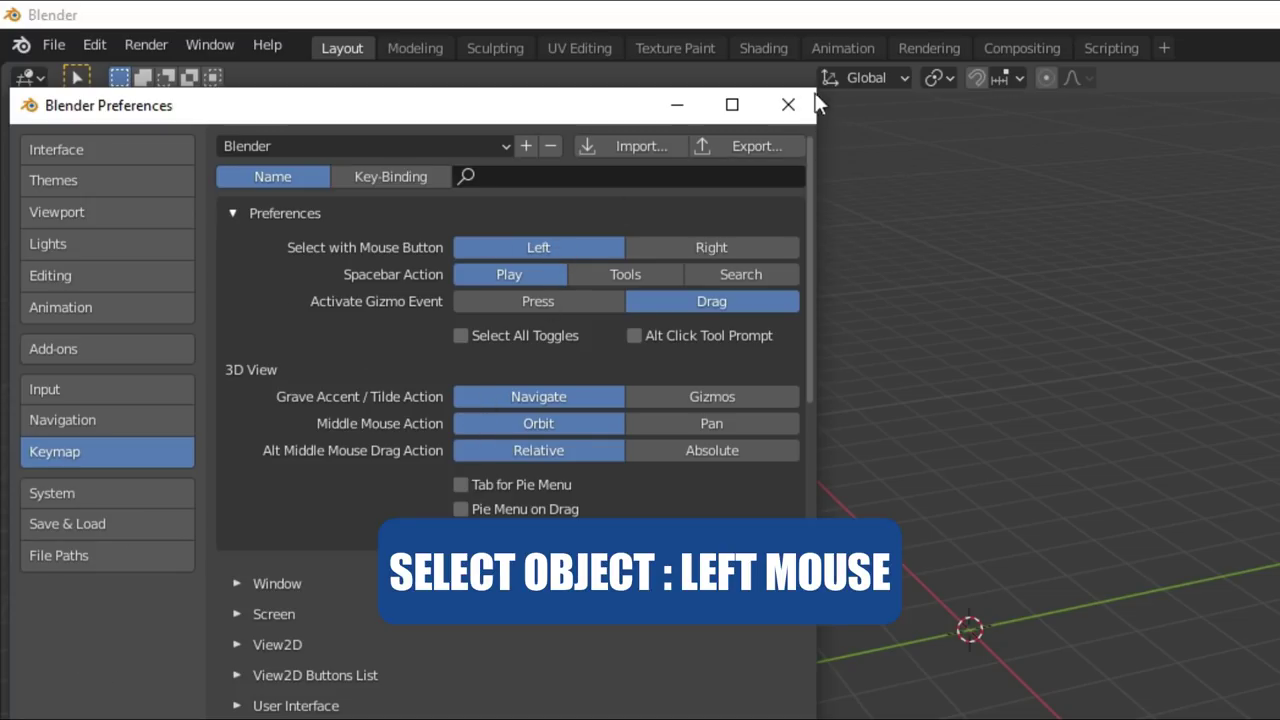
{"action": "left_click", "coordinate": [788, 104]}
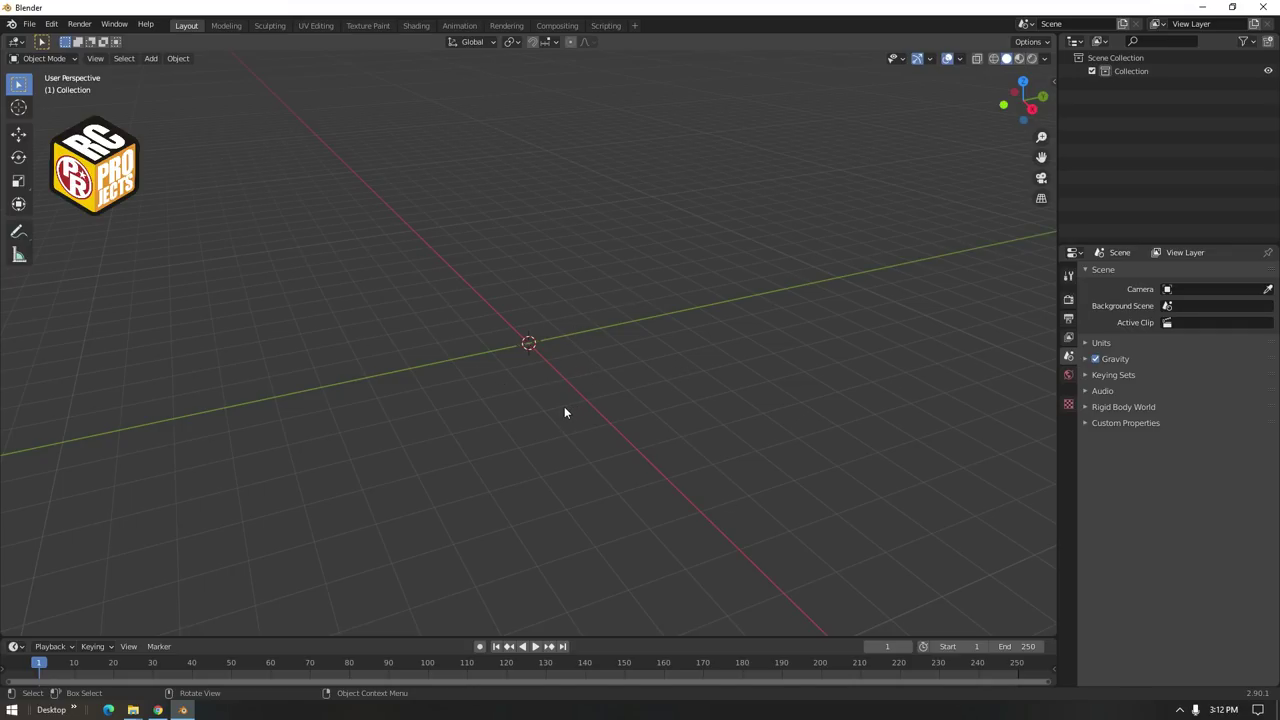
Switch the 3D viewport to the flat Right Orthographic view along the X axis
{"action": "mouse_move", "coordinate": [564, 412]}
{"action": "middle_mouse_down"}
{"action": "mouse_move", "coordinate": [608, 386]}
{"action": "mouse_move", "coordinate": [608, 417]}
{"action": "mouse_move", "coordinate": [546, 421]}
{"action": "mouse_move", "coordinate": [494, 391]}
{"action": "mouse_move", "coordinate": [569, 403]}
{"action": "mouse_move", "coordinate": [646, 388]}
{"action": "mouse_move", "coordinate": [549, 414]}
{"action": "mouse_move", "coordinate": [503, 397]}
{"action": "mouse_move", "coordinate": [576, 414]}
{"action": "mouse_move", "coordinate": [594, 403]}
{"action": "mouse_move", "coordinate": [575, 409]}
{"action": "middle_mouse_up"}
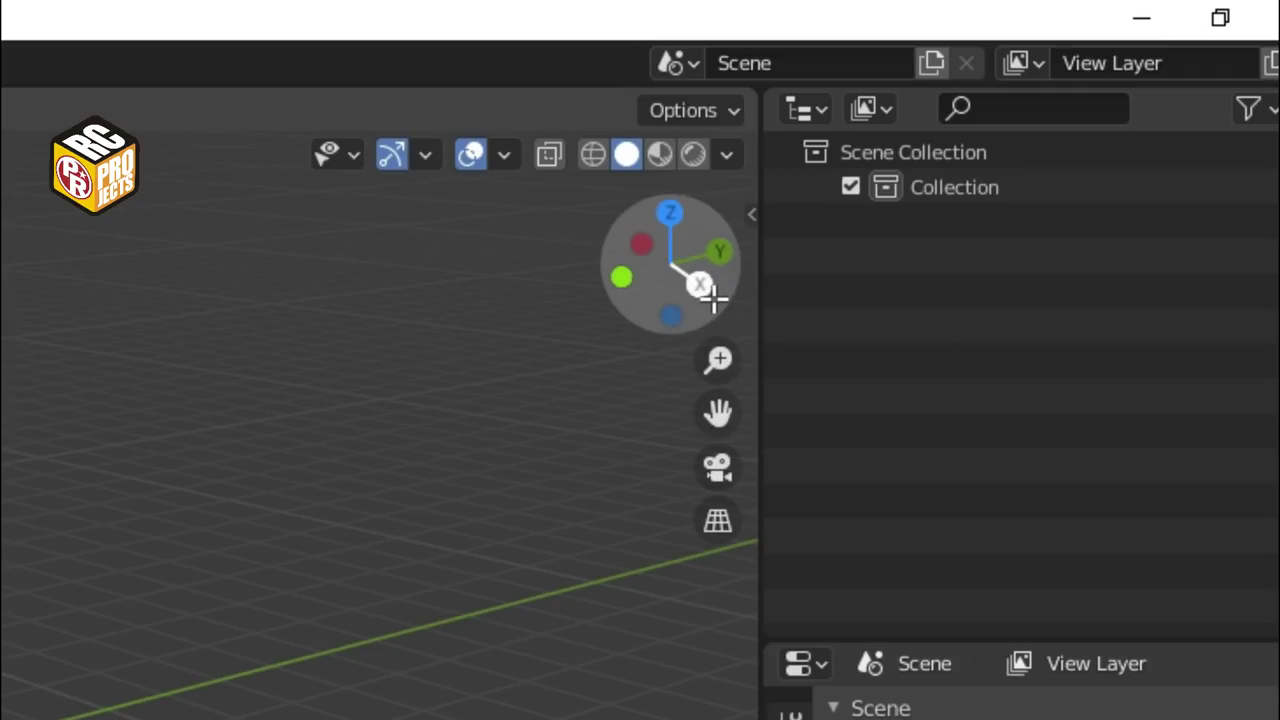
{"action": "left_click", "coordinate": [700, 286]}
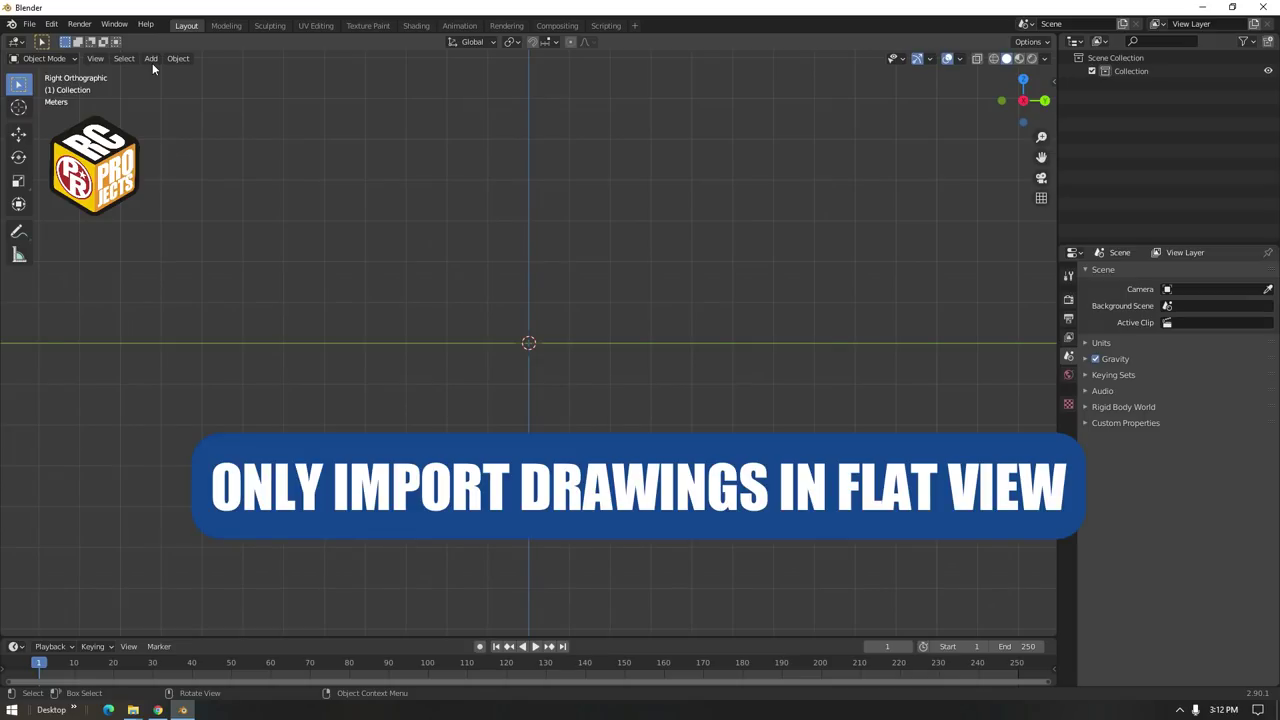
Add 3viewzenith.png from E:\PLAN RC\Zenith superduty as a reference image aligned to the Right Orthographic view
{"action": "left_click", "coordinate": [151, 59]}
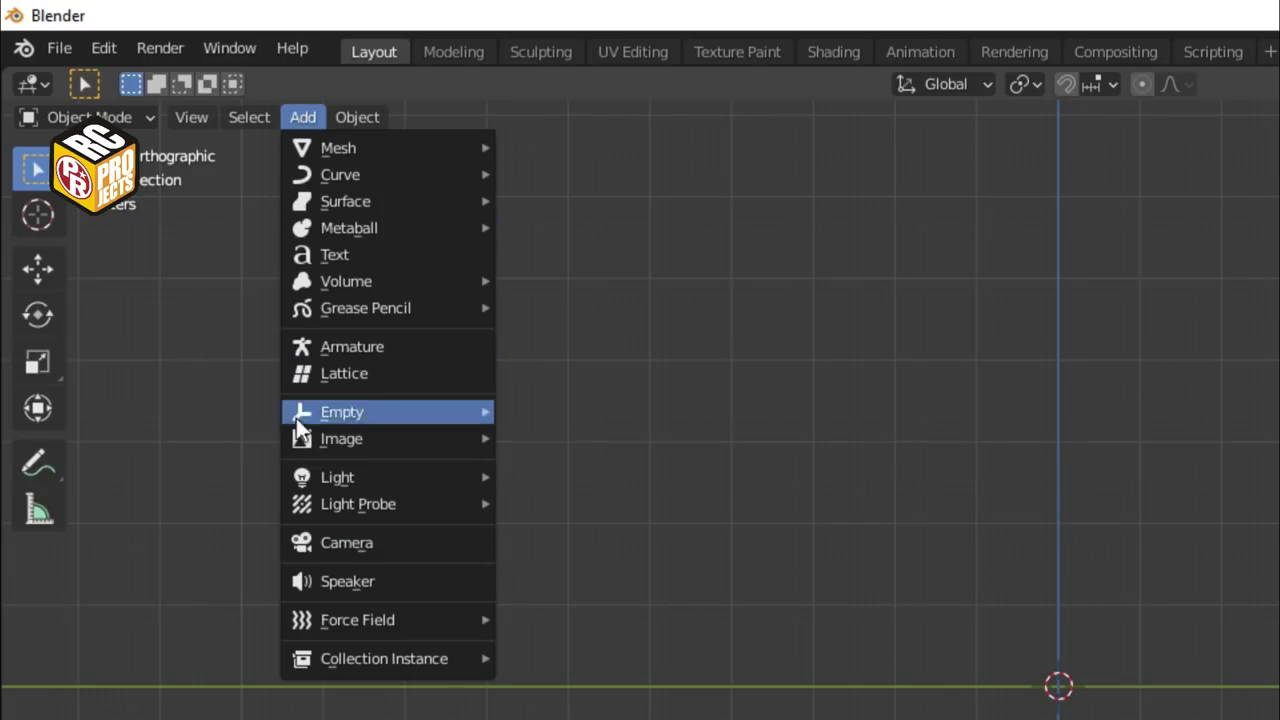
{"action": "mouse_move", "coordinate": [150, 219]}
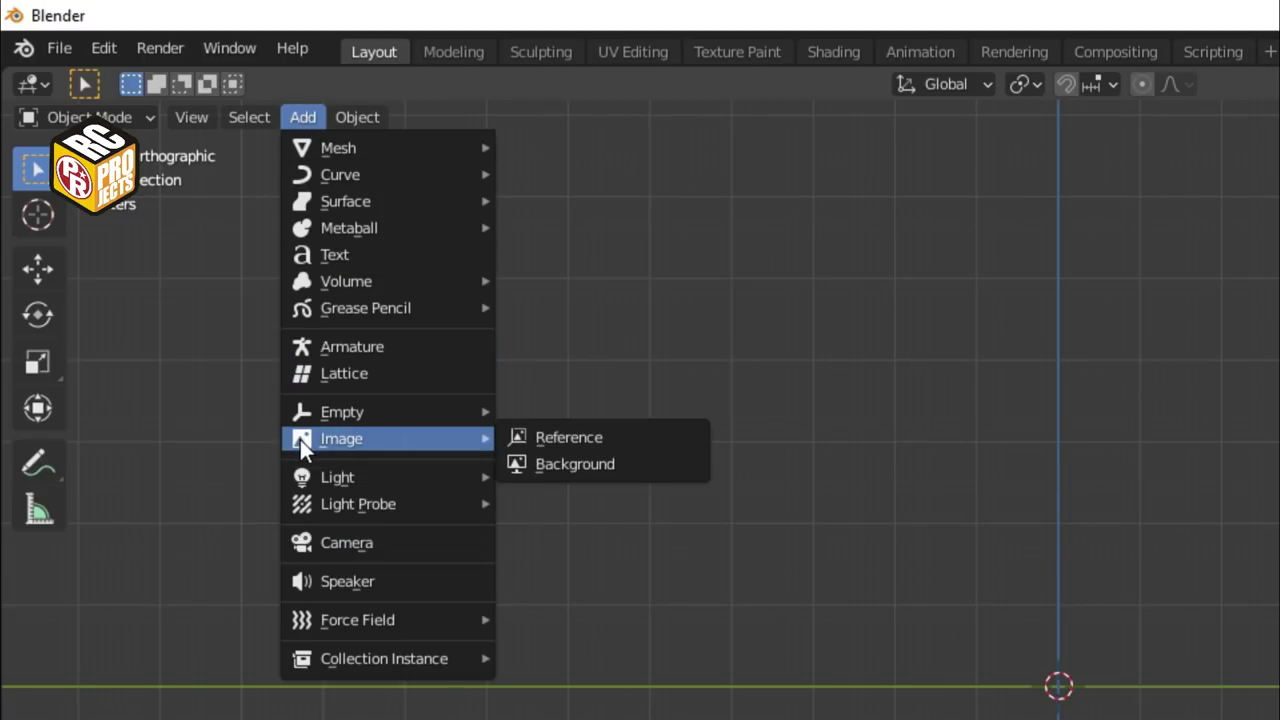
{"action": "left_click", "coordinate": [544, 439]}
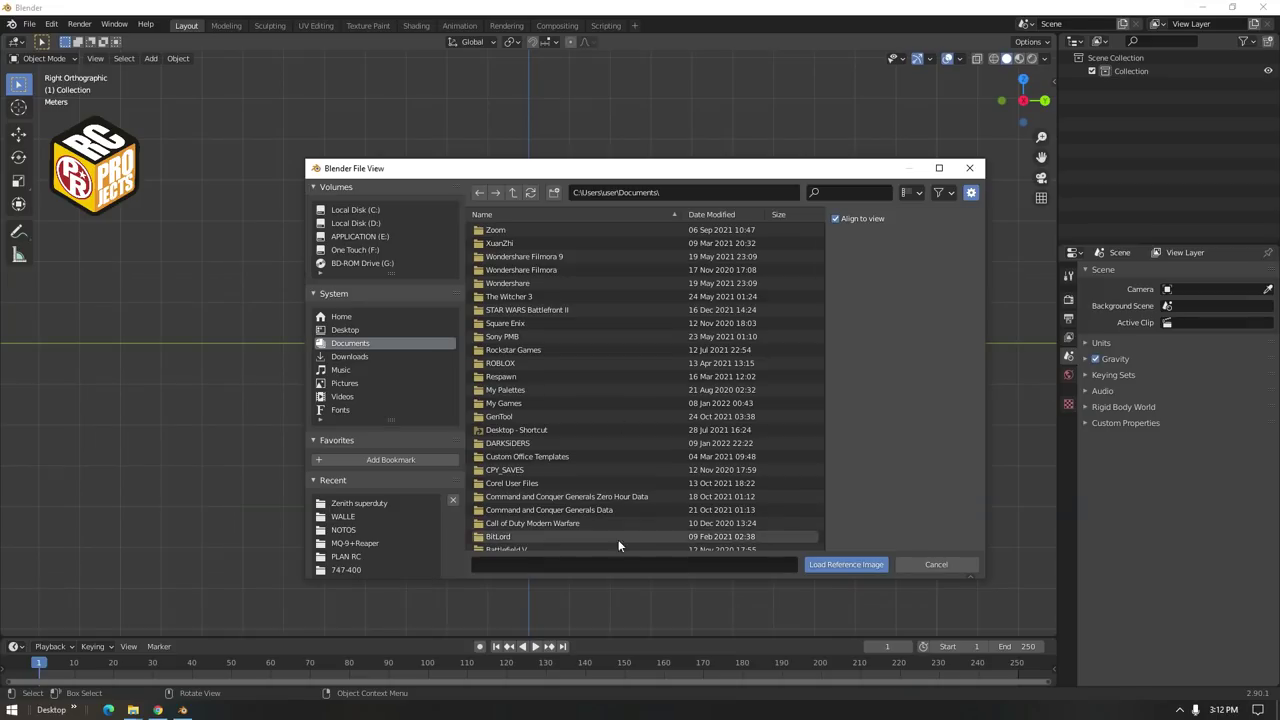
{"action": "left_click", "coordinate": [346, 556]}
{"action": "left_click", "coordinate": [527, 230]}
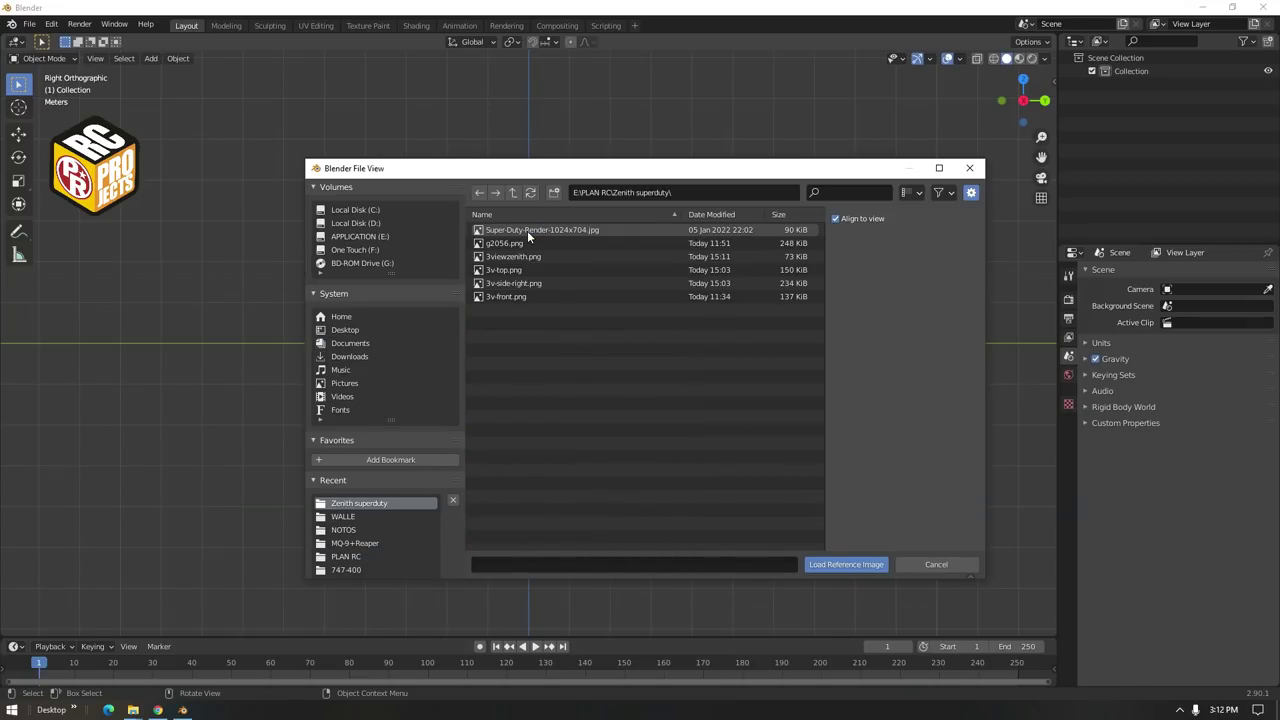
{"action": "left_click", "coordinate": [513, 256]}
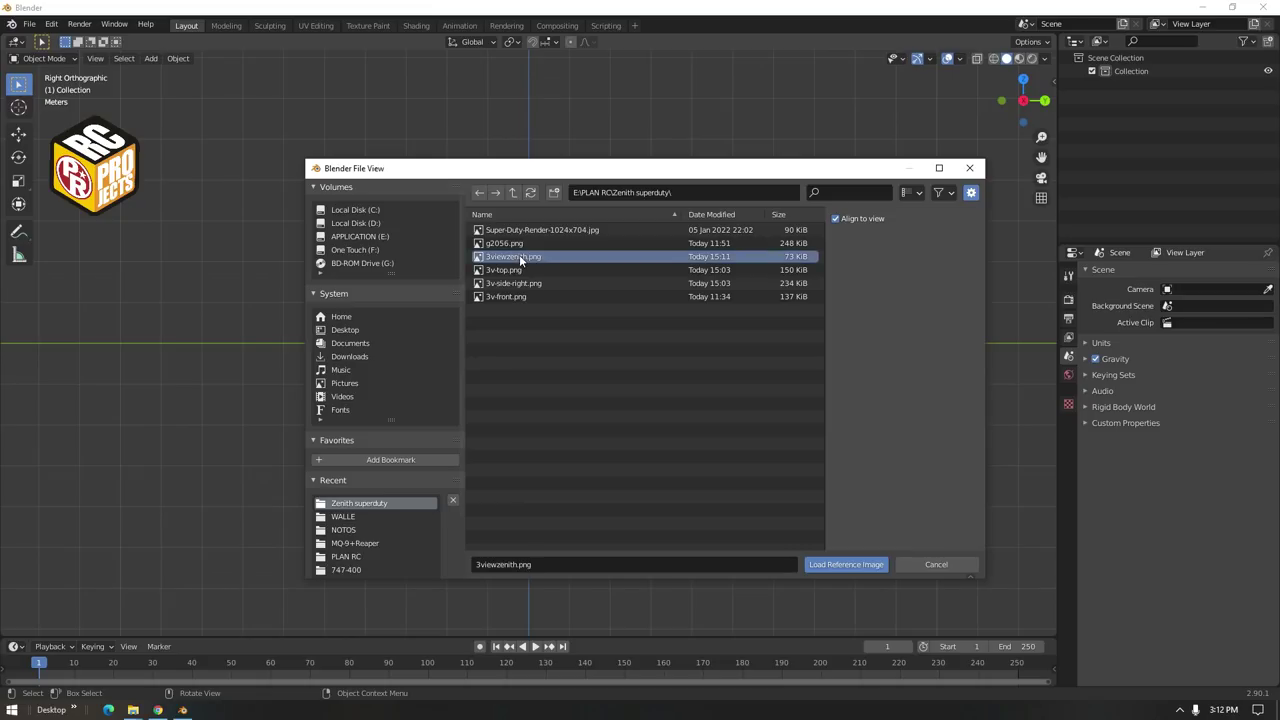
{"action": "left_click", "coordinate": [838, 565]}
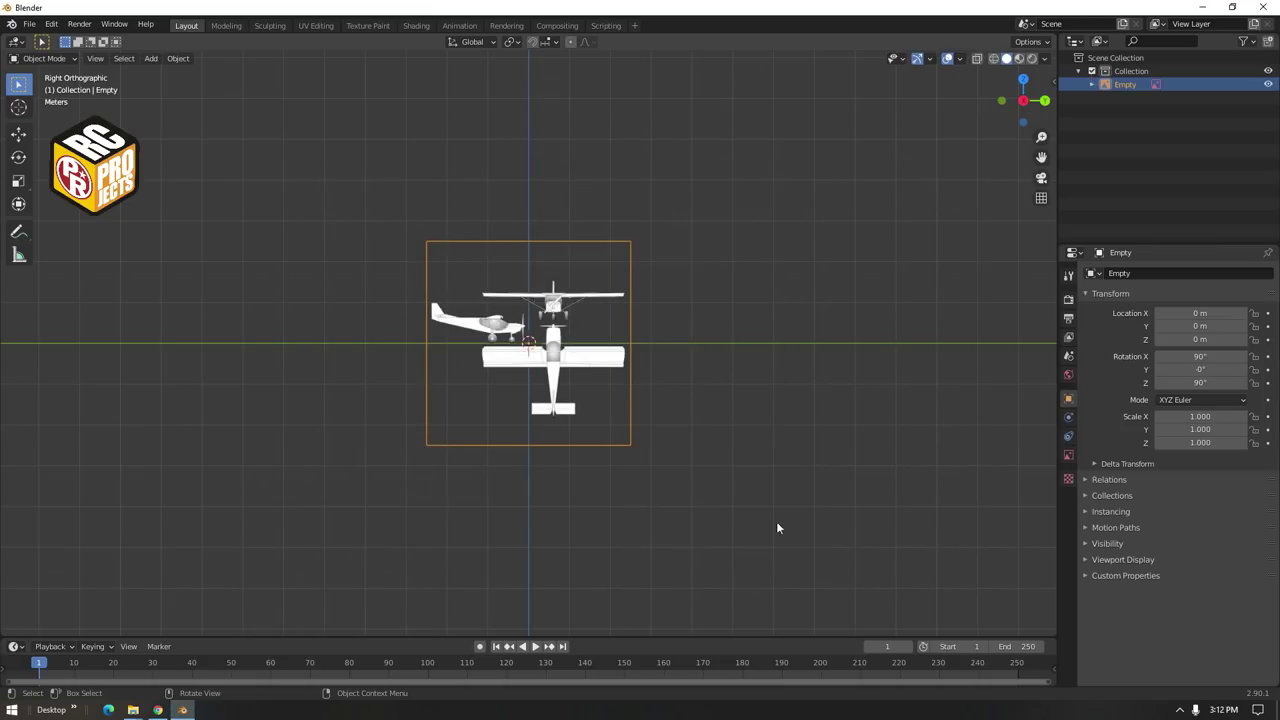
Examine the imported three-view reference image by orbiting around it, zooming in and out, and panning across it
{"action": "left_click", "coordinate": [823, 441]}
{"action": "middle_click_drag", "start_coordinate": [517, 380], "coordinate": [576, 346]}
{"action": "left_click", "coordinate": [576, 346]}
{"action": "middle_click_drag", "start_coordinate": [572, 390], "coordinate": [535, 370]}
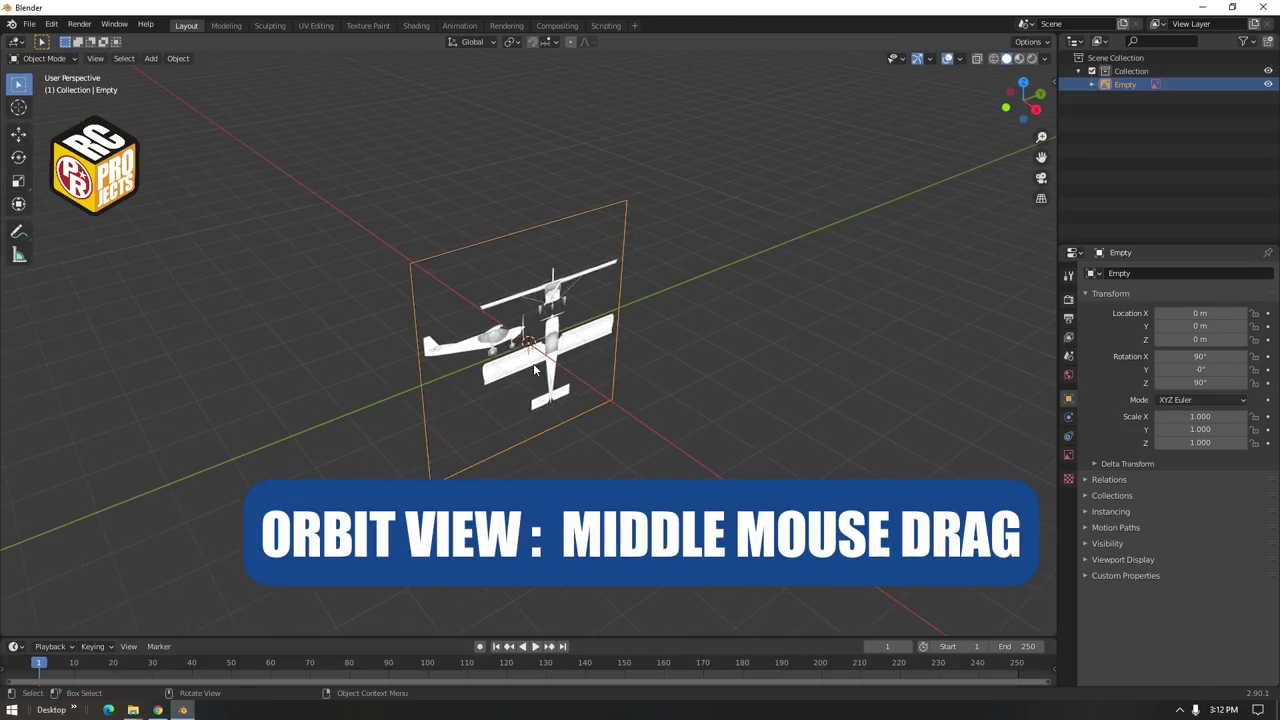
{"action": "scroll", "coordinate": [535, 370], "scroll_direction": "up", "scroll_amount": 1}
{"action": "middle_click_drag", "start_coordinate": [536, 437], "coordinate": [500, 417]}
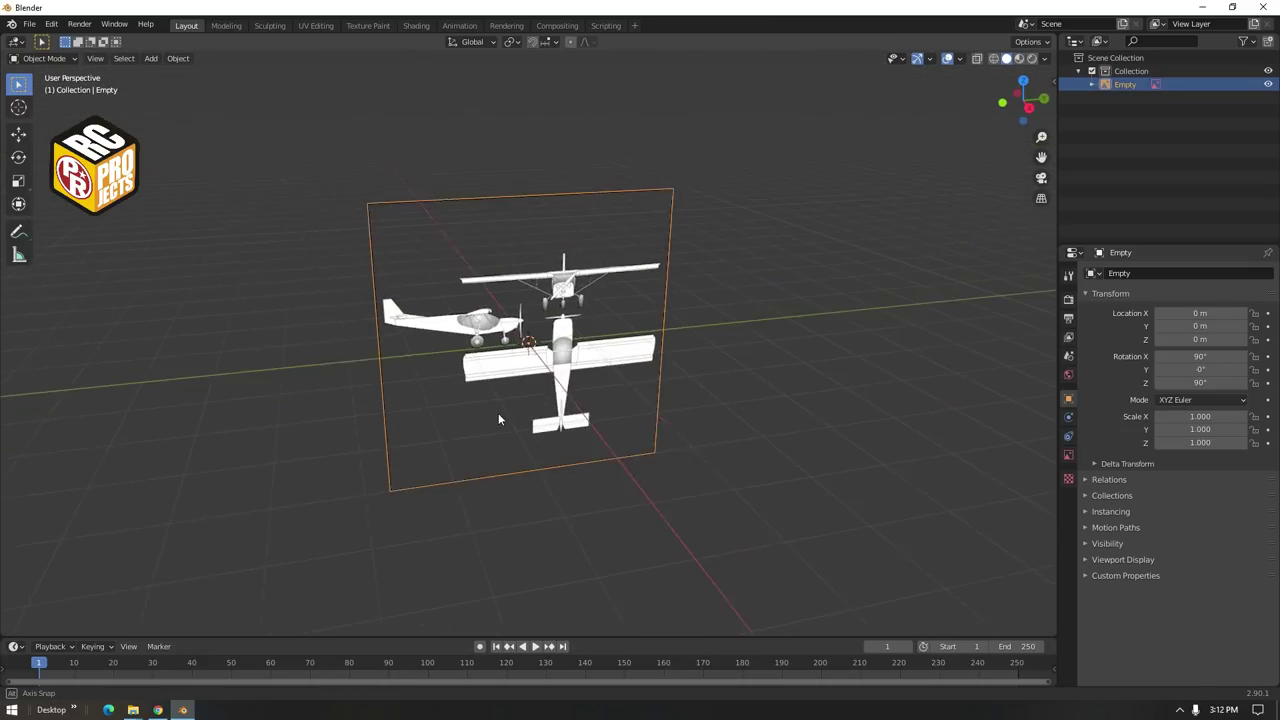
{"action": "scroll", "coordinate": [500, 417], "scroll_direction": "up", "scroll_amount": 4}
{"action": "scroll", "coordinate": [547, 400], "scroll_direction": "down", "scroll_amount": 3}
{"action": "scroll", "coordinate": [690, 340], "scroll_direction": "up", "scroll_amount": 3}
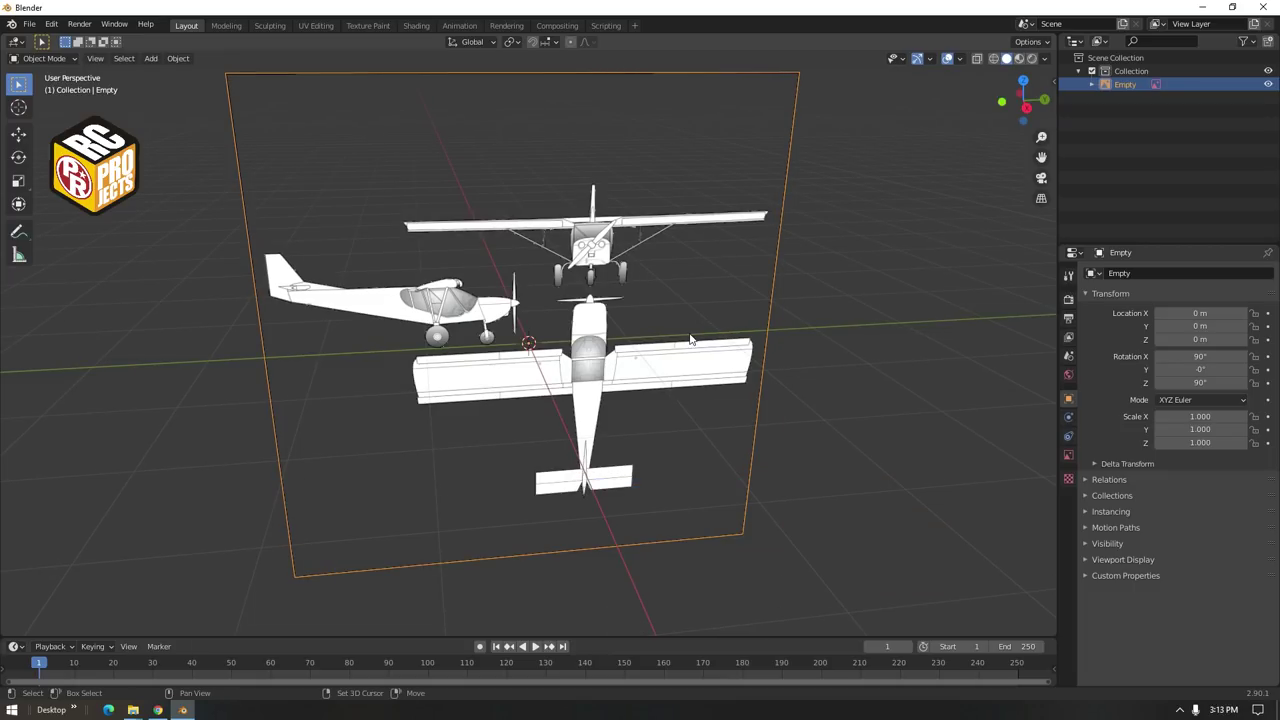
{"action": "middle_click_drag", "start_coordinate": [749, 323], "coordinate": [957, 323], "text": "shift"}
{"action": "middle_click_drag", "start_coordinate": [460, 334], "coordinate": [228, 339], "text": "shift"}
{"action": "scroll", "coordinate": [614, 360], "scroll_direction": "up", "scroll_amount": 2}
{"action": "scroll", "coordinate": [612, 353], "scroll_direction": "up", "scroll_amount": 1}
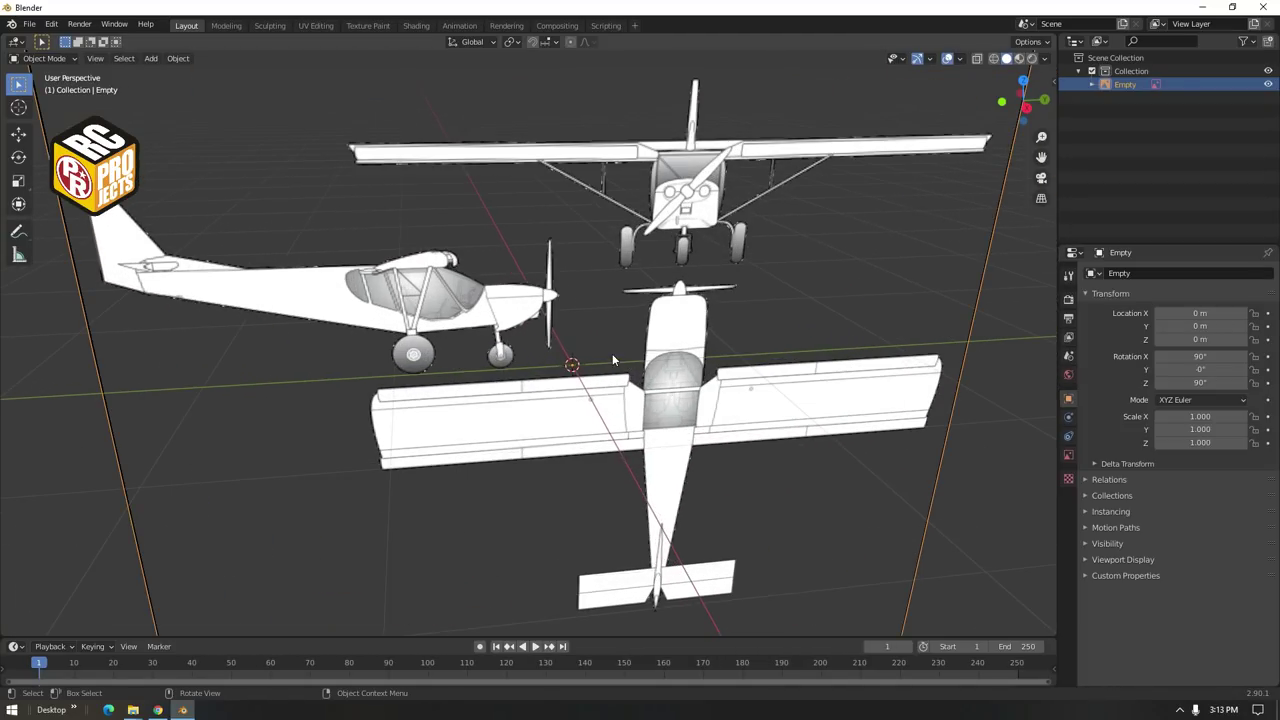
{"action": "scroll", "coordinate": [612, 353], "scroll_direction": "down", "scroll_amount": 1}
{"action": "middle_click_drag", "start_coordinate": [612, 353], "coordinate": [633, 337]}
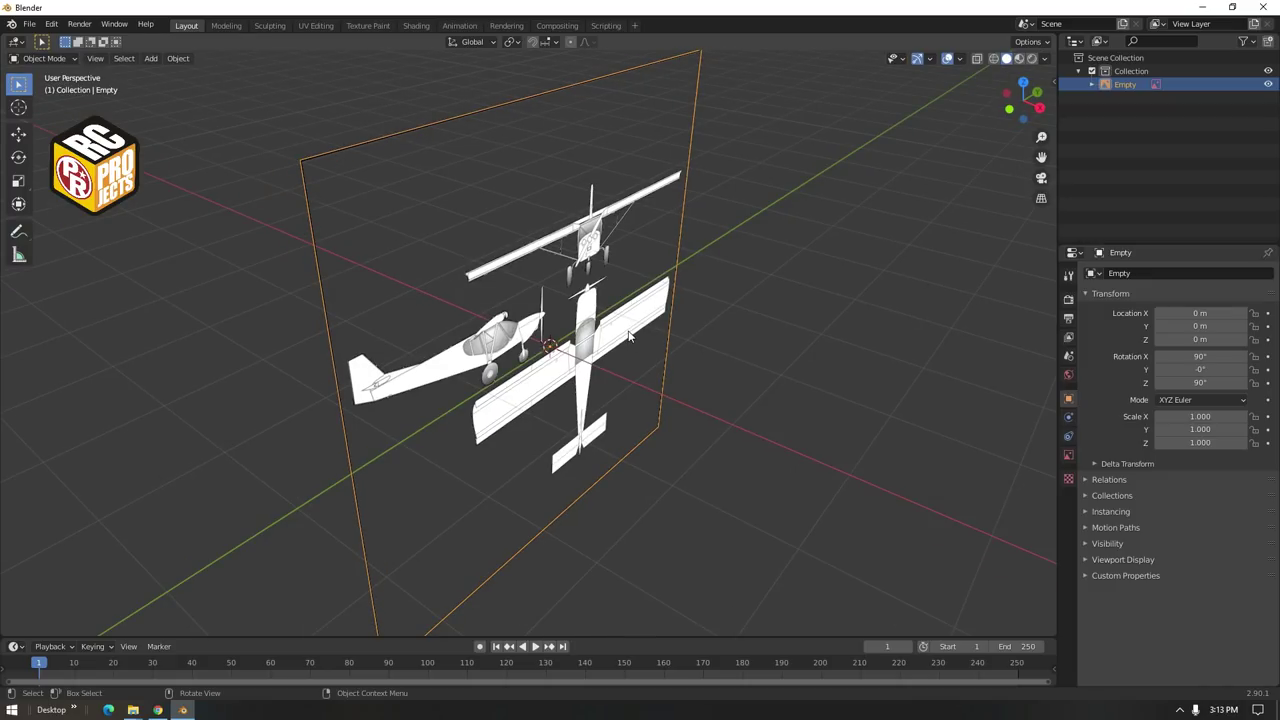
Move the reference image back along the X axis to about -2.6 m, behind the origin
{"action": "left_click", "coordinate": [152, 133]}
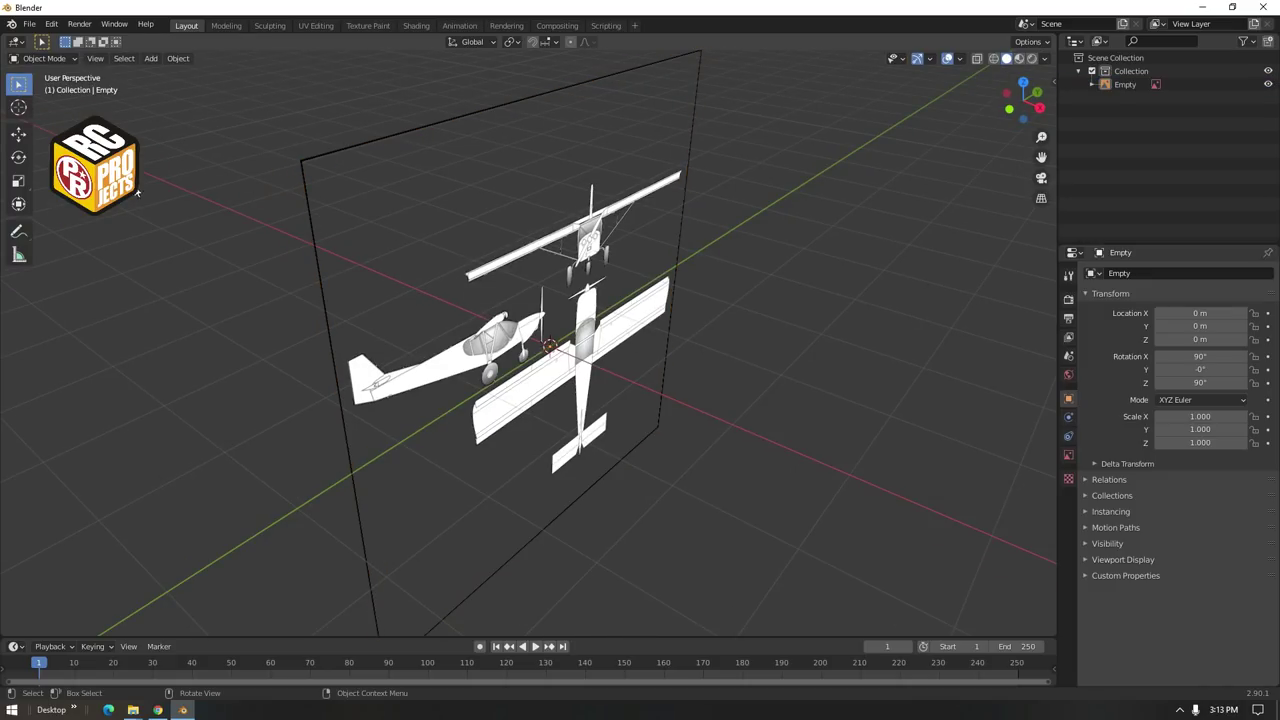
{"action": "left_click", "coordinate": [640, 355]}
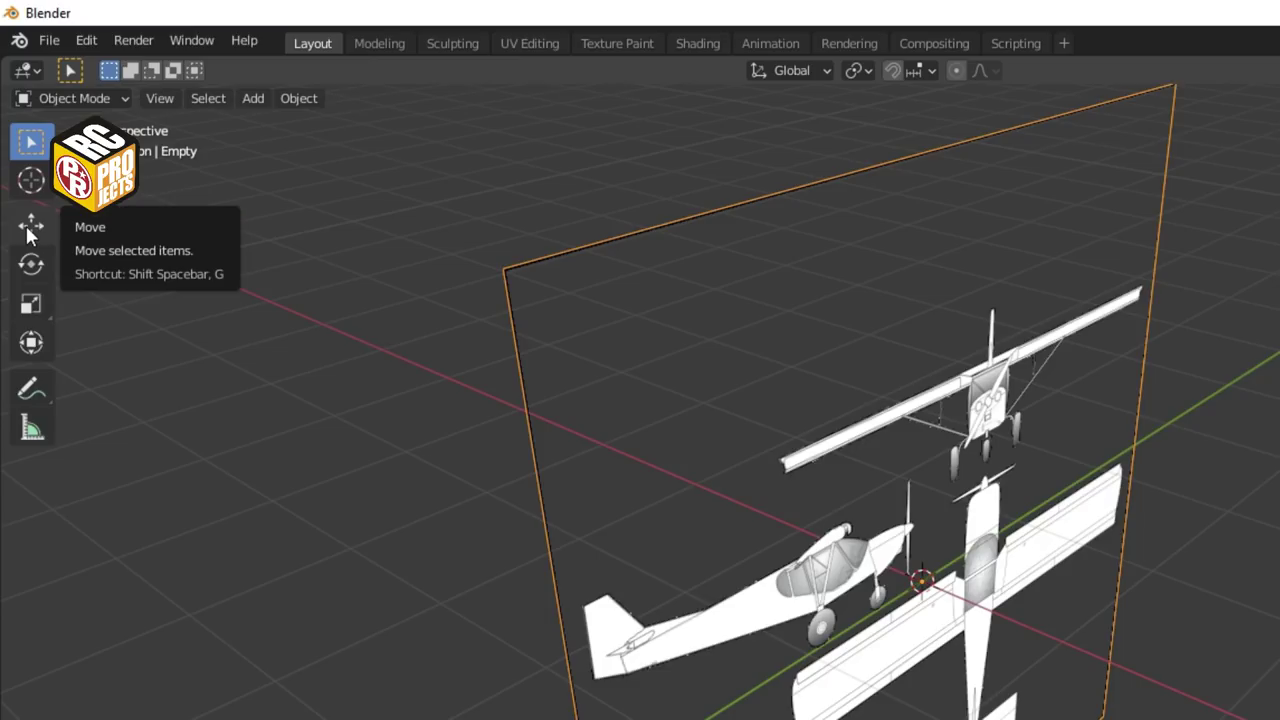
{"action": "left_click", "coordinate": [30, 228]}
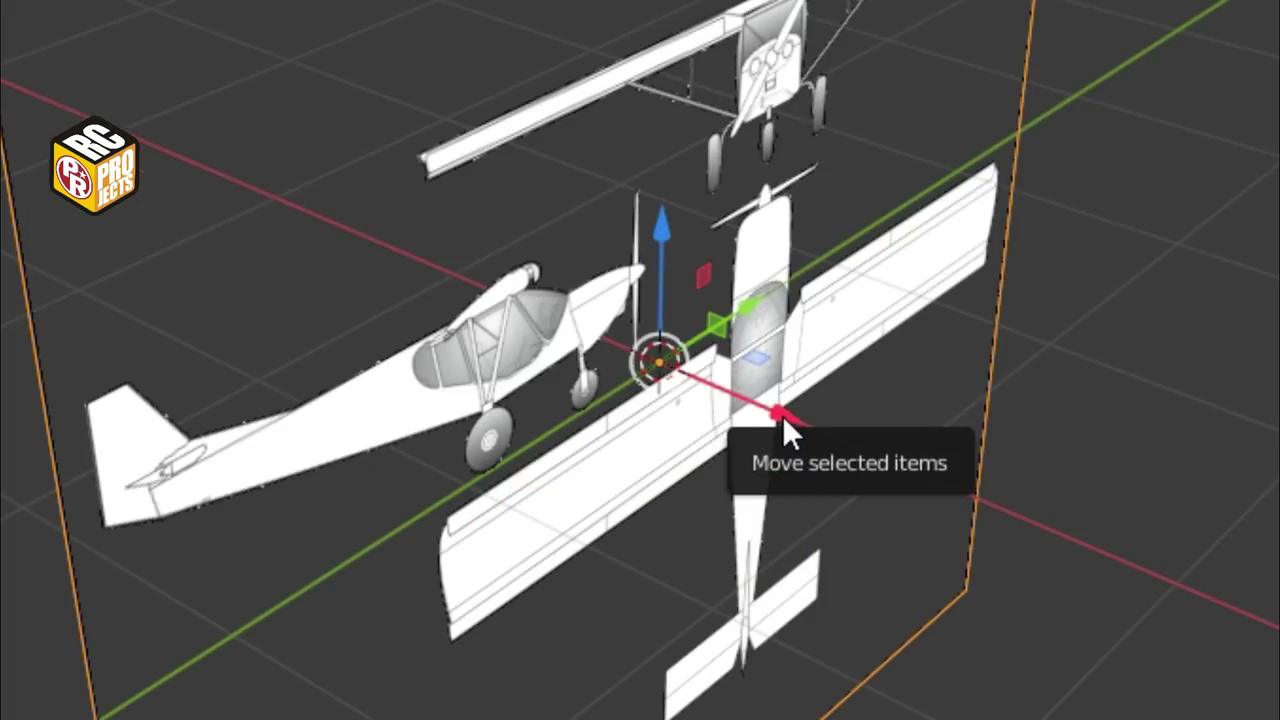
{"action": "left_click_drag", "start_coordinate": [782, 415], "coordinate": [331, 270]}
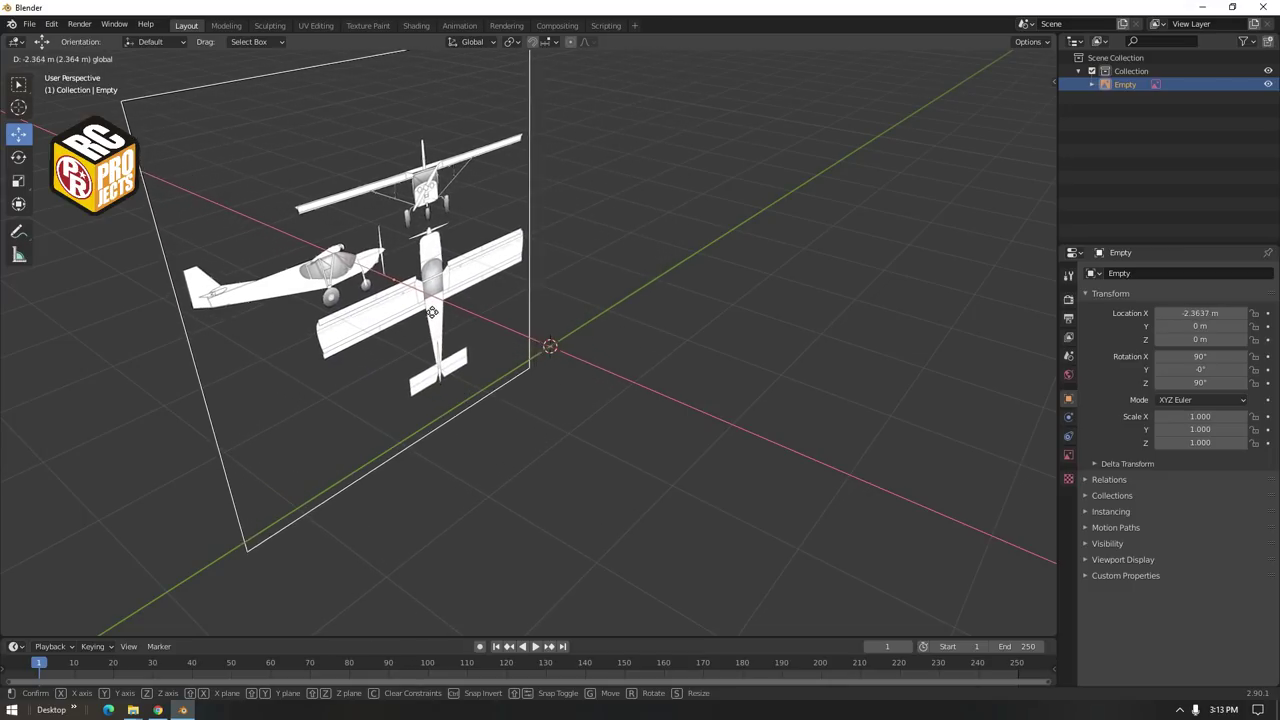
{"action": "left_click_drag", "start_coordinate": [432, 312], "coordinate": [415, 307]}
In the Right Orthographic view, move the reference image within the YZ plane so the side view's main wheel rests on the origin
{"action": "middle_click_drag", "start_coordinate": [415, 307], "coordinate": [516, 319]}
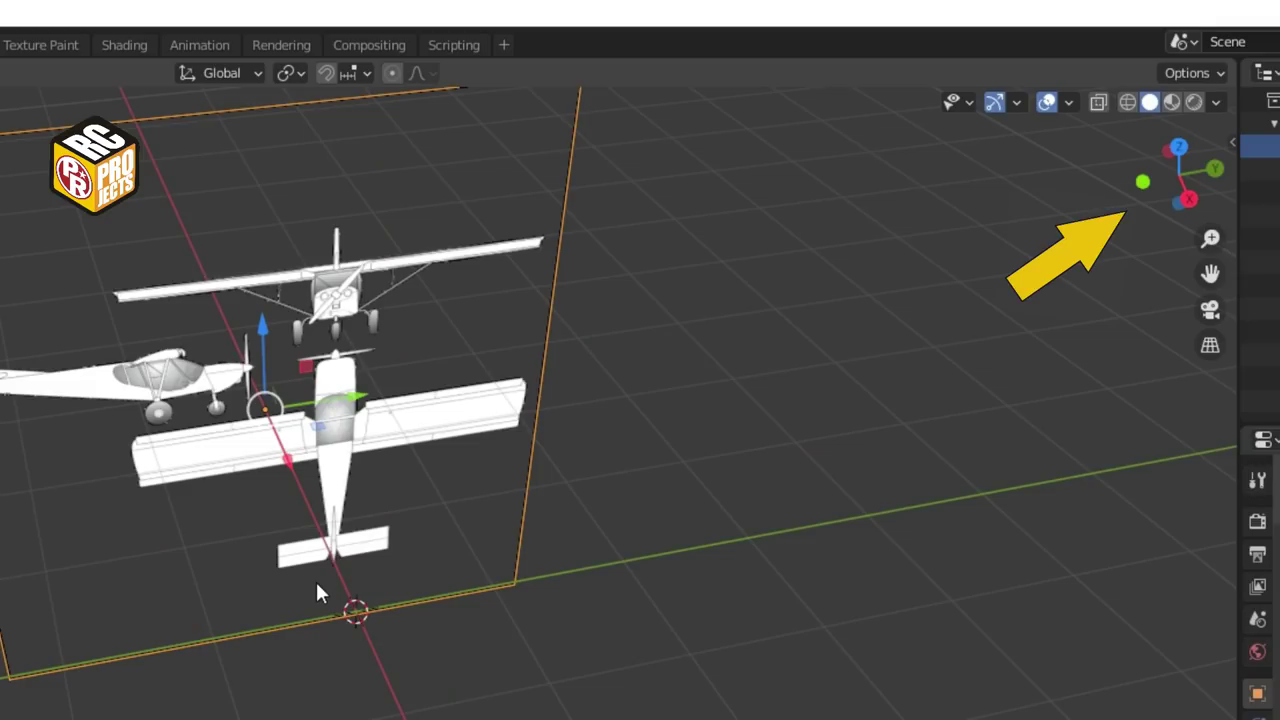
{"action": "left_click", "coordinate": [1188, 199]}
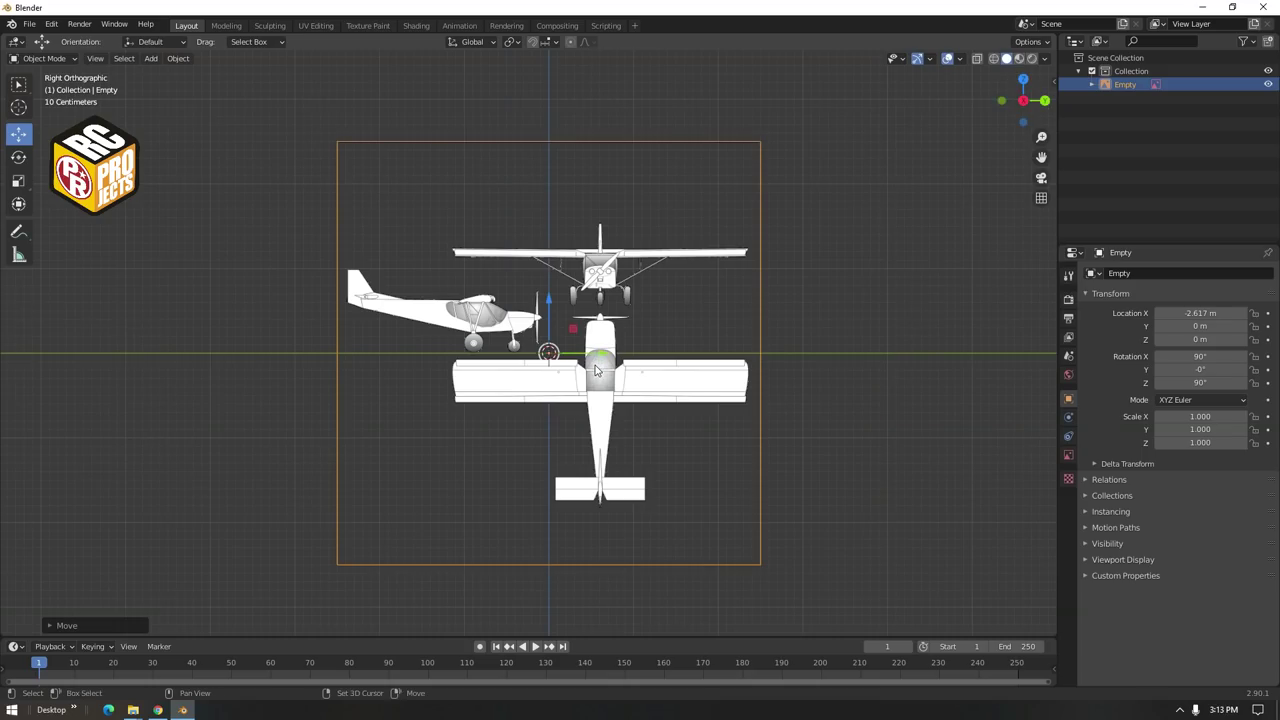
{"action": "scroll", "coordinate": [528, 325], "scroll_direction": "up", "scroll_amount": 3}
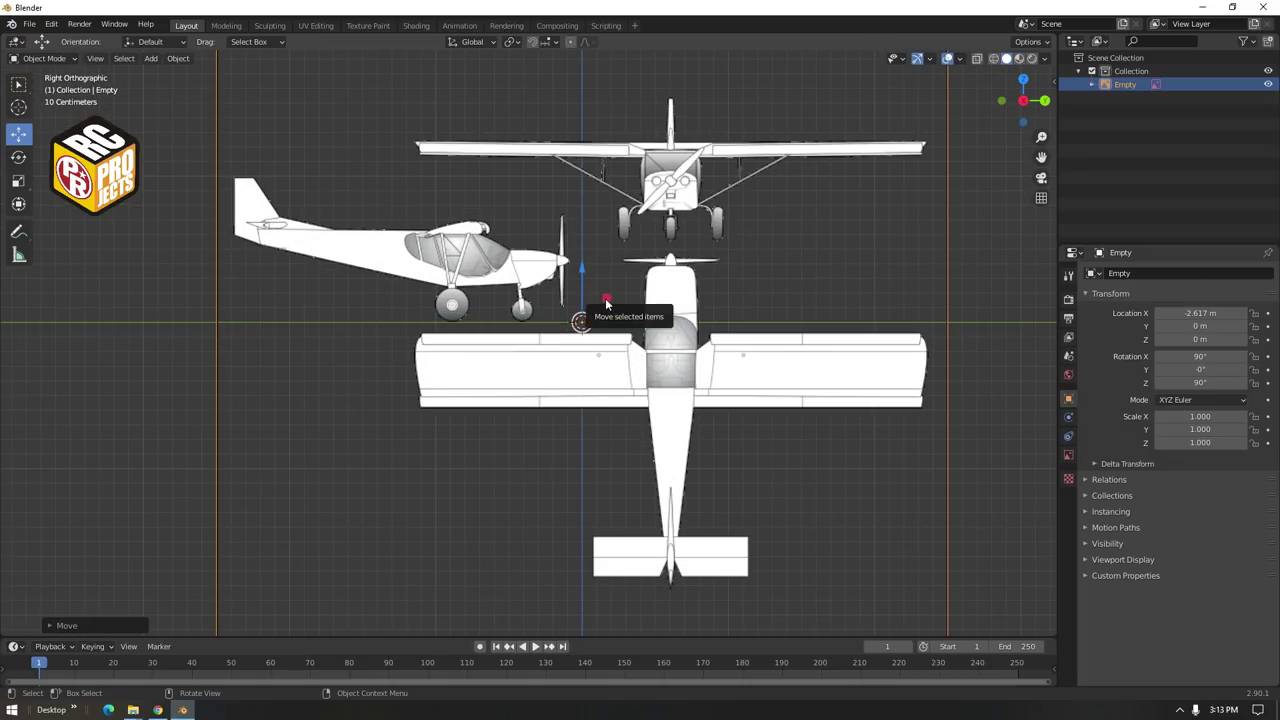
{"action": "left_click_drag", "start_coordinate": [608, 300], "coordinate": [742, 308]}
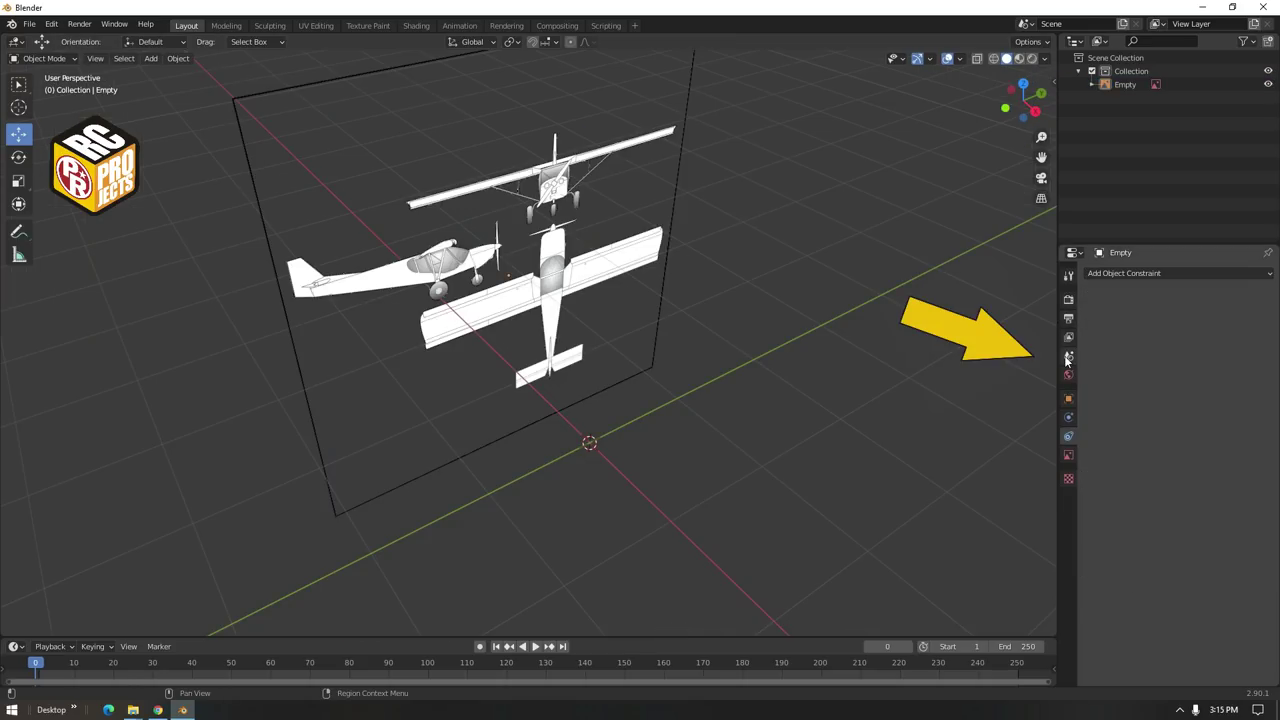
Keep the scene's unit system at Metric and set its length unit to Centimeters
{"action": "left_click", "coordinate": [1068, 357]}
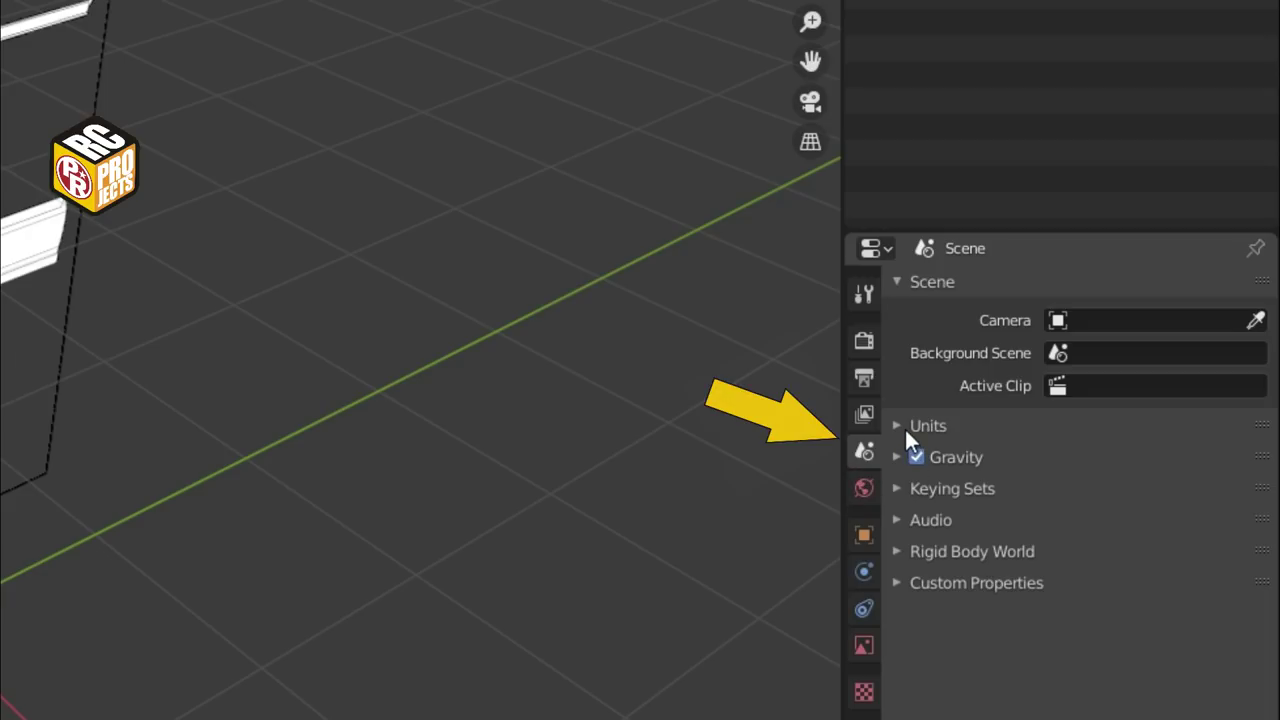
{"action": "left_click", "coordinate": [902, 426]}
{"action": "left_click", "coordinate": [1237, 464]}
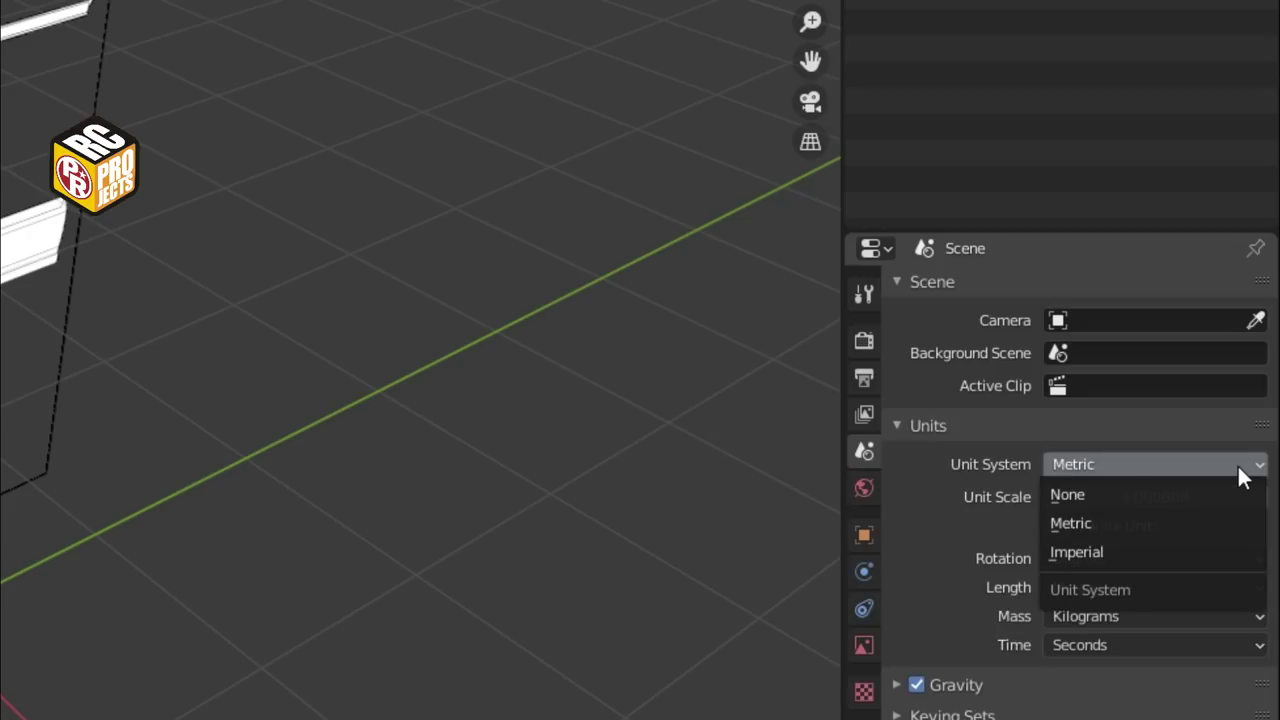
{"action": "left_click", "coordinate": [1237, 464]}
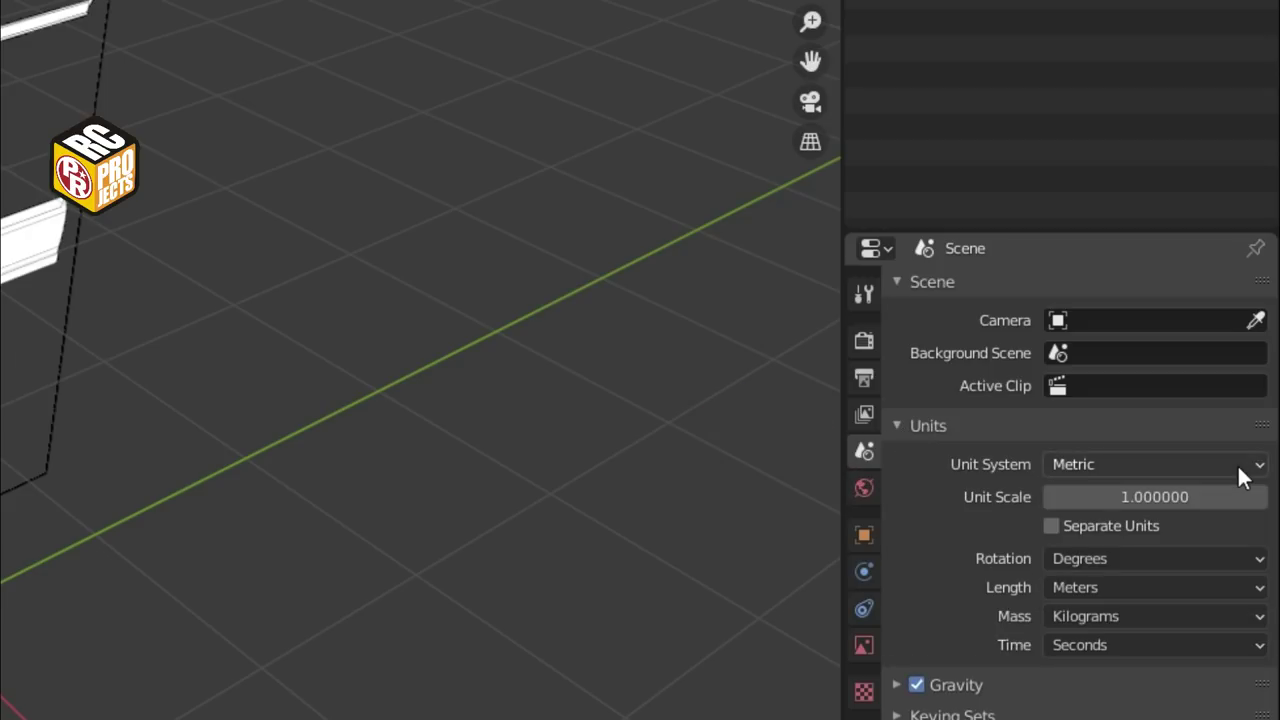
{"action": "left_click", "coordinate": [1191, 595]}
{"action": "left_click", "coordinate": [1075, 704]}
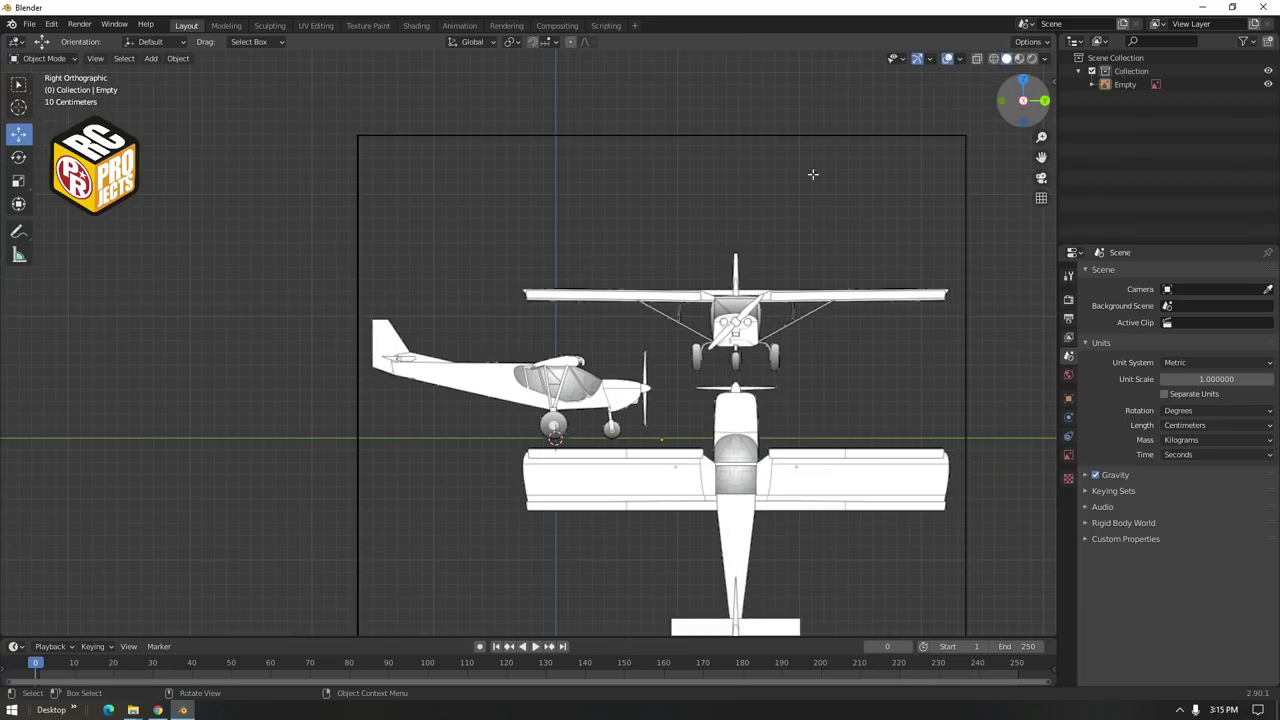
Measure the top view's wingspan from wingtip to wingtip in the Right Orthographic view, and remove the ruler
{"action": "middle_click_drag", "start_coordinate": [779, 297], "coordinate": [493, 108], "text": "shift"}
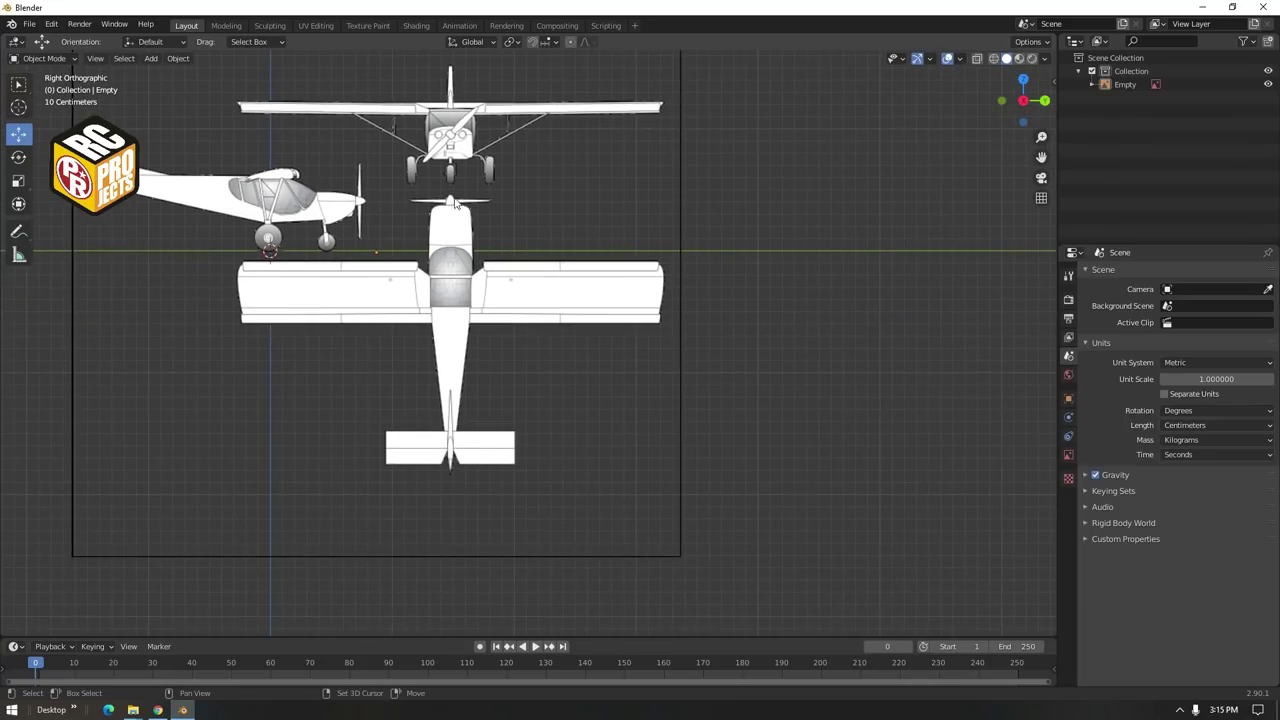
{"action": "scroll", "coordinate": [451, 210], "scroll_direction": "up", "scroll_amount": 1}
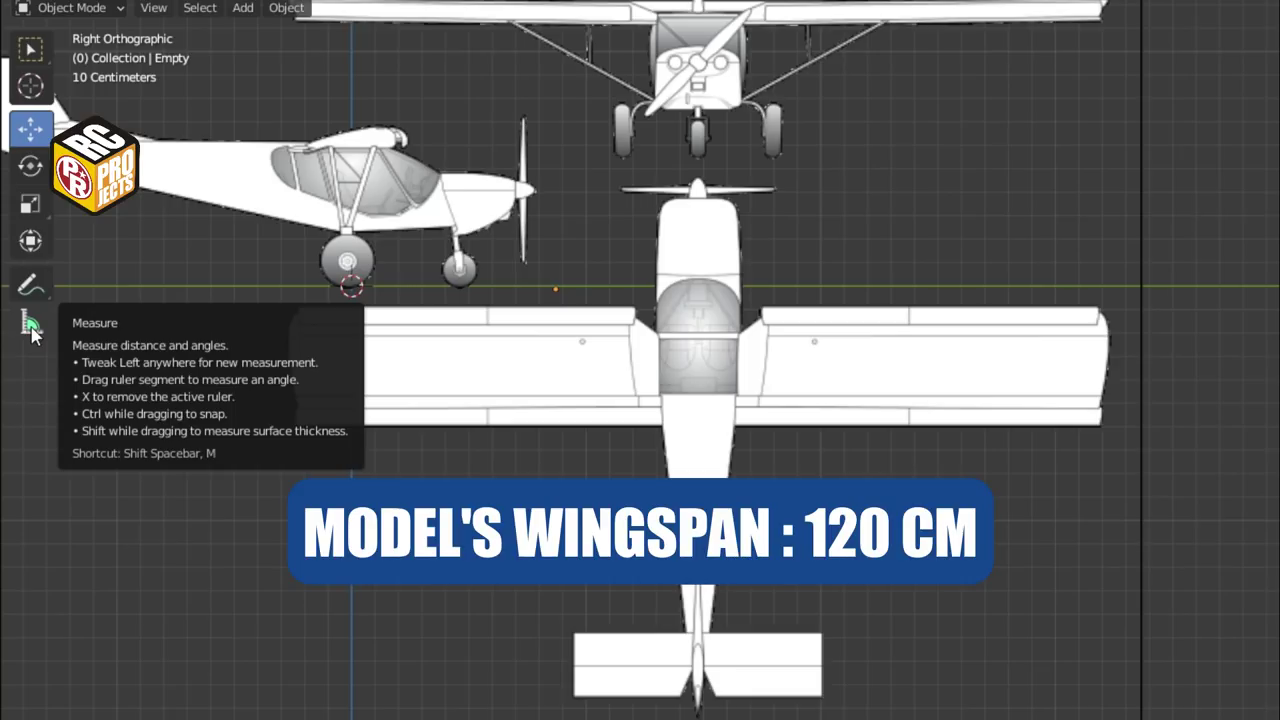
{"action": "left_click", "coordinate": [31, 326]}
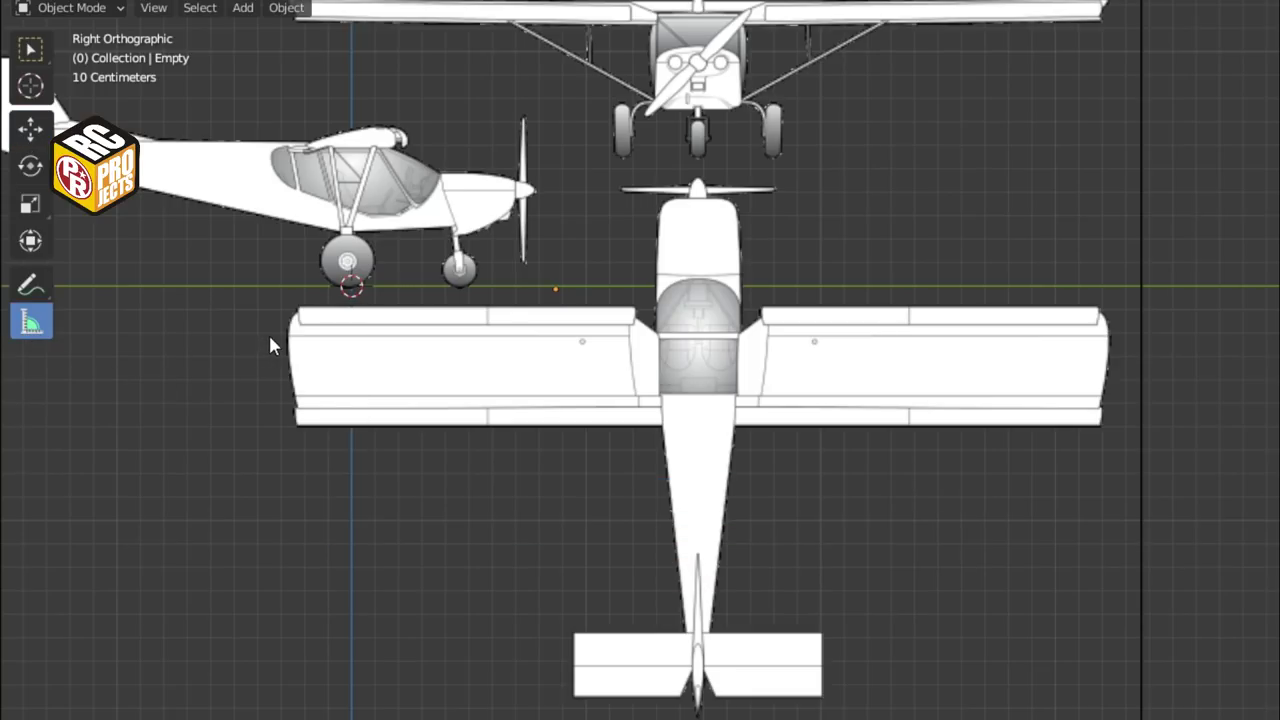
{"action": "left_click_drag", "start_coordinate": [294, 344], "coordinate": [1109, 333]}
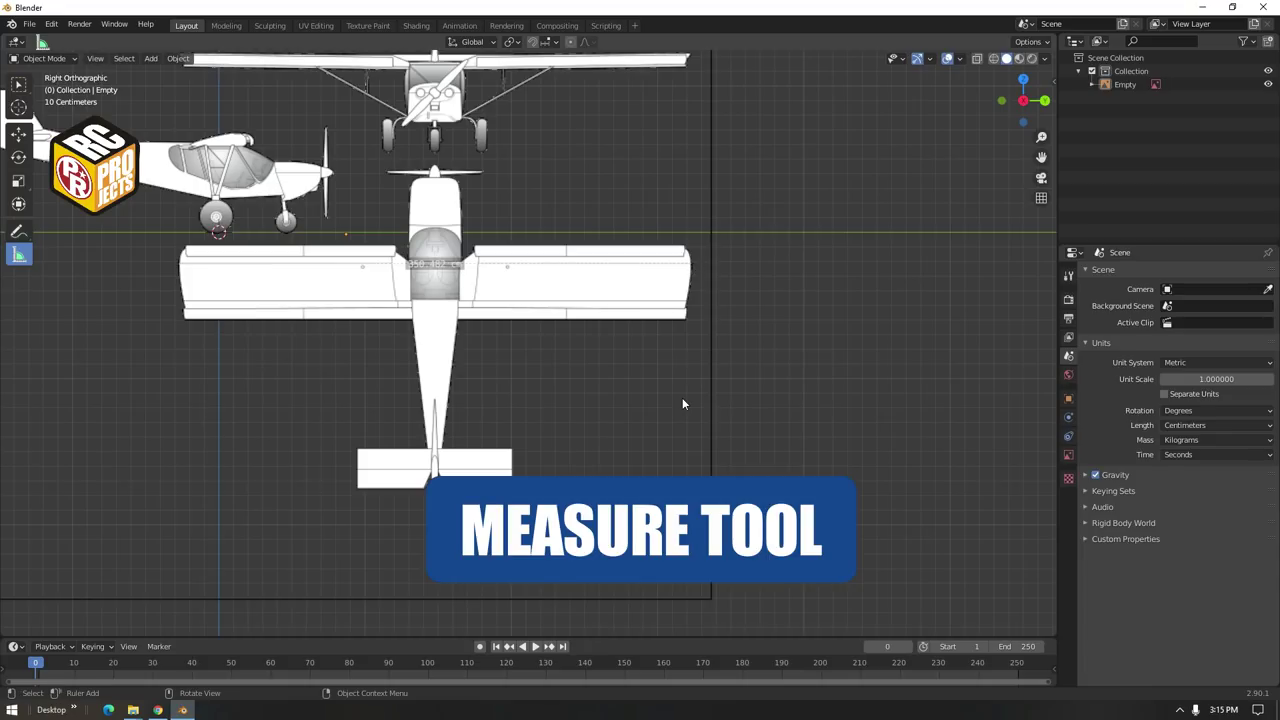
{"action": "key", "text": "Delete"}
Select the reference image and scale it slightly larger in the YZ plane to bring the wingspan toward 120 cm
{"action": "left_click", "coordinate": [18, 134]}
{"action": "left_click", "coordinate": [546, 260]}
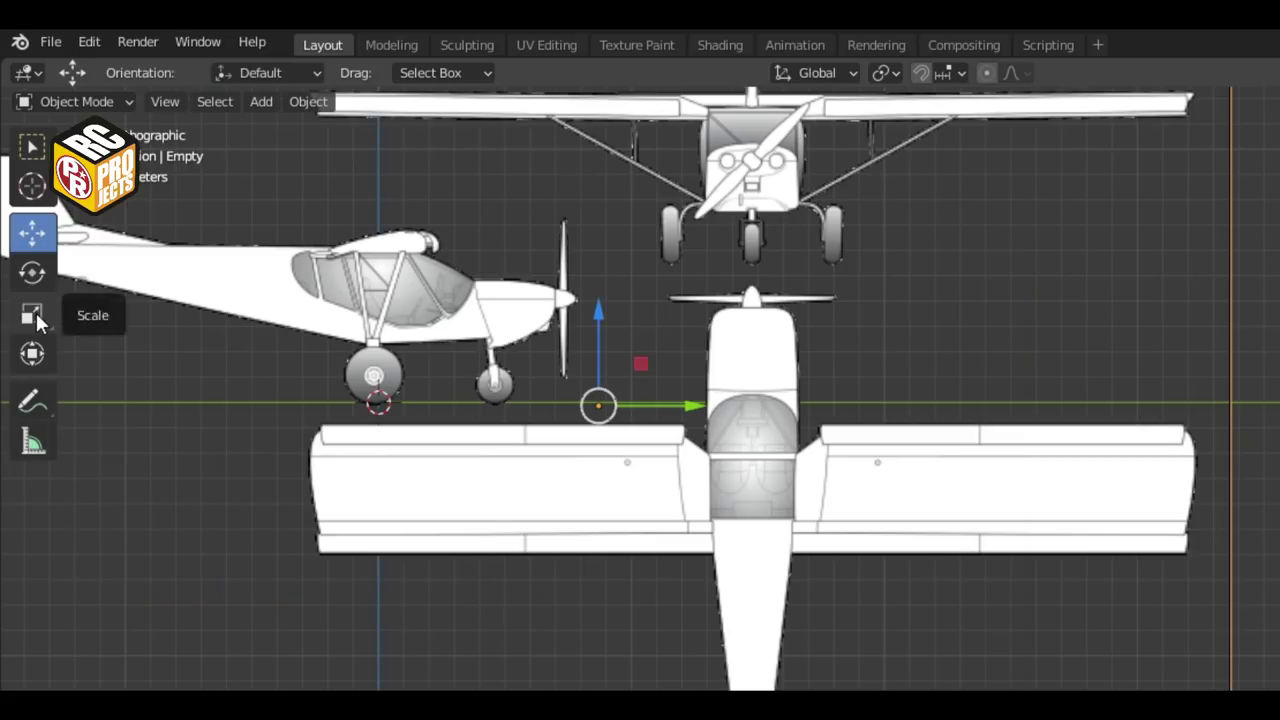
{"action": "left_click", "coordinate": [18, 180]}
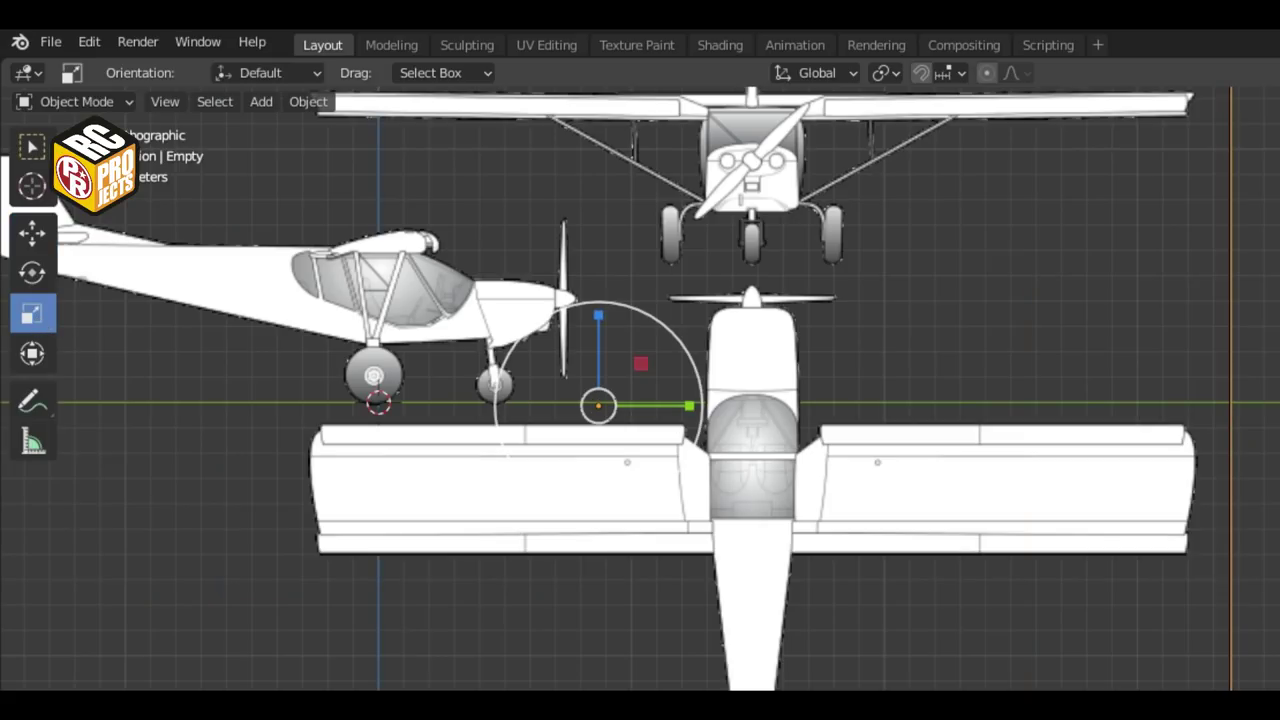
{"action": "left_click_drag", "start_coordinate": [1231, 719], "coordinate": [1147, 719]}
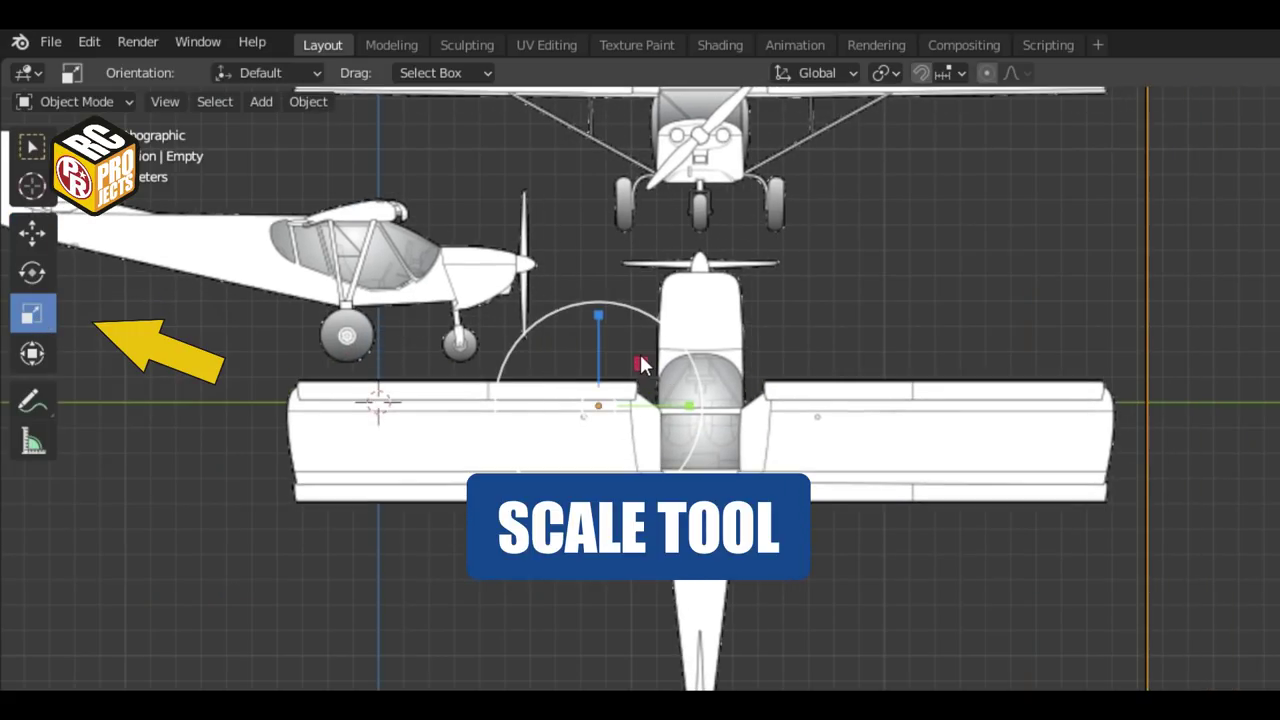
{"action": "mouse_move", "coordinate": [640, 366]}
{"action": "left_mouse_down"}
{"action": "mouse_move", "coordinate": [626, 371]}
{"action": "mouse_move", "coordinate": [652, 368]}
{"action": "left_mouse_up"}
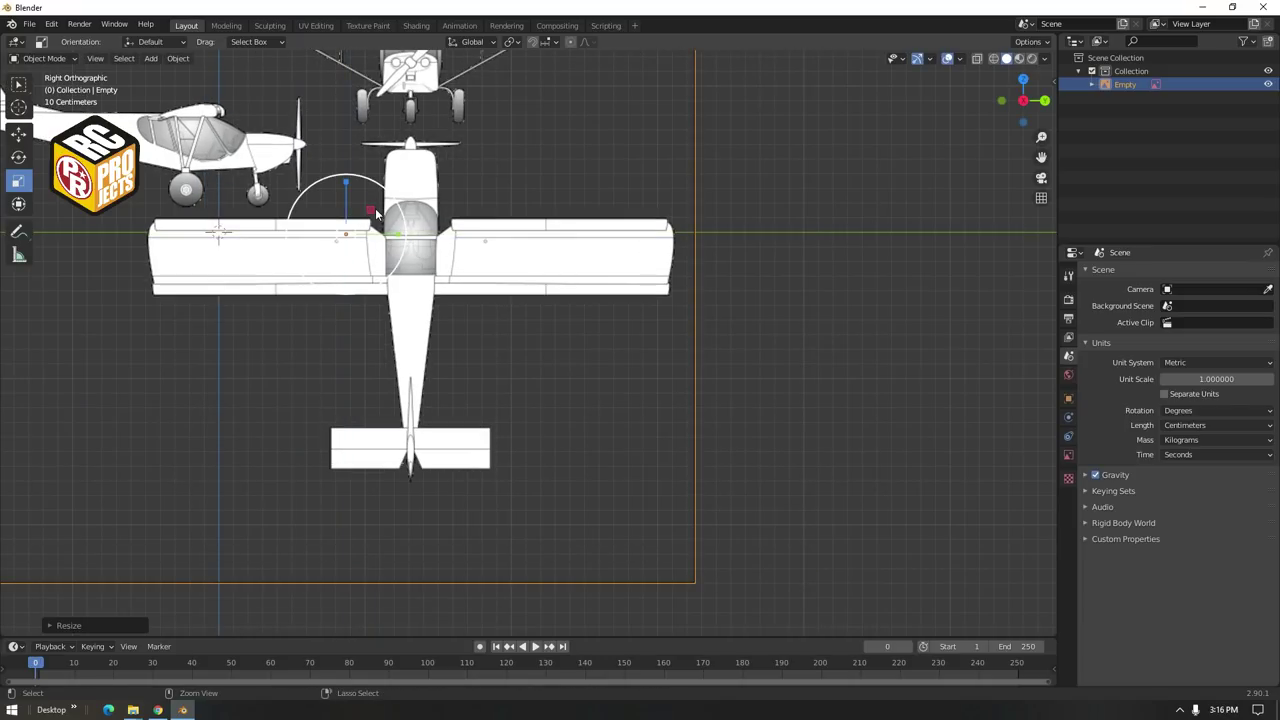
{"action": "left_click_drag", "start_coordinate": [376, 212], "coordinate": [364, 222], "text": "ctrl"}
{"action": "scroll", "coordinate": [528, 339], "scroll_direction": "up", "scroll_amount": 2}
{"action": "middle_click_drag", "start_coordinate": [356, 242], "coordinate": [672, 466], "text": "shift"}
{"action": "scroll", "coordinate": [672, 466], "scroll_direction": "up", "scroll_amount": 2}
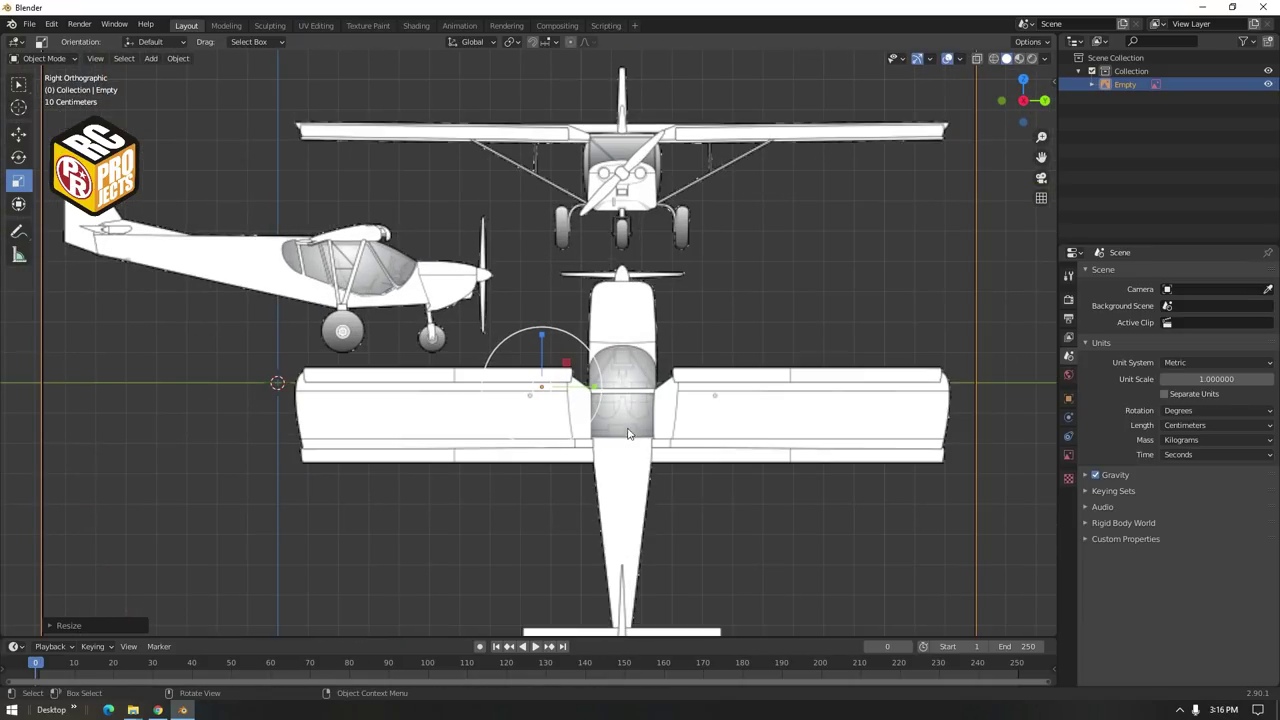
Remeasure the top view's wingspan, placing both ruler ends on the wingtips
{"action": "left_click", "coordinate": [22, 260]}
{"action": "left_click_drag", "start_coordinate": [296, 400], "coordinate": [952, 402]}
{"action": "key", "text": "Delete"}
{"action": "left_click", "coordinate": [19, 254]}
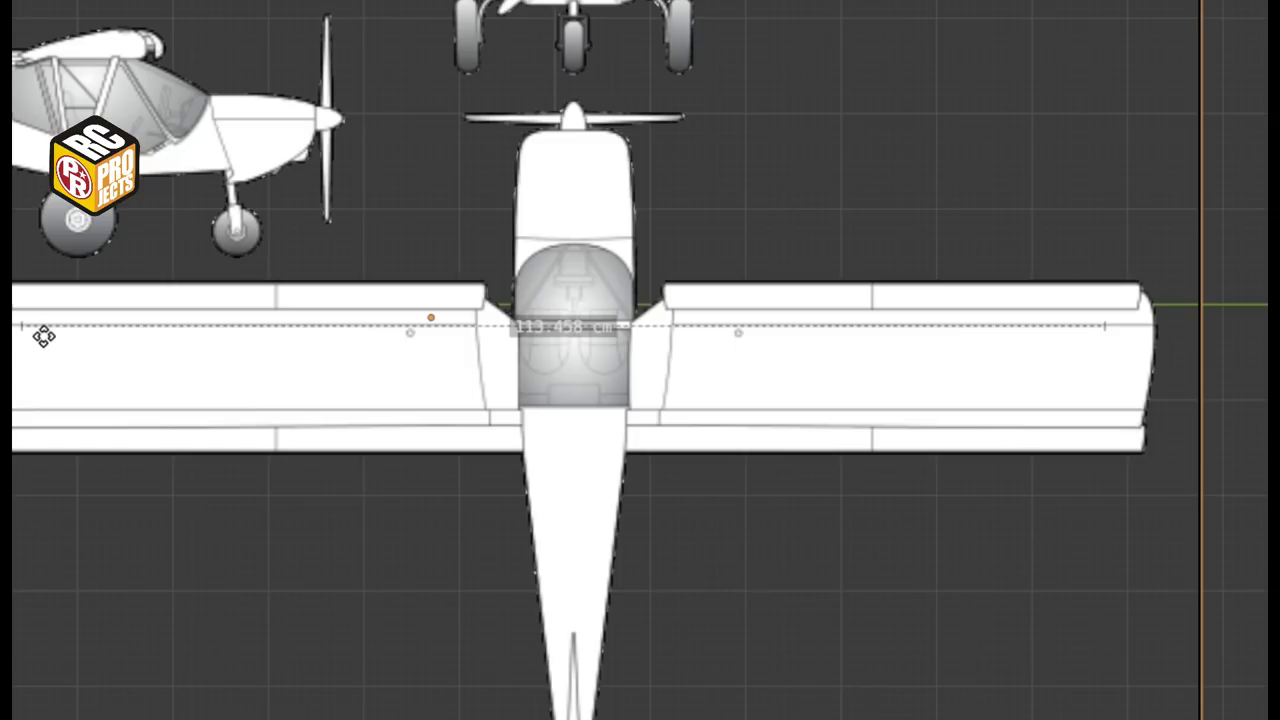
{"action": "left_click_drag", "start_coordinate": [43, 337], "coordinate": [14, 337]}
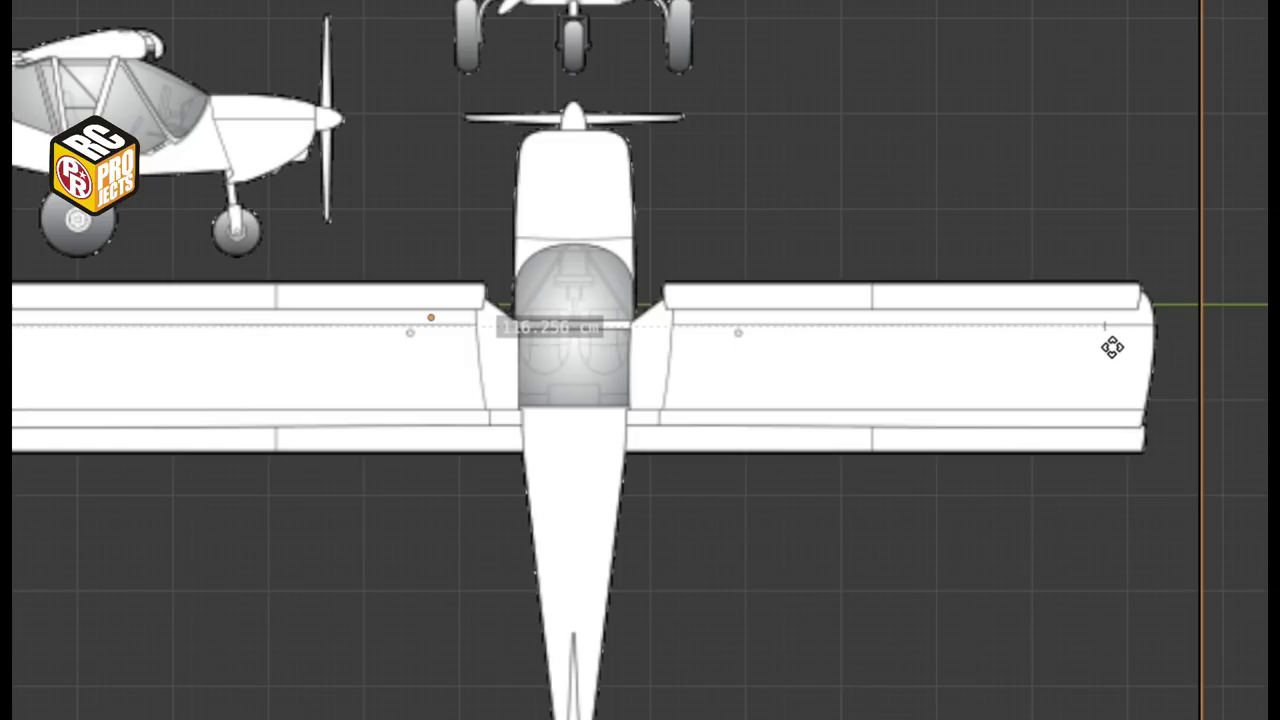
{"action": "left_click_drag", "start_coordinate": [1112, 342], "coordinate": [1163, 335]}
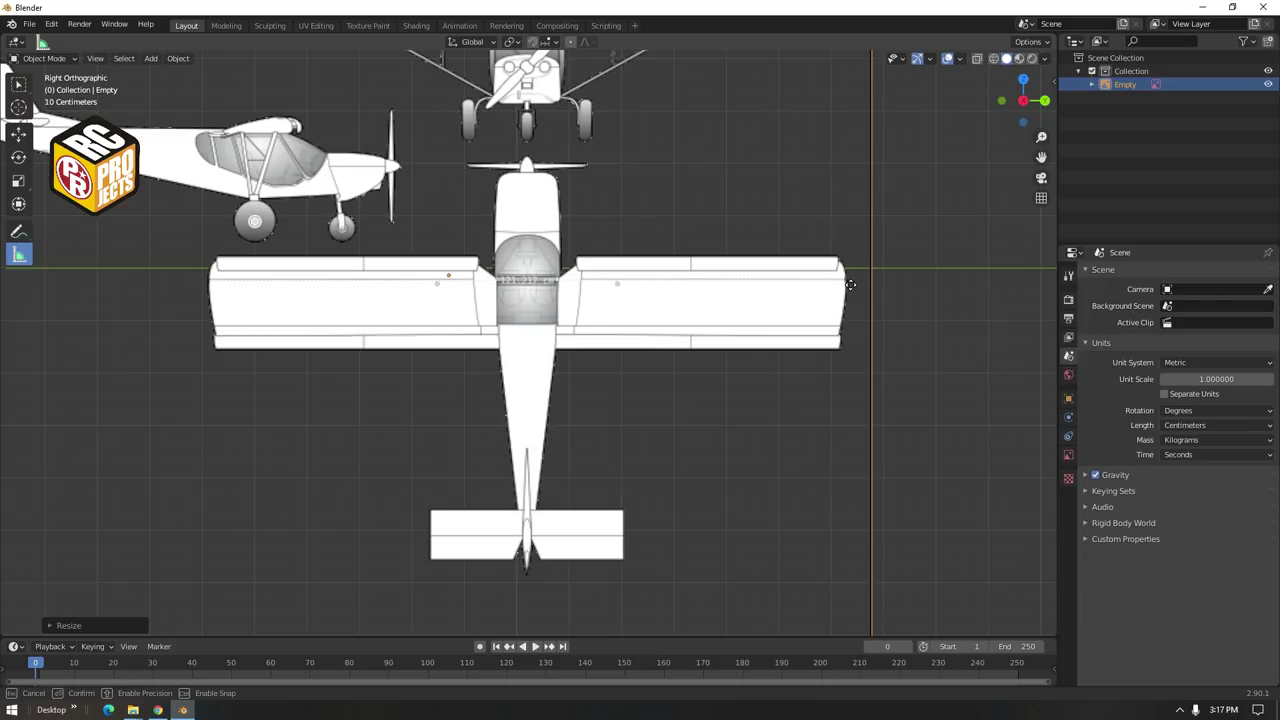
Save the Blender file as zenith in the Zenith superduty folder
{"action": "scroll", "coordinate": [850, 285], "scroll_direction": "down", "scroll_amount": 6}
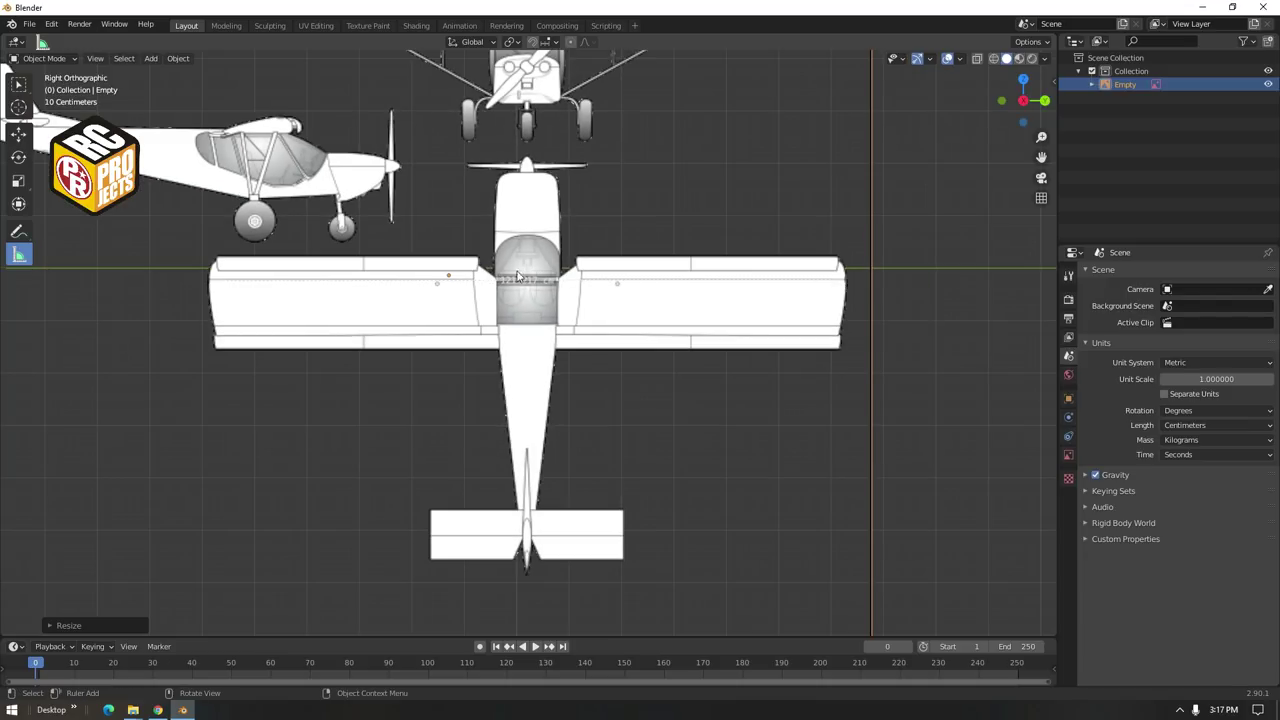
{"action": "middle_click_drag", "start_coordinate": [544, 387], "coordinate": [375, 352]}
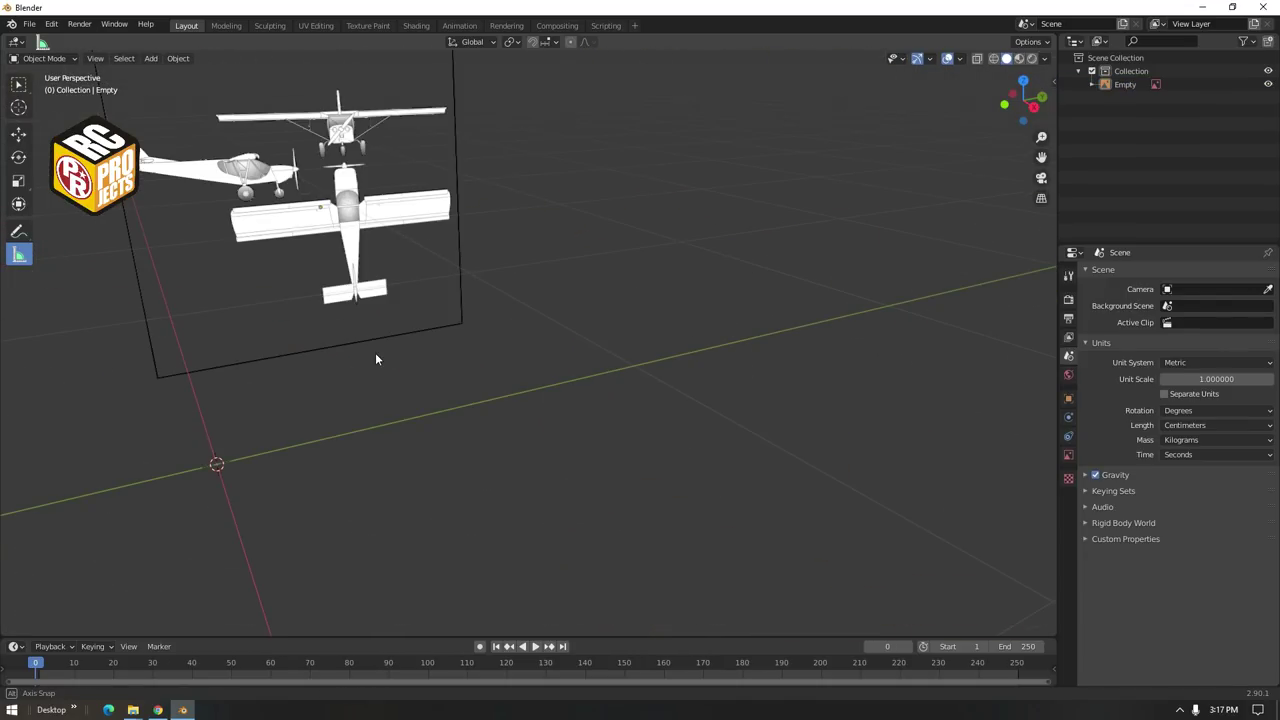
{"action": "left_click", "coordinate": [29, 23]}
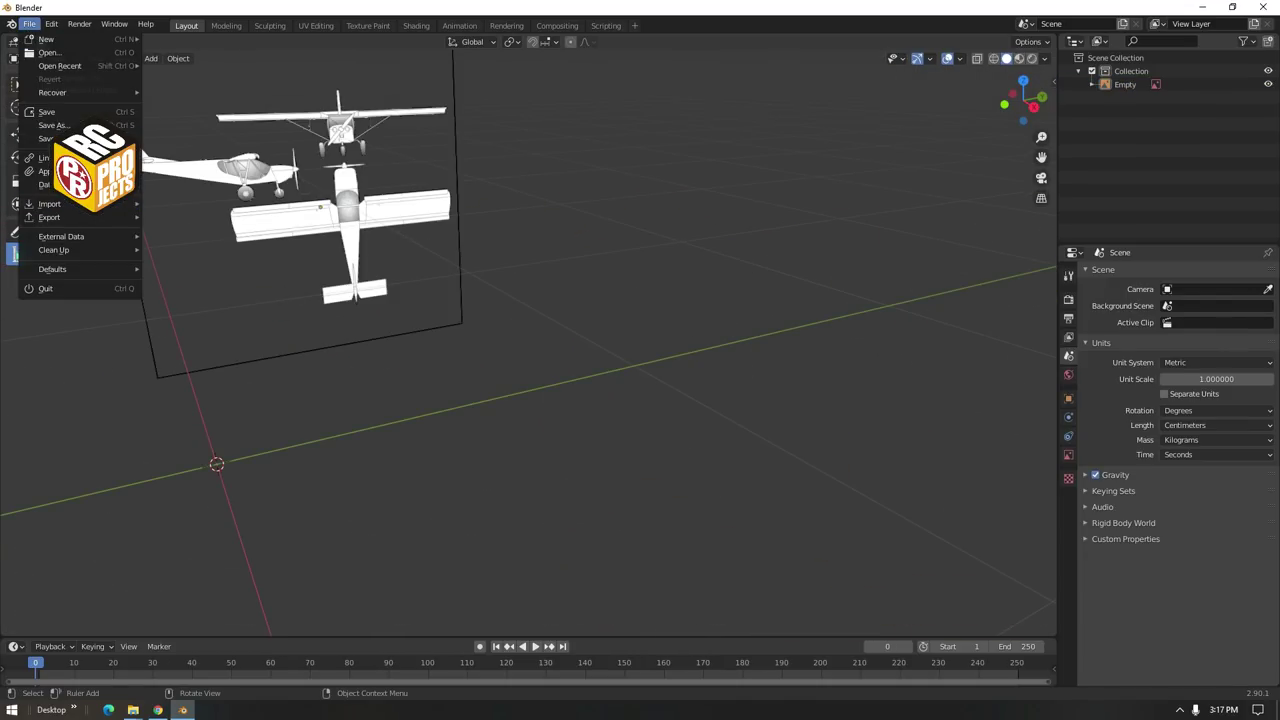
{"action": "left_click", "coordinate": [52, 125]}
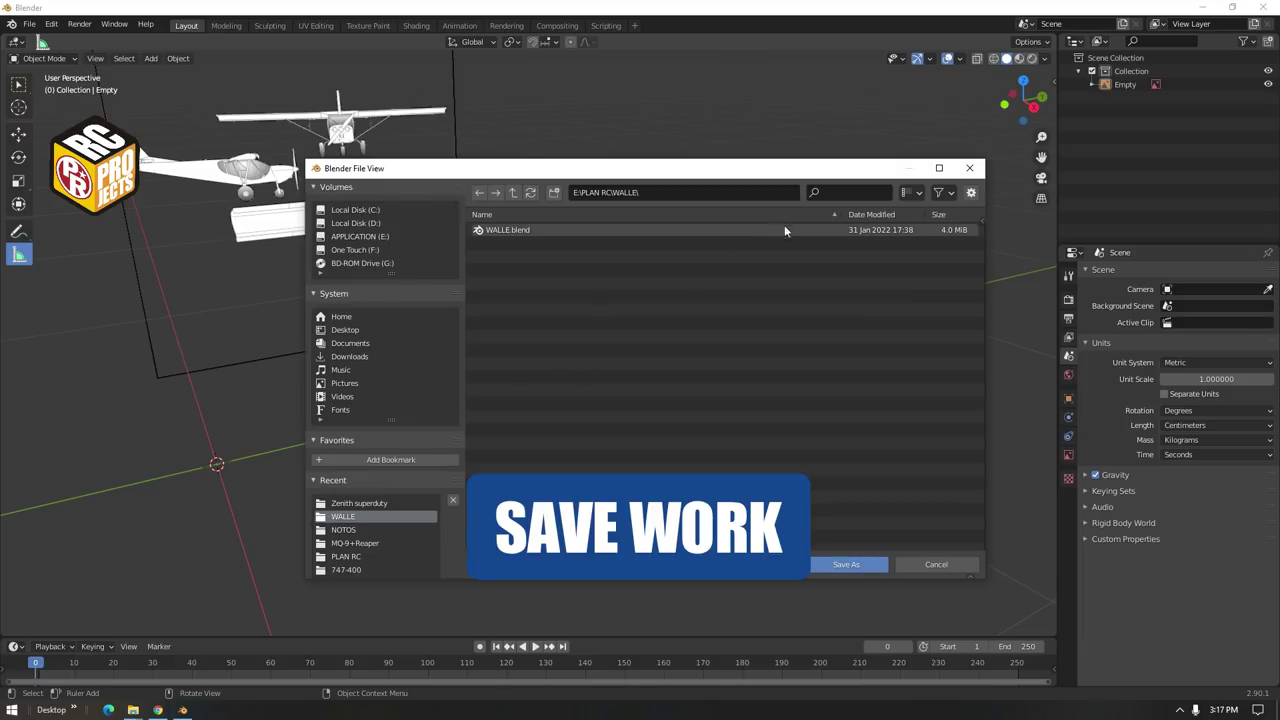
{"action": "left_click", "coordinate": [359, 503]}
{"action": "left_click", "coordinate": [540, 566]}
{"action": "type", "text": "zenith"}
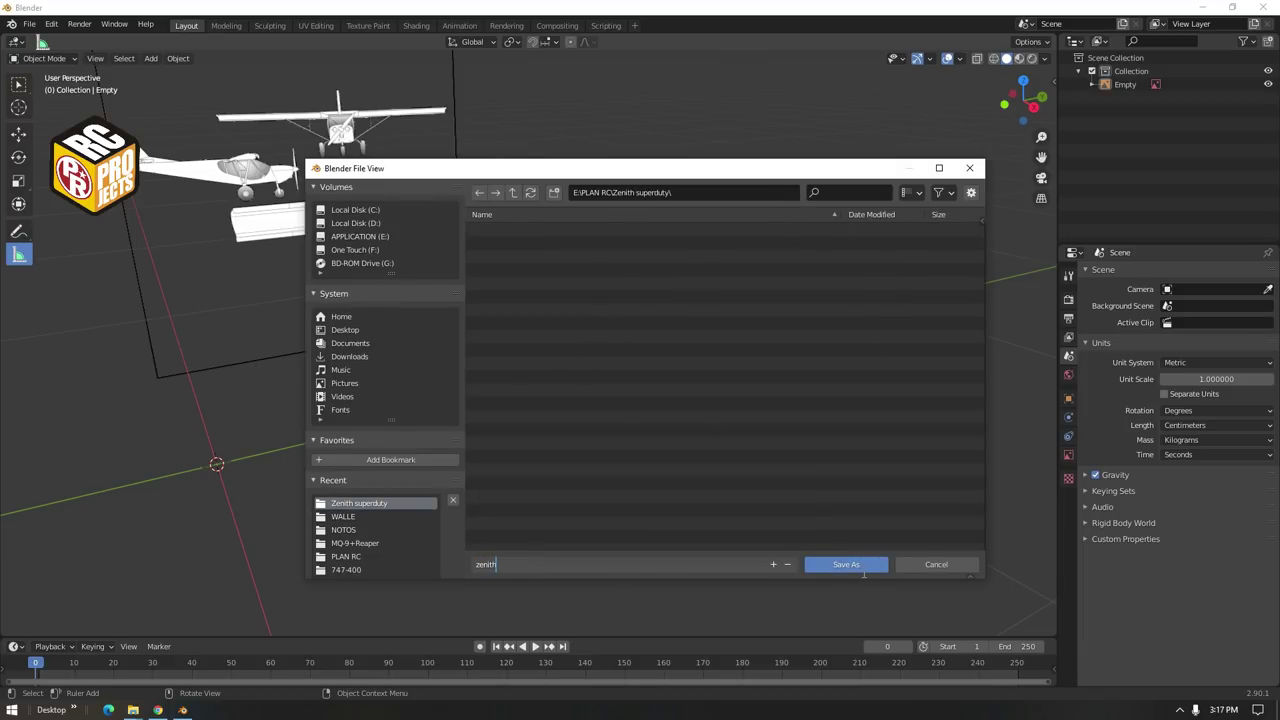
{"action": "key", "text": "Return"}
{"action": "left_click", "coordinate": [858, 566]}
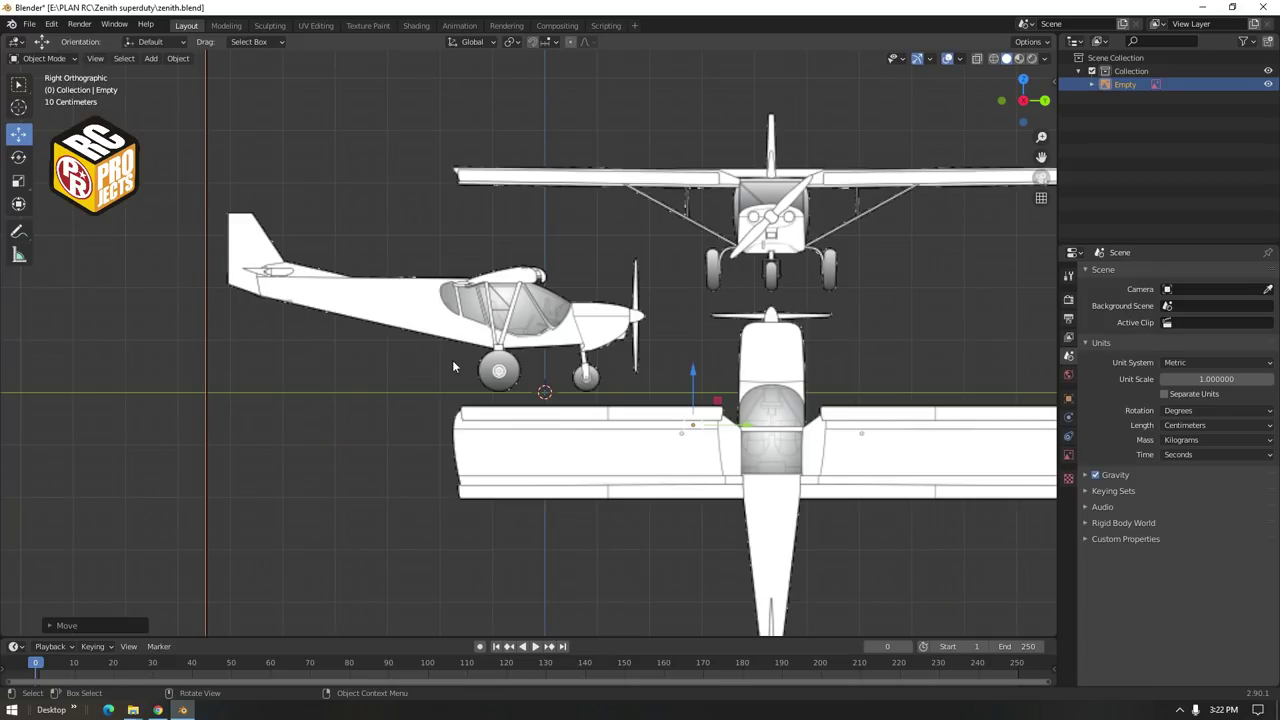
Duplicate the upright three-view reference image in place and move the copy forward along the X axis
{"action": "scroll", "coordinate": [470, 443], "scroll_direction": "down", "scroll_amount": 3}
{"action": "scroll", "coordinate": [470, 443], "scroll_direction": "up", "scroll_amount": 4}
{"action": "scroll", "coordinate": [472, 450], "scroll_direction": "down", "scroll_amount": 2}
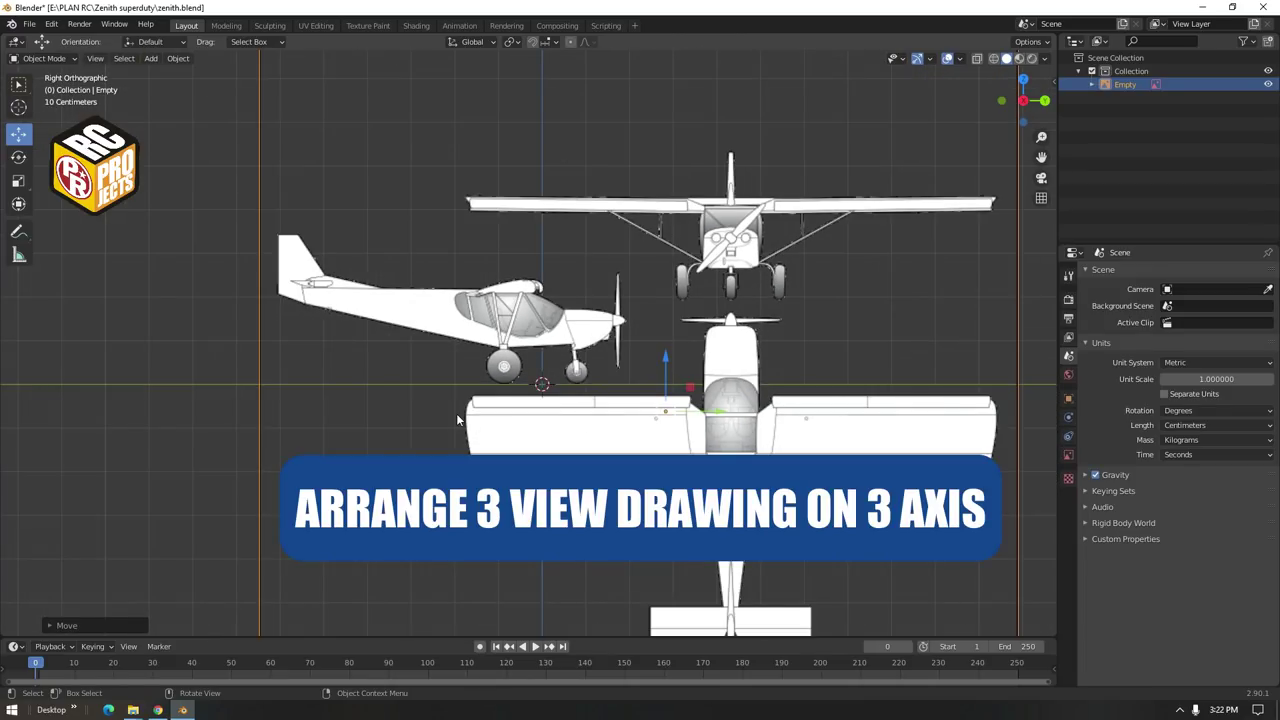
{"action": "scroll", "coordinate": [456, 419], "scroll_direction": "down", "scroll_amount": 3}
{"action": "middle_click_drag", "start_coordinate": [491, 445], "coordinate": [543, 467]}
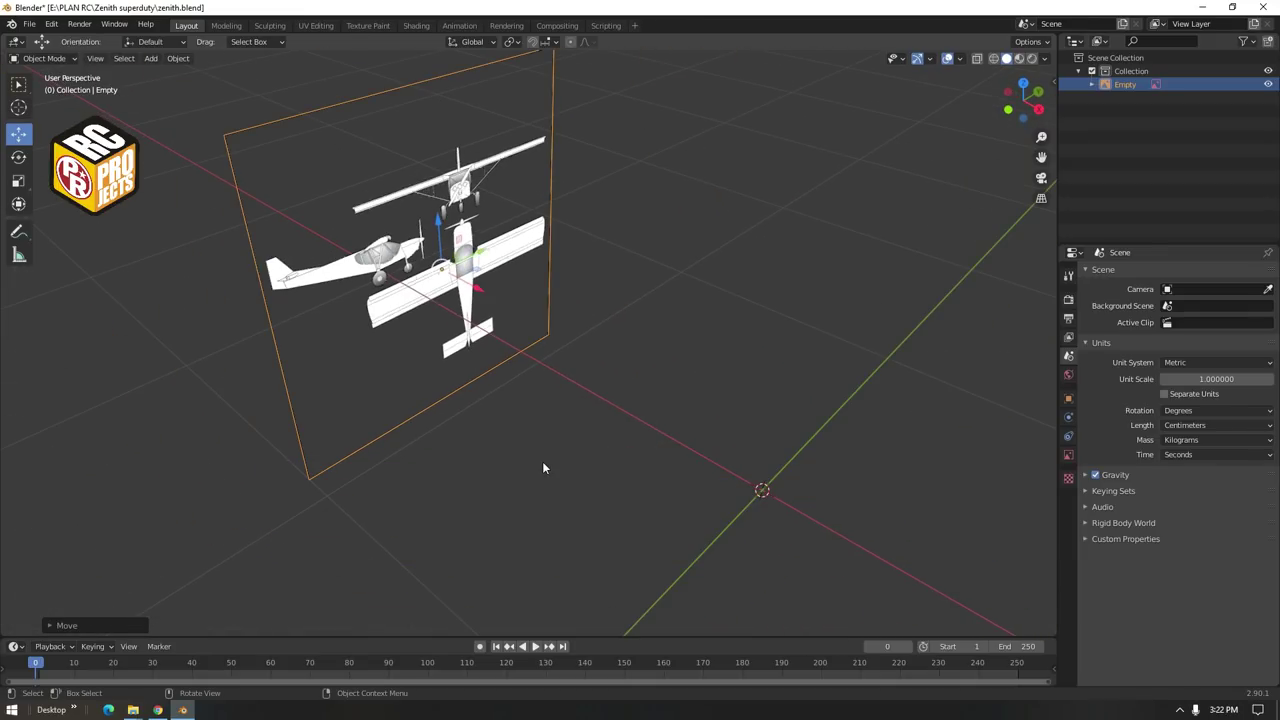
{"action": "key", "text": "shift+d"}
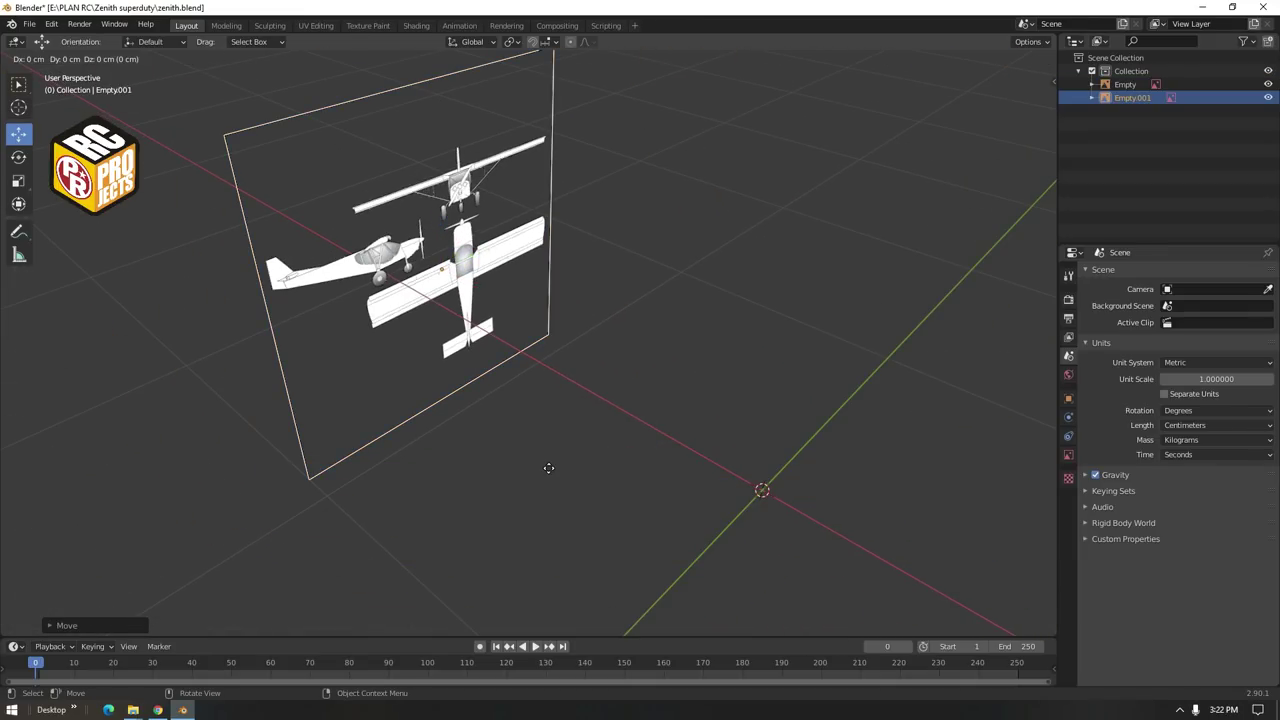
{"action": "key", "text": "Escape"}
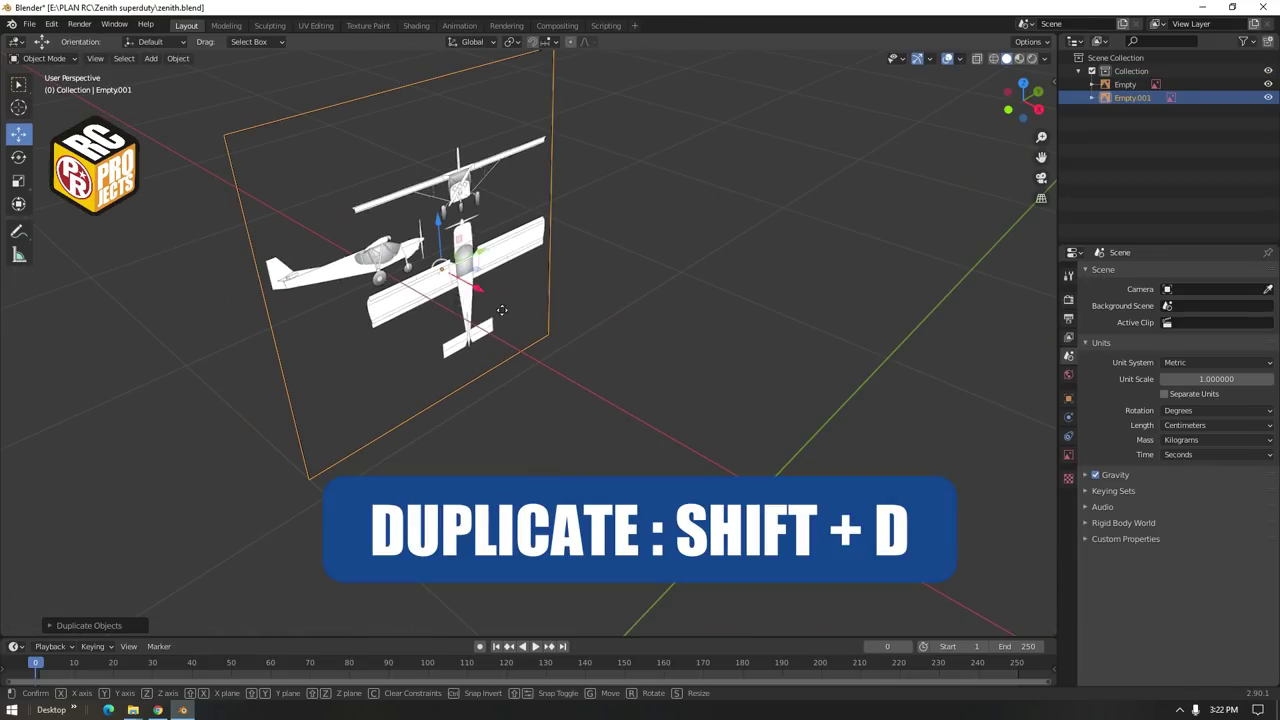
{"action": "left_click_drag", "start_coordinate": [475, 292], "coordinate": [690, 400]}
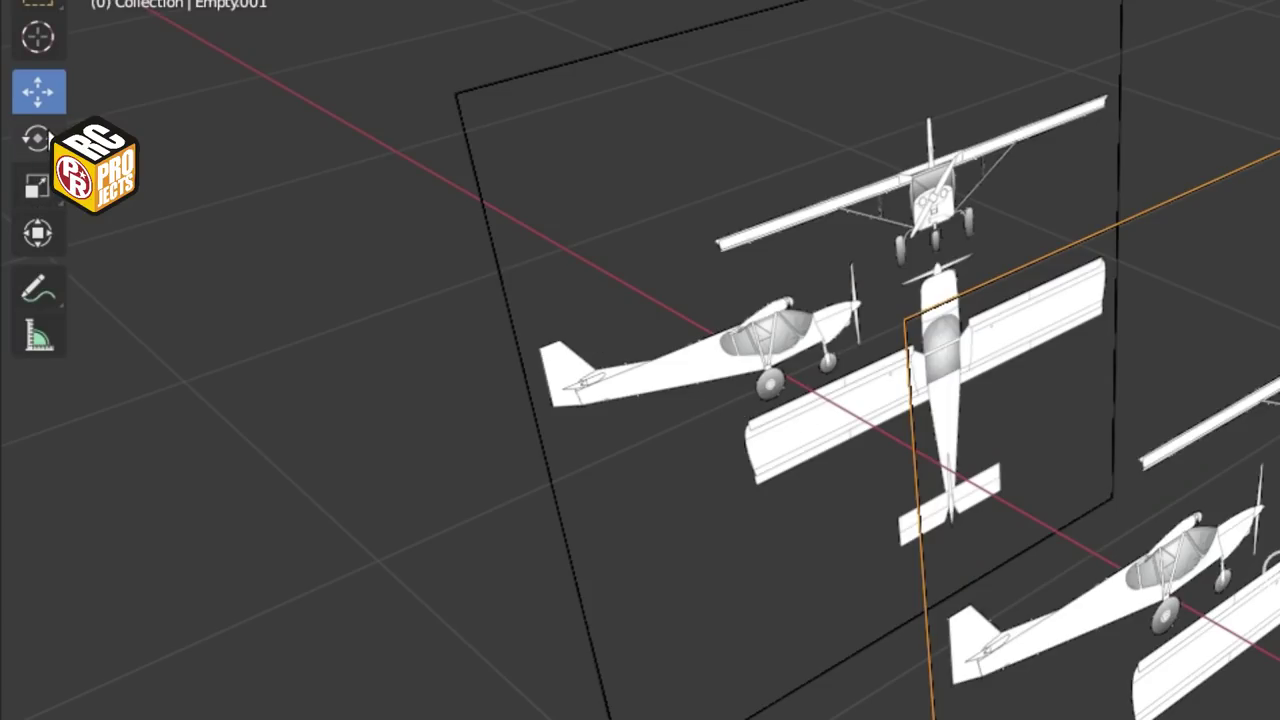
Rotate the duplicated reference image about the Y axis with angle snapping until it lies flat, undoing the first trial rotation
{"action": "left_click", "coordinate": [37, 138]}
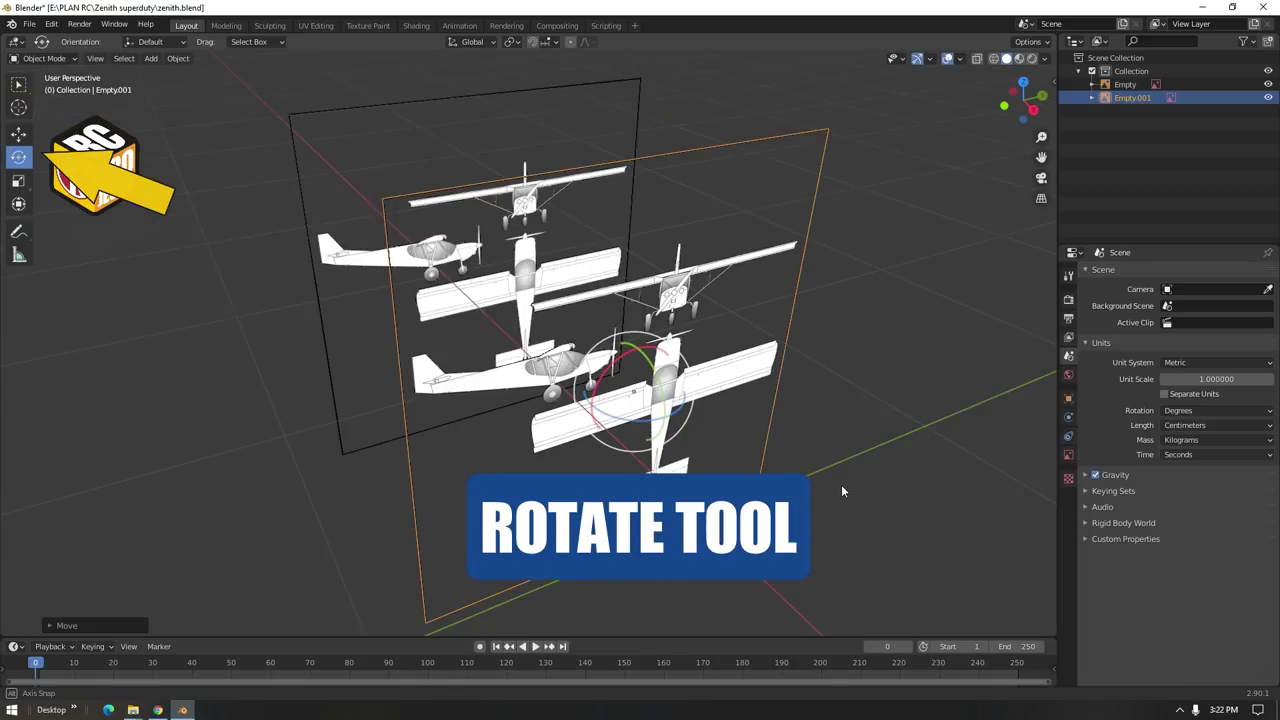
{"action": "mouse_move", "coordinate": [841, 484]}
{"action": "middle_mouse_down"}
{"action": "mouse_move", "coordinate": [854, 475]}
{"action": "mouse_move", "coordinate": [836, 483]}
{"action": "middle_mouse_up"}
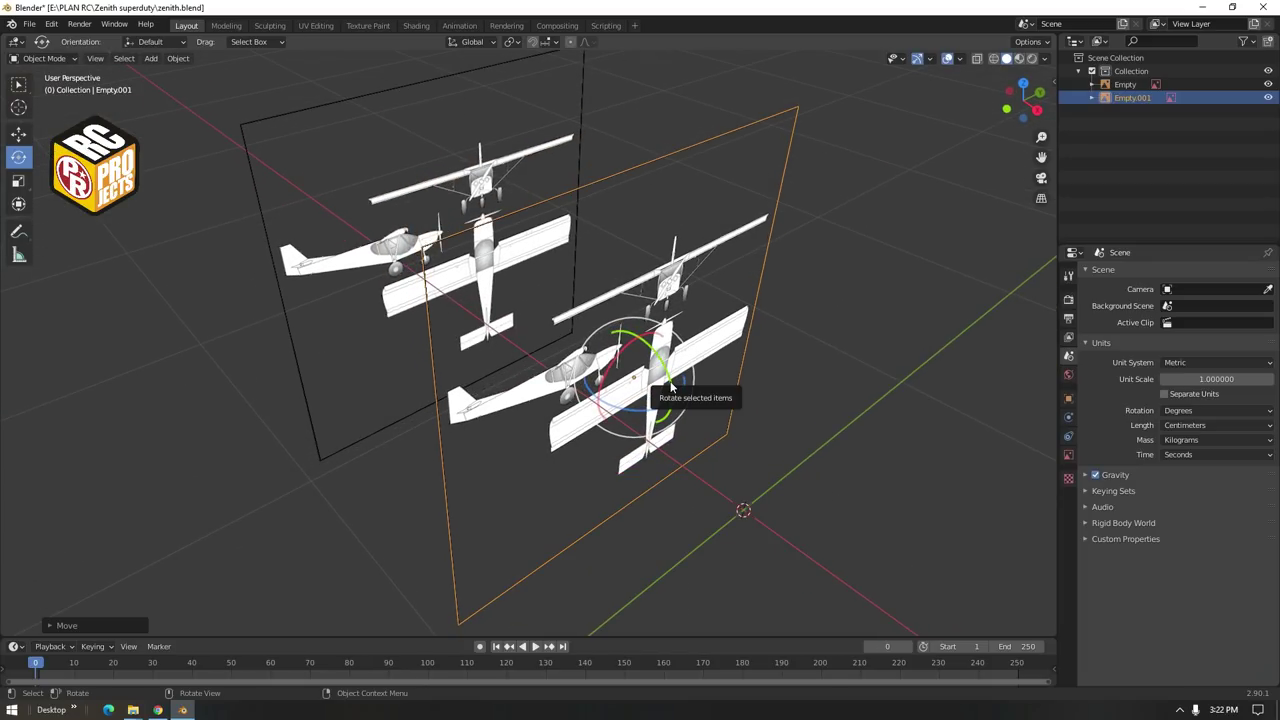
{"action": "mouse_move", "coordinate": [670, 385]}
{"action": "left_mouse_down", "text": "ctrl"}
{"action": "mouse_move", "coordinate": [652, 312]}
{"action": "mouse_move", "coordinate": [668, 380]}
{"action": "left_mouse_up", "text": "ctrl"}
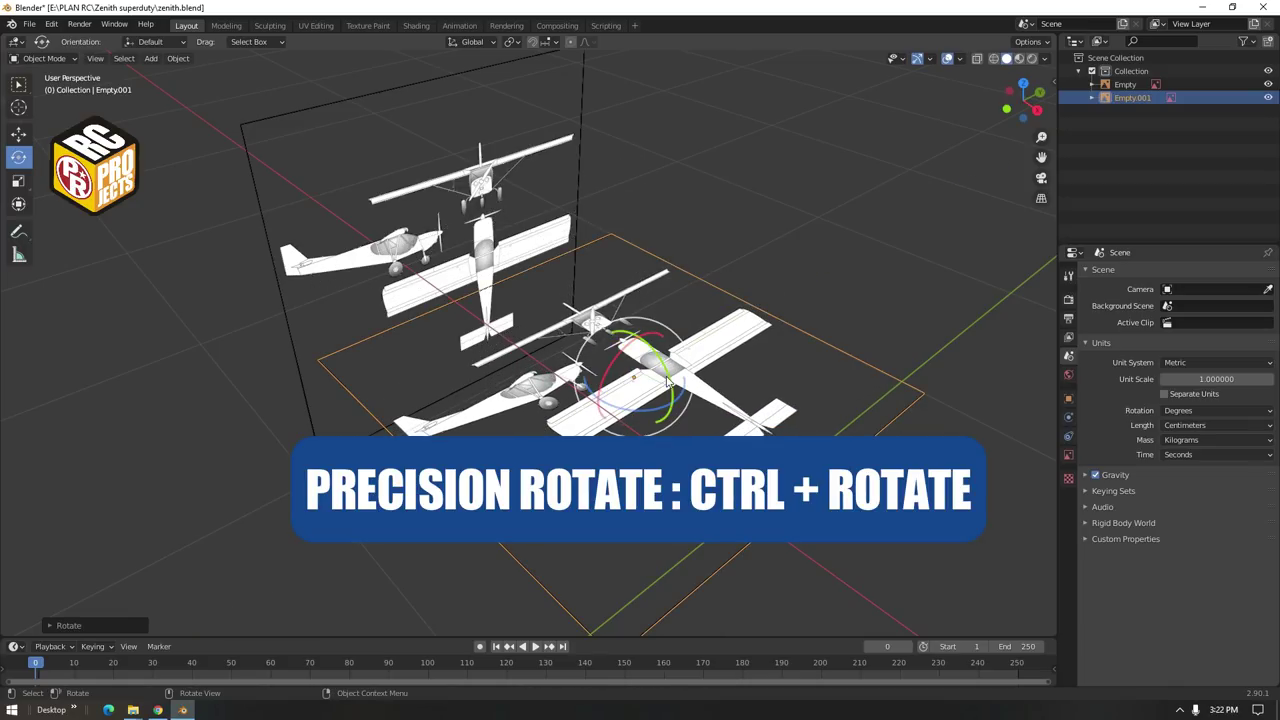
{"action": "key", "text": "ctrl+z"}
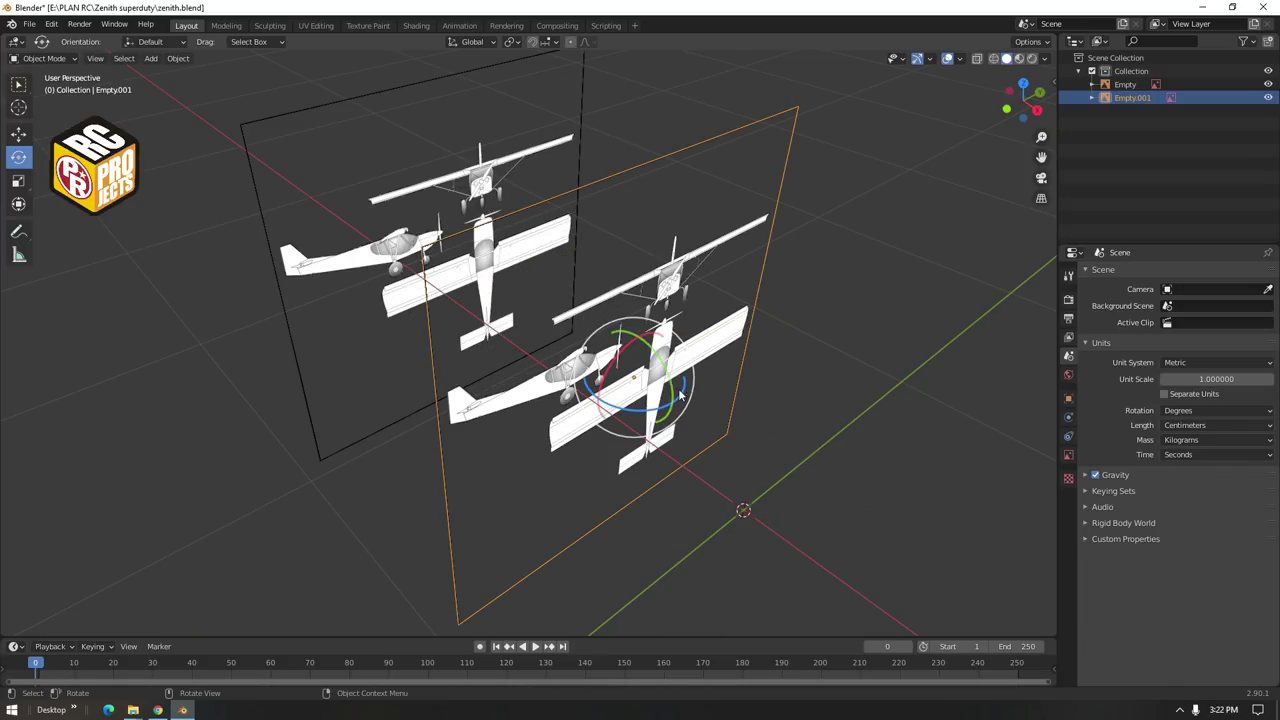
{"action": "left_click_drag", "start_coordinate": [678, 392], "coordinate": [655, 355]}
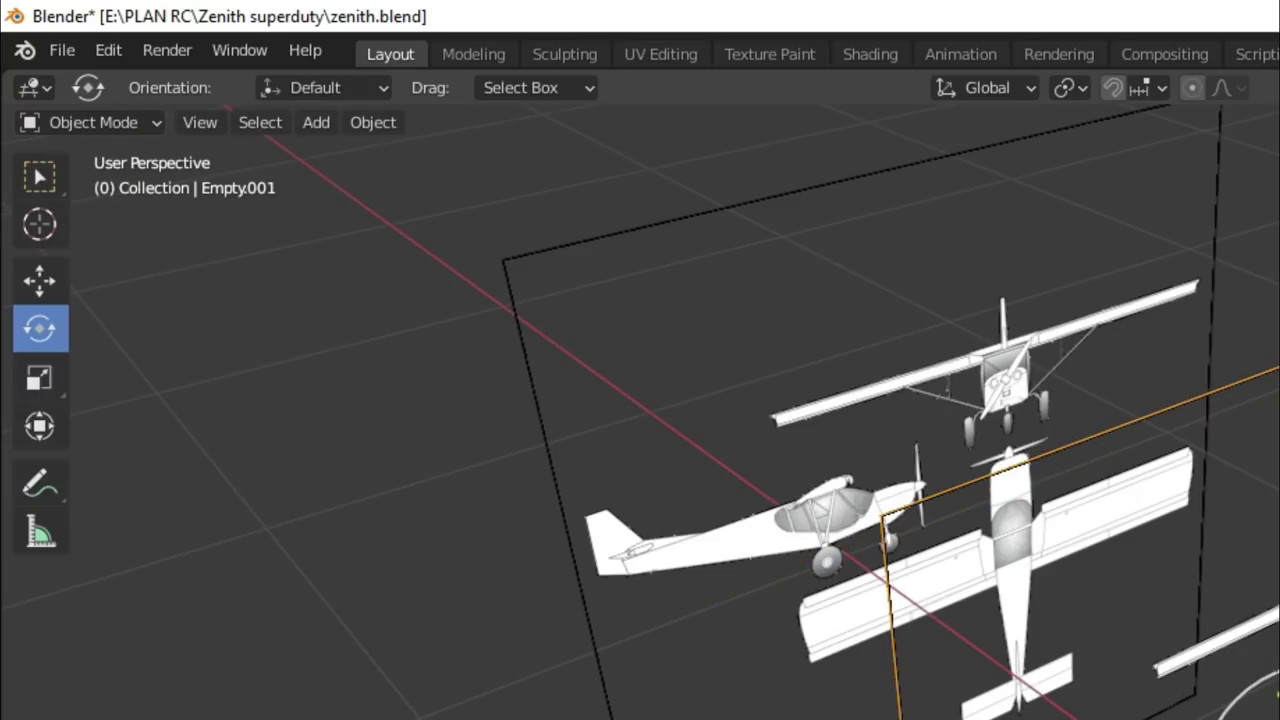
{"action": "left_click_drag", "start_coordinate": [672, 383], "coordinate": [656, 273], "text": "ctrl"}
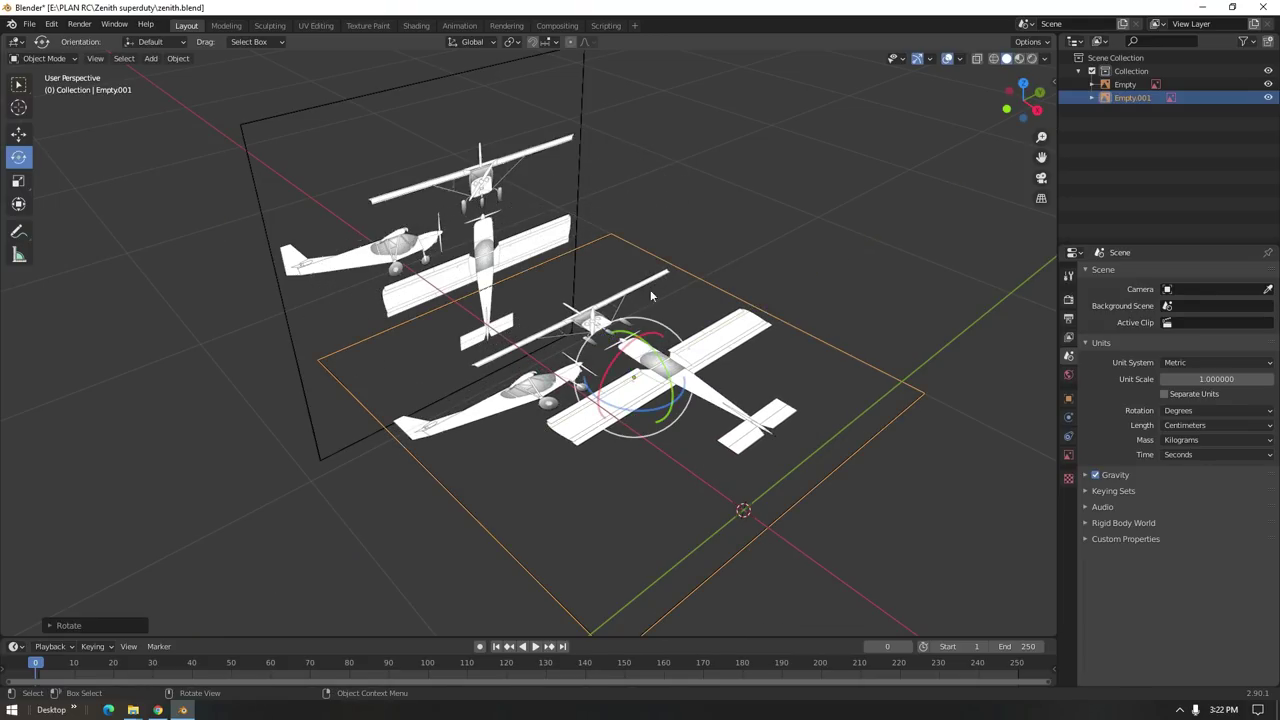
In the Top view, move the flat reference image across the ground plane to bring it over the origin
{"action": "middle_click_drag", "start_coordinate": [672, 451], "coordinate": [642, 461]}
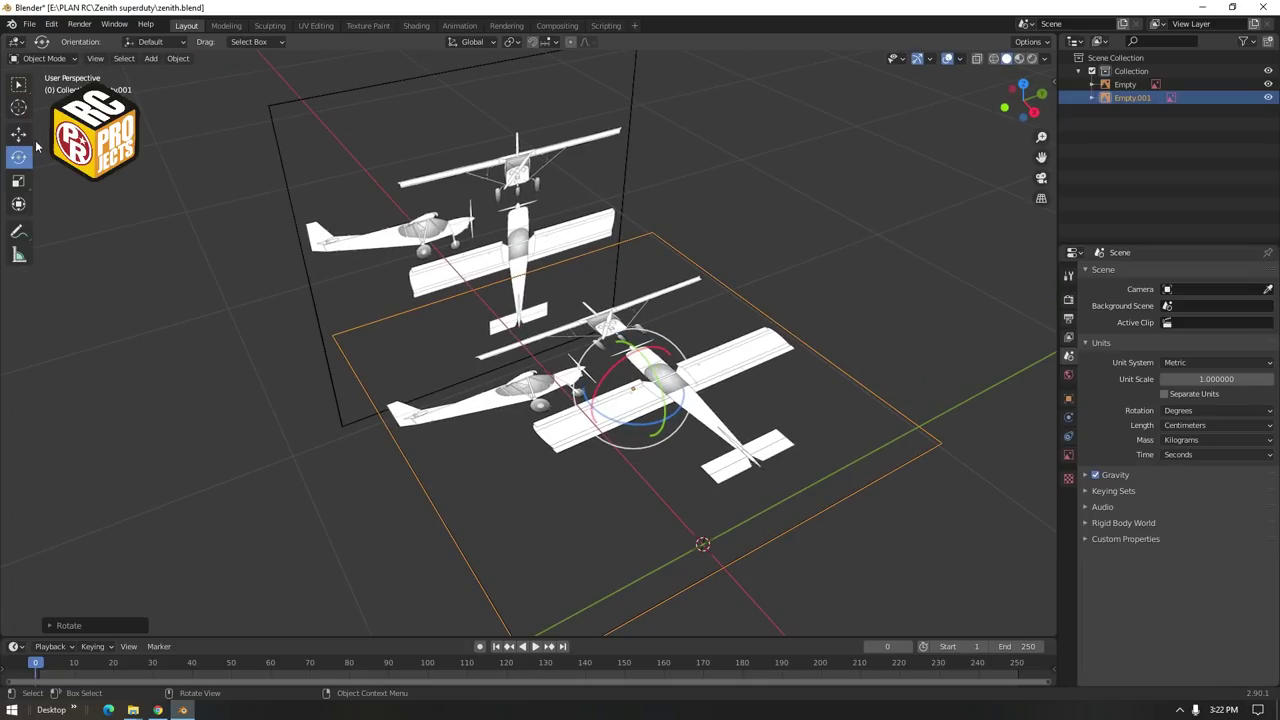
{"action": "left_click", "coordinate": [18, 133]}
{"action": "scroll", "coordinate": [604, 380], "scroll_direction": "down", "scroll_amount": 4}
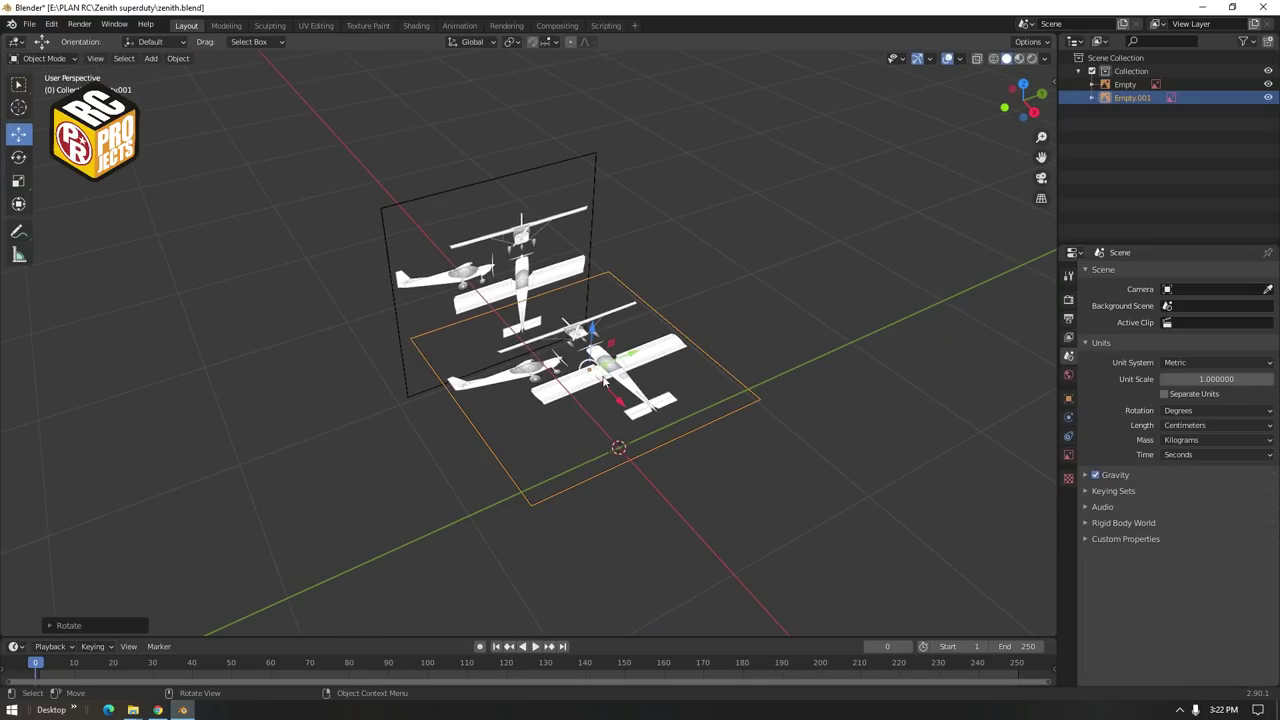
{"action": "left_click", "coordinate": [1023, 85]}
{"action": "left_click_drag", "start_coordinate": [634, 244], "coordinate": [858, 316]}
{"action": "middle_click_drag", "start_coordinate": [650, 322], "coordinate": [550, 248]}
Rotate the flat reference image a quarter turn about the Z axis with angle snapping so the top view's nose points along Y
{"action": "scroll", "coordinate": [550, 248], "scroll_direction": "down", "scroll_amount": 2}
{"action": "left_click", "coordinate": [18, 160]}
{"action": "middle_click_drag", "start_coordinate": [684, 369], "coordinate": [634, 259], "text": "shift"}
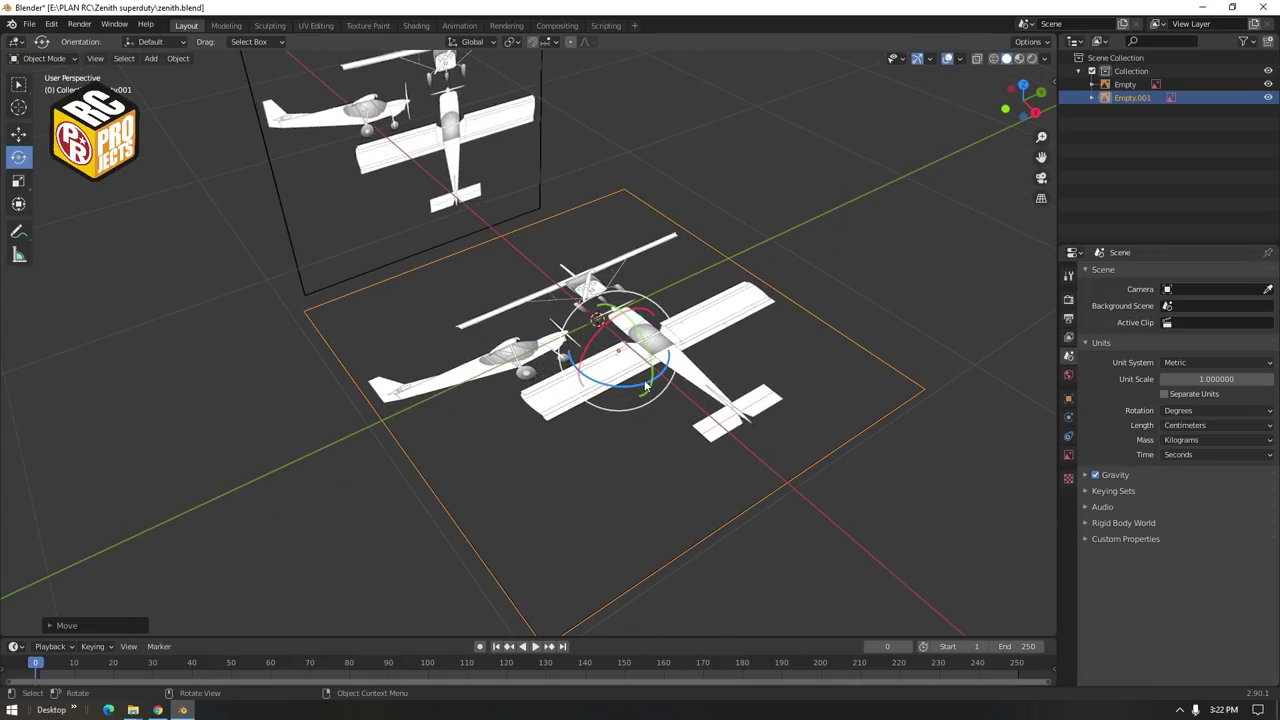
{"action": "left_click_drag", "start_coordinate": [641, 392], "coordinate": [578, 370], "text": "ctrl"}
{"action": "left_click", "coordinate": [831, 288]}
{"action": "middle_click_drag", "start_coordinate": [831, 288], "coordinate": [821, 321]}
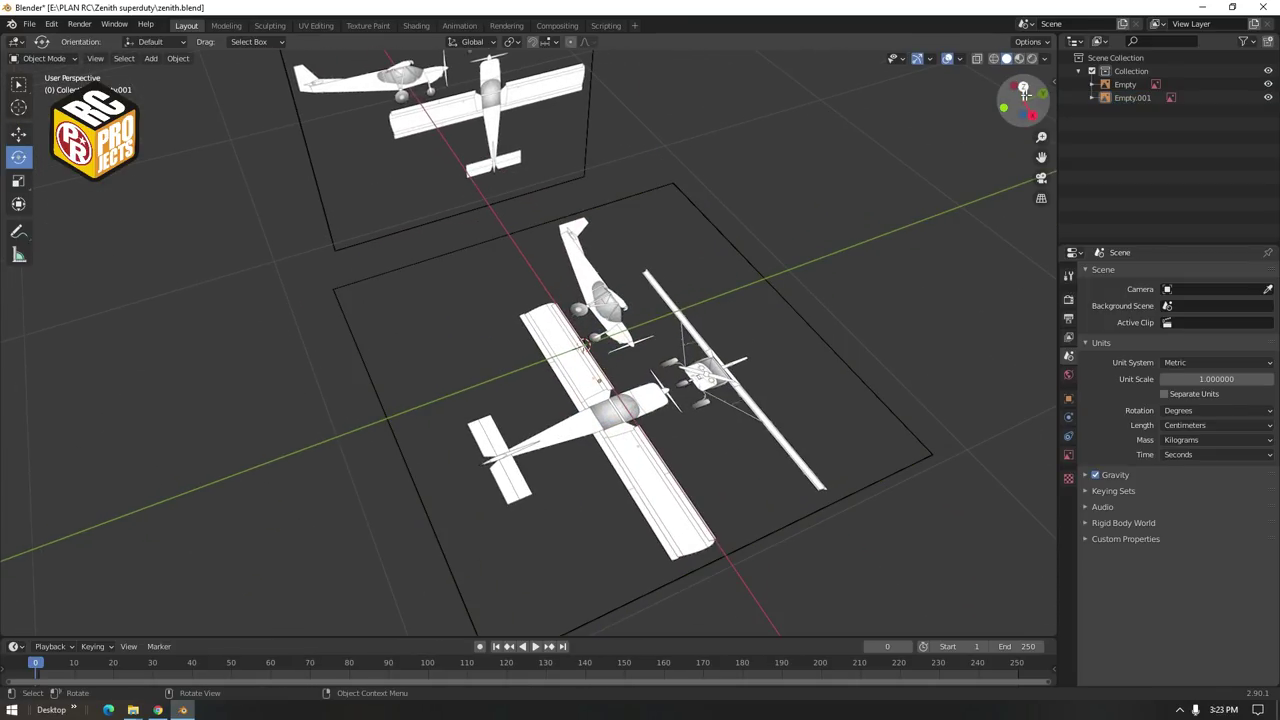
In the Top Orthographic view, move the flat image so the top view's fuselage is centred on the Y axis
{"action": "left_click", "coordinate": [1023, 90]}
{"action": "left_click", "coordinate": [19, 133]}
{"action": "scroll", "coordinate": [783, 298], "scroll_direction": "up", "scroll_amount": 3}
{"action": "left_click", "coordinate": [783, 298]}
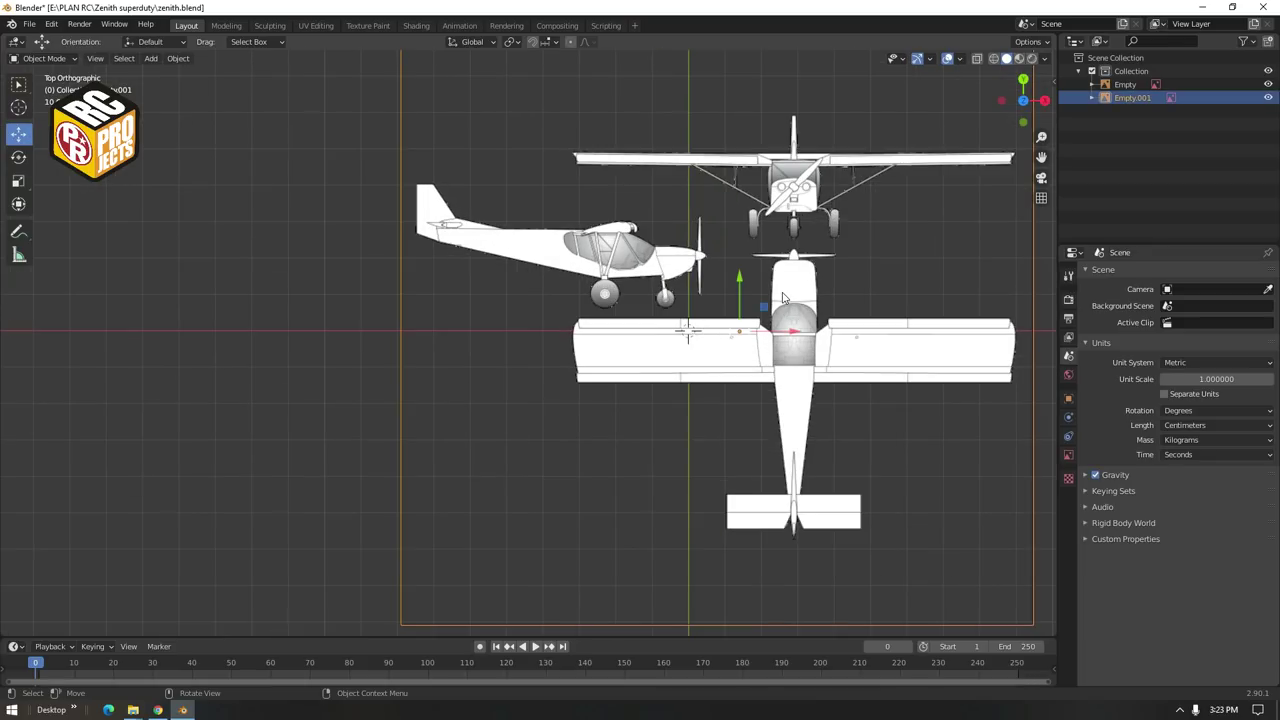
{"action": "left_click_drag", "start_coordinate": [762, 313], "coordinate": [658, 321]}
{"action": "middle_click_drag", "start_coordinate": [684, 356], "coordinate": [624, 372]}
{"action": "left_click", "coordinate": [774, 346]}
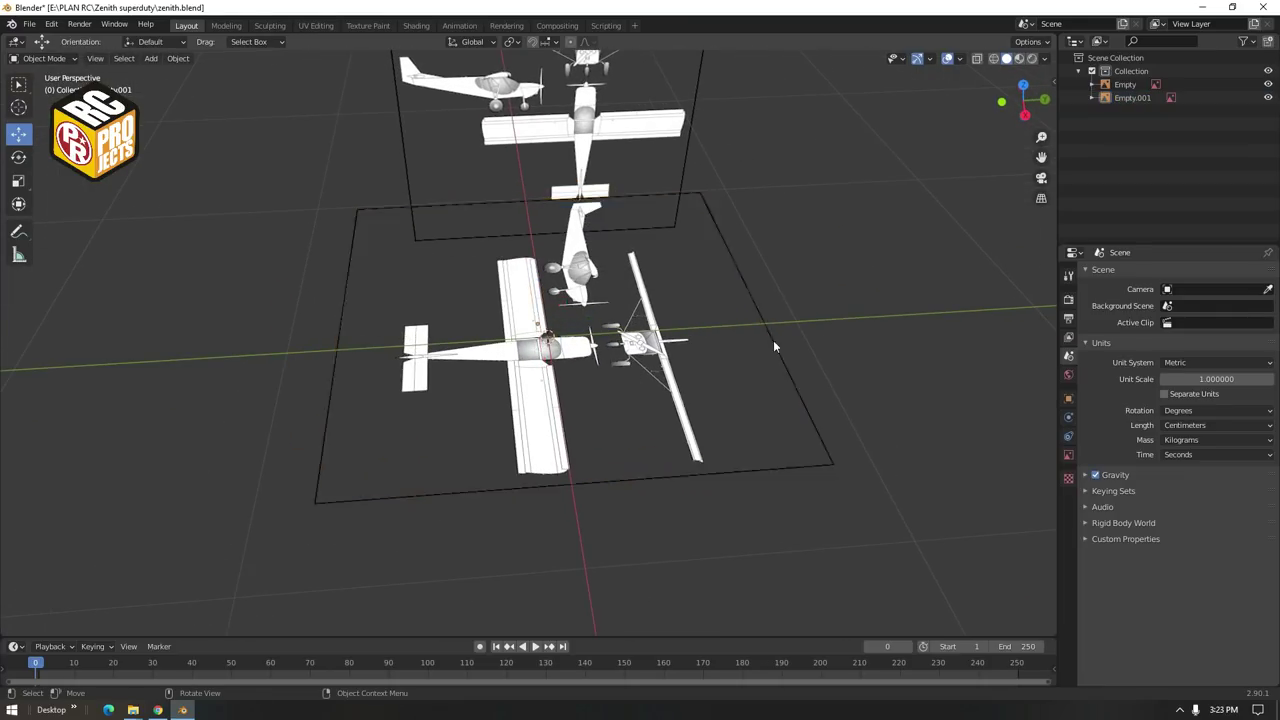
Lower the flat reference image below the ground plane and shift the upright image along the X axis toward the origin
{"action": "scroll", "coordinate": [538, 346], "scroll_direction": "down", "scroll_amount": 3}
{"action": "left_click", "coordinate": [527, 385]}
{"action": "middle_click_drag", "start_coordinate": [527, 385], "coordinate": [661, 393]}
{"action": "left_click_drag", "start_coordinate": [570, 356], "coordinate": [570, 414]}
{"action": "left_click", "coordinate": [323, 291]}
{"action": "left_click_drag", "start_coordinate": [359, 286], "coordinate": [430, 291]}
{"action": "middle_click_drag", "start_coordinate": [625, 330], "coordinate": [478, 366]}
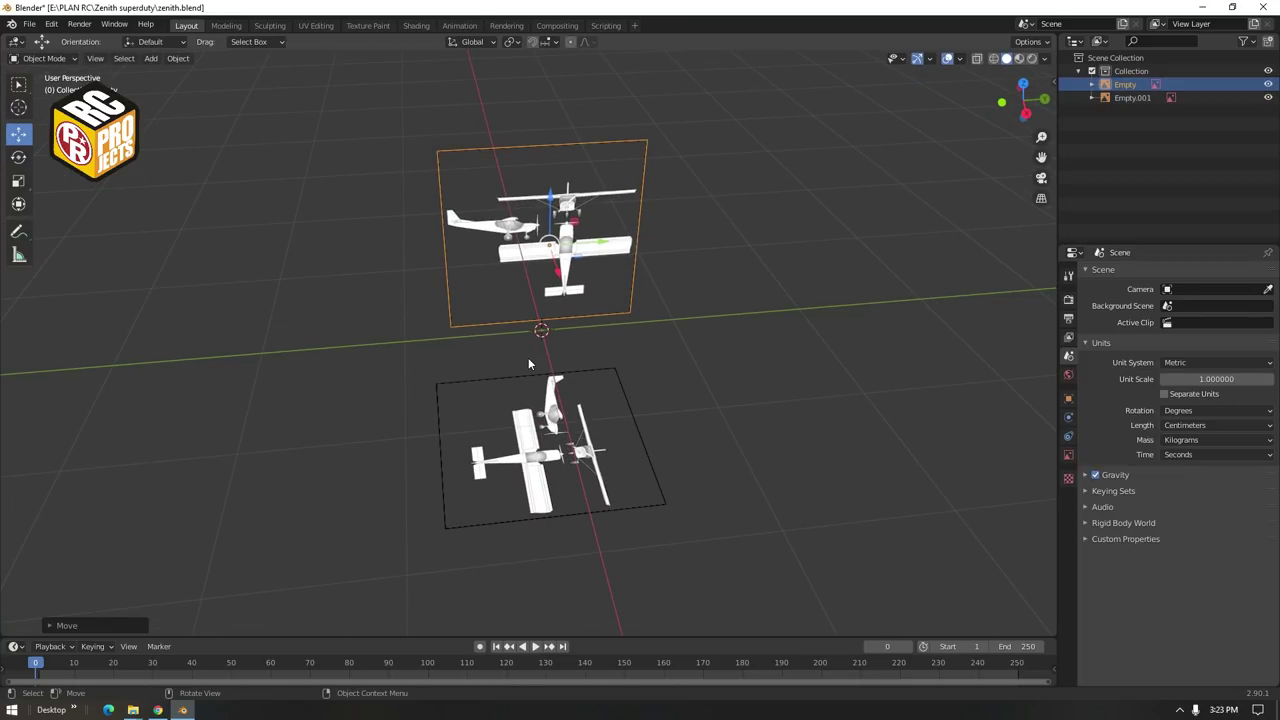
Duplicate the upright reference image, place the copy farther along the Y axis, and rotate it about Z to face along Y
{"action": "key", "text": "shift+d"}
{"action": "left_click", "coordinate": [848, 237]}
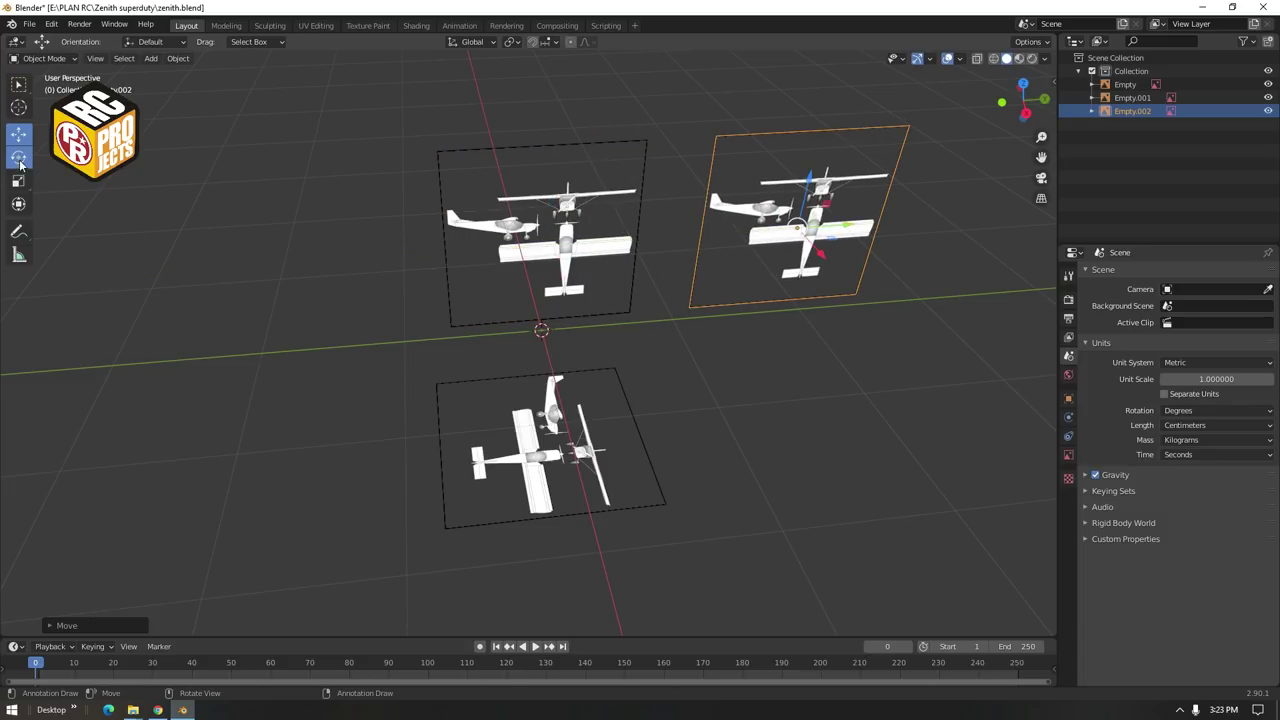
{"action": "left_click", "coordinate": [20, 165]}
{"action": "left_click_drag", "start_coordinate": [786, 252], "coordinate": [649, 183]}
In the Back Orthographic view, move the third image about 121 cm sideways and 19 cm down to centre its front view on the Z axis
{"action": "left_click", "coordinate": [18, 133]}
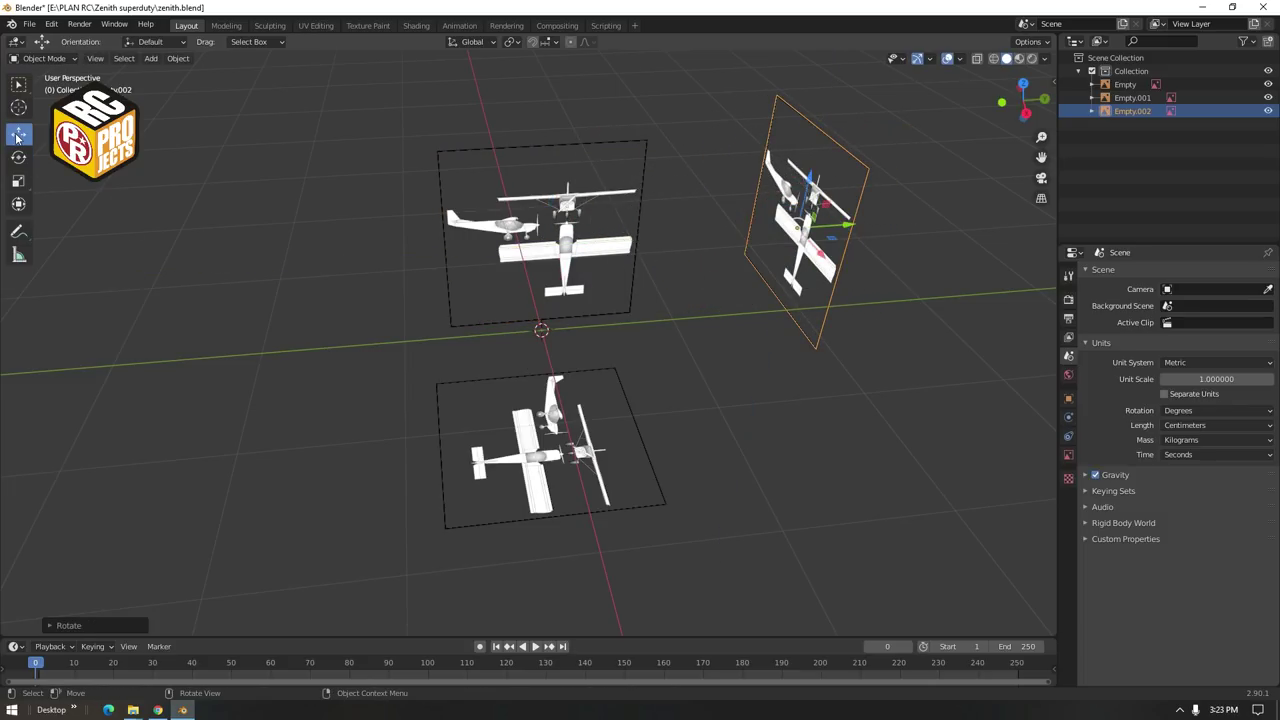
{"action": "left_click", "coordinate": [1044, 98]}
{"action": "scroll", "coordinate": [764, 249], "scroll_direction": "up", "scroll_amount": 1}
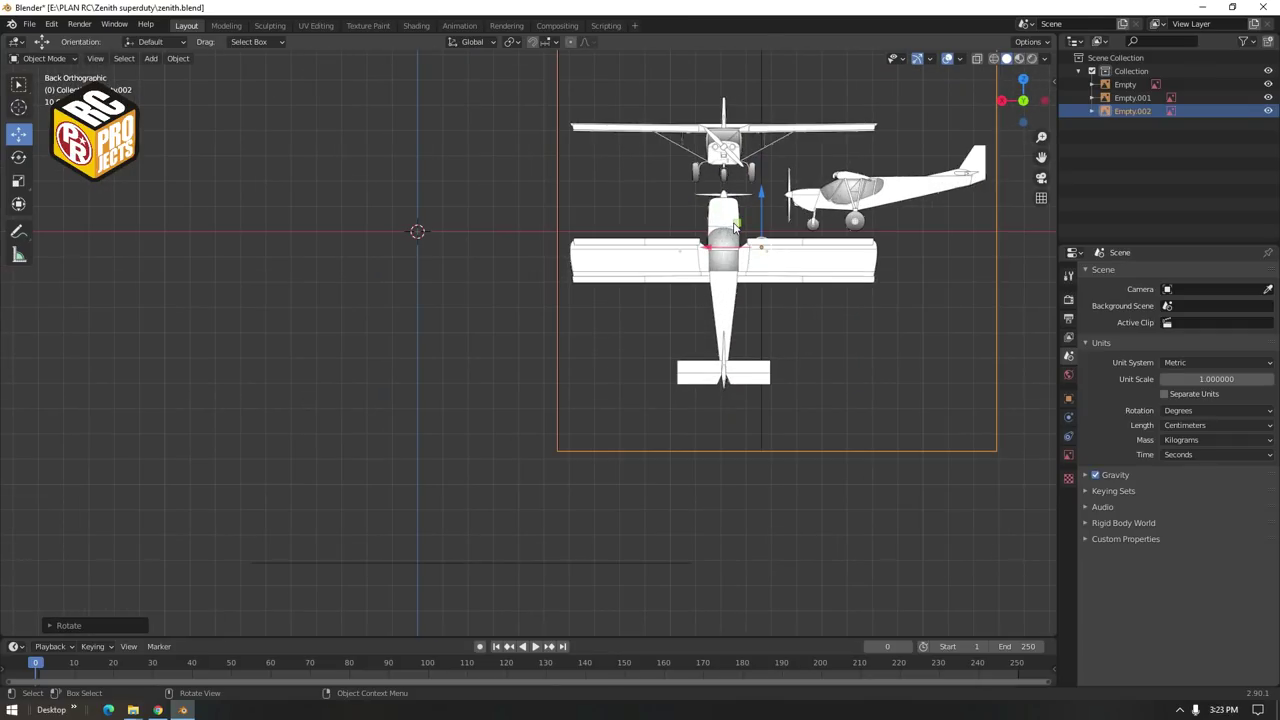
{"action": "left_click_drag", "start_coordinate": [734, 231], "coordinate": [429, 279]}
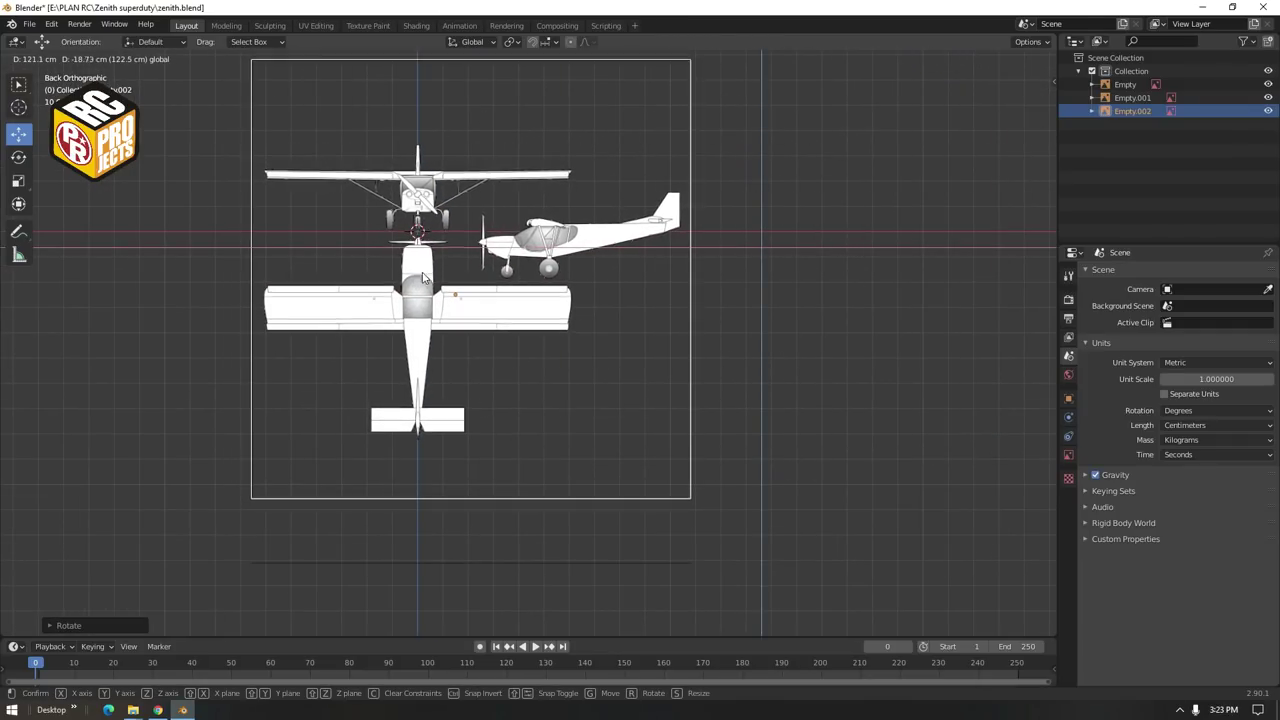
{"action": "middle_click_drag", "start_coordinate": [429, 279], "coordinate": [665, 305]}
{"action": "left_click", "coordinate": [716, 338]}
{"action": "middle_click_drag", "start_coordinate": [716, 345], "coordinate": [572, 342]}
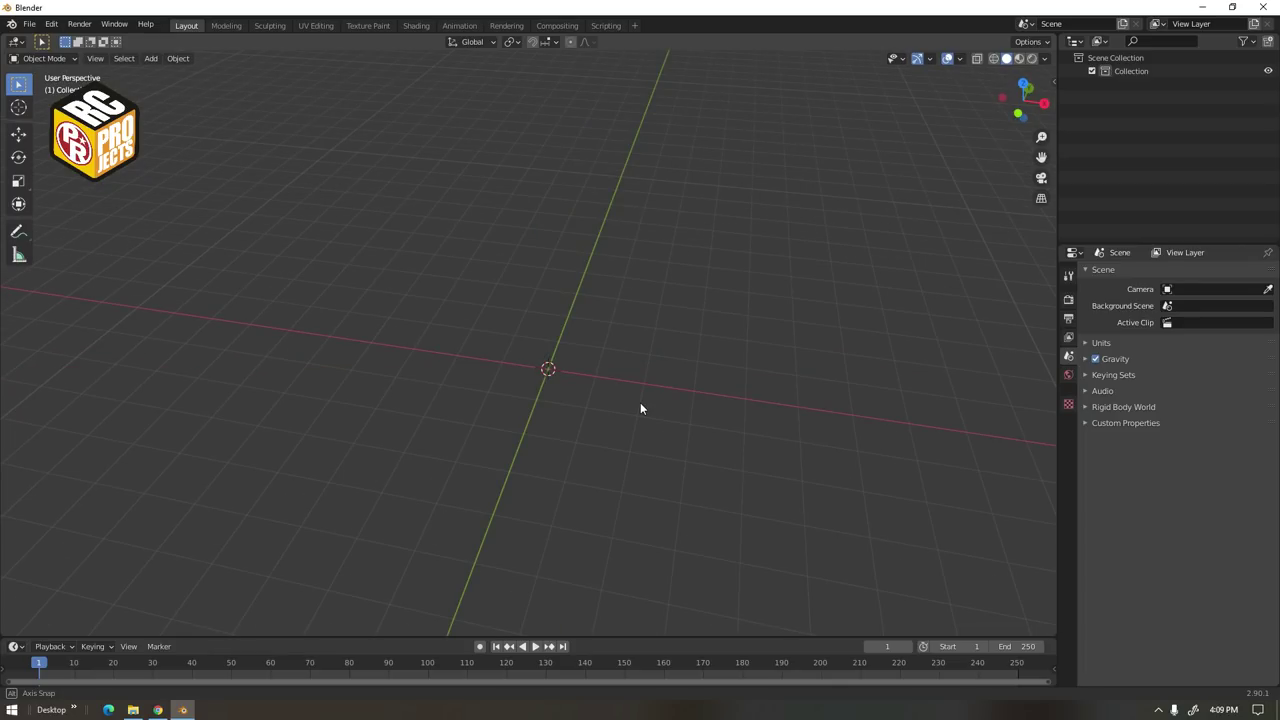
{"action": "middle_click_drag", "start_coordinate": [640, 406], "coordinate": [569, 389]}
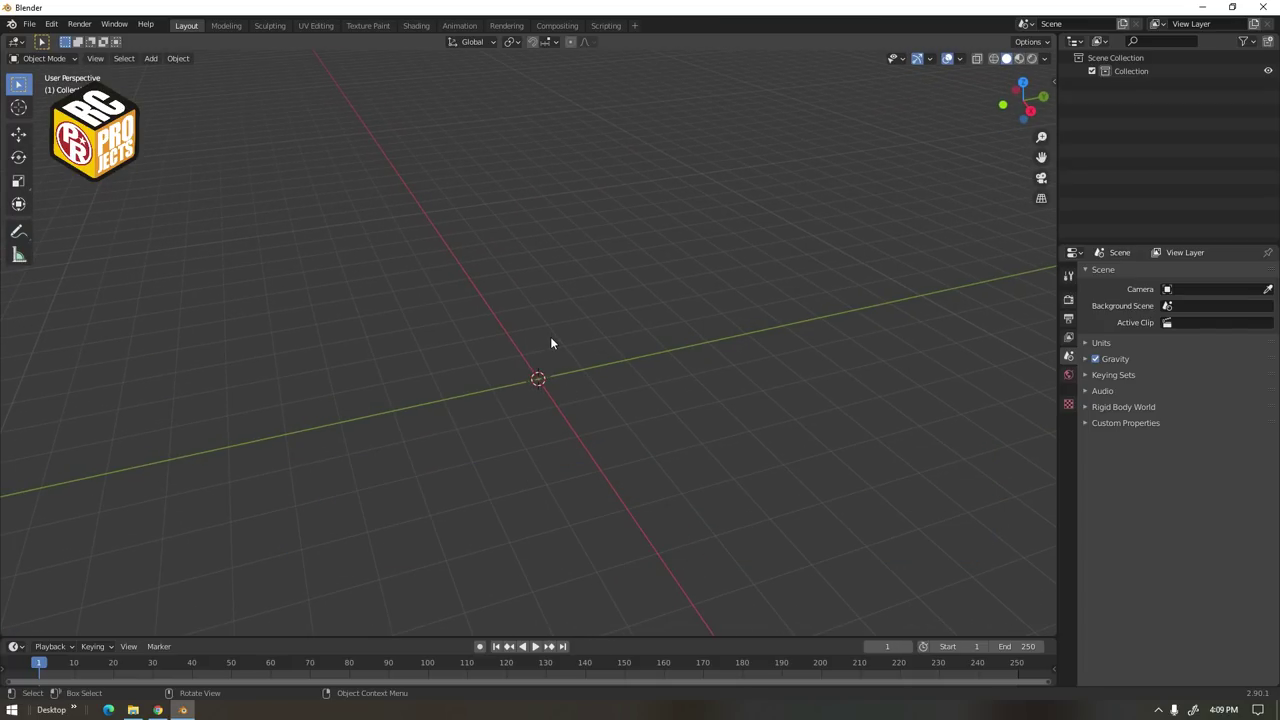
{"action": "scroll", "coordinate": [550, 343], "scroll_direction": "down", "scroll_amount": 1}
{"action": "scroll", "coordinate": [550, 343], "scroll_direction": "up", "scroll_amount": 4}
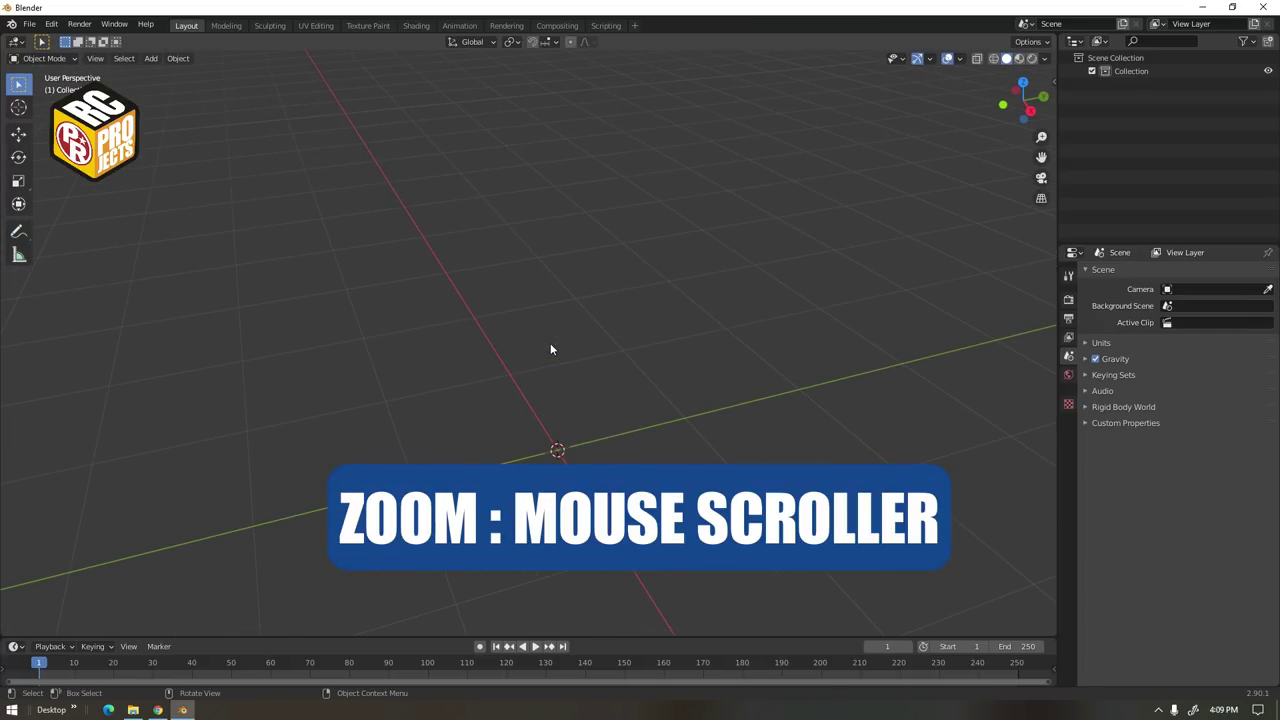
{"action": "scroll", "coordinate": [550, 343], "scroll_direction": "down", "scroll_amount": 9}
{"action": "scroll", "coordinate": [550, 343], "scroll_direction": "up", "scroll_amount": 5}
{"action": "middle_click_drag", "start_coordinate": [550, 343], "coordinate": [522, 354]}
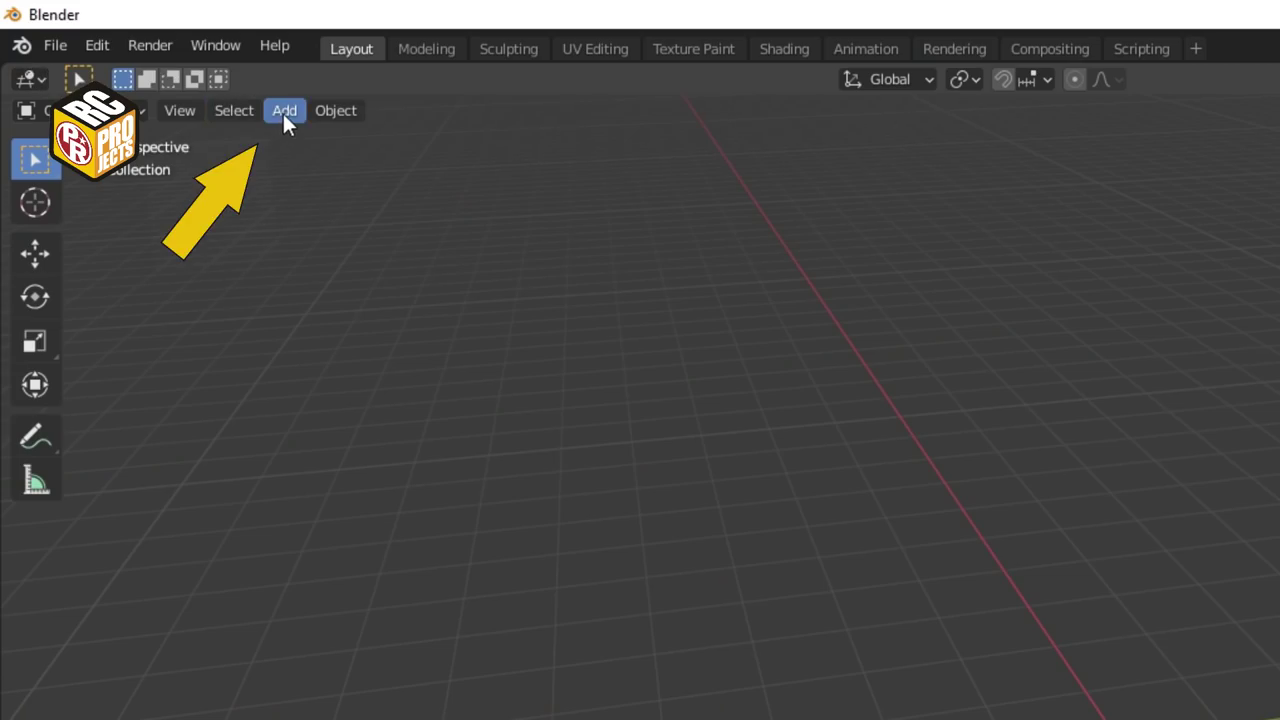
Add a plane mesh primitive at the origin of the empty scene
{"action": "left_click", "coordinate": [283, 112]}
{"action": "mouse_move", "coordinate": [345, 140]}
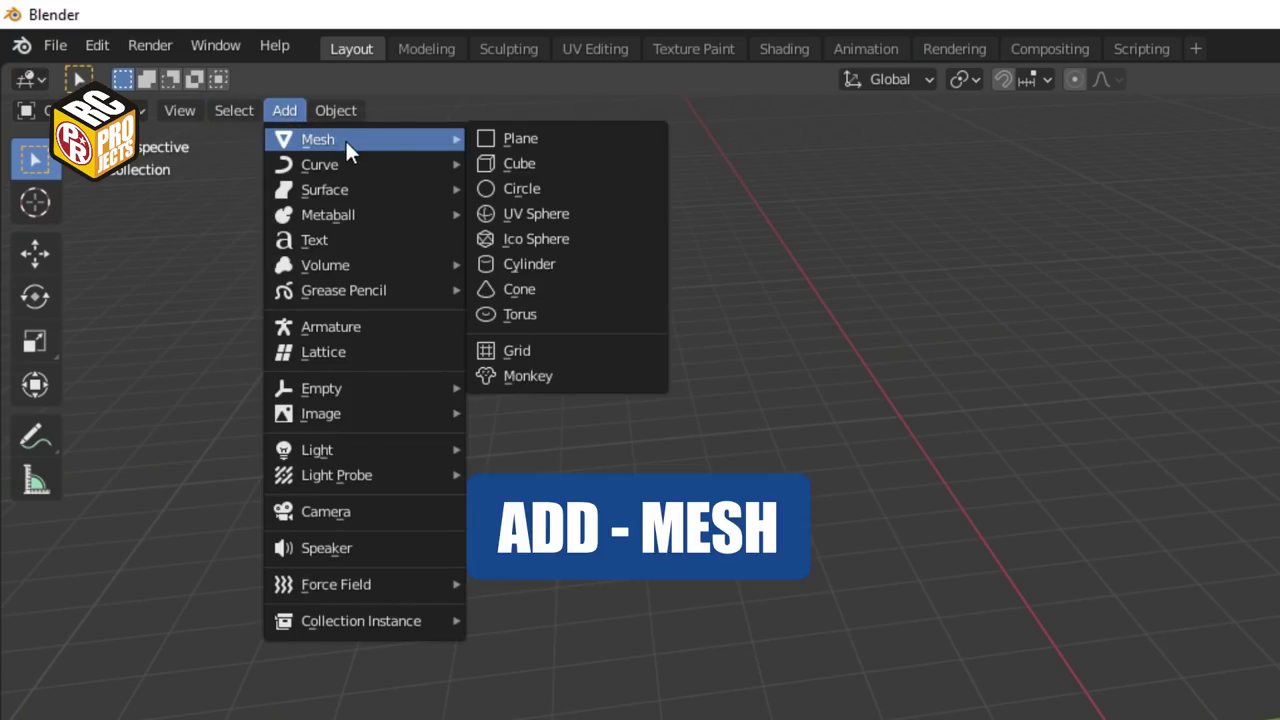
{"action": "left_click", "coordinate": [500, 137]}
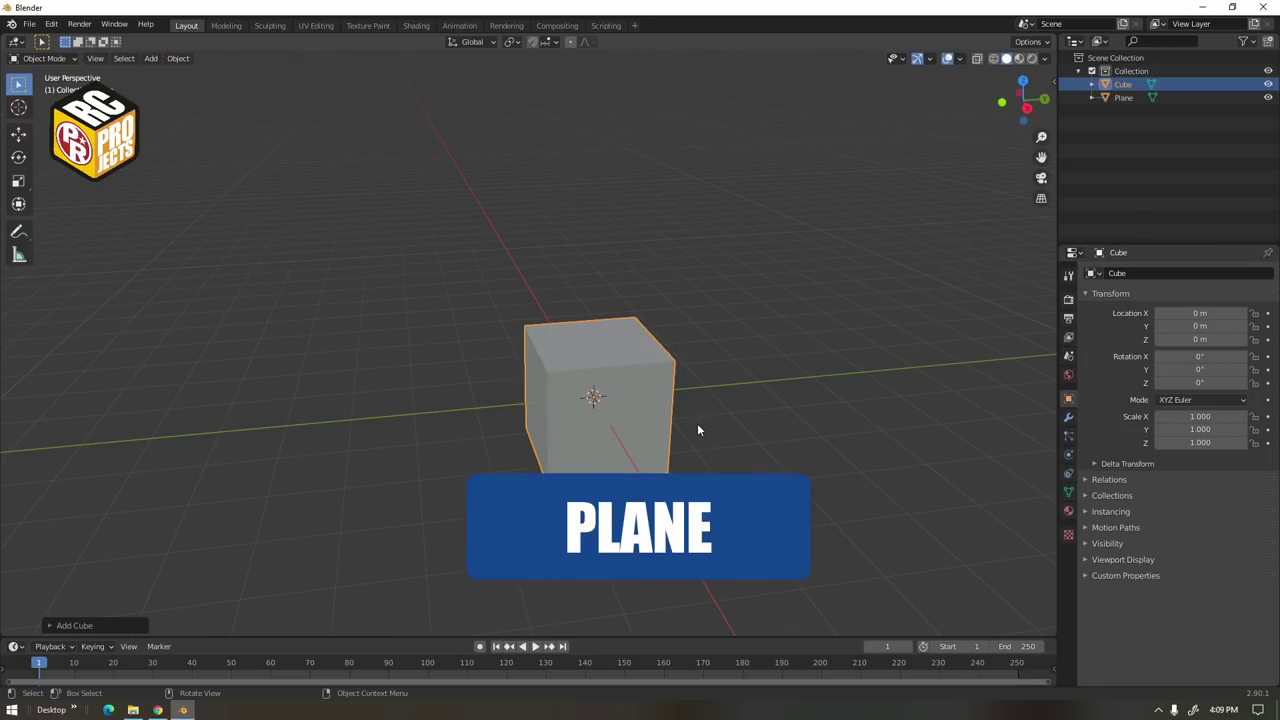
Add cone and cylinder mesh primitives at the origin alongside the existing cube and plane
{"action": "left_click", "coordinate": [150, 58]}
{"action": "mouse_move", "coordinate": [205, 74]}
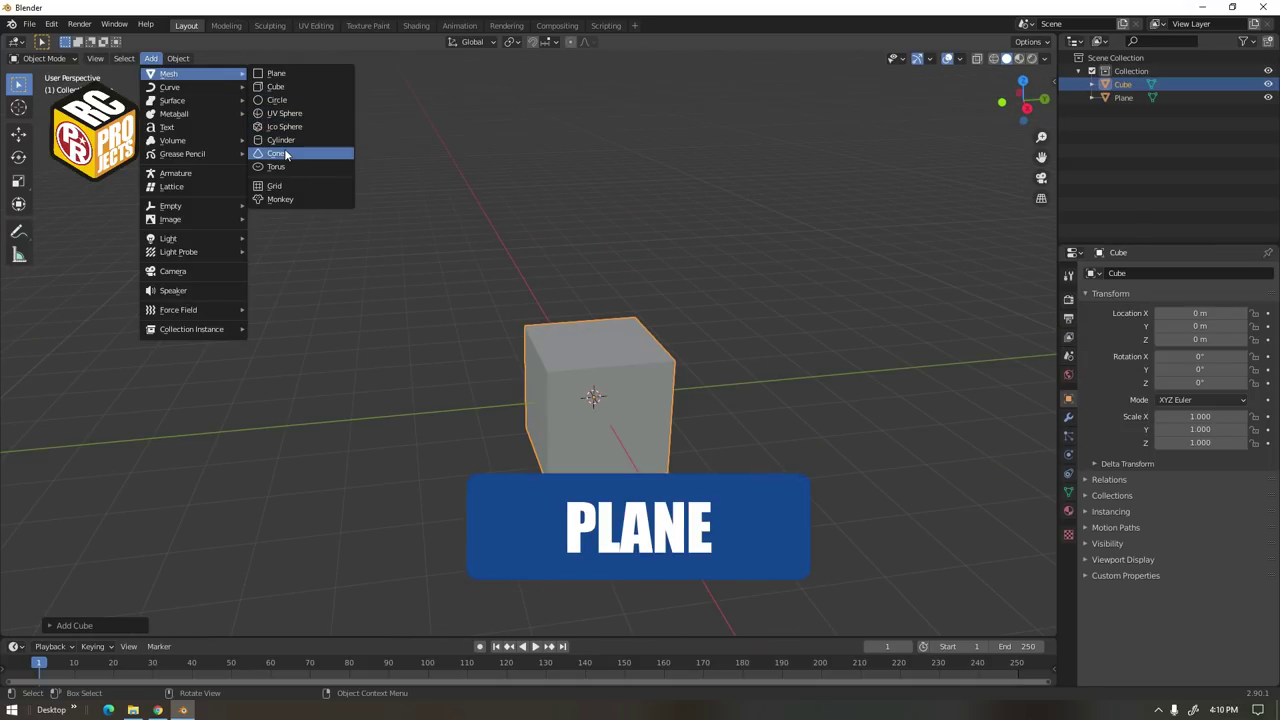
{"action": "left_click", "coordinate": [285, 153]}
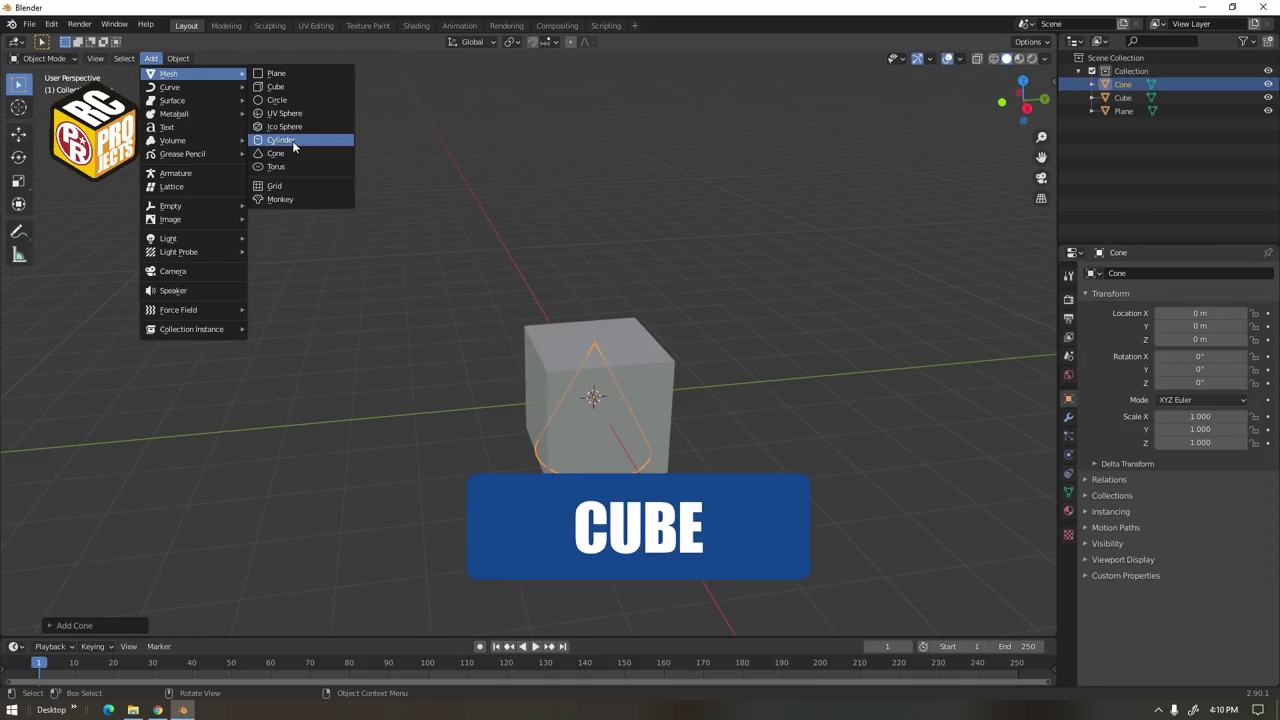
{"action": "left_click", "coordinate": [292, 140]}
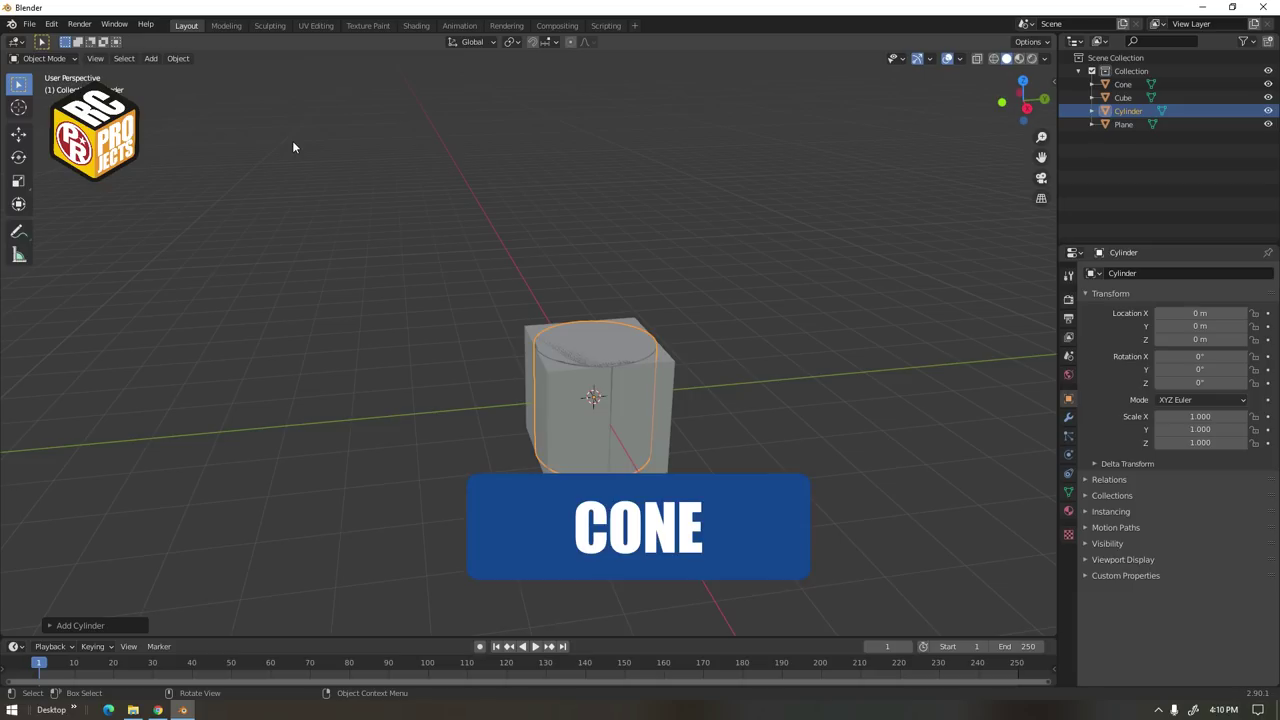
Spread the primitives along the Y axis: cube to about -4.8 m, cone to about -1 m, plane and cylinder on the positive side
{"action": "left_click", "coordinate": [17, 138]}
{"action": "left_click_drag", "start_coordinate": [645, 394], "coordinate": [585, 402]}
{"action": "left_click", "coordinate": [660, 373]}
{"action": "left_click", "coordinate": [632, 402]}
{"action": "left_click", "coordinate": [618, 432]}
{"action": "left_click", "coordinate": [720, 450]}
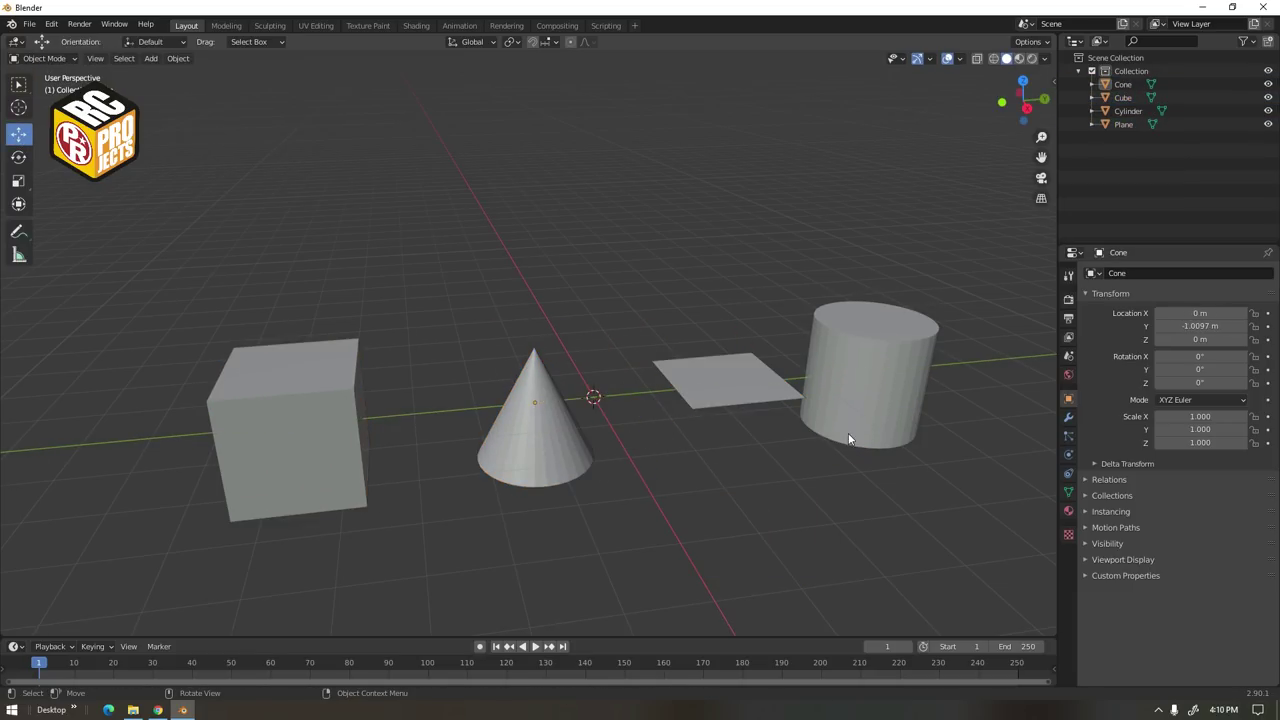
{"action": "mouse_move", "coordinate": [849, 437]}
{"action": "middle_mouse_down"}
{"action": "mouse_move", "coordinate": [573, 460]}
{"action": "mouse_move", "coordinate": [829, 437]}
{"action": "middle_mouse_up"}
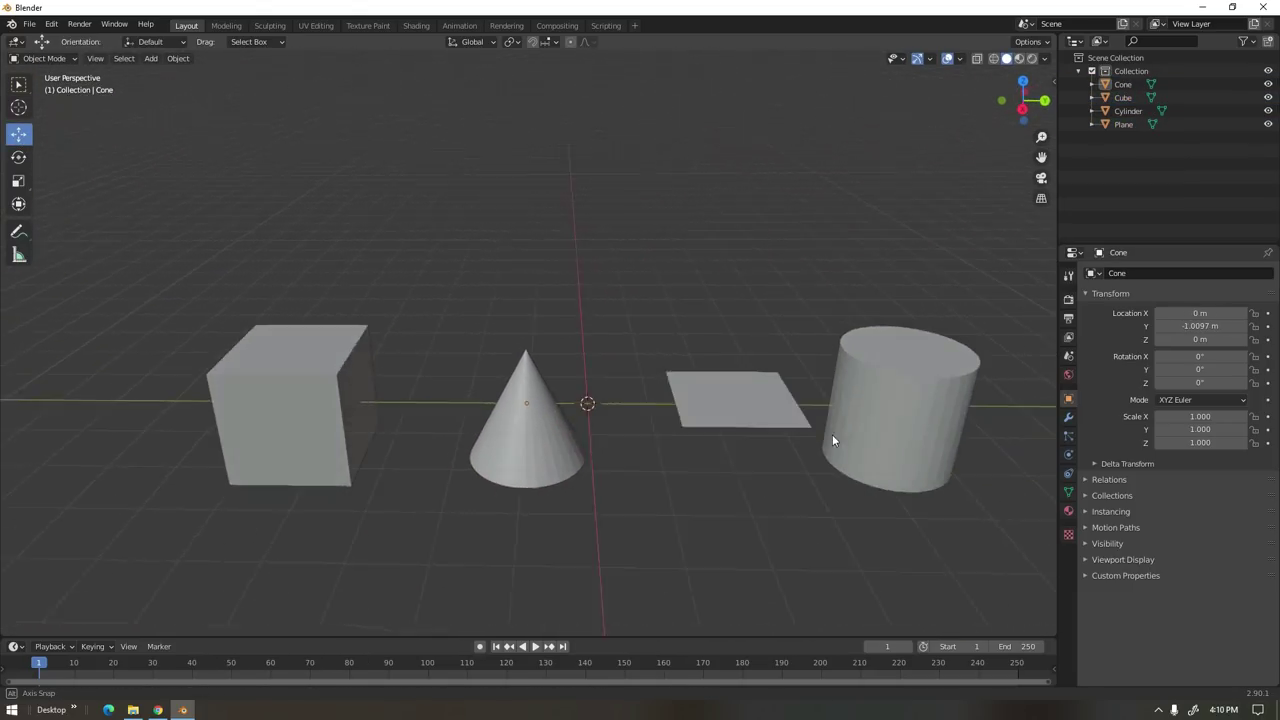
Select the cube and toggle it between Object Mode and Edit Mode several times, ending in Edit Mode
{"action": "left_click", "coordinate": [285, 410]}
{"action": "left_click", "coordinate": [58, 58]}
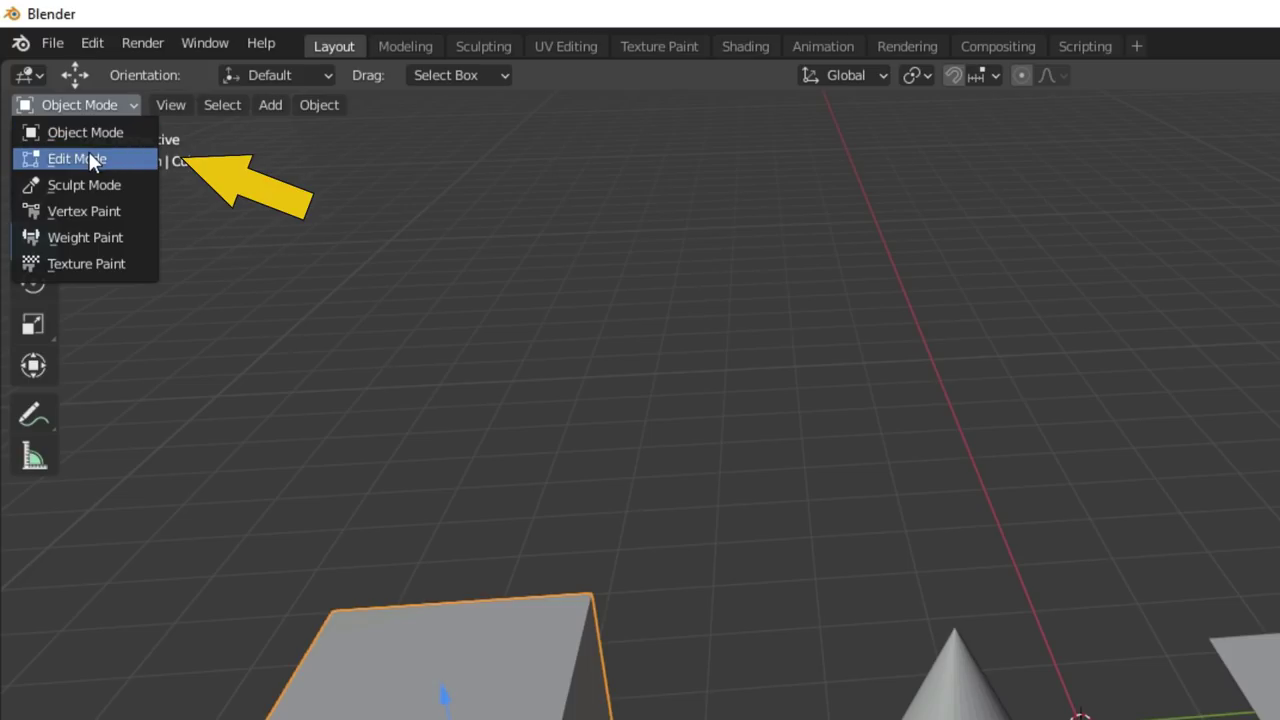
{"action": "left_click", "coordinate": [88, 155]}
{"action": "left_click", "coordinate": [105, 101]}
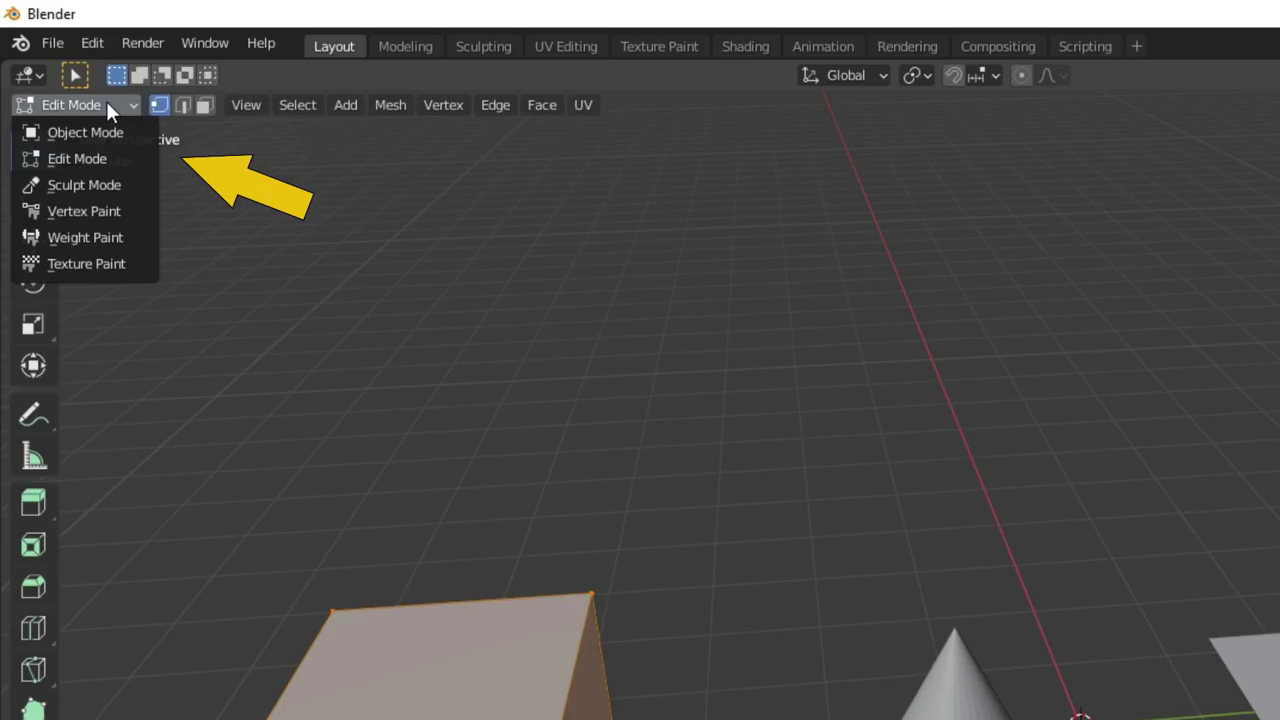
{"action": "left_click", "coordinate": [103, 129]}
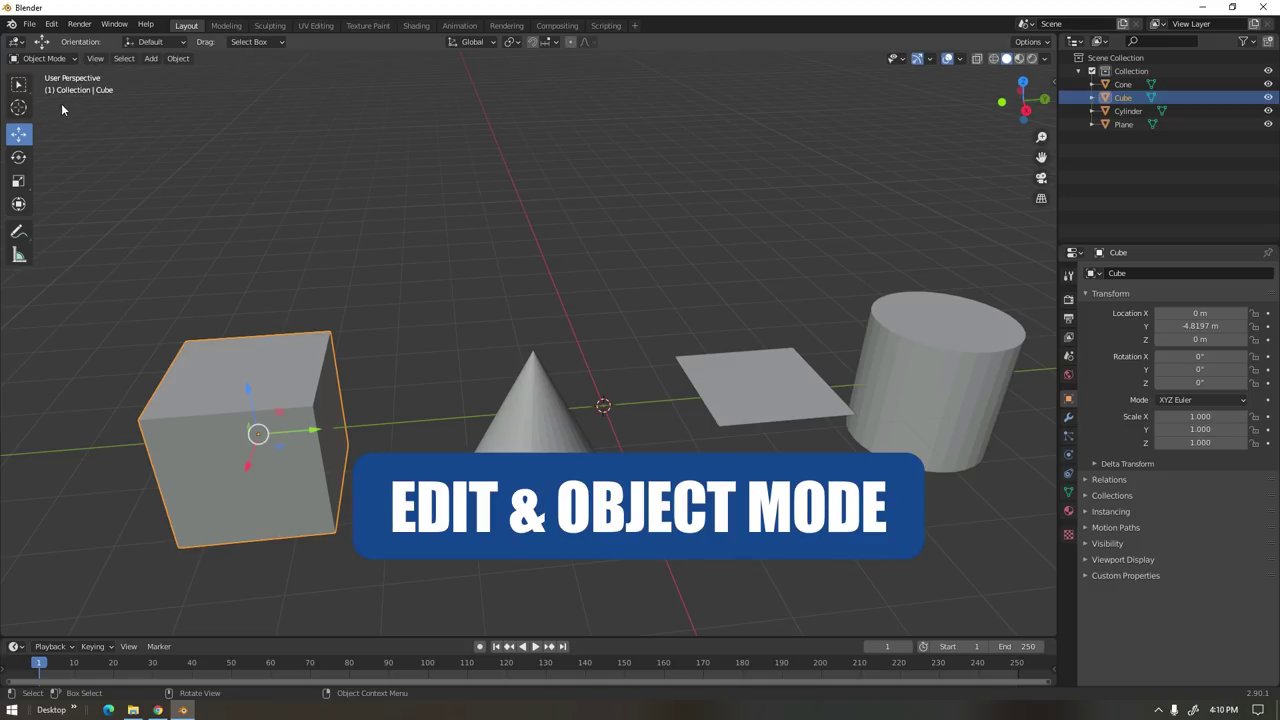
{"action": "left_click", "coordinate": [53, 58]}
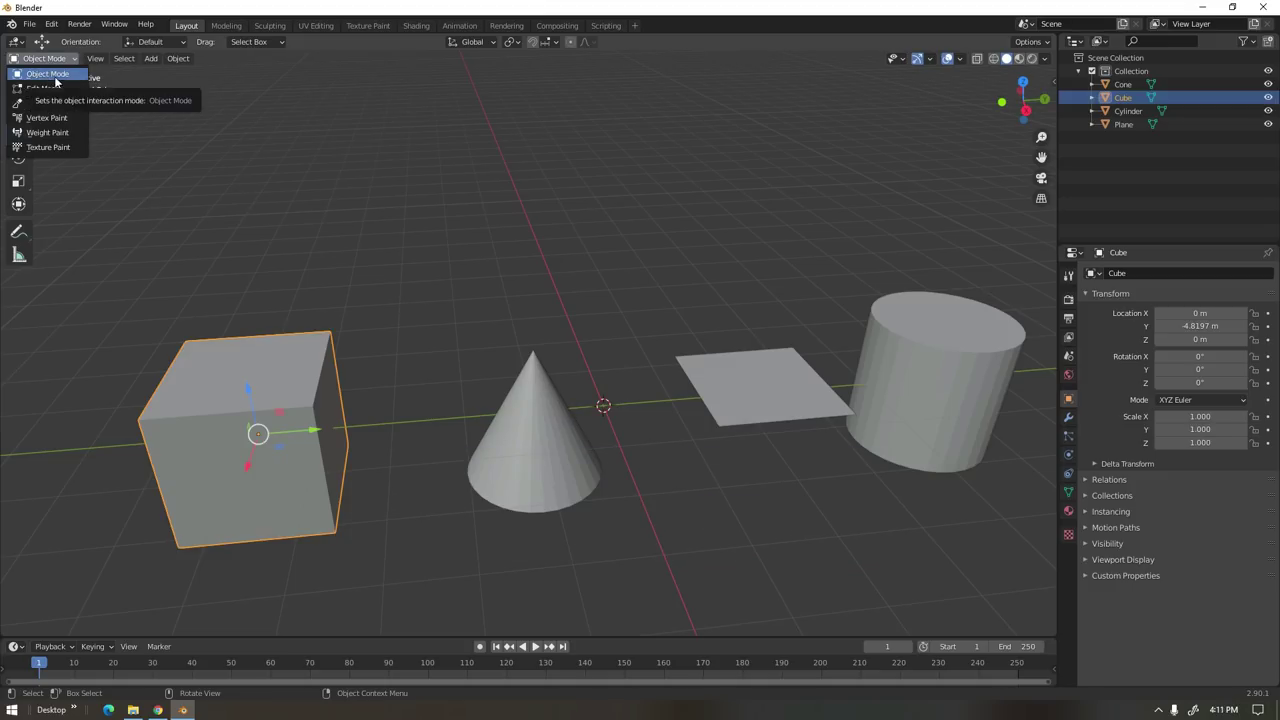
{"action": "key", "text": "Tab"}
{"action": "key", "text": "Tab"}
{"action": "key", "text": "Tab"}
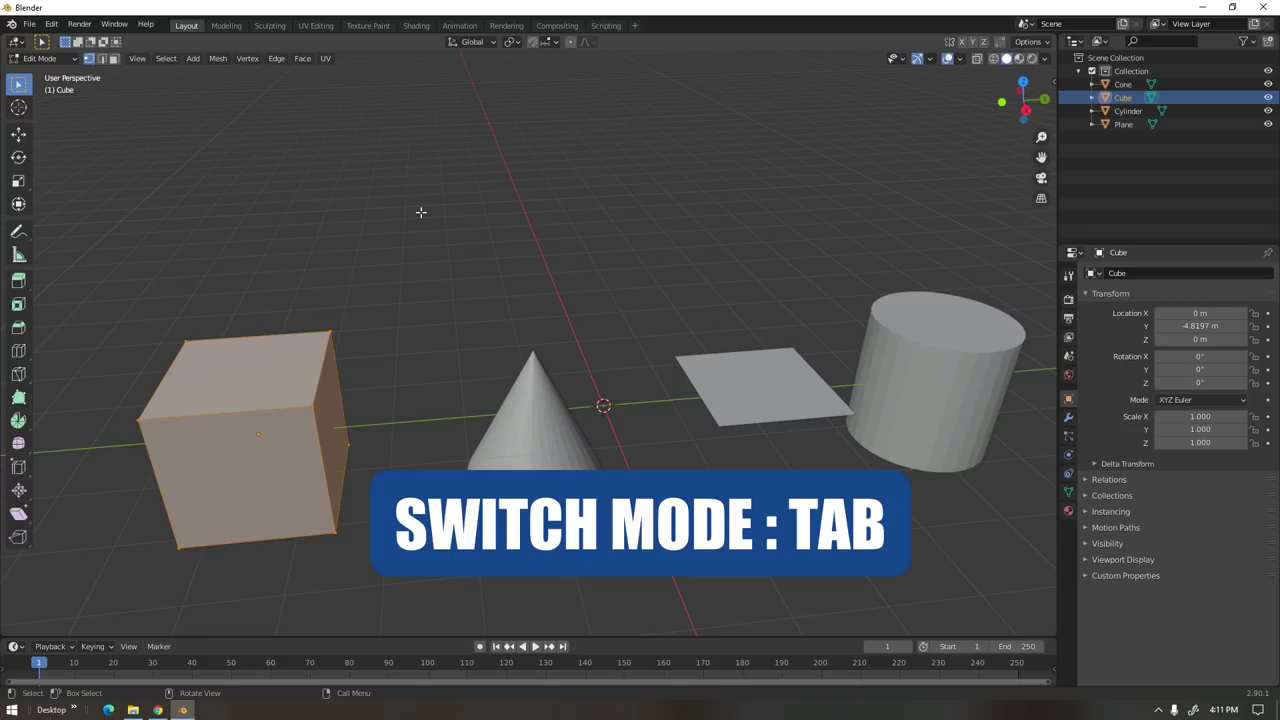
{"action": "key", "text": "Tab"}
{"action": "key", "text": "Tab"}
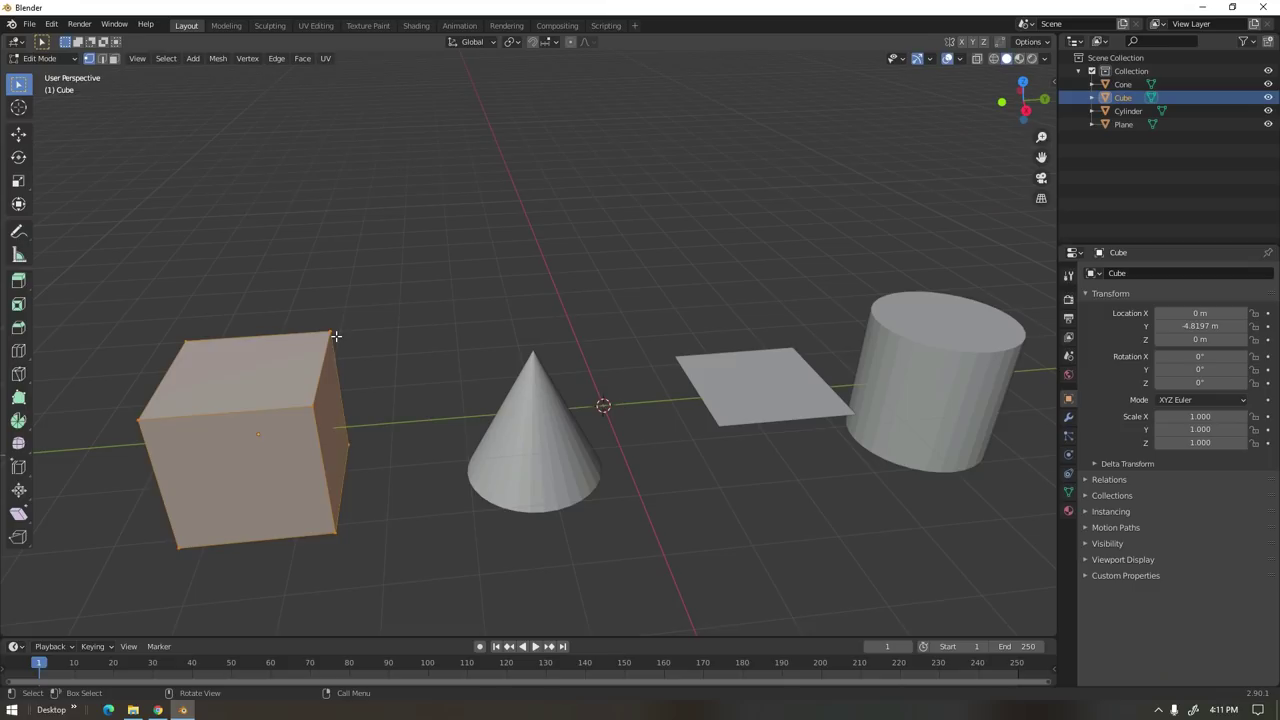
Try moving a single top corner vertex of the cube outward along the Y axis
{"action": "left_click", "coordinate": [690, 693]}
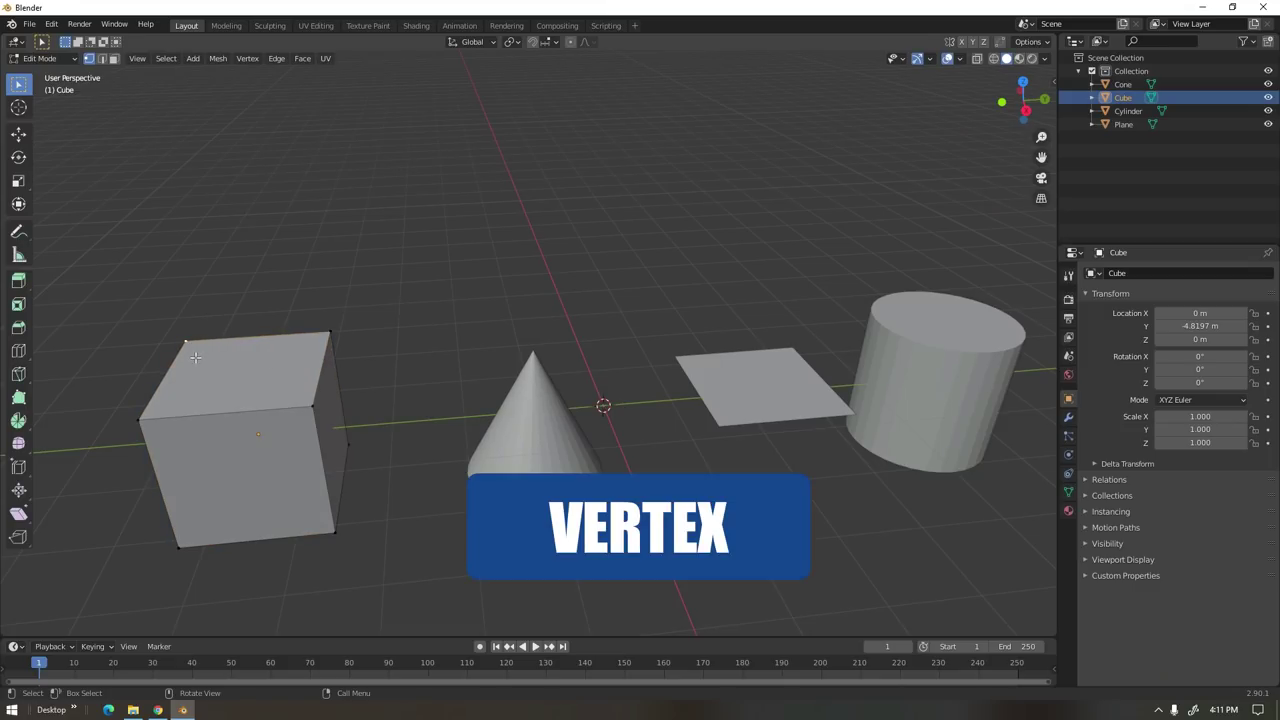
{"action": "left_click", "coordinate": [18, 134]}
{"action": "left_click_drag", "start_coordinate": [365, 408], "coordinate": [432, 408]}
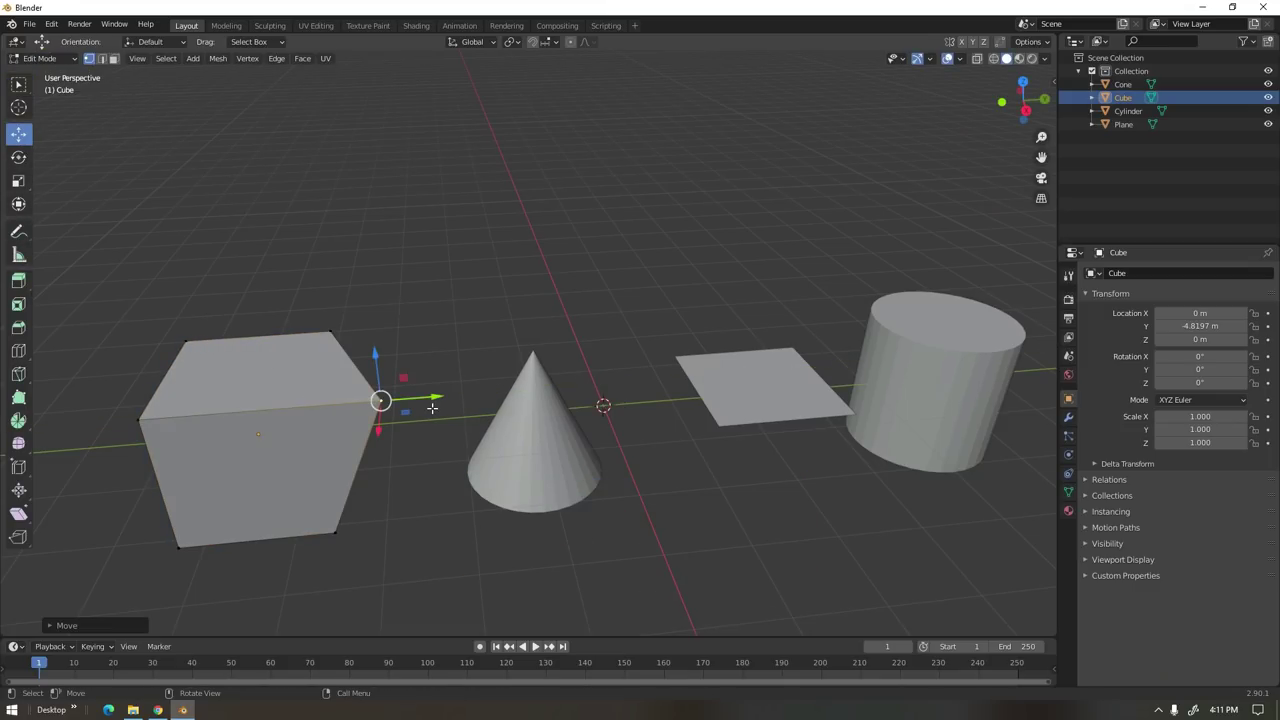
{"action": "key", "text": "ctrl+z"}
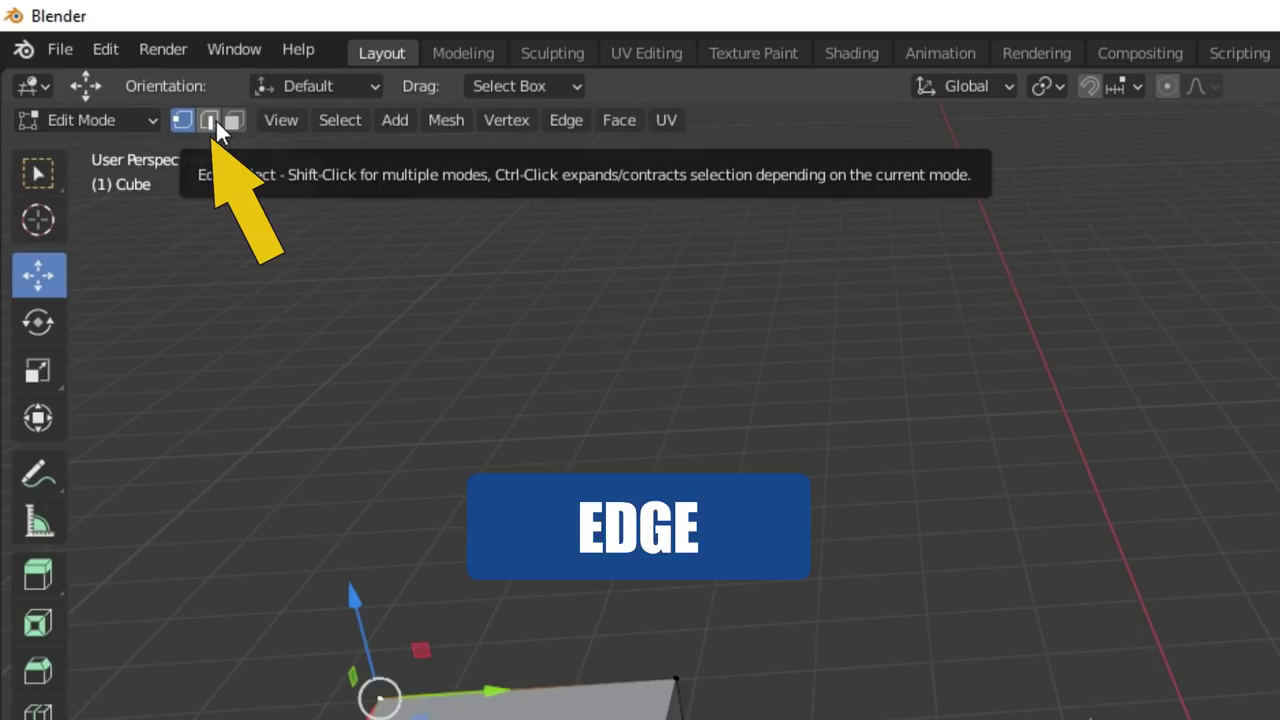
In edge selection mode, try moving the cube's upper edge nearest the cone inward along the Y axis
{"action": "left_click", "coordinate": [212, 122]}
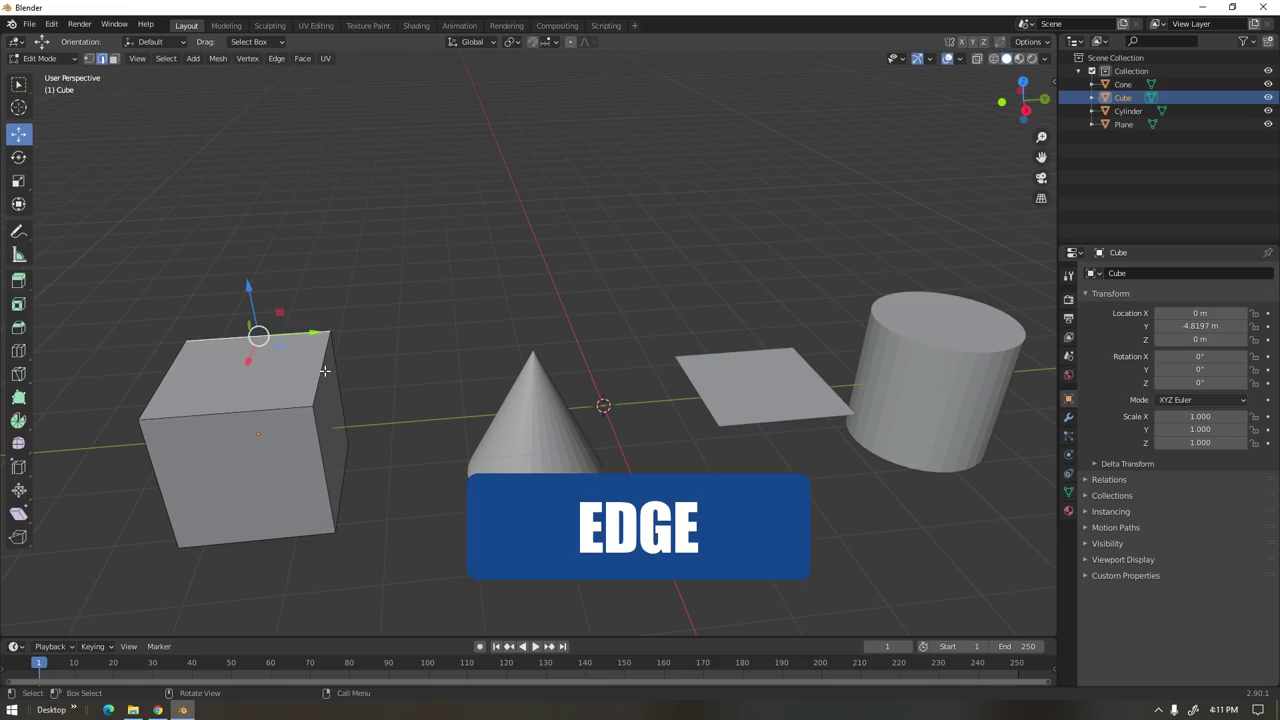
{"action": "left_click", "coordinate": [325, 371]}
{"action": "left_click_drag", "start_coordinate": [366, 367], "coordinate": [296, 410]}
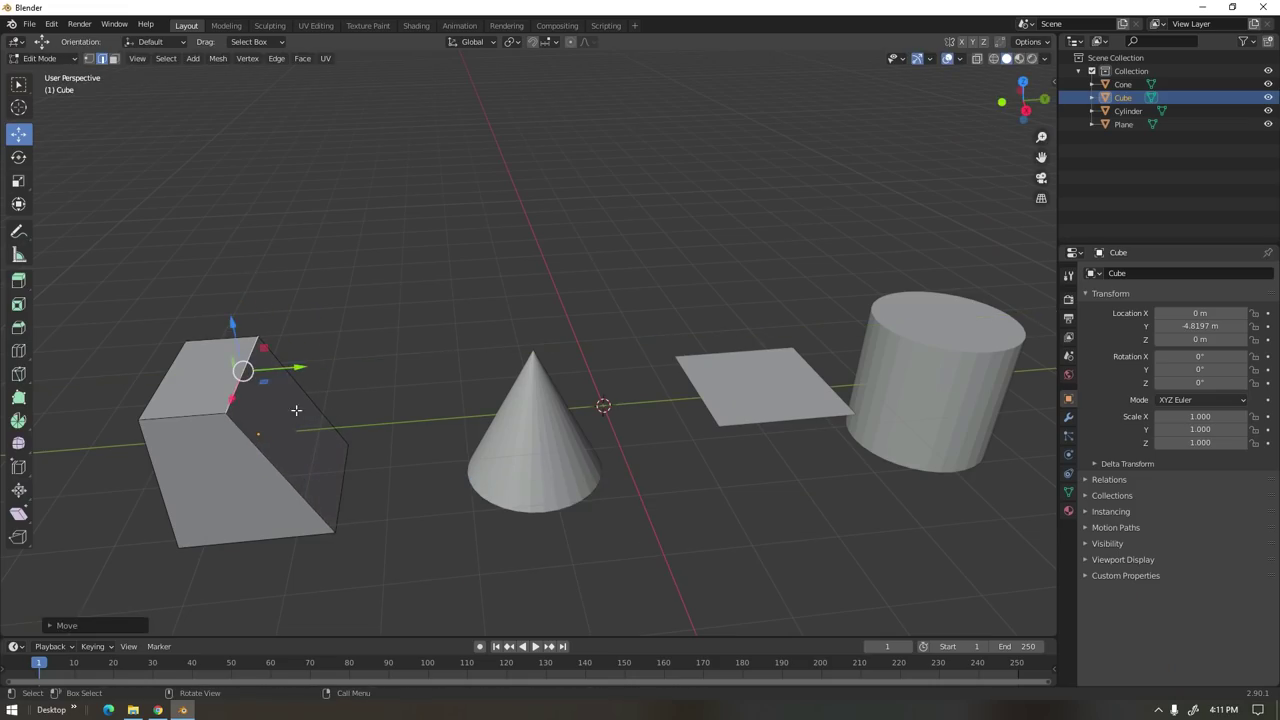
{"action": "key", "text": "ctrl+z"}
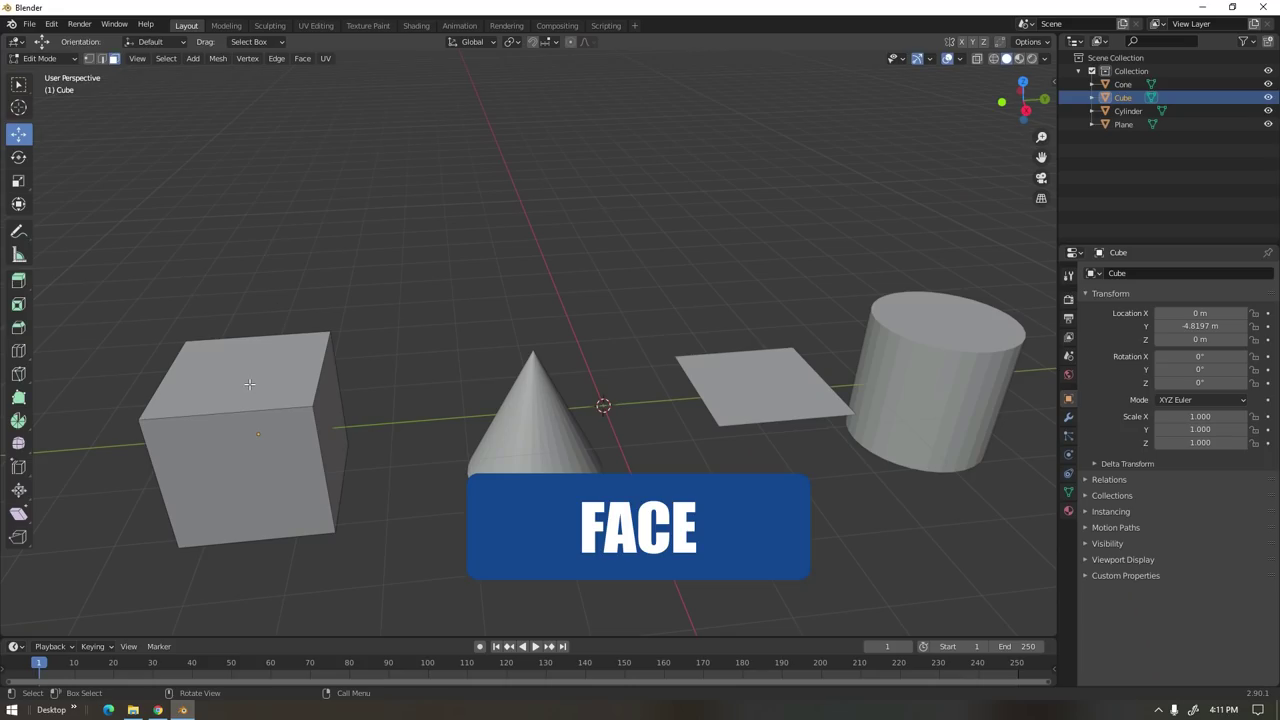
In face selection mode, try lowering the cube's top face along the Z axis
{"action": "left_click", "coordinate": [249, 384]}
{"action": "left_click_drag", "start_coordinate": [233, 334], "coordinate": [250, 399]}
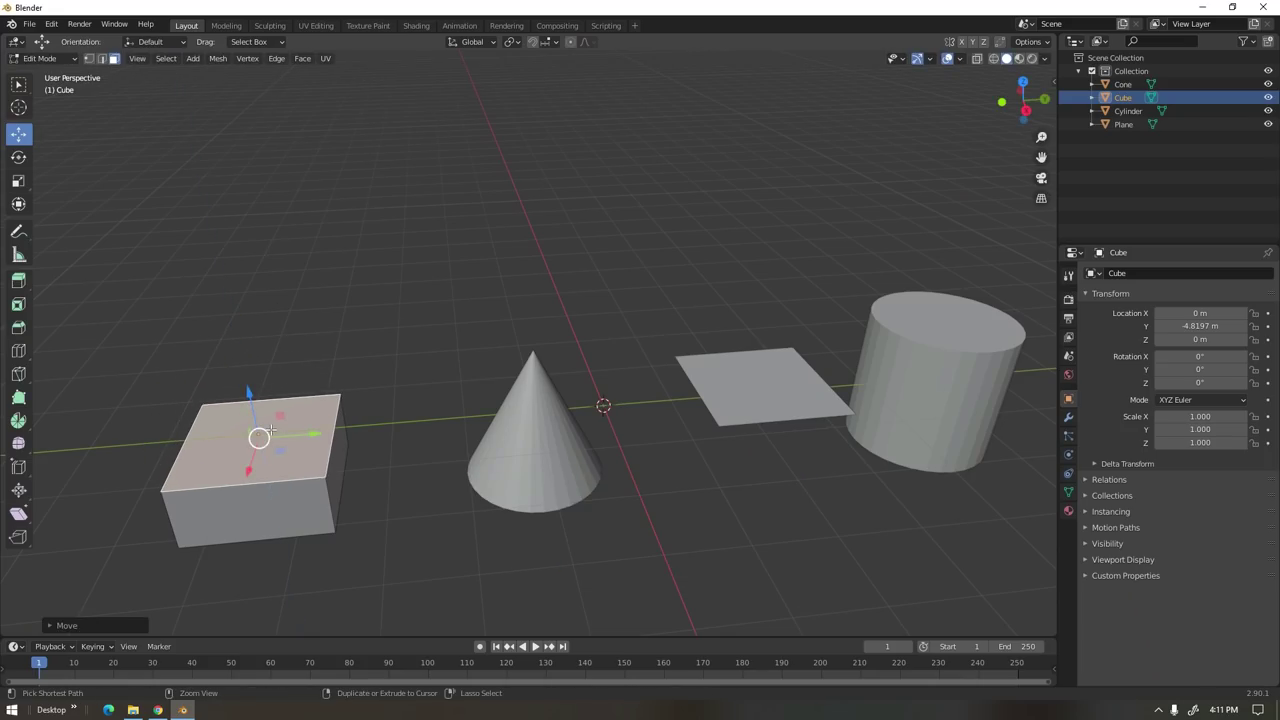
{"action": "key", "text": "ctrl+z"}
Extrude the cube's side face that faces the cone and move the new face outward along the Y axis
{"action": "left_click", "coordinate": [332, 428]}
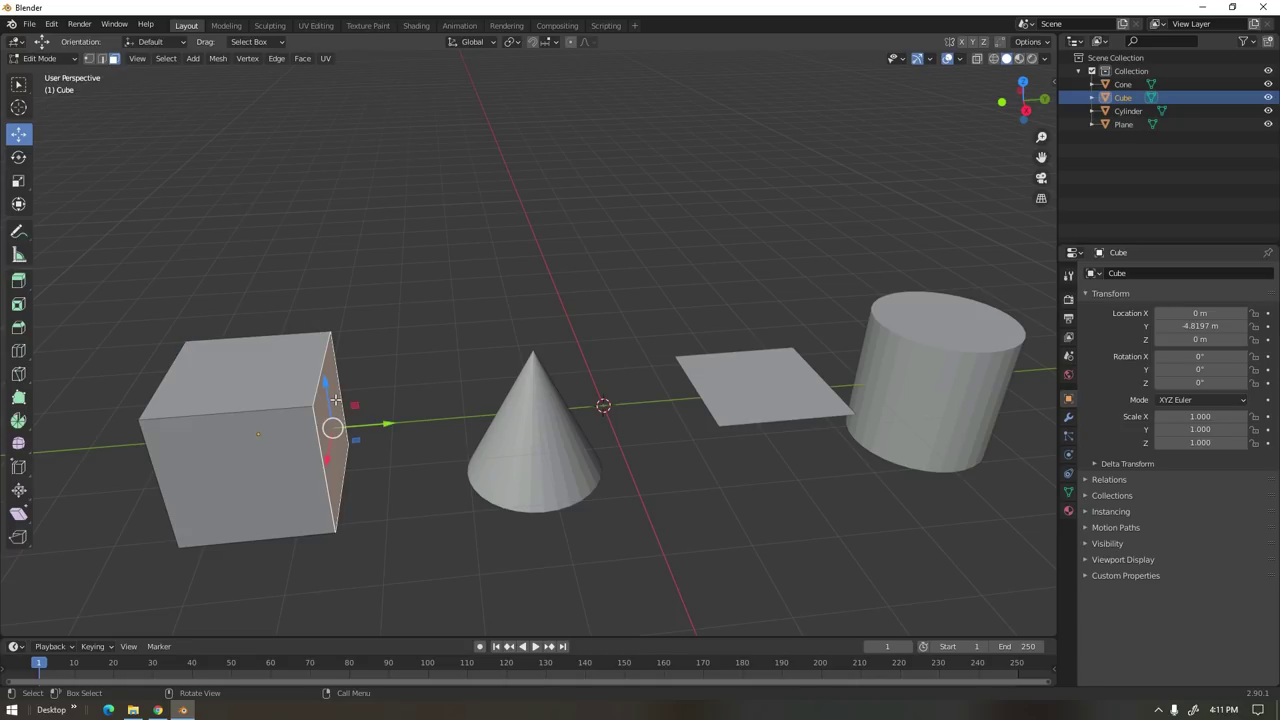
{"action": "key", "text": "g"}
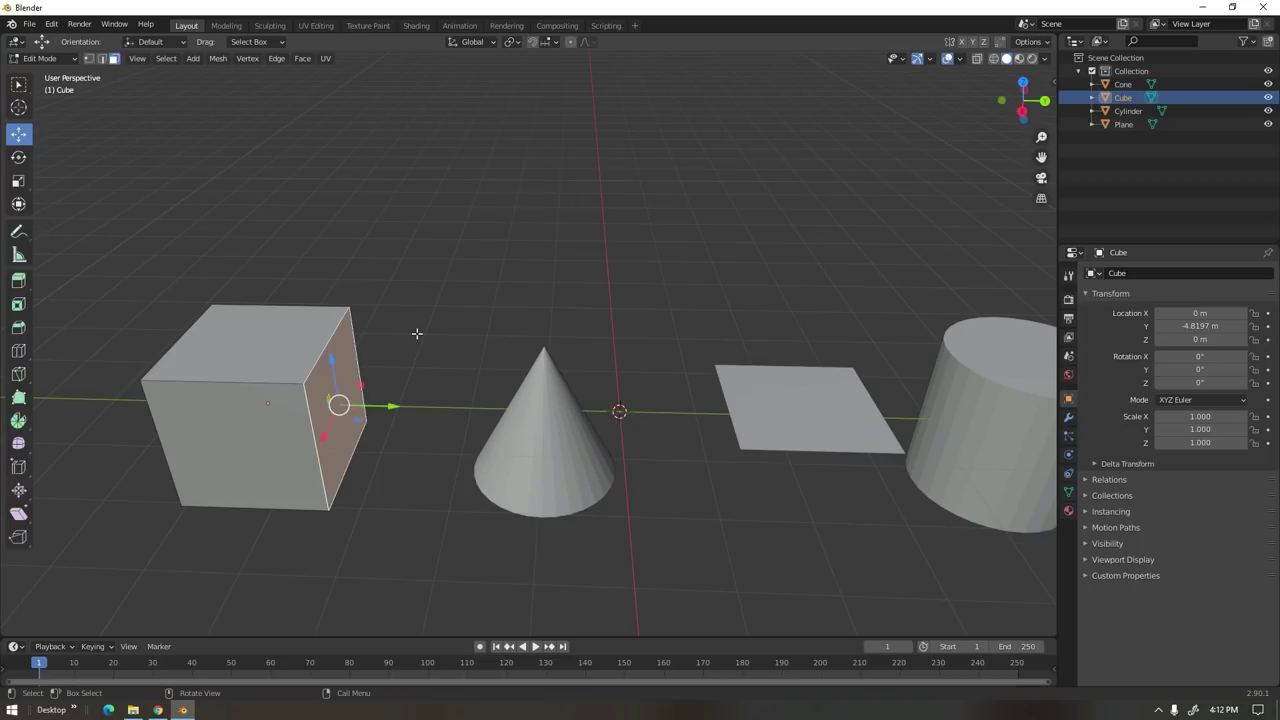
{"action": "left_click", "coordinate": [418, 334]}
{"action": "left_click", "coordinate": [338, 400]}
{"action": "left_click", "coordinate": [365, 394]}
{"action": "left_click", "coordinate": [347, 396]}
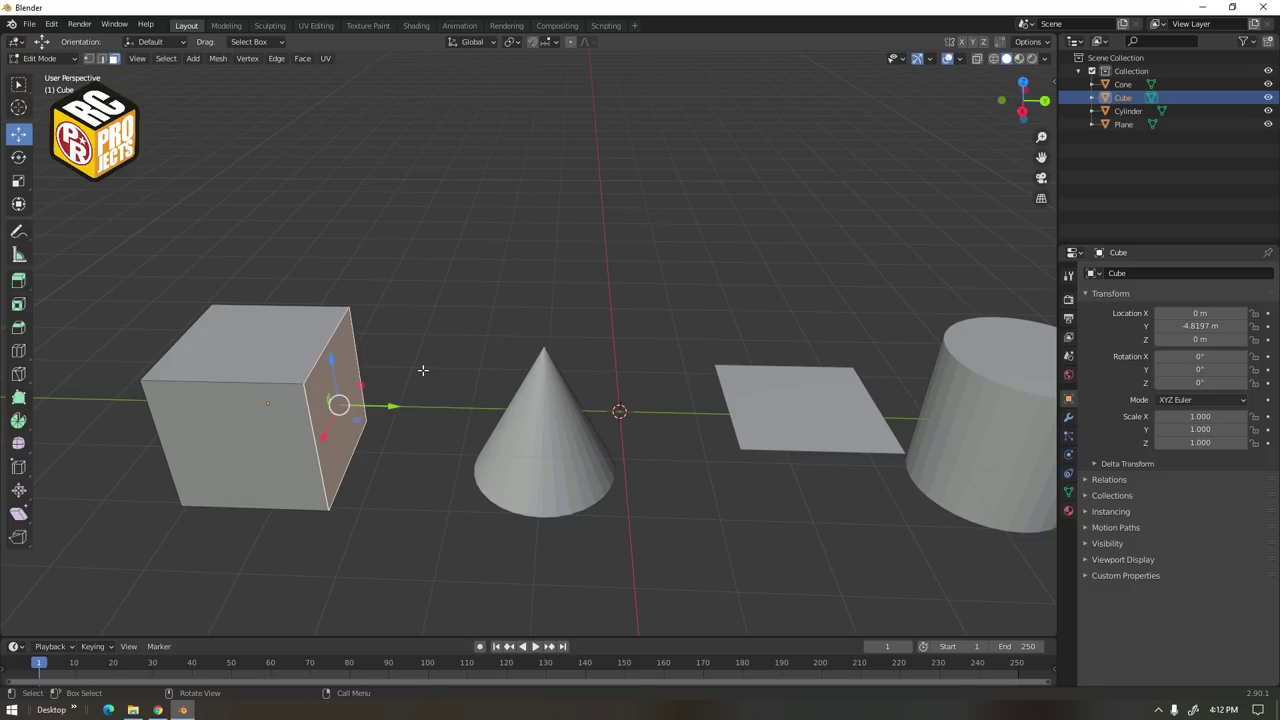
{"action": "key", "text": "e"}
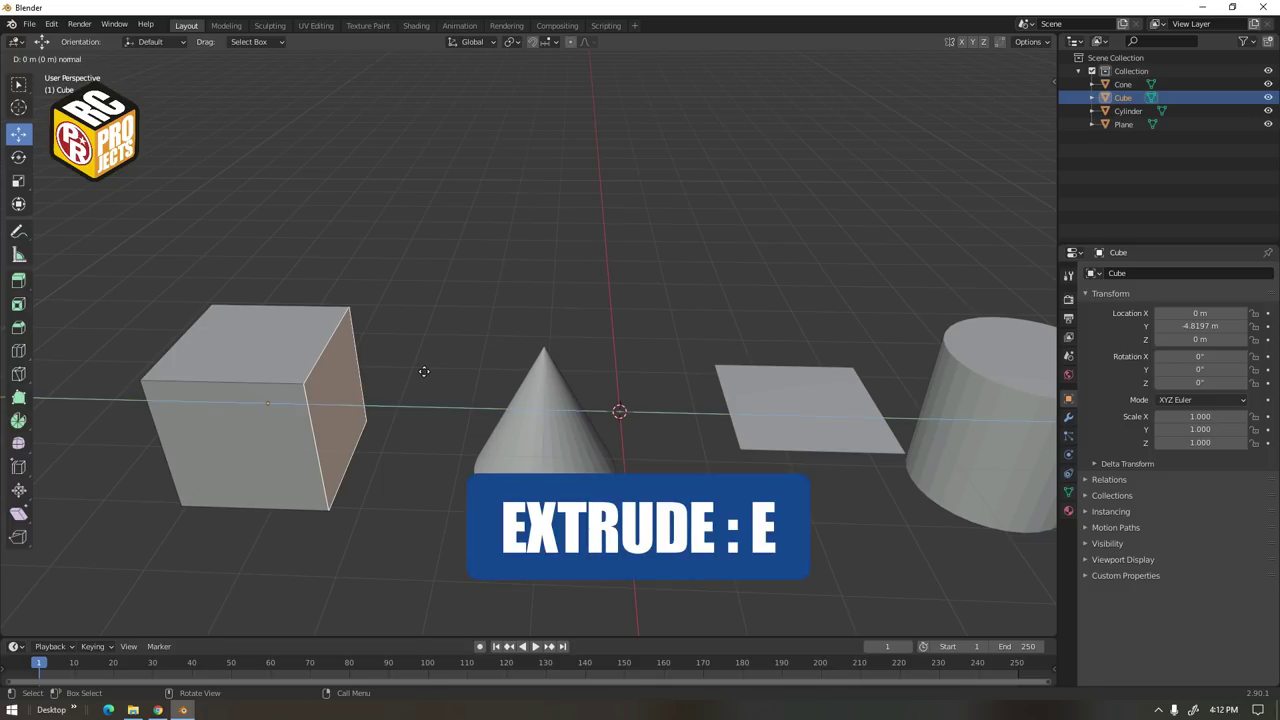
{"action": "left_click", "coordinate": [424, 371]}
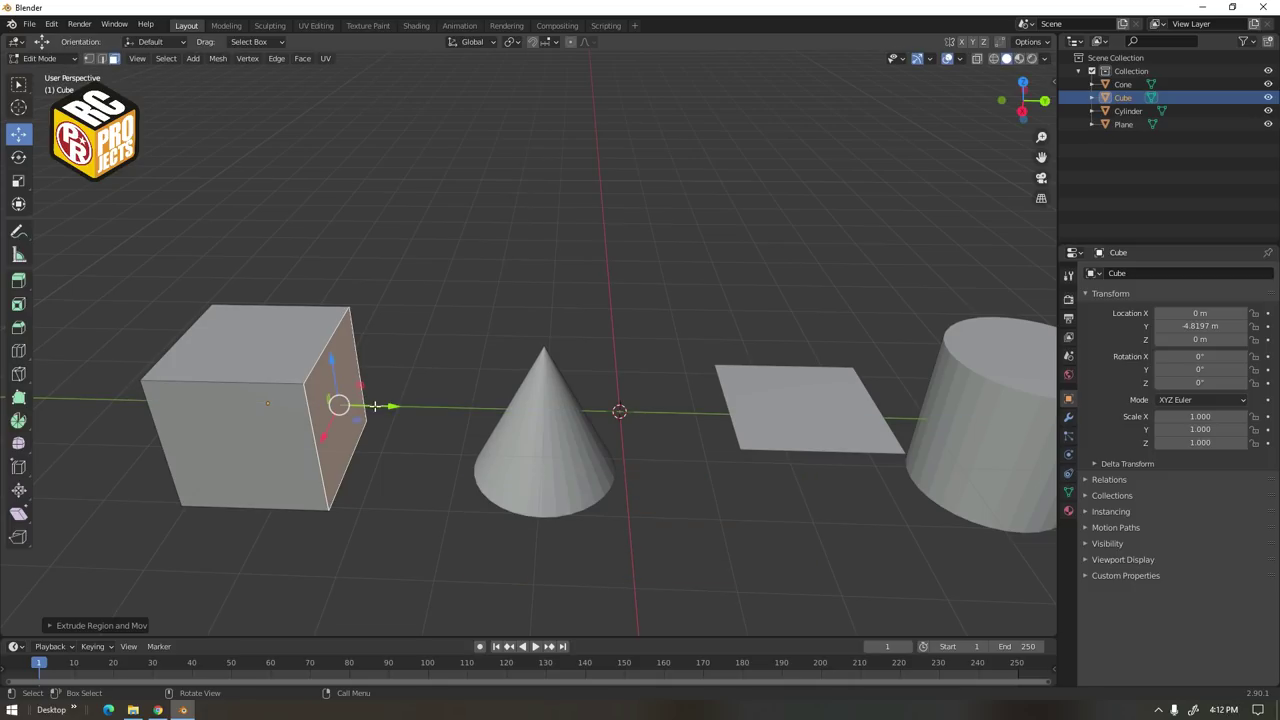
{"action": "left_click_drag", "start_coordinate": [380, 408], "coordinate": [477, 411]}
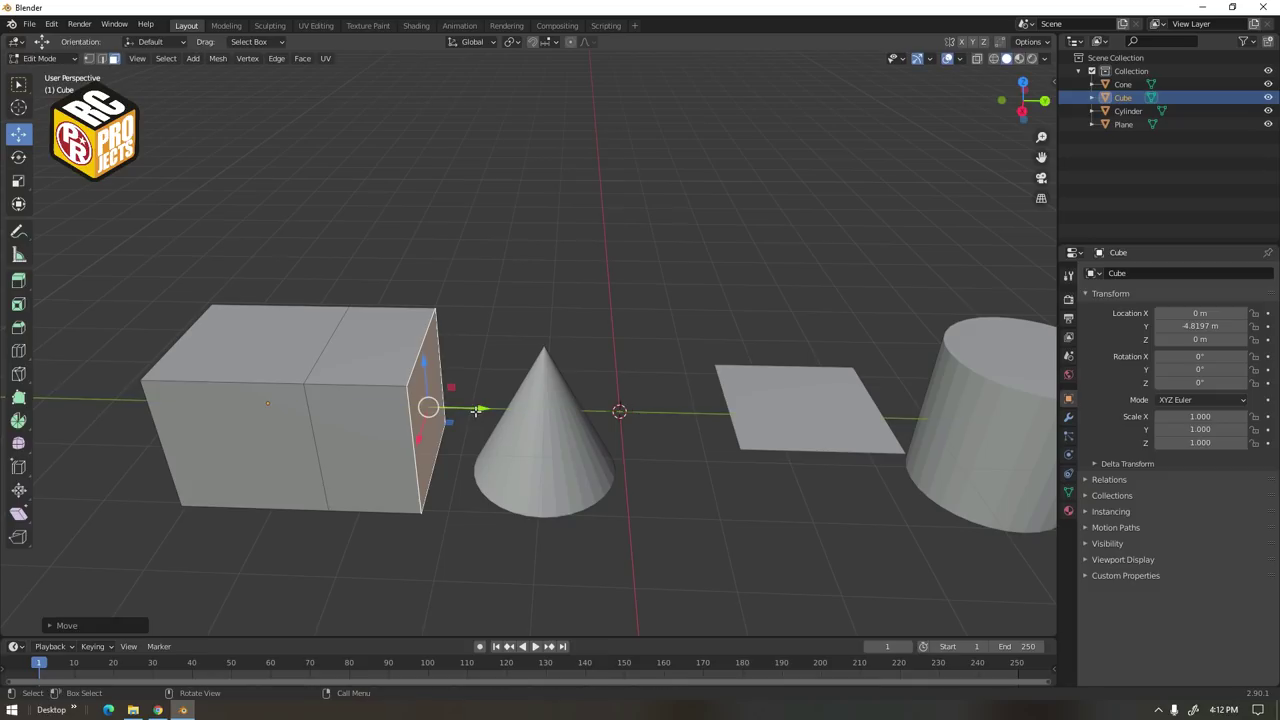
Extrude the upper face of the cube's added section and raise it along the Z axis
{"action": "left_click", "coordinate": [395, 346]}
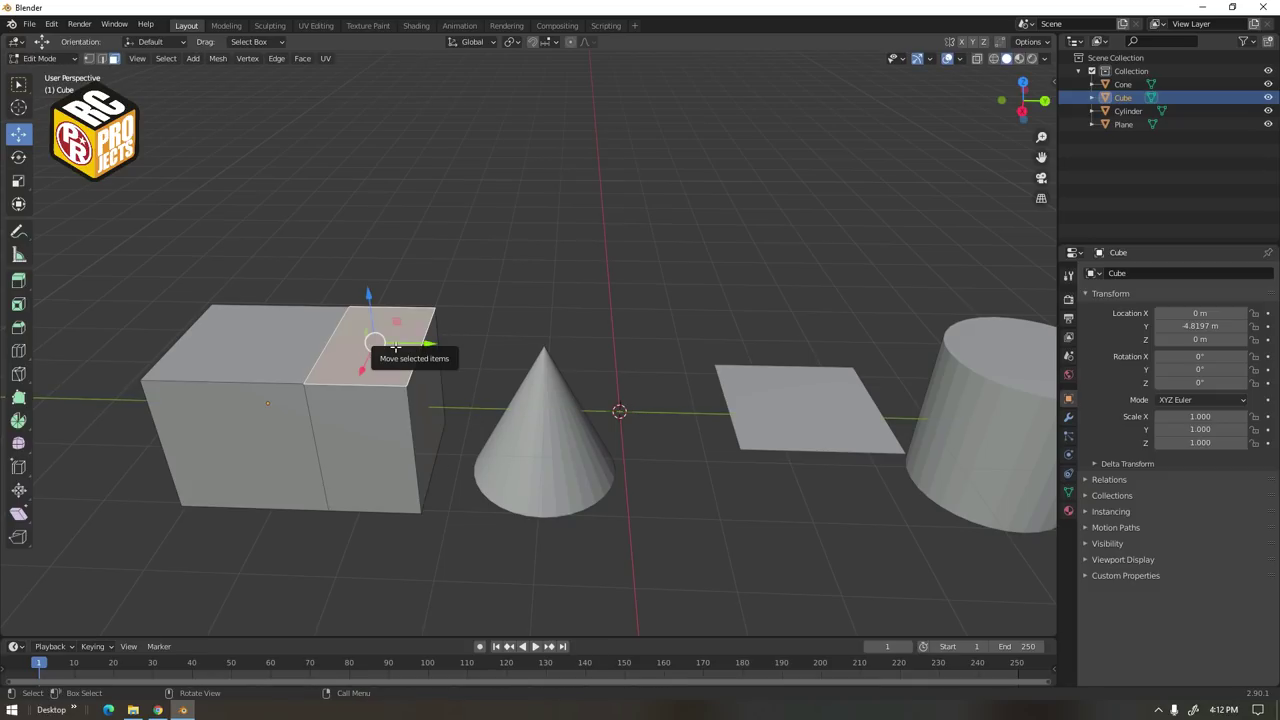
{"action": "key", "text": "e"}
{"action": "left_click", "coordinate": [395, 346]}
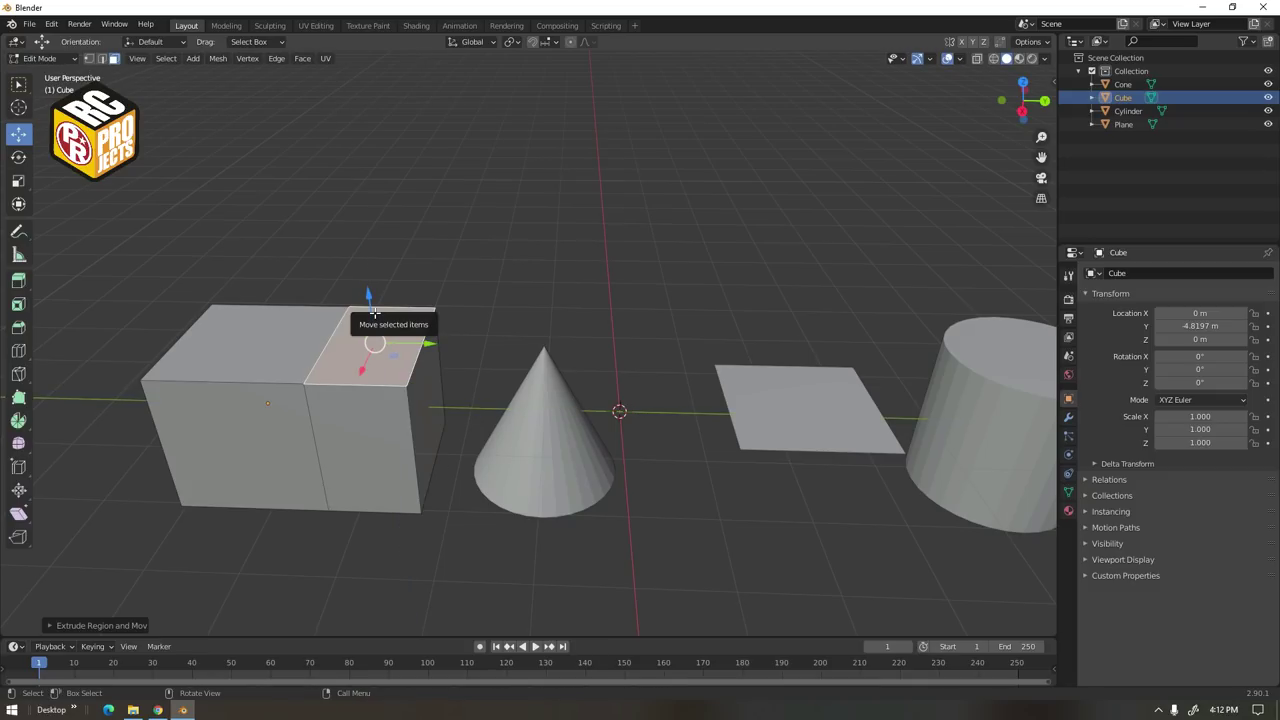
{"action": "left_click_drag", "start_coordinate": [370, 312], "coordinate": [366, 240]}
{"action": "middle_click_drag", "start_coordinate": [518, 284], "coordinate": [371, 291]}
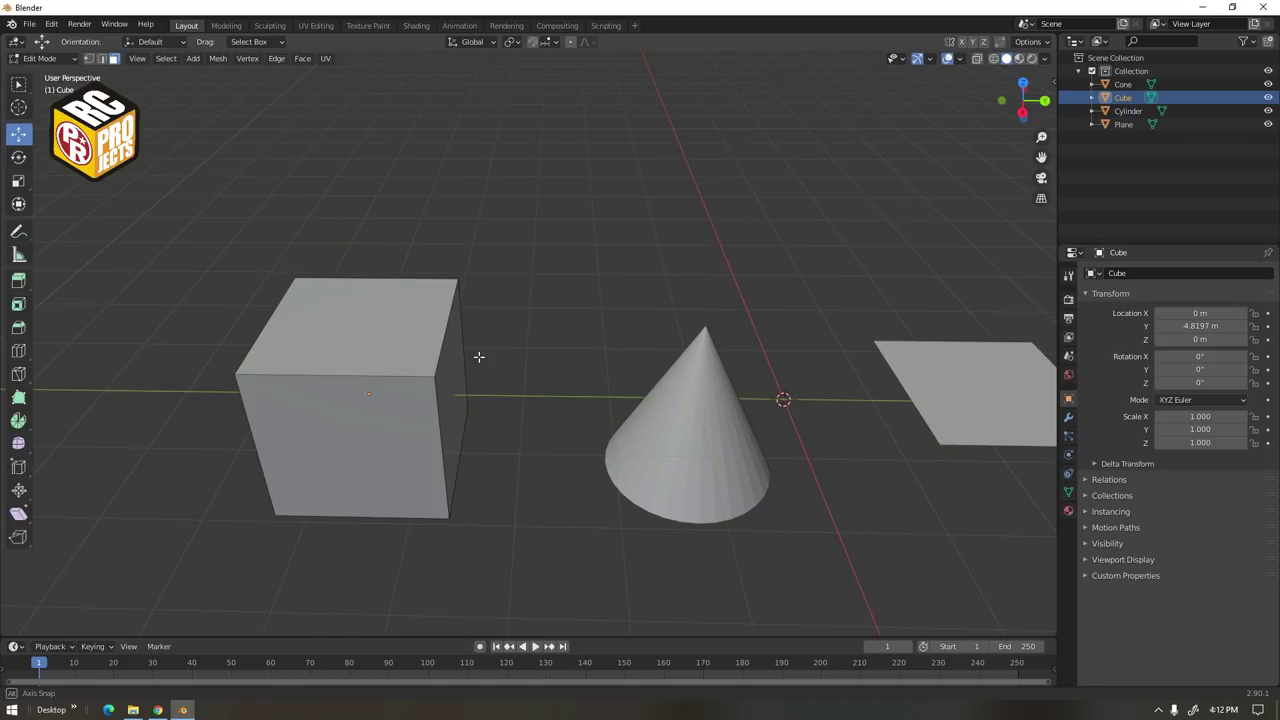
Delete the cube's side face that faces the cone, using the Faces option
{"action": "middle_click_drag", "start_coordinate": [480, 357], "coordinate": [464, 378]}
{"action": "left_click", "coordinate": [464, 386]}
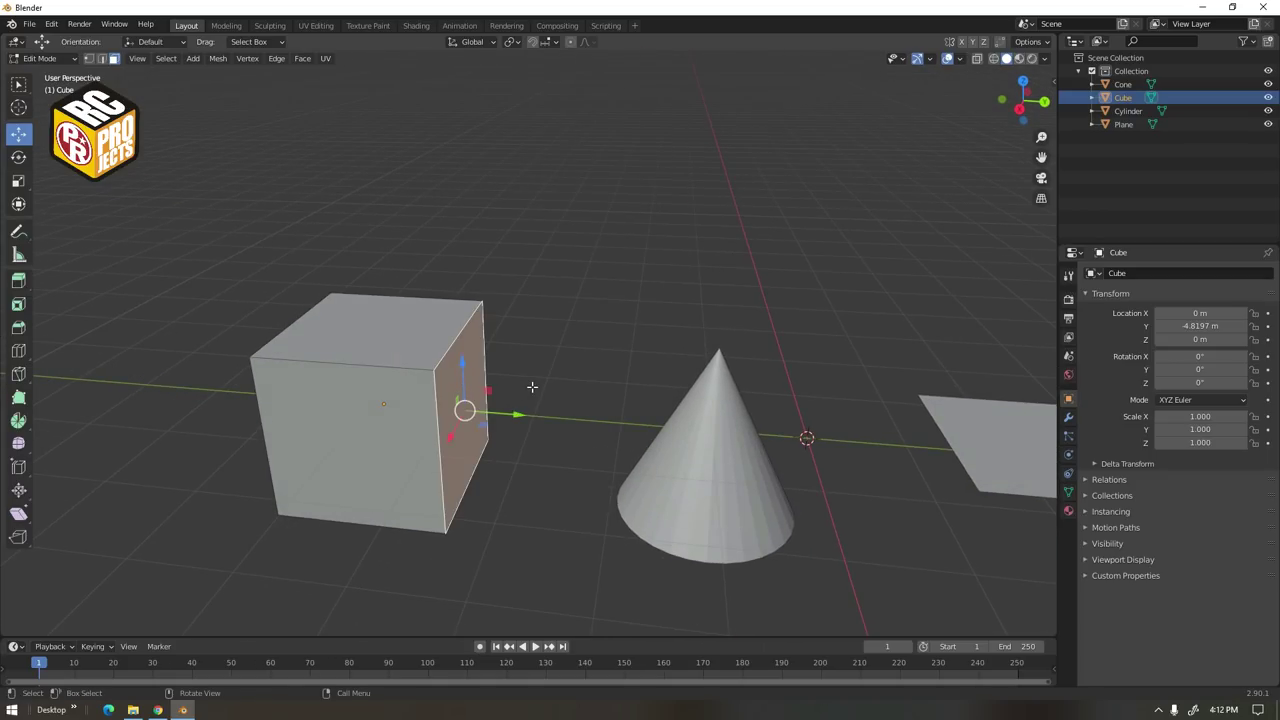
{"action": "key", "text": "x"}
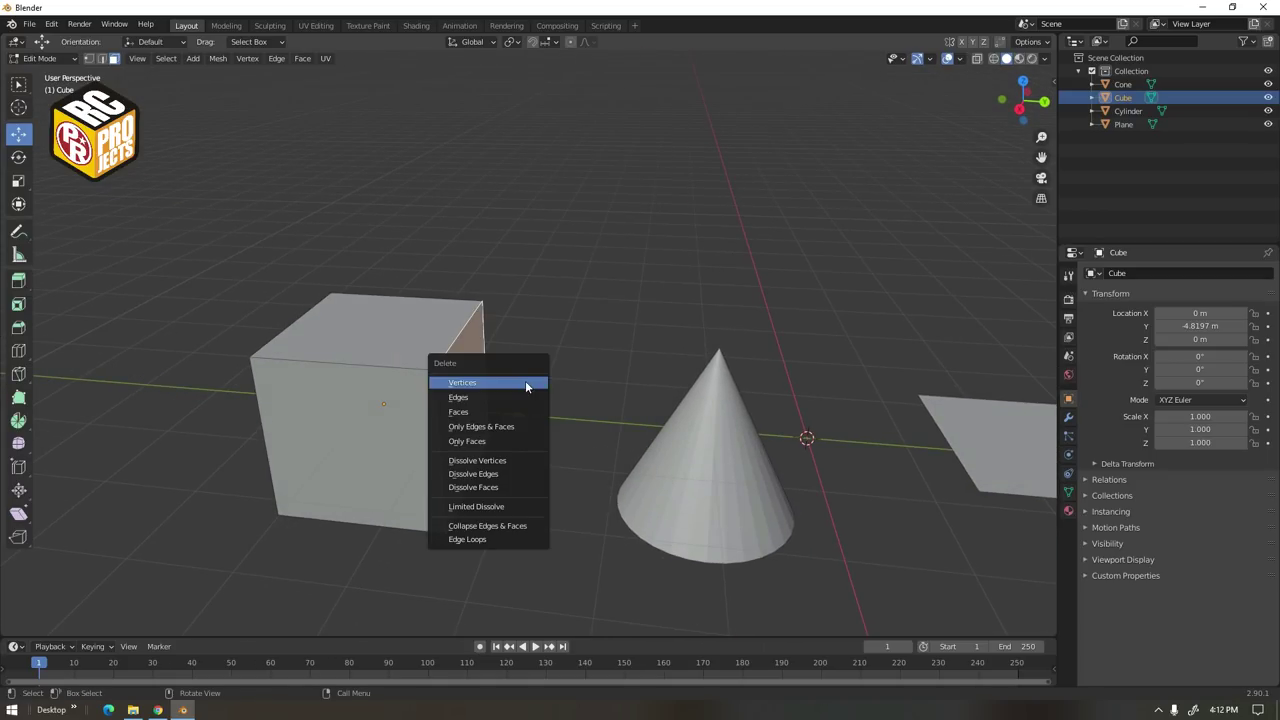
{"action": "left_click", "coordinate": [520, 411]}
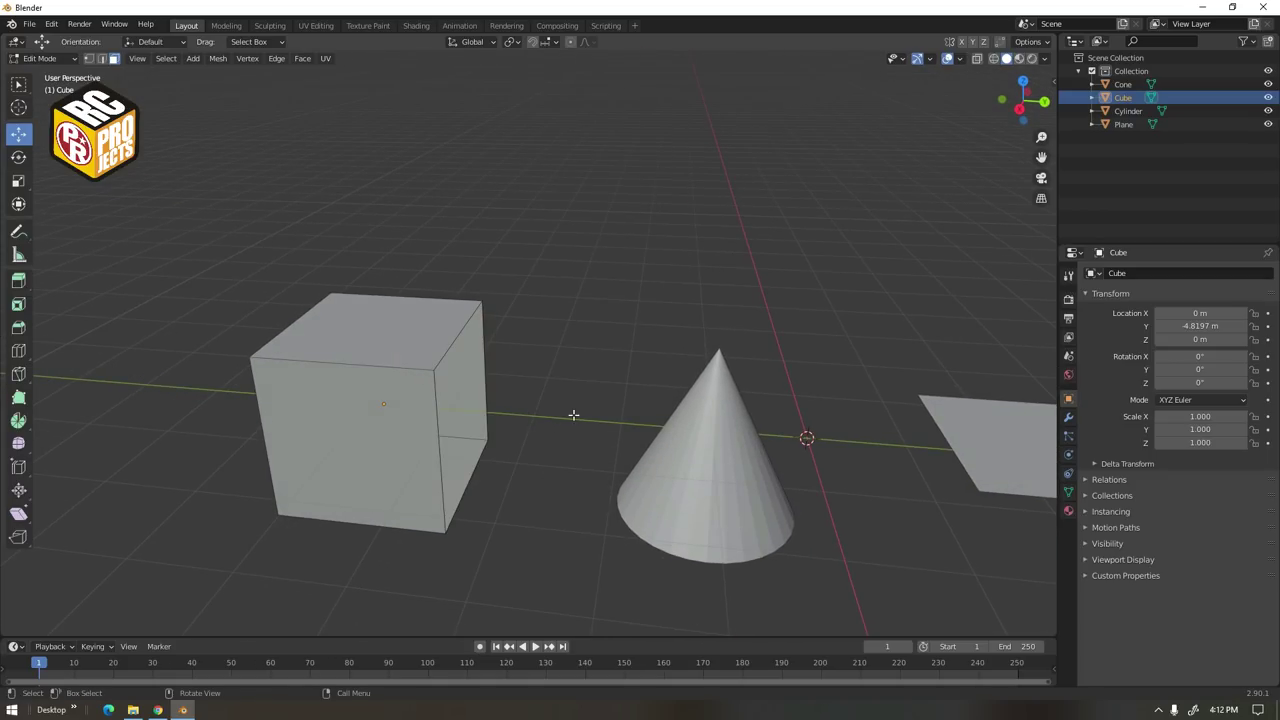
Select the four edges around the cube's open side and try extruding them along the Y axis
{"action": "left_click", "coordinate": [490, 356], "text": "shift"}
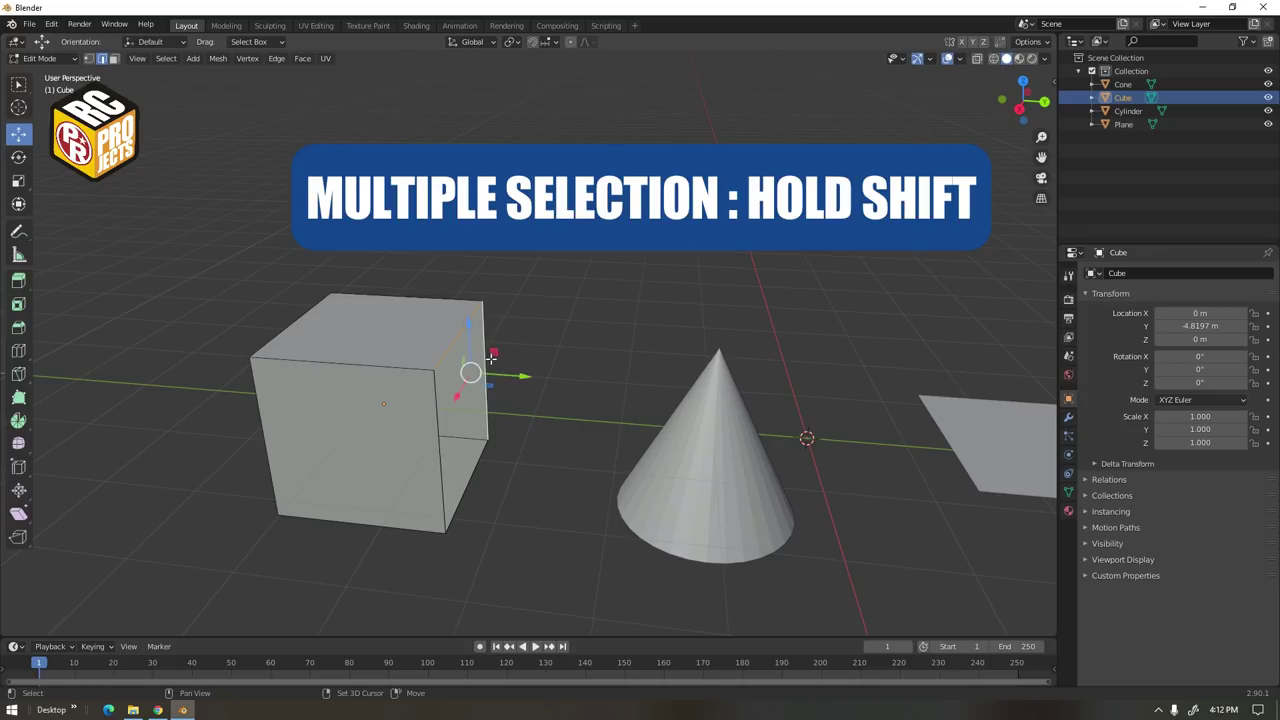
{"action": "left_click", "coordinate": [469, 484], "text": "shift"}
{"action": "left_click", "coordinate": [446, 478], "text": "shift"}
{"action": "key", "text": "e"}
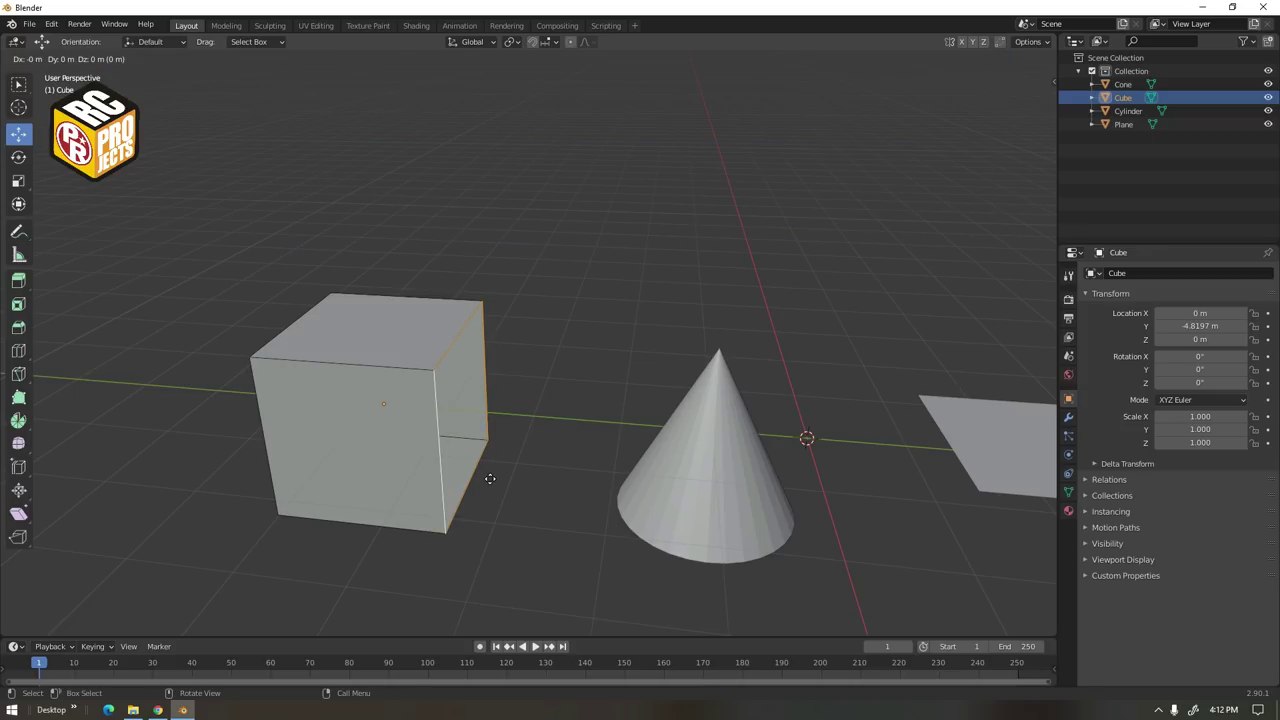
{"action": "right_click", "coordinate": [490, 478]}
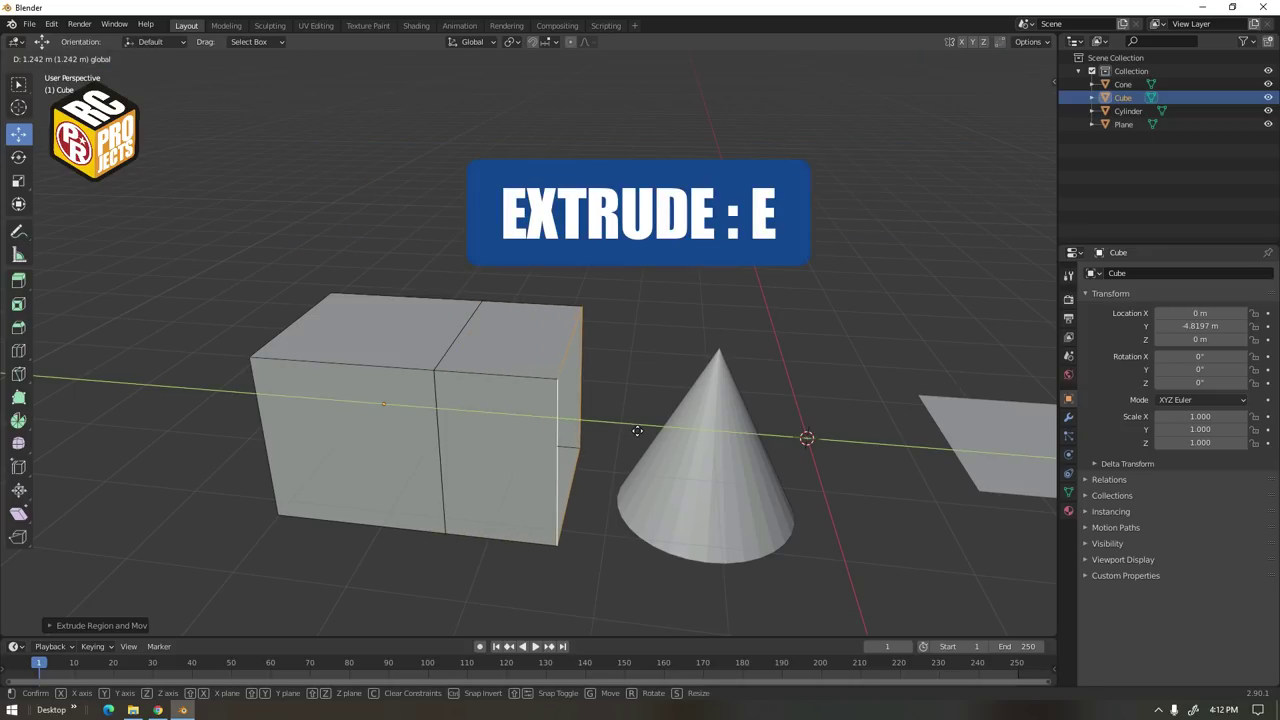
{"action": "middle_click_drag", "start_coordinate": [560, 420], "coordinate": [595, 383]}
{"action": "left_click", "coordinate": [595, 383]}
{"action": "left_click_drag", "start_coordinate": [595, 382], "coordinate": [533, 373]}
{"action": "key", "text": "ctrl+z"}
{"action": "key", "text": "ctrl+z"}
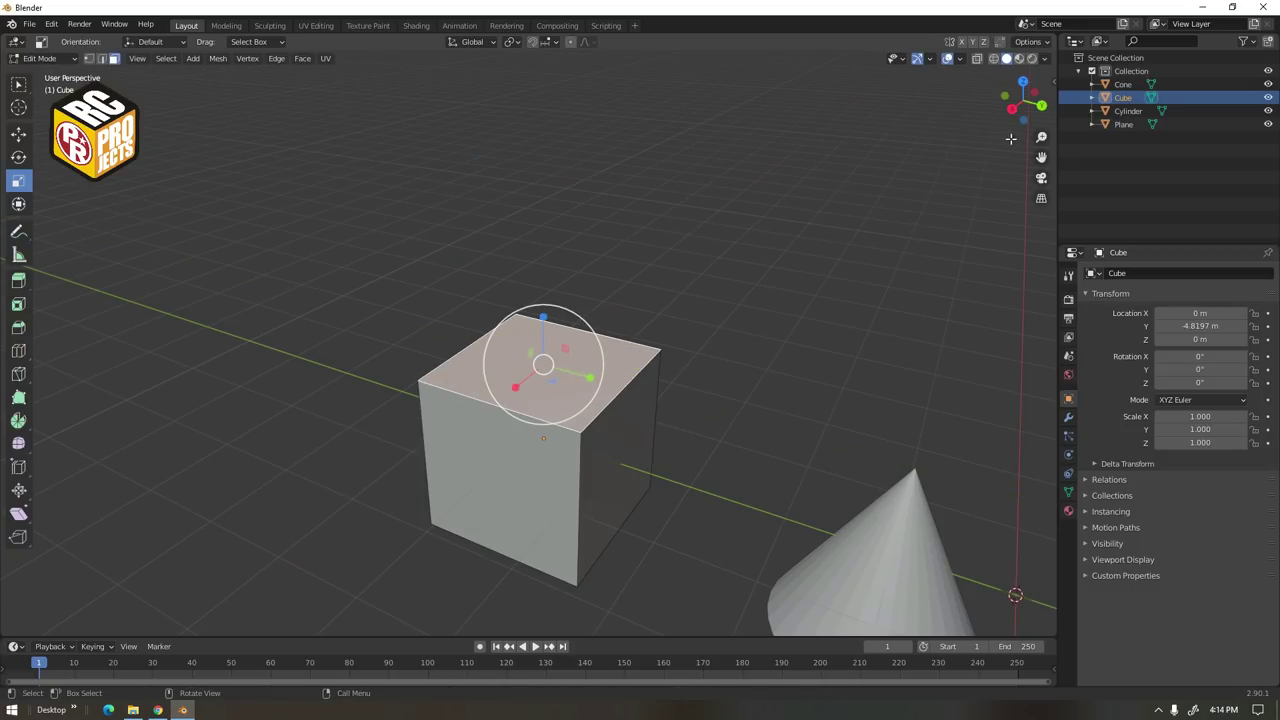
Try scaling the cube's upper face down to about 0.43 in the top view, and again uniformly to about 0.42
{"action": "left_click", "coordinate": [1040, 106]}
{"action": "left_click", "coordinate": [1026, 86]}
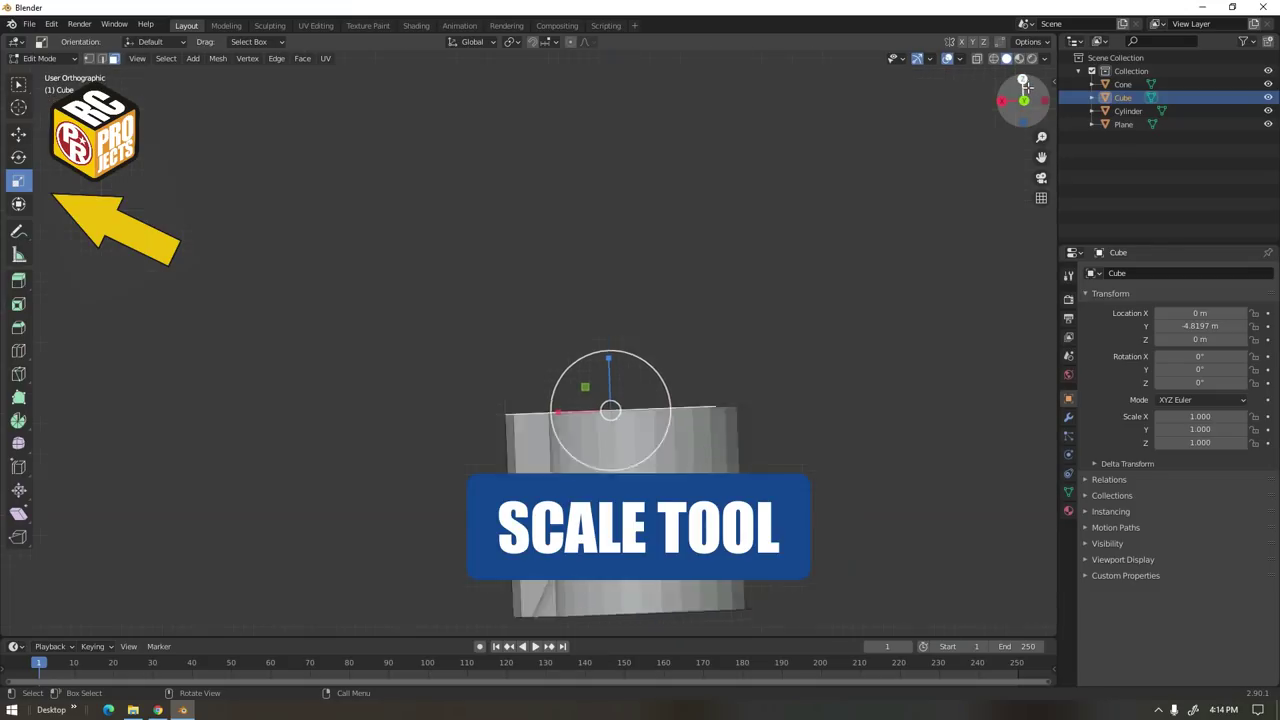
{"action": "left_click", "coordinate": [1023, 83]}
{"action": "left_click_drag", "start_coordinate": [477, 354], "coordinate": [463, 371]}
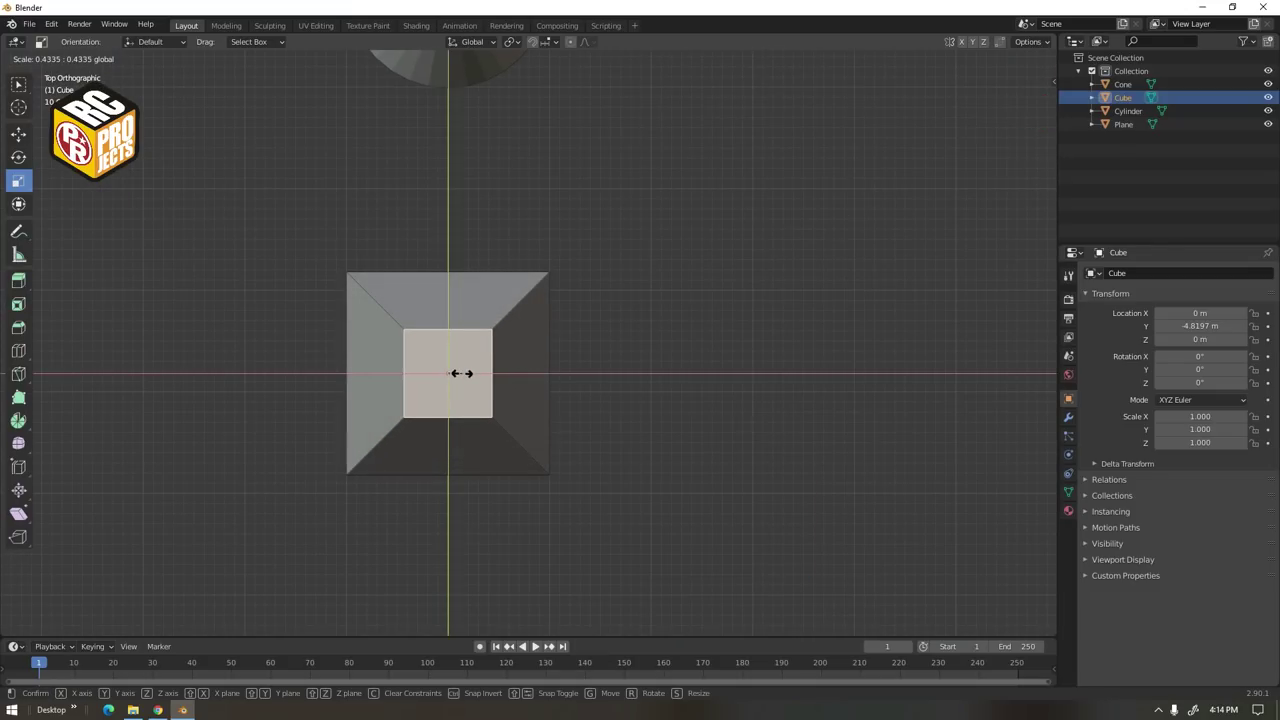
{"action": "middle_click_drag", "start_coordinate": [463, 371], "coordinate": [434, 354]}
{"action": "key", "text": "ctrl+z"}
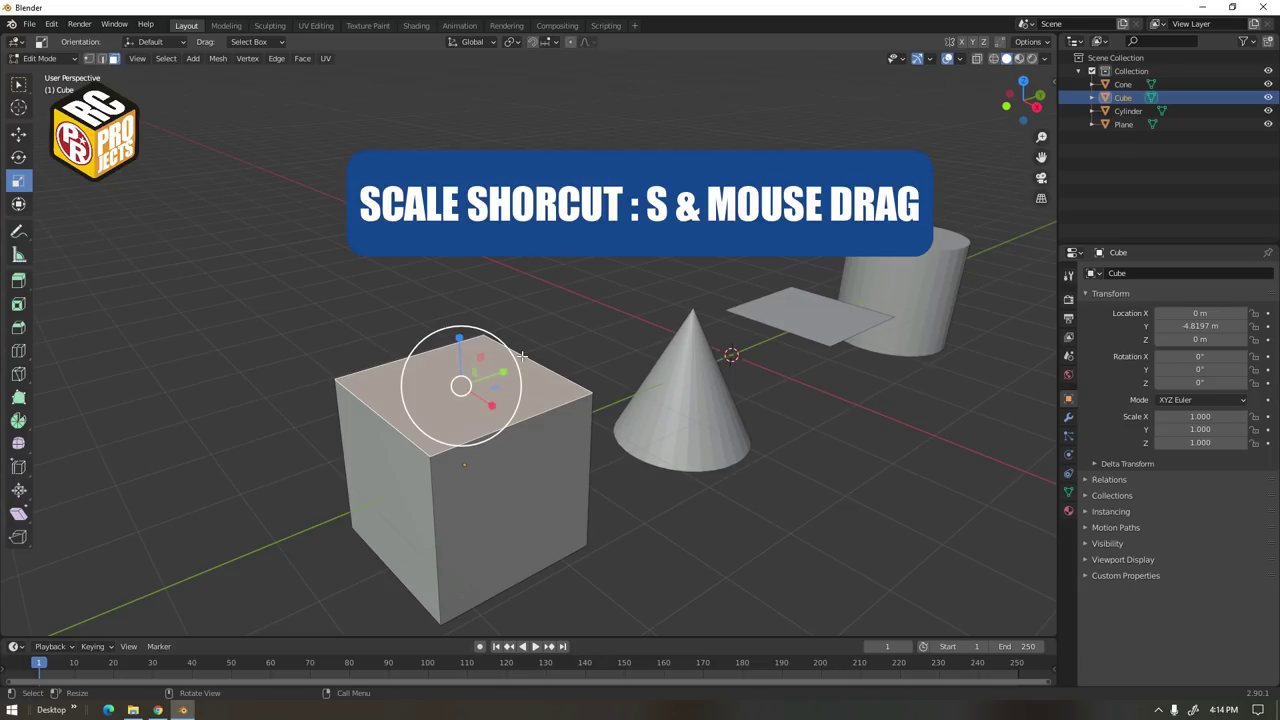
{"action": "key", "text": "s"}
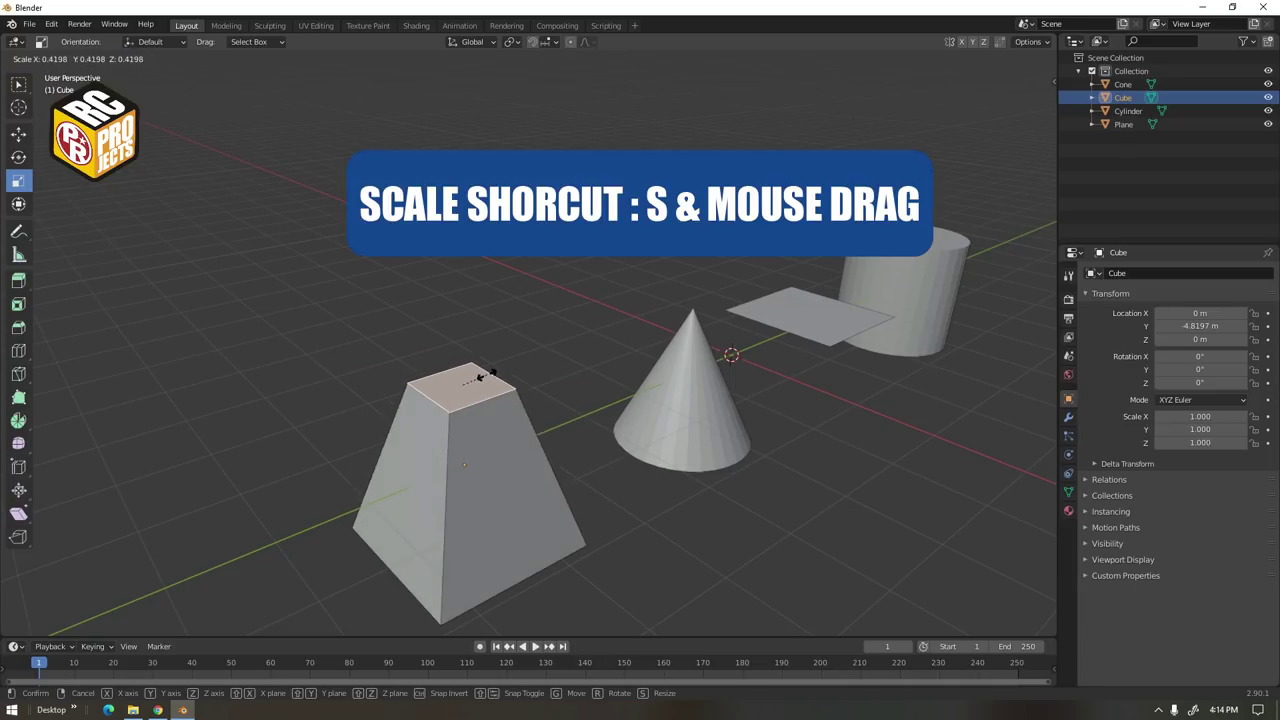
{"action": "left_click", "coordinate": [477, 378]}
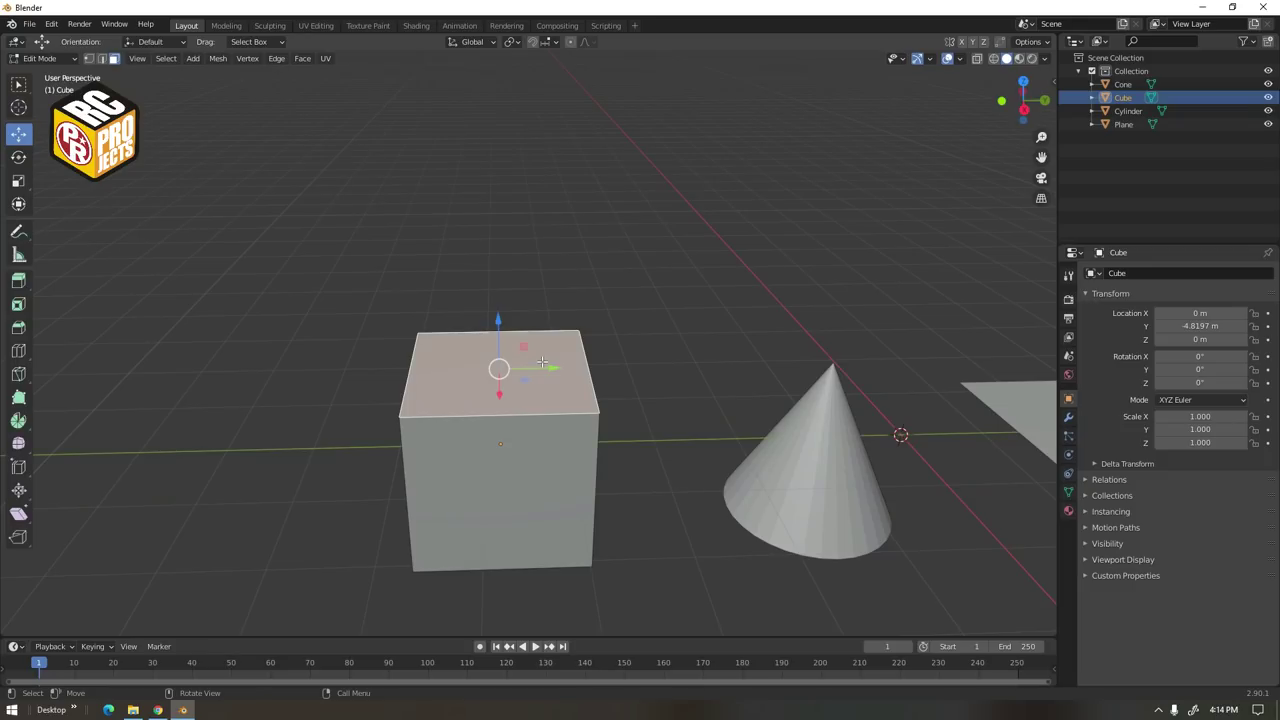
Return to Object Mode and set the cube's X, Y and Z dimensions to 1 m each
{"action": "key", "text": "Tab"}
{"action": "middle_click_drag", "start_coordinate": [557, 371], "coordinate": [630, 360]}
{"action": "left_click_drag", "start_coordinate": [1060, 87], "coordinate": [907, 92]}
{"action": "left_click", "coordinate": [990, 287]}
{"action": "type", "text": "1"}
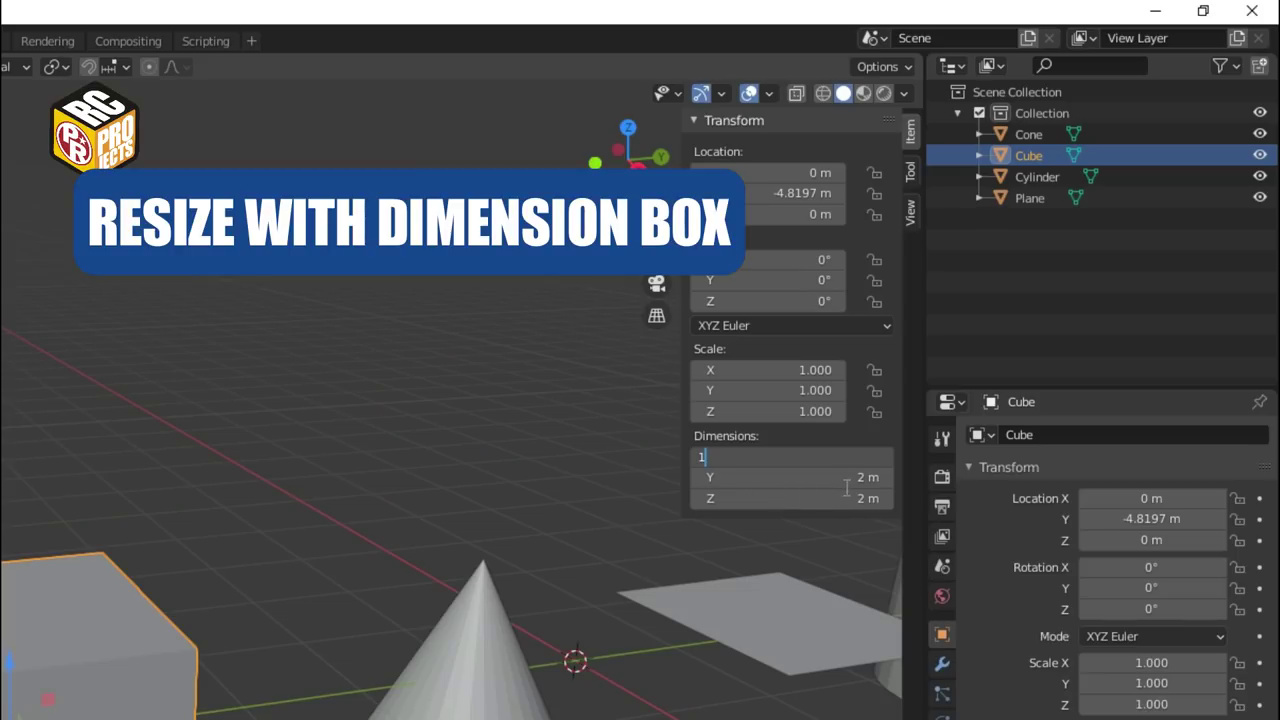
{"action": "key", "text": "Return"}
{"action": "left_click", "coordinate": [1022, 300]}
{"action": "type", "text": "1"}
{"action": "key", "text": "Return"}
{"action": "left_click", "coordinate": [872, 498]}
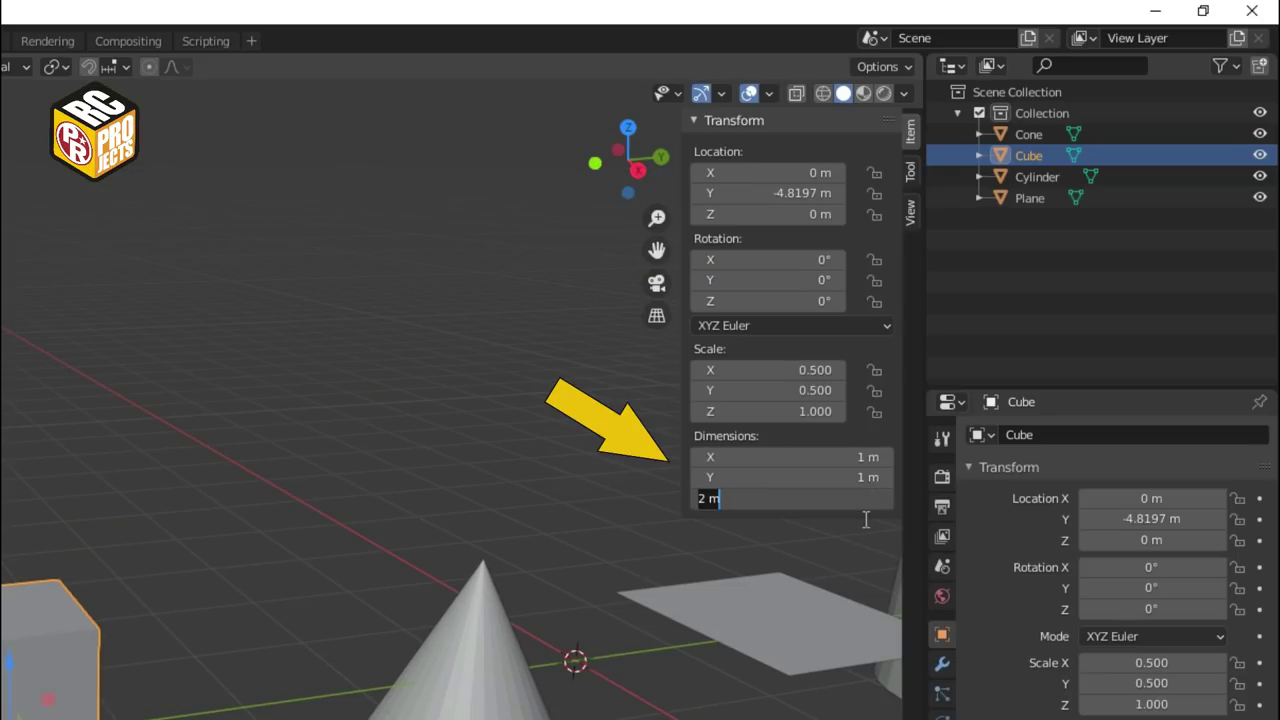
{"action": "type", "text": "1"}
{"action": "key", "text": "Return"}
{"action": "middle_click_drag", "start_coordinate": [238, 603], "coordinate": [329, 625]}
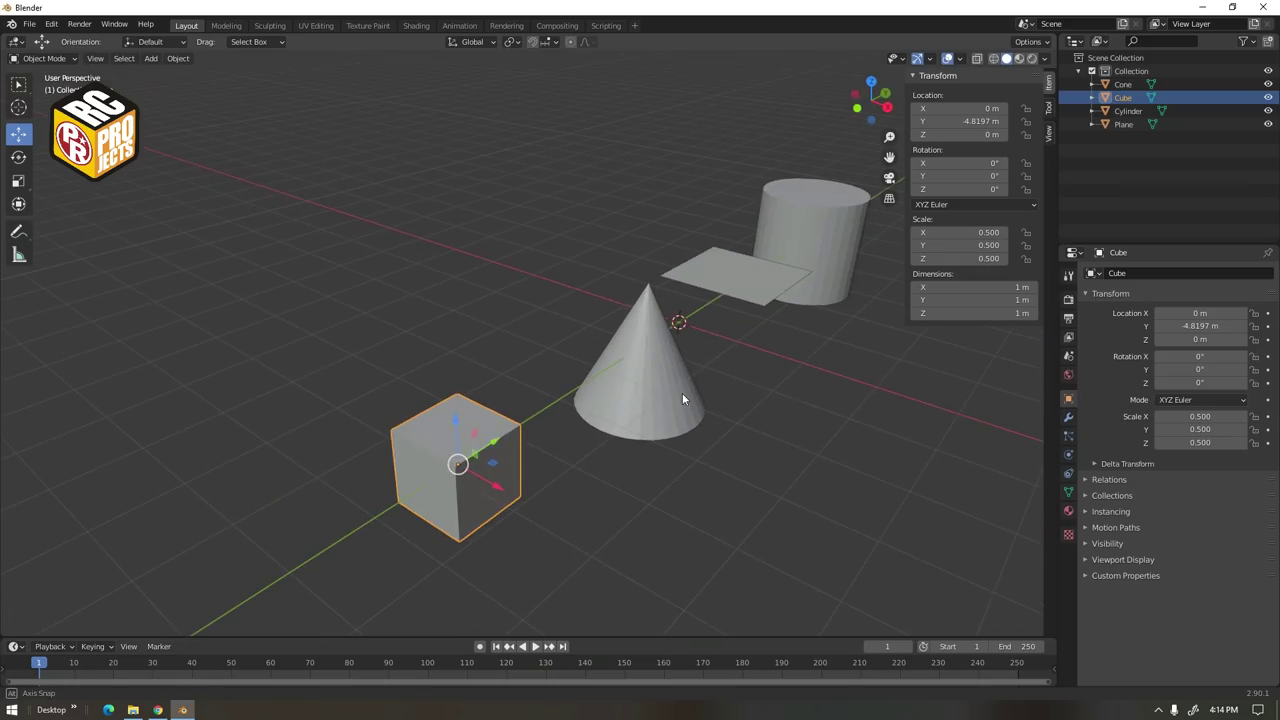
Add a cube mesh to the zenith.blend scene with the aircraft reference images and enter Edit Mode in the right view
{"action": "left_click", "coordinate": [108, 676]}
{"action": "left_click", "coordinate": [18, 694]}
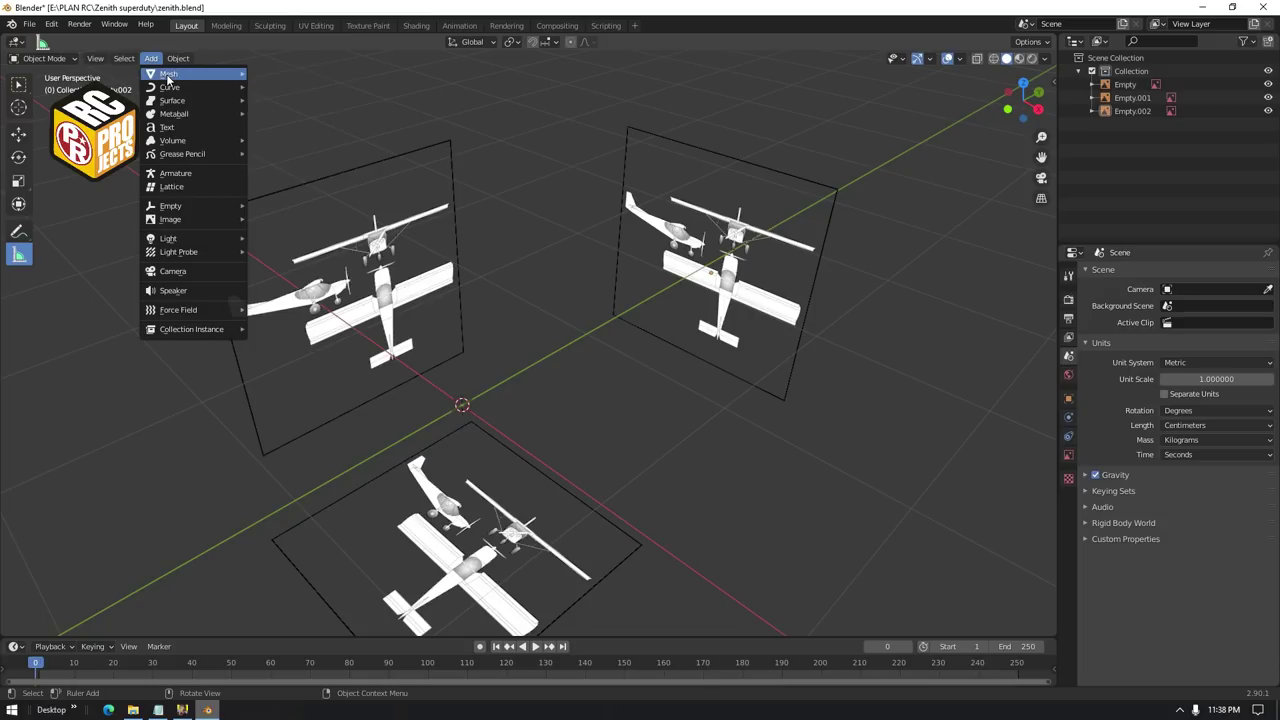
{"action": "mouse_move", "coordinate": [168, 74]}
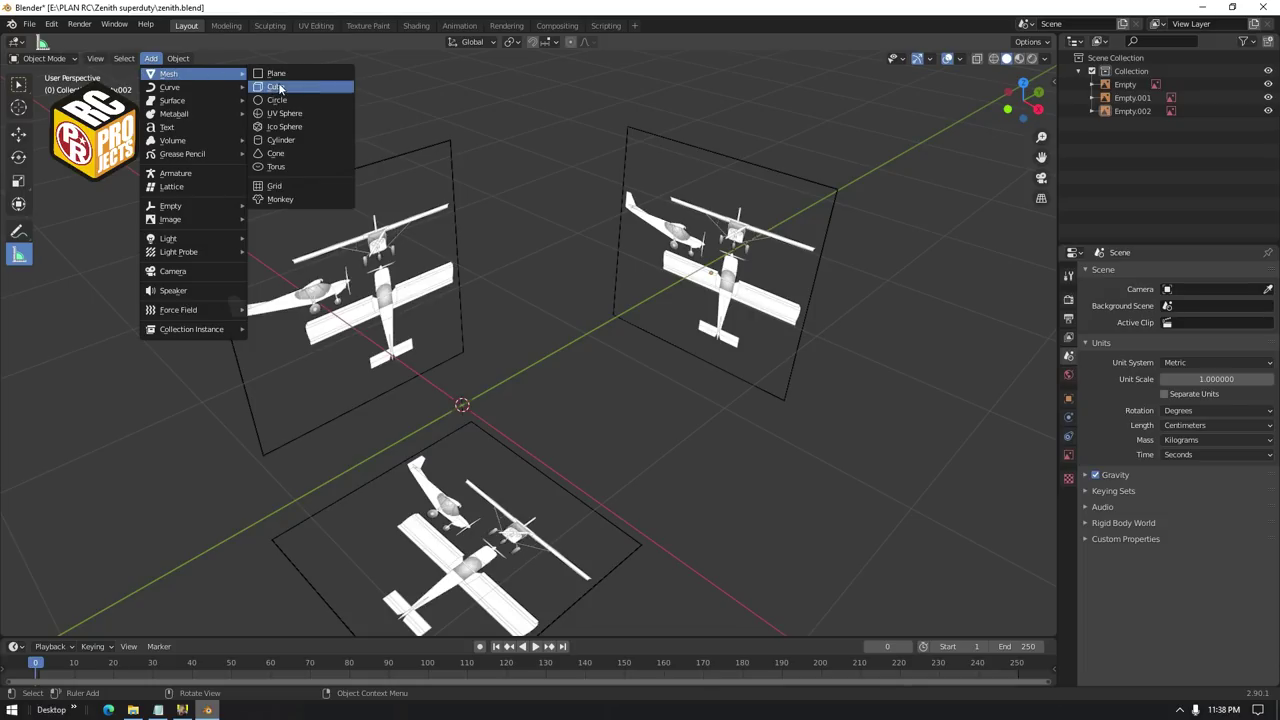
{"action": "left_click", "coordinate": [277, 87]}
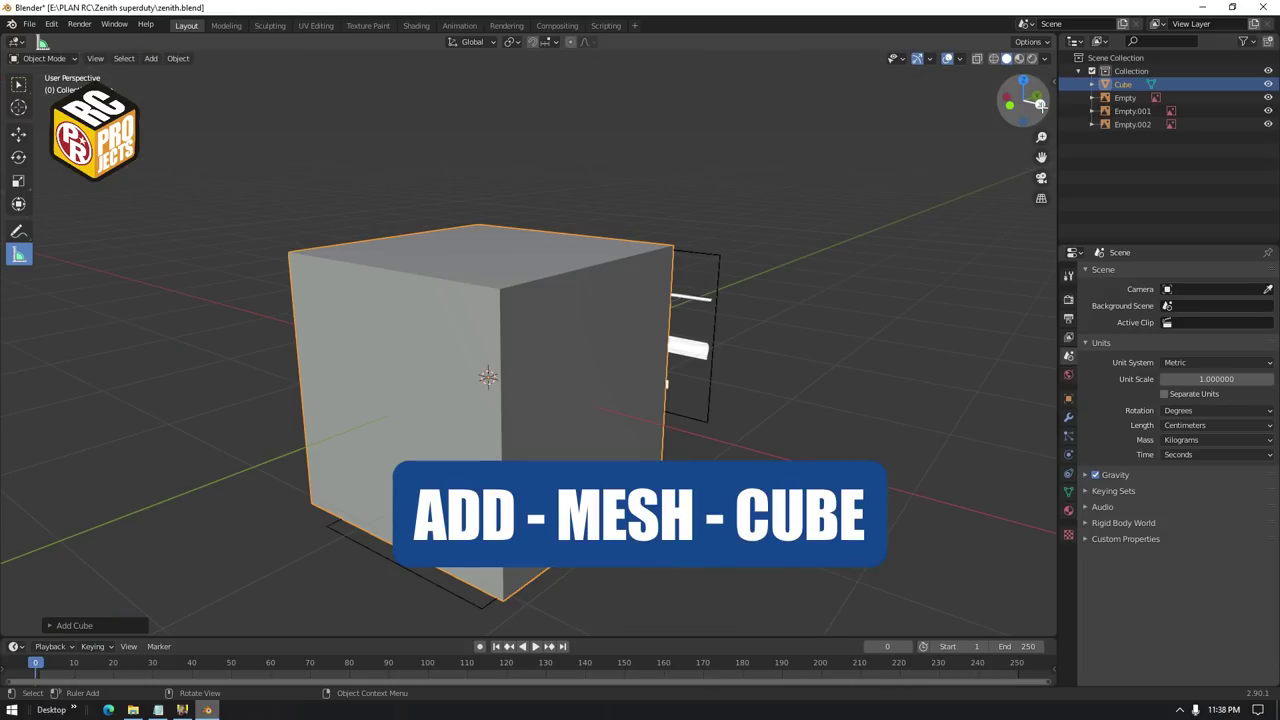
{"action": "left_click", "coordinate": [1040, 104]}
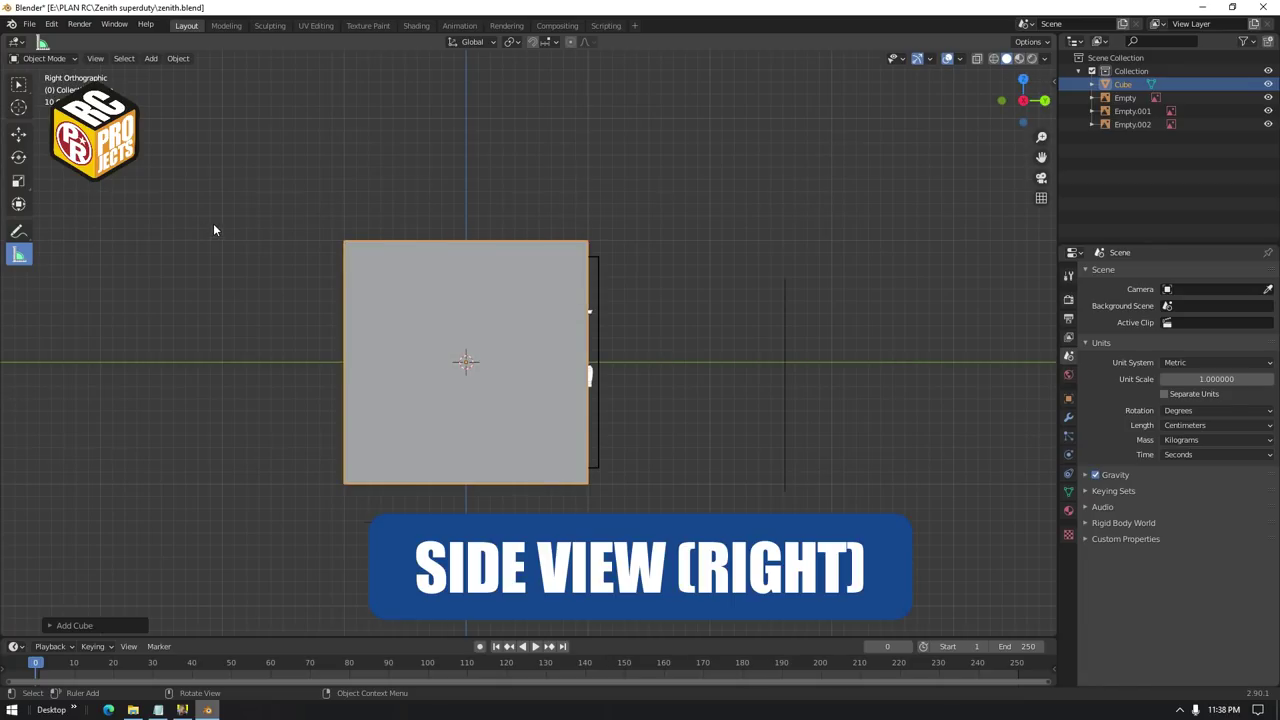
{"action": "key", "text": "Tab"}
{"action": "key", "text": "Tab"}
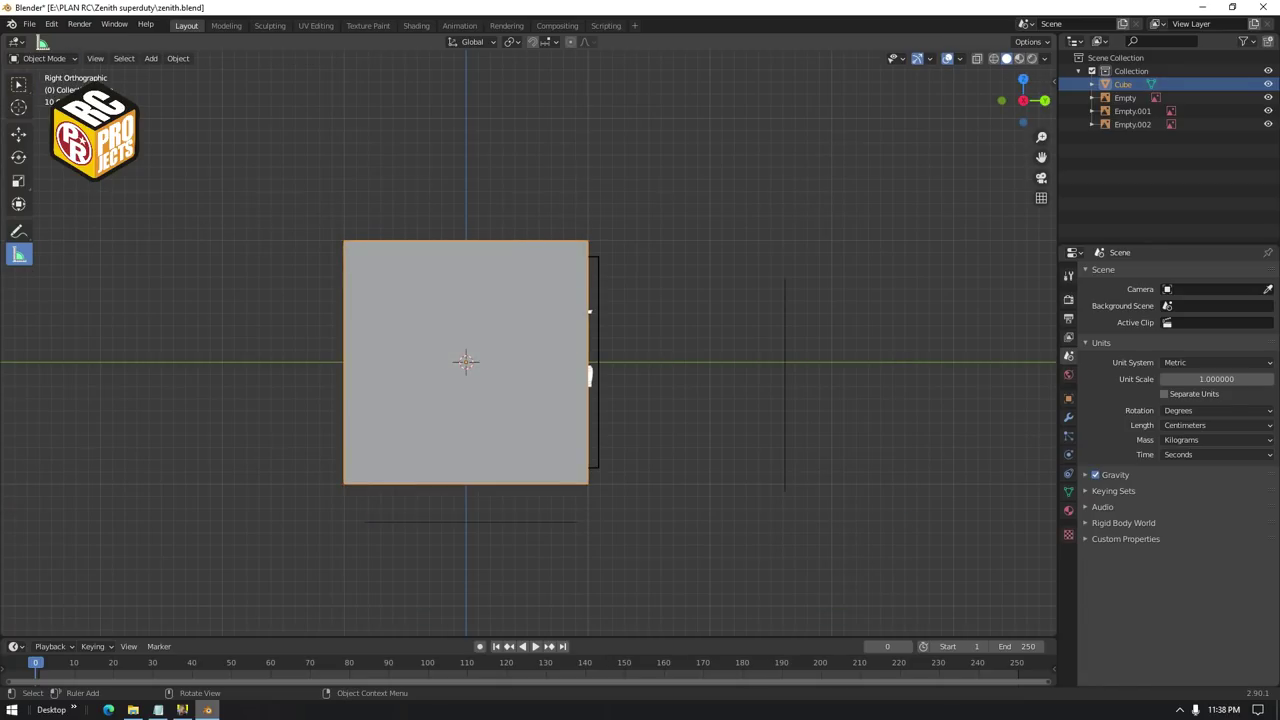
{"action": "key", "text": "Tab"}
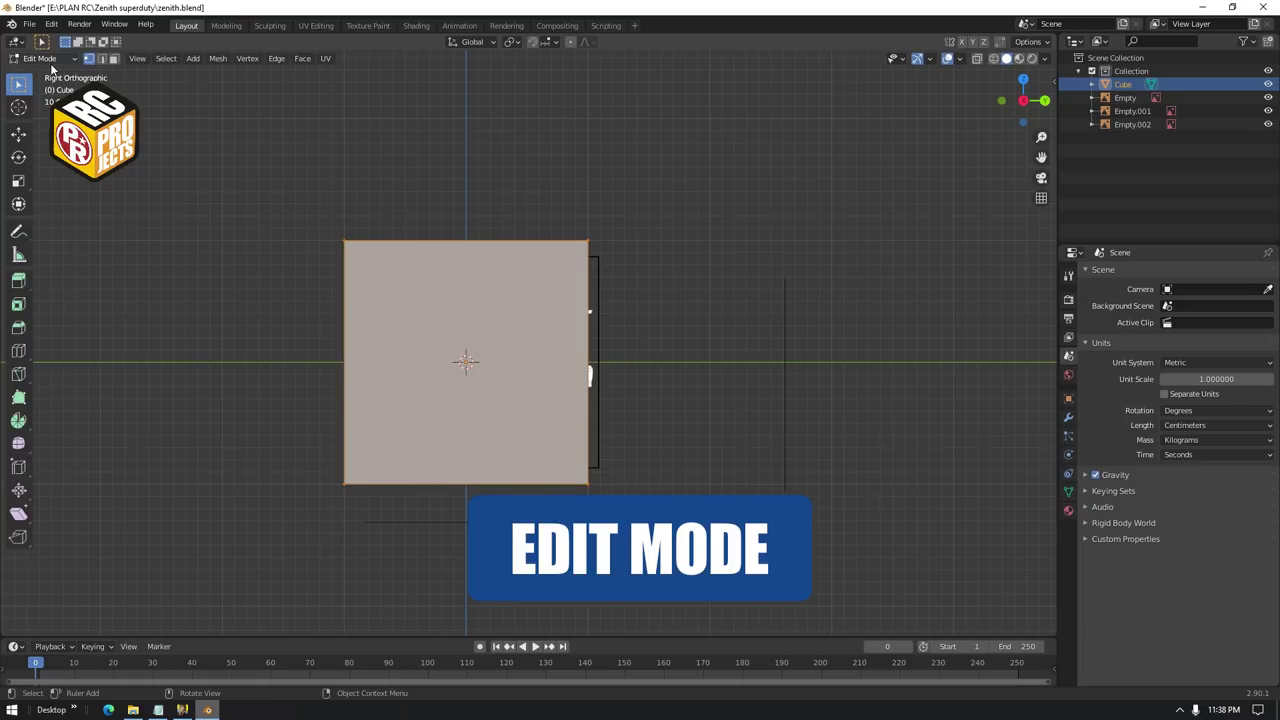
Try lowering the cube's box-selected upper vertices along the Z axis in the right view
{"action": "key", "text": "alt+a"}
{"action": "left_click_drag", "start_coordinate": [650, 203], "coordinate": [262, 284]}
{"action": "left_click", "coordinate": [20, 137]}
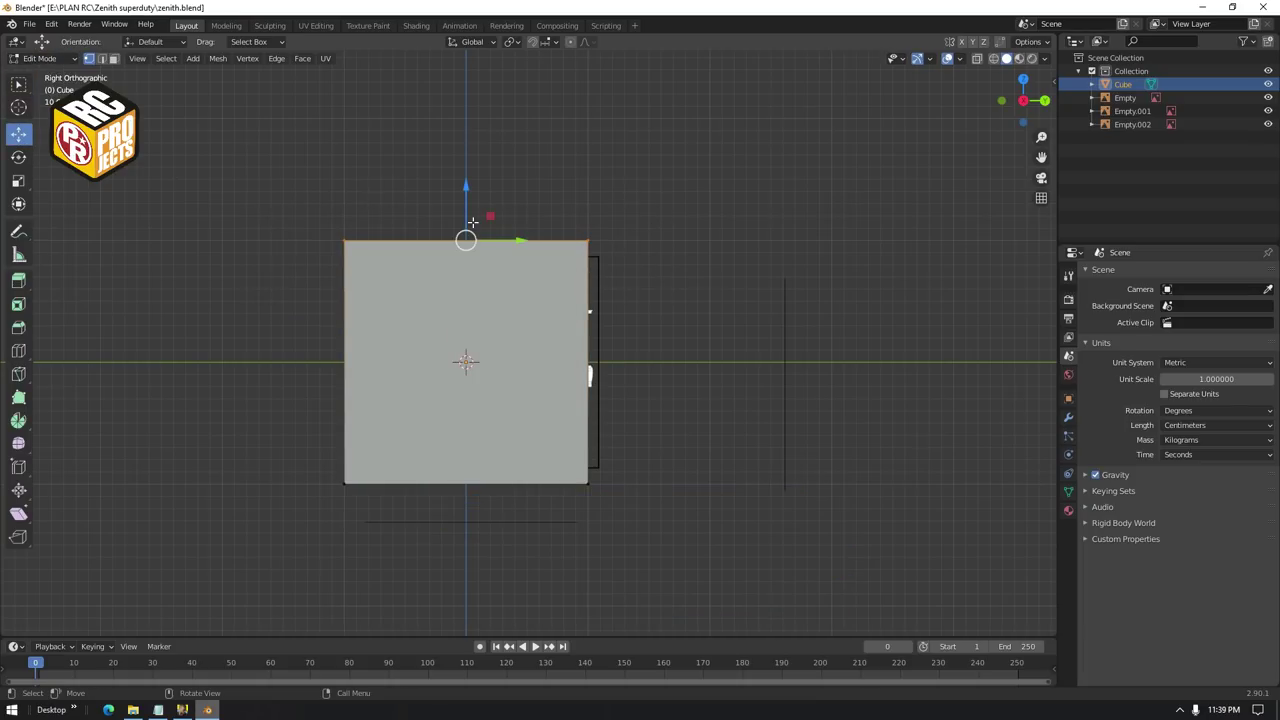
{"action": "left_click_drag", "start_coordinate": [472, 219], "coordinate": [418, 281]}
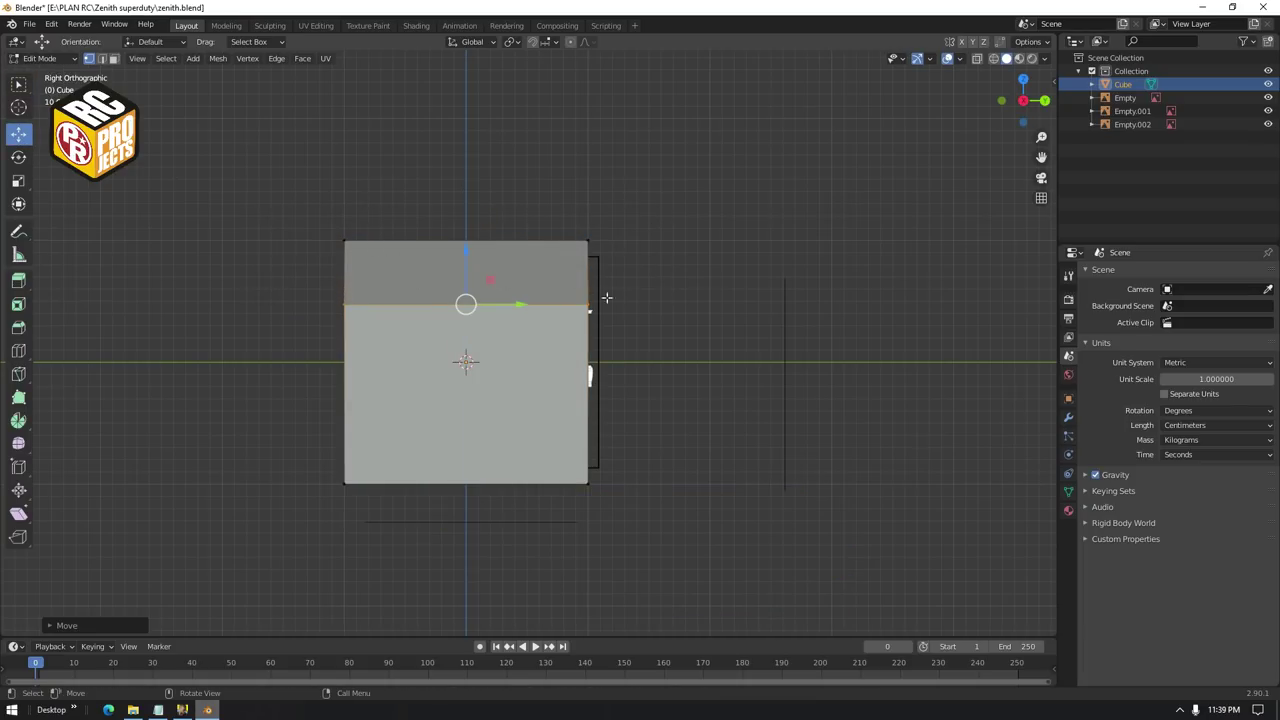
{"action": "middle_click_drag", "start_coordinate": [606, 297], "coordinate": [795, 343]}
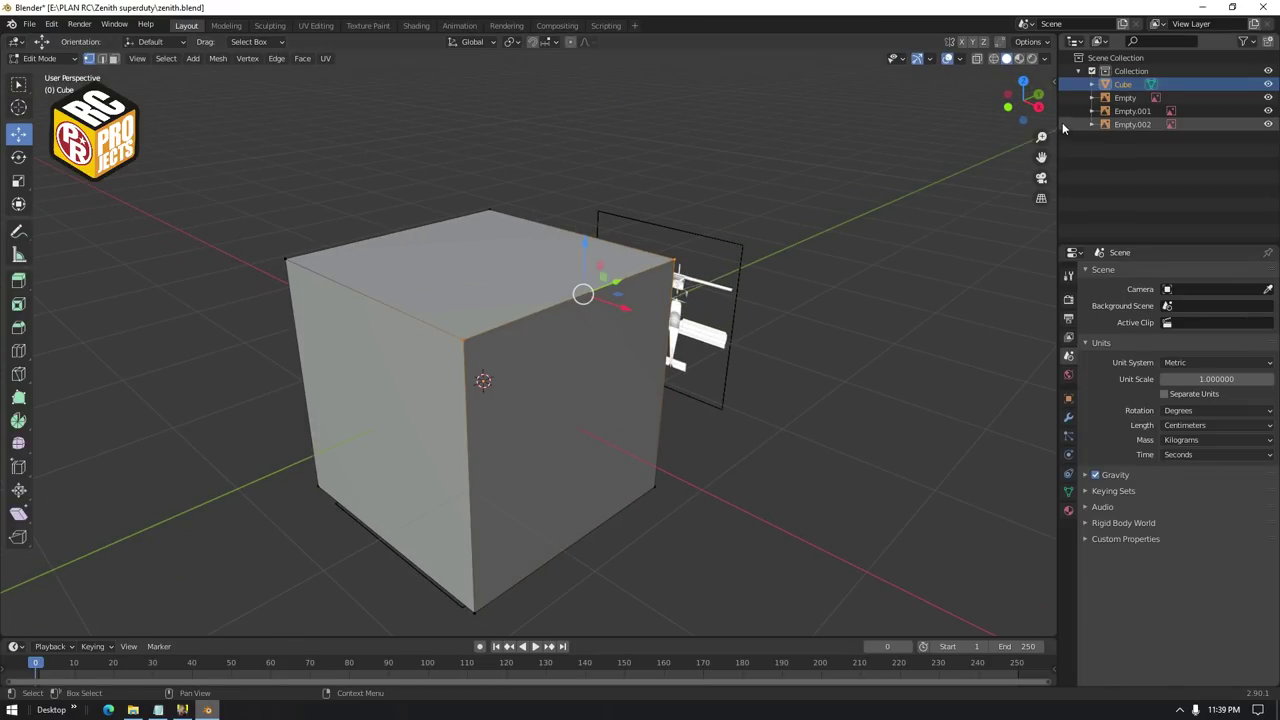
Turn on see-through display in the right view and lower the cube's upper vertices to the top line of the fuselage
{"action": "left_click", "coordinate": [1039, 105]}
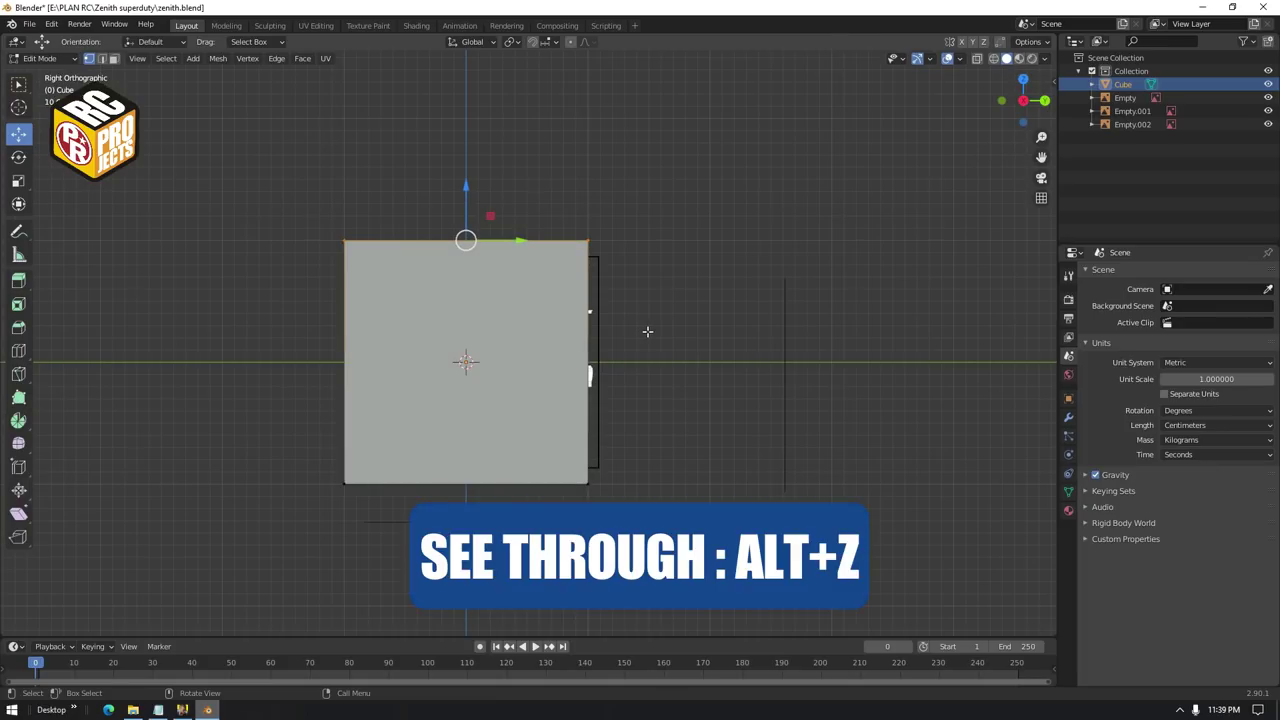
{"action": "key", "text": "alt+z"}
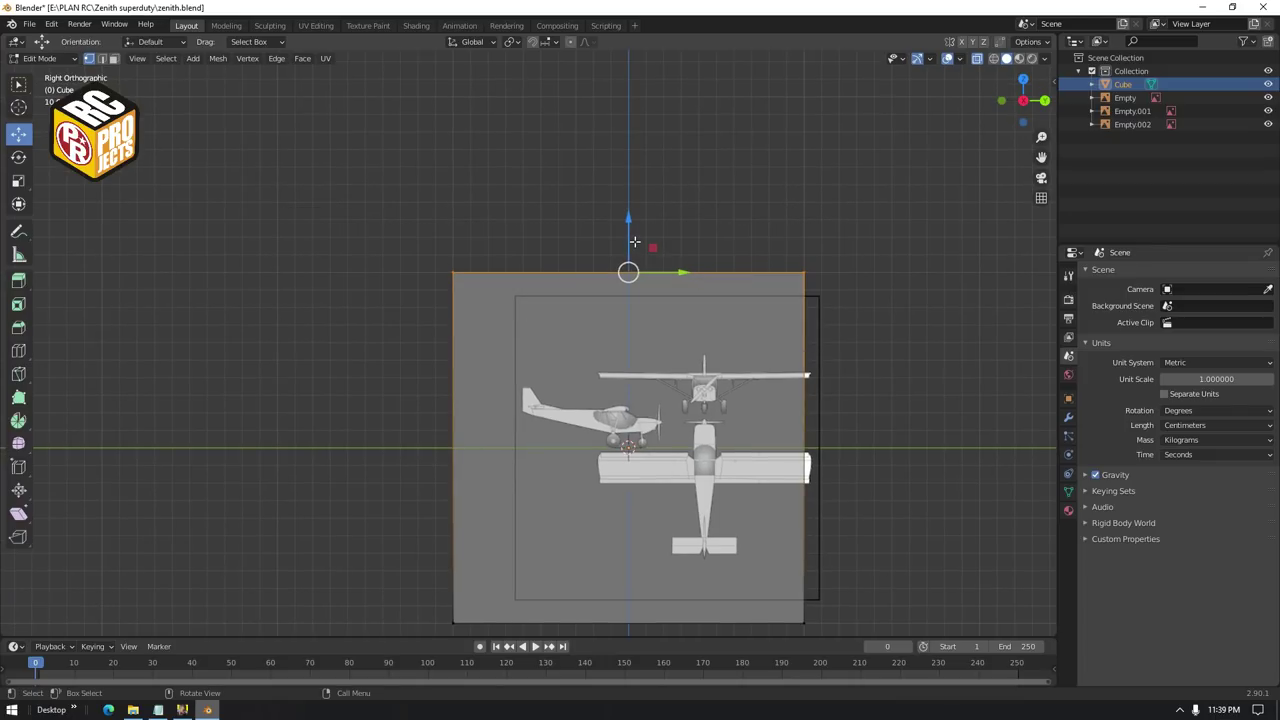
{"action": "left_click_drag", "start_coordinate": [633, 254], "coordinate": [634, 386]}
Select the cube's lower vertices and raise them along the Z axis to the underside of the side-view fuselage
{"action": "middle_click_drag", "start_coordinate": [540, 510], "coordinate": [498, 366], "text": "shift"}
{"action": "left_click_drag", "start_coordinate": [346, 424], "coordinate": [854, 522]}
{"action": "left_click_drag", "start_coordinate": [590, 442], "coordinate": [610, 252]}
{"action": "scroll", "coordinate": [512, 323], "scroll_direction": "up", "scroll_amount": 3}
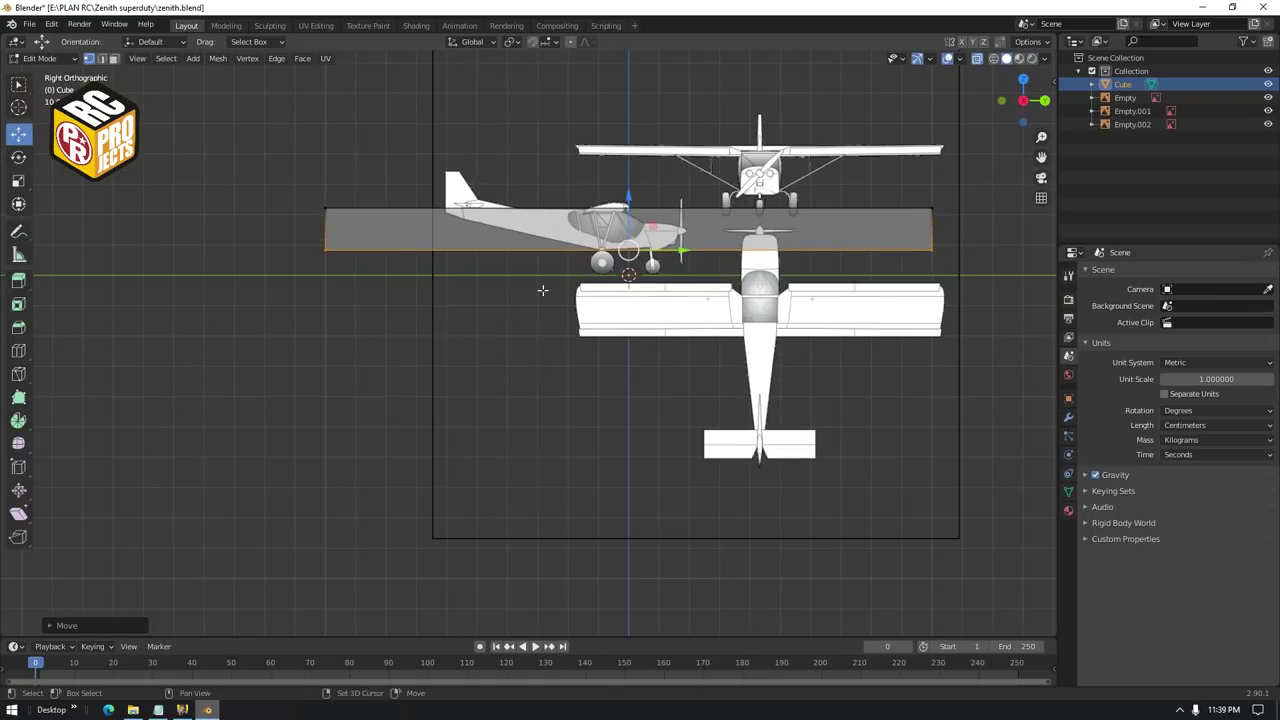
Move the box's rear-end vertices forward along the Y axis to the fuselage's tail end, just below the stabilizer
{"action": "scroll", "coordinate": [542, 290], "scroll_direction": "up", "scroll_amount": 4}
{"action": "middle_click_drag", "start_coordinate": [322, 376], "coordinate": [663, 466], "text": "shift"}
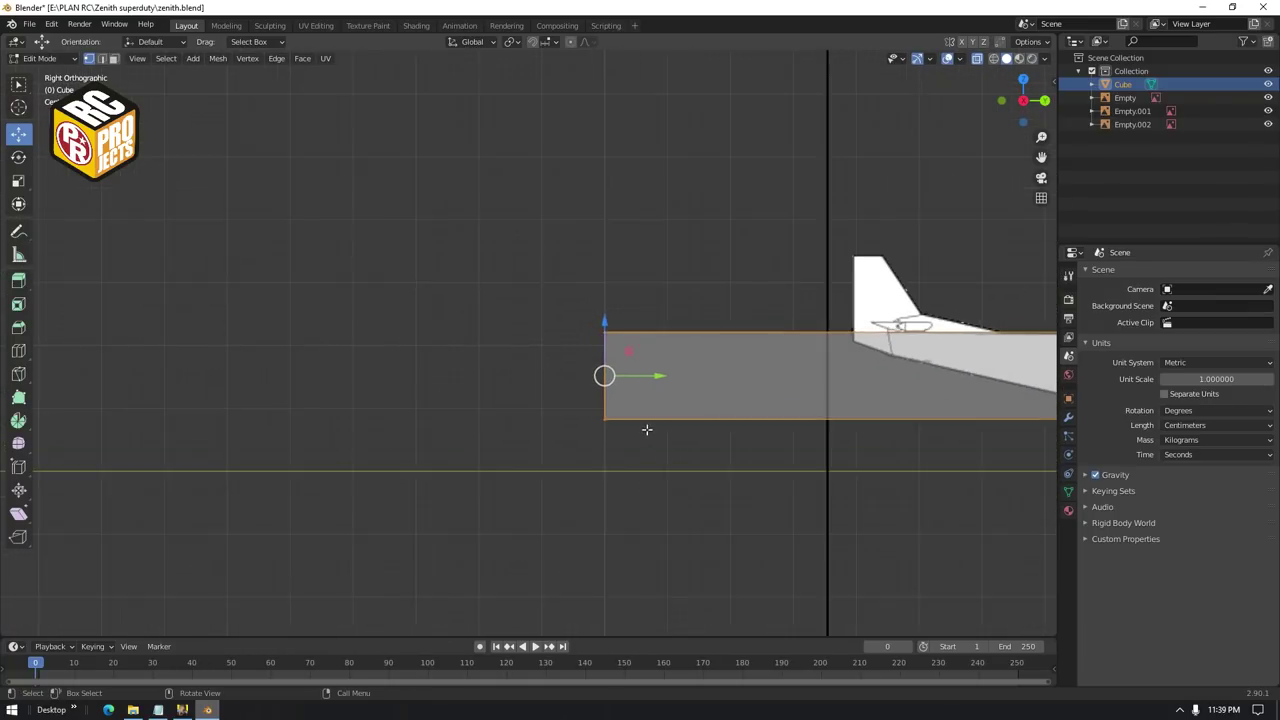
{"action": "scroll", "coordinate": [647, 430], "scroll_direction": "up", "scroll_amount": 1}
{"action": "left_click_drag", "start_coordinate": [674, 383], "coordinate": [1000, 408]}
{"action": "middle_click_drag", "start_coordinate": [911, 438], "coordinate": [214, 437], "text": "shift"}
{"action": "left_click_drag", "start_coordinate": [293, 386], "coordinate": [310, 391]}
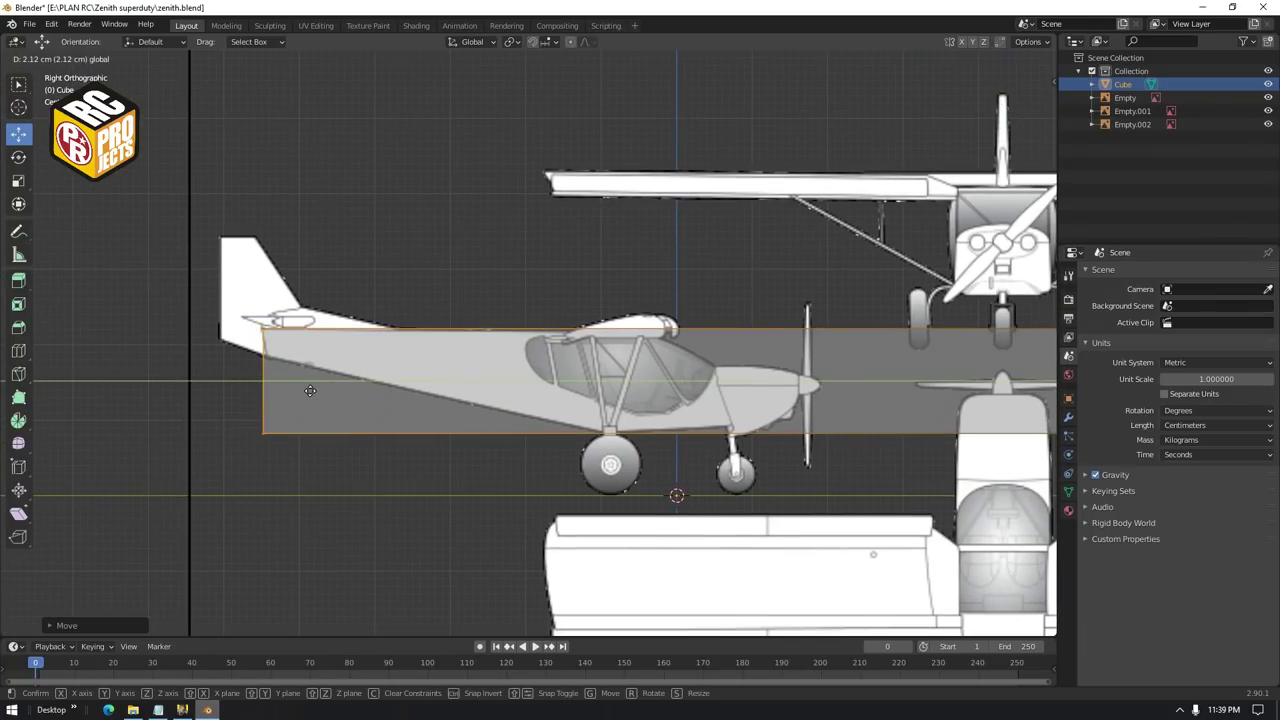
Move the box's front-end vertices back along the Y axis to the main landing gear strut below the cabin
{"action": "scroll", "coordinate": [262, 372], "scroll_direction": "down", "scroll_amount": 3}
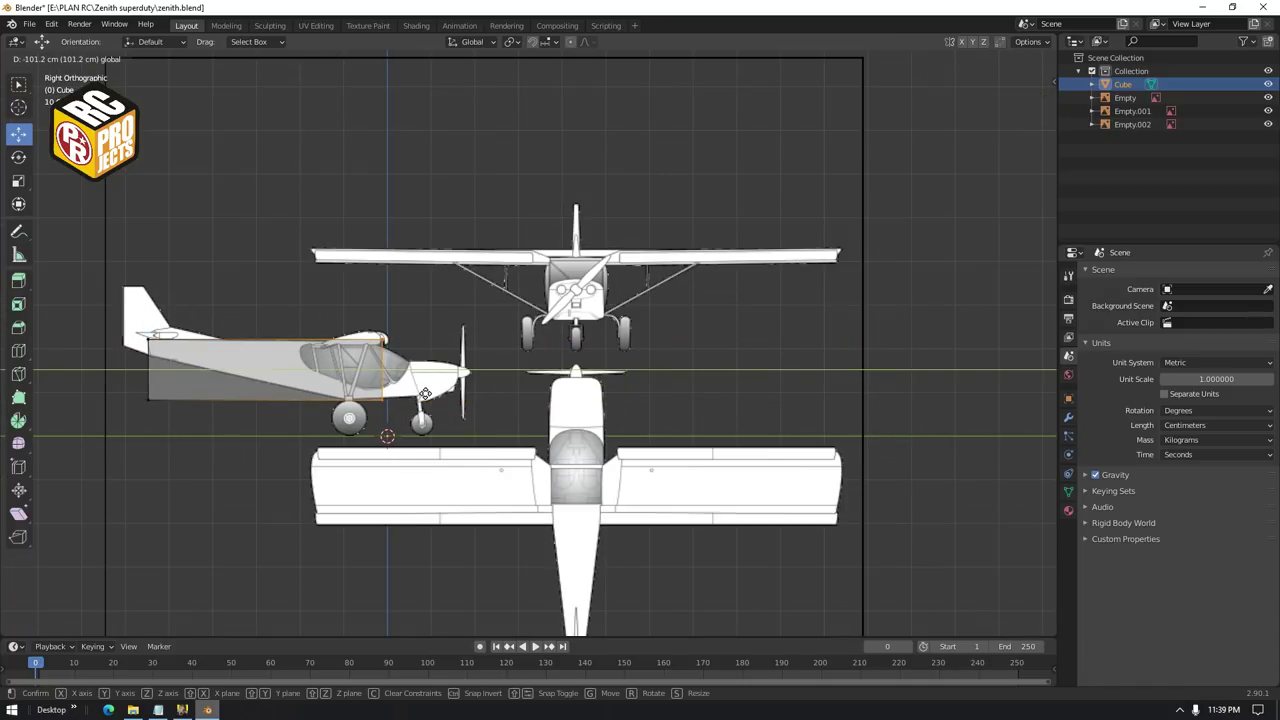
{"action": "left_click_drag", "start_coordinate": [425, 393], "coordinate": [399, 392]}
{"action": "scroll", "coordinate": [375, 367], "scroll_direction": "up", "scroll_amount": 2}
{"action": "middle_click_drag", "start_coordinate": [375, 367], "coordinate": [549, 395], "text": "shift"}
{"action": "scroll", "coordinate": [549, 395], "scroll_direction": "up", "scroll_amount": 1}
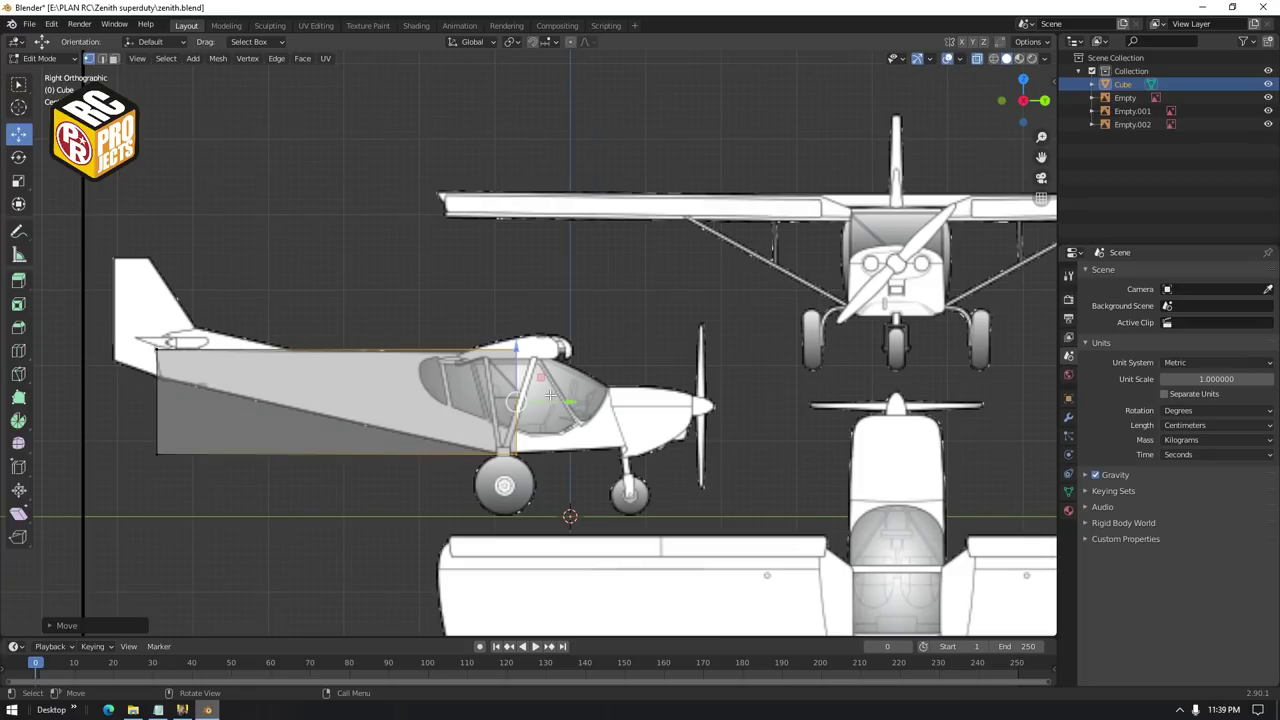
{"action": "scroll", "coordinate": [551, 395], "scroll_direction": "up", "scroll_amount": 3}
{"action": "key", "text": "g"}
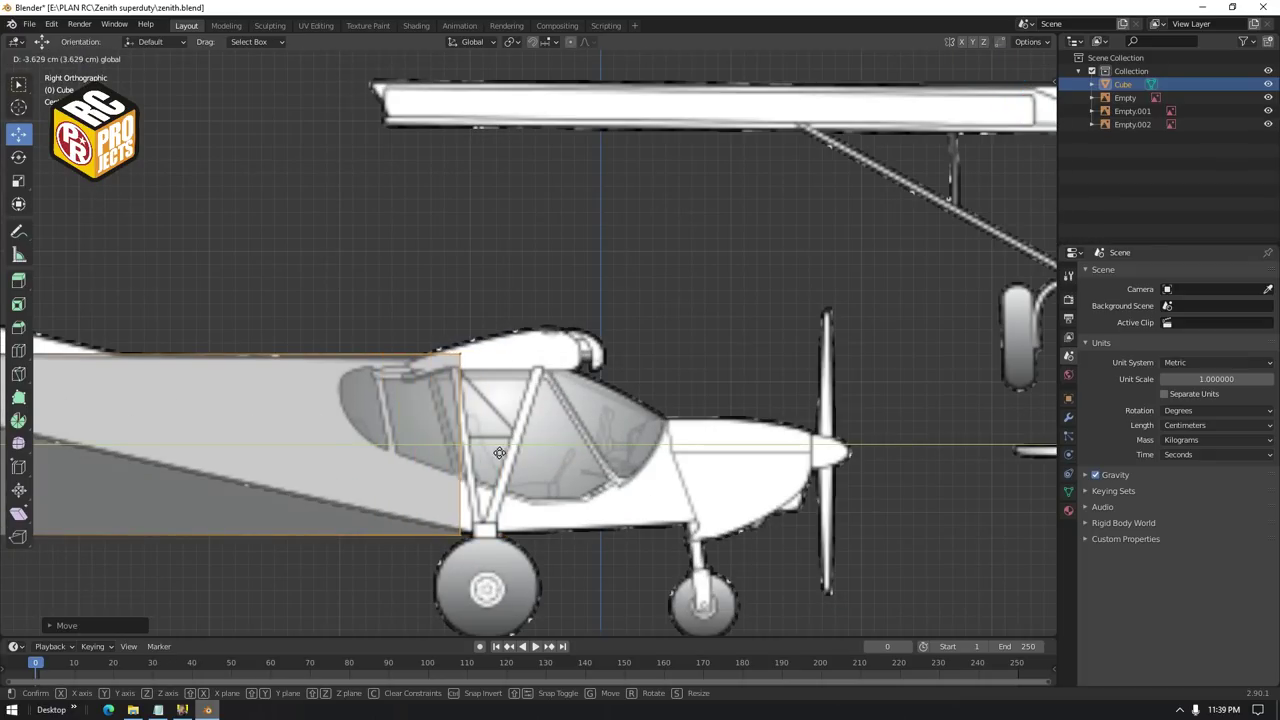
{"action": "left_click_drag", "start_coordinate": [499, 453], "coordinate": [517, 453]}
Align the upper vertices with the fuselage's top line and slant the box's front end back along the cabin's rear strut
{"action": "middle_click_drag", "start_coordinate": [517, 453], "coordinate": [900, 454], "text": "shift"}
{"action": "left_click_drag", "start_coordinate": [879, 338], "coordinate": [231, 415]}
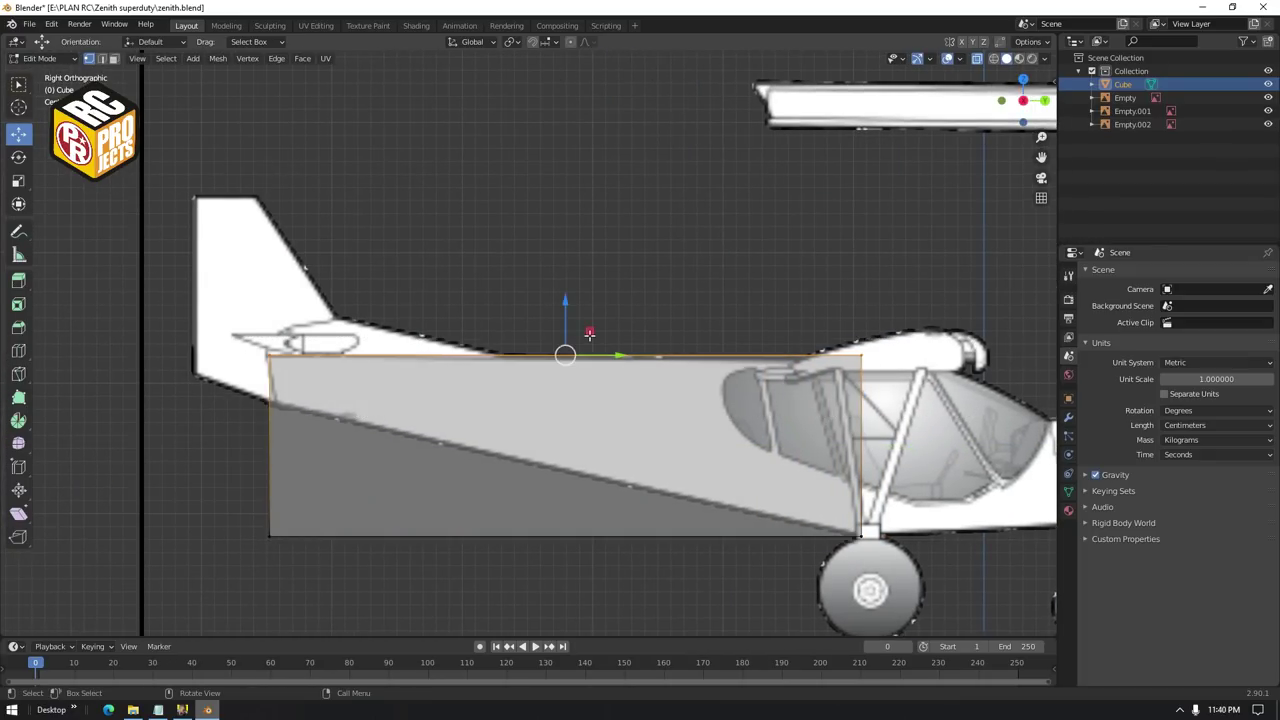
{"action": "key", "text": "g"}
{"action": "key", "text": "y"}
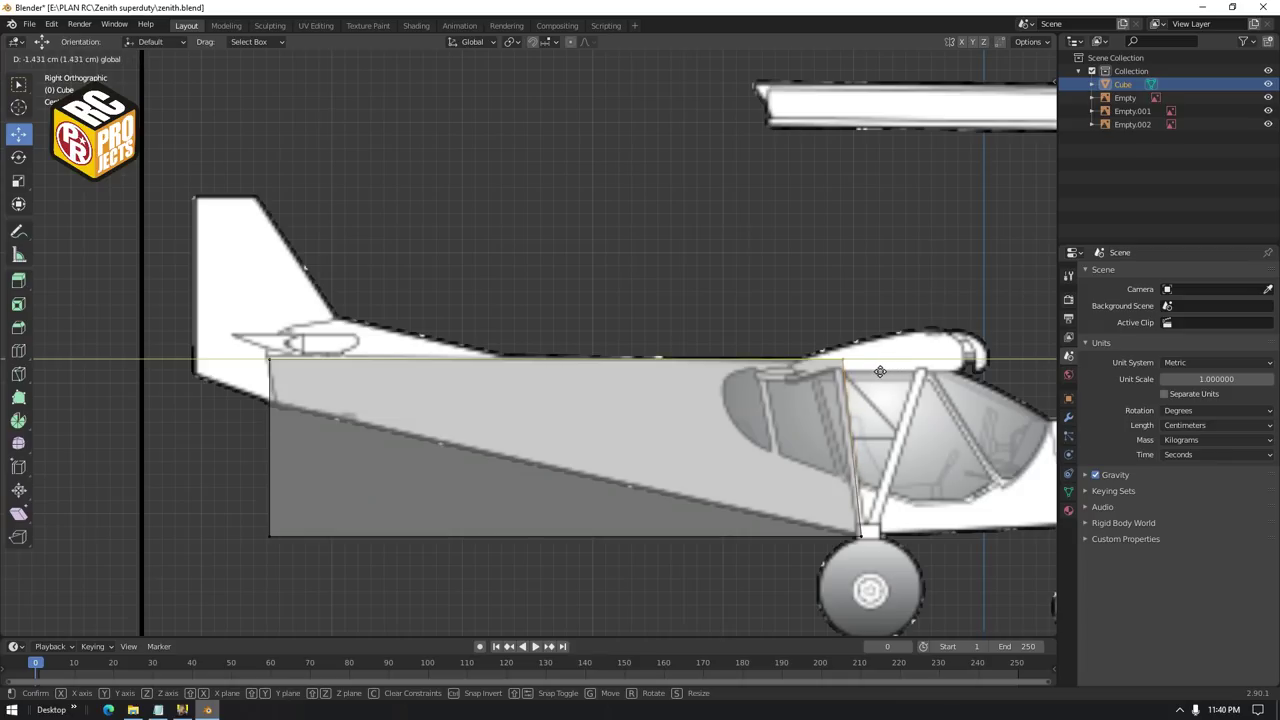
{"action": "left_click_drag", "start_coordinate": [853, 376], "coordinate": [853, 377]}
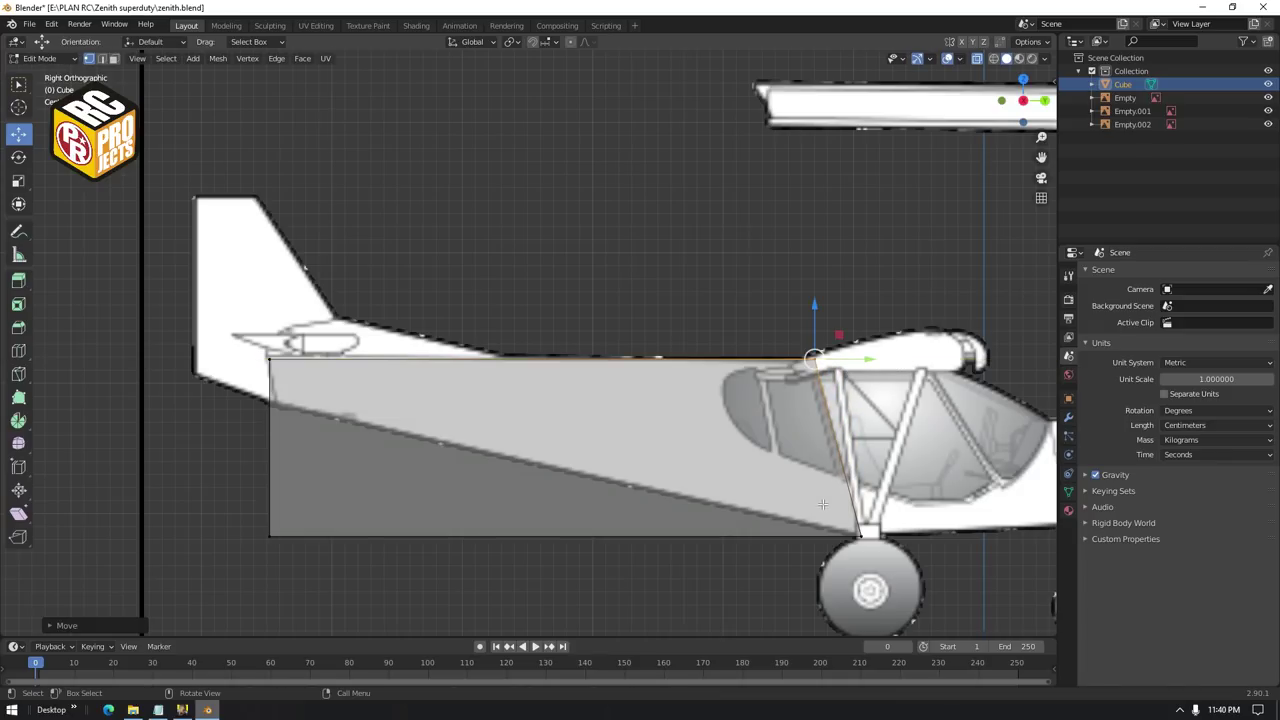
{"action": "left_click_drag", "start_coordinate": [890, 562], "coordinate": [832, 510]}
{"action": "left_click_drag", "start_coordinate": [901, 537], "coordinate": [897, 538]}
Raise the lower rear vertices to the fuselage's sloping underside and adjust them along the Y axis at the tail
{"action": "scroll", "coordinate": [691, 543], "scroll_direction": "down", "scroll_amount": 2}
{"action": "left_click_drag", "start_coordinate": [388, 497], "coordinate": [353, 355]}
{"action": "scroll", "coordinate": [260, 423], "scroll_direction": "up", "scroll_amount": 3}
{"action": "left_click_drag", "start_coordinate": [259, 423], "coordinate": [273, 421]}
{"action": "scroll", "coordinate": [331, 487], "scroll_direction": "down", "scroll_amount": 3}
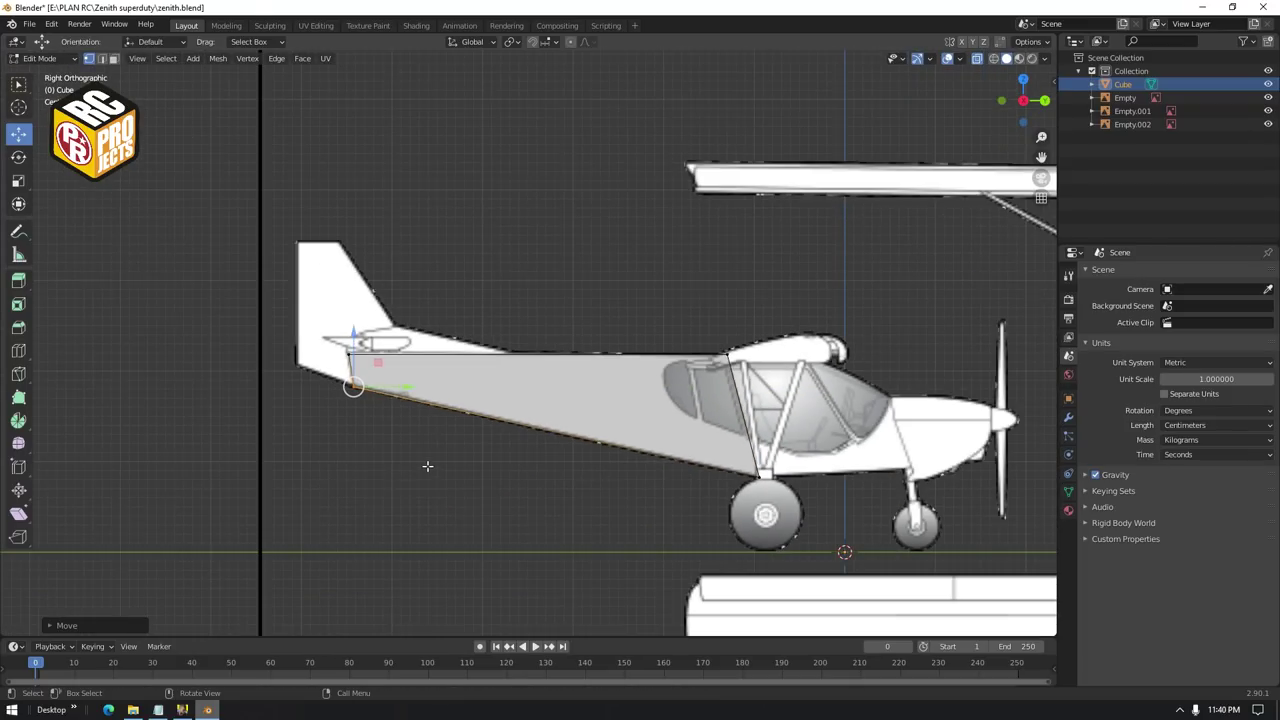
In the top view, move the vertices of both sides of the box inward along the X axis to the fuselage's width
{"action": "middle_click_drag", "start_coordinate": [443, 441], "coordinate": [576, 502]}
{"action": "scroll", "coordinate": [576, 502], "scroll_direction": "down", "scroll_amount": 8}
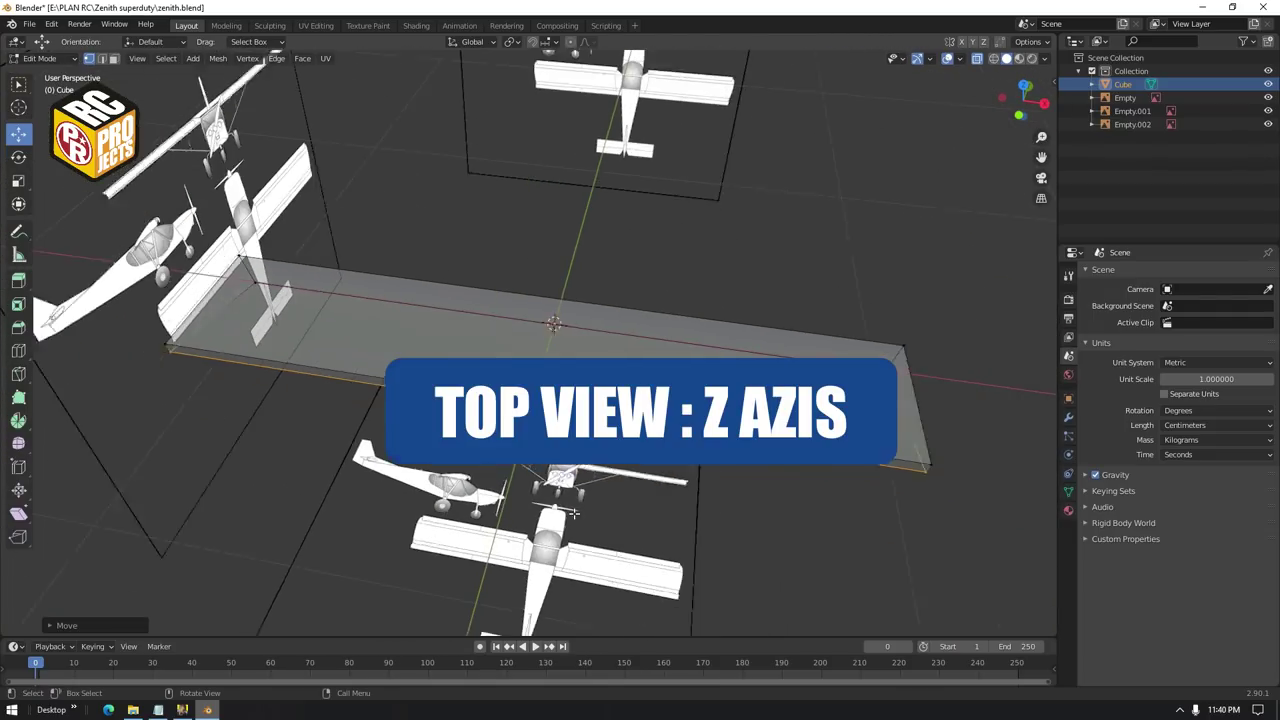
{"action": "scroll", "coordinate": [576, 502], "scroll_direction": "up", "scroll_amount": 3}
{"action": "key", "text": "KP_7"}
{"action": "left_click_drag", "start_coordinate": [850, 215], "coordinate": [943, 423]}
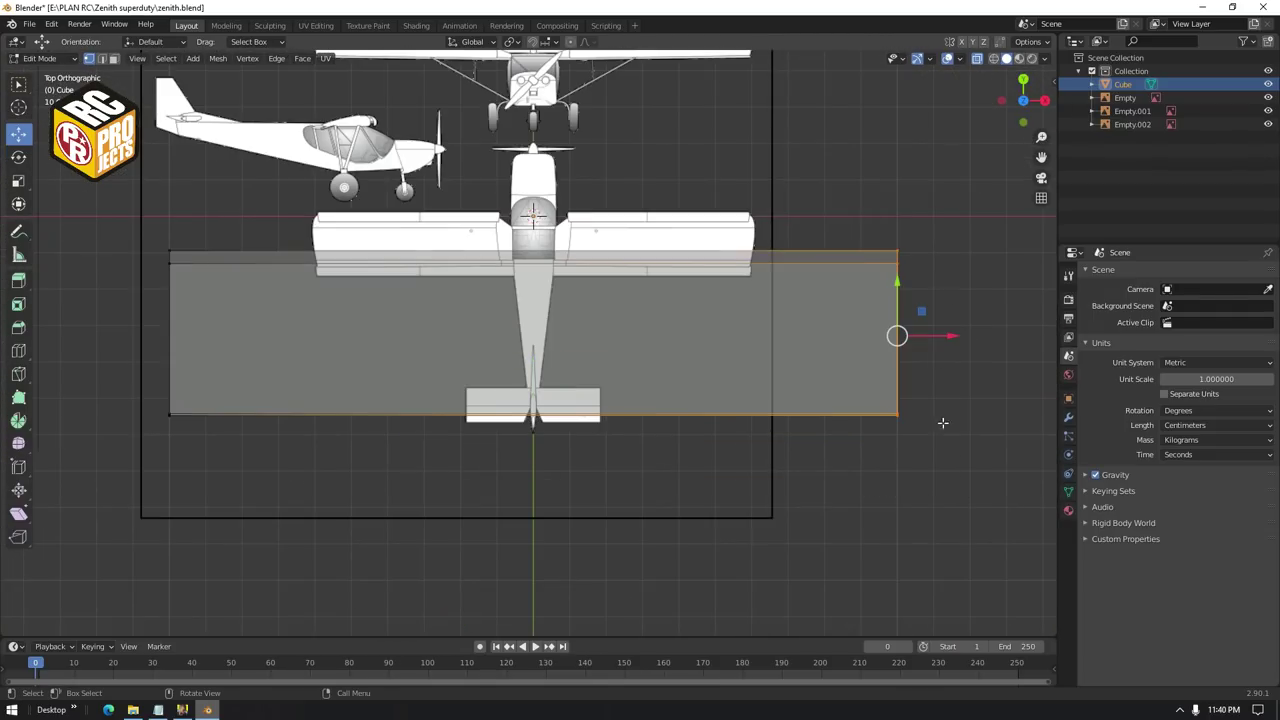
{"action": "left_click_drag", "start_coordinate": [938, 343], "coordinate": [592, 343]}
{"action": "left_click_drag", "start_coordinate": [108, 216], "coordinate": [260, 458]}
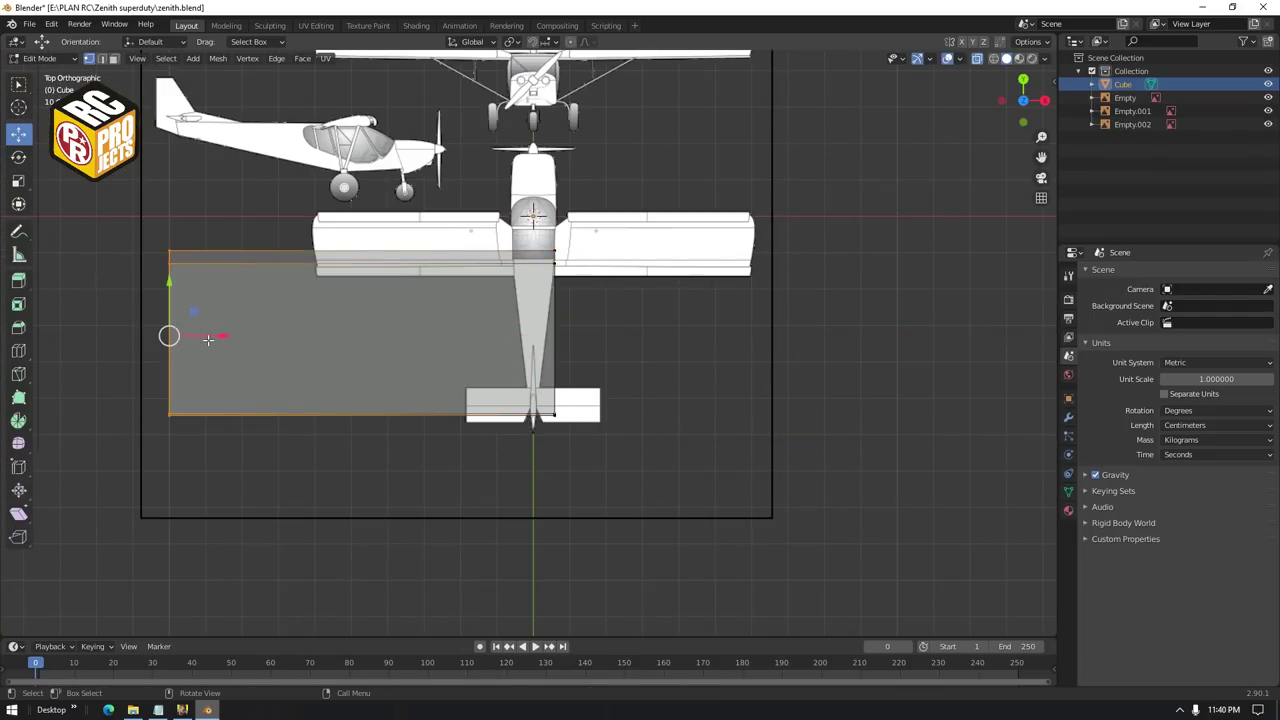
{"action": "left_click_drag", "start_coordinate": [210, 339], "coordinate": [544, 335]}
Scale the tail-end vertices along the X axis to taper the fuselage box to the narrow tail in the reference
{"action": "scroll", "coordinate": [561, 341], "scroll_direction": "up", "scroll_amount": 4}
{"action": "scroll", "coordinate": [544, 335], "scroll_direction": "up", "scroll_amount": 1}
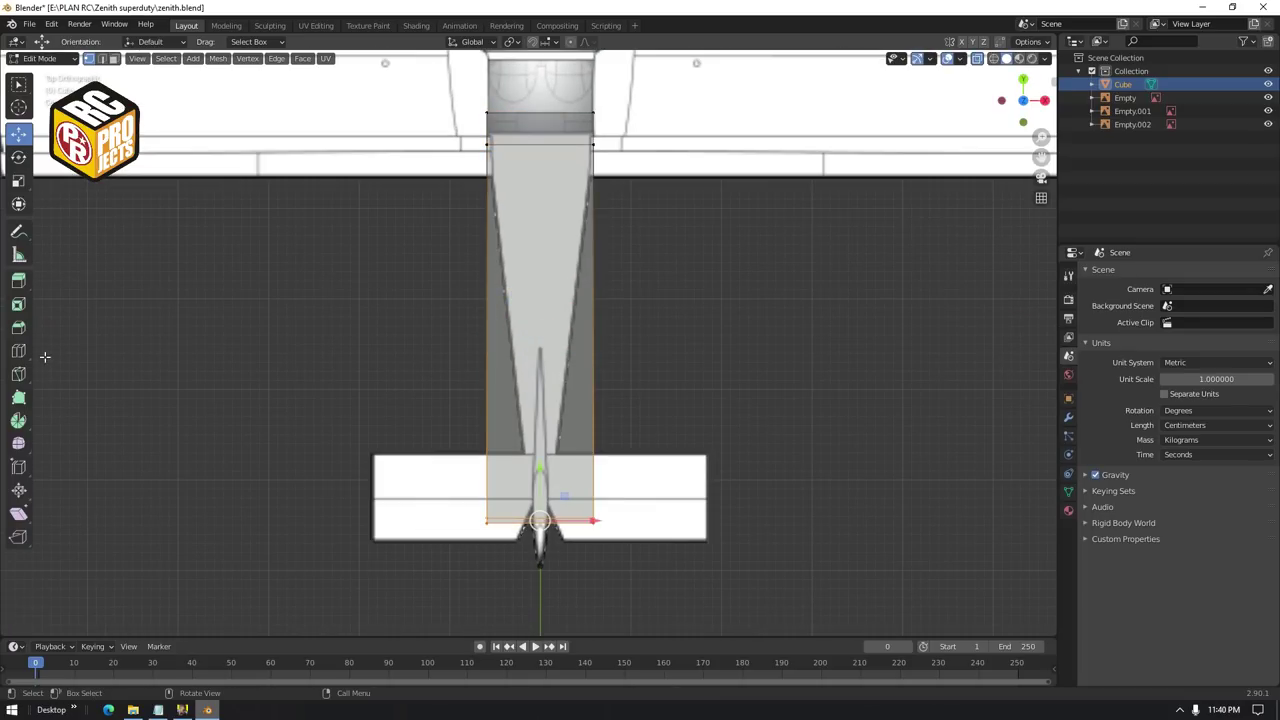
{"action": "left_click", "coordinate": [19, 181]}
{"action": "left_click_drag", "start_coordinate": [596, 522], "coordinate": [544, 520]}
{"action": "middle_click_drag", "start_coordinate": [651, 556], "coordinate": [628, 408]}
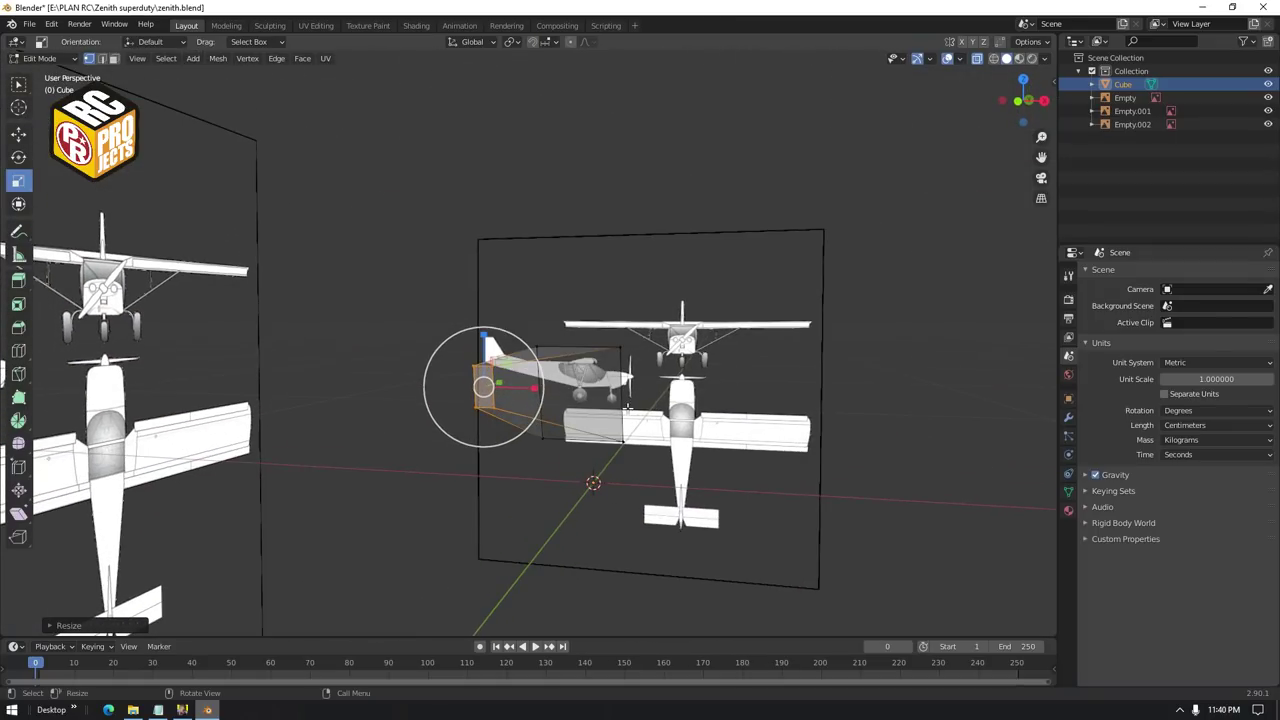
{"action": "left_click_drag", "start_coordinate": [538, 393], "coordinate": [522, 394]}
{"action": "middle_click_drag", "start_coordinate": [560, 468], "coordinate": [150, 60]}
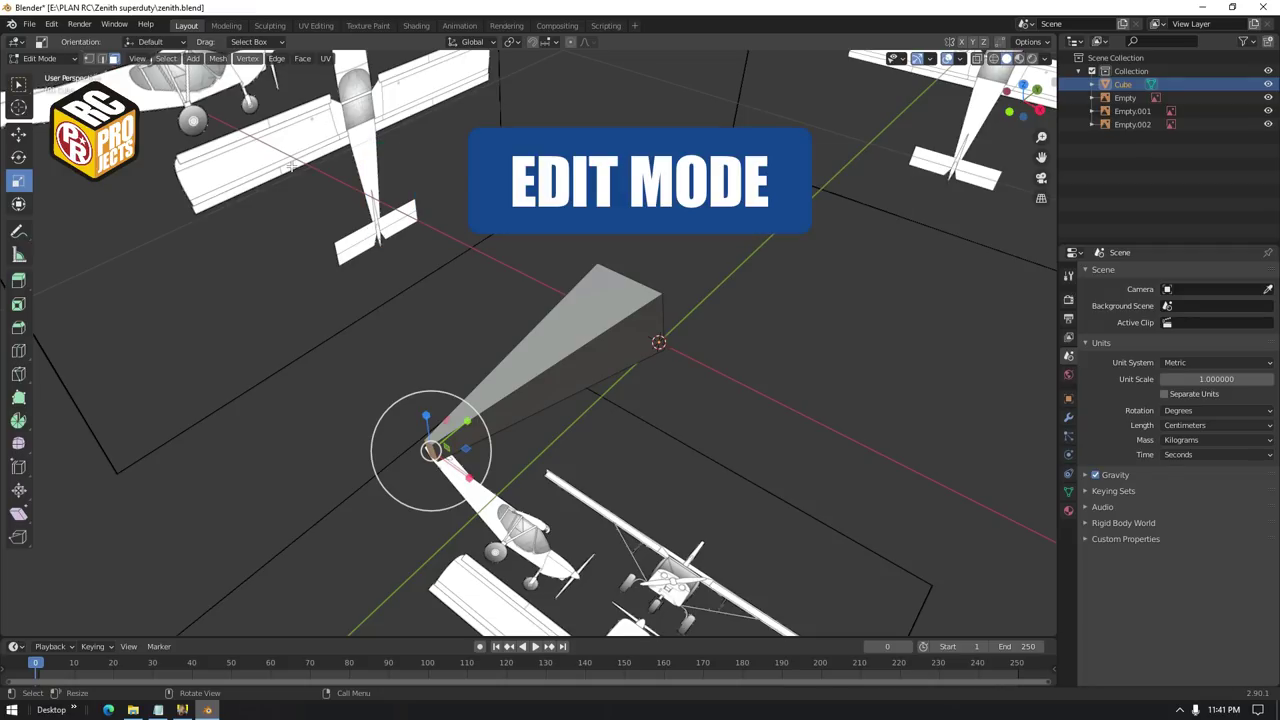
Select the whole fuselage mesh and add one lengthwise loop cut down its centre
{"action": "left_click_drag", "start_coordinate": [292, 168], "coordinate": [784, 536]}
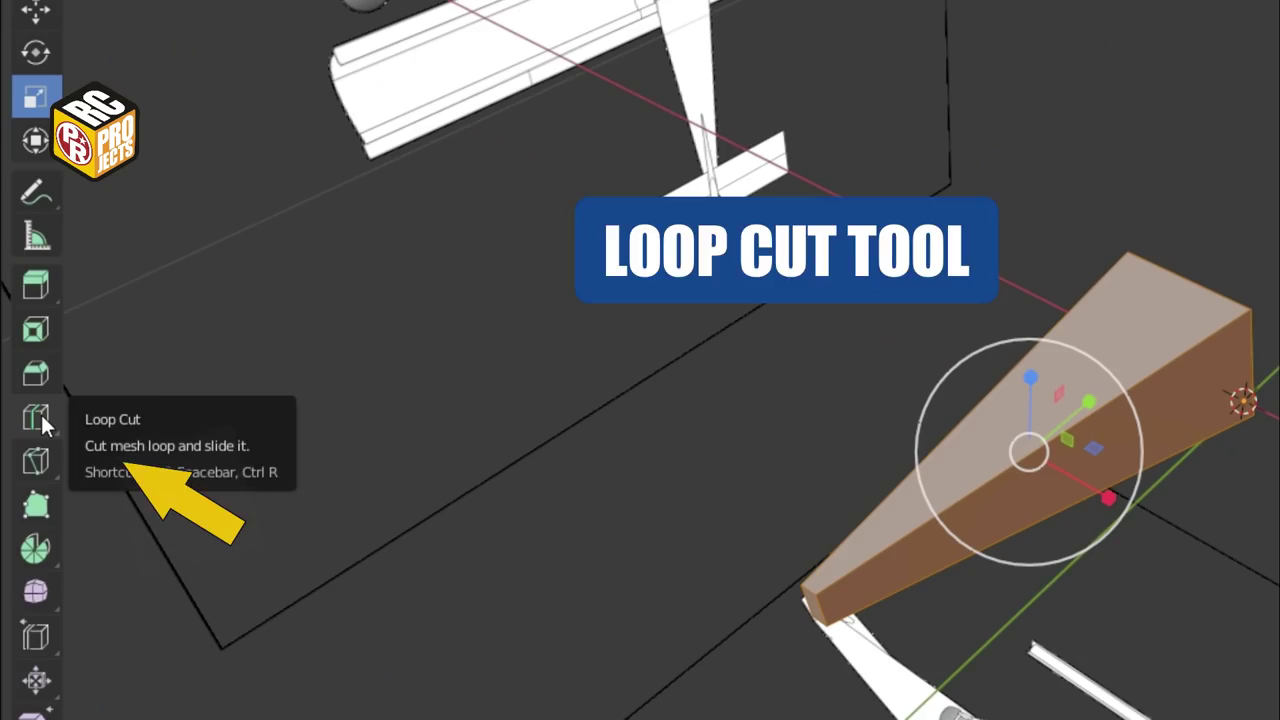
{"action": "left_click", "coordinate": [38, 418]}
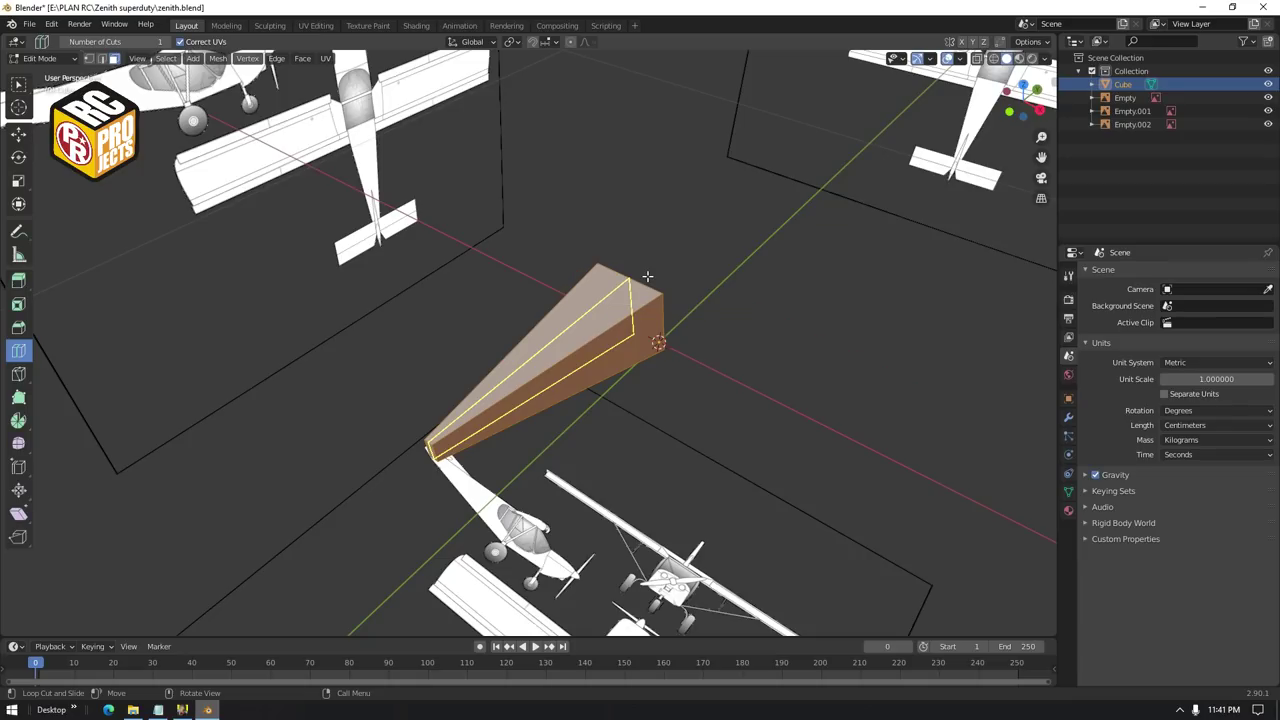
{"action": "left_click", "coordinate": [647, 276]}
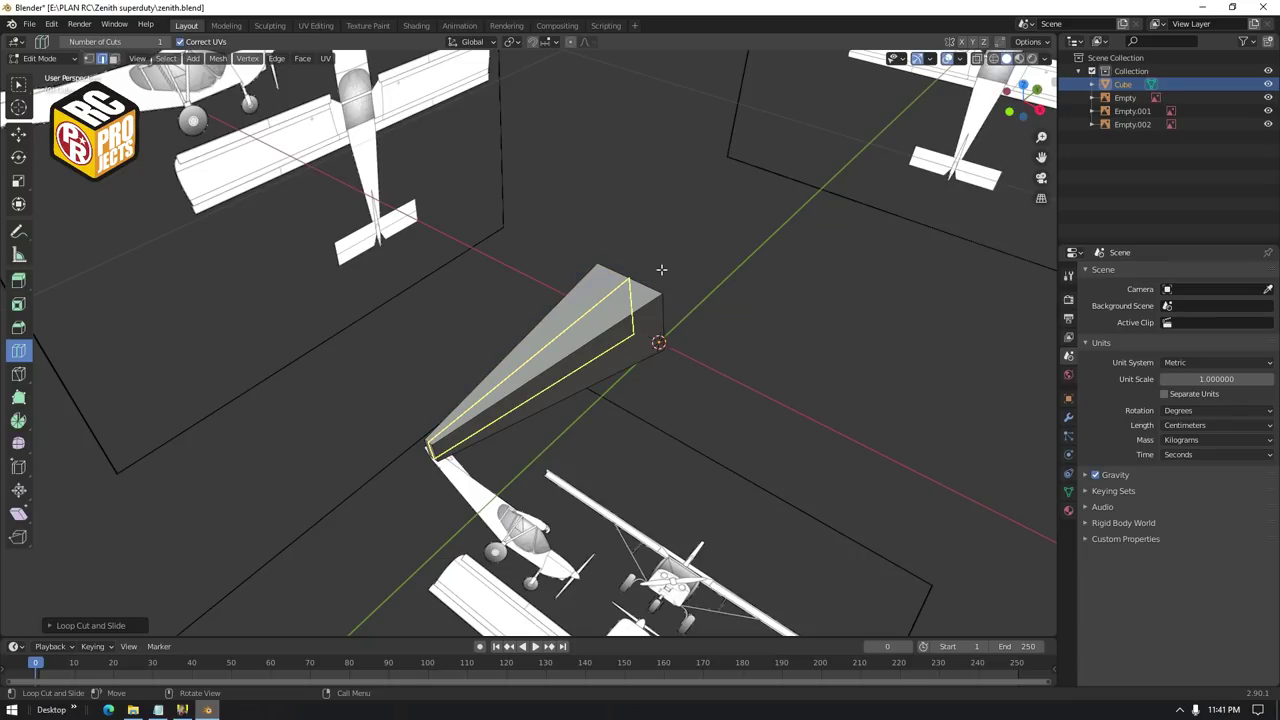
{"action": "left_click", "coordinate": [19, 134]}
{"action": "middle_click_drag", "start_coordinate": [645, 362], "coordinate": [712, 402]}
{"action": "scroll", "coordinate": [598, 357], "scroll_direction": "up", "scroll_amount": 3}
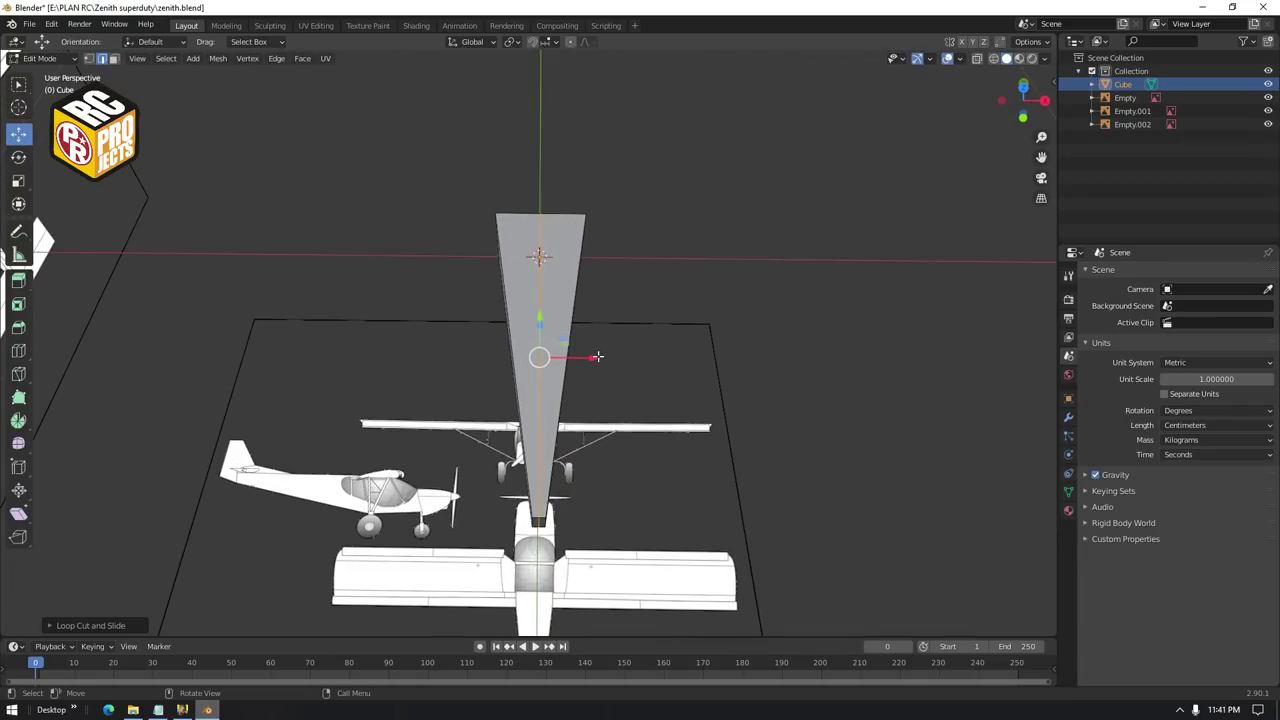
Delete the outer vertices on one side of the centre cut, including the remaining tail pair, leaving half the fuselage
{"action": "middle_click_drag", "start_coordinate": [489, 269], "coordinate": [507, 244]}
{"action": "left_click_drag", "start_coordinate": [427, 165], "coordinate": [491, 328]}
{"action": "key", "text": "x"}
{"action": "left_click", "coordinate": [482, 326]}
{"action": "middle_click_drag", "start_coordinate": [482, 326], "coordinate": [759, 280]}
{"action": "left_click", "coordinate": [757, 280]}
{"action": "left_click", "coordinate": [750, 323], "text": "shift"}
{"action": "key", "text": "x"}
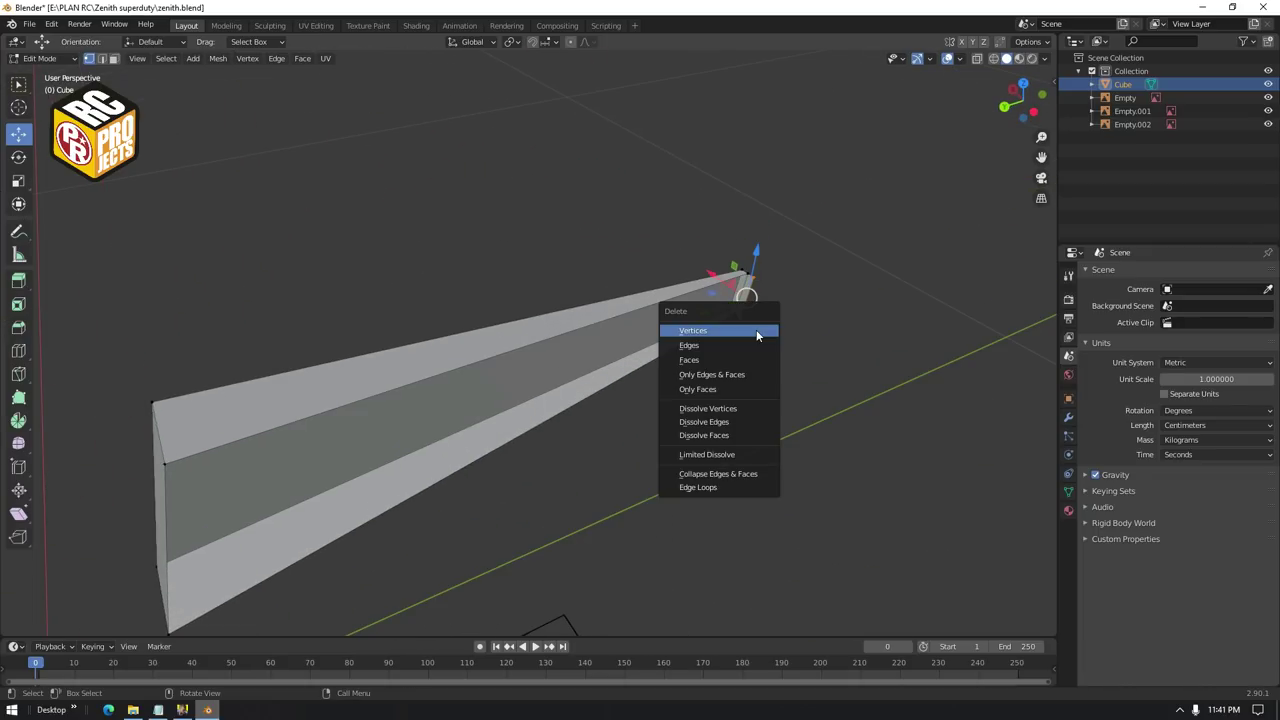
{"action": "left_click", "coordinate": [756, 329]}
{"action": "middle_click_drag", "start_coordinate": [756, 329], "coordinate": [265, 225]}
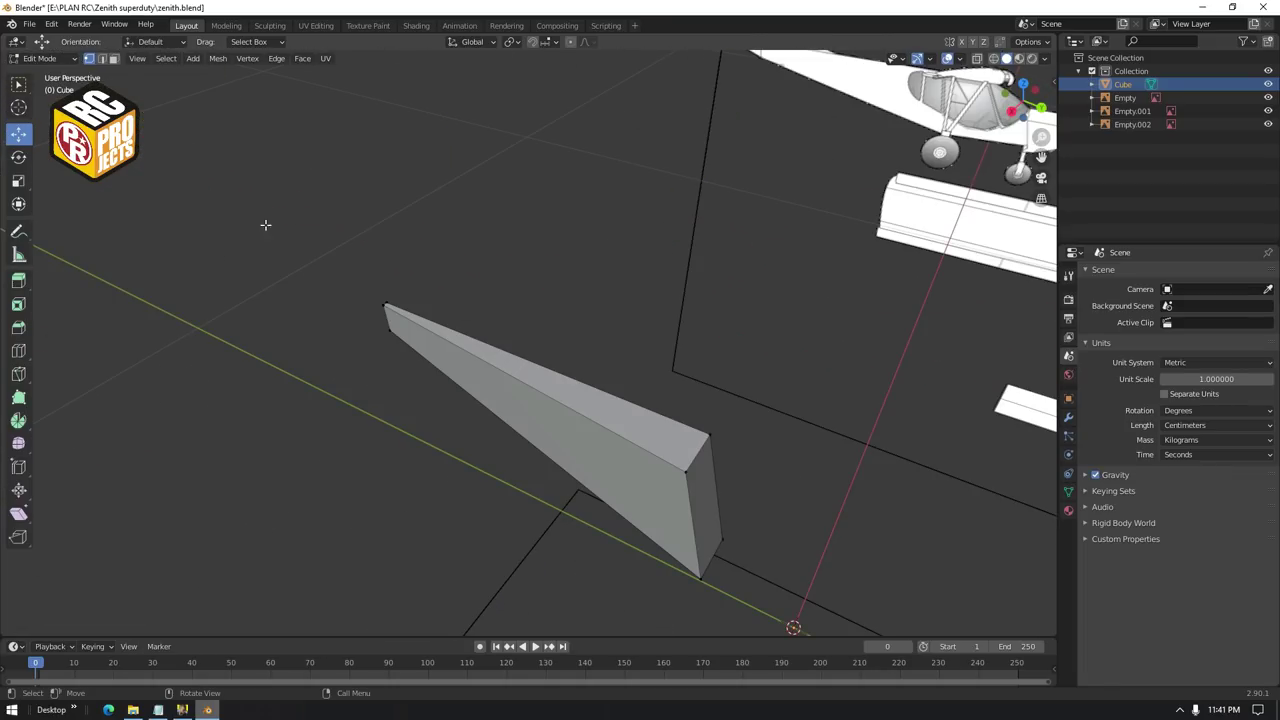
Delete the front and tail end faces of the half fuselage to leave both ends open
{"action": "key", "text": "x"}
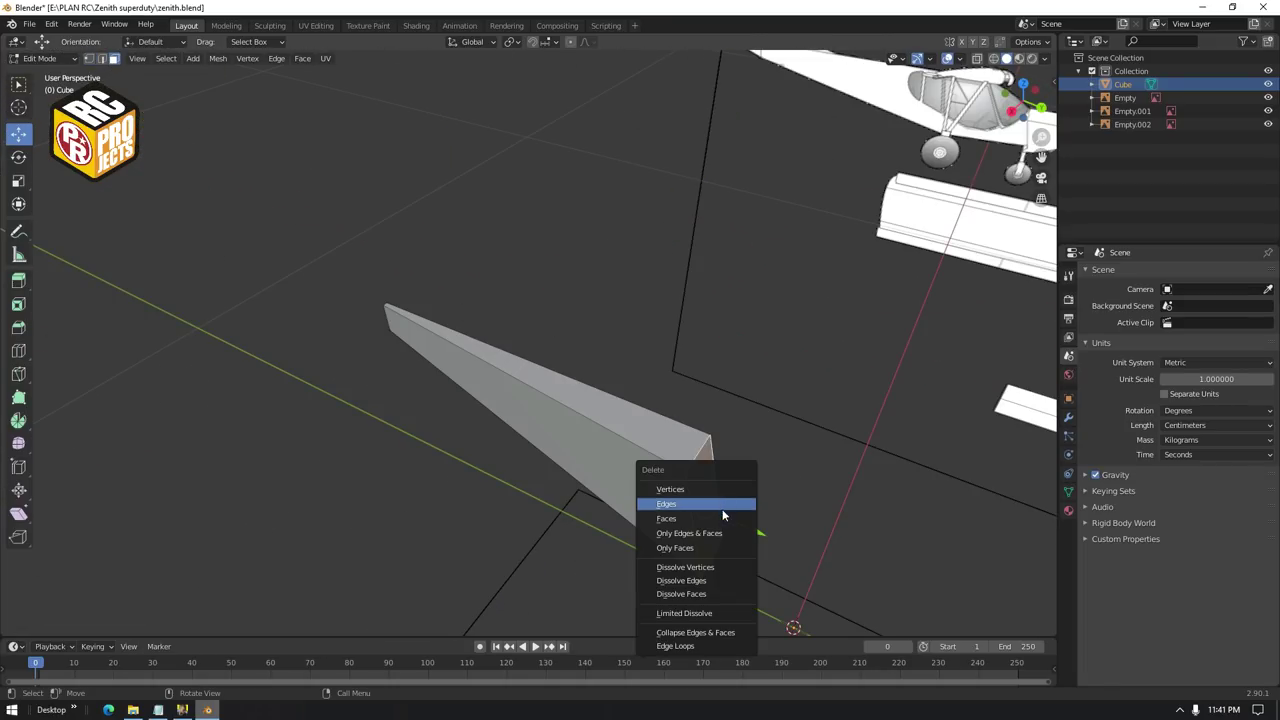
{"action": "left_click", "coordinate": [728, 520]}
{"action": "key", "text": "Tab"}
{"action": "left_click", "coordinate": [728, 520]}
{"action": "middle_click_drag", "start_coordinate": [728, 520], "coordinate": [594, 412]}
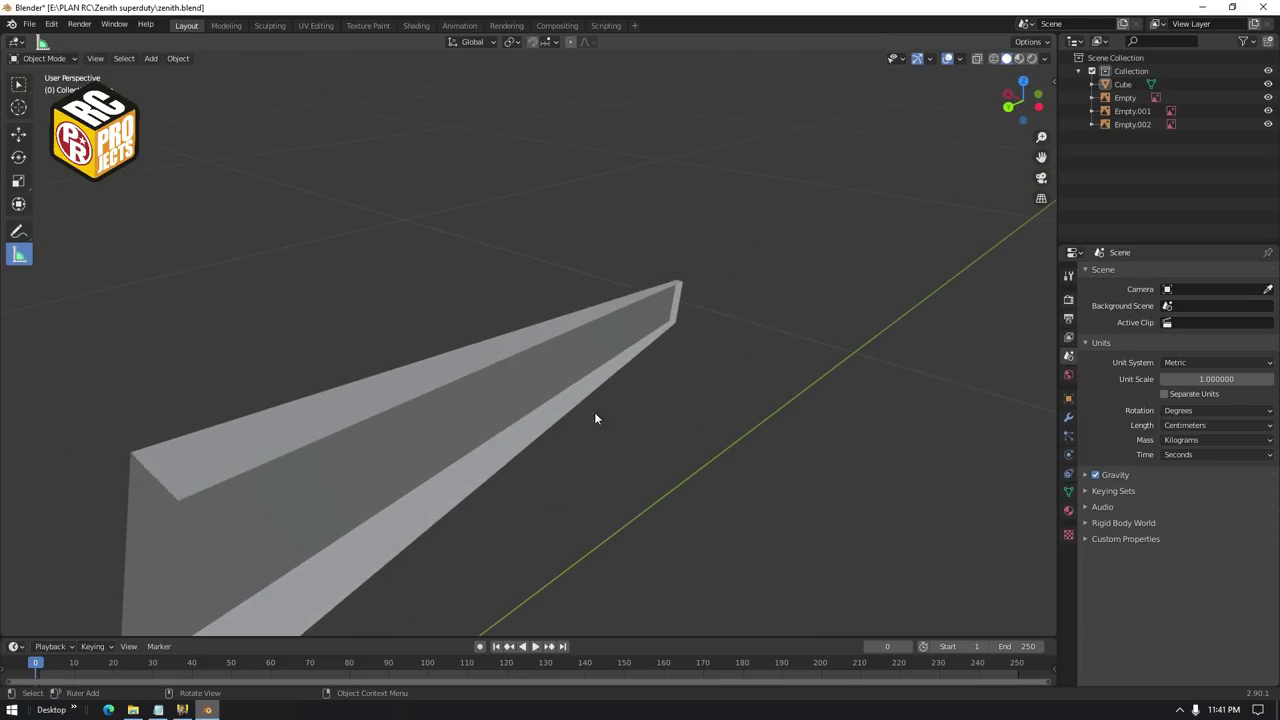
{"action": "left_click", "coordinate": [681, 307]}
{"action": "key", "text": "Tab"}
{"action": "key", "text": "x"}
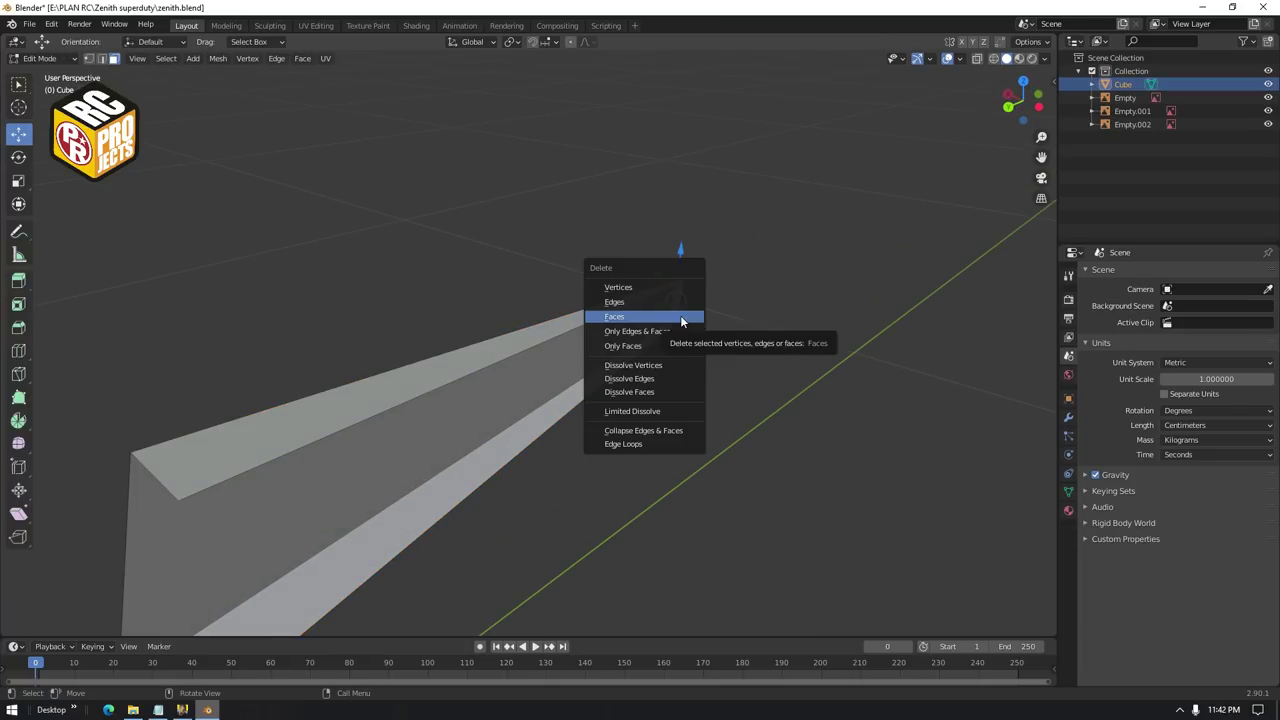
{"action": "left_click", "coordinate": [680, 315]}
{"action": "key", "text": "Tab"}
{"action": "middle_click_drag", "start_coordinate": [718, 388], "coordinate": [1071, 418]}
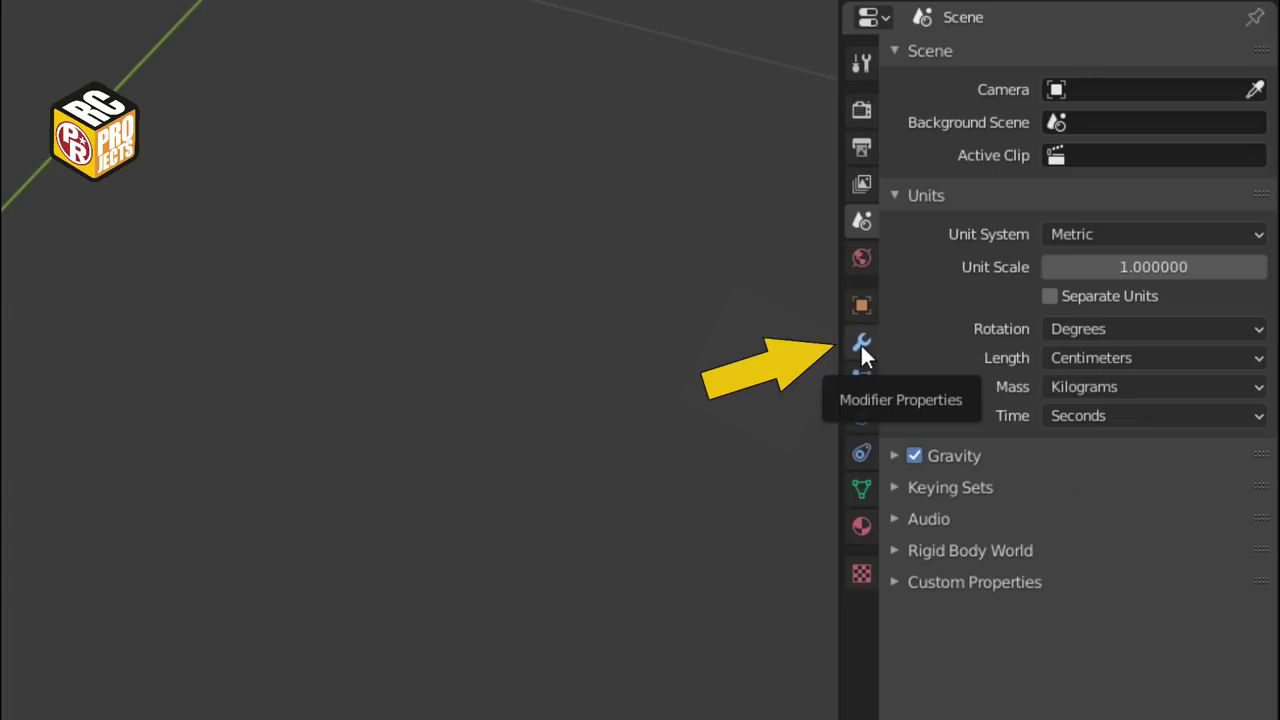
Add a Mirror modifier on the X axis to the half fuselage and return to Edit Mode
{"action": "left_click", "coordinate": [860, 344]}
{"action": "left_click", "coordinate": [933, 58]}
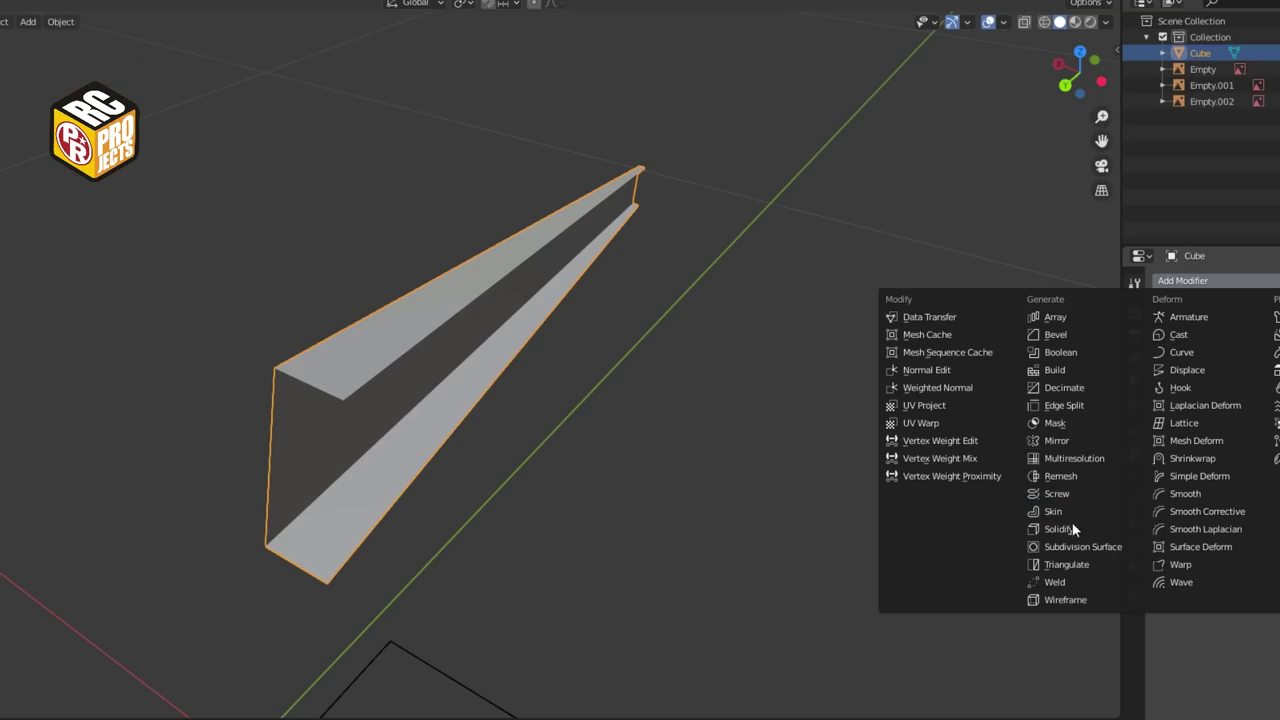
{"action": "left_click", "coordinate": [1062, 441]}
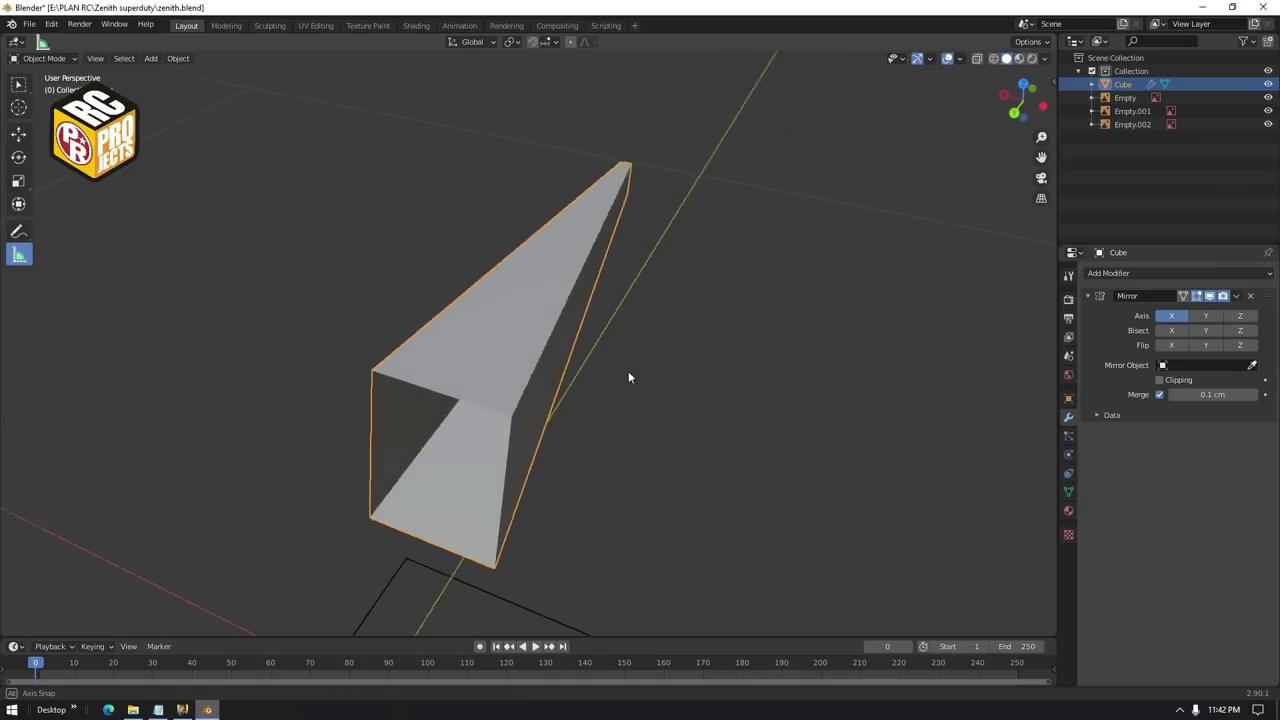
{"action": "middle_click_drag", "start_coordinate": [628, 377], "coordinate": [662, 397]}
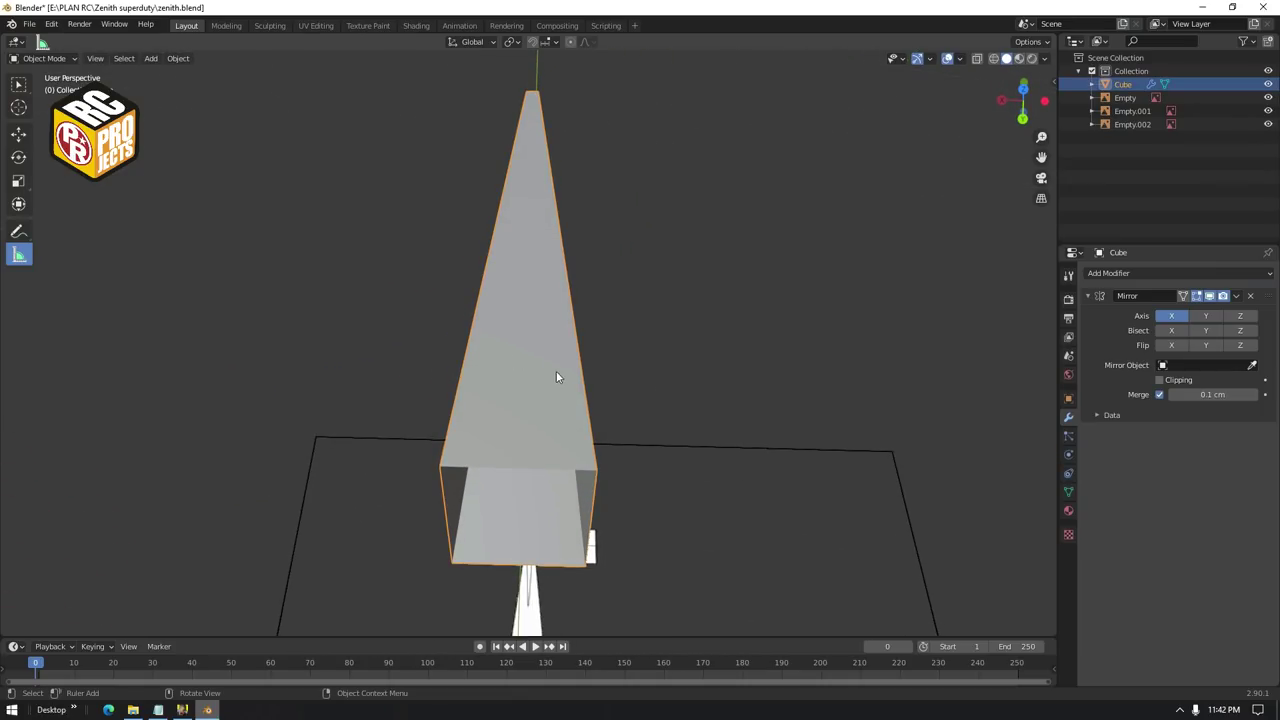
{"action": "middle_click_drag", "start_coordinate": [557, 377], "coordinate": [666, 341]}
{"action": "key", "text": "Tab"}
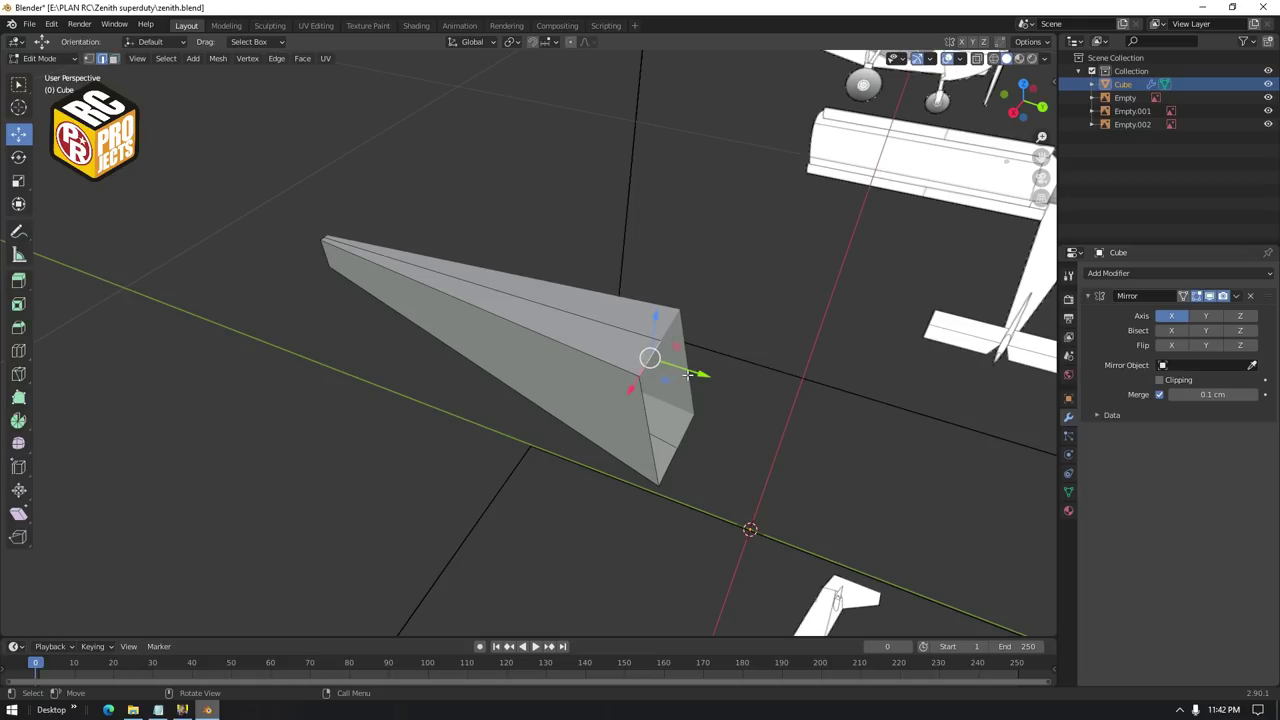
Try moving the front end's top edge and side edge forward along the Y axis, undoing each move
{"action": "left_click_drag", "start_coordinate": [688, 375], "coordinate": [764, 398]}
{"action": "key", "text": "ctrl+z"}
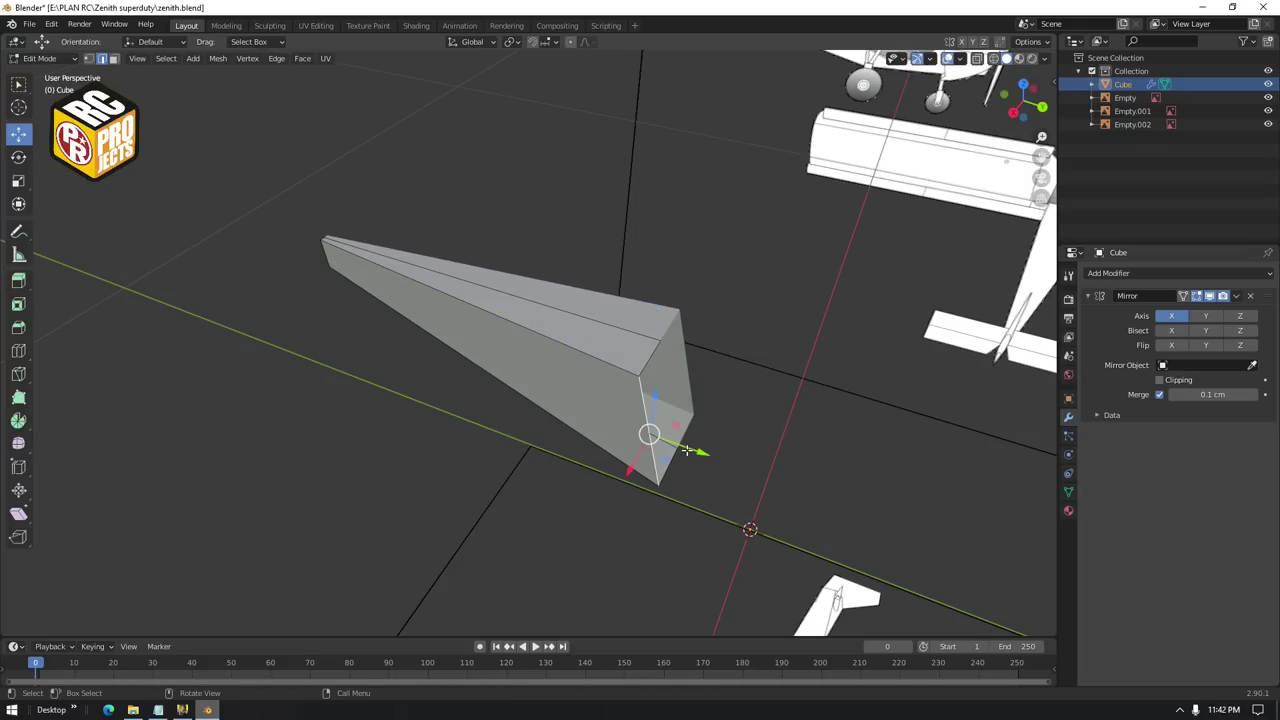
{"action": "left_click_drag", "start_coordinate": [687, 451], "coordinate": [768, 476]}
{"action": "key", "text": "ctrl+z"}
Extrude the edges of the fuselage's open front end and pull the new section forward along the Y axis
{"action": "middle_click_drag", "start_coordinate": [701, 289], "coordinate": [706, 269]}
{"action": "key", "text": "g"}
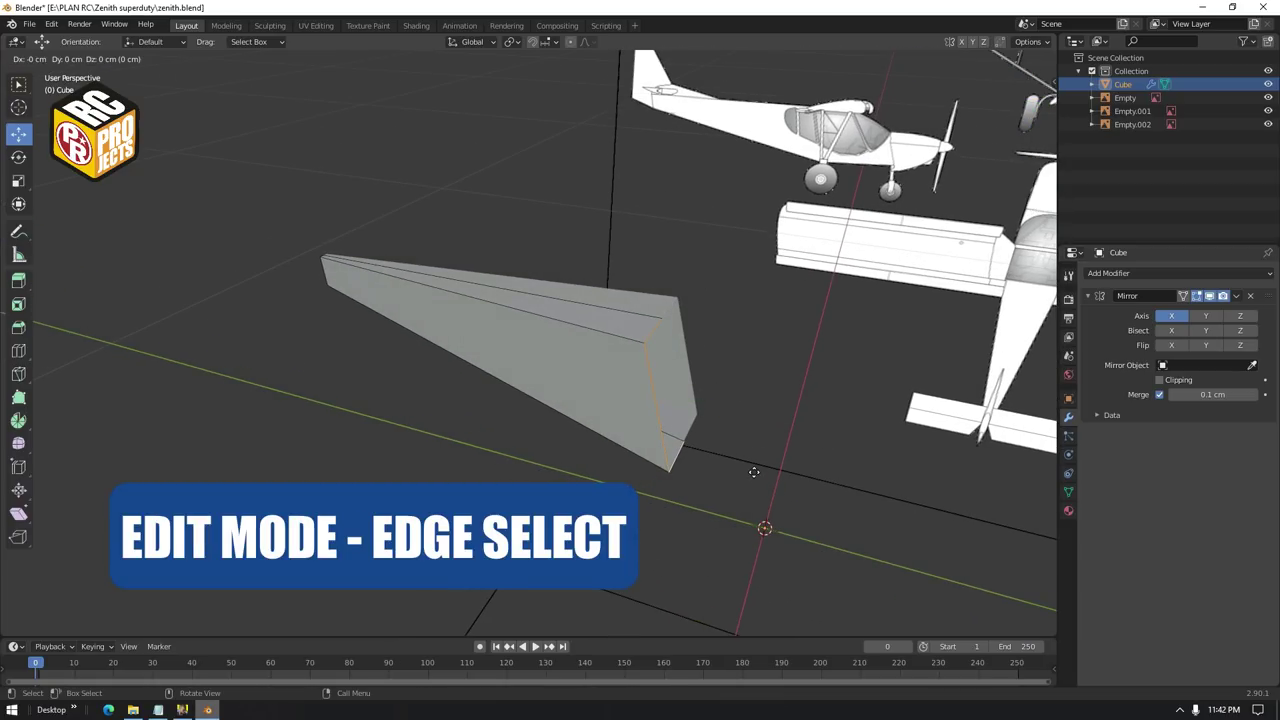
{"action": "left_click", "coordinate": [754, 472]}
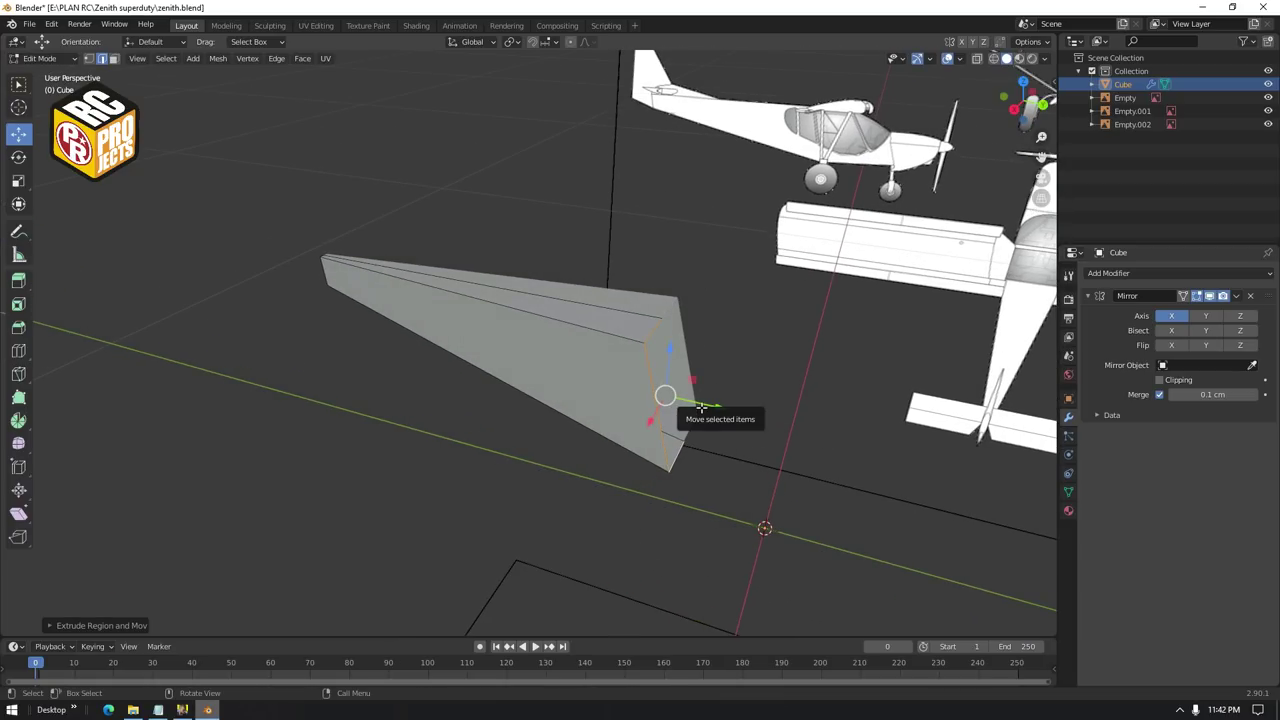
{"action": "left_click_drag", "start_coordinate": [701, 408], "coordinate": [815, 435]}
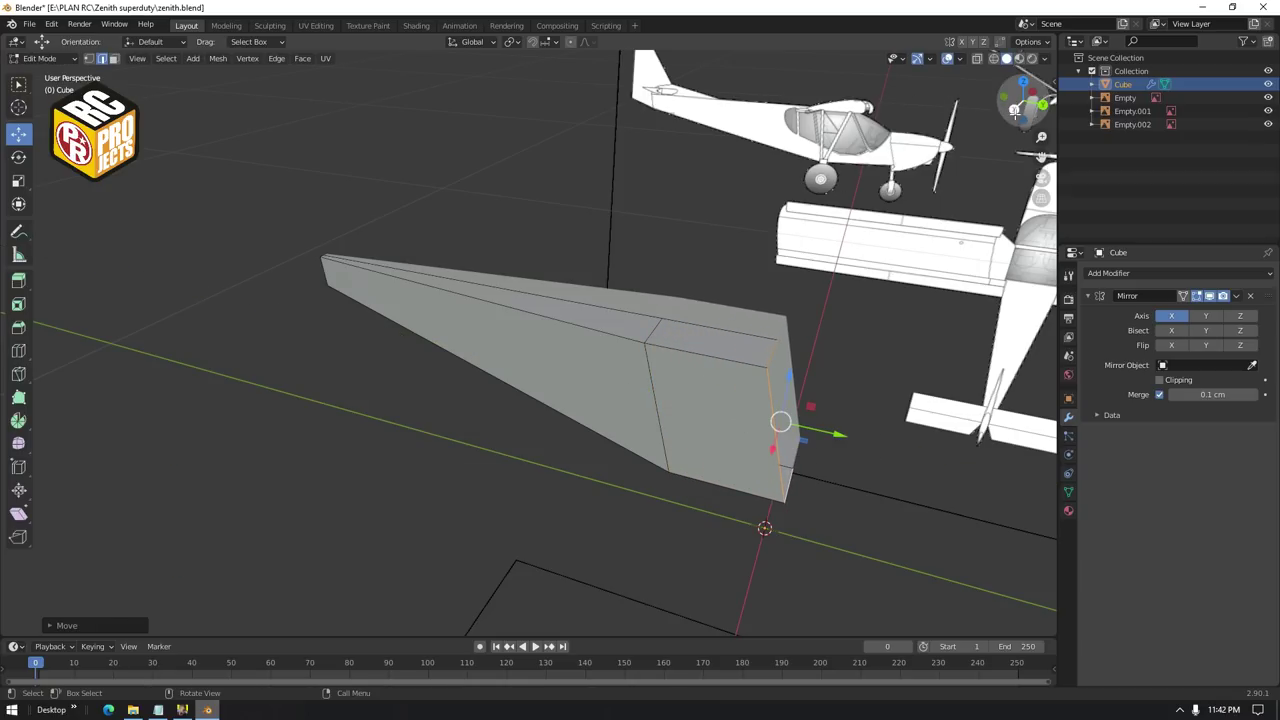
In the right side view with X-ray on, move the lower front vertices along Y to the nose-gear strut and up to the belly line
{"action": "left_click", "coordinate": [1015, 109]}
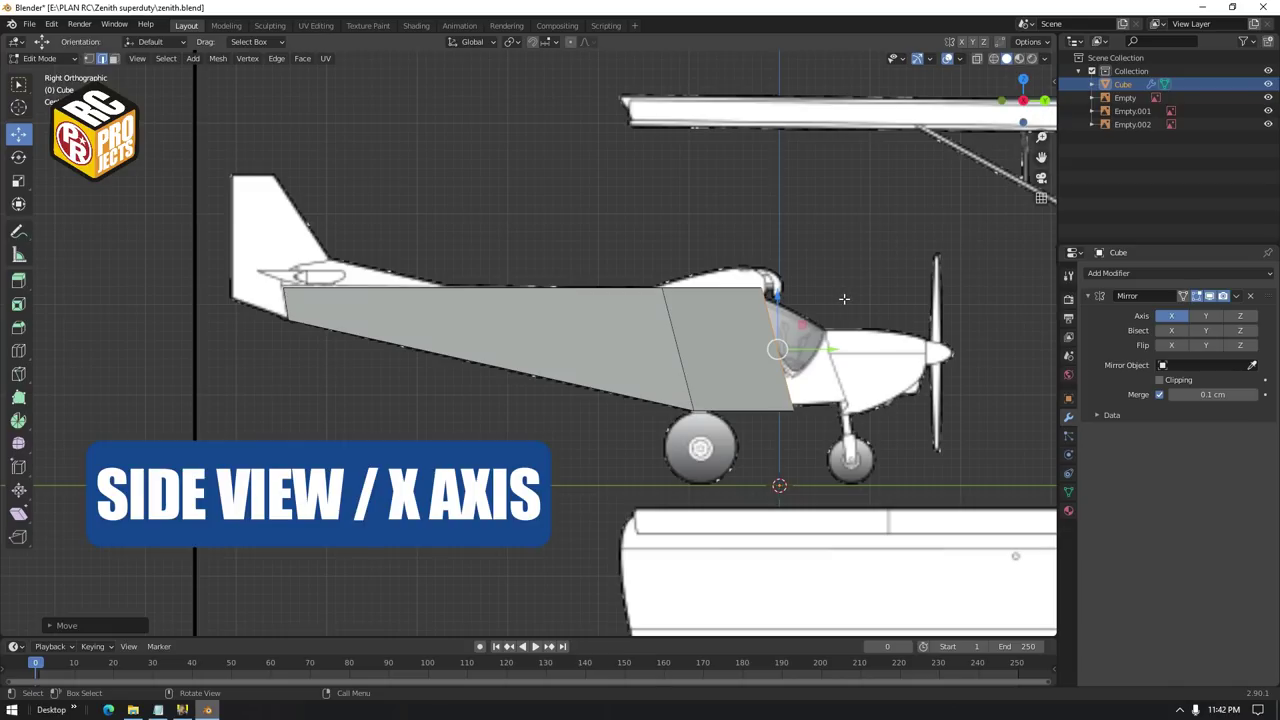
{"action": "key", "text": "alt+z"}
{"action": "scroll", "coordinate": [817, 404], "scroll_direction": "up", "scroll_amount": 4}
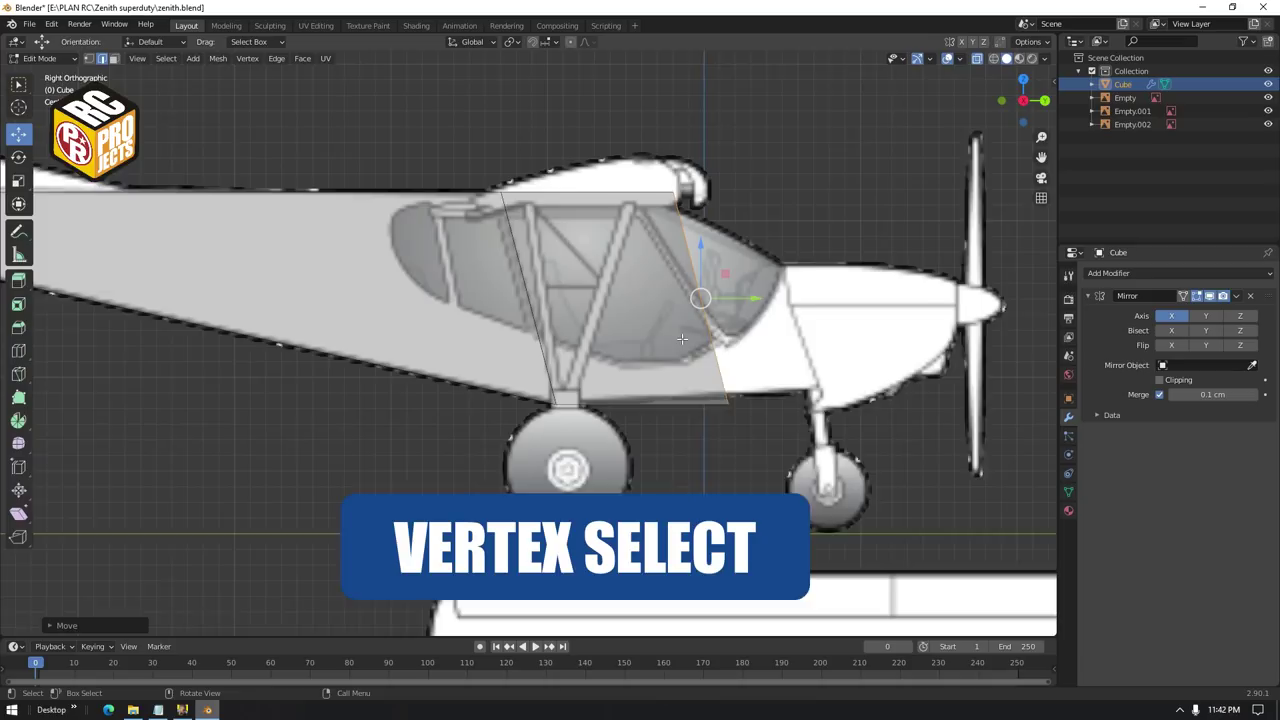
{"action": "left_click", "coordinate": [768, 414]}
{"action": "key", "text": "g"}
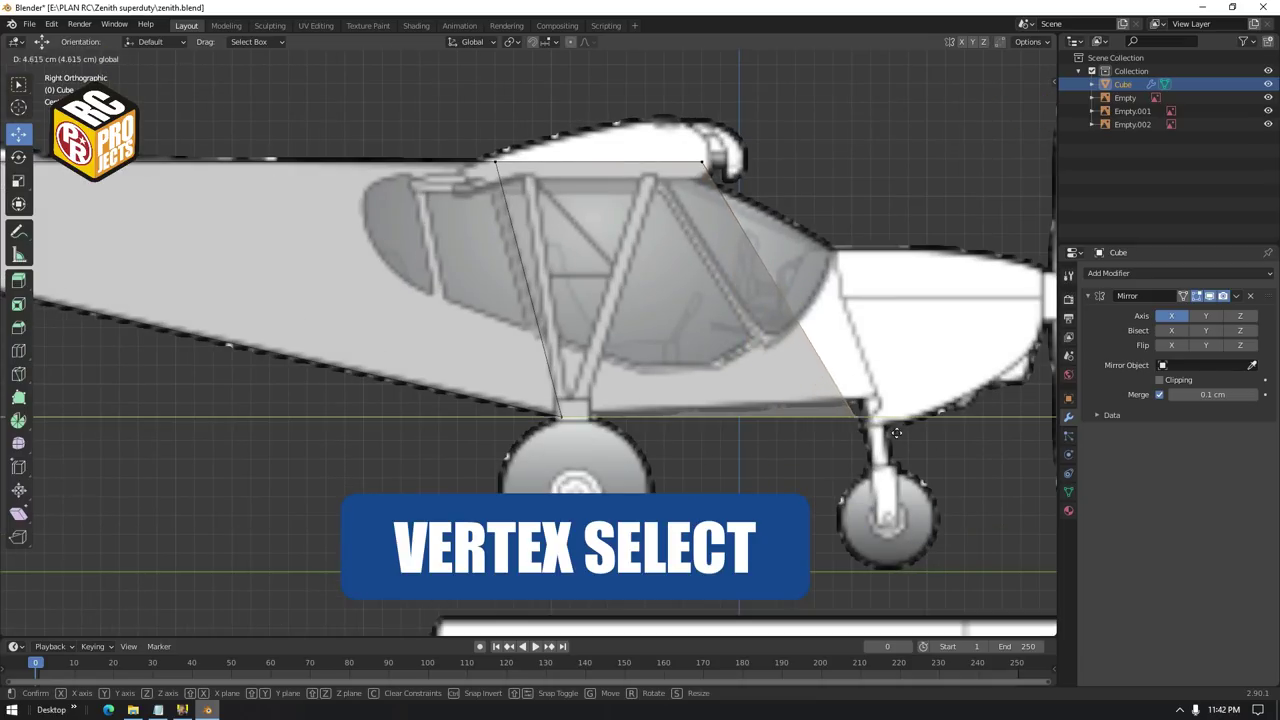
{"action": "key", "text": "y"}
{"action": "left_click_drag", "start_coordinate": [908, 390], "coordinate": [908, 378]}
{"action": "middle_click_drag", "start_coordinate": [908, 378], "coordinate": [880, 468], "text": "shift"}
Move the upper front vertices back along Y to the cabin roof's front and adjust the lower front vertices at the nose gear
{"action": "left_click", "coordinate": [674, 252]}
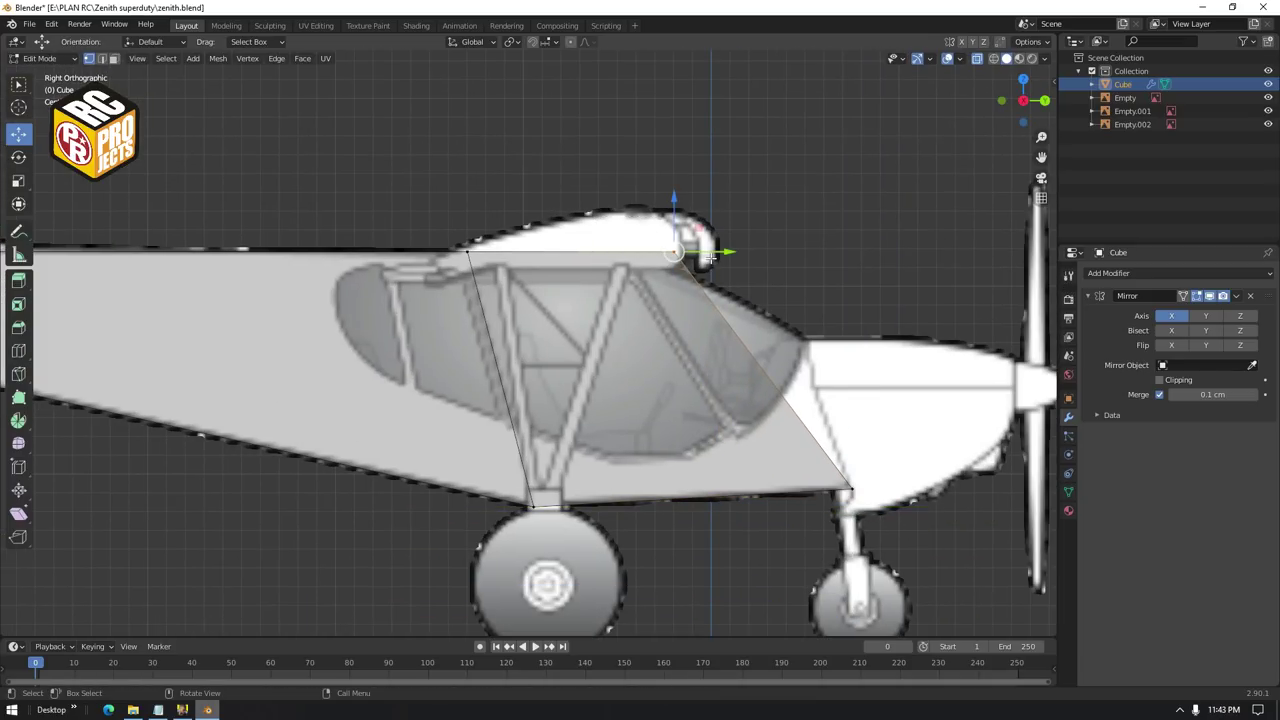
{"action": "left_click_drag", "start_coordinate": [708, 255], "coordinate": [655, 260]}
{"action": "left_click_drag", "start_coordinate": [877, 482], "coordinate": [824, 495]}
{"action": "middle_click_drag", "start_coordinate": [820, 498], "coordinate": [706, 545]}
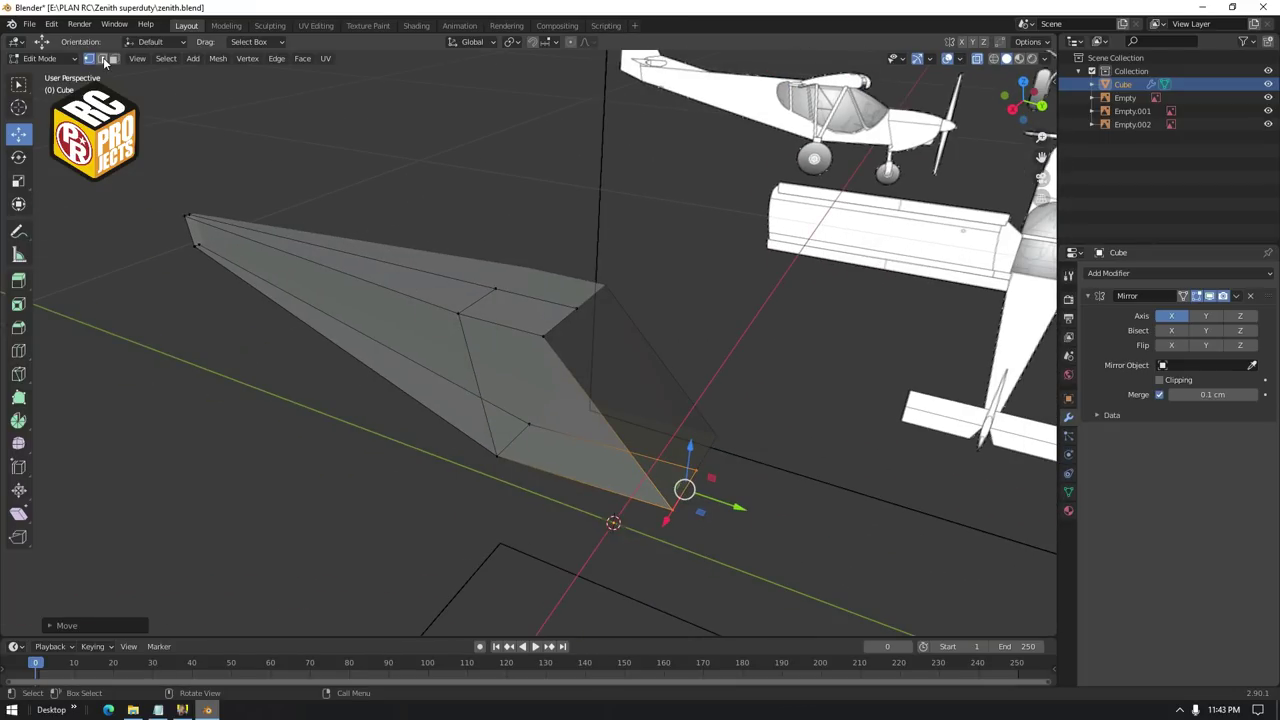
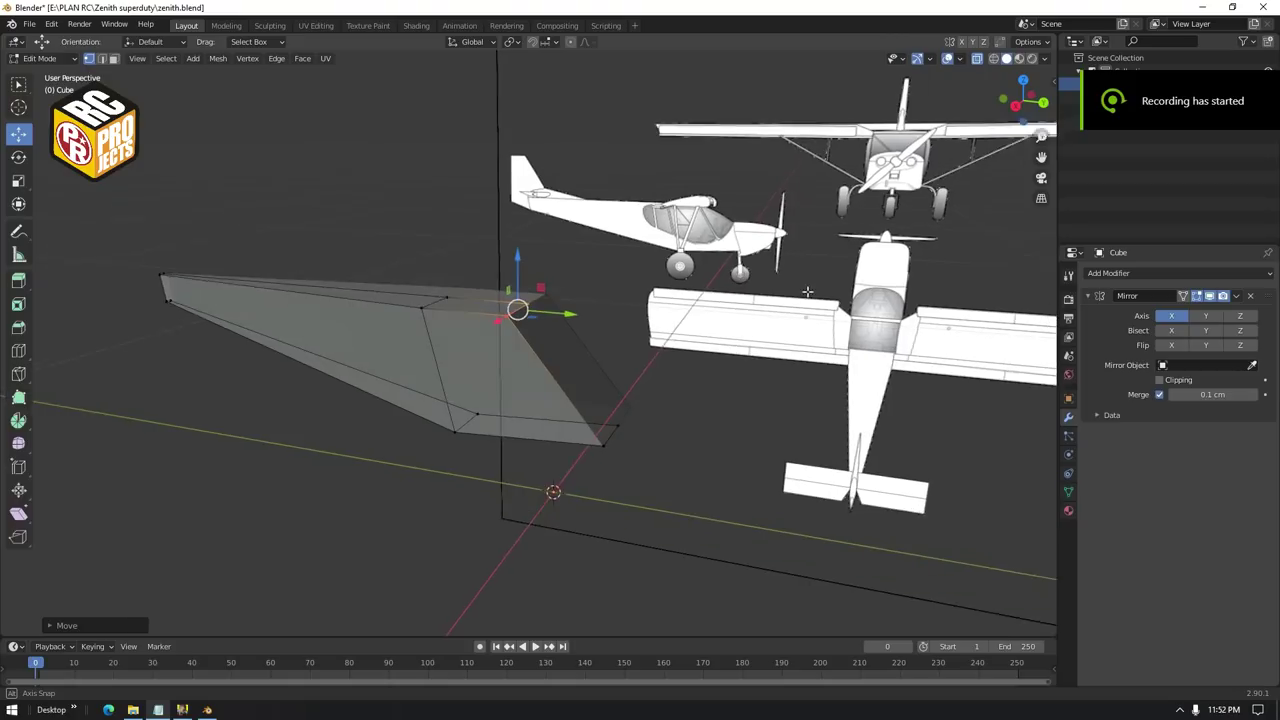
Select the slanted front side edge of the fuselage in edge mode and subdivide it
{"action": "middle_click_drag", "start_coordinate": [808, 291], "coordinate": [904, 286]}
{"action": "left_click", "coordinate": [101, 59]}
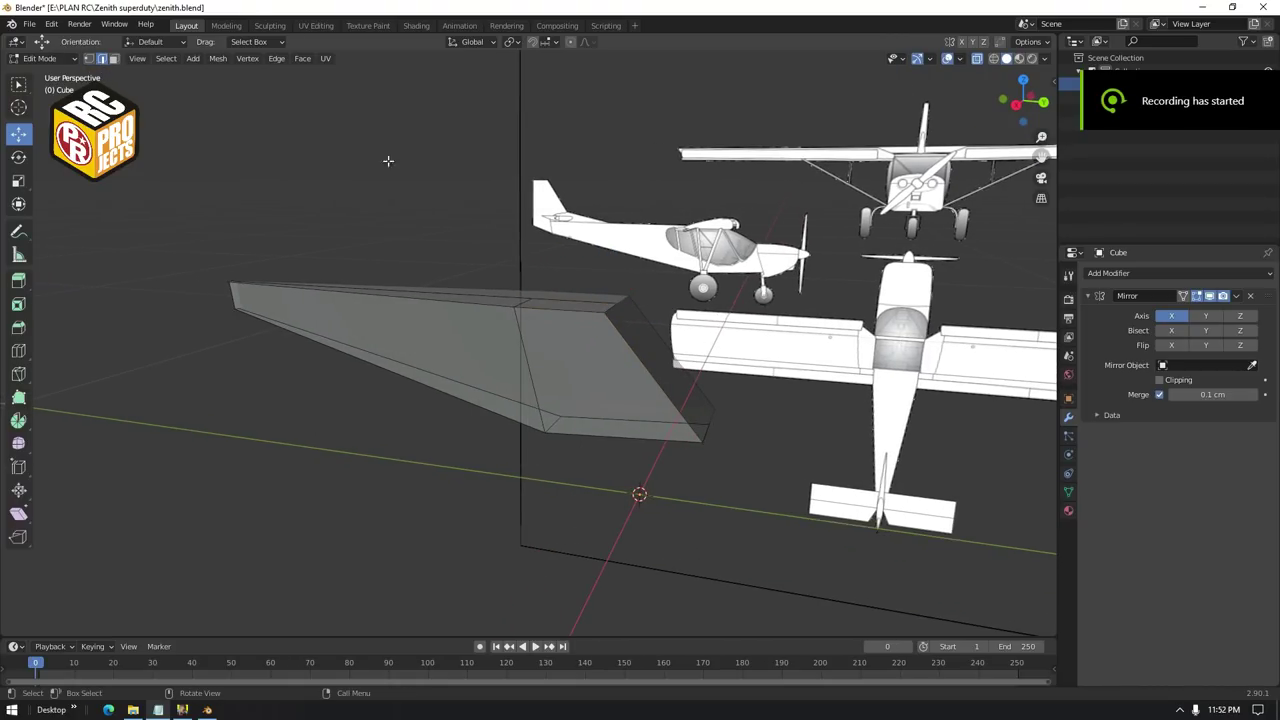
{"action": "right_click", "coordinate": [642, 354]}
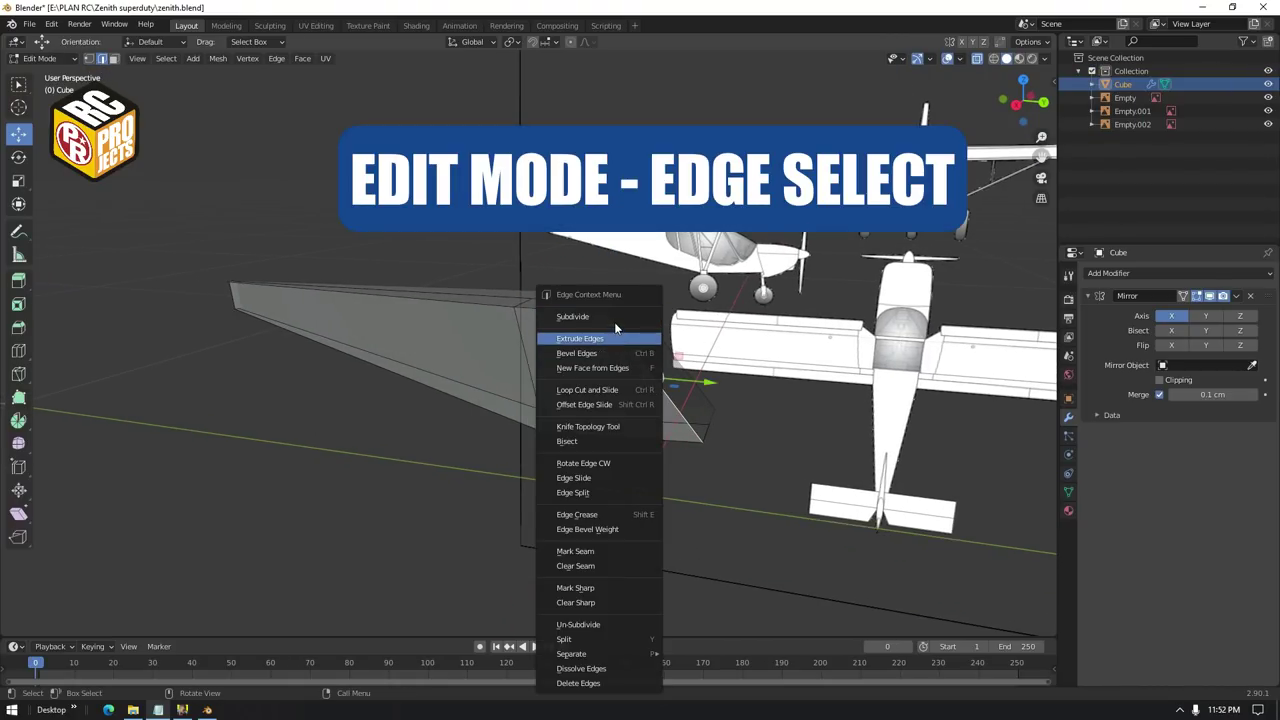
{"action": "right_click", "coordinate": [655, 377]}
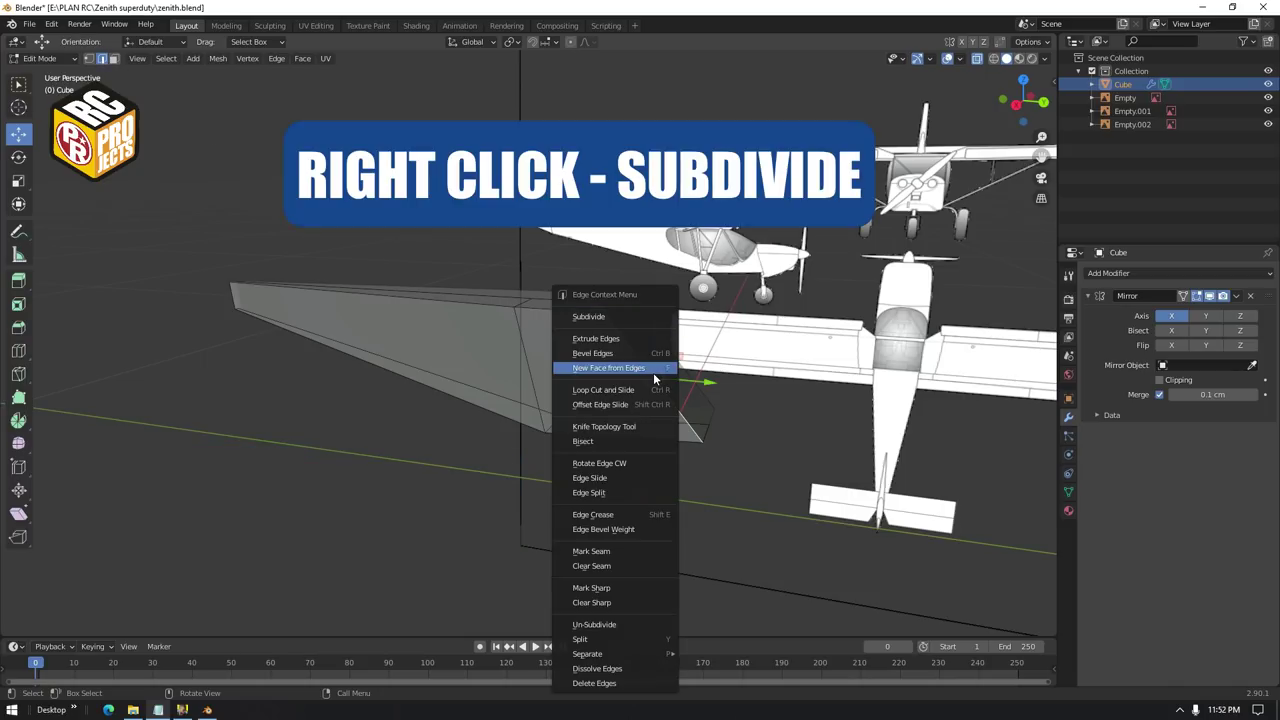
{"action": "left_click", "coordinate": [628, 316]}
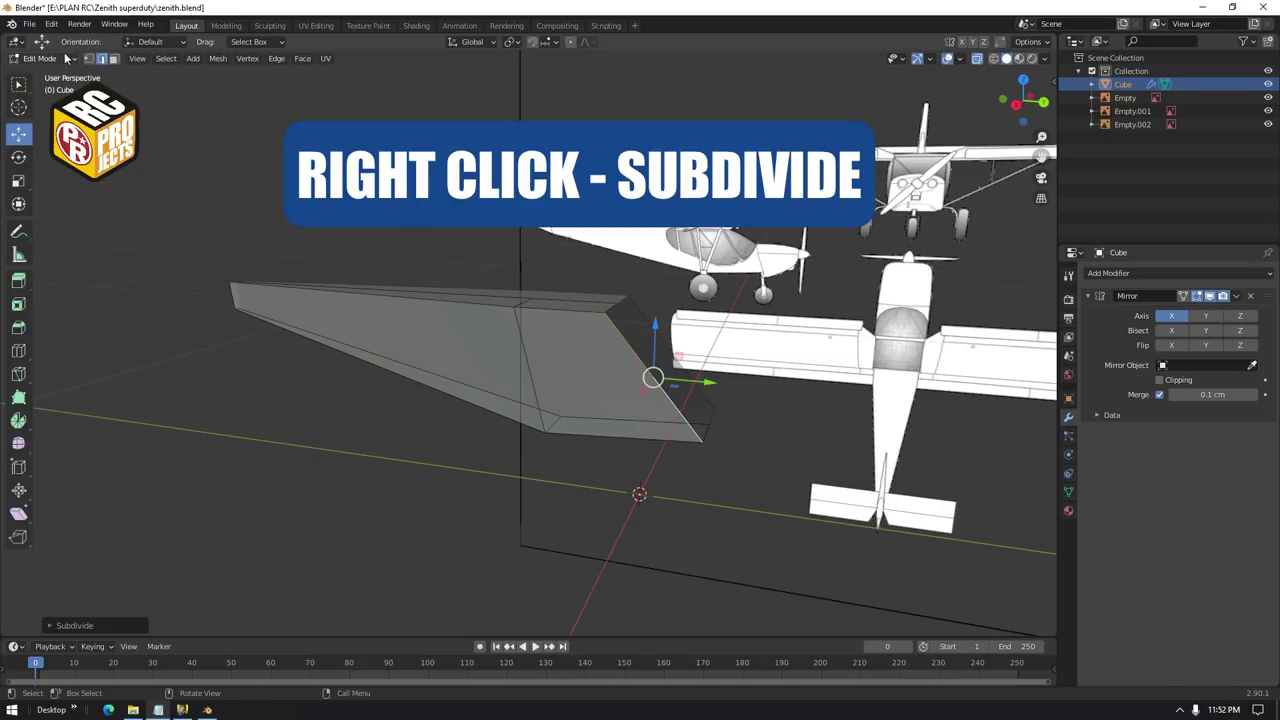
In the right side view, move the edge's middle vertex forward and up to where the windshield meets the engine cowling
{"action": "left_click", "coordinate": [734, 396]}
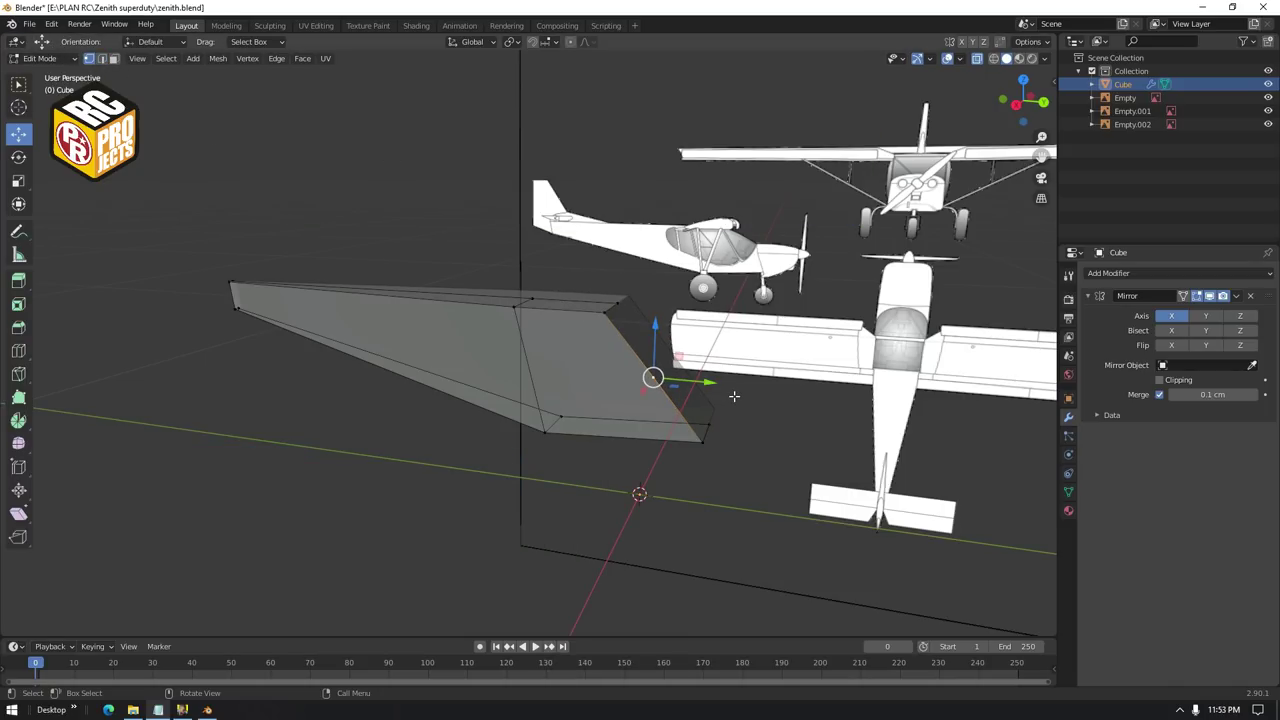
{"action": "left_click", "coordinate": [1023, 115]}
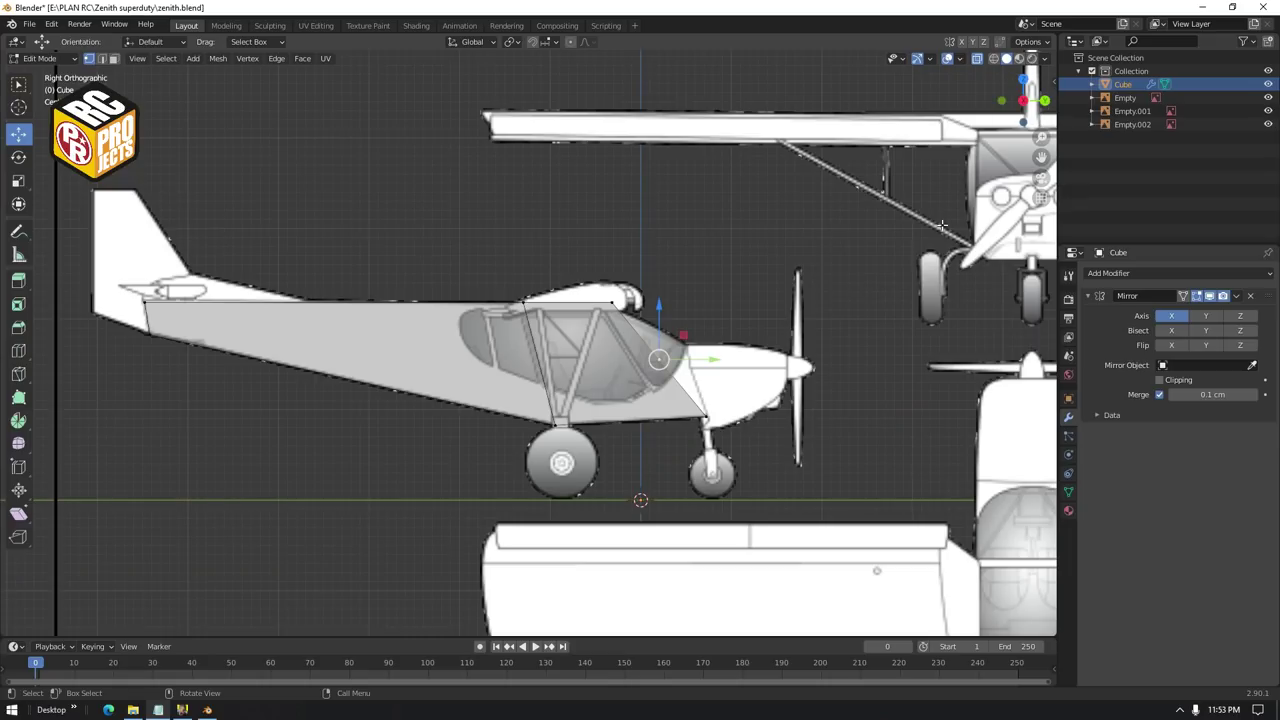
{"action": "left_click_drag", "start_coordinate": [710, 343], "coordinate": [754, 333]}
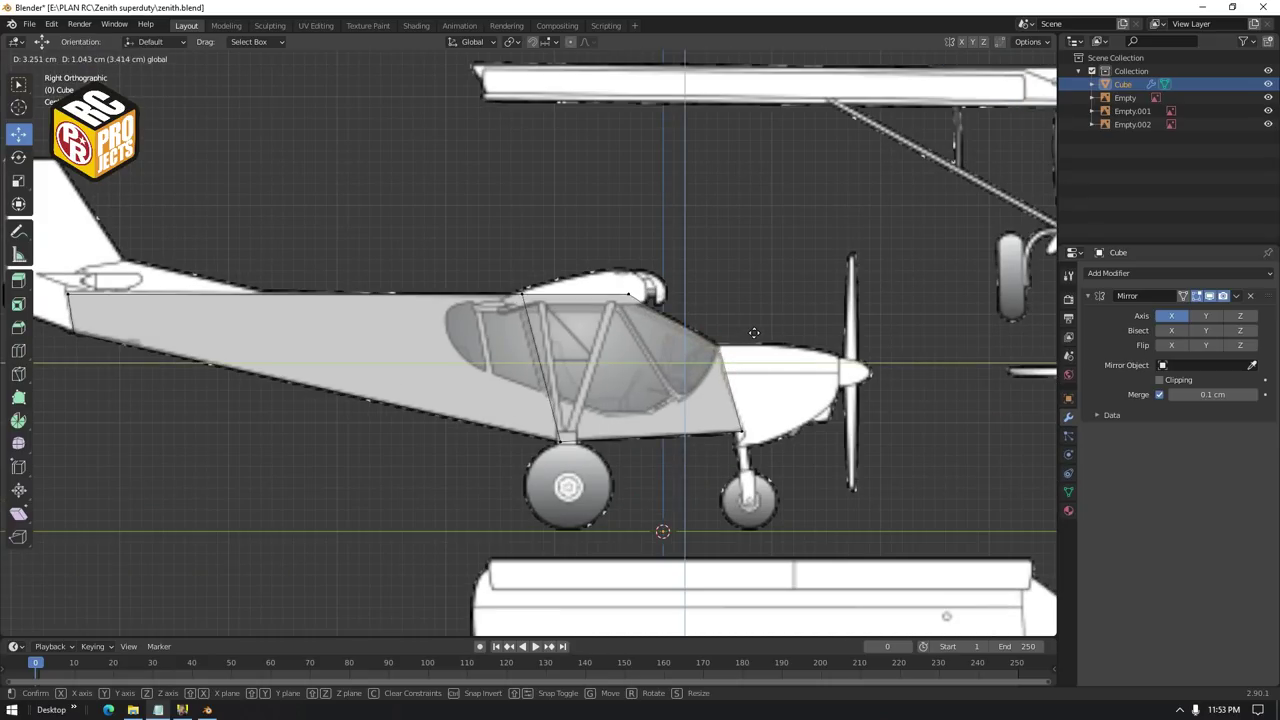
{"action": "left_click", "coordinate": [751, 328]}
Extrude the firewall edge forward over the engine cowling and shift its lower front vertex back along the Y axis
{"action": "middle_click_drag", "start_coordinate": [759, 395], "coordinate": [561, 401], "text": "shift"}
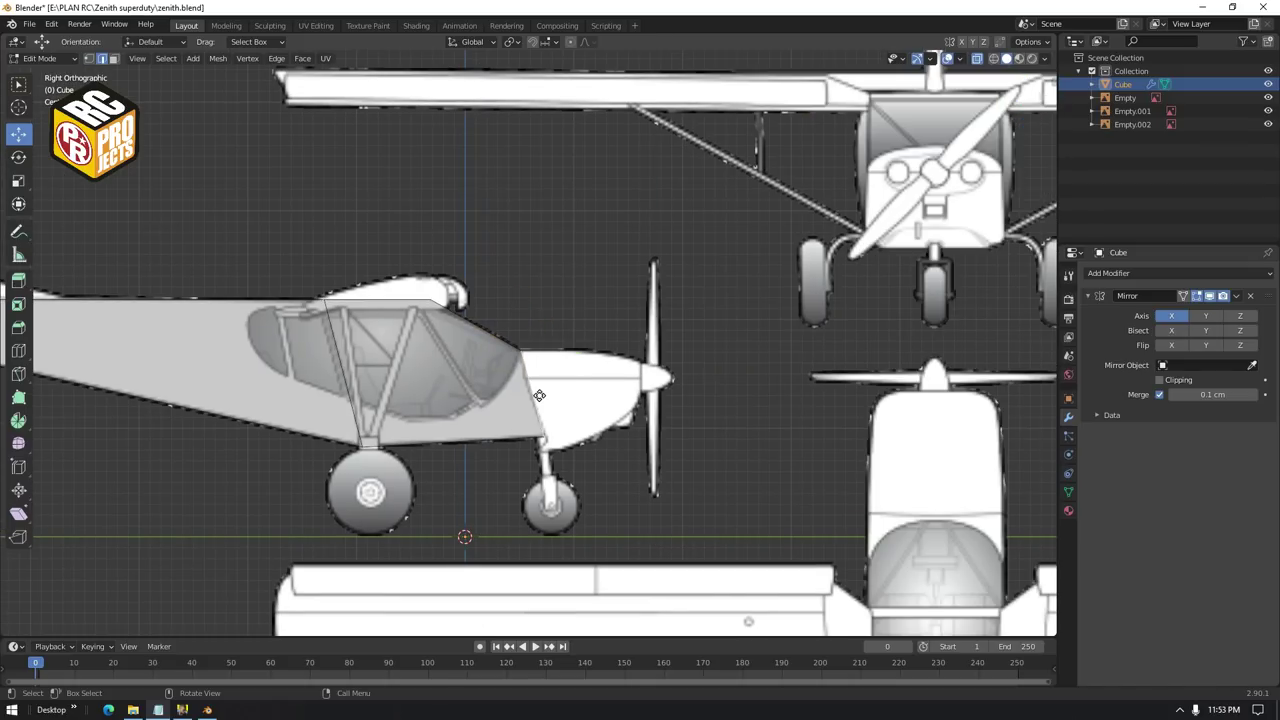
{"action": "left_click_drag", "start_coordinate": [561, 401], "coordinate": [627, 401]}
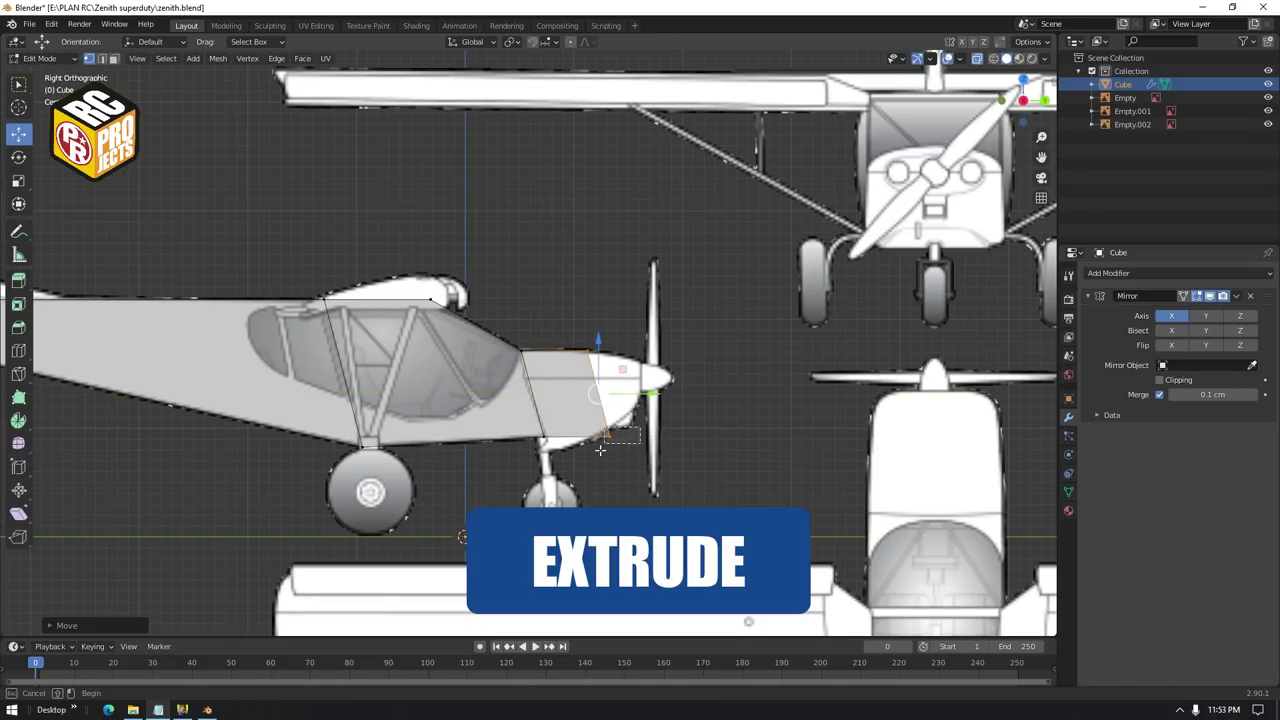
{"action": "left_click_drag", "start_coordinate": [600, 450], "coordinate": [599, 451]}
{"action": "left_click_drag", "start_coordinate": [642, 439], "coordinate": [620, 438]}
Extrude the upper side edge of the engine cowling inward along the X axis to the fuselage centreline
{"action": "middle_click_drag", "start_coordinate": [638, 428], "coordinate": [522, 455]}
{"action": "key", "text": "2"}
{"action": "left_click", "coordinate": [538, 396]}
{"action": "key", "text": "e"}
{"action": "left_click", "coordinate": [544, 402]}
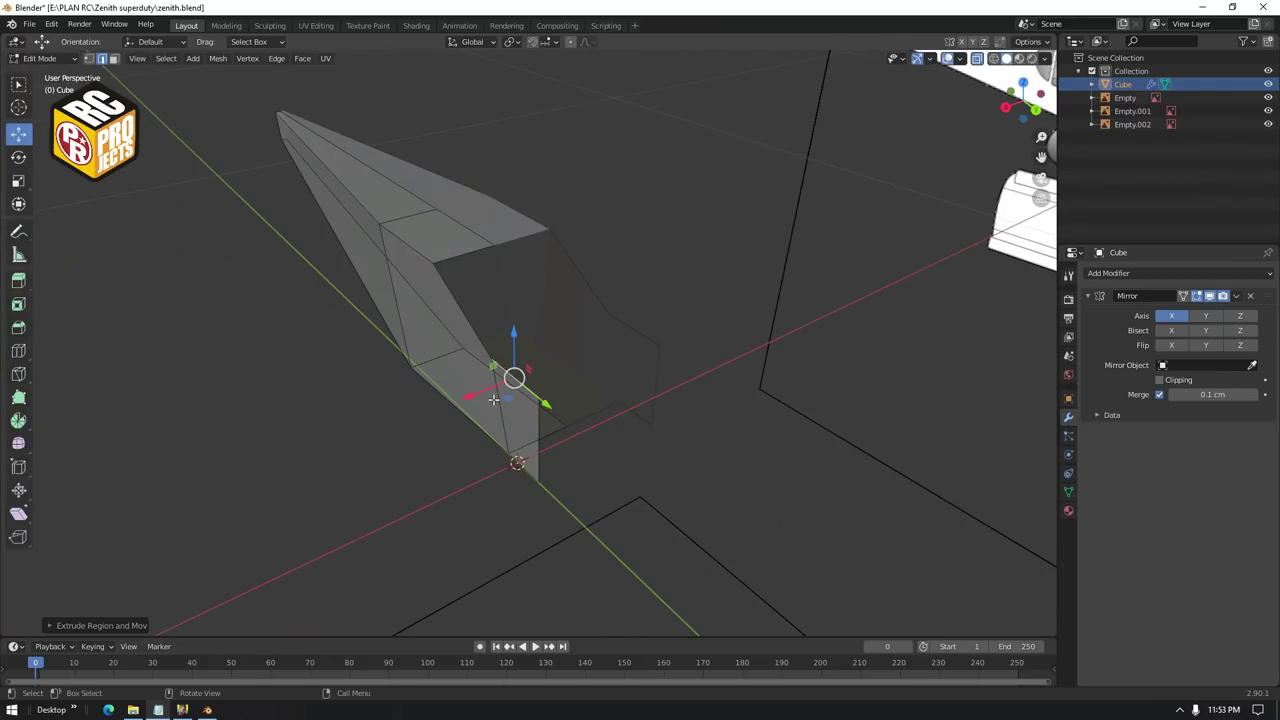
{"action": "left_click_drag", "start_coordinate": [488, 397], "coordinate": [548, 381]}
{"action": "left_click", "coordinate": [556, 373]}
Extrude the lower side edge of the engine cowling inward along the X axis to close the nose's underside near the centreline
{"action": "middle_click_drag", "start_coordinate": [556, 373], "coordinate": [506, 223]}
{"action": "left_click", "coordinate": [691, 396]}
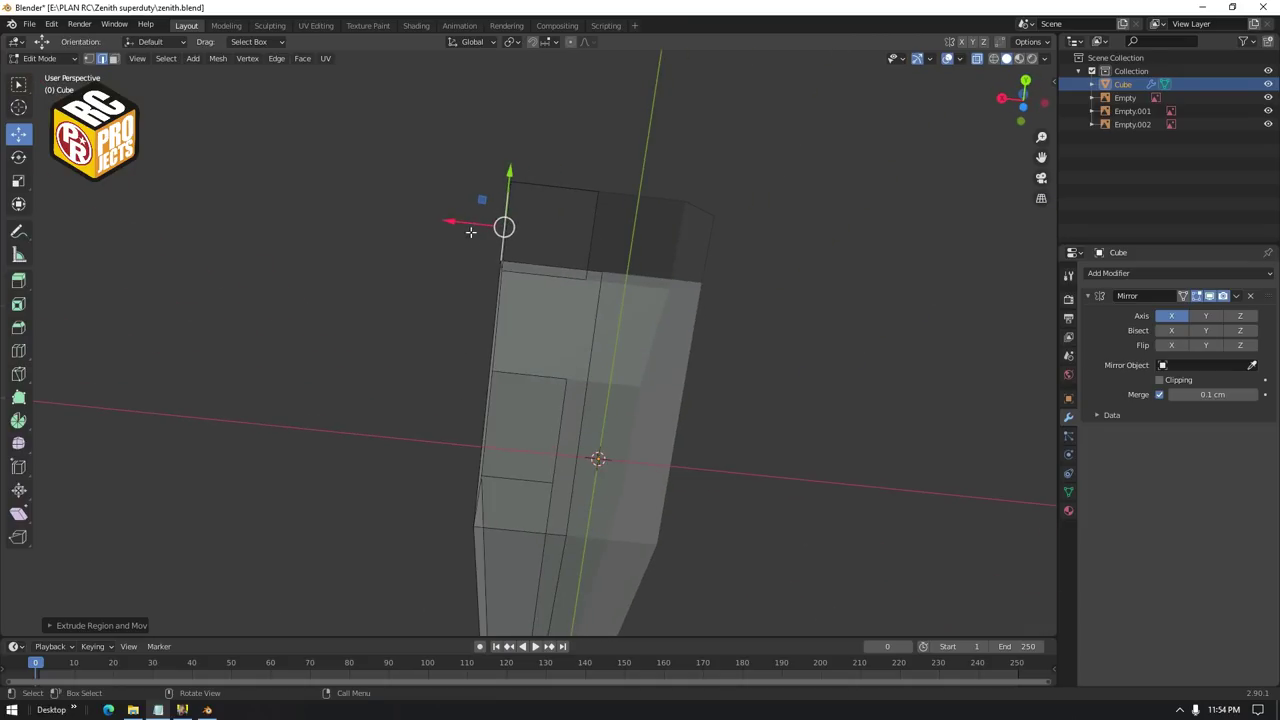
{"action": "key", "text": "e"}
{"action": "left_click", "coordinate": [571, 236]}
{"action": "middle_click_drag", "start_coordinate": [600, 237], "coordinate": [701, 342]}
{"action": "scroll", "coordinate": [671, 297], "scroll_direction": "up", "scroll_amount": 4}
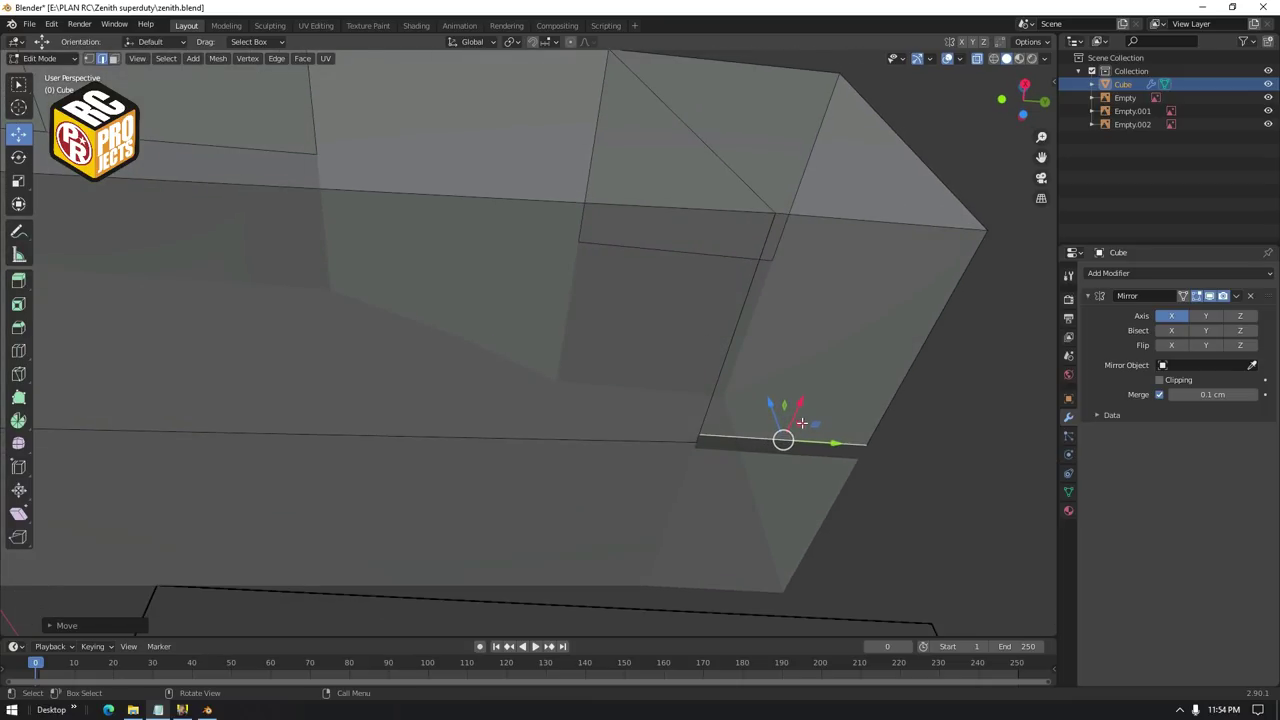
{"action": "mouse_move", "coordinate": [798, 417]}
{"action": "left_mouse_down"}
{"action": "mouse_move", "coordinate": [794, 461]}
{"action": "mouse_move", "coordinate": [801, 414]}
{"action": "left_mouse_up"}
{"action": "key", "text": "ctrl+z"}
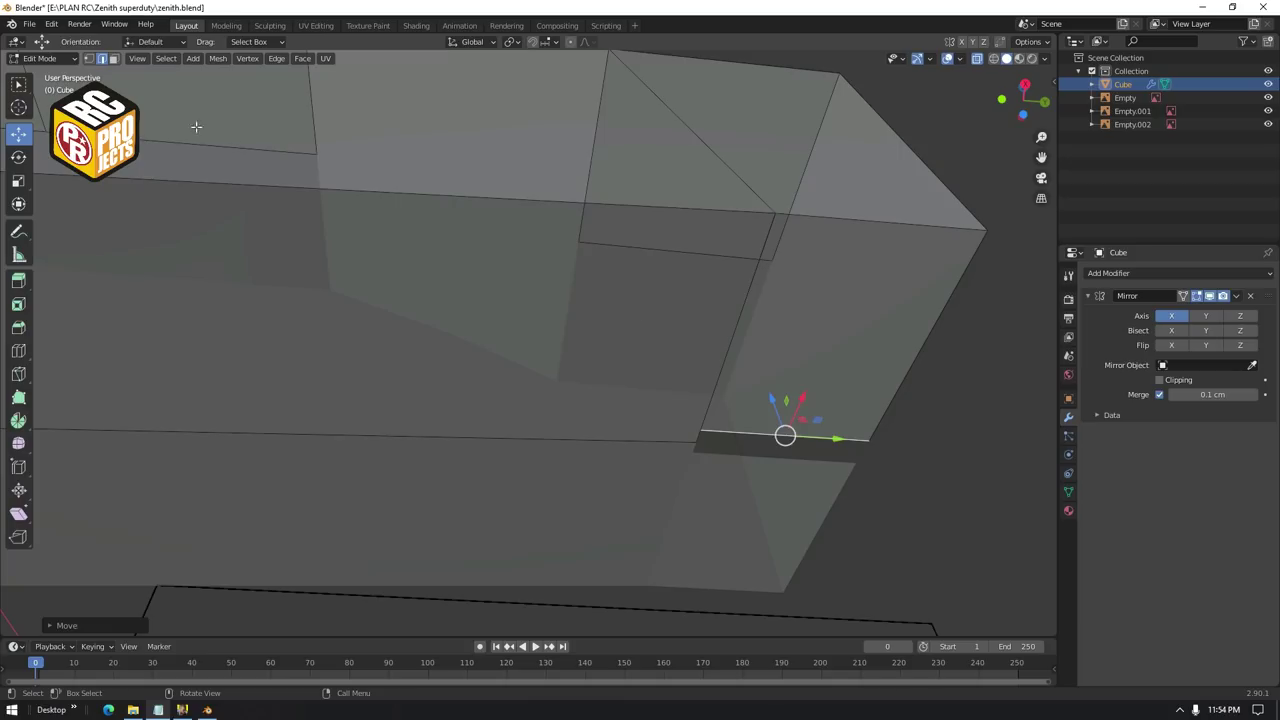
Merge the new bottom edge's rear vertex with the neighbouring fuselage vertex using Merge Vertices At Last
{"action": "left_click", "coordinate": [704, 437]}
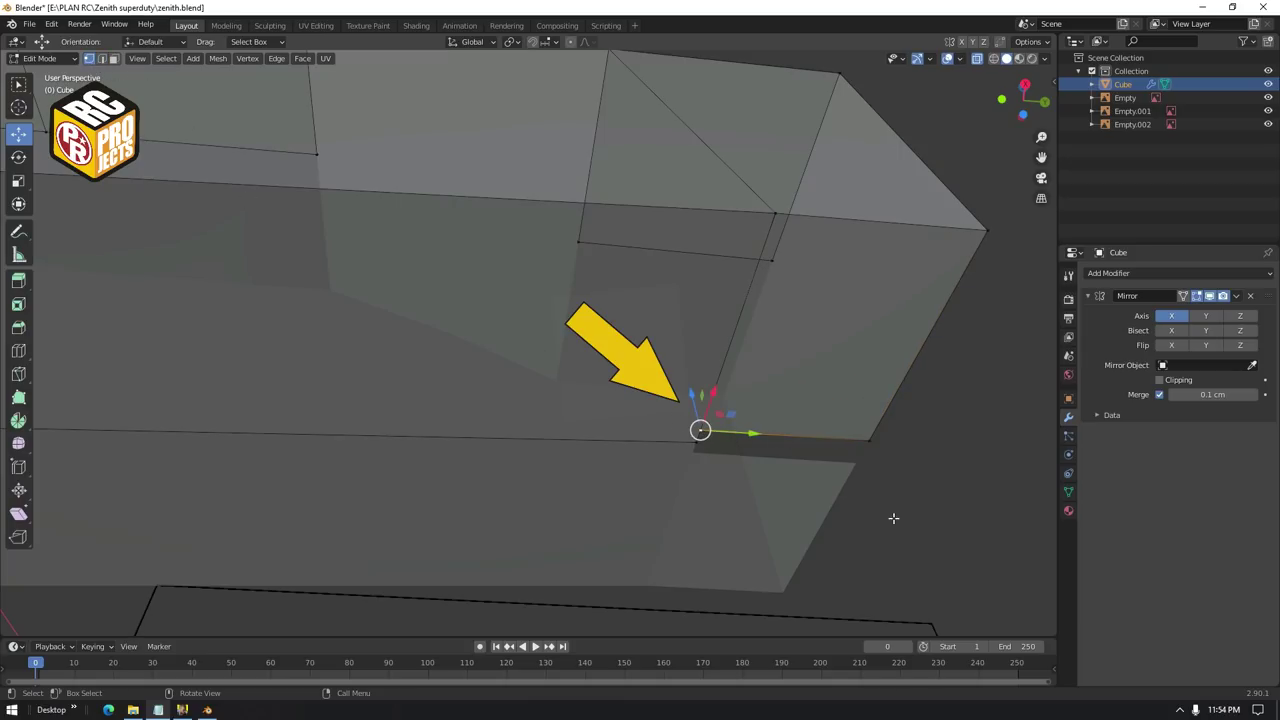
{"action": "left_click", "coordinate": [701, 446], "text": "shift"}
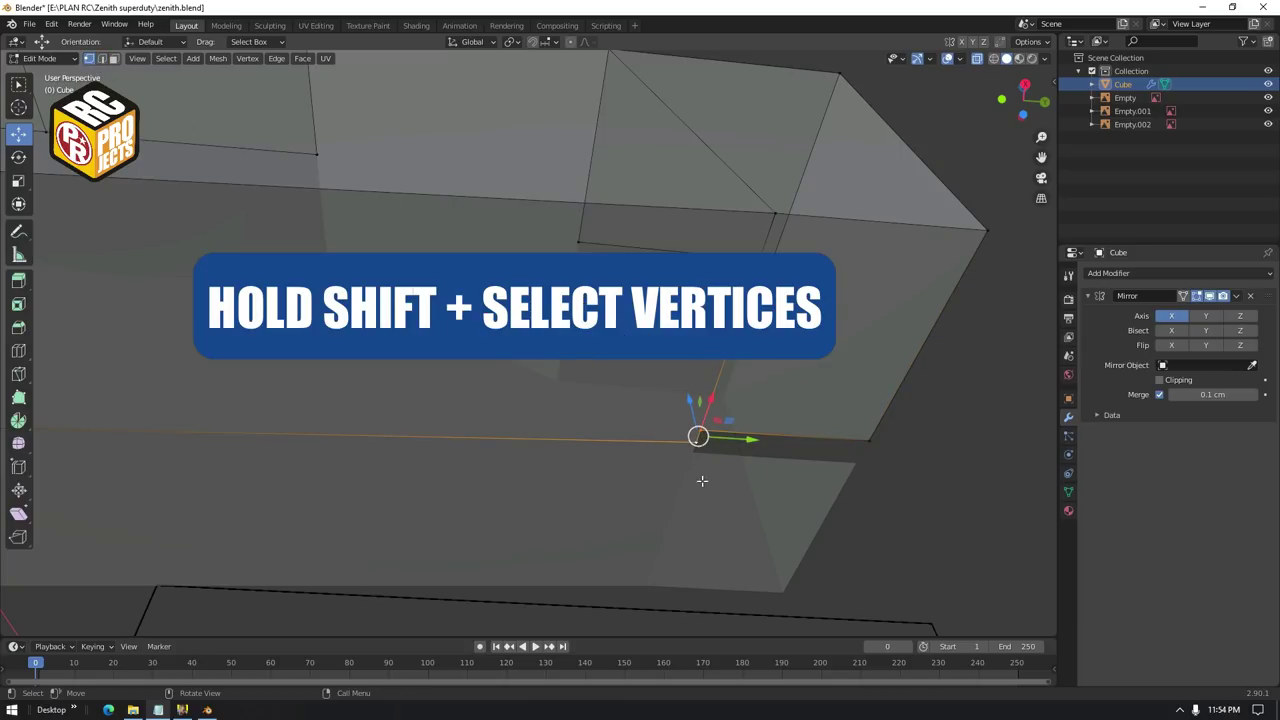
{"action": "middle_click_drag", "start_coordinate": [851, 463], "coordinate": [762, 447]}
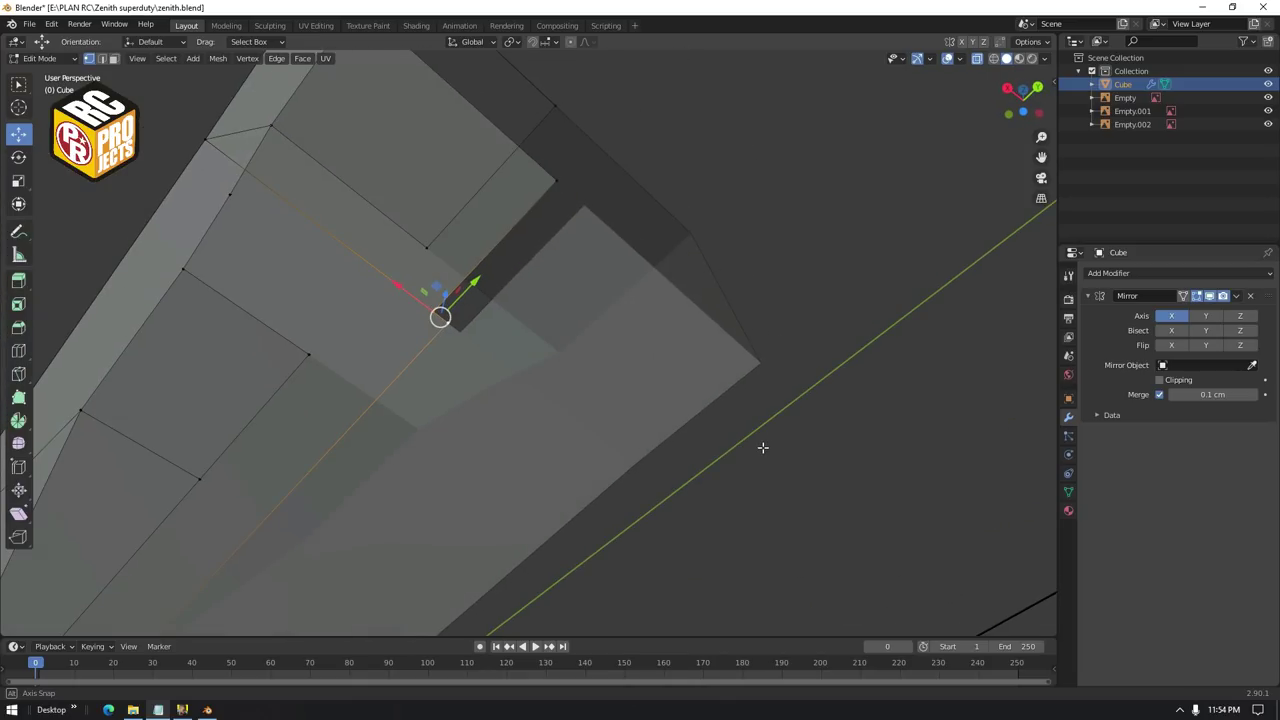
{"action": "right_click", "coordinate": [524, 343]}
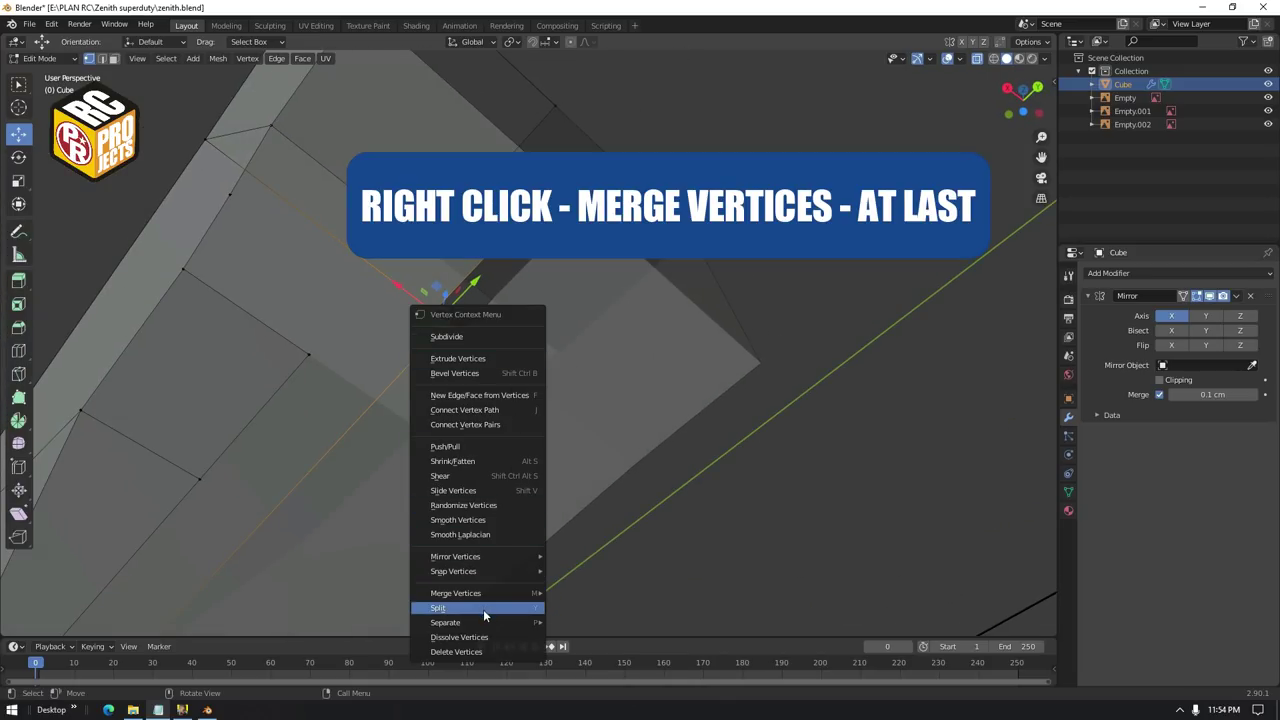
{"action": "mouse_move", "coordinate": [495, 593]}
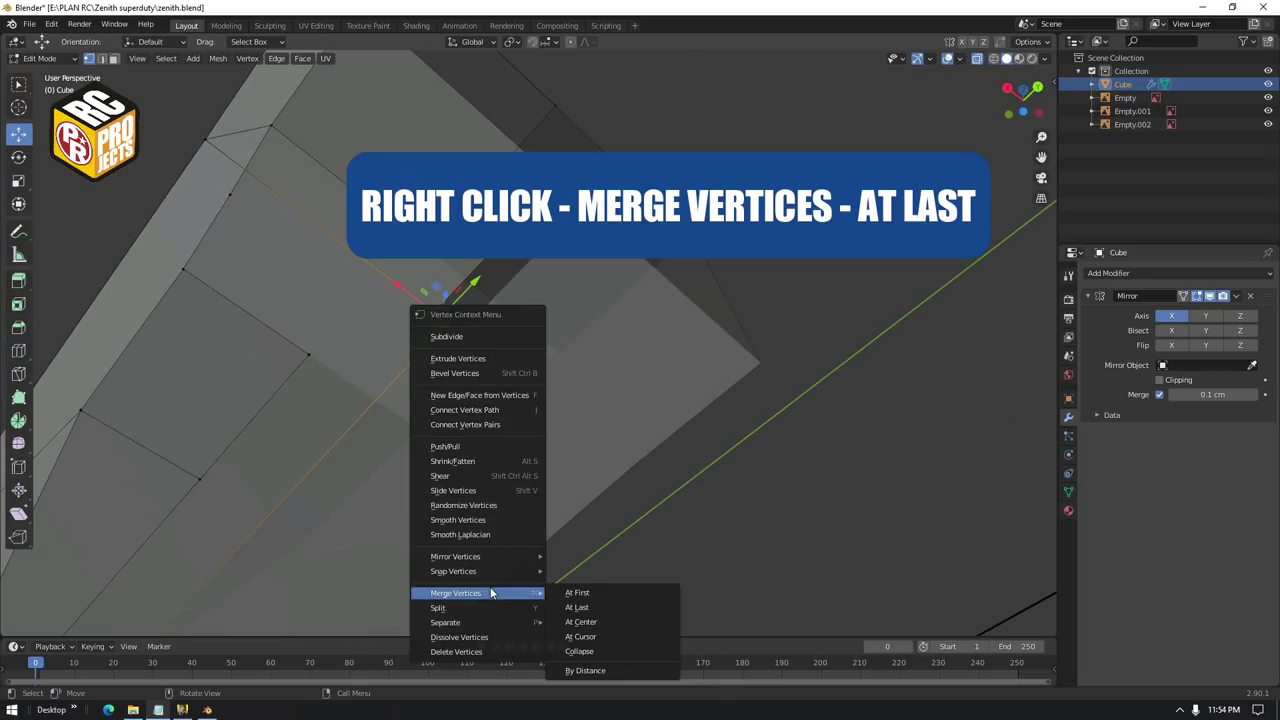
{"action": "left_click", "coordinate": [580, 607]}
Move the front vertex of the cowling's bottom edge along the X axis to the centreline so it meets the mirrored half
{"action": "middle_click_drag", "start_coordinate": [500, 366], "coordinate": [720, 318]}
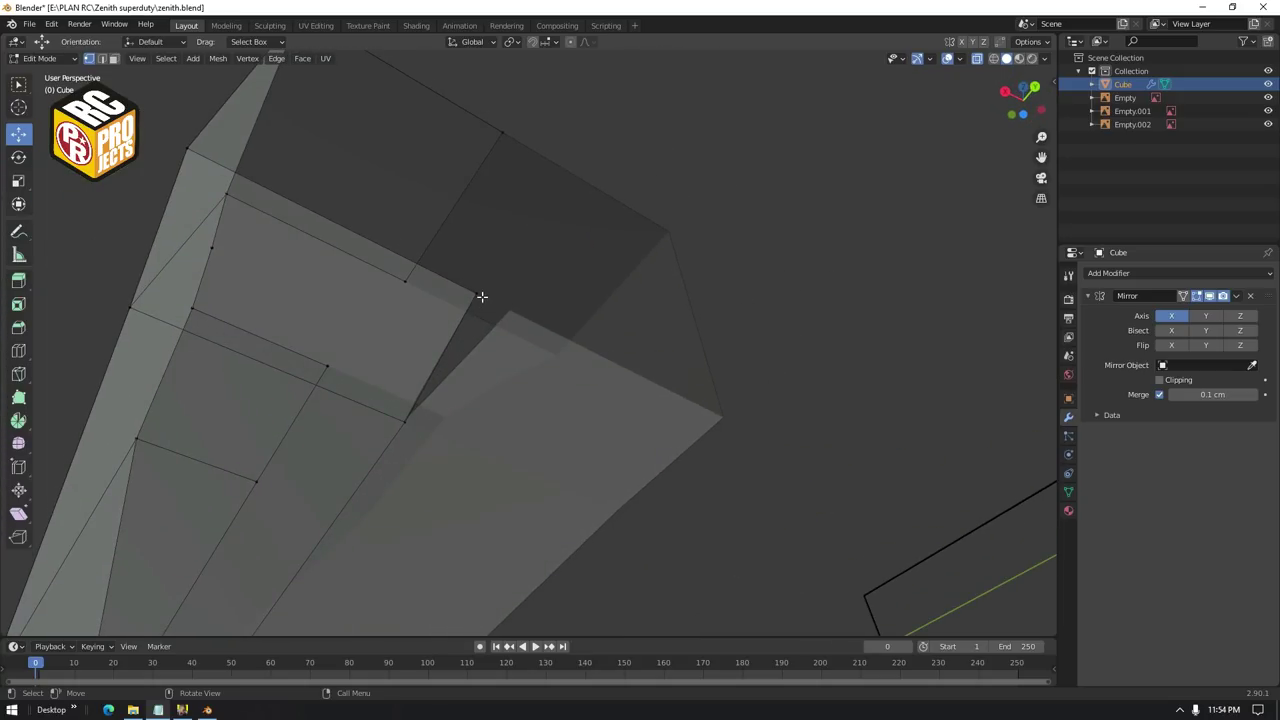
{"action": "key", "text": "g"}
{"action": "key", "text": "x"}
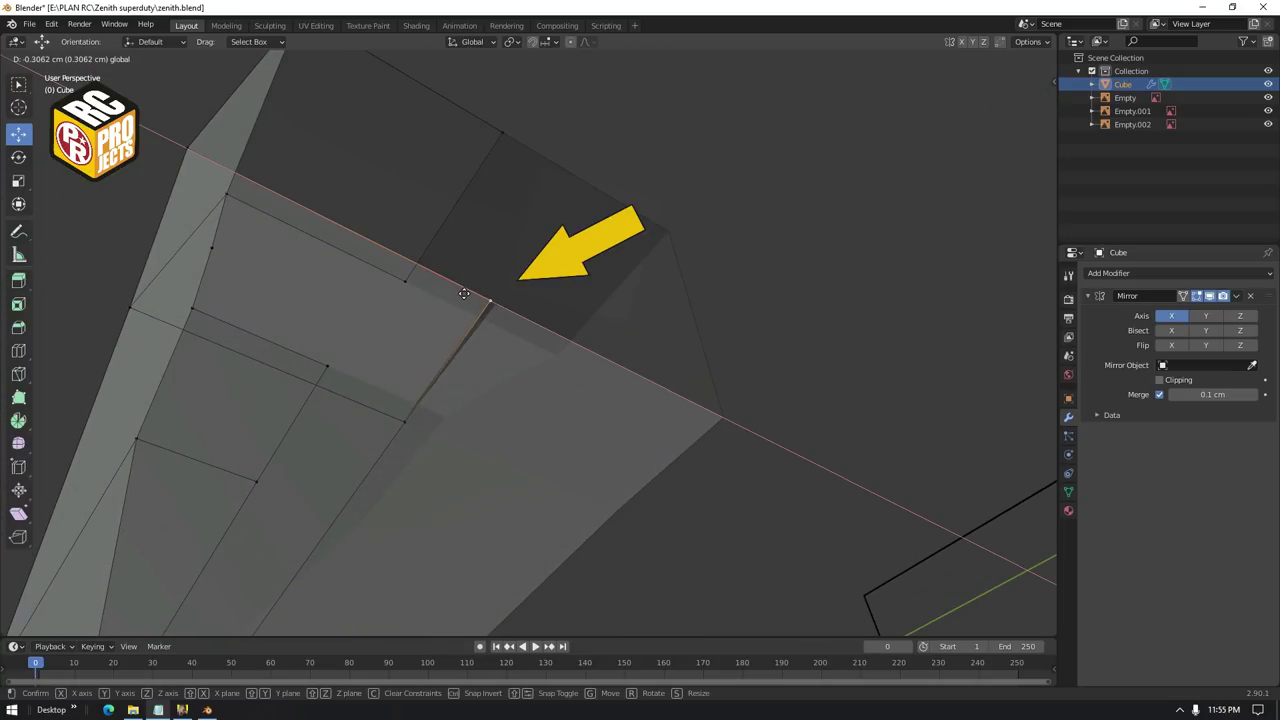
{"action": "left_click", "coordinate": [465, 293]}
{"action": "scroll", "coordinate": [771, 334], "scroll_direction": "down", "scroll_amount": 10}
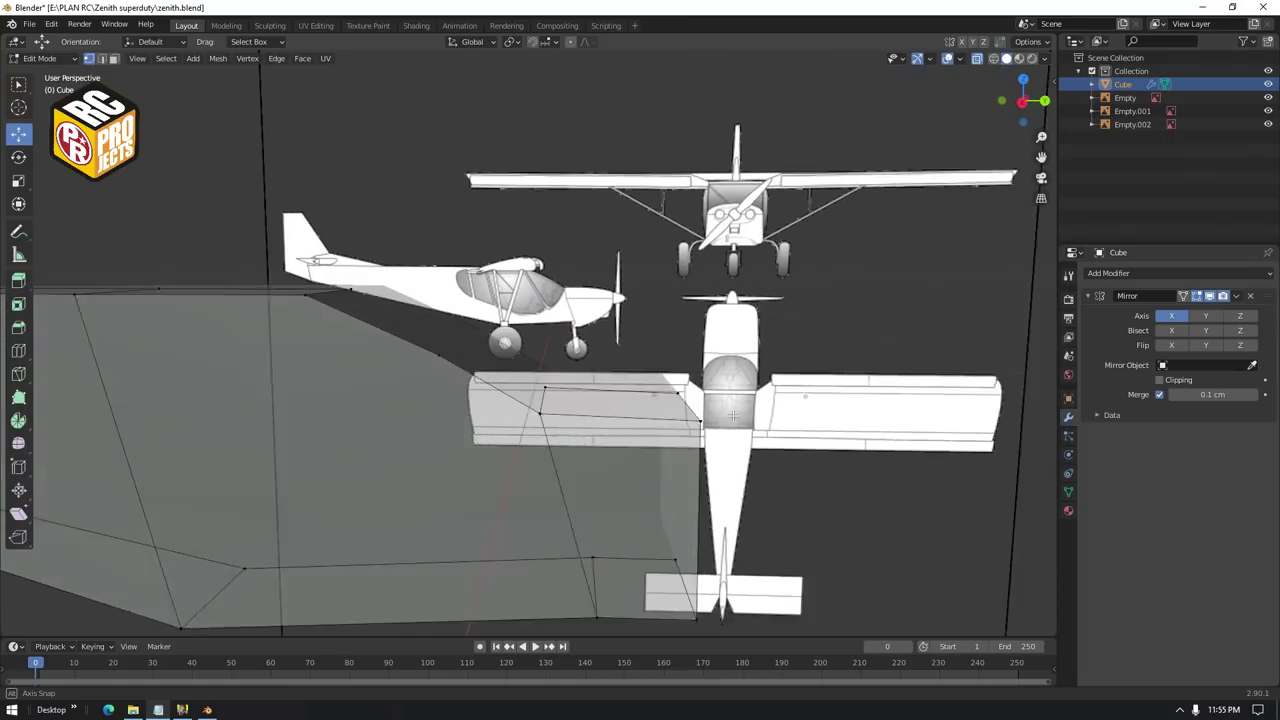
Return to Object Mode and turn on the Wireframe overlay for the geometry
{"action": "middle_click_drag", "start_coordinate": [705, 409], "coordinate": [612, 334]}
{"action": "key", "text": "Tab"}
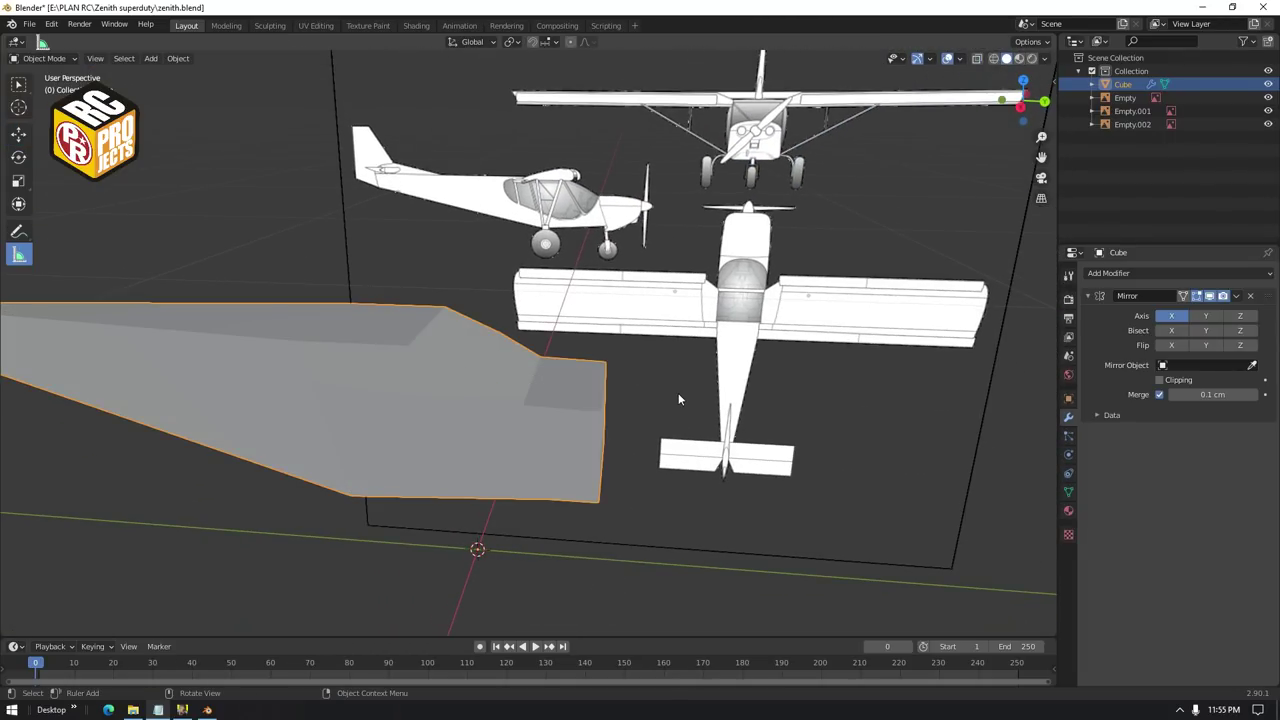
{"action": "left_click", "coordinate": [679, 394]}
{"action": "middle_click_drag", "start_coordinate": [630, 388], "coordinate": [582, 392]}
{"action": "left_click", "coordinate": [484, 402]}
{"action": "left_click", "coordinate": [585, 320]}
{"action": "left_click", "coordinate": [371, 290]}
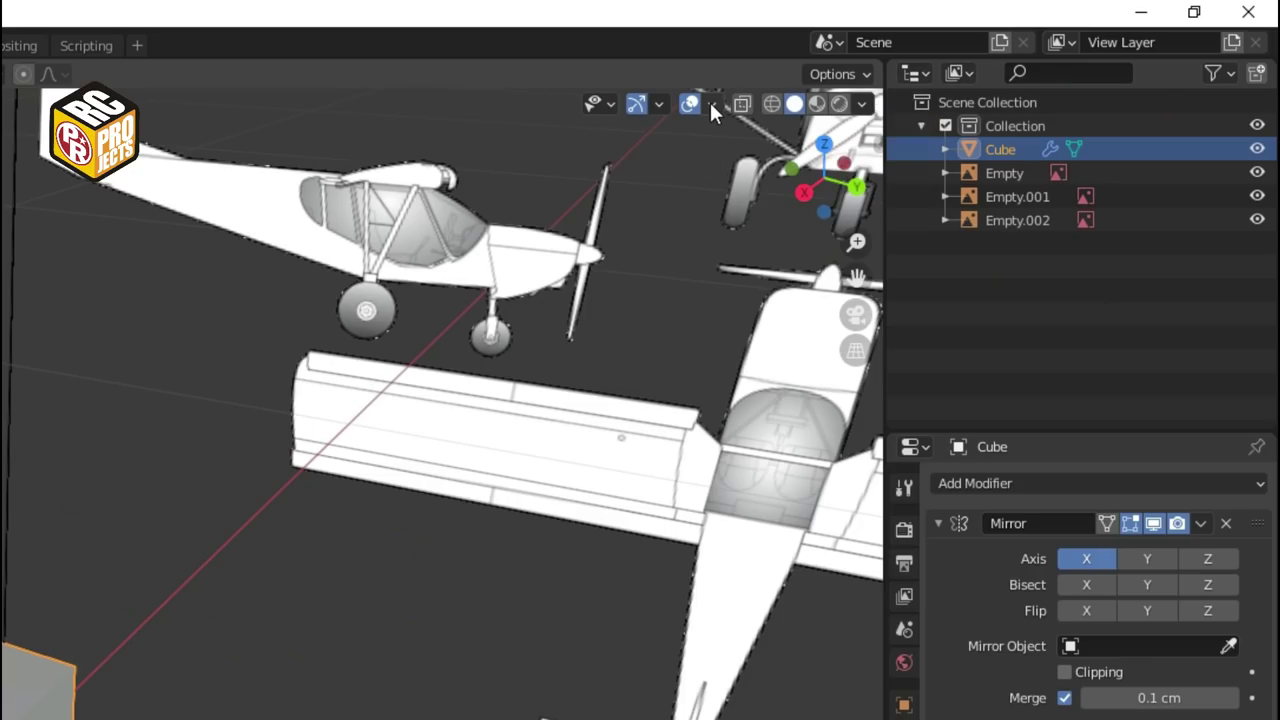
{"action": "left_click", "coordinate": [711, 103]}
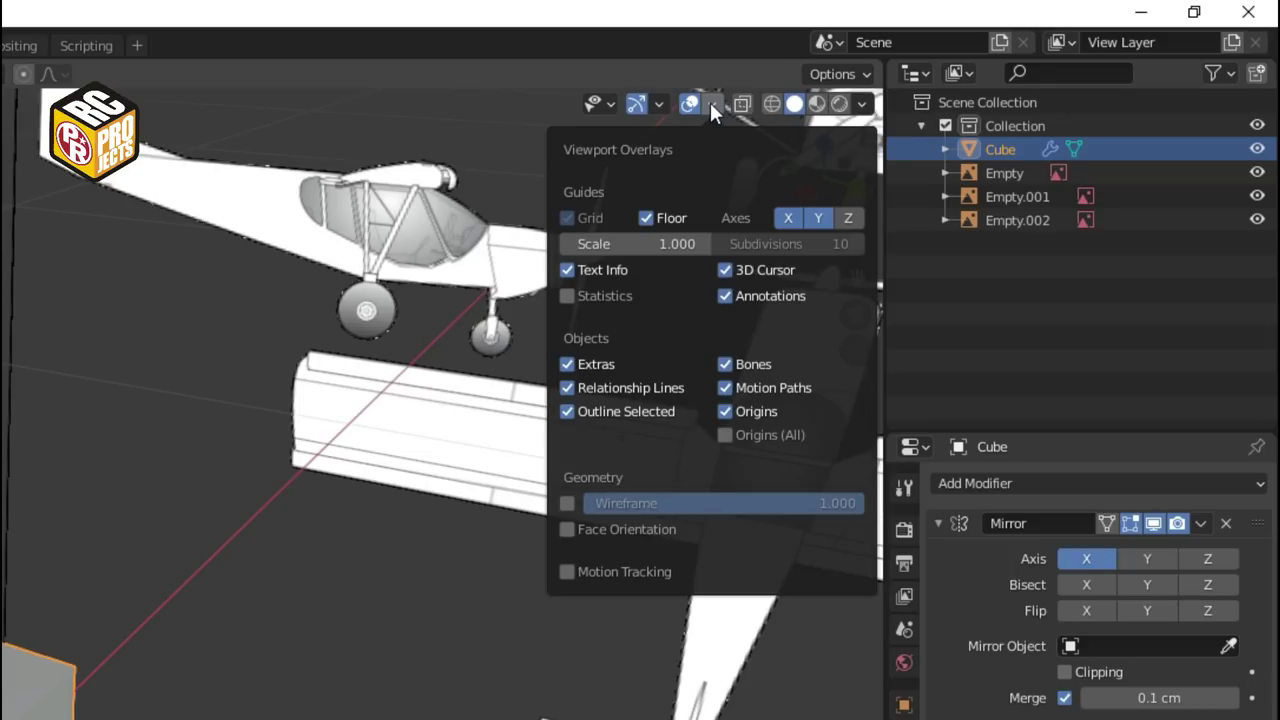
{"action": "left_click", "coordinate": [568, 504]}
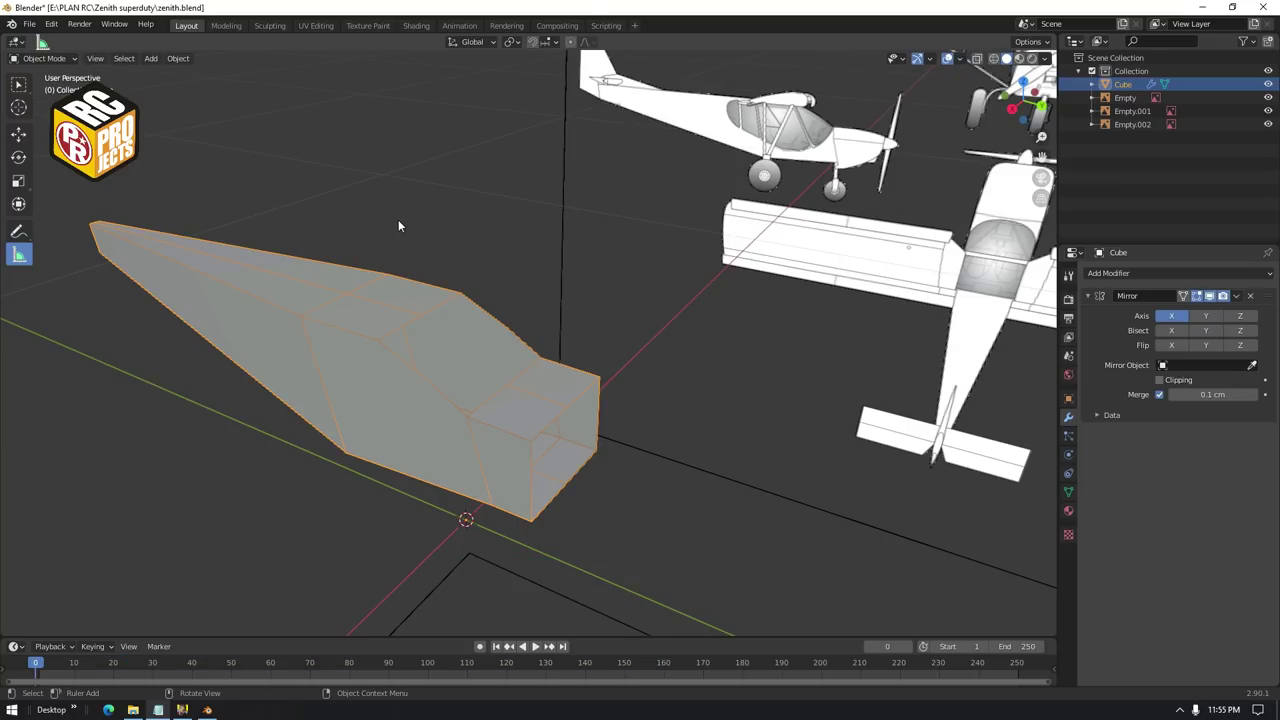
{"action": "left_click", "coordinate": [398, 226]}
With X-ray on in the back view, move the fuselage's outer side vertices slightly outward along X to match the front-view drawing
{"action": "middle_click_drag", "start_coordinate": [398, 226], "coordinate": [668, 258]}
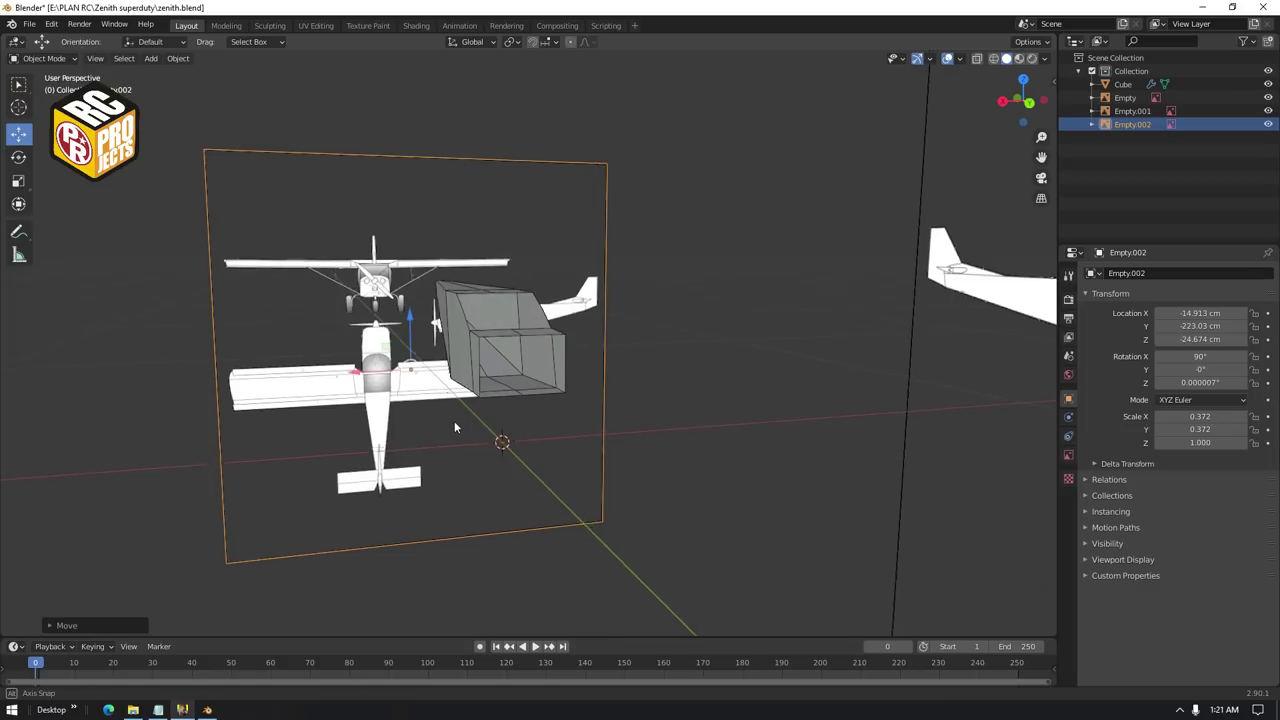
{"action": "scroll", "coordinate": [470, 422], "scroll_direction": "up", "scroll_amount": 4}
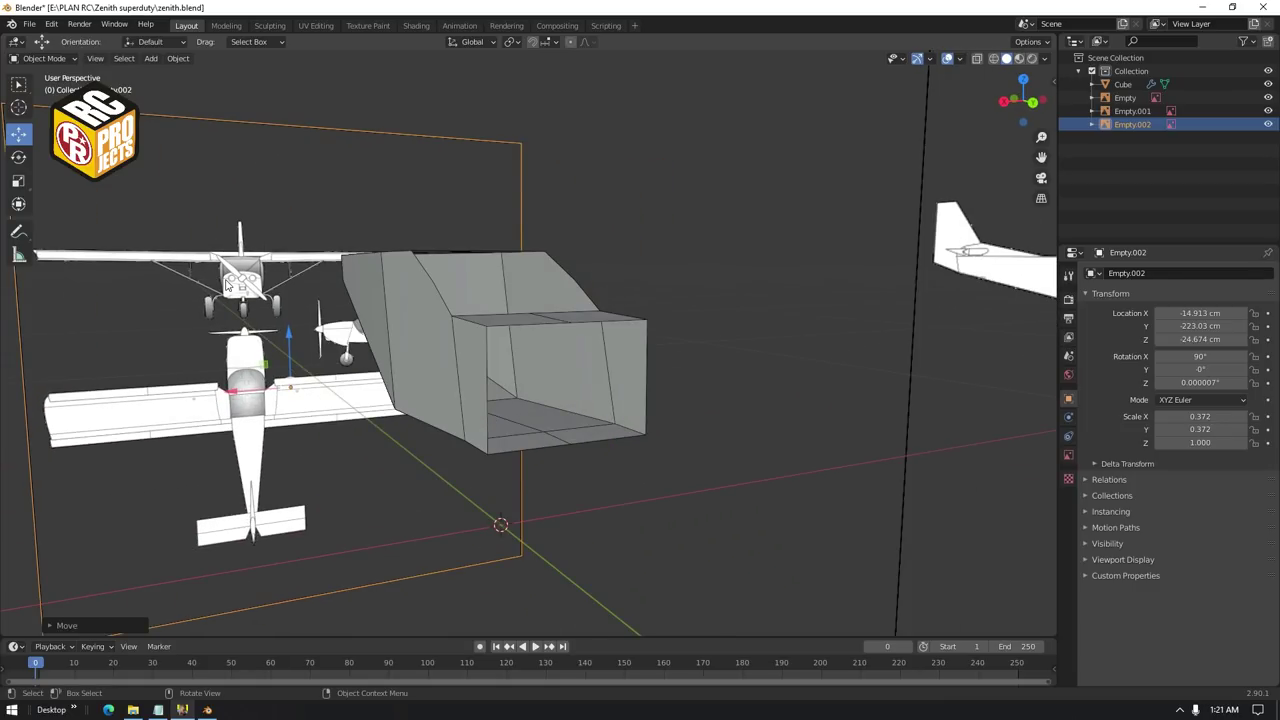
{"action": "left_click", "coordinate": [469, 343]}
{"action": "middle_click_drag", "start_coordinate": [469, 343], "coordinate": [471, 355]}
{"action": "key", "text": "alt+z"}
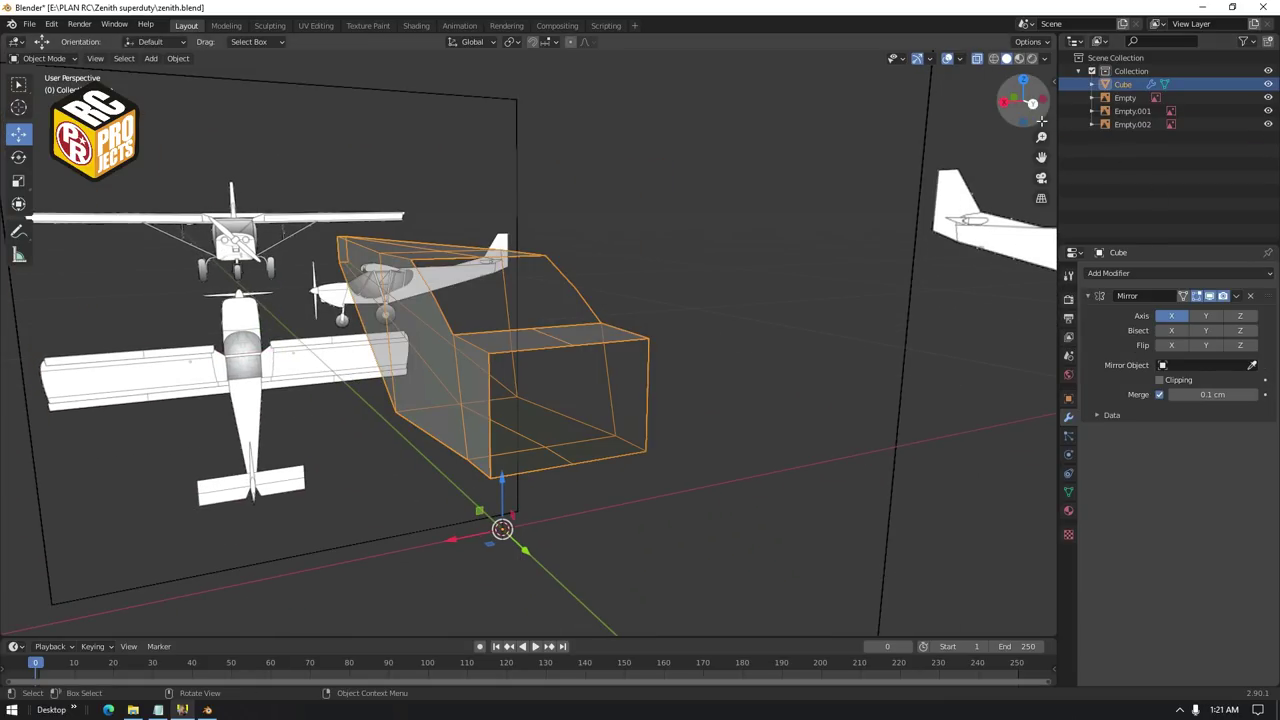
{"action": "left_click", "coordinate": [1034, 105]}
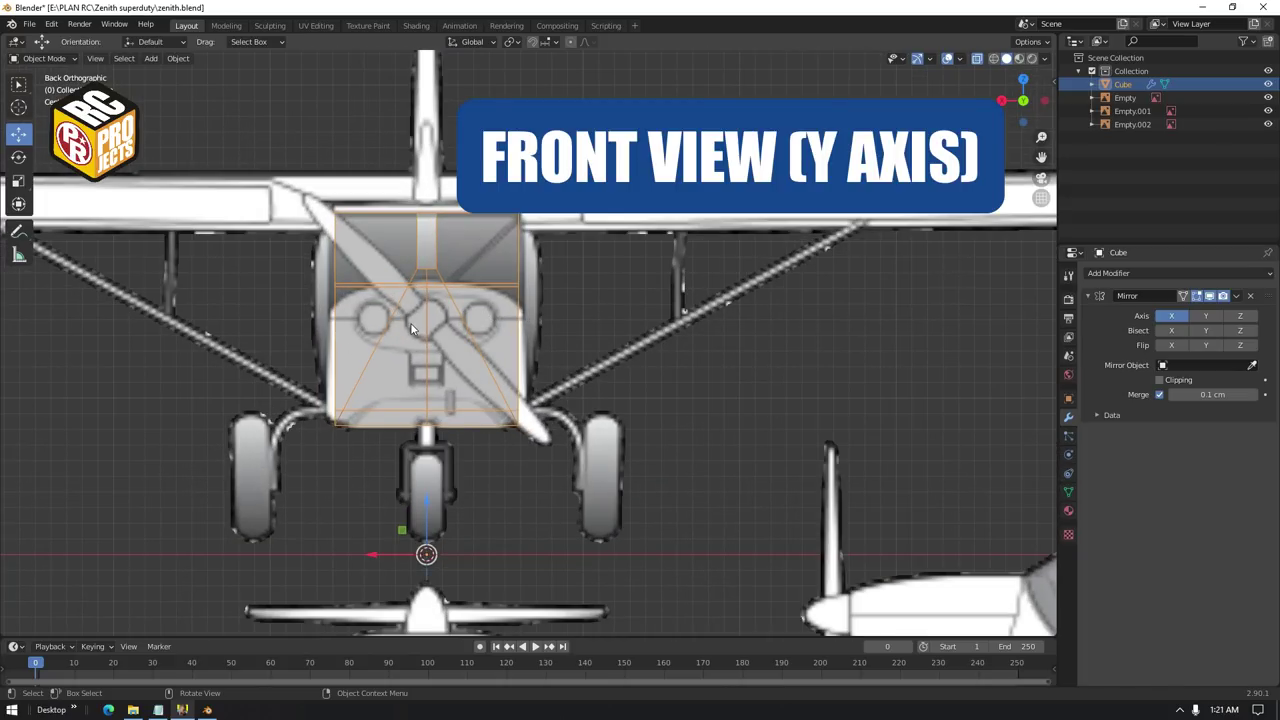
{"action": "key", "text": "Tab"}
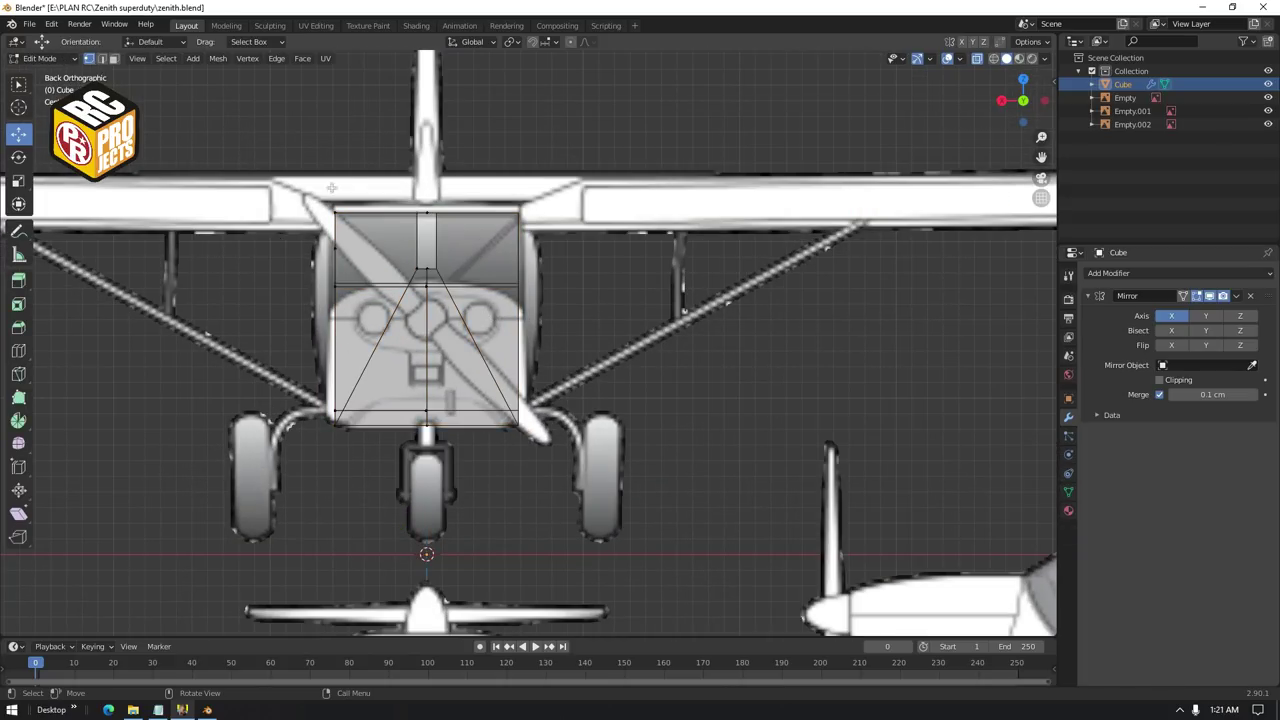
{"action": "left_click_drag", "start_coordinate": [264, 152], "coordinate": [374, 485]}
{"action": "left_click_drag", "start_coordinate": [305, 315], "coordinate": [298, 316]}
{"action": "middle_click_drag", "start_coordinate": [397, 250], "coordinate": [483, 280], "text": "shift"}
{"action": "scroll", "coordinate": [483, 280], "scroll_direction": "up", "scroll_amount": 2}
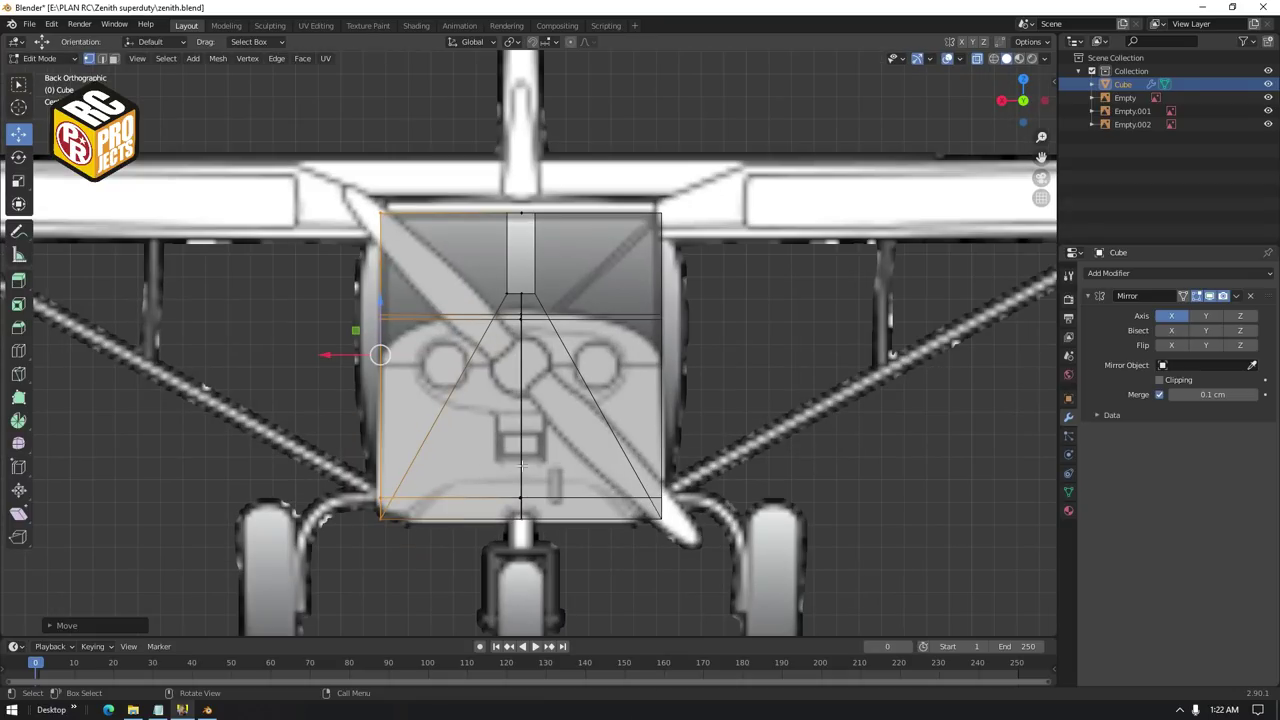
{"action": "left_click", "coordinate": [438, 346]}
Subdivide the front and rear edges of the cowling top's editable half and shift the new lengthwise edge outward along X
{"action": "middle_click_drag", "start_coordinate": [438, 346], "coordinate": [449, 332]}
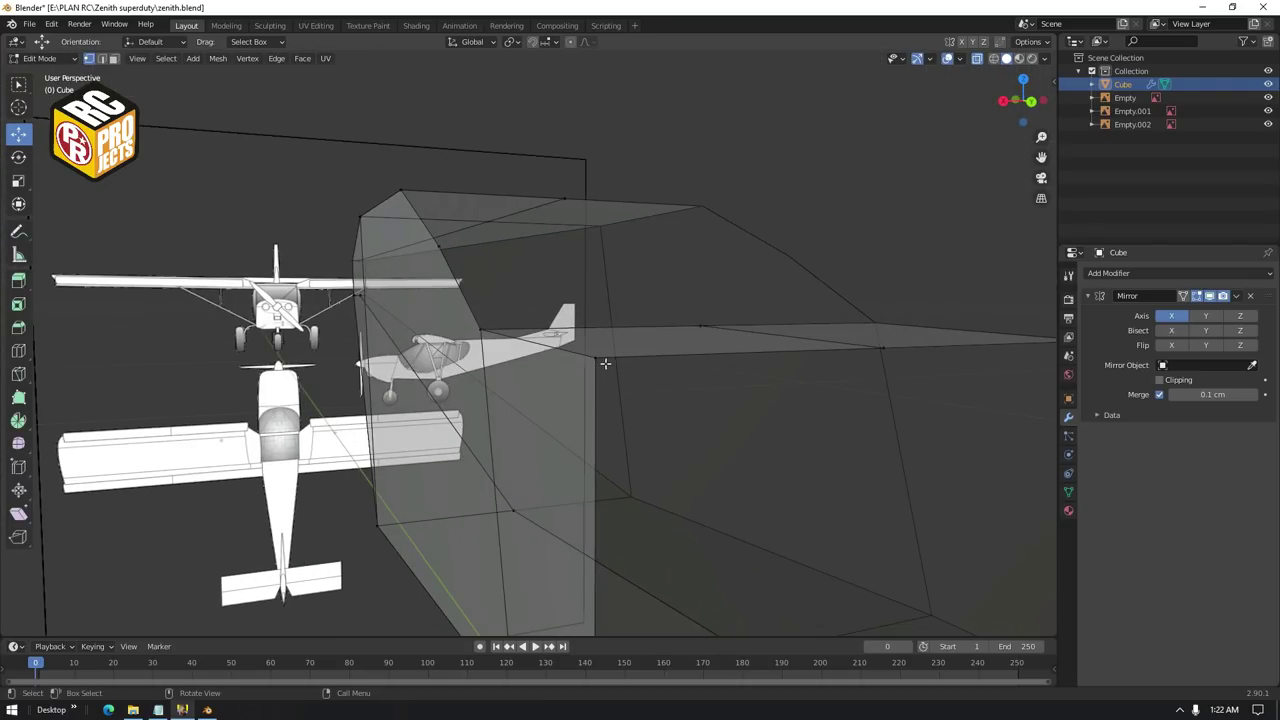
{"action": "middle_click_drag", "start_coordinate": [605, 363], "coordinate": [643, 481]}
{"action": "middle_click_drag", "start_coordinate": [415, 293], "coordinate": [555, 330]}
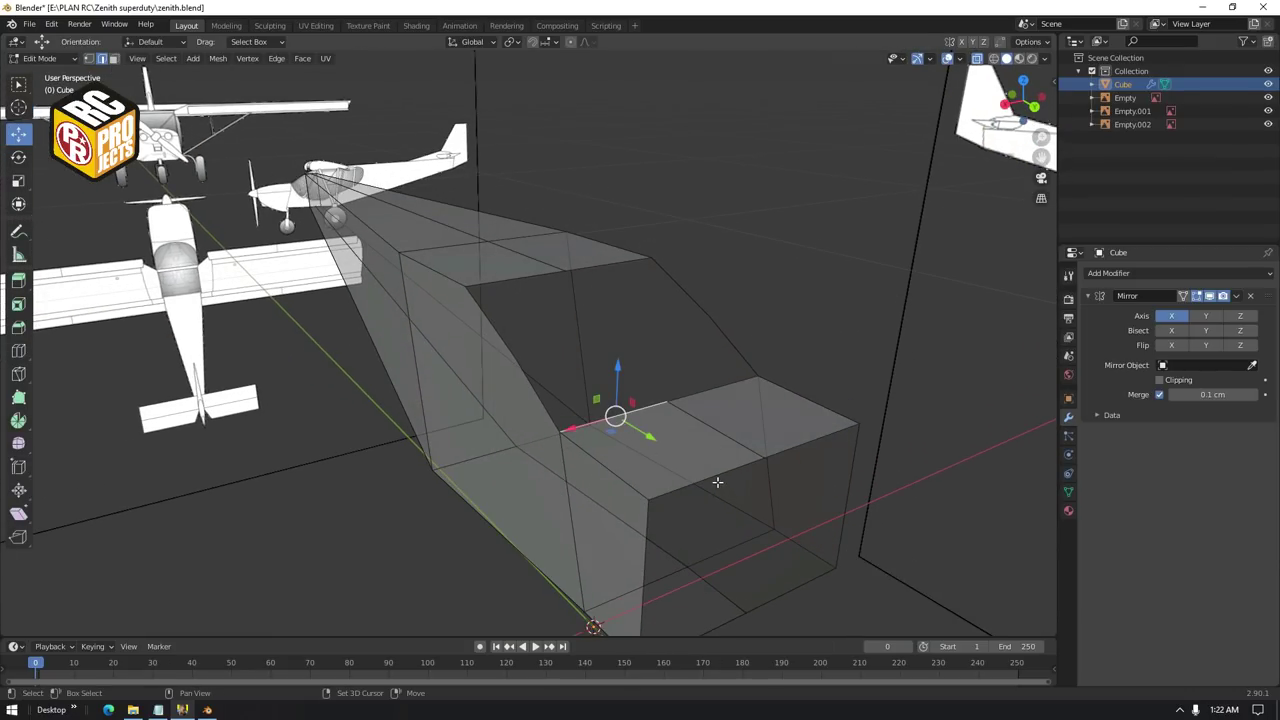
{"action": "middle_click_drag", "start_coordinate": [749, 506], "coordinate": [760, 506]}
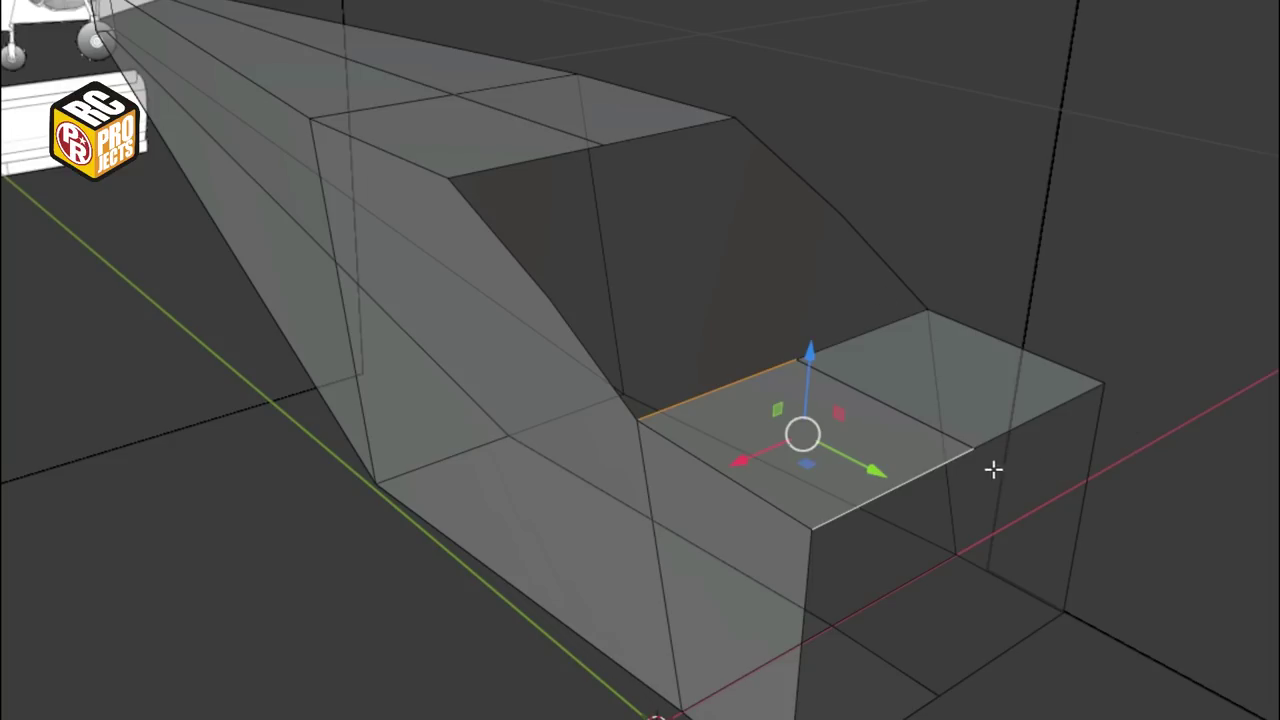
{"action": "right_click", "coordinate": [713, 448]}
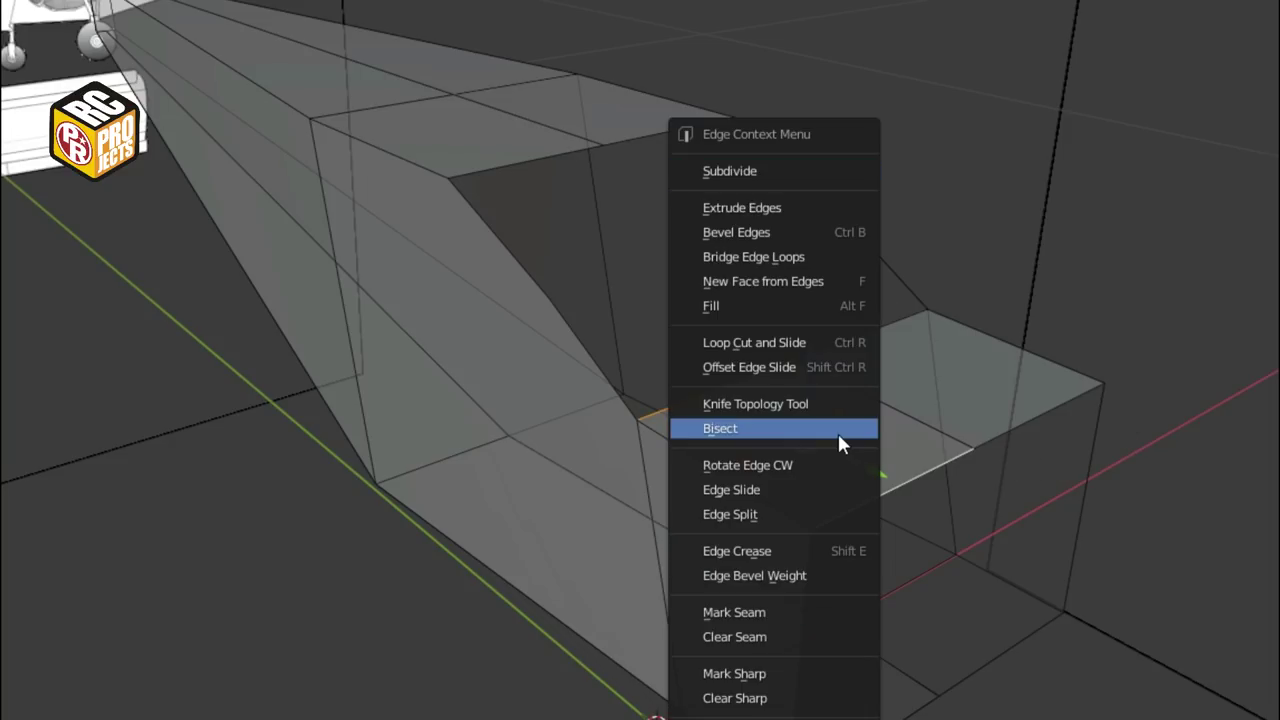
{"action": "left_click", "coordinate": [766, 171]}
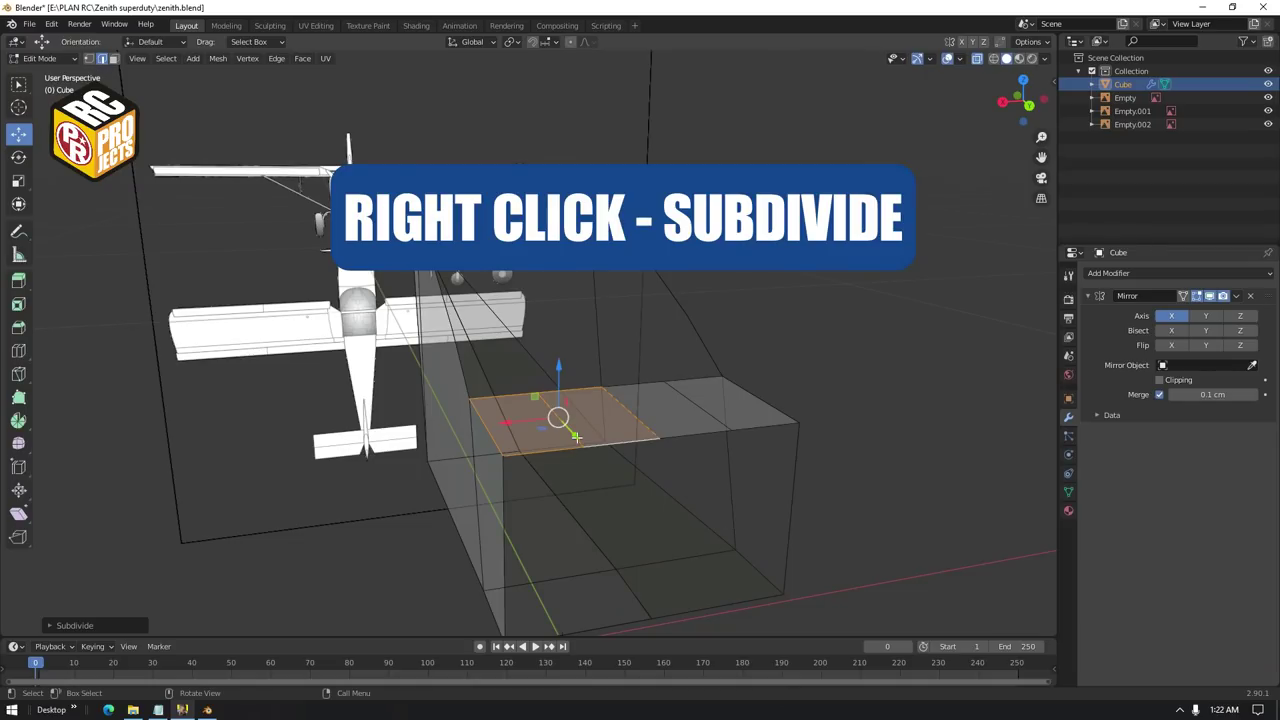
{"action": "left_click", "coordinate": [577, 437]}
{"action": "left_click_drag", "start_coordinate": [507, 423], "coordinate": [452, 429]}
Subdivide the cowling top's inner section once more and move its new lengthwise edge outward along X
{"action": "left_click", "coordinate": [552, 399]}
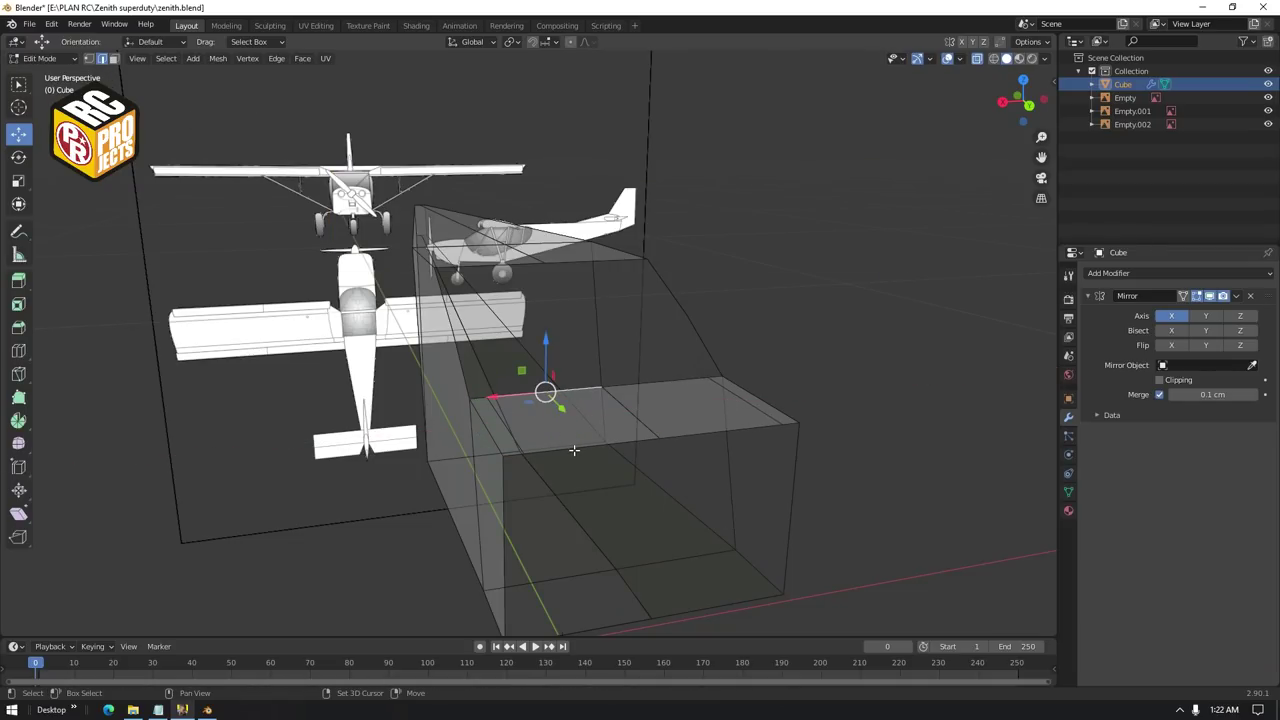
{"action": "left_click", "coordinate": [573, 448], "text": "shift"}
{"action": "right_click", "coordinate": [571, 448]}
{"action": "left_click", "coordinate": [529, 287]}
{"action": "middle_click_drag", "start_coordinate": [605, 430], "coordinate": [604, 508]}
{"action": "key", "text": "alt+a"}
{"action": "left_click", "coordinate": [580, 484]}
{"action": "left_click_drag", "start_coordinate": [534, 494], "coordinate": [502, 498]}
Select the cowling's side face and cut it lengthwise just below its upper edge with the Knife tool
{"action": "key", "text": "alt+z"}
{"action": "middle_click_drag", "start_coordinate": [502, 497], "coordinate": [586, 474]}
{"action": "key", "text": "ctrl+KP_1"}
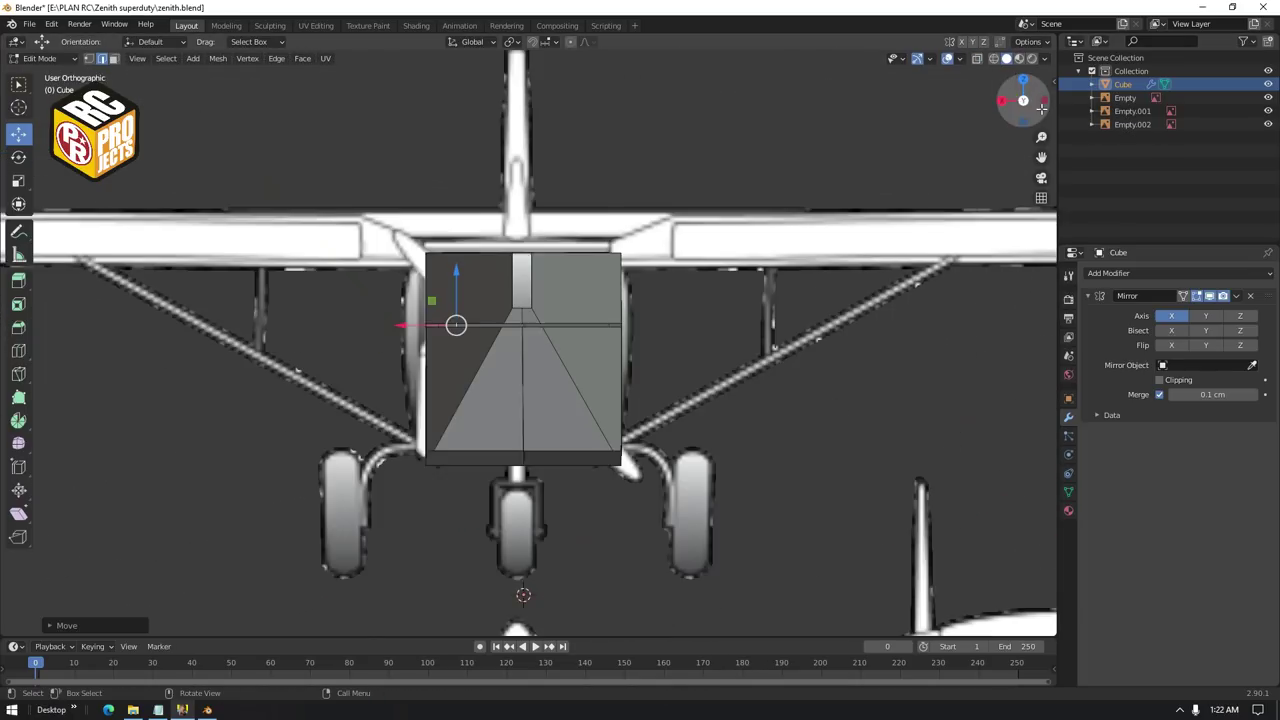
{"action": "key", "text": "alt+z"}
{"action": "middle_click_drag", "start_coordinate": [385, 365], "coordinate": [716, 396]}
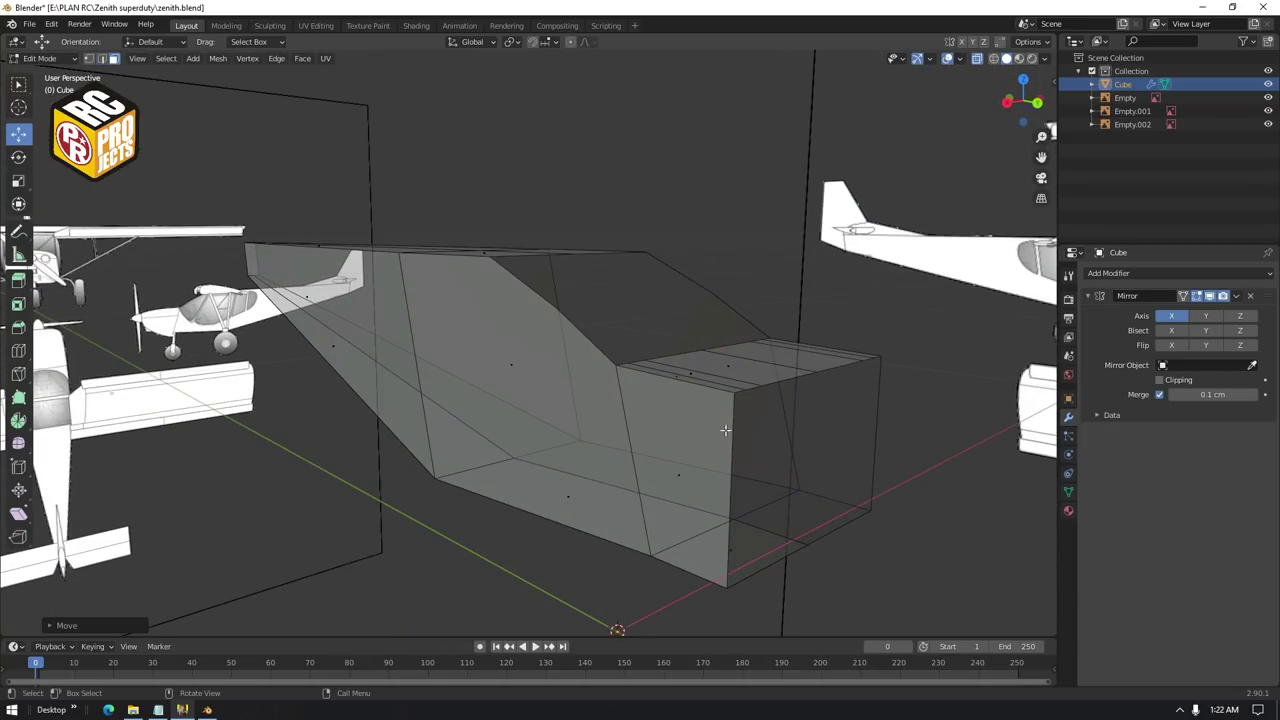
{"action": "left_click", "coordinate": [678, 420]}
{"action": "key", "text": "alt+z"}
{"action": "left_click", "coordinate": [686, 488]}
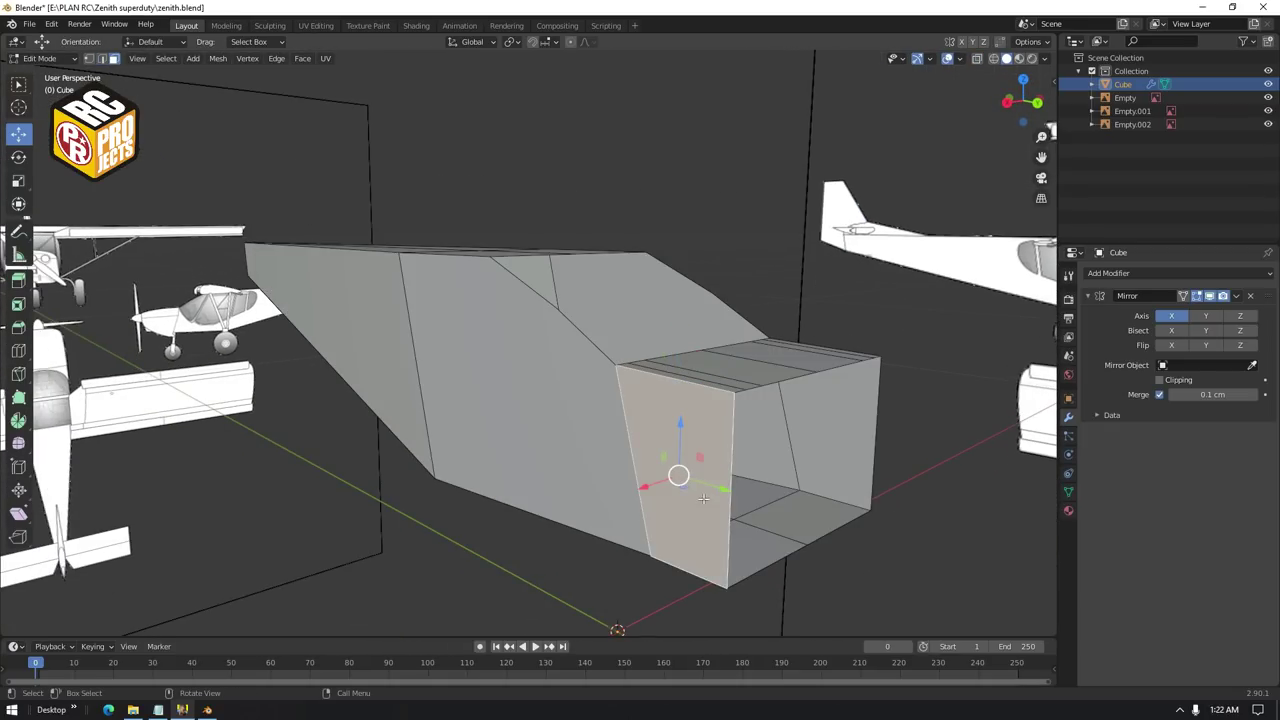
{"action": "middle_click_drag", "start_coordinate": [686, 488], "coordinate": [723, 517]}
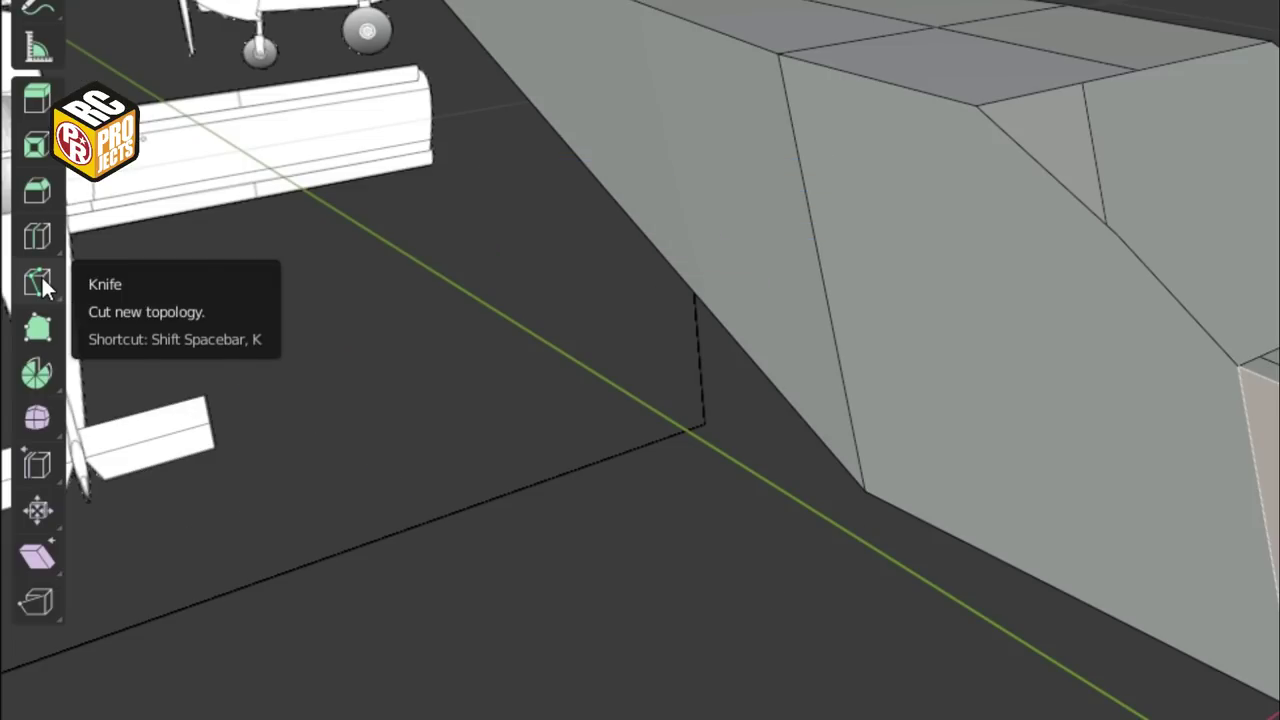
{"action": "left_click", "coordinate": [19, 375]}
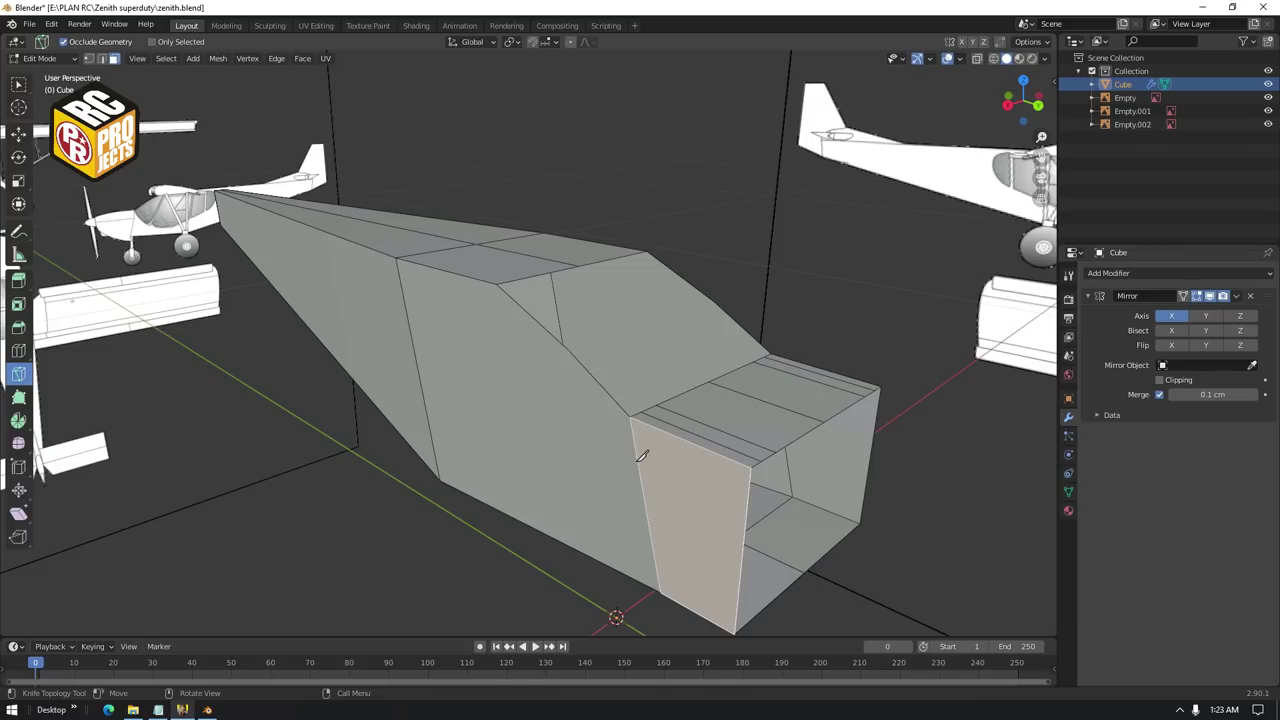
{"action": "left_click", "coordinate": [638, 456]}
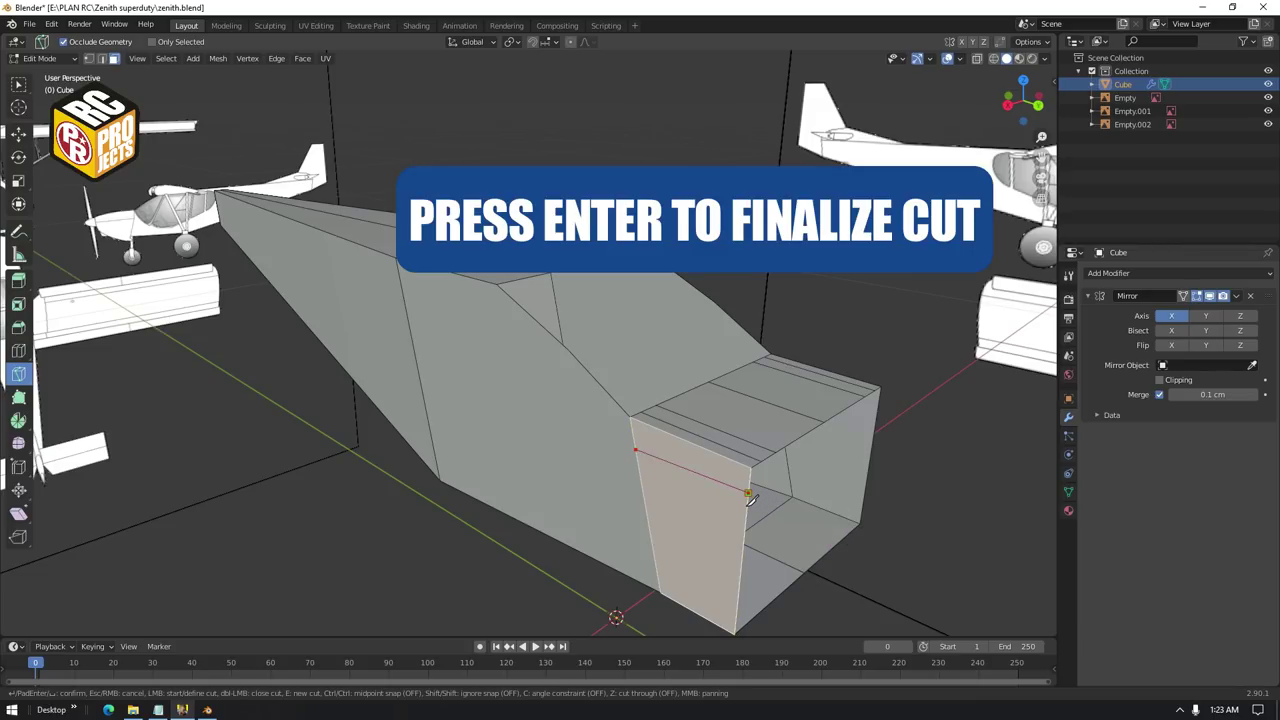
{"action": "key", "text": "Return"}
In the back view, move the cowling top's lengthwise edges and the new side edge to follow the drawing's rounded upper corner
{"action": "key", "text": "ctrl+KP_1"}
{"action": "key", "text": "g"}
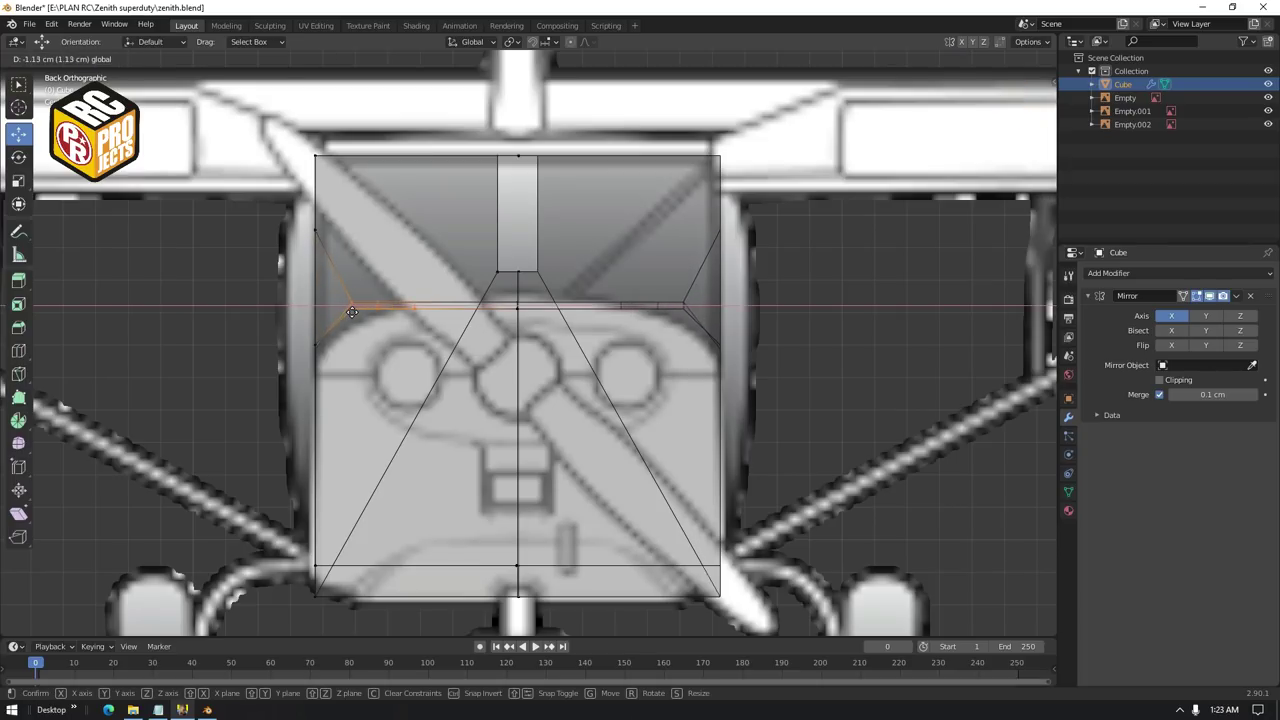
{"action": "left_click", "coordinate": [350, 314]}
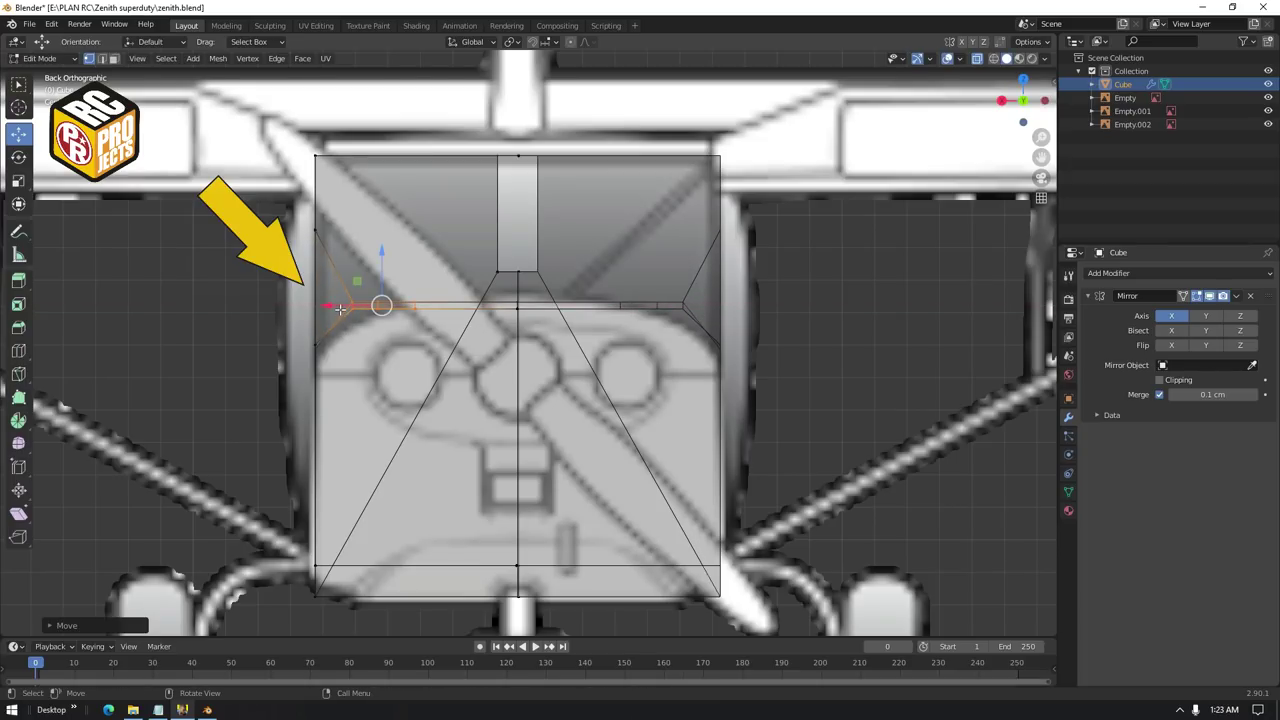
{"action": "left_click_drag", "start_coordinate": [341, 310], "coordinate": [376, 310]}
{"action": "scroll", "coordinate": [340, 320], "scroll_direction": "up", "scroll_amount": 1}
{"action": "left_click", "coordinate": [281, 341]}
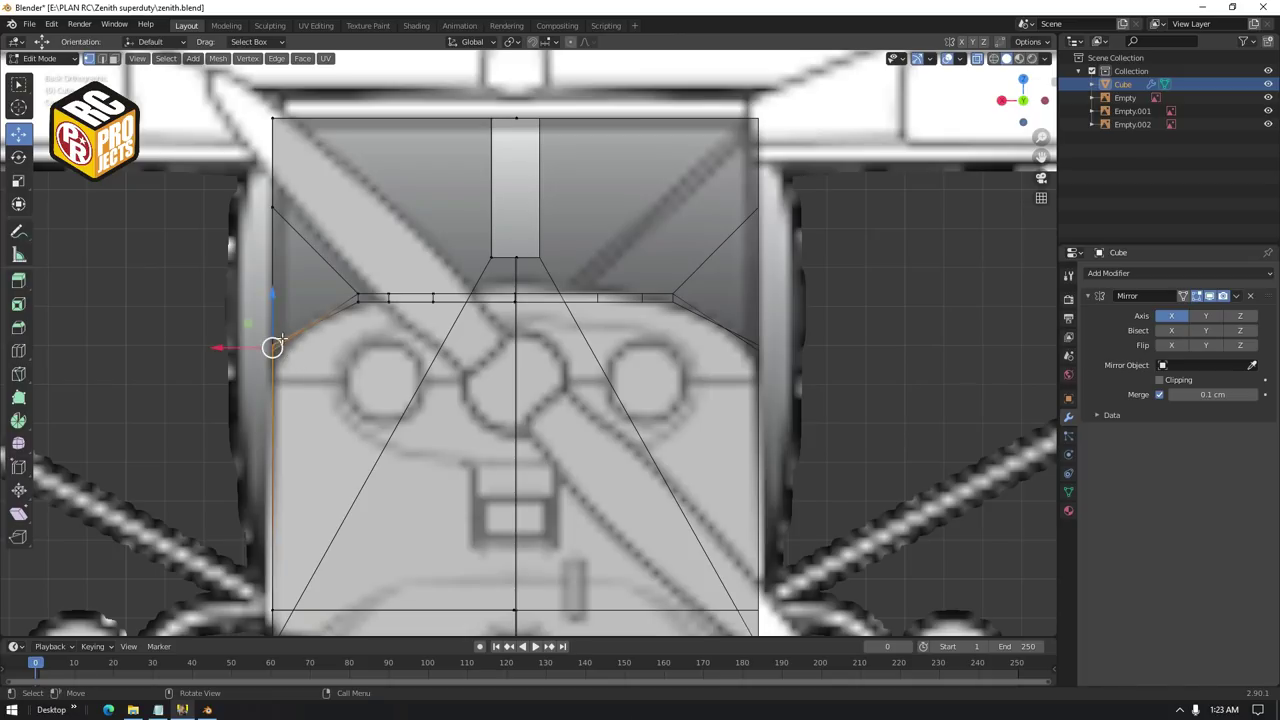
{"action": "left_click", "coordinate": [358, 298]}
{"action": "key", "text": "g"}
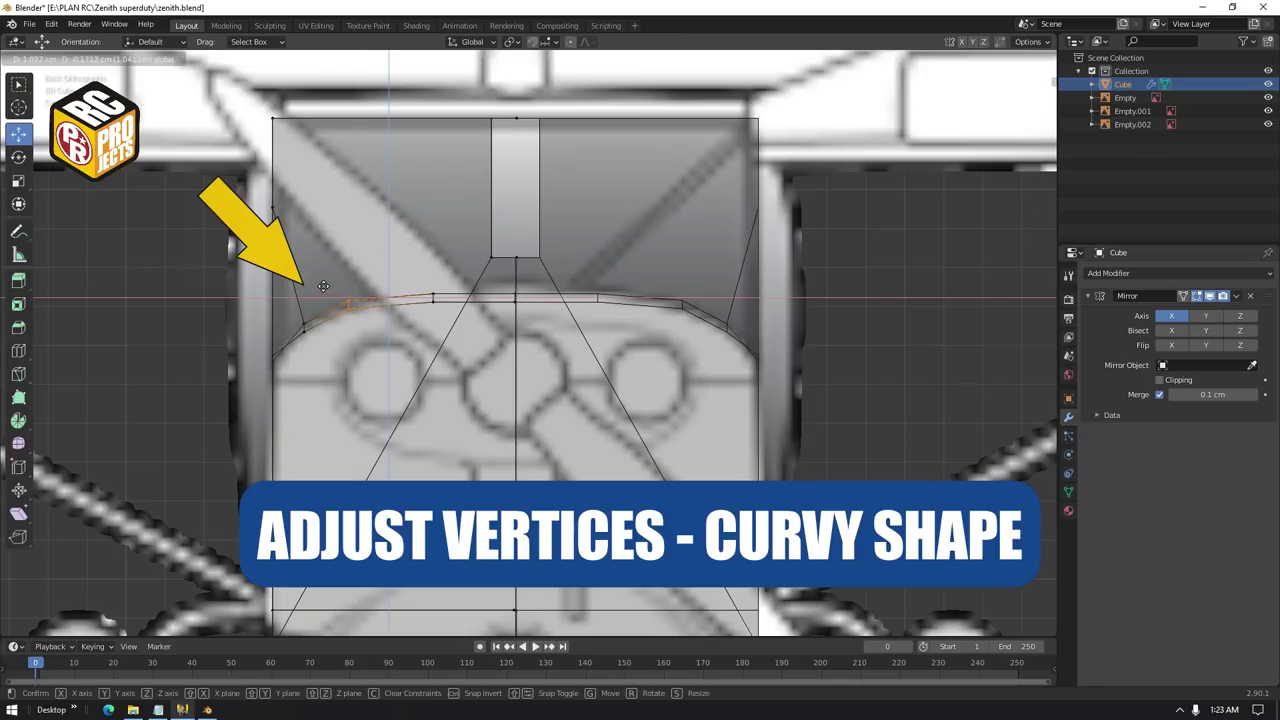
{"action": "left_click", "coordinate": [365, 302]}
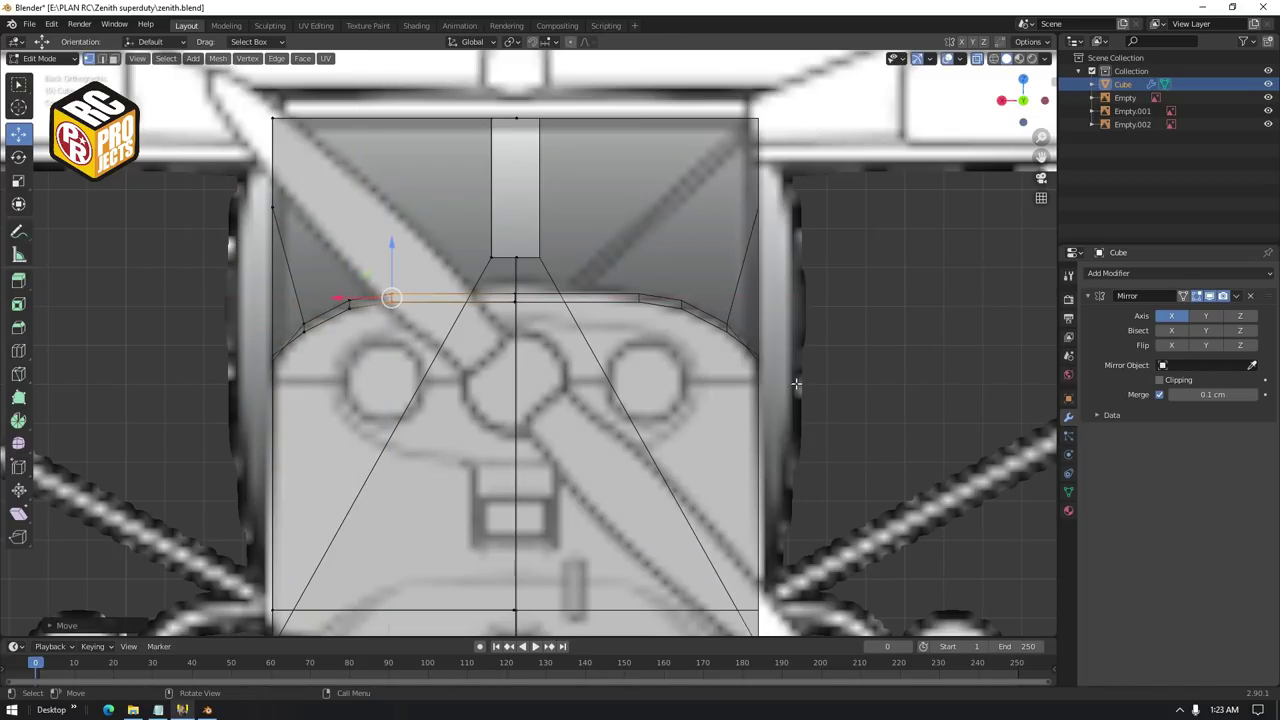
Connect the cabin roof's front corner vertex to the cowling's lower side-cut vertex with Connect Vertex Path
{"action": "middle_click_drag", "start_coordinate": [420, 360], "coordinate": [453, 401]}
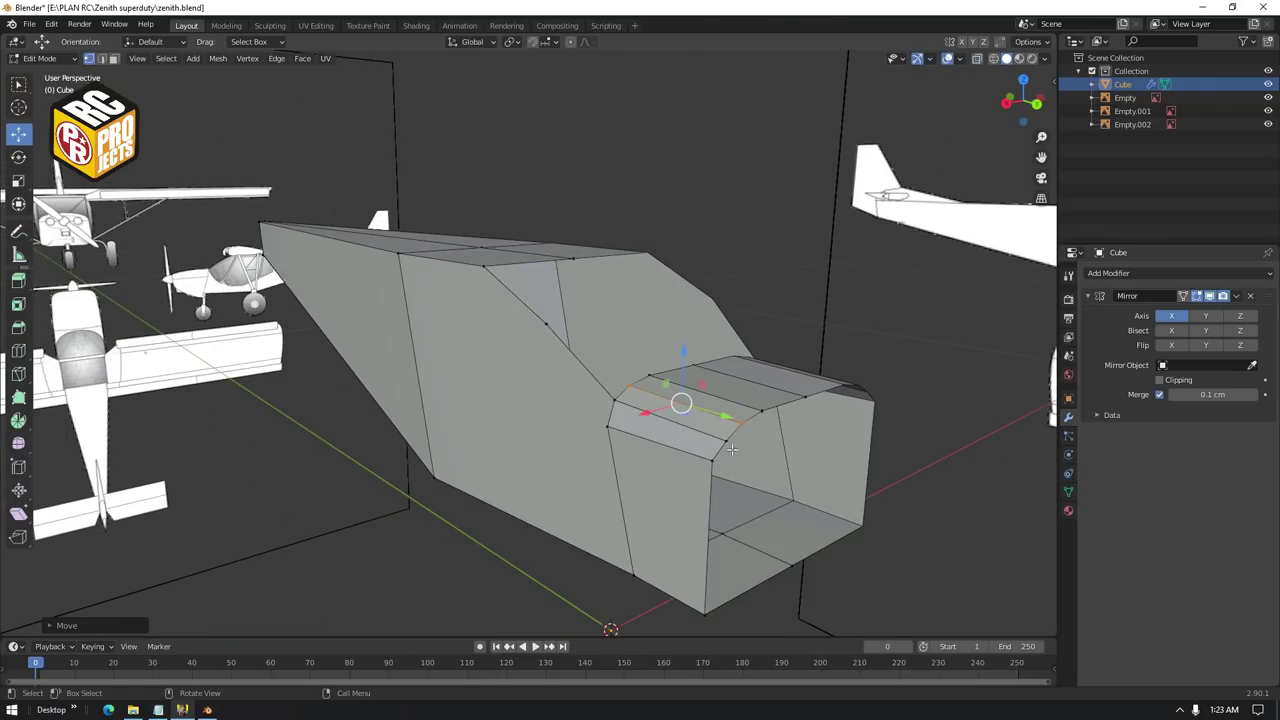
{"action": "middle_click_drag", "start_coordinate": [865, 352], "coordinate": [634, 358]}
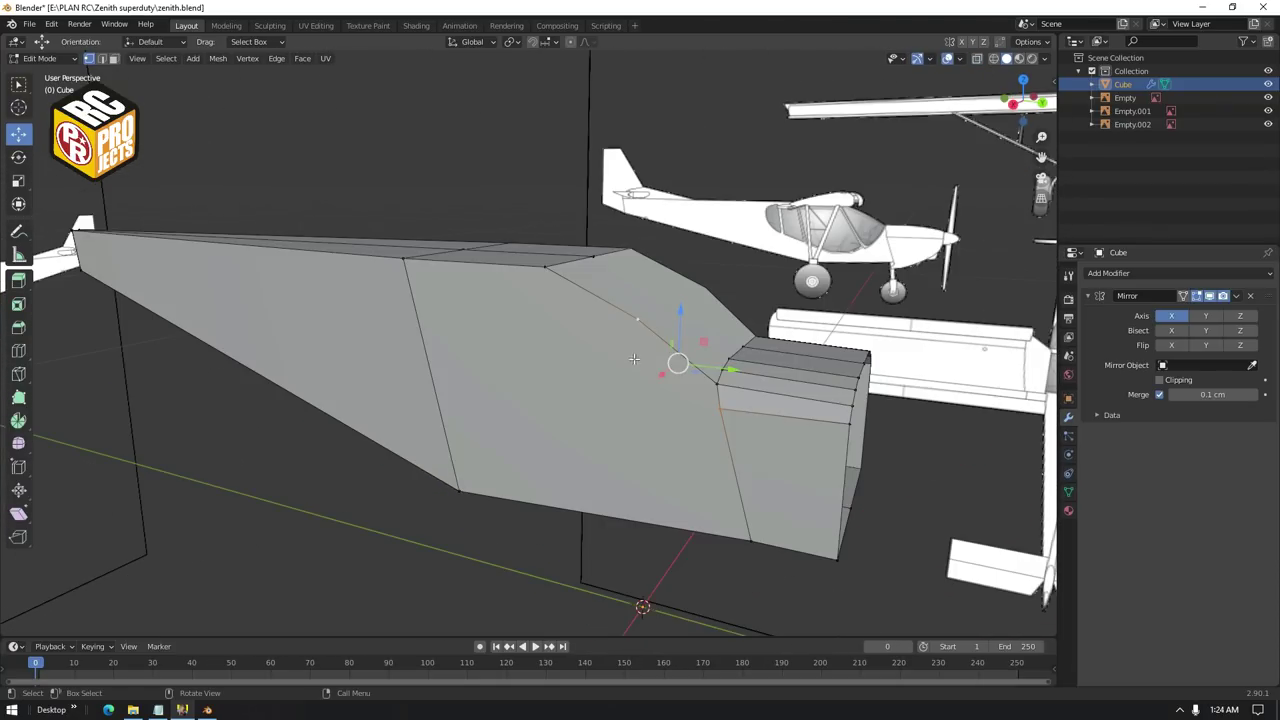
{"action": "left_click", "coordinate": [718, 412], "text": "shift"}
{"action": "right_click", "coordinate": [718, 411]}
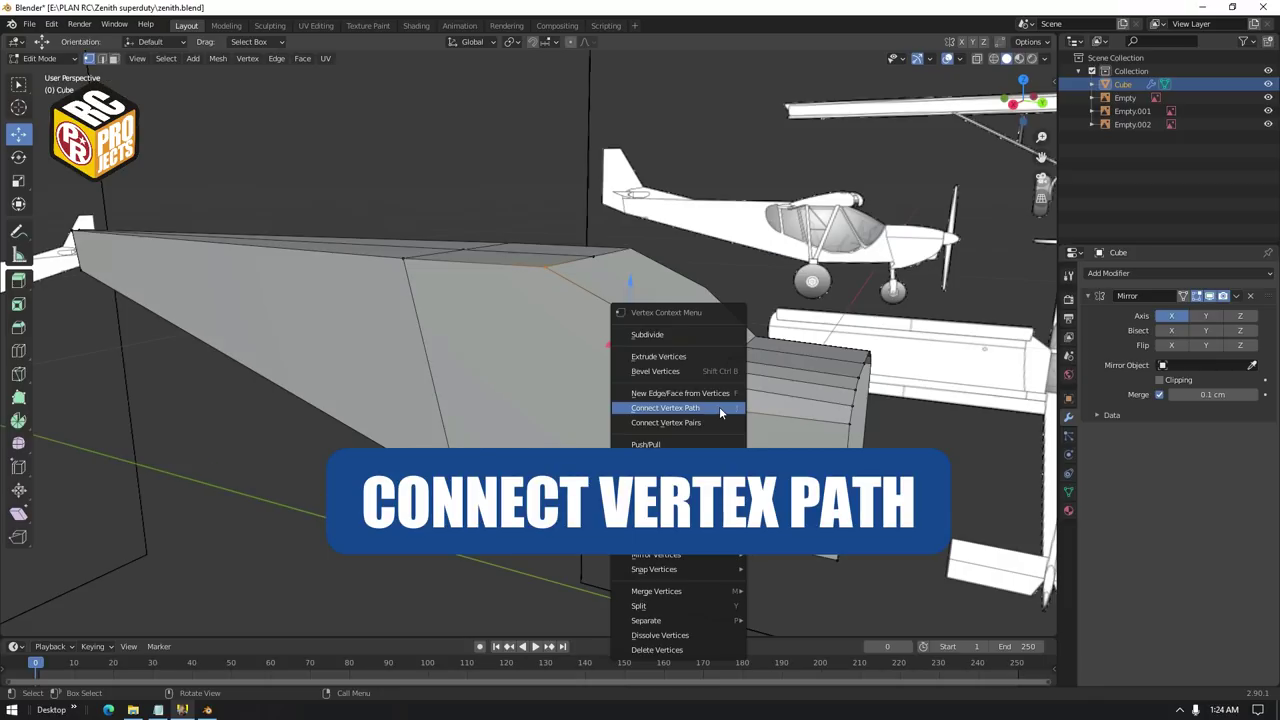
{"action": "left_click", "coordinate": [719, 407]}
{"action": "middle_click_drag", "start_coordinate": [720, 410], "coordinate": [762, 443]}
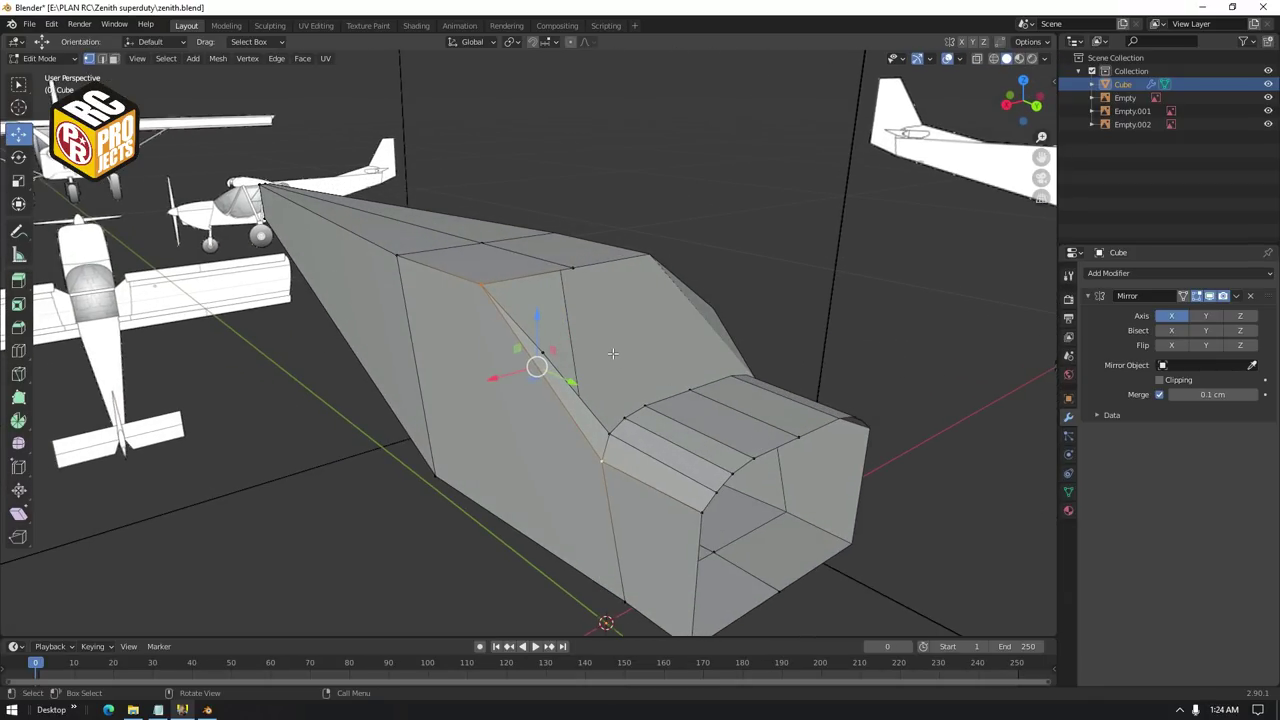
Dissolve the leftover middle vertex on the windshield's sloping side edge
{"action": "left_click", "coordinate": [545, 357]}
{"action": "middle_click_drag", "start_coordinate": [545, 357], "coordinate": [611, 365]}
{"action": "right_click", "coordinate": [628, 342]}
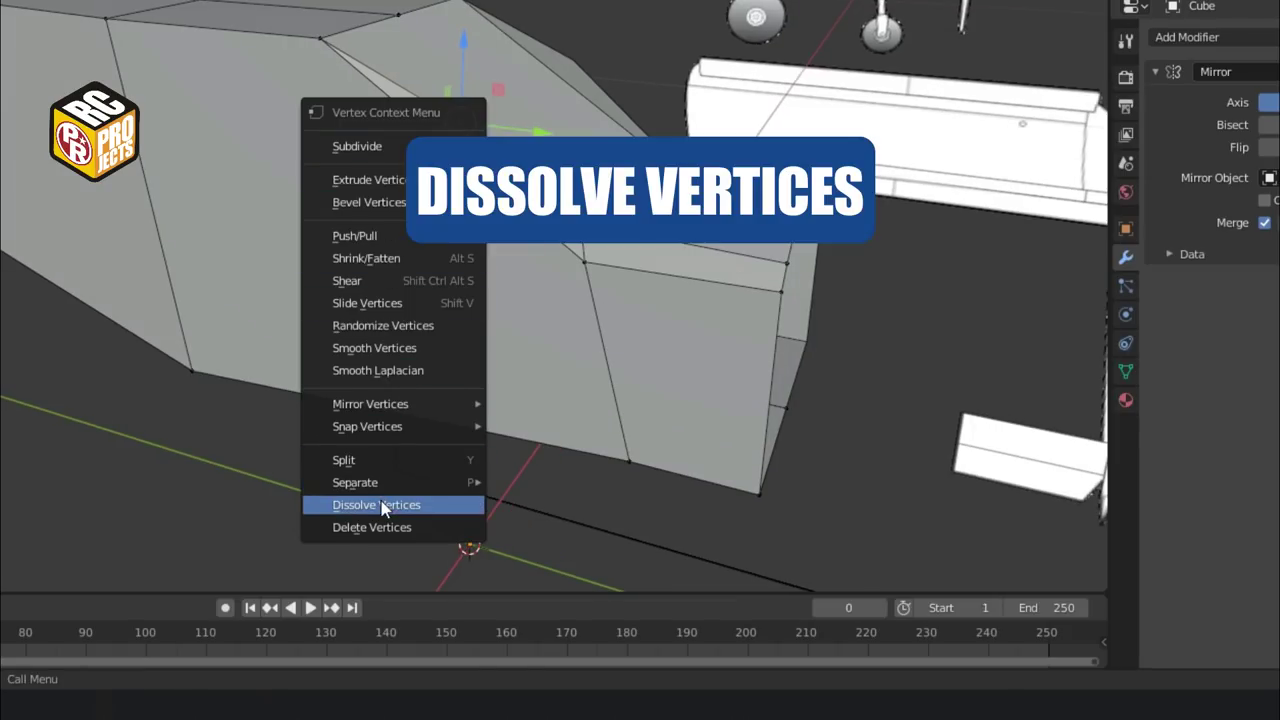
{"action": "left_click", "coordinate": [400, 505]}
{"action": "middle_click_drag", "start_coordinate": [390, 350], "coordinate": [403, 358]}
{"action": "middle_click_drag", "start_coordinate": [594, 482], "coordinate": [588, 455]}
Extrude the windshield's sloping side edge inward toward the fuselage centreline
{"action": "key", "text": "2"}
{"action": "left_click", "coordinate": [532, 429]}
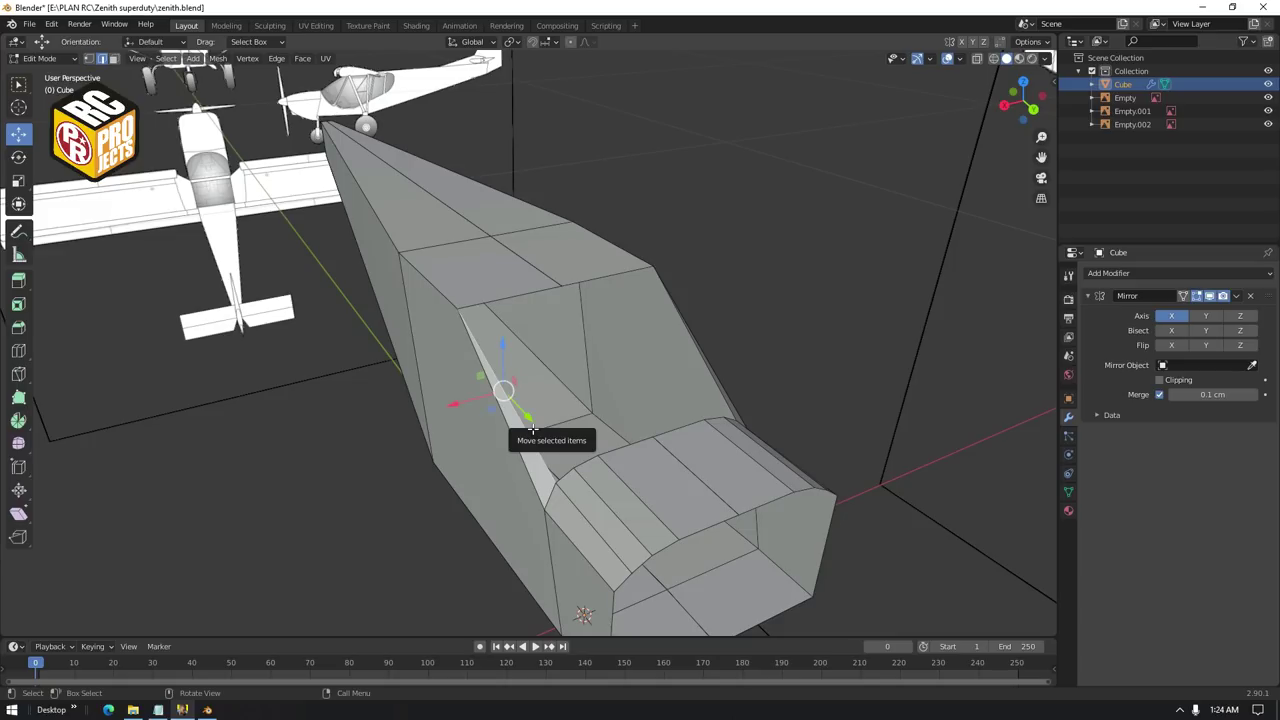
{"action": "key", "text": "g"}
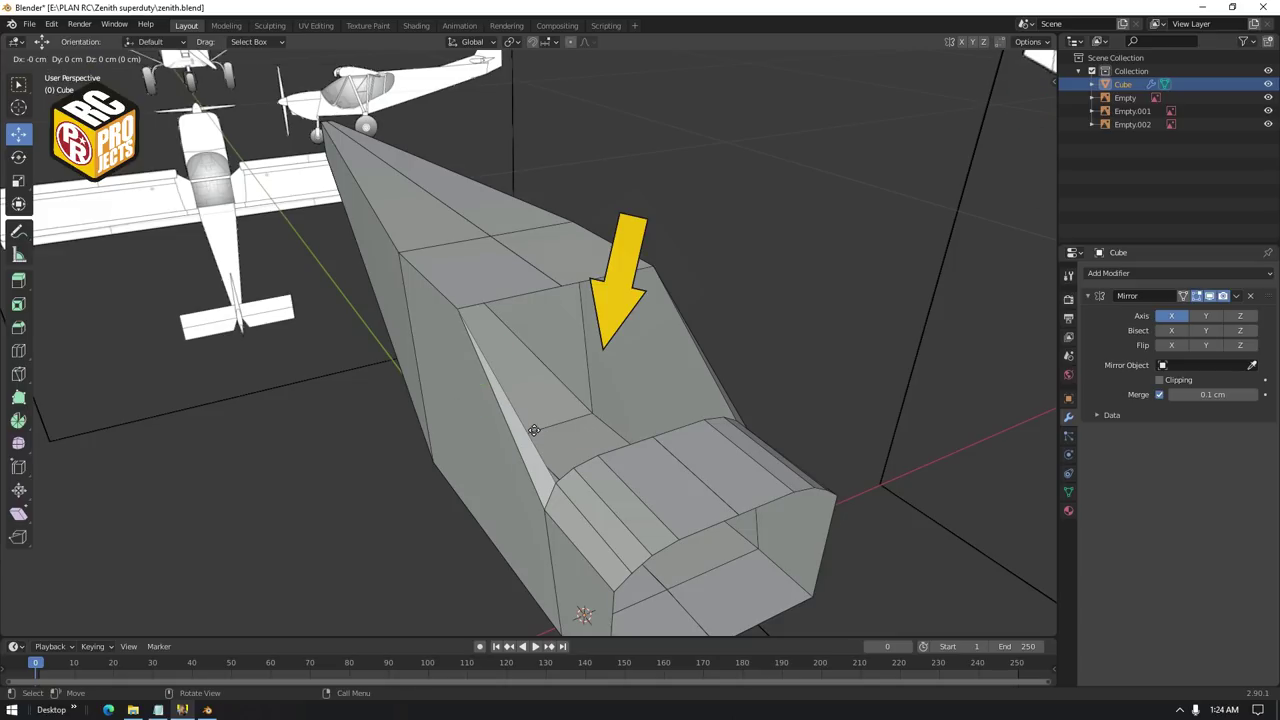
{"action": "left_click", "coordinate": [617, 384]}
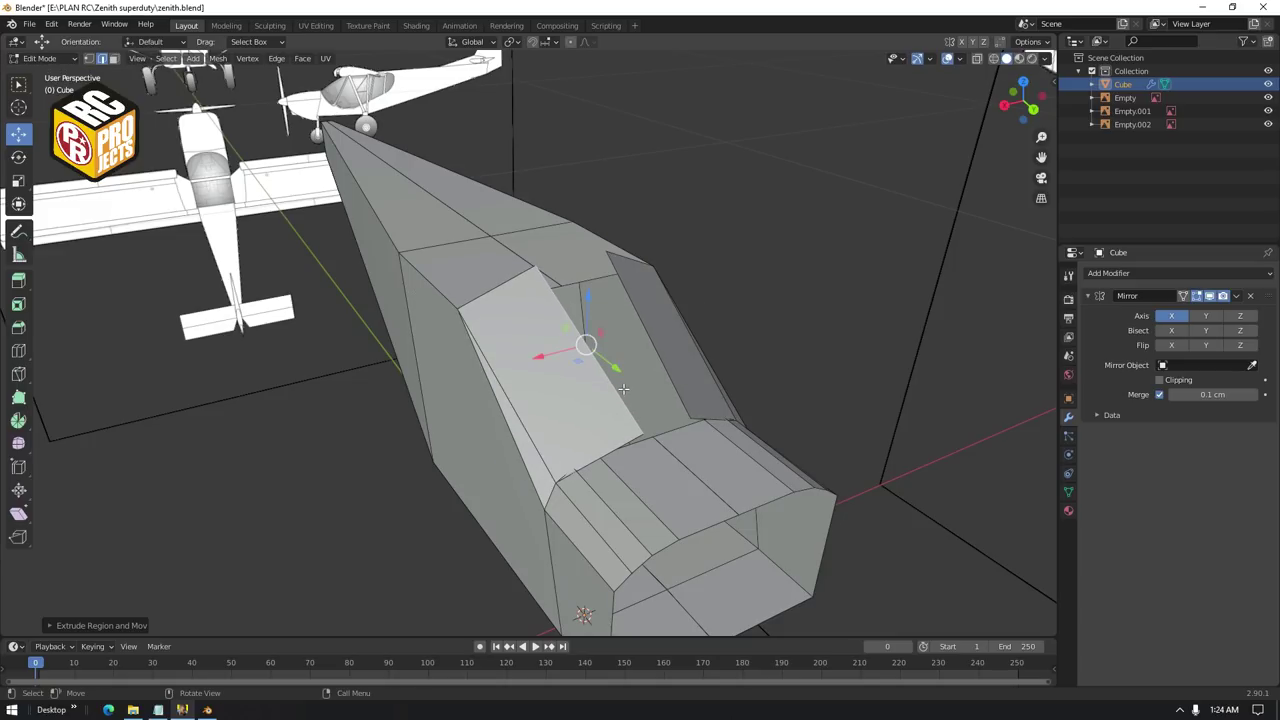
{"action": "middle_click_drag", "start_coordinate": [624, 390], "coordinate": [612, 370]}
Merge the extruded windshield panel's upper inner vertex into the roof's centre vertex using At Last
{"action": "key", "text": "e"}
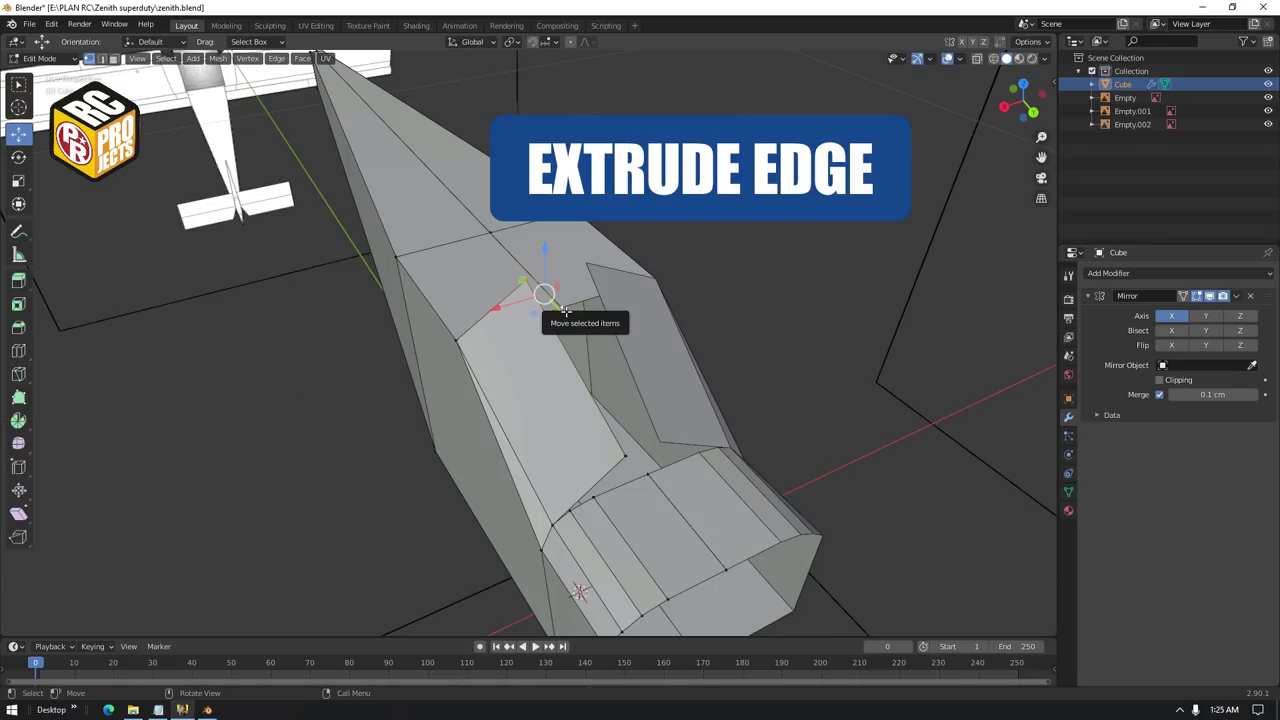
{"action": "right_click", "coordinate": [565, 312]}
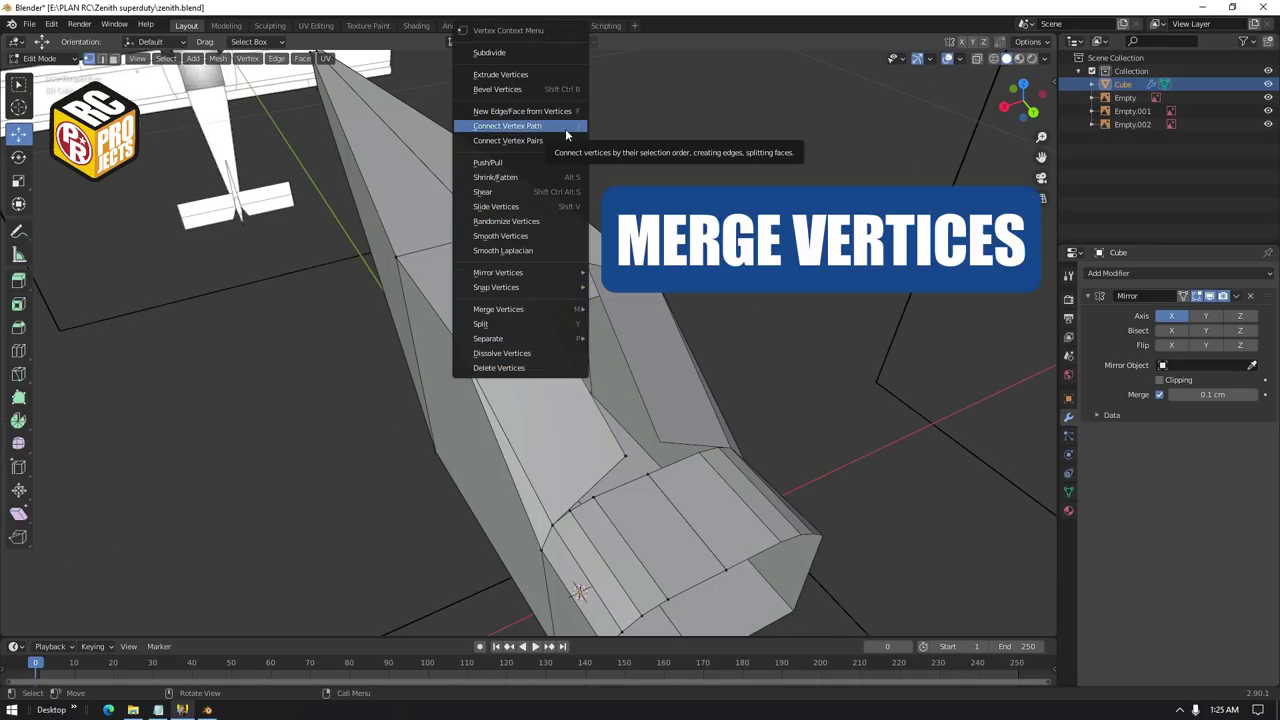
{"action": "mouse_move", "coordinate": [526, 309]}
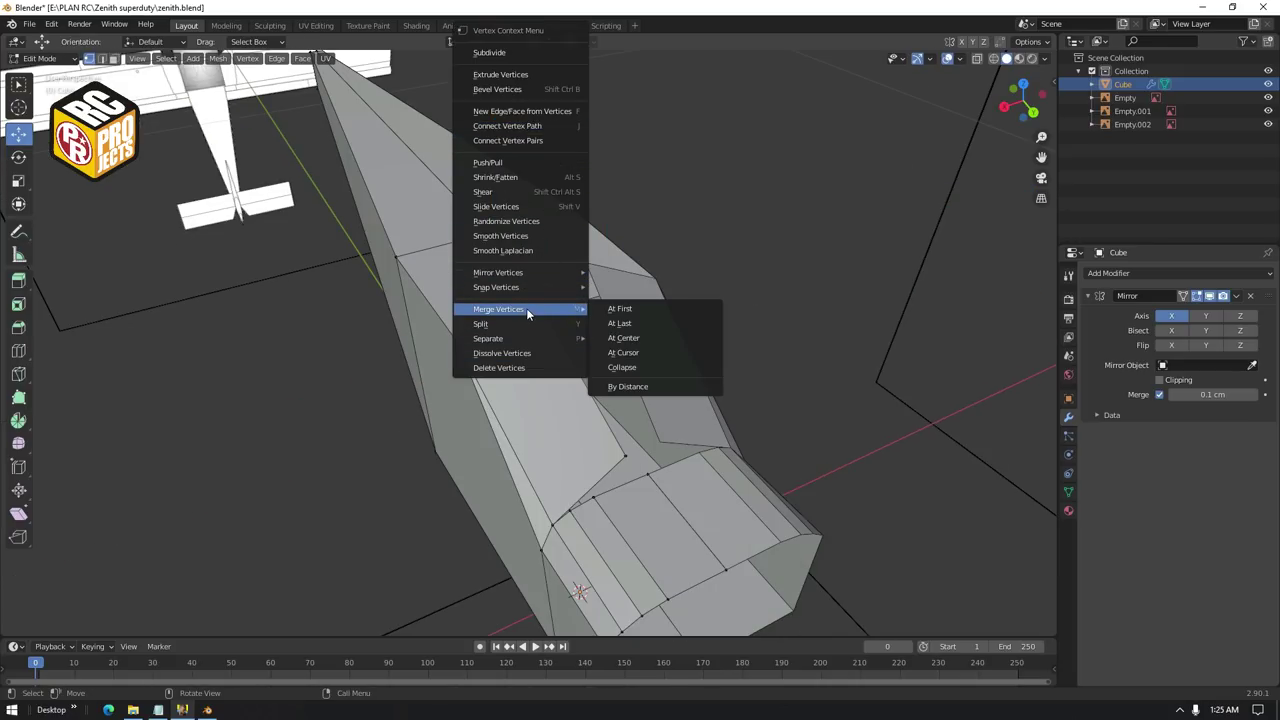
{"action": "left_click", "coordinate": [651, 324]}
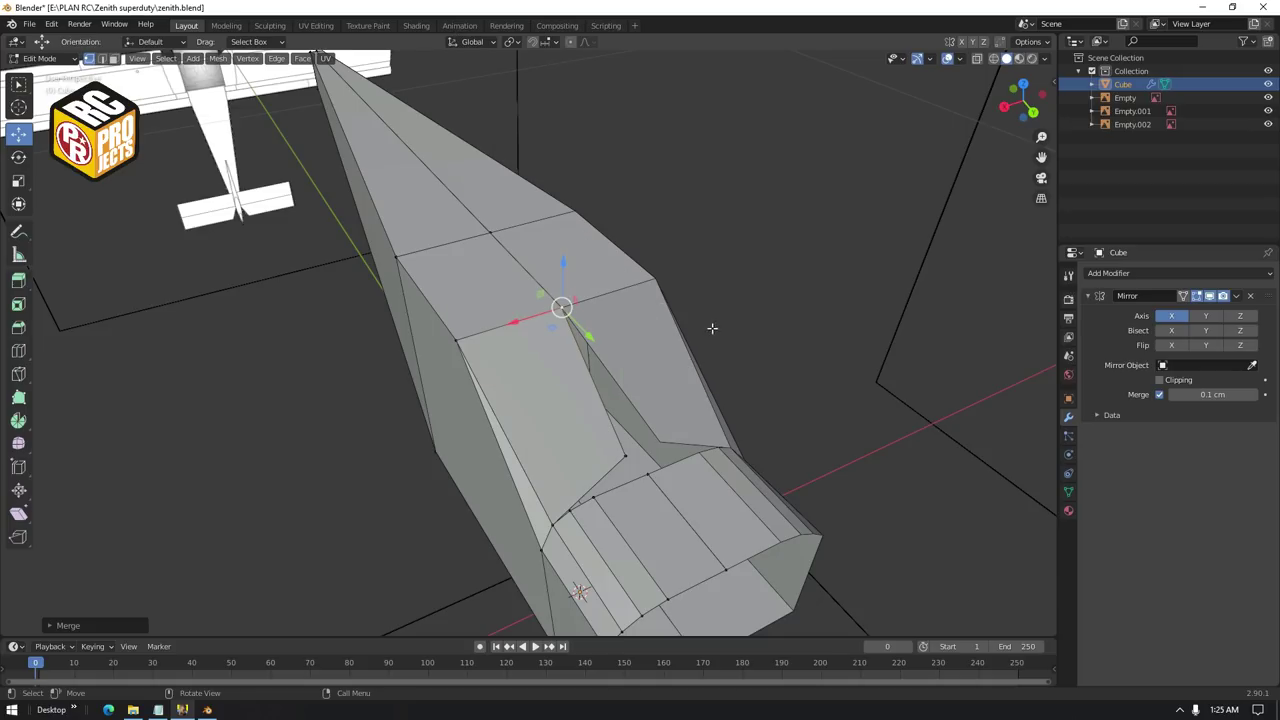
Reposition the windshield panel's lower inner vertex and subdivide its lower edge to gain vertices matching the cowling's rear edge
{"action": "middle_click_drag", "start_coordinate": [711, 326], "coordinate": [733, 306]}
{"action": "left_click", "coordinate": [636, 403]}
{"action": "left_click_drag", "start_coordinate": [665, 422], "coordinate": [631, 400]}
{"action": "scroll", "coordinate": [633, 440], "scroll_direction": "up", "scroll_amount": 1}
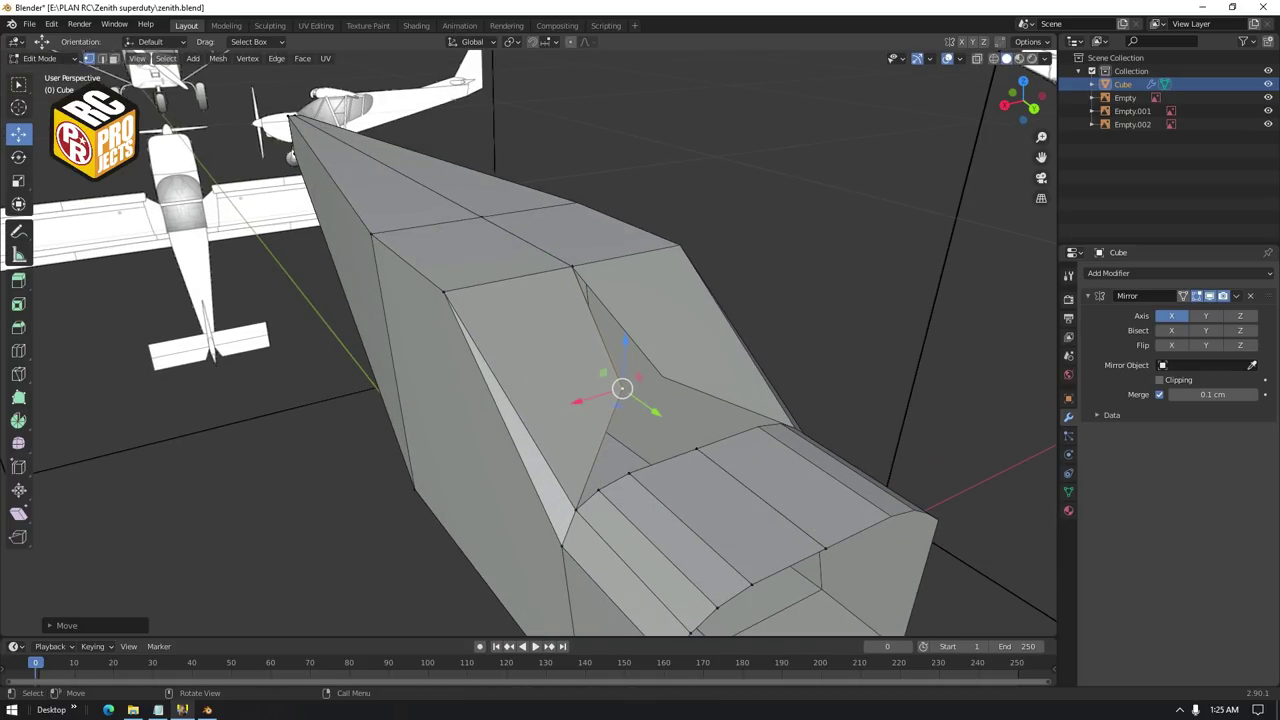
{"action": "left_click", "coordinate": [609, 436]}
{"action": "right_click", "coordinate": [606, 436]}
{"action": "left_click", "coordinate": [559, 316]}
{"action": "left_click", "coordinate": [592, 478]}
{"action": "right_click", "coordinate": [590, 477]}
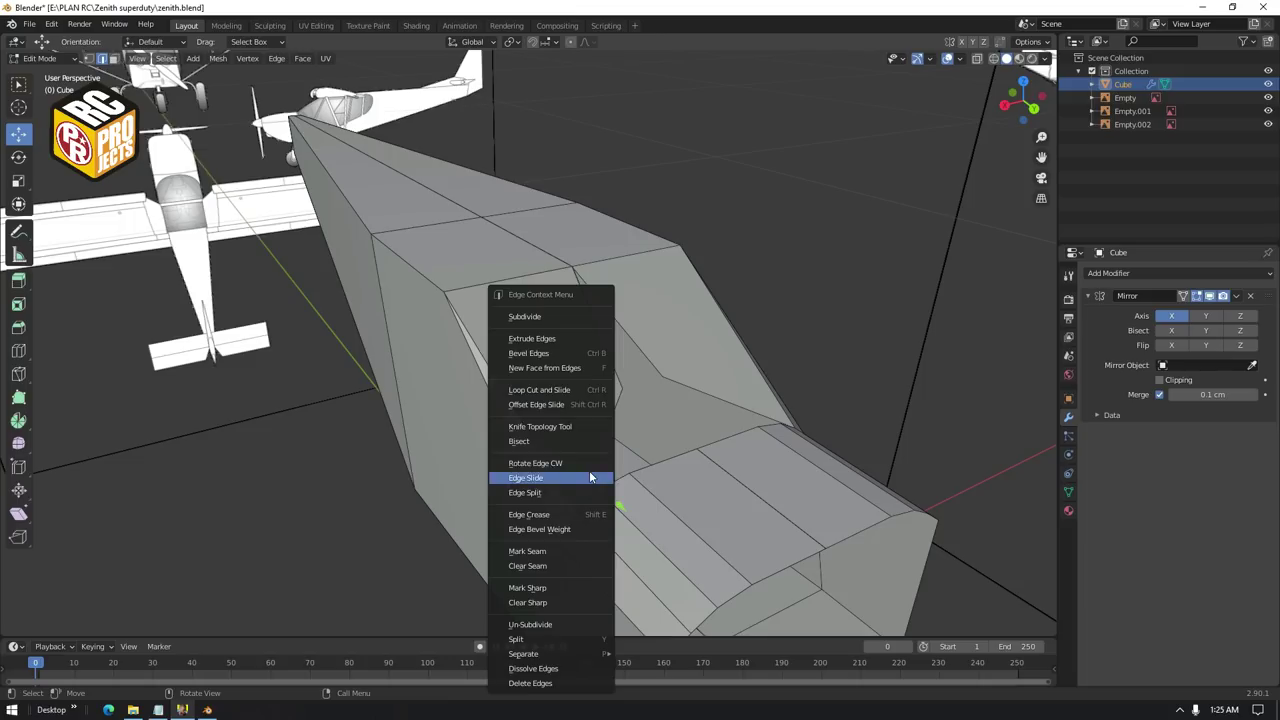
{"action": "left_click", "coordinate": [550, 317]}
{"action": "left_click", "coordinate": [603, 494]}
{"action": "scroll", "coordinate": [605, 497], "scroll_direction": "up", "scroll_amount": 1}
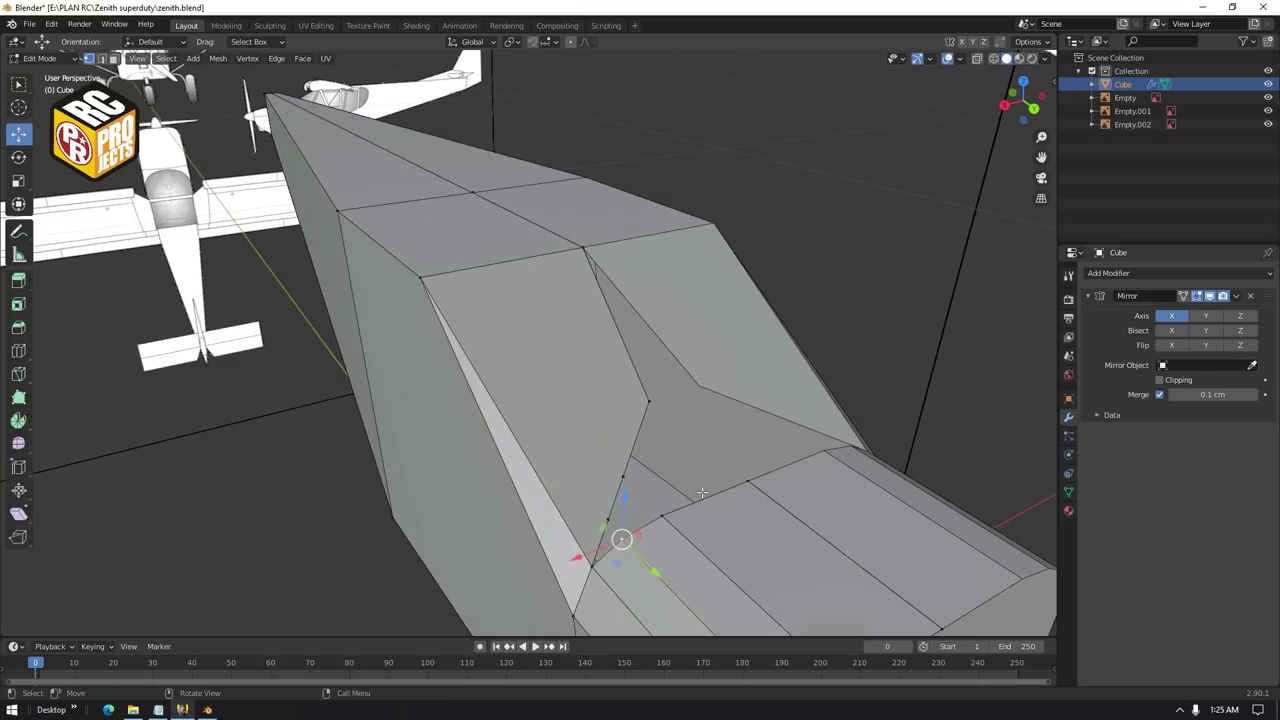
{"action": "middle_click_drag", "start_coordinate": [606, 498], "coordinate": [566, 438], "text": "shift"}
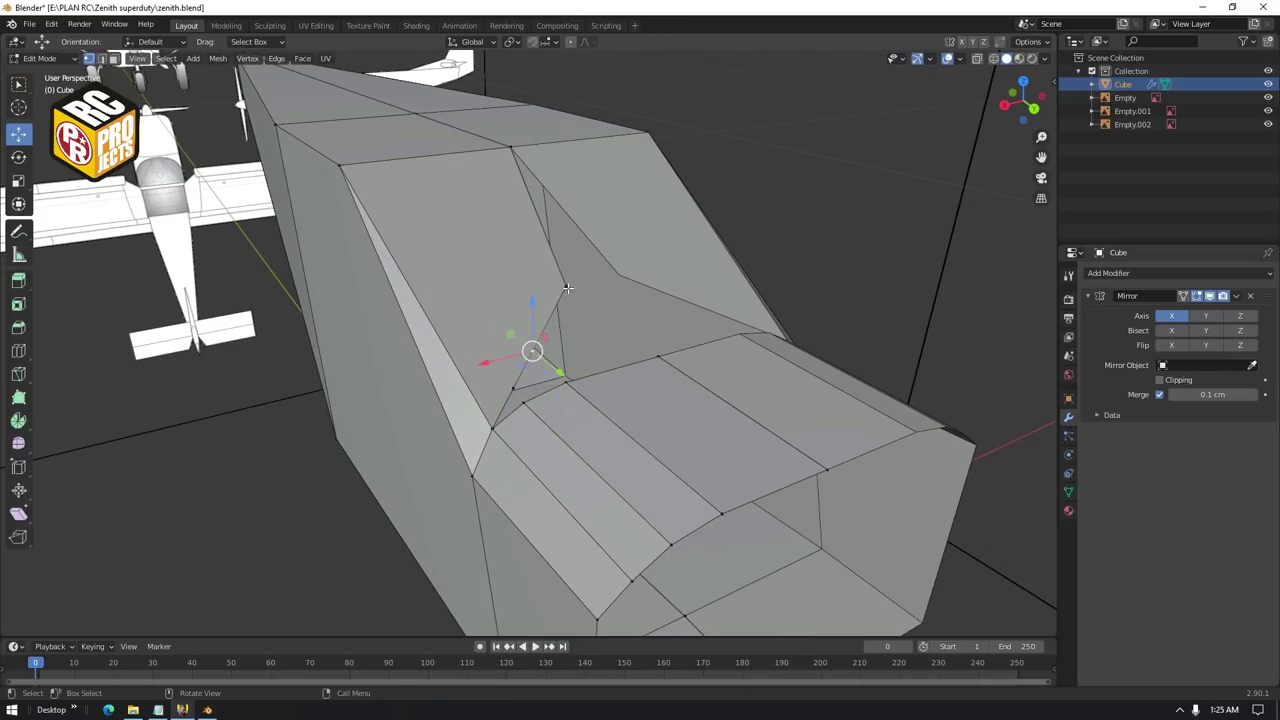
Merge the windshield panel's lower-edge vertices into the matching vertices on the cowling's rear edge
{"action": "key", "text": "1"}
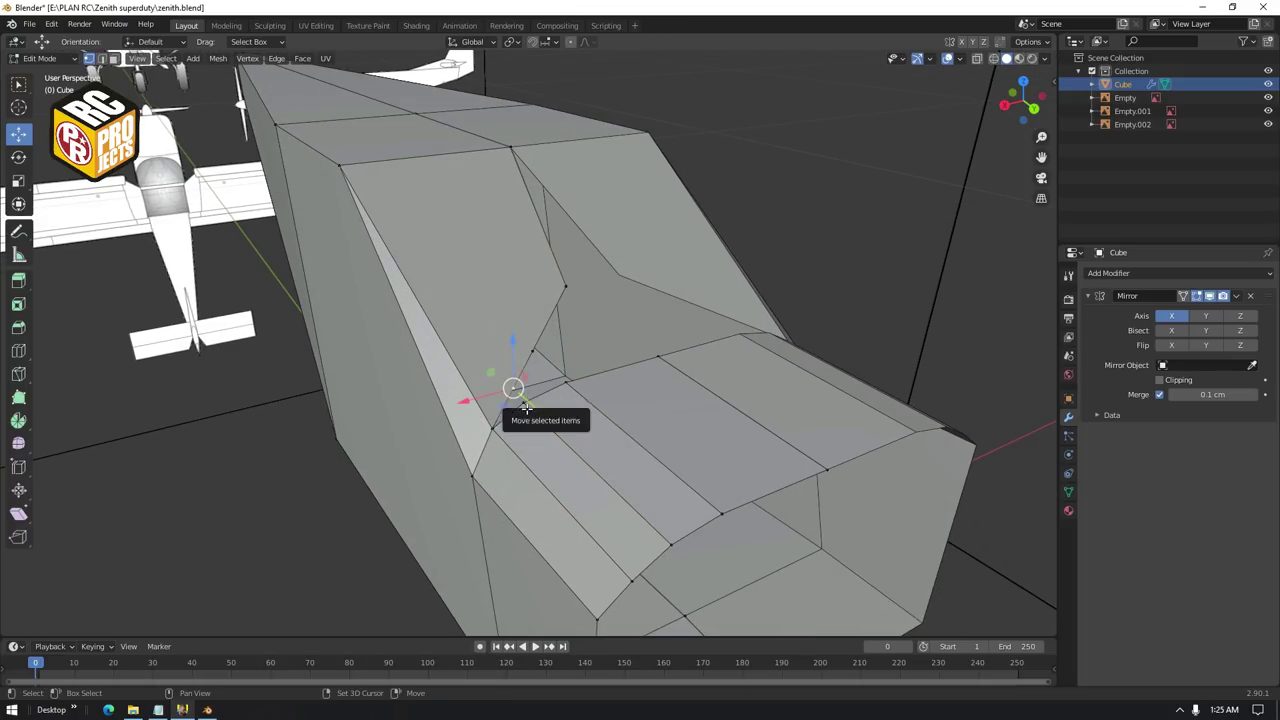
{"action": "right_click", "coordinate": [515, 391]}
{"action": "mouse_move", "coordinate": [514, 625]}
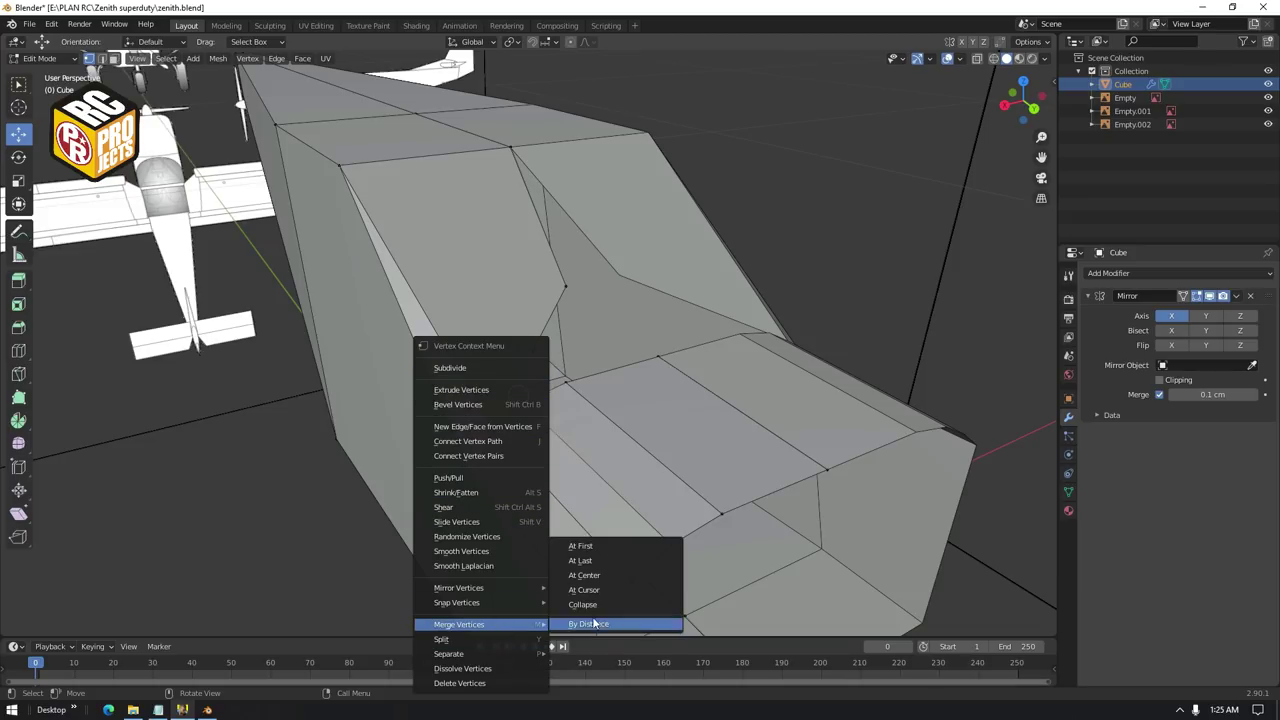
{"action": "left_click", "coordinate": [594, 562]}
{"action": "left_click", "coordinate": [537, 351]}
{"action": "right_click", "coordinate": [565, 379]}
{"action": "mouse_move", "coordinate": [565, 379]}
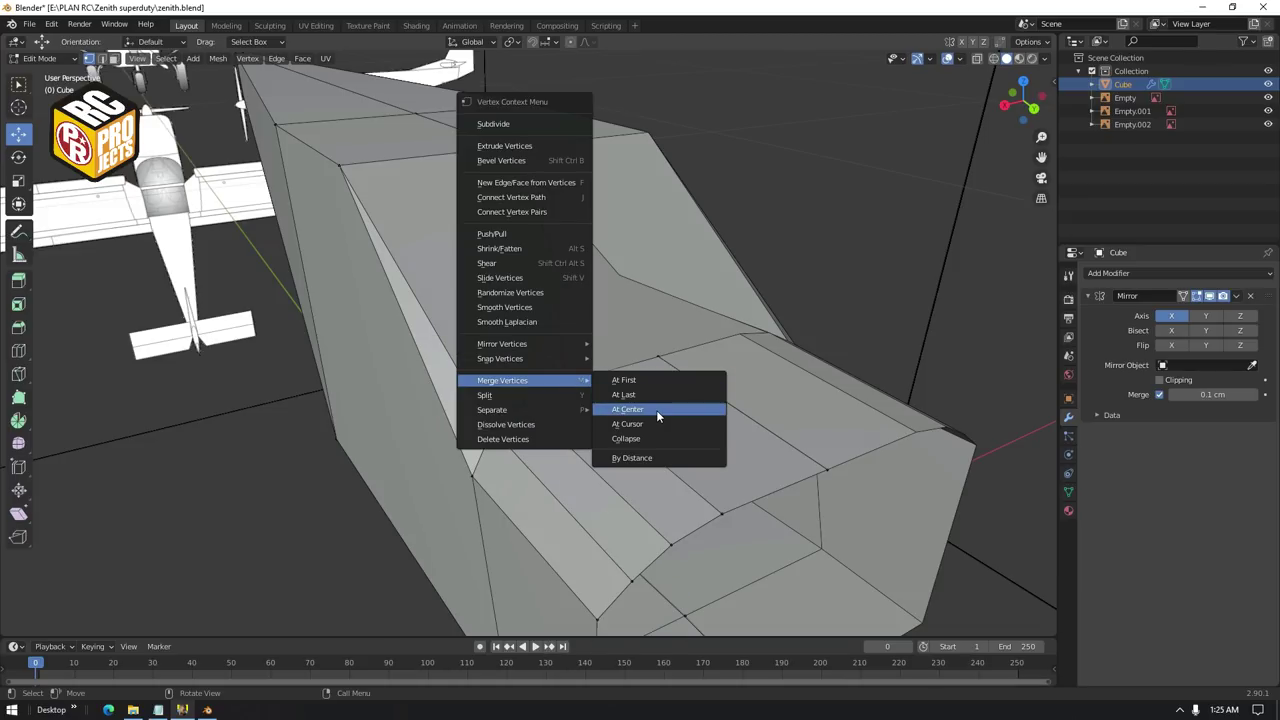
{"action": "left_click", "coordinate": [656, 410]}
Subdivide the windshield's upper edge and join the new vertices to the matching cowling vertices with Connect Vertex Path
{"action": "right_click", "coordinate": [662, 363]}
{"action": "left_click", "coordinate": [740, 364]}
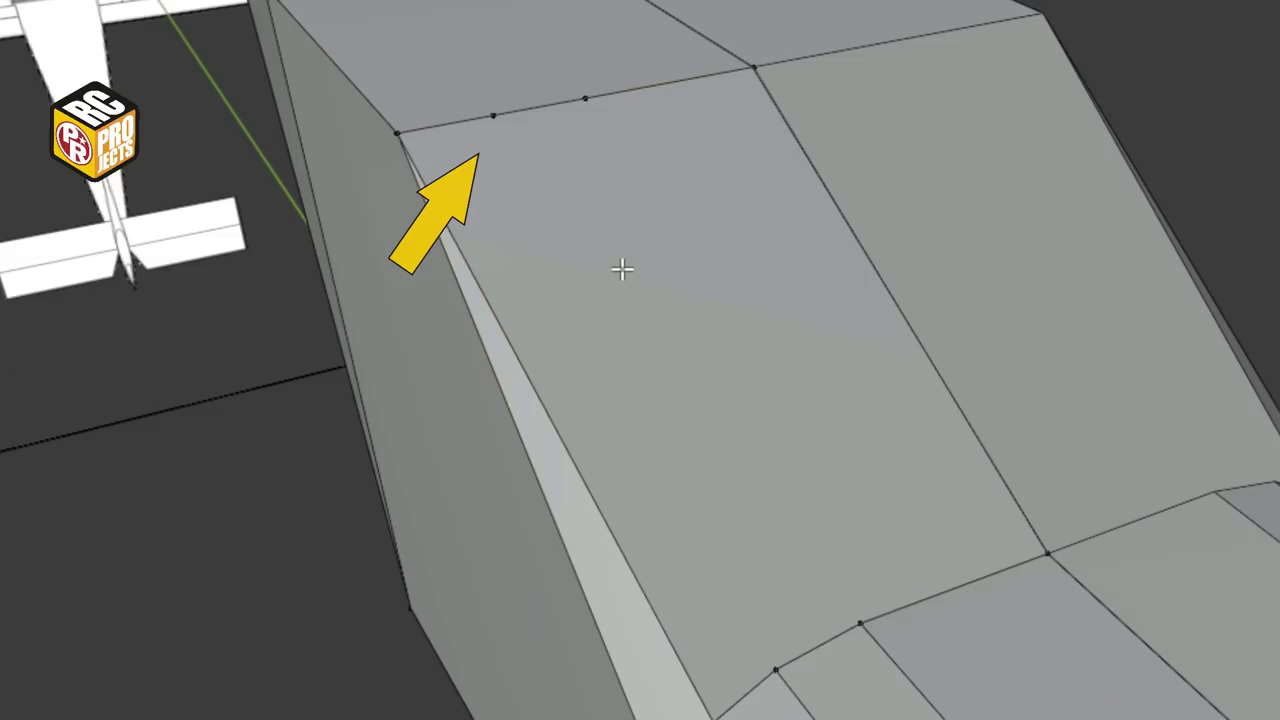
{"action": "left_click", "coordinate": [508, 140]}
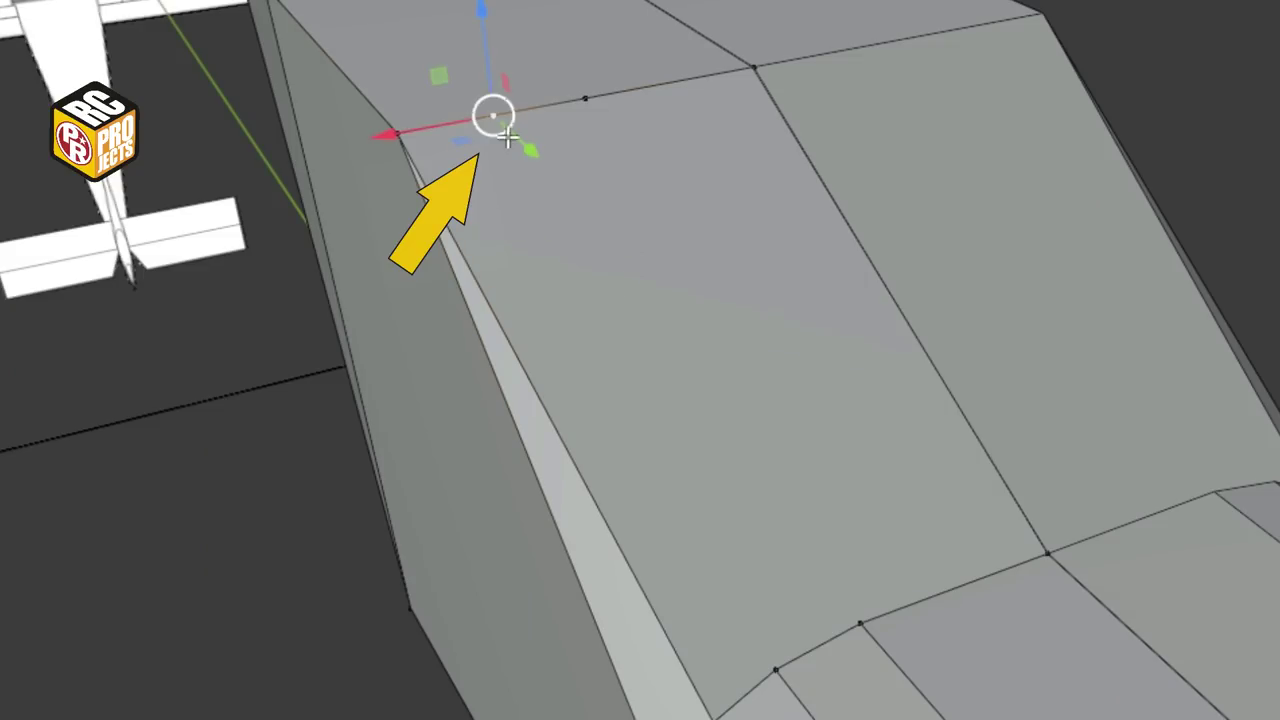
{"action": "left_click", "coordinate": [778, 672], "text": "shift"}
{"action": "right_click", "coordinate": [782, 672]}
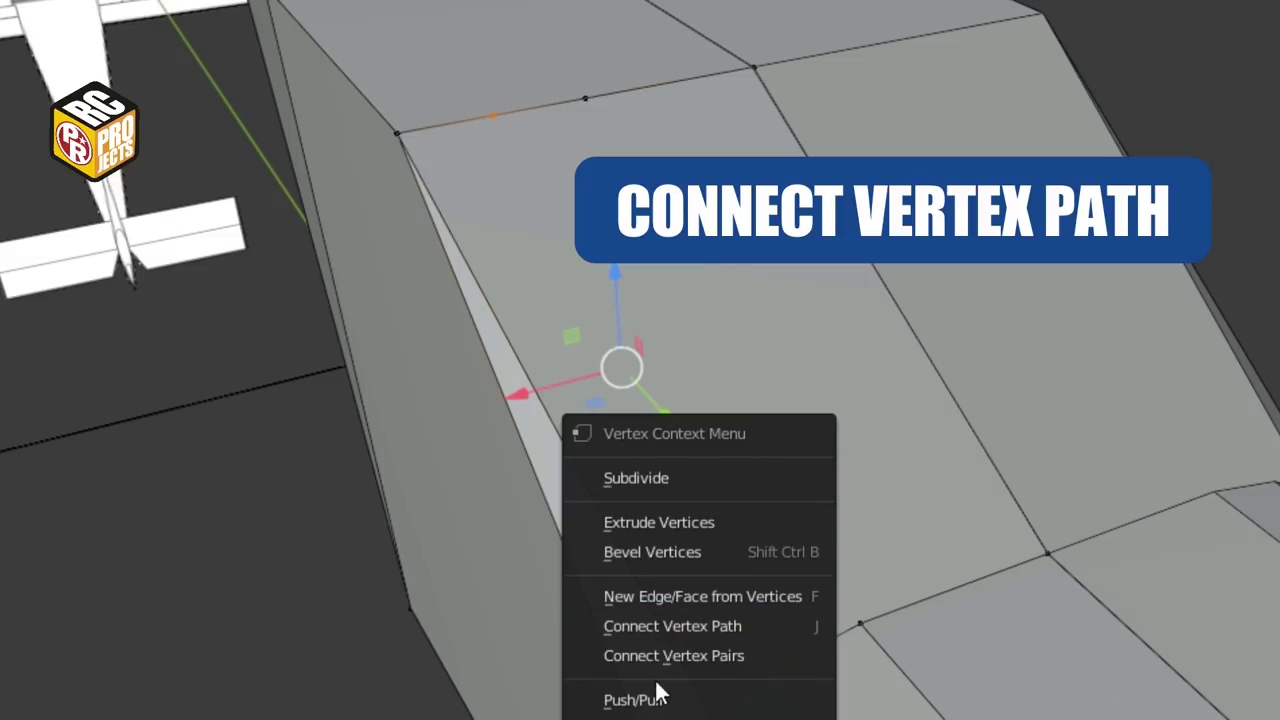
{"action": "left_click", "coordinate": [709, 626]}
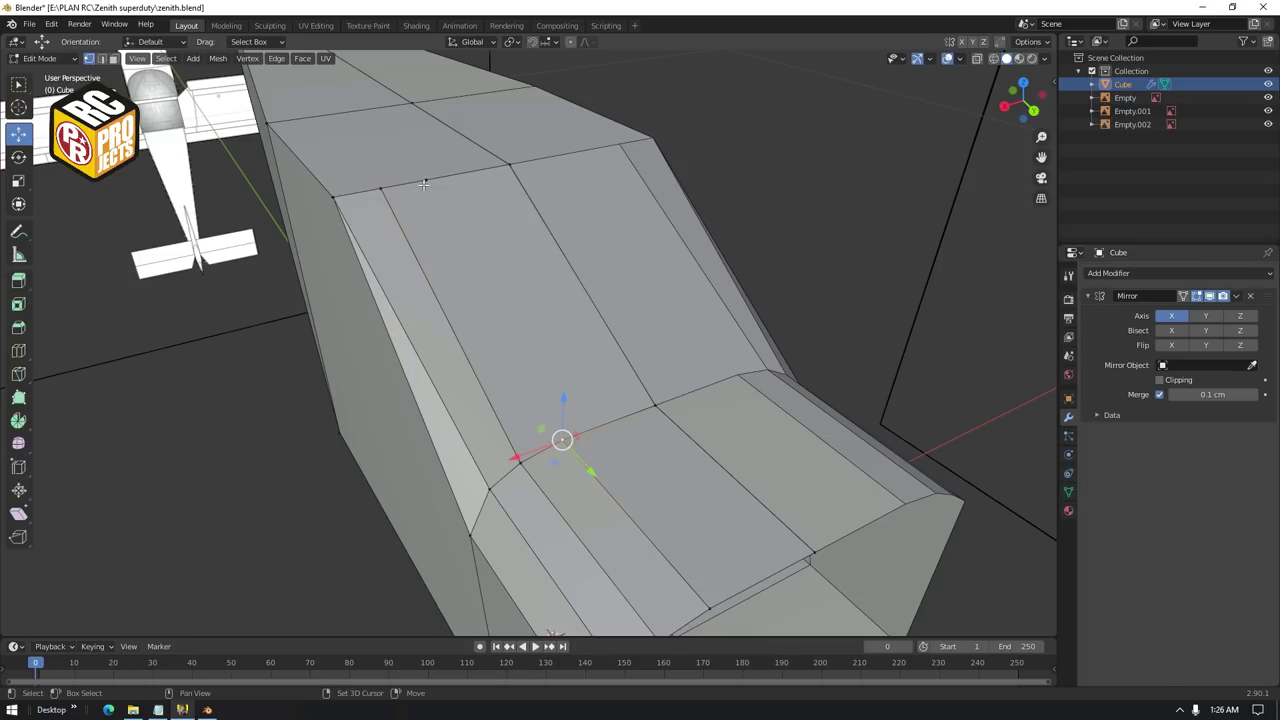
{"action": "right_click", "coordinate": [424, 185]}
{"action": "left_click", "coordinate": [422, 178]}
{"action": "middle_click_drag", "start_coordinate": [422, 178], "coordinate": [582, 377]}
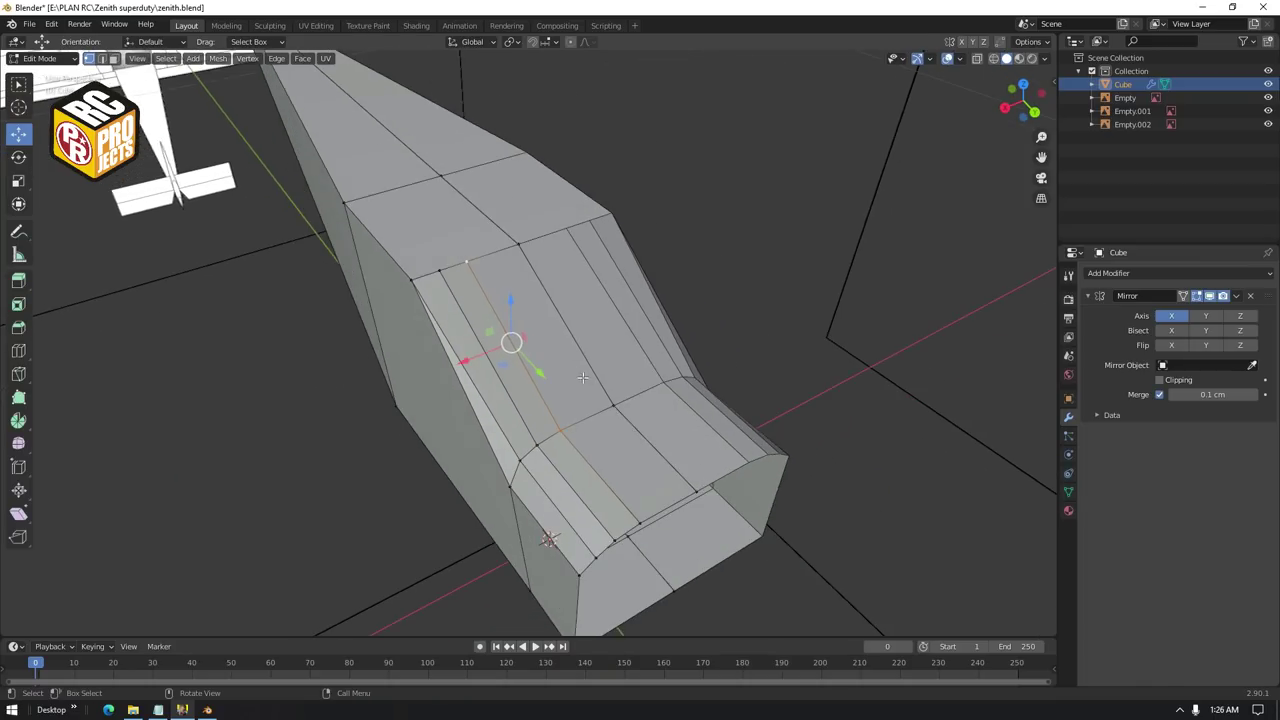
In the top view, move the windshield's base vertices along Y to form a rounded curve matching the drawing
{"action": "key", "text": "KP_7"}
{"action": "key", "text": "g"}
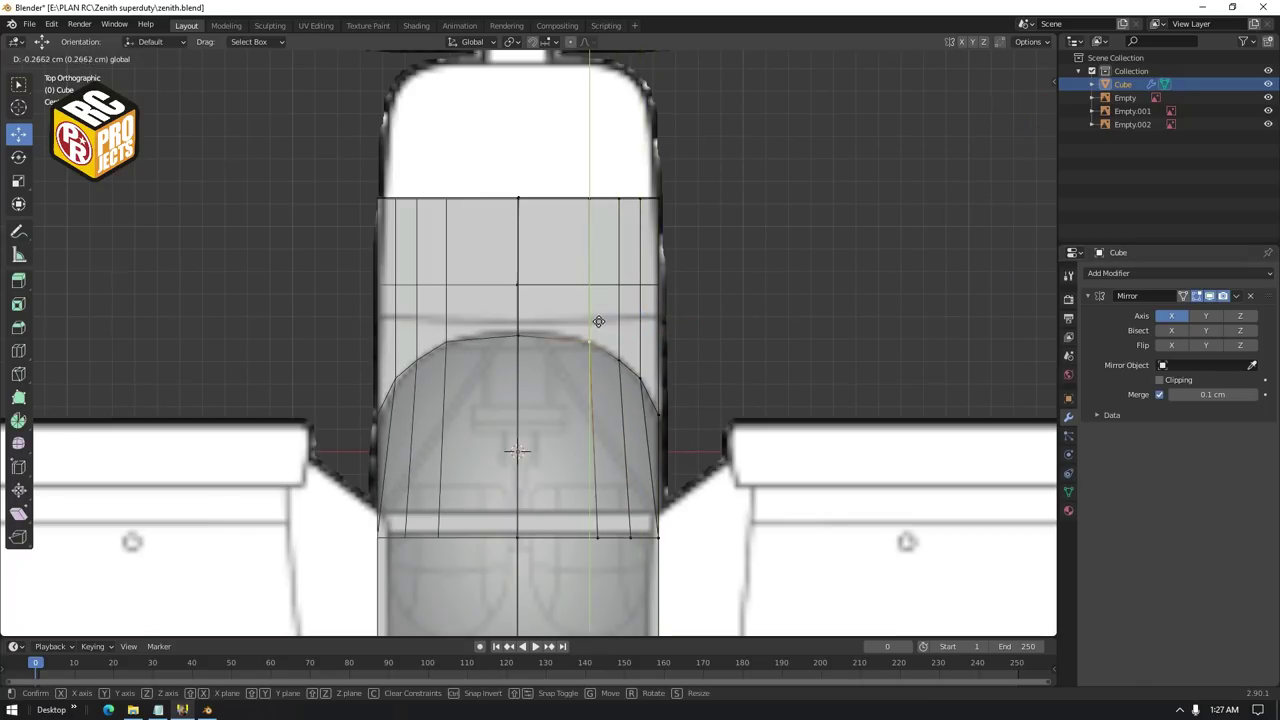
{"action": "left_click", "coordinate": [598, 321]}
Add another lengthwise edge through the windshield's innermost section and move its front vertex slightly forward along Y
{"action": "key", "text": "2"}
{"action": "right_click", "coordinate": [532, 317]}
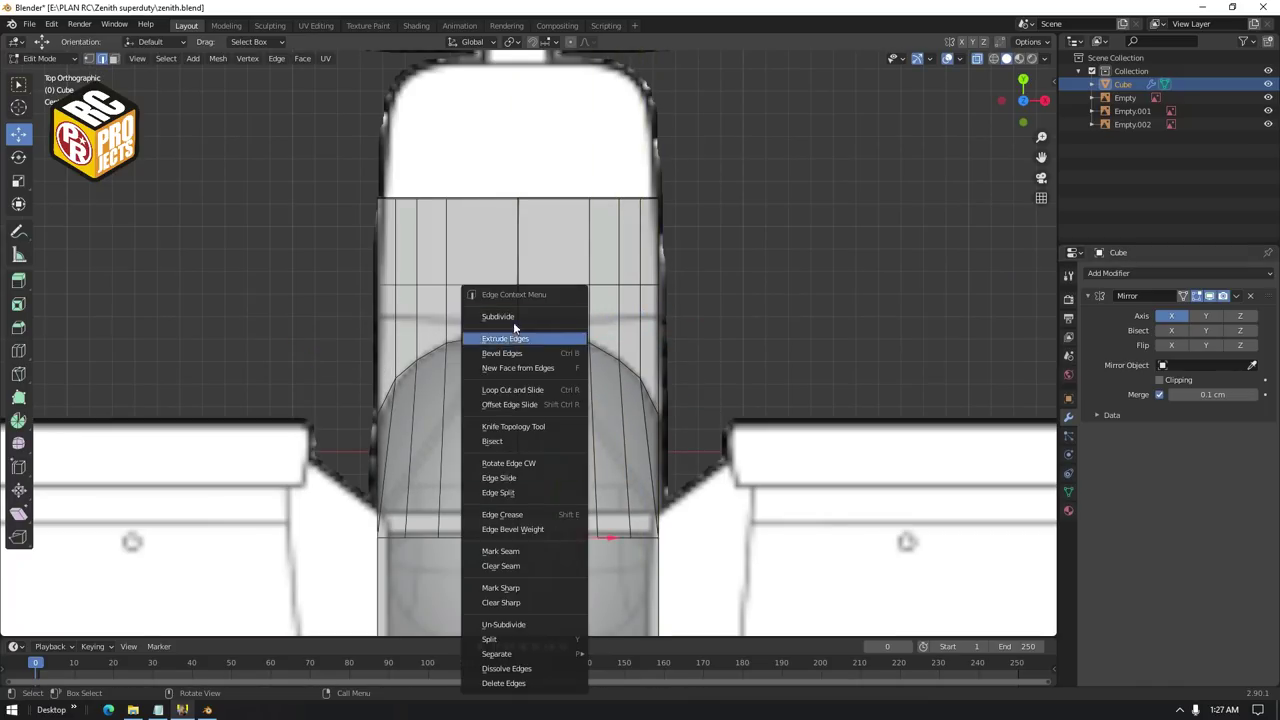
{"action": "left_click", "coordinate": [512, 318]}
{"action": "key", "text": "1"}
{"action": "left_click", "coordinate": [554, 336]}
{"action": "left_click", "coordinate": [558, 538], "text": "shift"}
{"action": "right_click", "coordinate": [558, 538]}
{"action": "left_click", "coordinate": [515, 458]}
{"action": "left_click", "coordinate": [557, 316]}
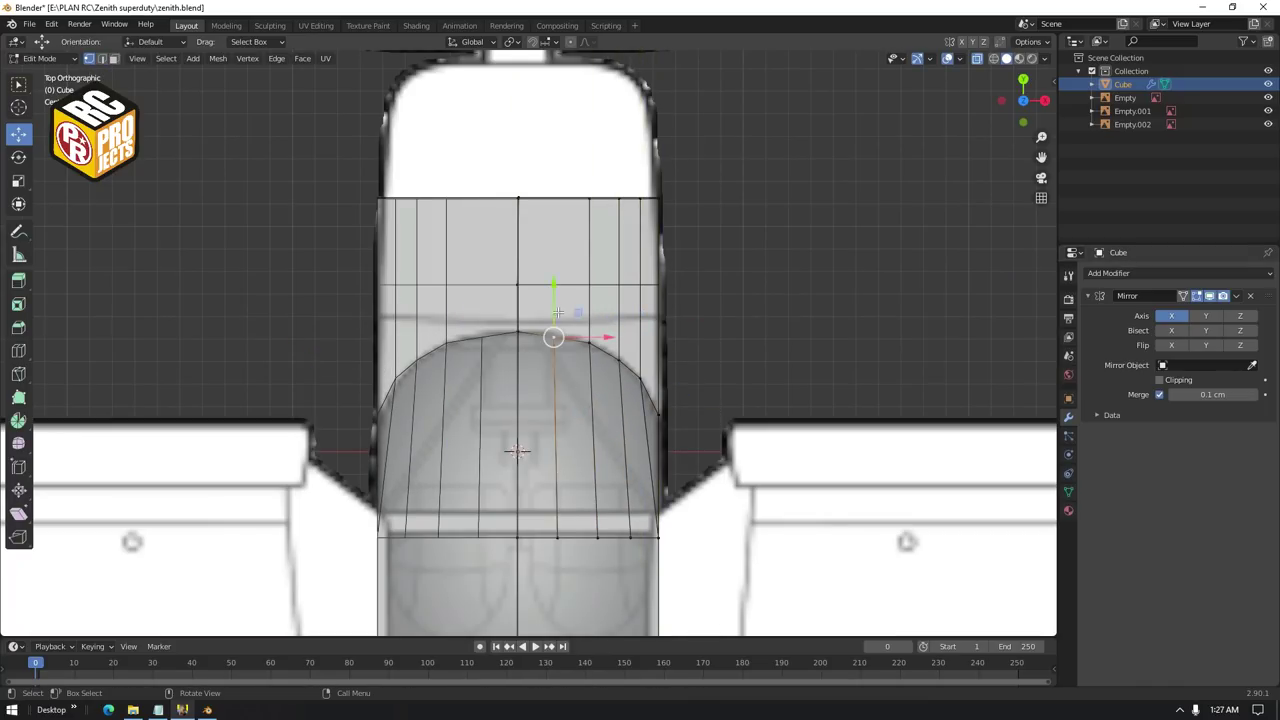
{"action": "left_click_drag", "start_coordinate": [558, 312], "coordinate": [558, 307]}
In the right view, move the windshield's lowest side vertex down along Z to the lower end of the window strut
{"action": "middle_click_drag", "start_coordinate": [640, 465], "coordinate": [505, 375]}
{"action": "left_click", "coordinate": [1020, 109]}
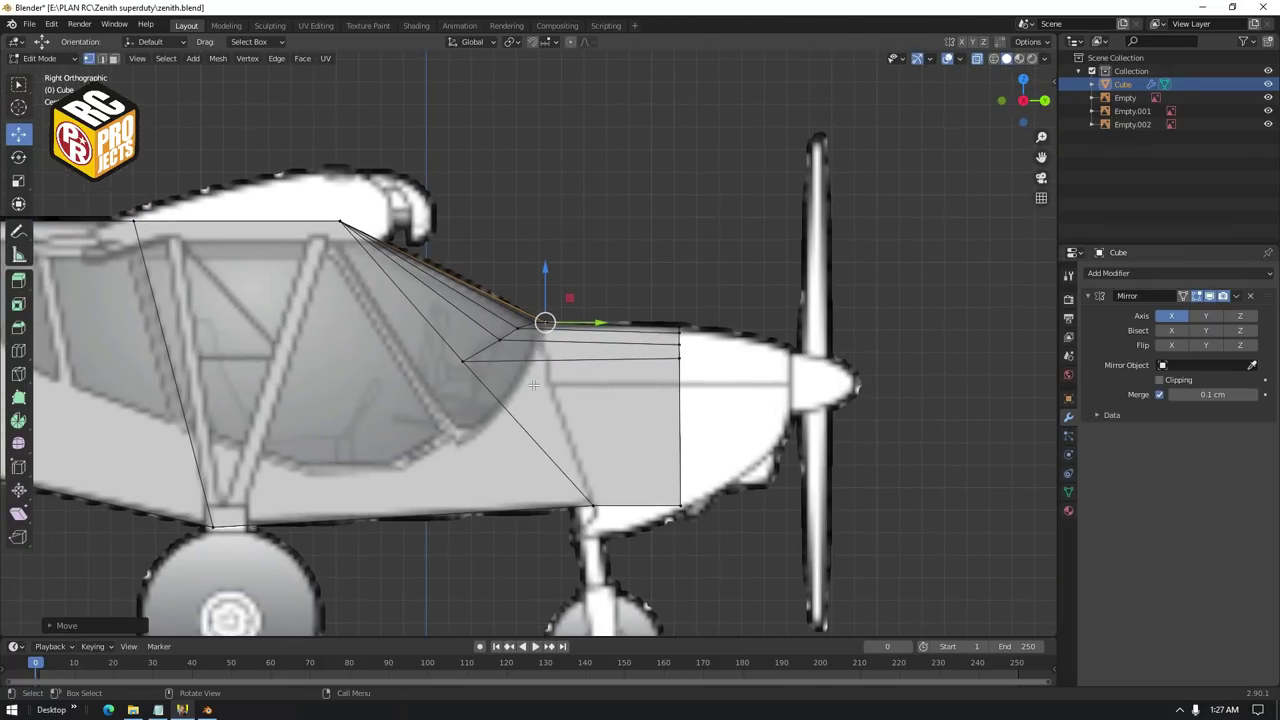
{"action": "scroll", "coordinate": [533, 385], "scroll_direction": "up", "scroll_amount": 2}
{"action": "left_click", "coordinate": [436, 372]}
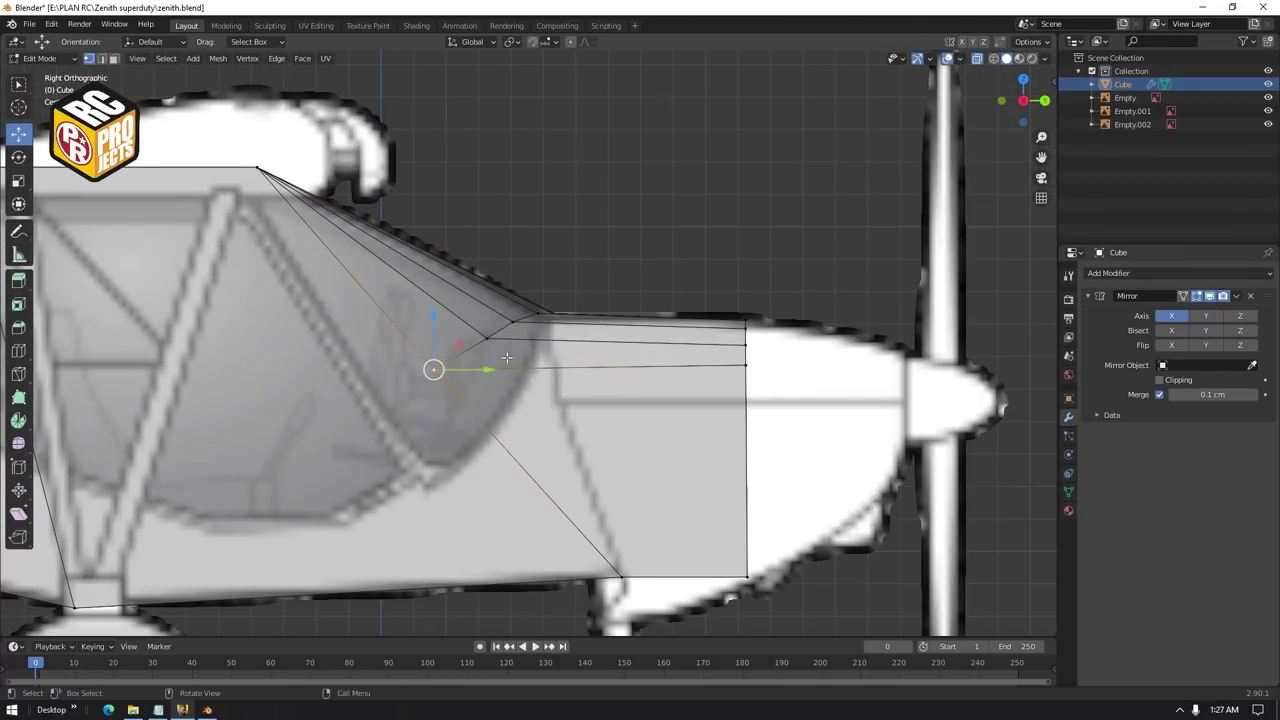
{"action": "left_click_drag", "start_coordinate": [440, 345], "coordinate": [440, 446]}
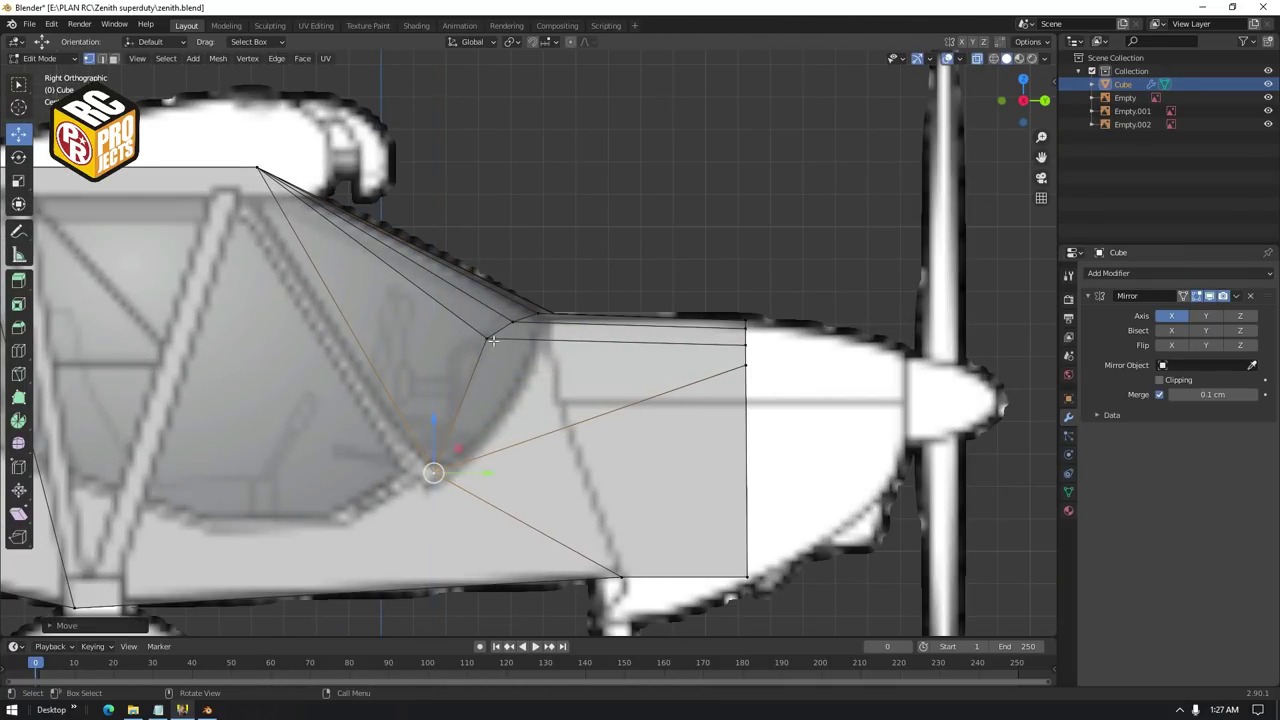
In the right view, move the windshield's side vertices along Y and Z onto the curved base of the window in the drawing
{"action": "left_click", "coordinate": [486, 337]}
{"action": "left_click_drag", "start_coordinate": [517, 320], "coordinate": [543, 375]}
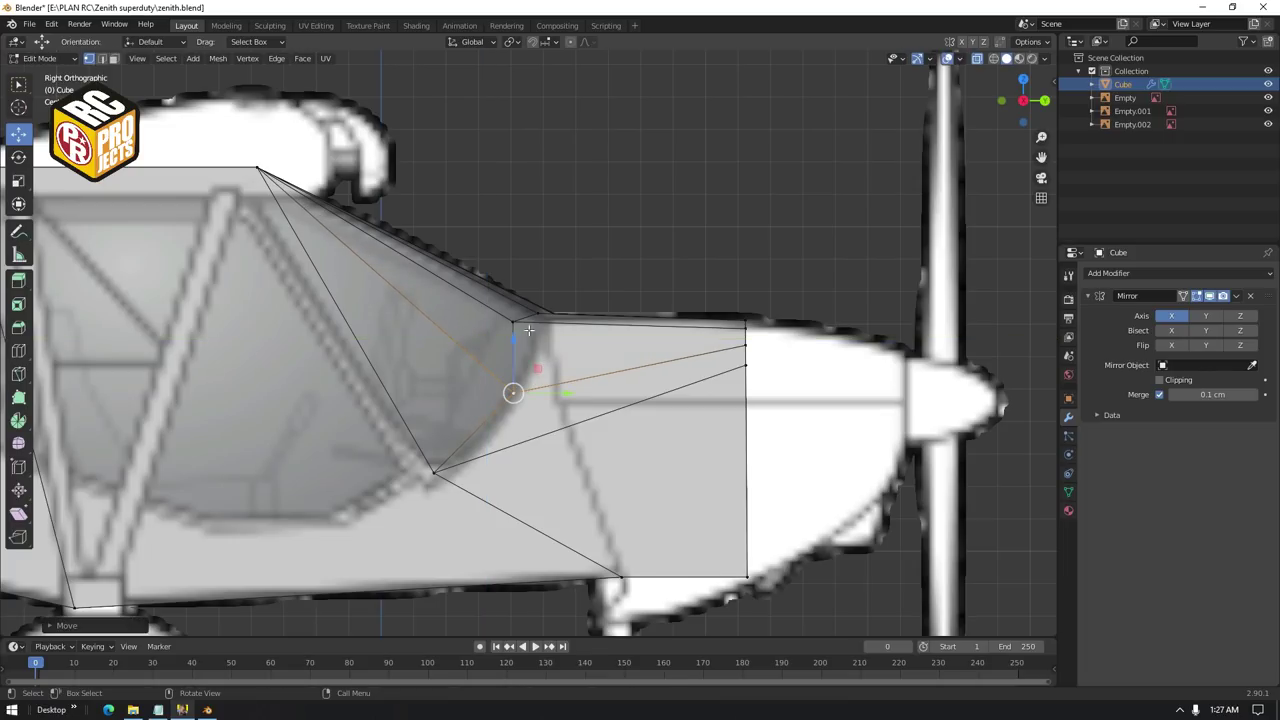
{"action": "left_click", "coordinate": [513, 321]}
{"action": "left_click_drag", "start_coordinate": [543, 300], "coordinate": [561, 329]}
{"action": "left_click", "coordinate": [514, 393]}
{"action": "left_click_drag", "start_coordinate": [539, 372], "coordinate": [521, 399]}
{"action": "left_click", "coordinate": [531, 350]}
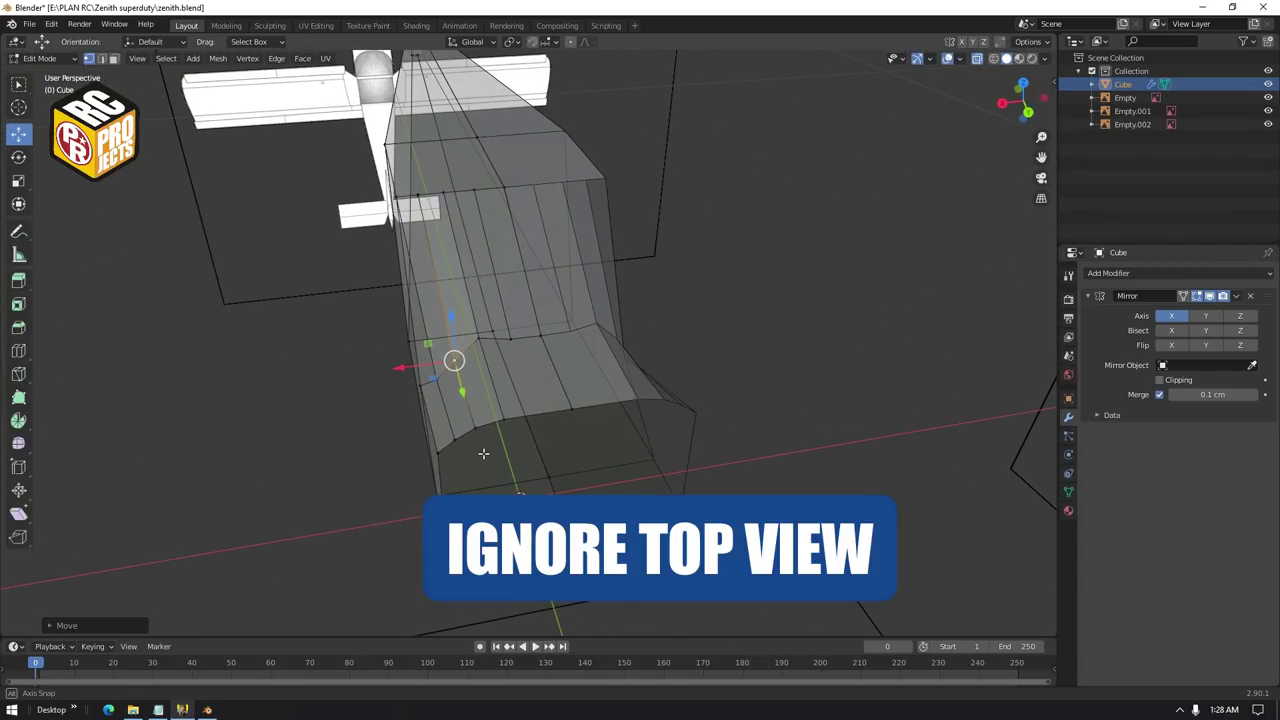
In the back view, adjust the height of the windshield's side base vertices along Z to smooth its rounded outline
{"action": "scroll", "coordinate": [472, 441], "scroll_direction": "down", "scroll_amount": 5}
{"action": "key", "text": "g"}
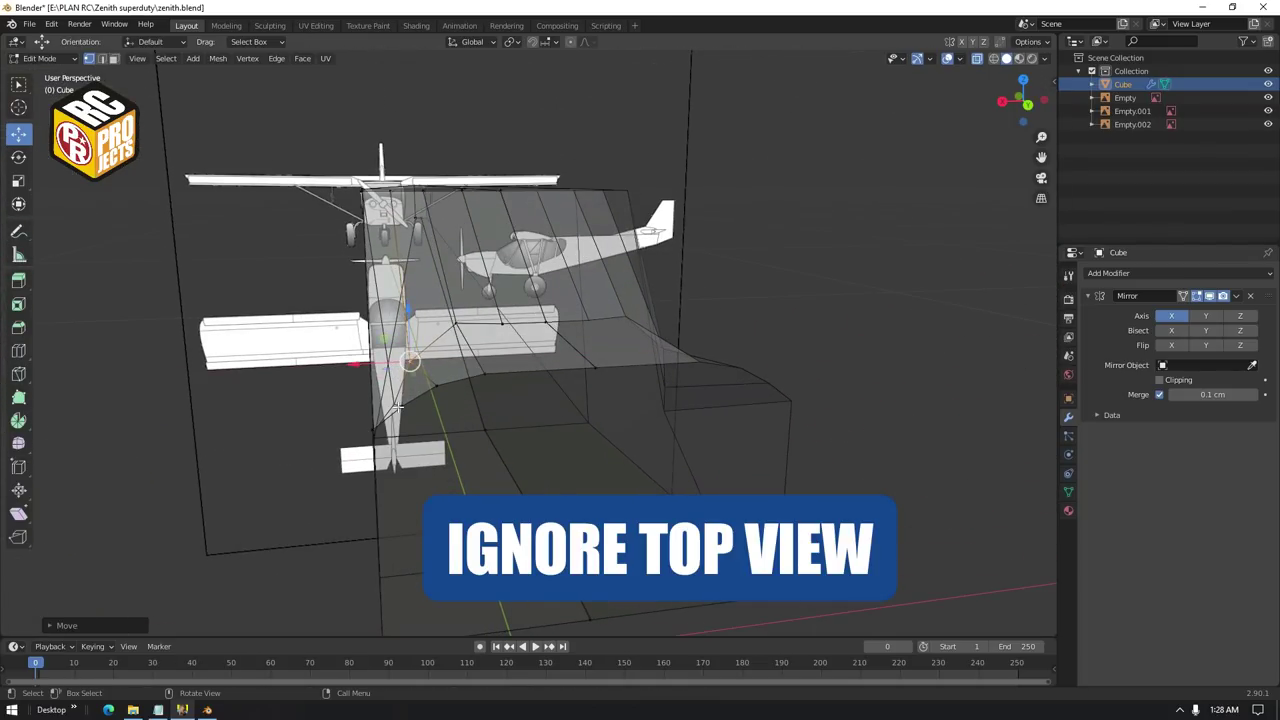
{"action": "left_click", "coordinate": [370, 410]}
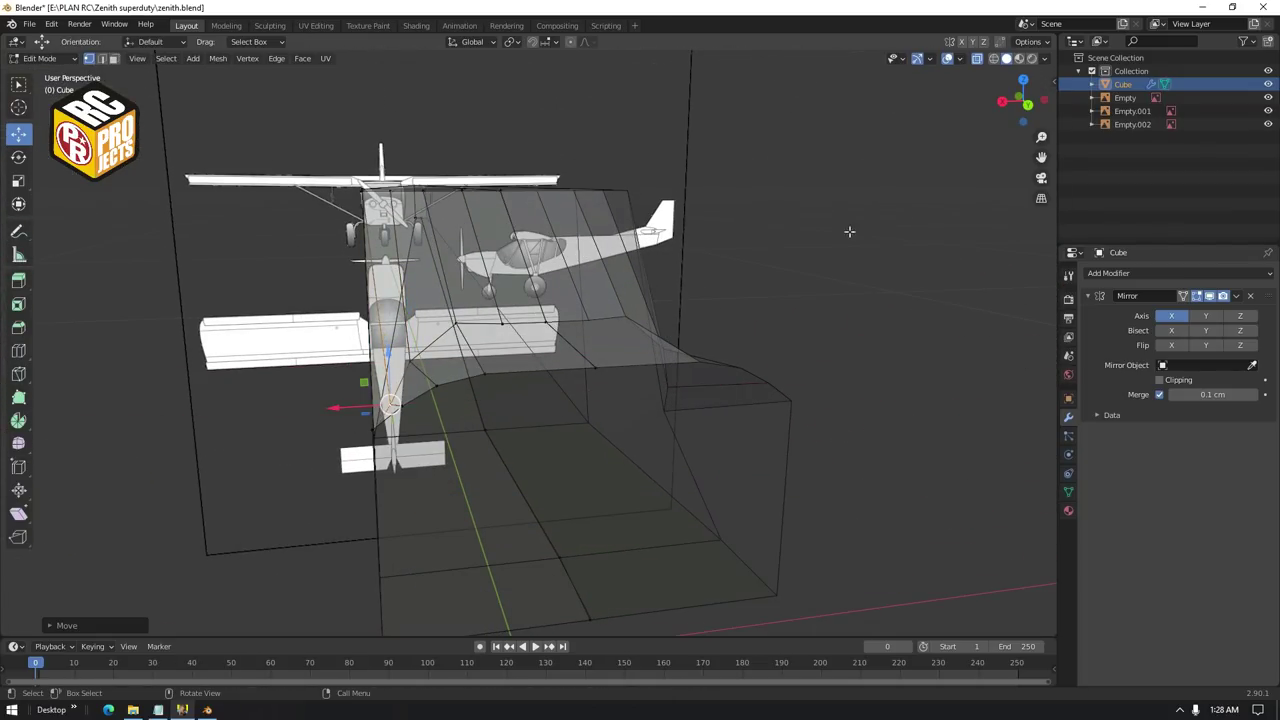
{"action": "left_click", "coordinate": [1030, 110]}
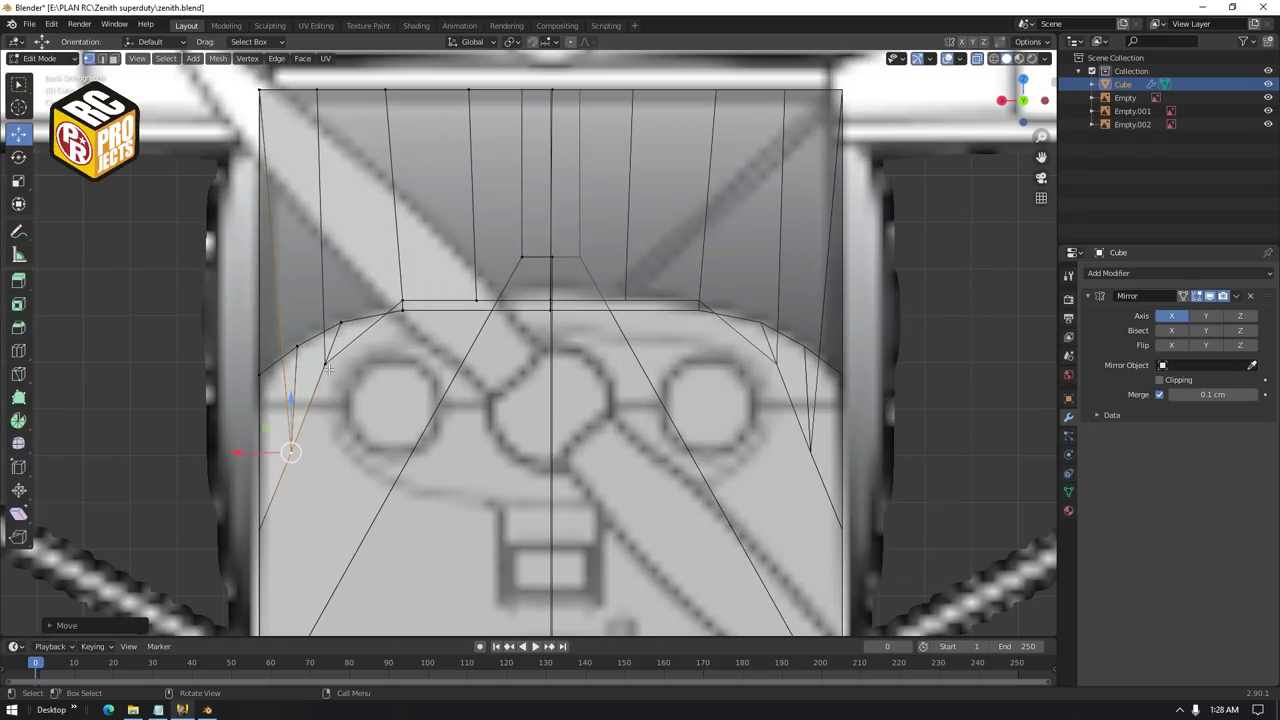
{"action": "middle_click_drag", "start_coordinate": [329, 370], "coordinate": [515, 398]}
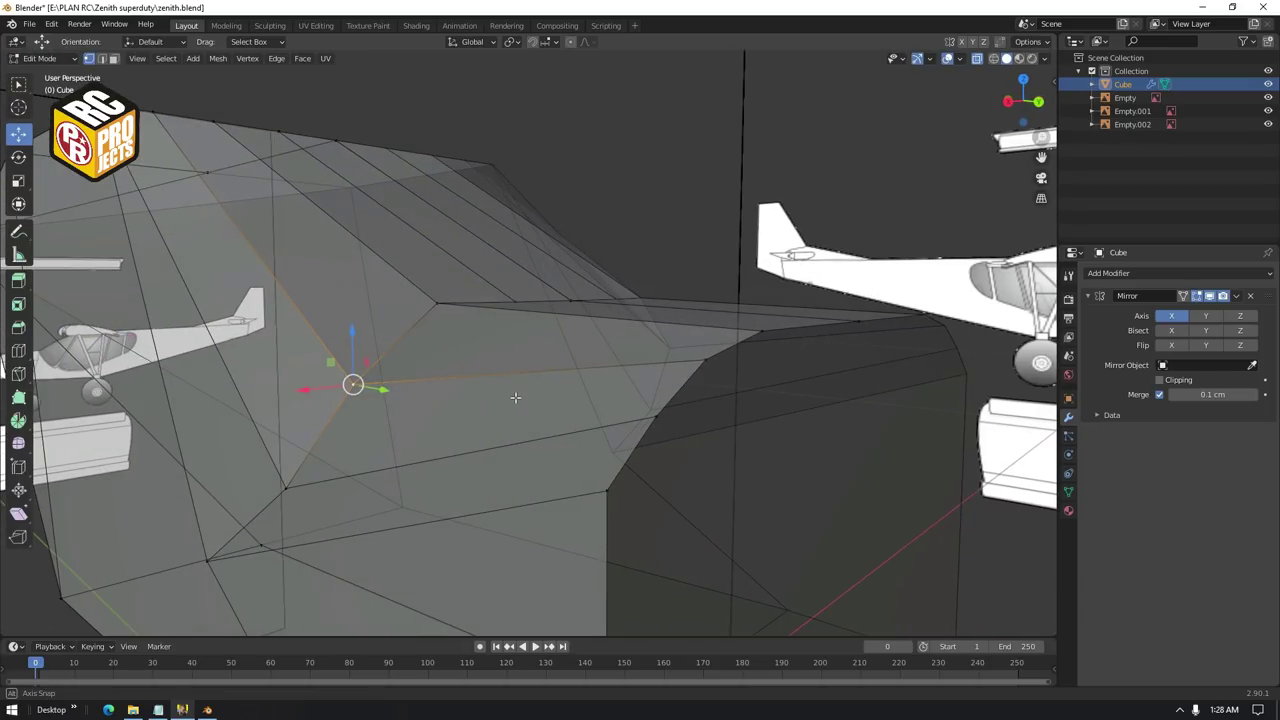
{"action": "left_click", "coordinate": [1036, 104]}
{"action": "key", "text": "g"}
{"action": "left_click_drag", "start_coordinate": [330, 304], "coordinate": [330, 298]}
{"action": "middle_click_drag", "start_coordinate": [298, 404], "coordinate": [498, 394]}
{"action": "left_click_drag", "start_coordinate": [478, 379], "coordinate": [477, 340]}
In the right view, realign the windshield's side base vertices along Y and Z with the drawing's window curve
{"action": "key", "text": "KP_1"}
{"action": "key", "text": "KP_3"}
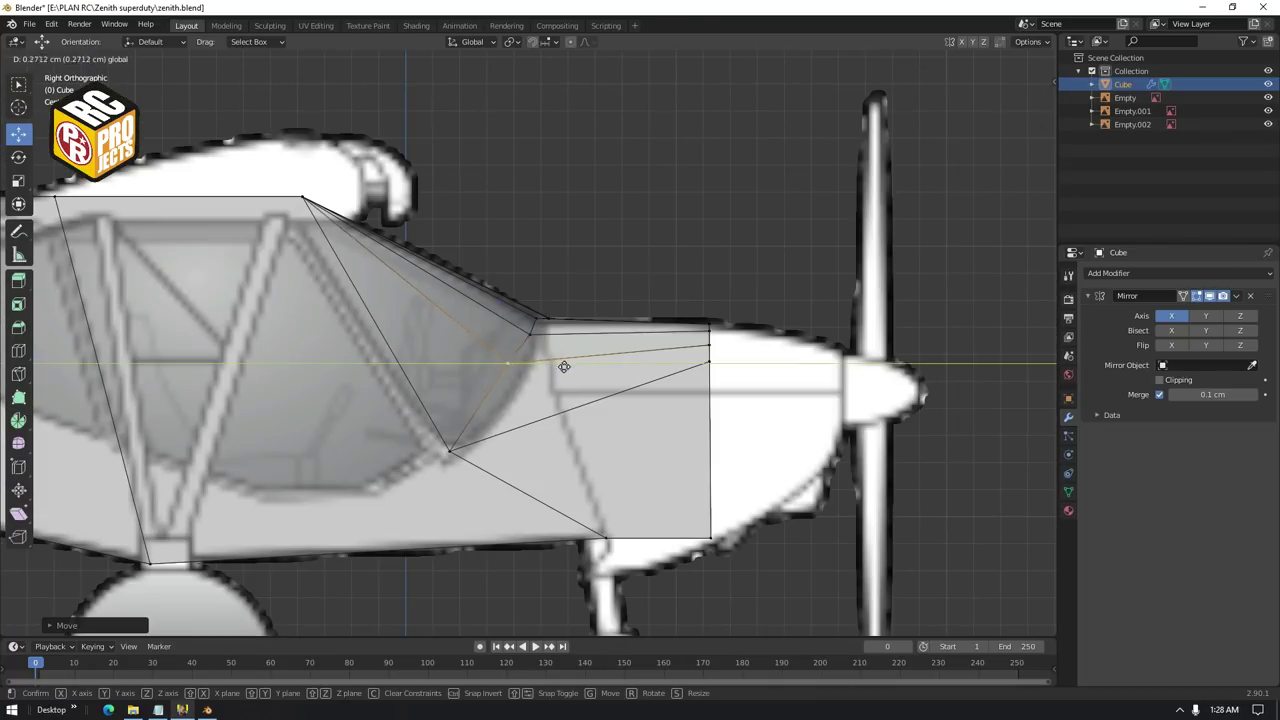
{"action": "left_click", "coordinate": [531, 336]}
{"action": "mouse_move", "coordinate": [575, 338]}
{"action": "left_mouse_down"}
{"action": "mouse_move", "coordinate": [535, 332]}
{"action": "mouse_move", "coordinate": [573, 361]}
{"action": "left_mouse_up"}
{"action": "left_click", "coordinate": [527, 363]}
{"action": "left_click", "coordinate": [466, 453]}
{"action": "left_click_drag", "start_coordinate": [470, 453], "coordinate": [554, 353]}
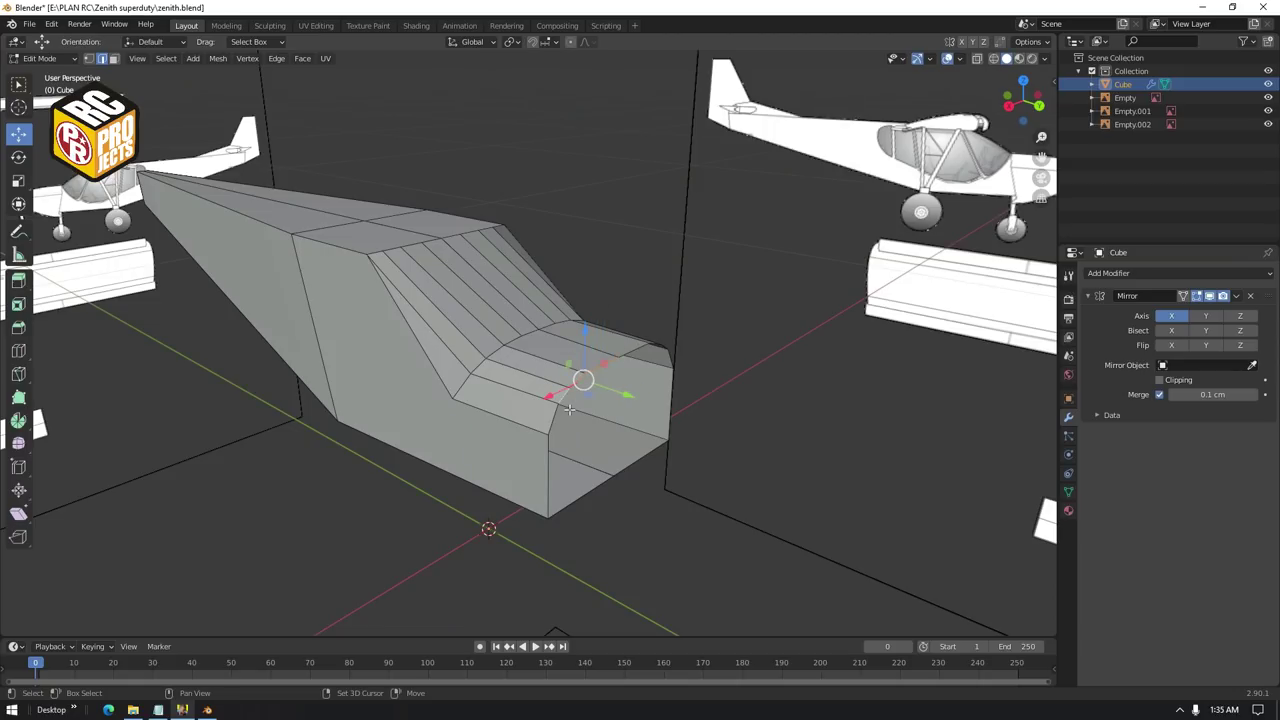
Extrude the cowling's open front edges forward along Y to the propeller and move the new vertices along Z to match the nose outline
{"action": "key", "text": "e"}
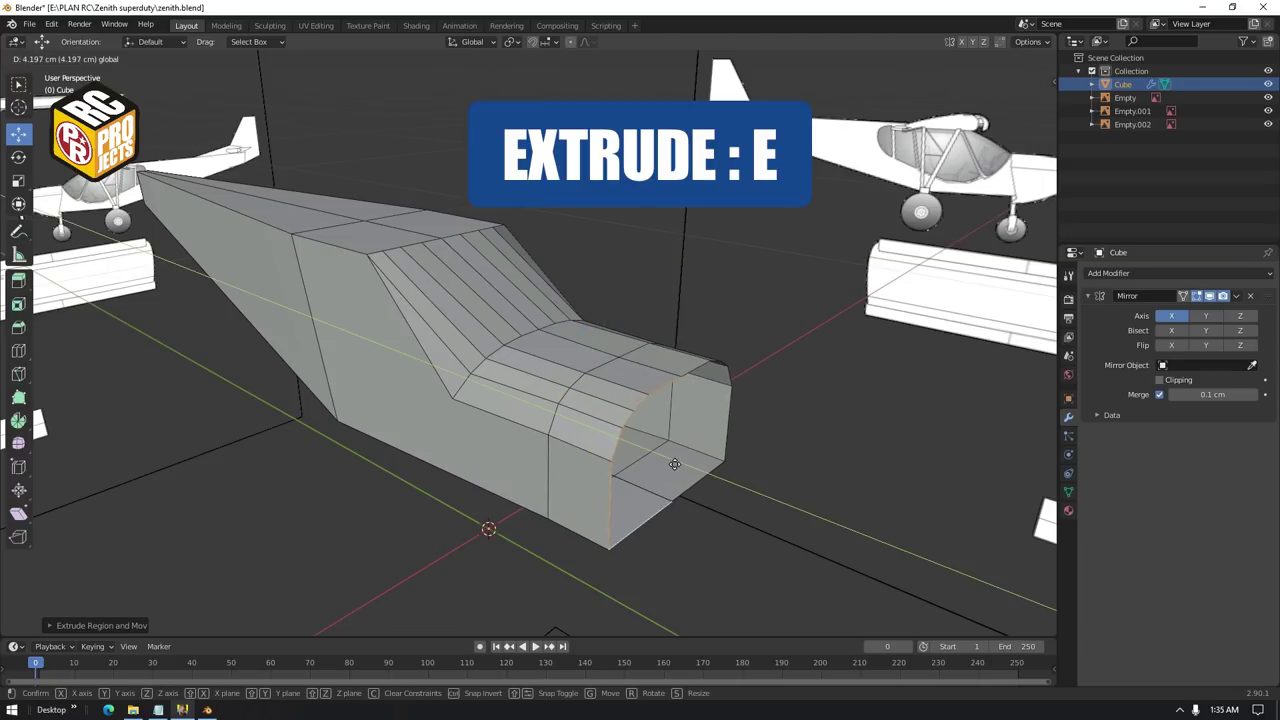
{"action": "key", "text": "KP_3"}
{"action": "key", "text": "z"}
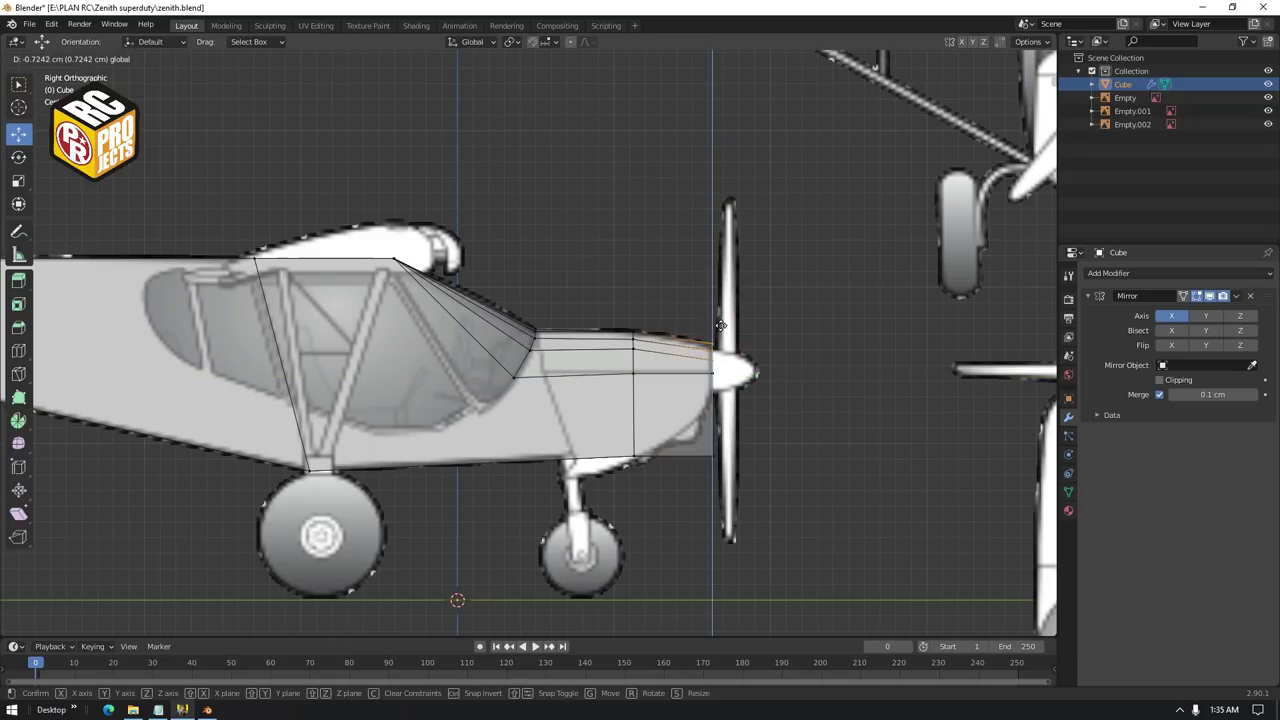
{"action": "left_click_drag", "start_coordinate": [719, 401], "coordinate": [718, 352]}
{"action": "key", "text": "alt+z"}
{"action": "middle_click_drag", "start_coordinate": [654, 492], "coordinate": [608, 526]}
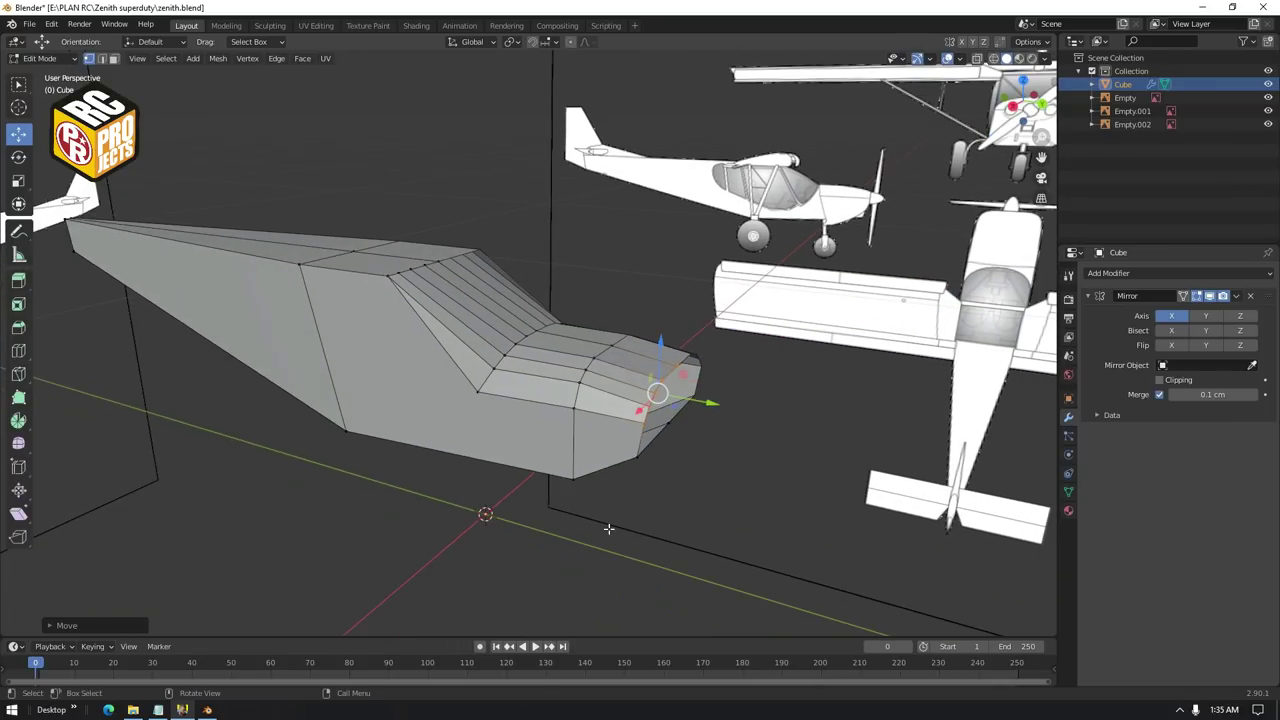
{"action": "key", "text": "Tab"}
{"action": "left_click", "coordinate": [757, 524]}
{"action": "middle_click_drag", "start_coordinate": [757, 524], "coordinate": [711, 500]}
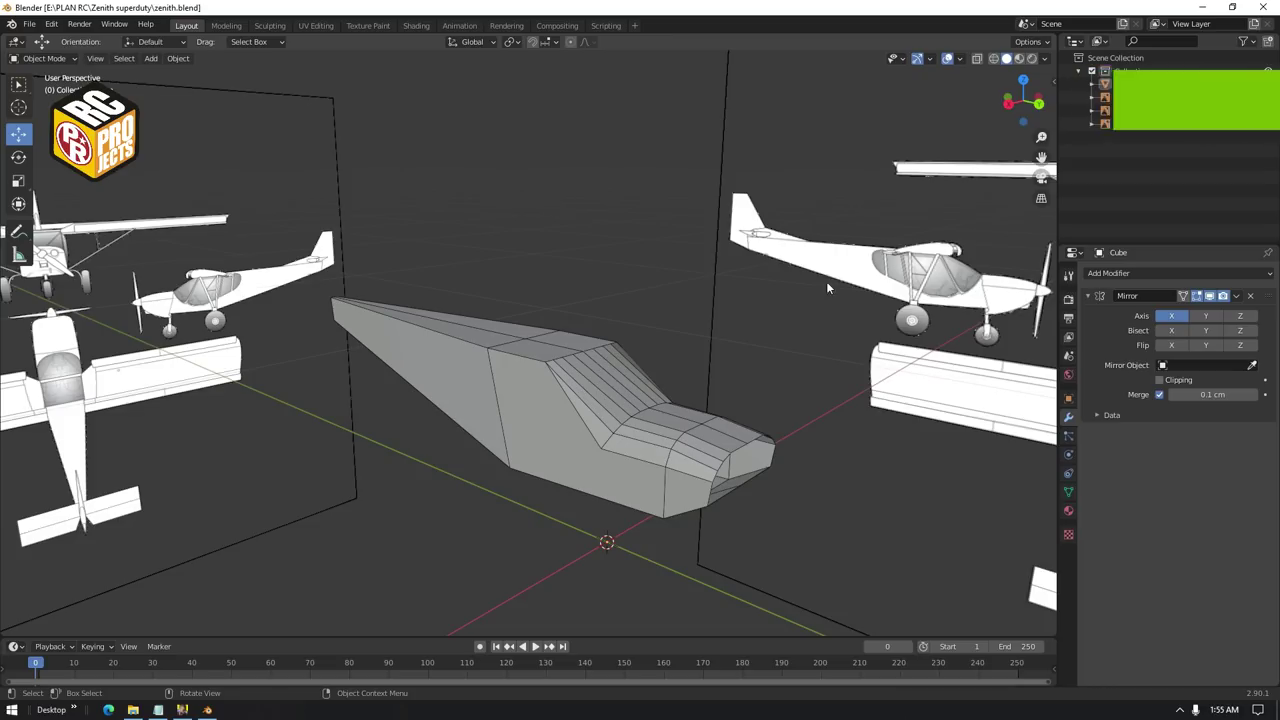
Add a mesh plane for the vertical stabilizer while in the right view
{"action": "left_click", "coordinate": [1008, 103]}
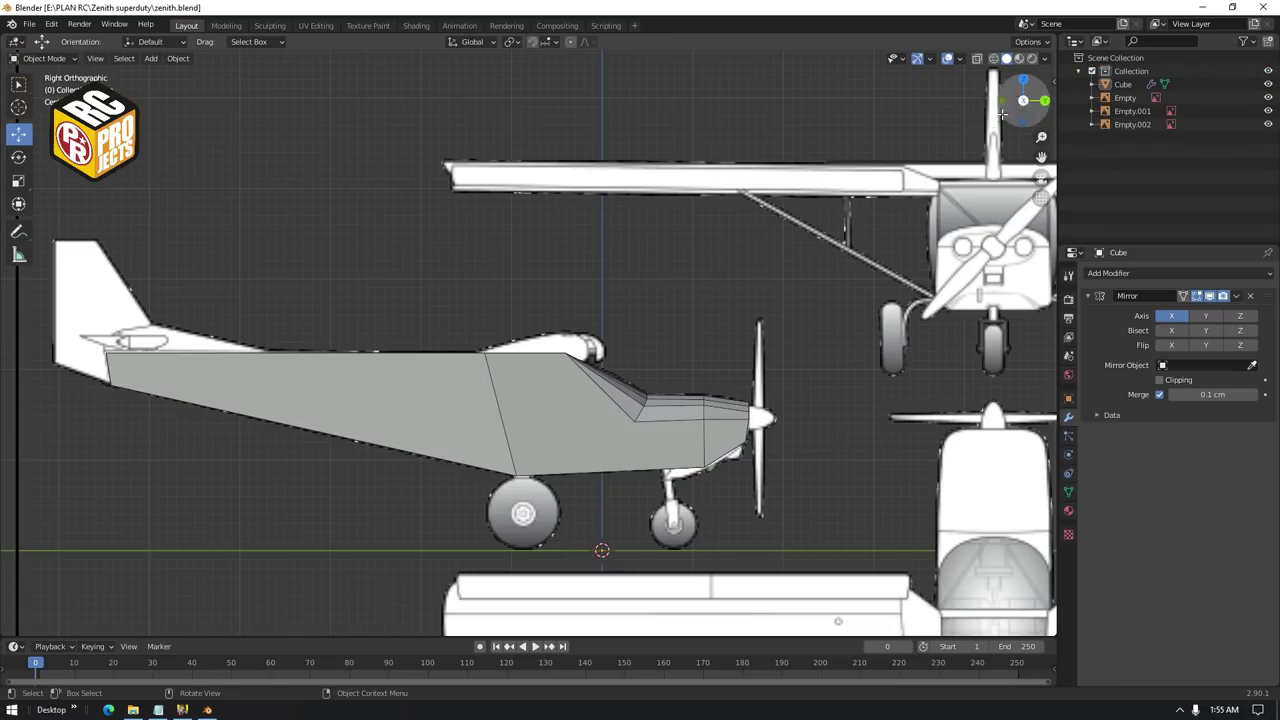
{"action": "middle_click_drag", "start_coordinate": [404, 321], "coordinate": [769, 304], "text": "shift"}
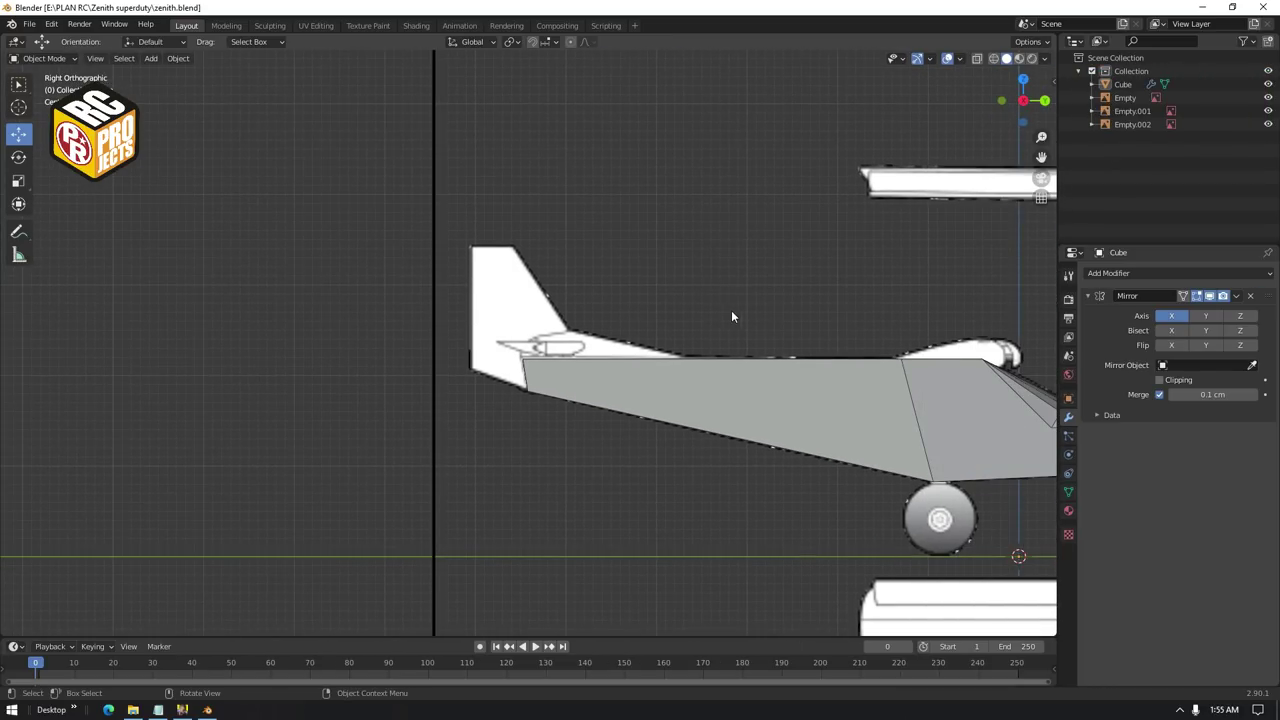
{"action": "left_click", "coordinate": [569, 379]}
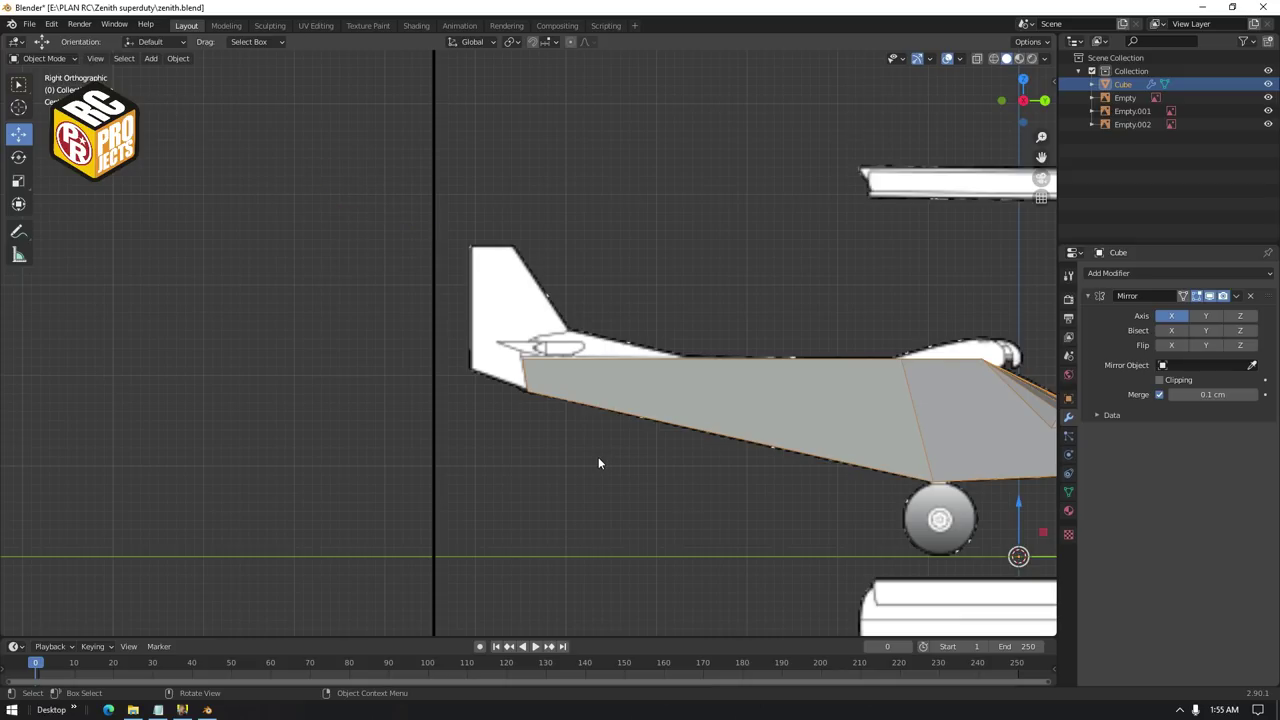
{"action": "left_click", "coordinate": [151, 60]}
{"action": "mouse_move", "coordinate": [166, 76]}
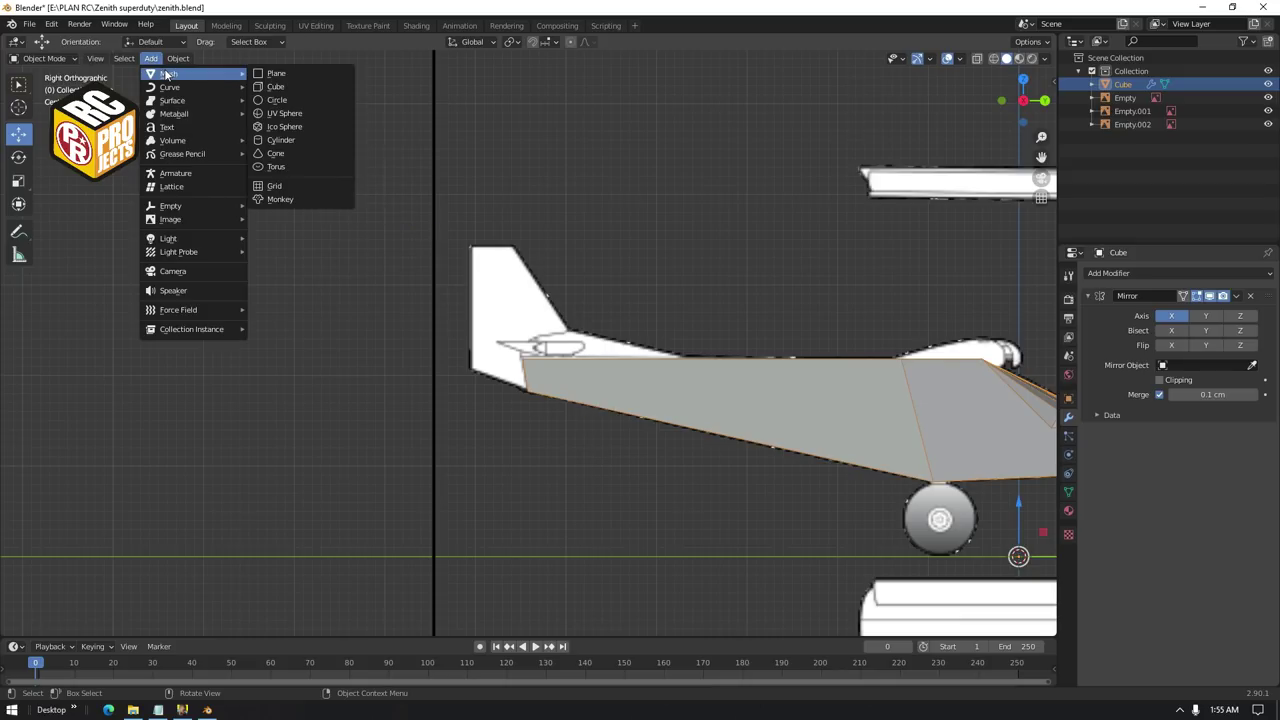
{"action": "left_click", "coordinate": [306, 73]}
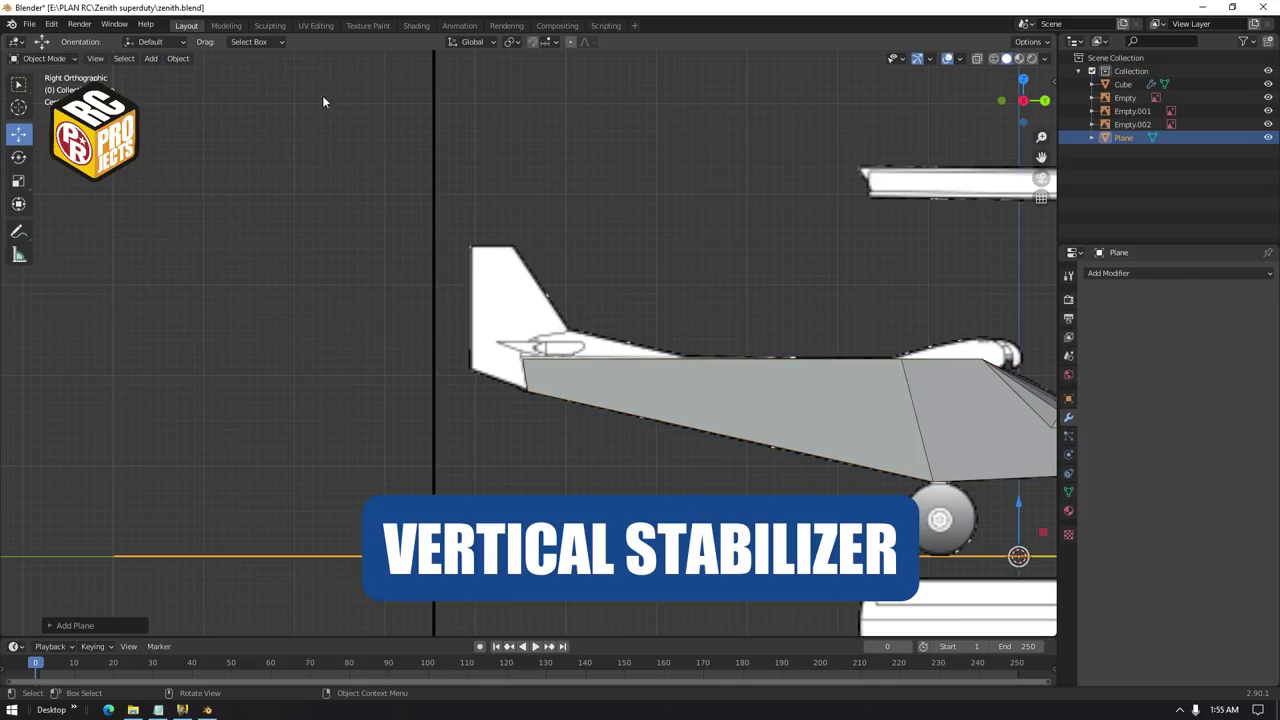
Rotate the new plane about the Y axis so it stands upright, facing the right view
{"action": "scroll", "coordinate": [580, 336], "scroll_direction": "down", "scroll_amount": 1}
{"action": "scroll", "coordinate": [580, 336], "scroll_direction": "down", "scroll_amount": 3}
{"action": "mouse_move", "coordinate": [643, 363]}
{"action": "middle_mouse_down"}
{"action": "mouse_move", "coordinate": [757, 415]}
{"action": "mouse_move", "coordinate": [621, 382]}
{"action": "mouse_move", "coordinate": [651, 347]}
{"action": "middle_mouse_up"}
{"action": "left_click", "coordinate": [19, 158]}
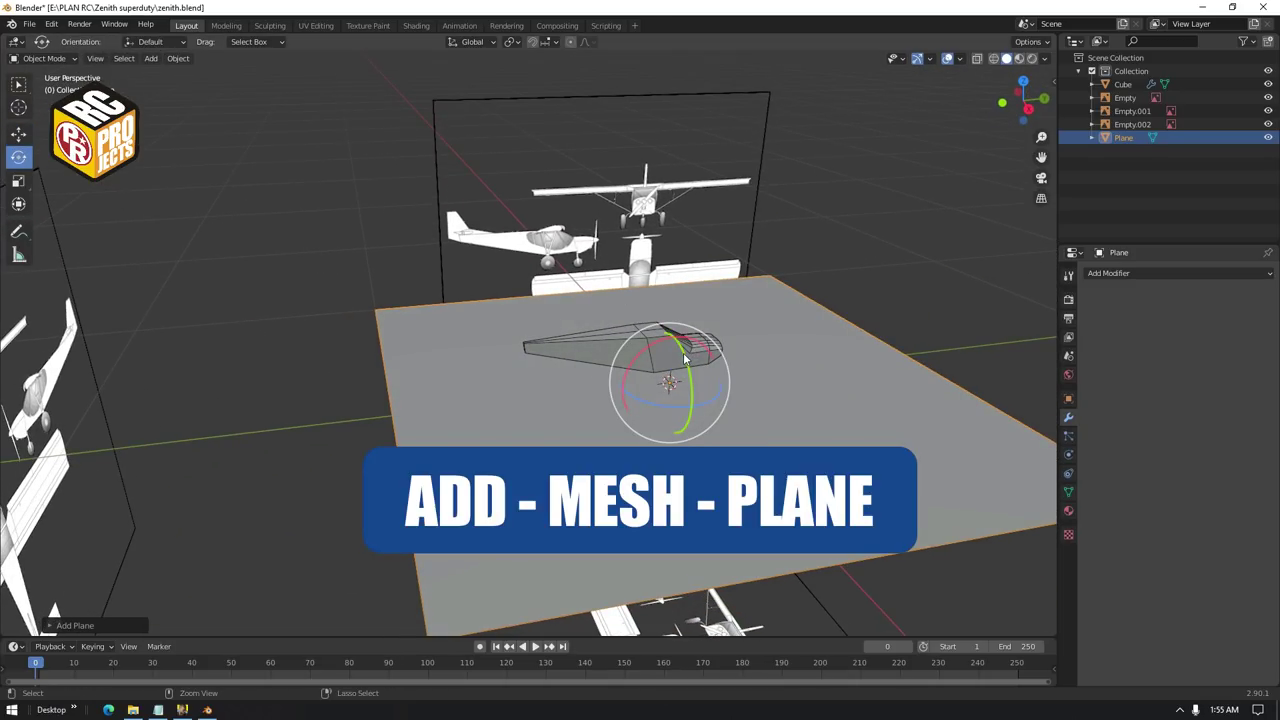
{"action": "left_click_drag", "start_coordinate": [685, 358], "coordinate": [713, 407], "text": "ctrl"}
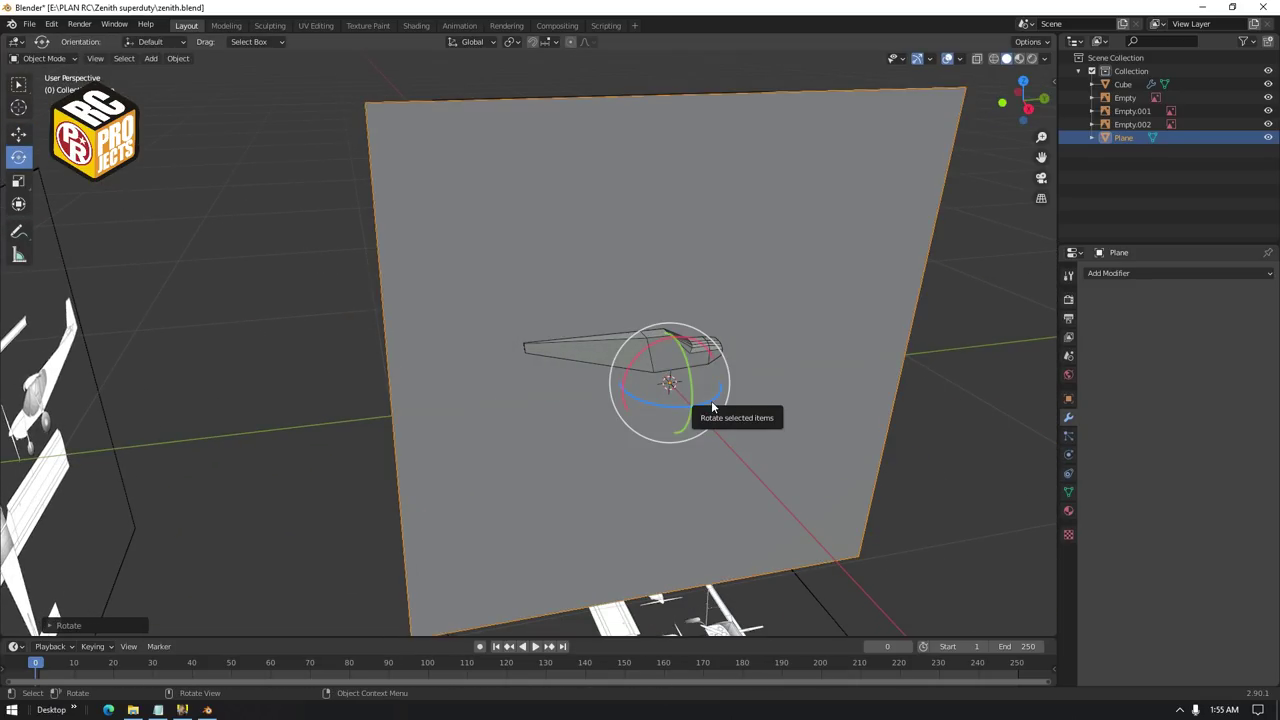
{"action": "left_click", "coordinate": [1028, 108]}
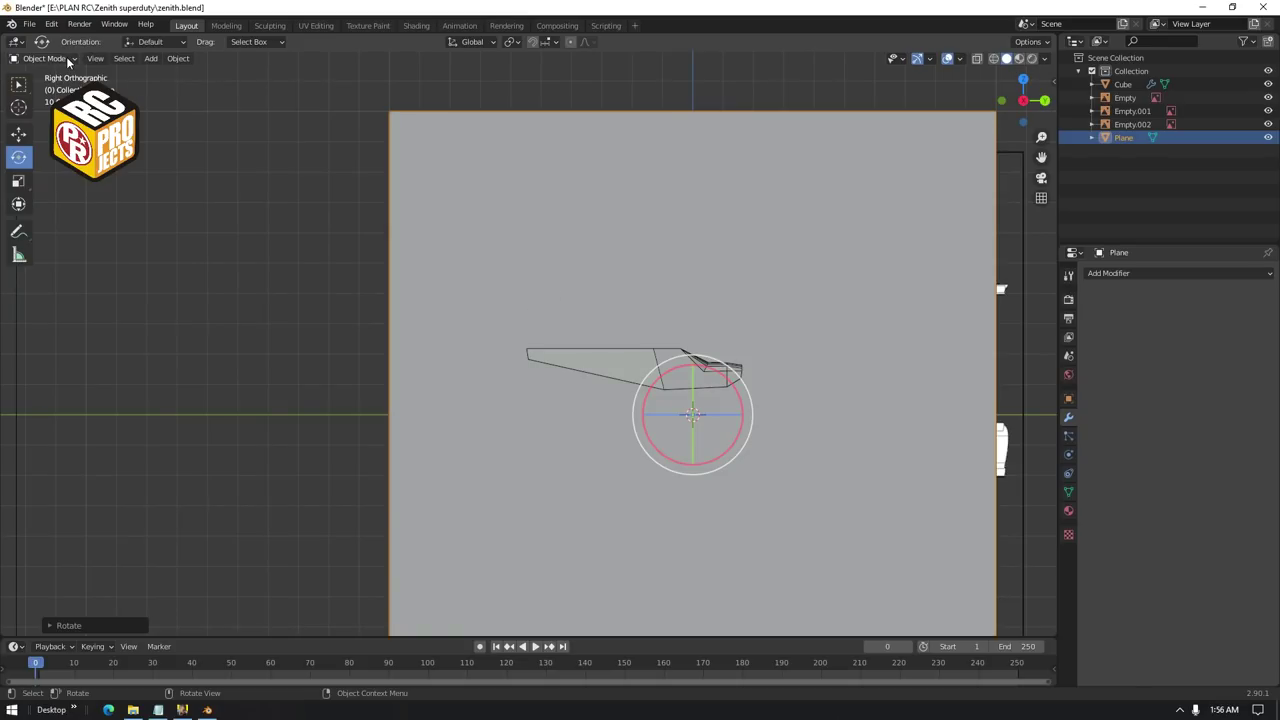
In Edit Mode, move the plane's upper and lower edges along Z to reduce it to a band around the tail's height
{"action": "key", "text": "Tab"}
{"action": "scroll", "coordinate": [455, 222], "scroll_direction": "down", "scroll_amount": 2}
{"action": "left_click_drag", "start_coordinate": [643, 158], "coordinate": [636, 295]}
{"action": "left_click_drag", "start_coordinate": [347, 527], "coordinate": [980, 628]}
{"action": "left_click_drag", "start_coordinate": [645, 557], "coordinate": [653, 316]}
{"action": "key", "text": "alt+z"}
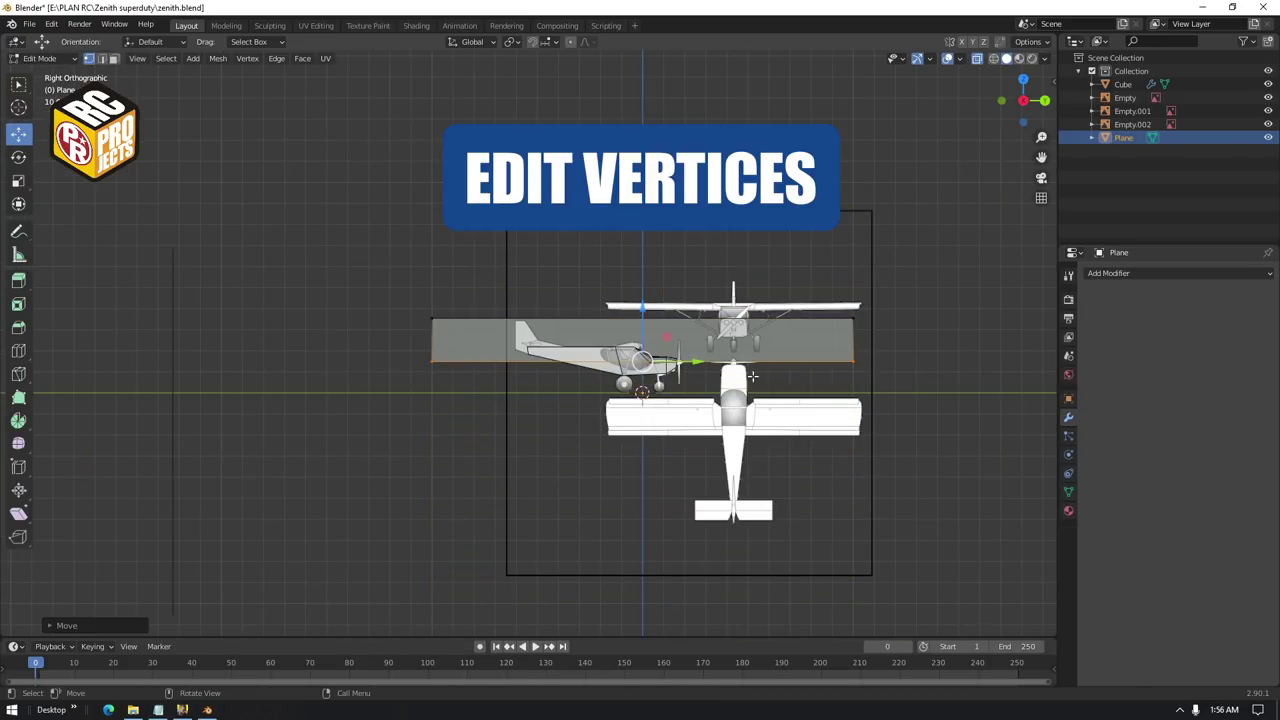
Move the plane's front and rear edges along Y to match the width of the vertical stabilizer in the drawing
{"action": "left_click_drag", "start_coordinate": [828, 286], "coordinate": [868, 400]}
{"action": "left_click_drag", "start_coordinate": [892, 341], "coordinate": [575, 343]}
{"action": "scroll", "coordinate": [528, 343], "scroll_direction": "up", "scroll_amount": 8}
{"action": "left_click_drag", "start_coordinate": [77, 197], "coordinate": [224, 463]}
{"action": "left_click_drag", "start_coordinate": [168, 334], "coordinate": [520, 336]}
{"action": "scroll", "coordinate": [520, 334], "scroll_direction": "up", "scroll_amount": 1}
{"action": "scroll", "coordinate": [514, 311], "scroll_direction": "up", "scroll_amount": 2}
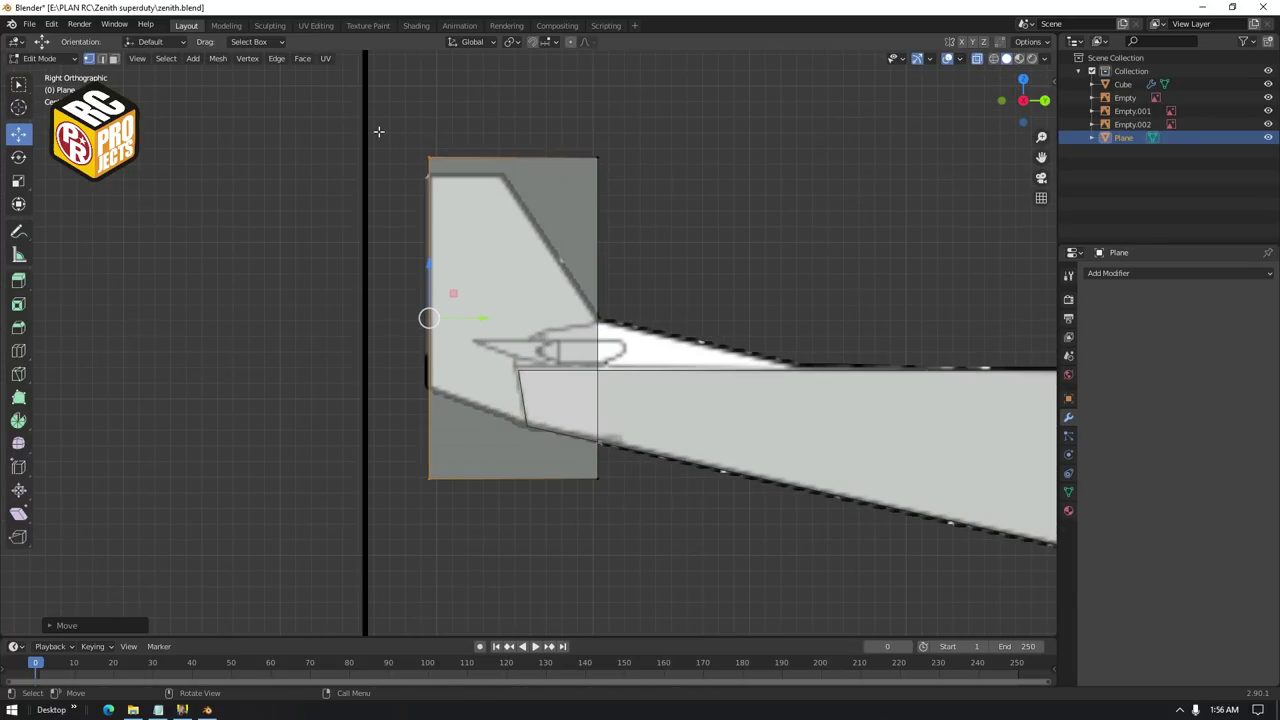
Move the plane's upper edge down to the fin's top and its lower edge up to the rudder's rear bottom corner
{"action": "left_click_drag", "start_coordinate": [378, 130], "coordinate": [640, 195]}
{"action": "left_click_drag", "start_coordinate": [515, 129], "coordinate": [520, 152]}
{"action": "left_click_drag", "start_coordinate": [387, 453], "coordinate": [615, 492]}
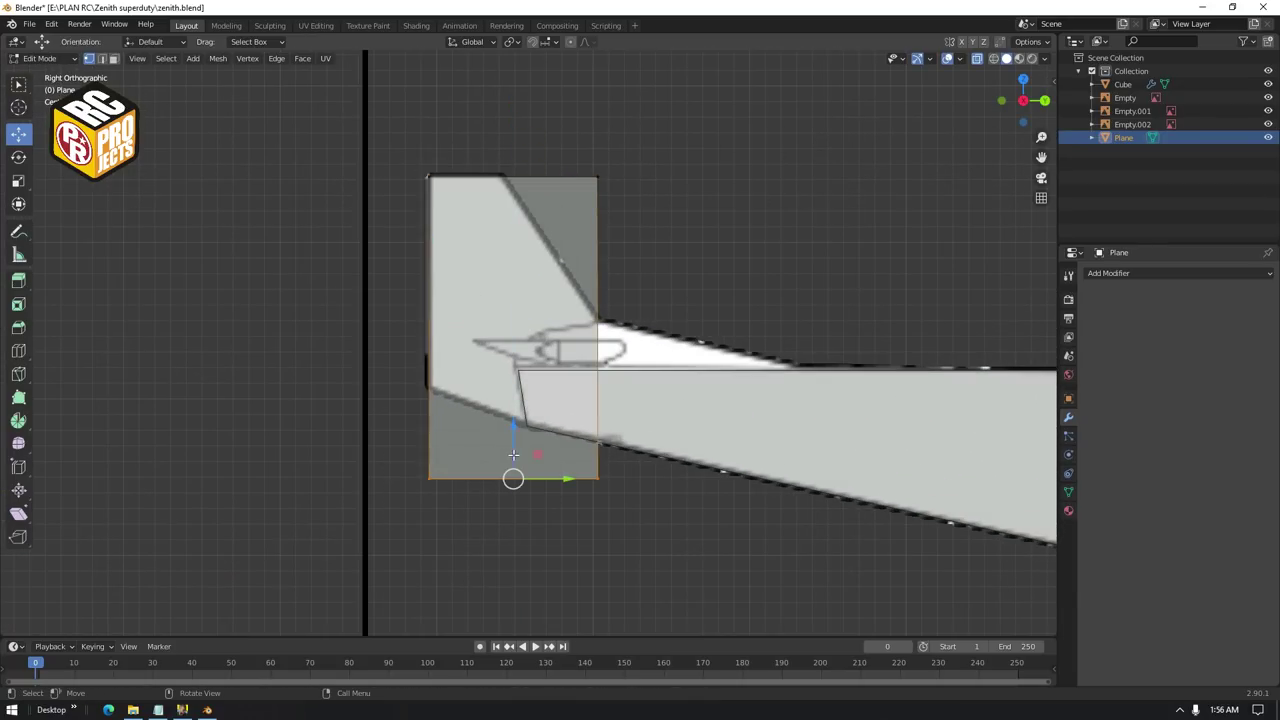
{"action": "left_click_drag", "start_coordinate": [513, 425], "coordinate": [513, 333]}
Move the plane's lower front vertex to the fuselage's bottom rear corner and its upper front vertex back along Y to the fin's tip
{"action": "left_click_drag", "start_coordinate": [622, 362], "coordinate": [552, 405]}
{"action": "left_click", "coordinate": [604, 180]}
{"action": "left_click_drag", "start_coordinate": [622, 153], "coordinate": [617, 273]}
{"action": "right_click", "coordinate": [617, 273]}
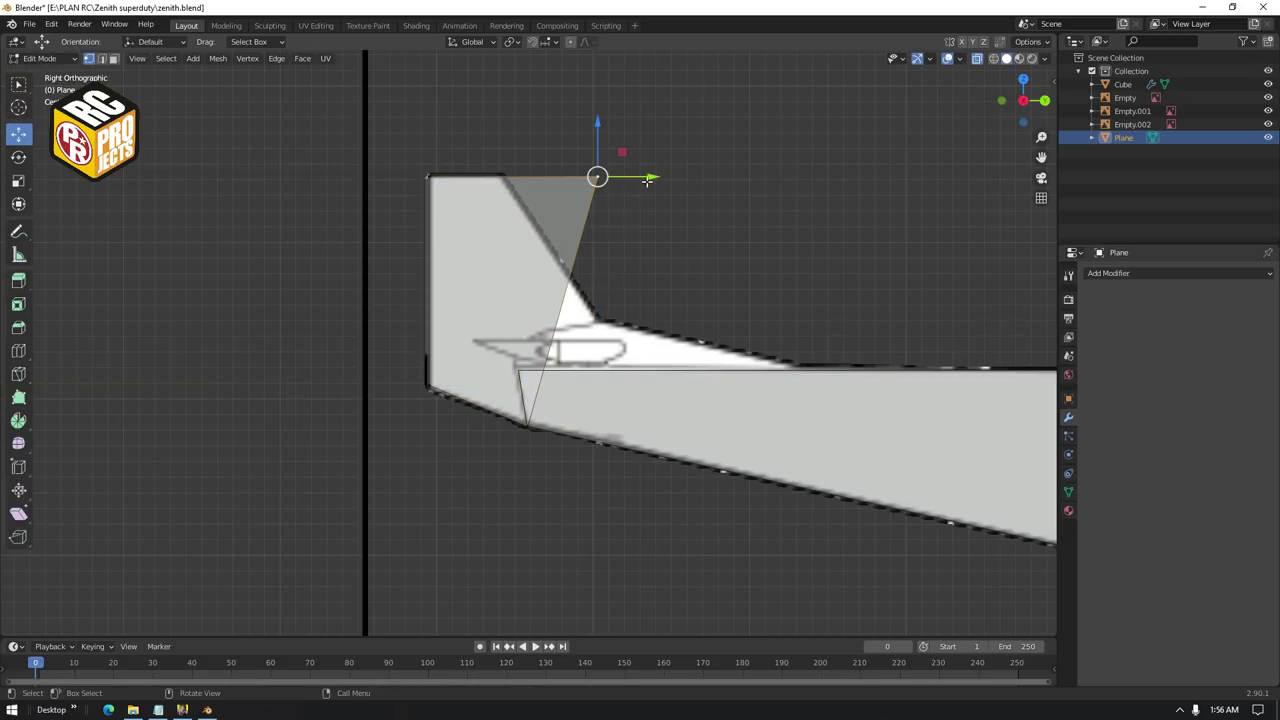
{"action": "left_click_drag", "start_coordinate": [649, 181], "coordinate": [555, 181]}
Subdivide the stabilizer's front edge and move the new vertex to the bend at the base of the fin's leading edge
{"action": "left_click", "coordinate": [518, 273]}
{"action": "right_click", "coordinate": [518, 273]}
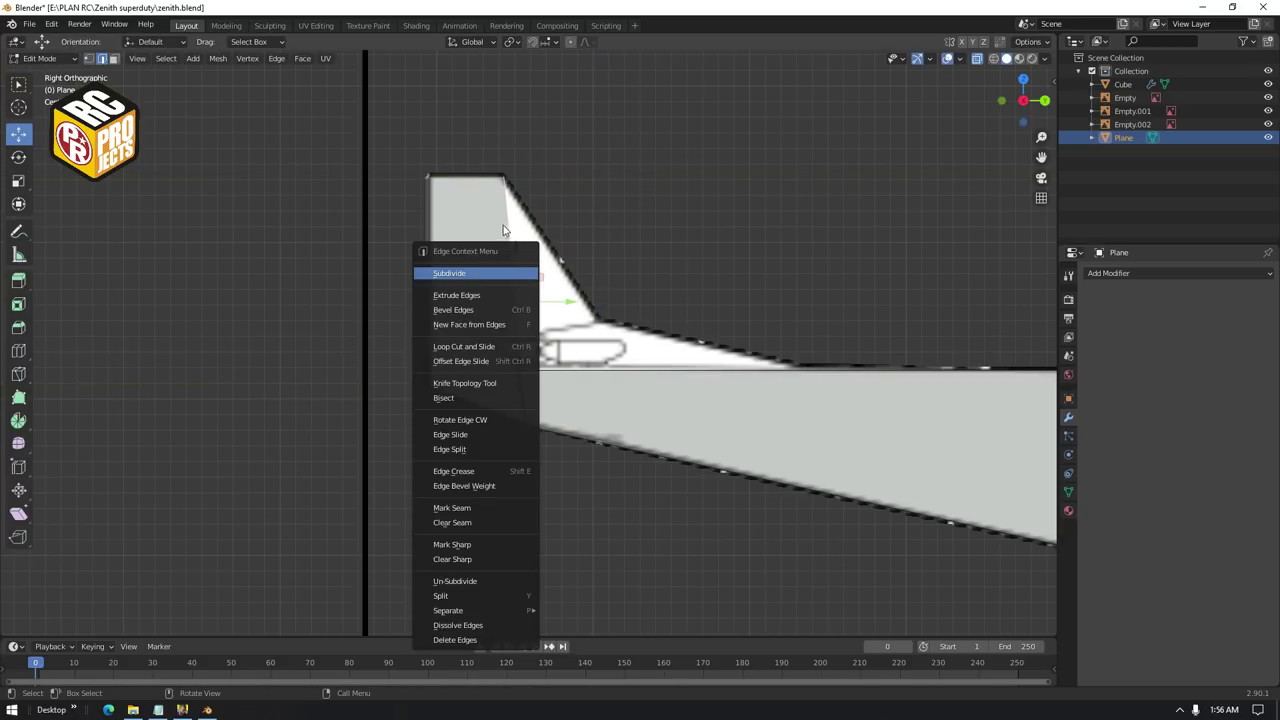
{"action": "left_click", "coordinate": [481, 278]}
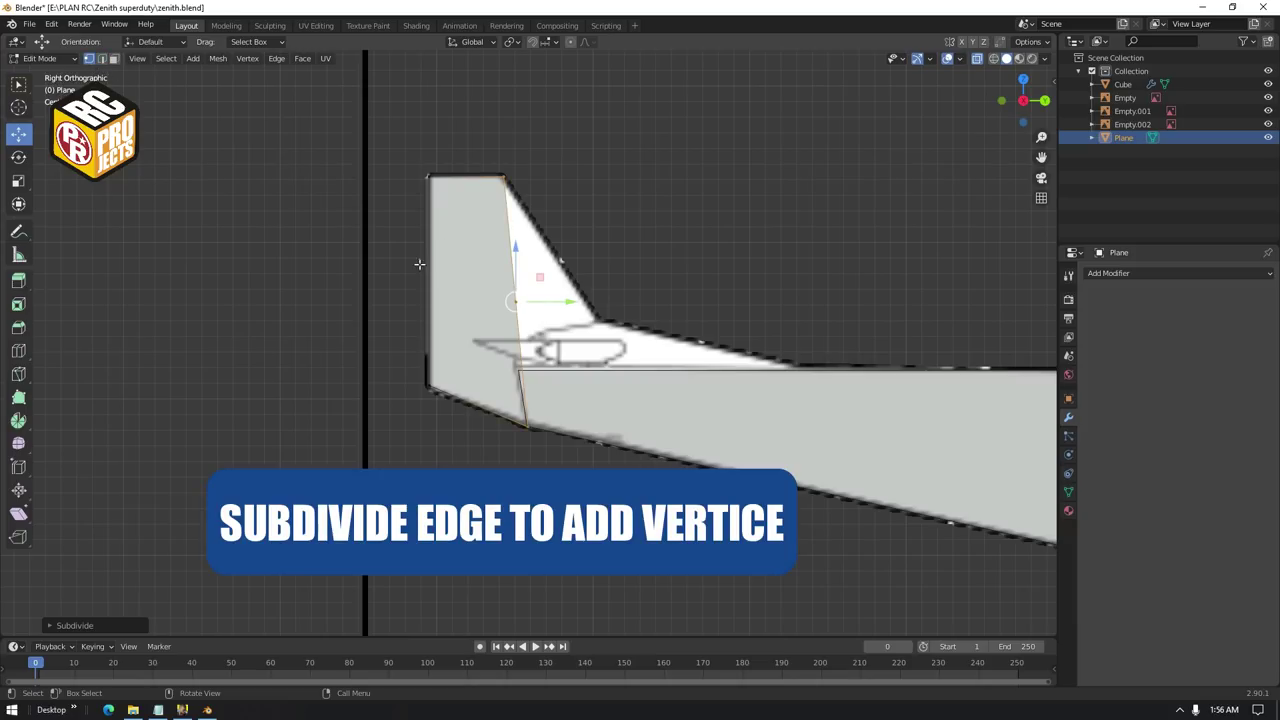
{"action": "left_click_drag", "start_coordinate": [510, 301], "coordinate": [631, 303]}
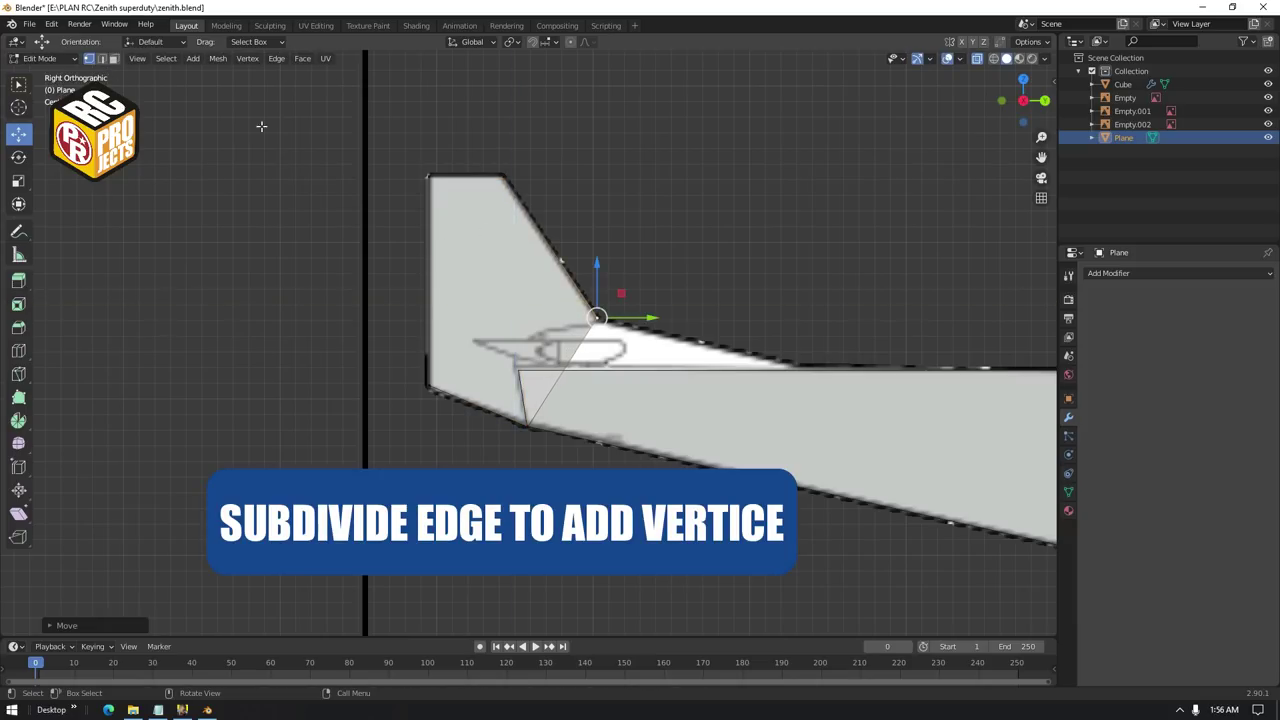
Subdivide the stabilizer's lower front edge, including its upper half, to add two more vertices
{"action": "right_click", "coordinate": [589, 341]}
{"action": "left_click", "coordinate": [563, 317]}
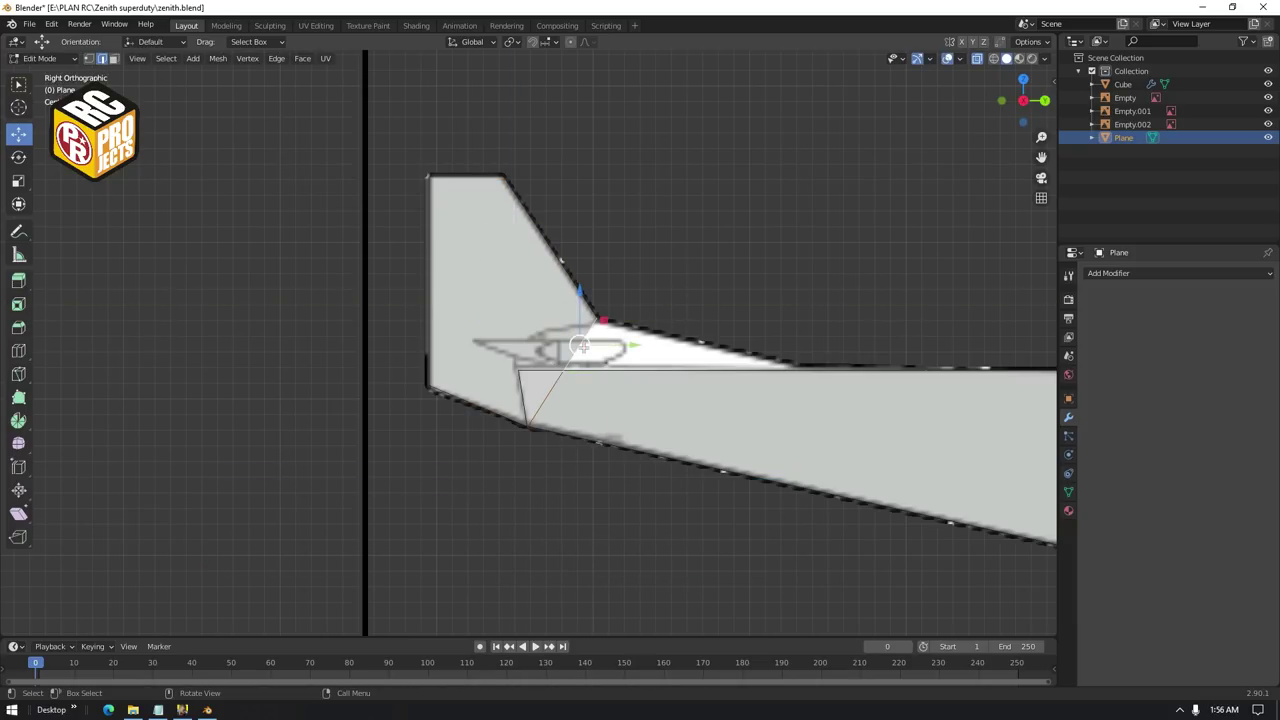
{"action": "right_click", "coordinate": [580, 345]}
{"action": "left_click", "coordinate": [493, 302]}
{"action": "scroll", "coordinate": [650, 367], "scroll_direction": "up", "scroll_amount": 2}
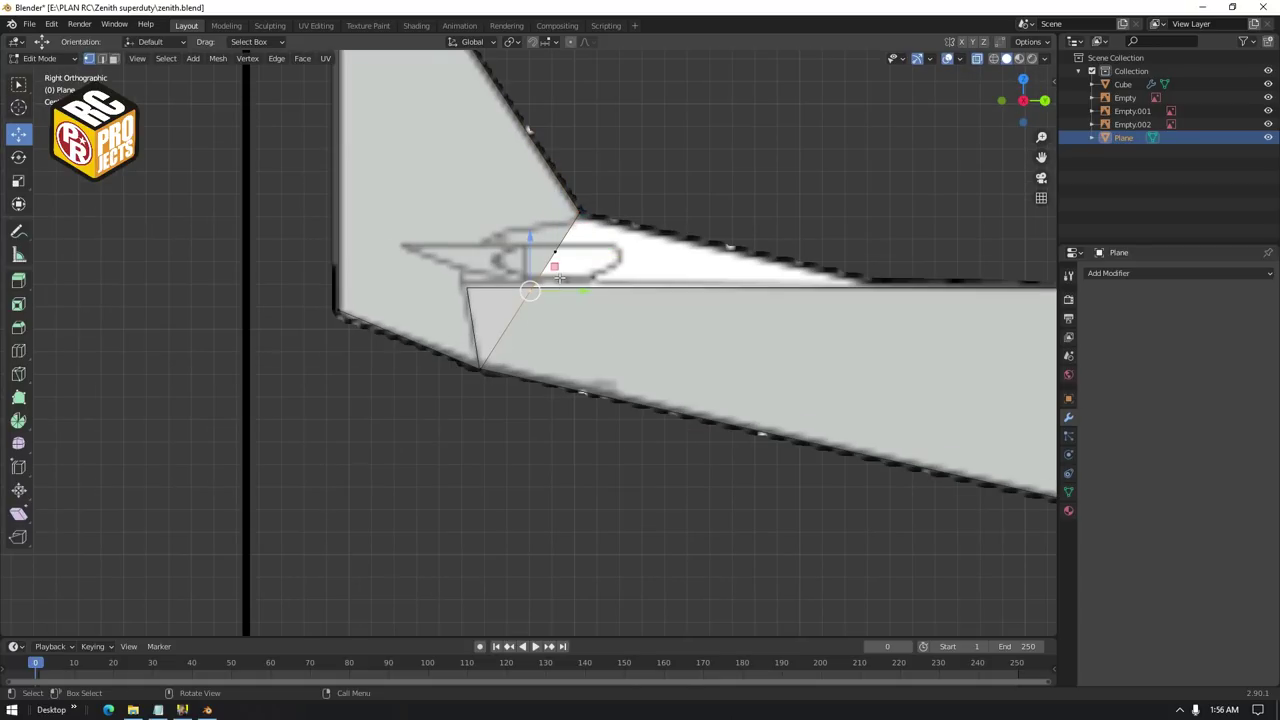
Move the selected fin vertex forward to where the dorsal fillet meets the fuselage top, and return to Object Mode
{"action": "key", "text": "g"}
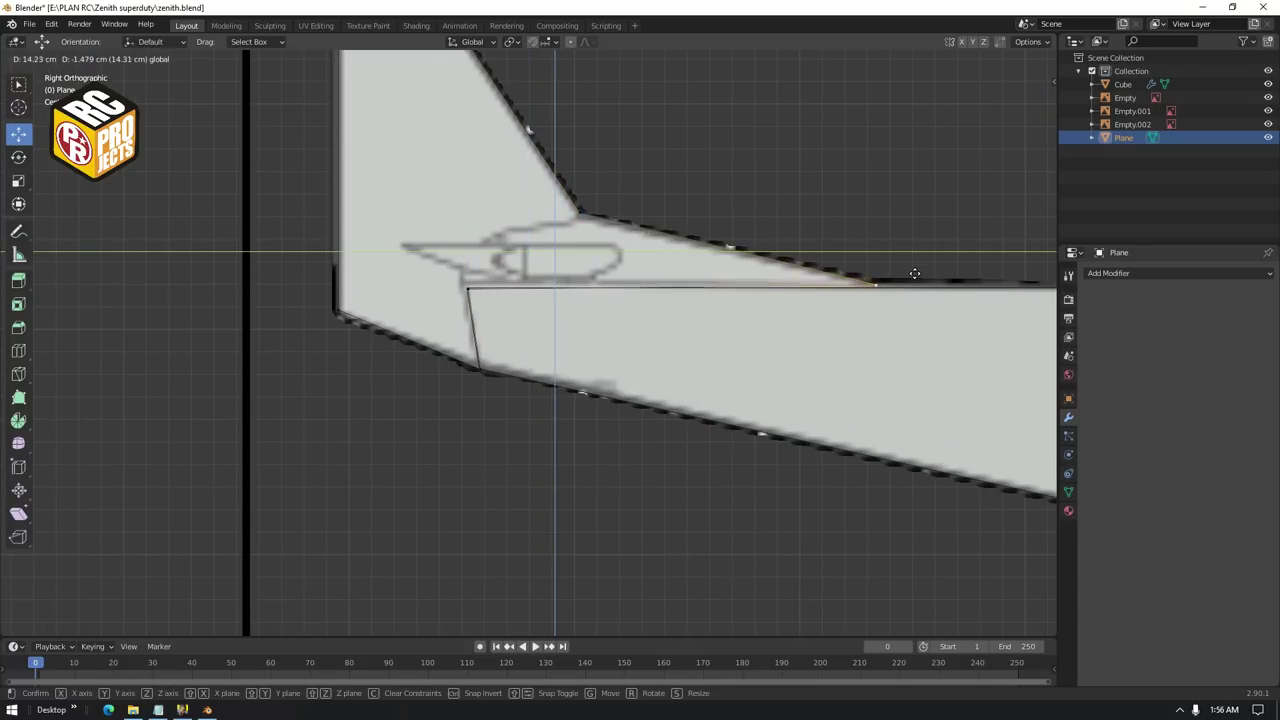
{"action": "left_click", "coordinate": [926, 273]}
{"action": "scroll", "coordinate": [926, 273], "scroll_direction": "down", "scroll_amount": 4}
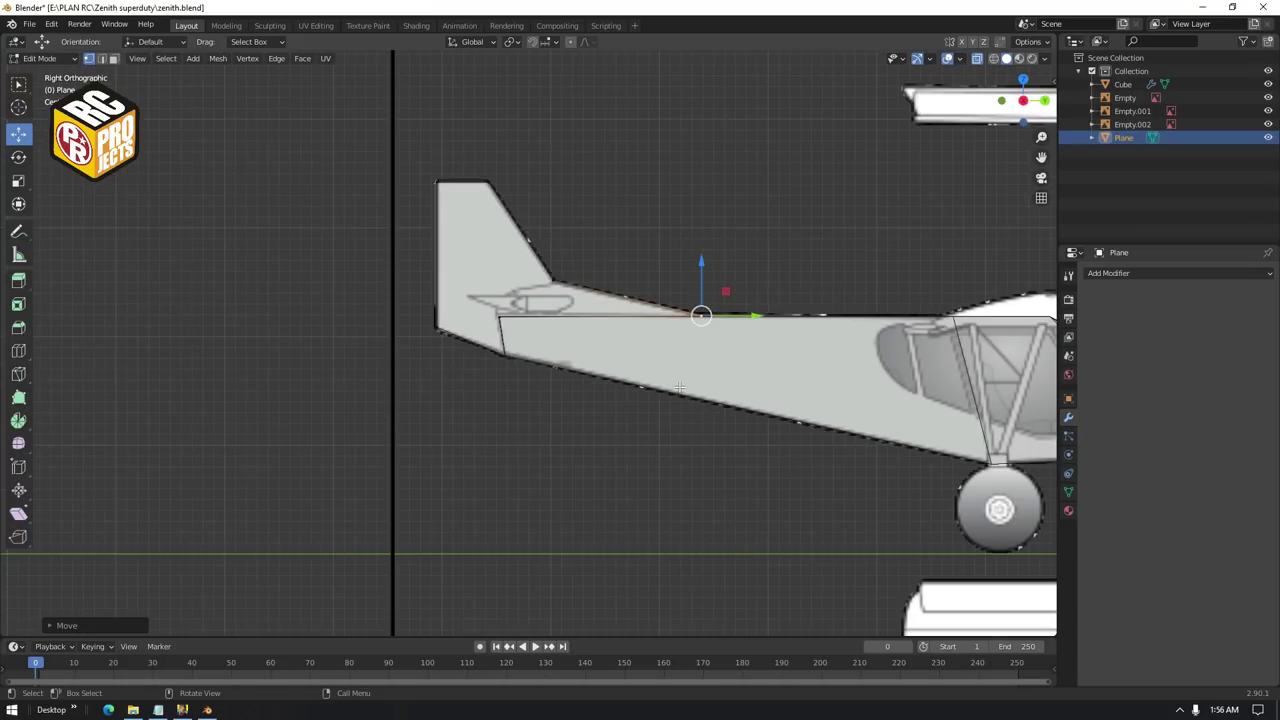
{"action": "middle_click_drag", "start_coordinate": [760, 380], "coordinate": [447, 458]}
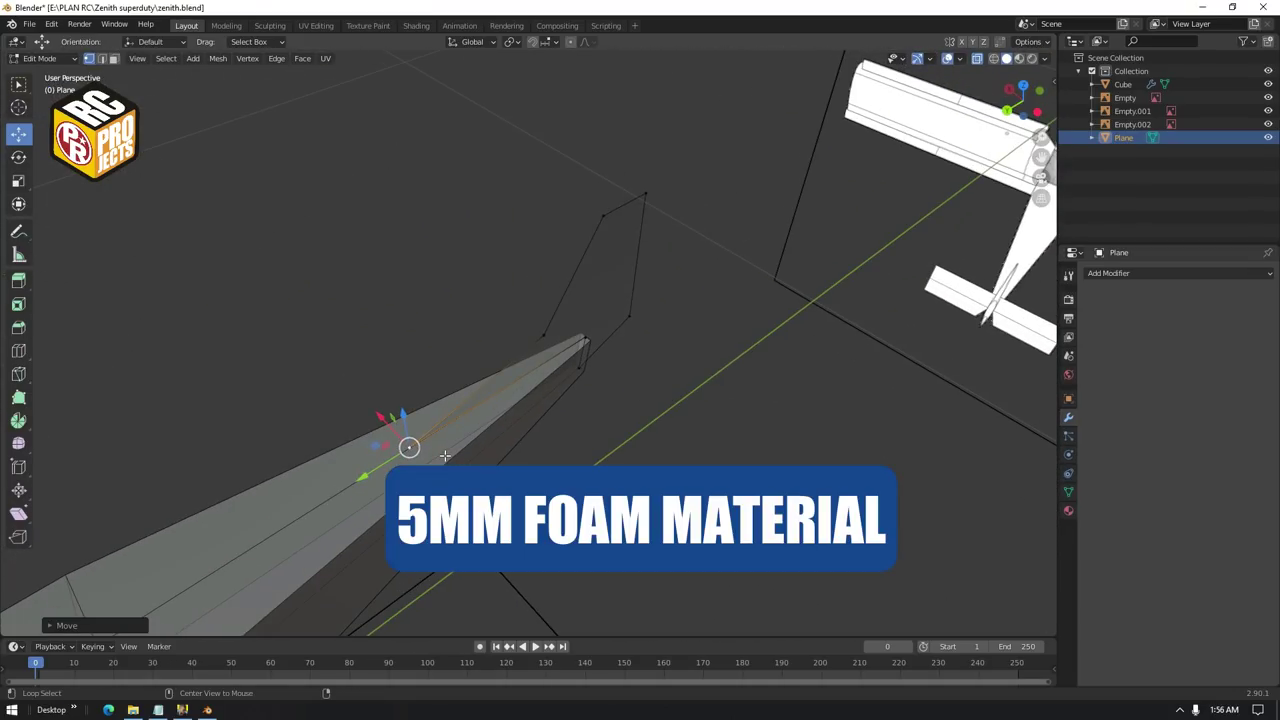
{"action": "key", "text": "alt+z"}
{"action": "middle_click_drag", "start_coordinate": [586, 345], "coordinate": [742, 323]}
{"action": "key", "text": "Tab"}
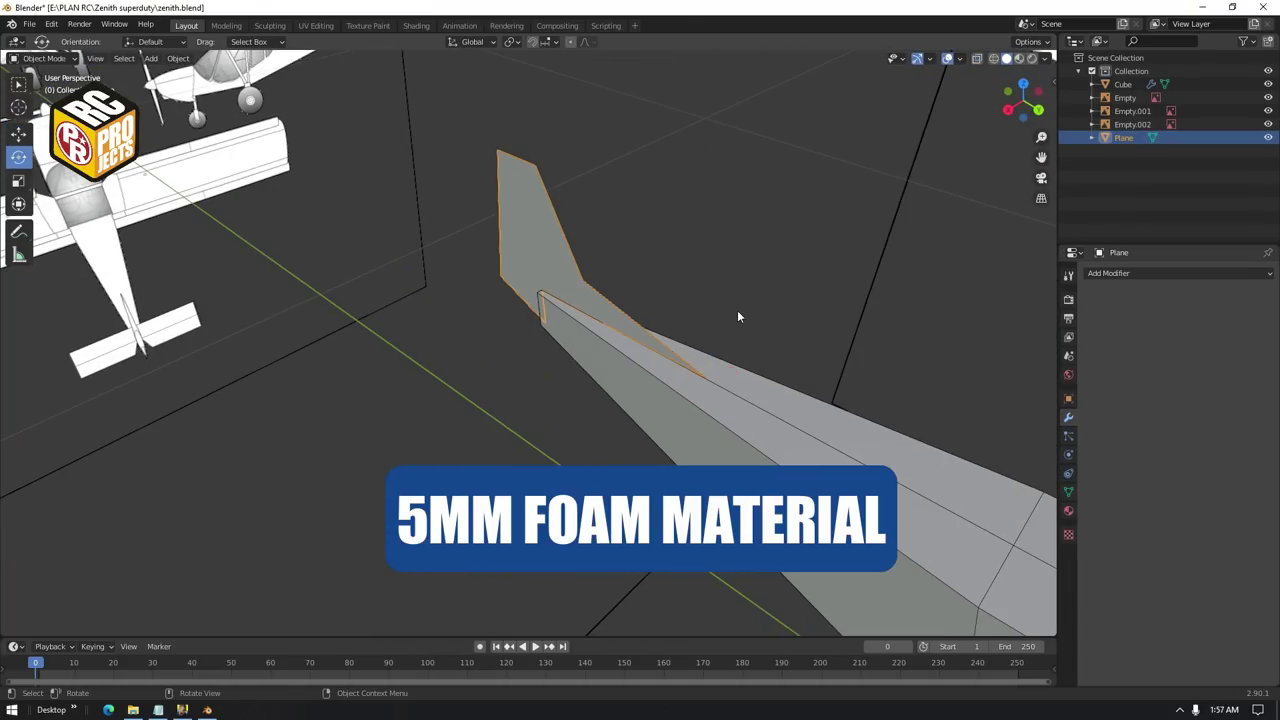
{"action": "left_click", "coordinate": [738, 313]}
{"action": "middle_click_drag", "start_coordinate": [677, 348], "coordinate": [711, 320]}
{"action": "scroll", "coordinate": [711, 320], "scroll_direction": "down", "scroll_amount": 2}
{"action": "middle_click_drag", "start_coordinate": [786, 345], "coordinate": [480, 287]}
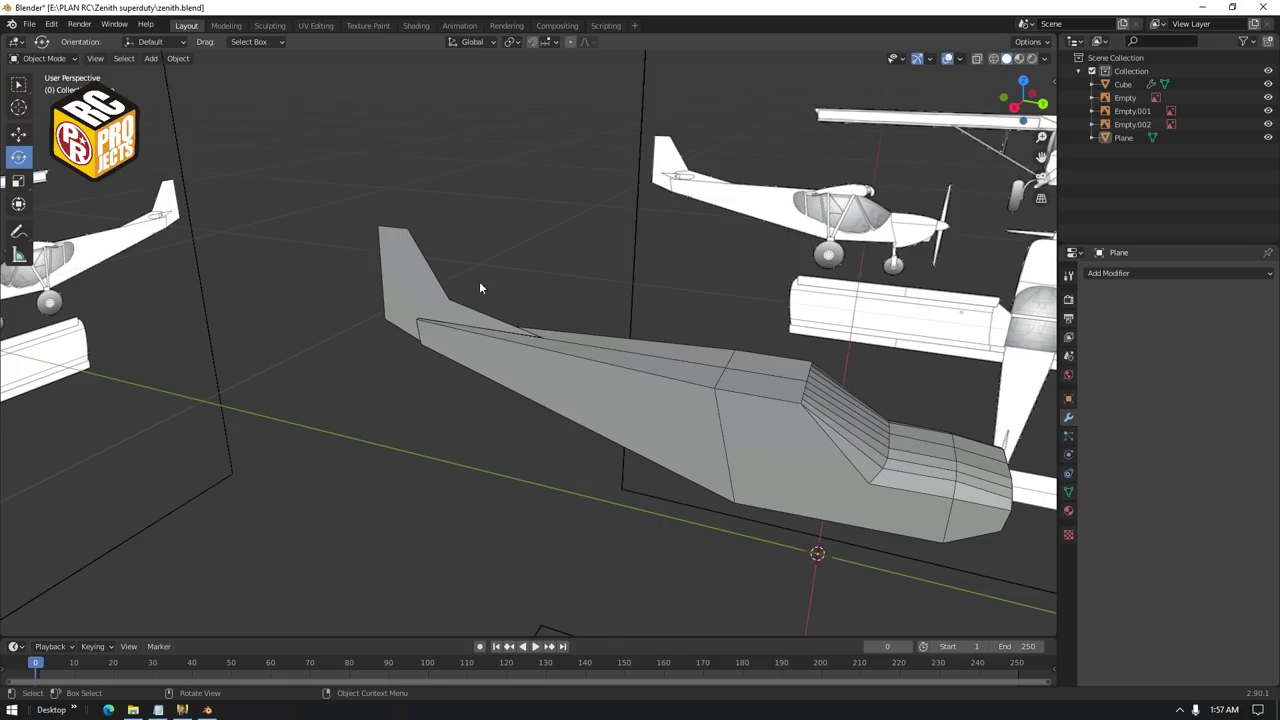
Add a Solidify modifier to the vertical fin with a thickness of 0.5 cm
{"action": "left_click", "coordinate": [414, 277]}
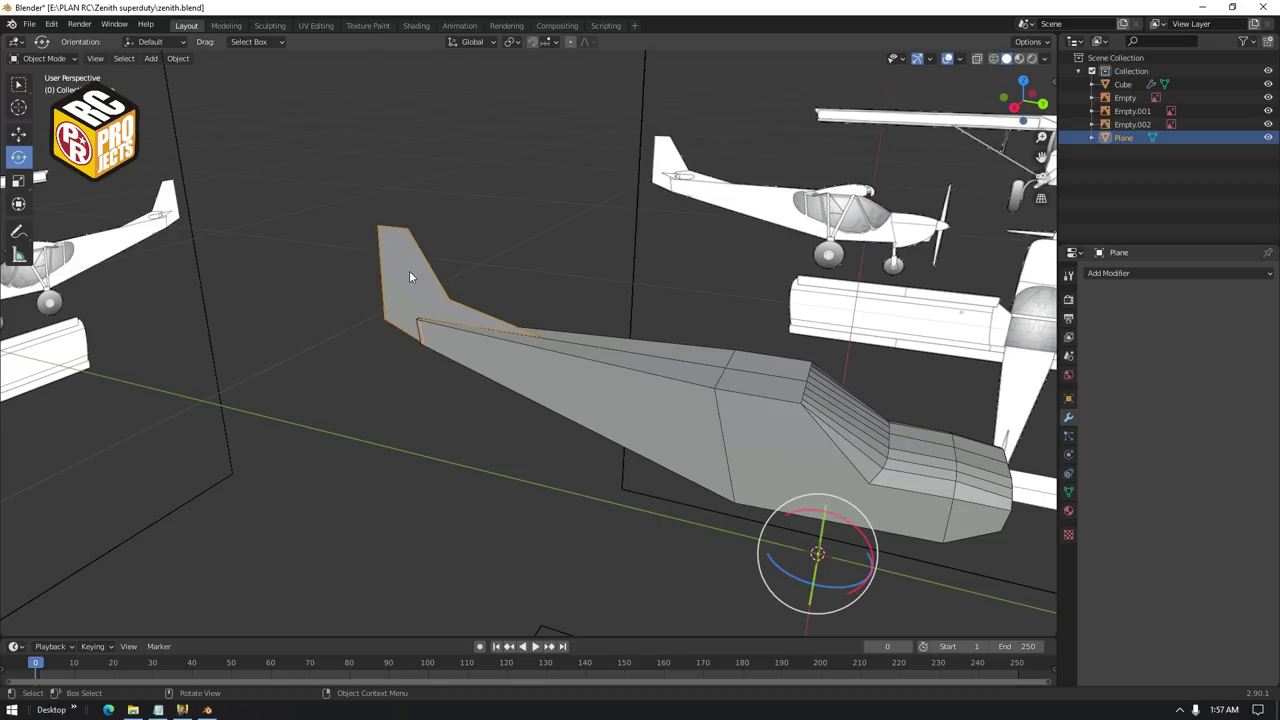
{"action": "left_click", "coordinate": [1138, 274]}
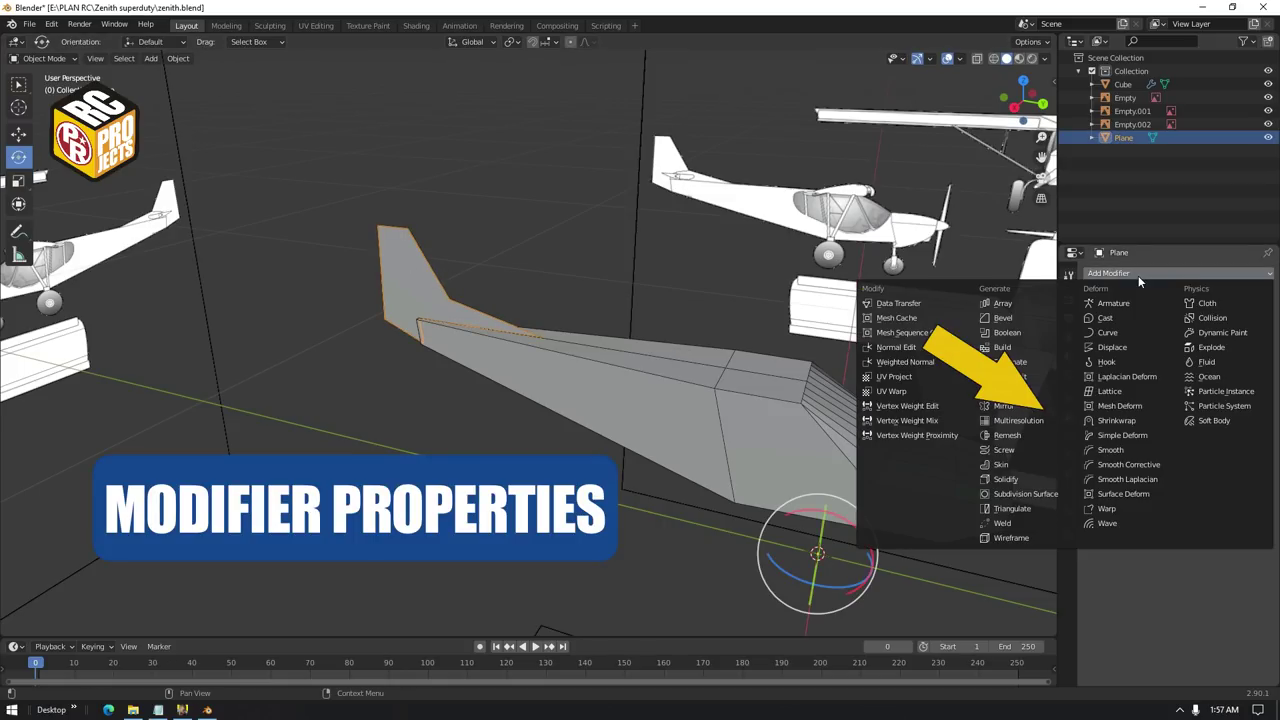
{"action": "left_click", "coordinate": [1021, 485]}
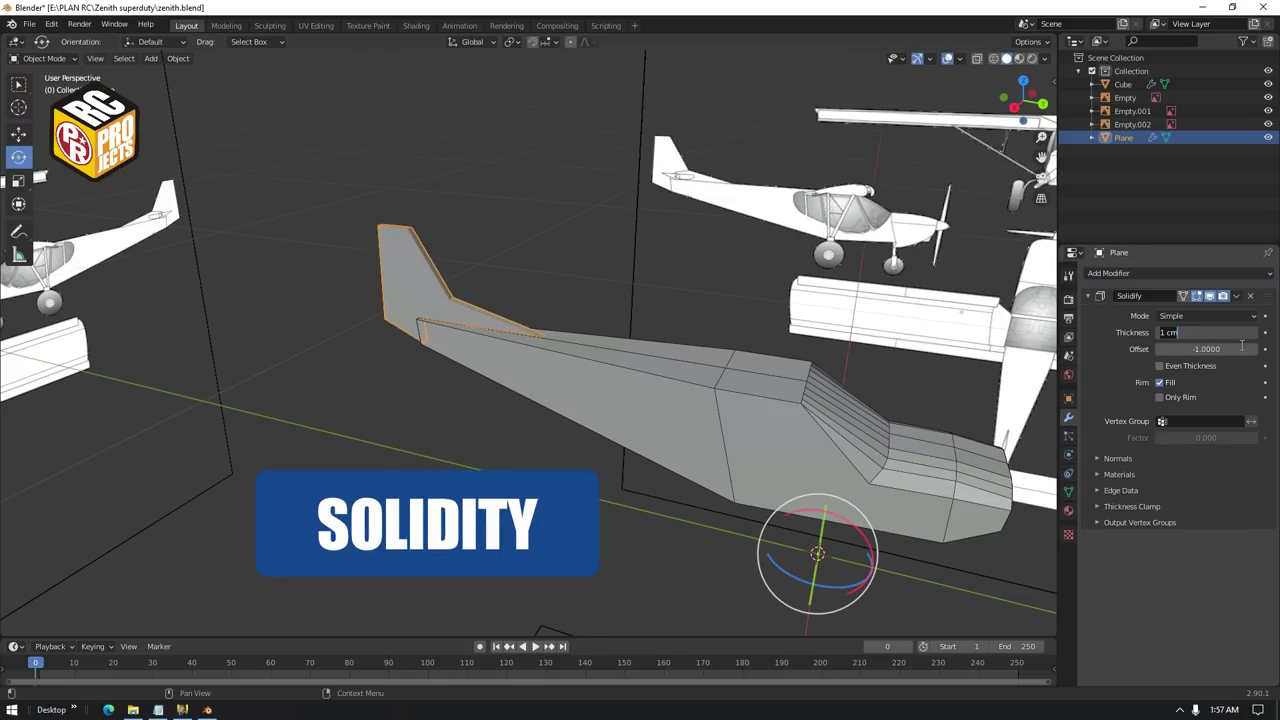
{"action": "type", "text": "0.5"}
{"action": "key", "text": "Return"}
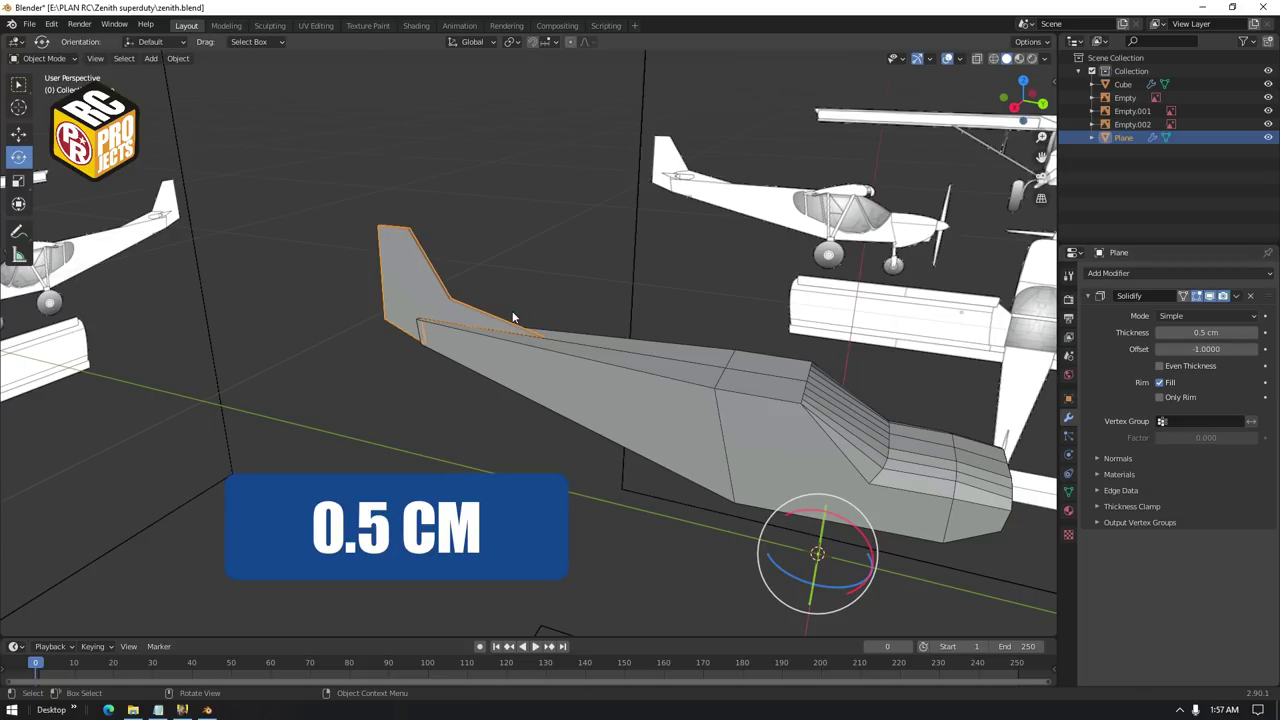
Set the vertical fin's origin to its Center of Mass (Volume) and deselect it
{"action": "middle_click_drag", "start_coordinate": [514, 317], "coordinate": [401, 351]}
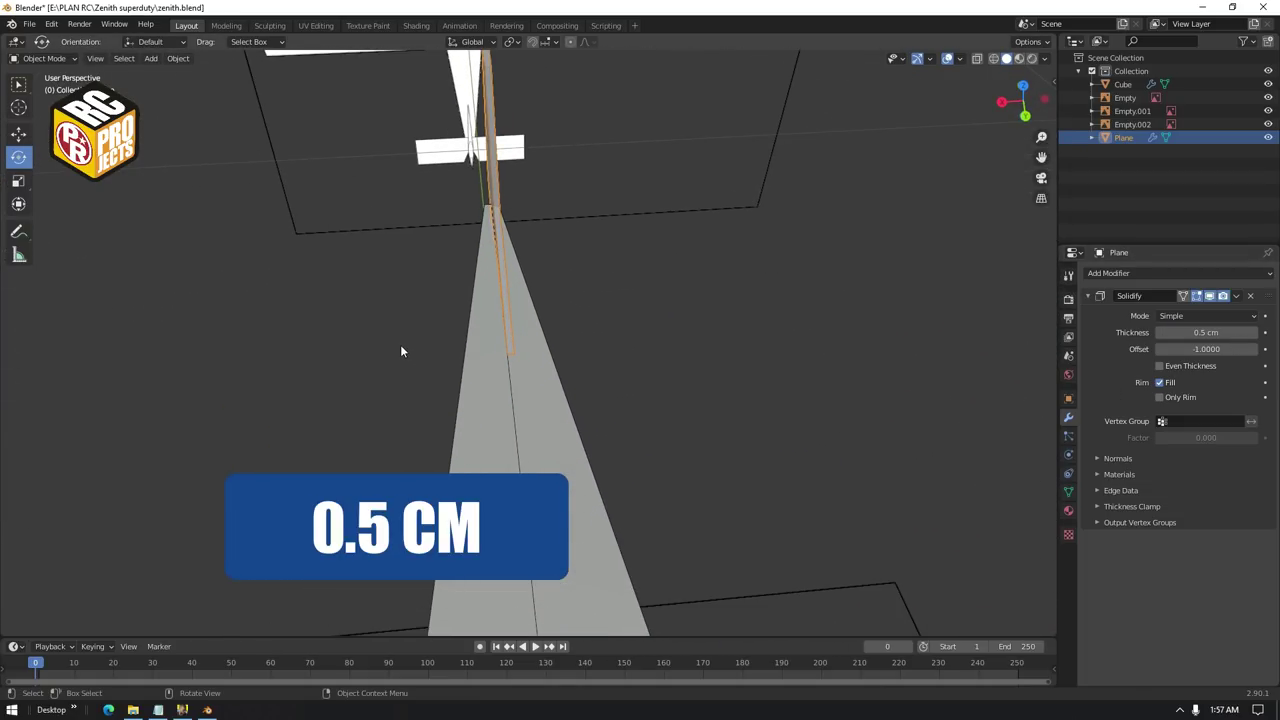
{"action": "left_click", "coordinate": [21, 133]}
{"action": "middle_click_drag", "start_coordinate": [500, 332], "coordinate": [797, 376]}
{"action": "scroll", "coordinate": [800, 385], "scroll_direction": "down", "scroll_amount": 1}
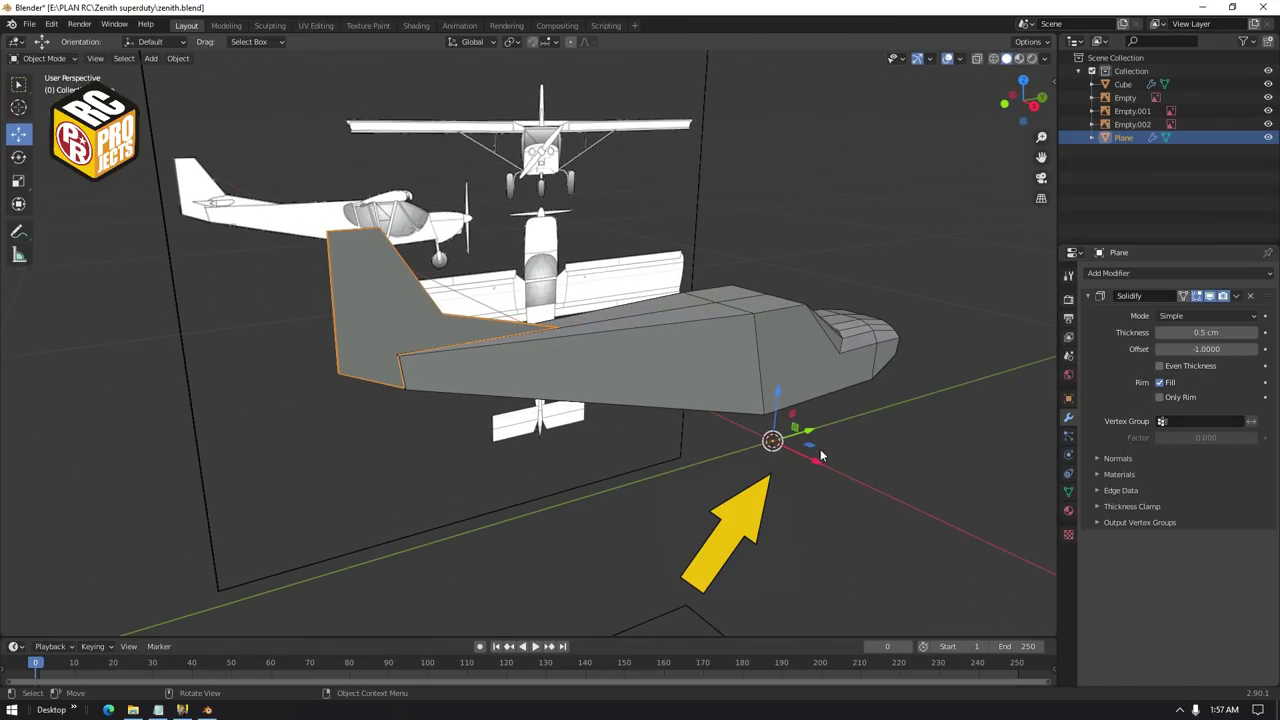
{"action": "right_click", "coordinate": [788, 409]}
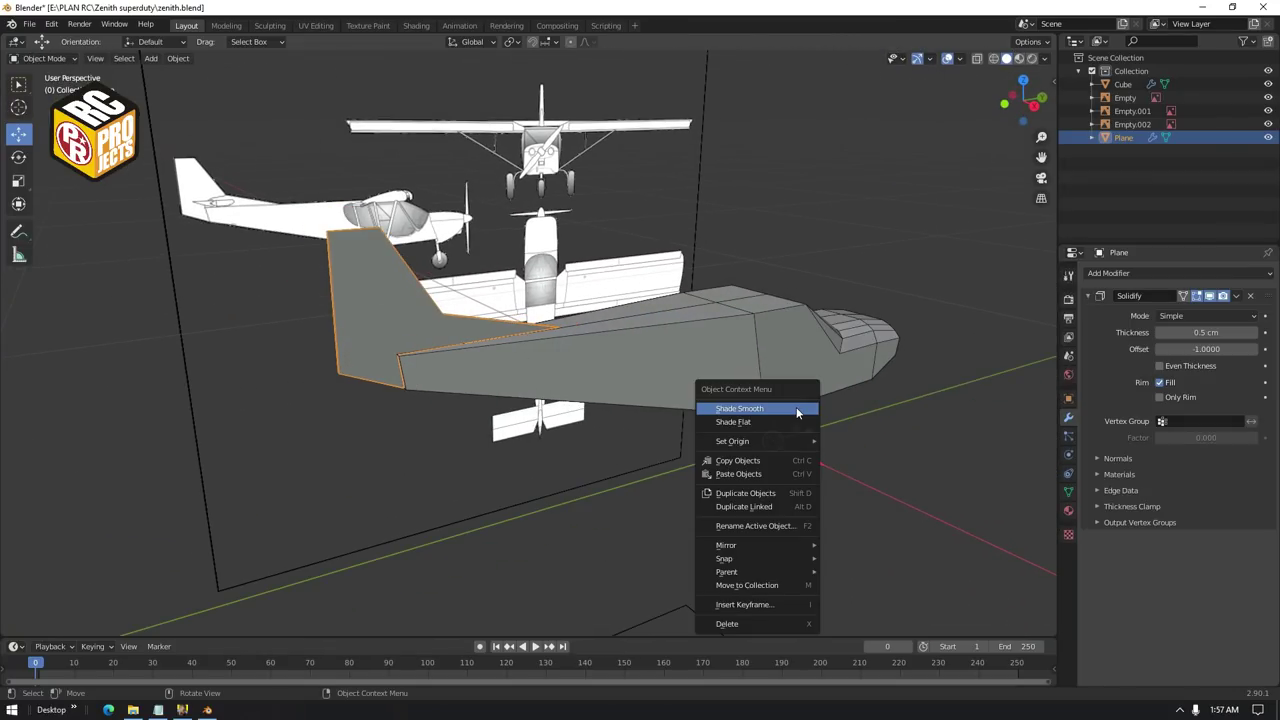
{"action": "mouse_move", "coordinate": [784, 444]}
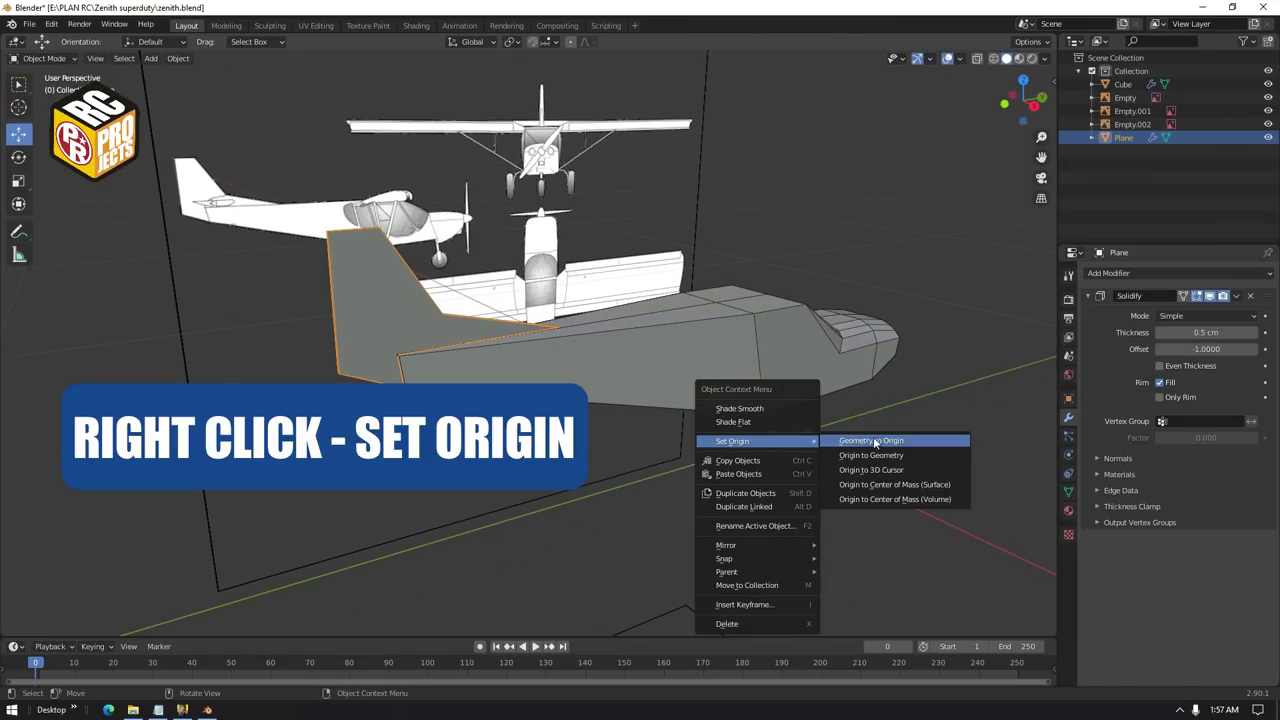
{"action": "left_click", "coordinate": [887, 500]}
{"action": "middle_click_drag", "start_coordinate": [588, 343], "coordinate": [460, 170]}
{"action": "left_click_drag", "start_coordinate": [463, 158], "coordinate": [463, 165]}
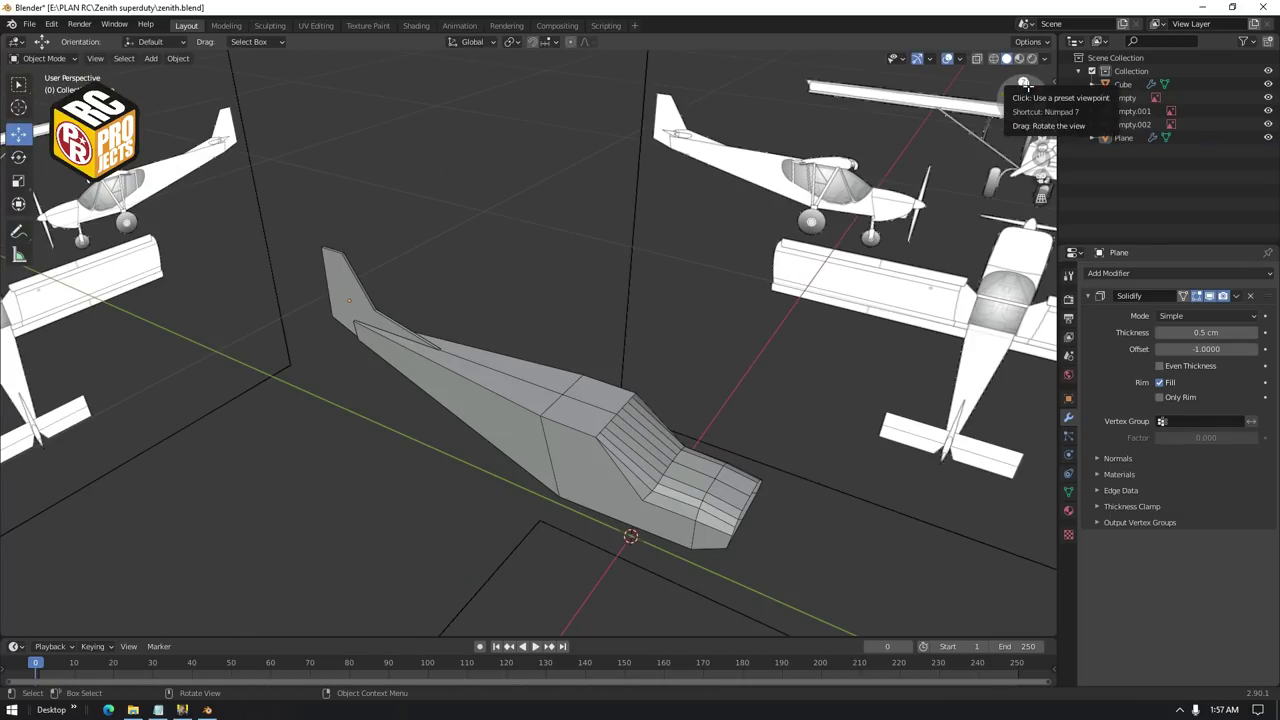
Add a mesh plane for the horizontal stabilizer in the top view and enter Edit Mode
{"action": "left_click", "coordinate": [1023, 88]}
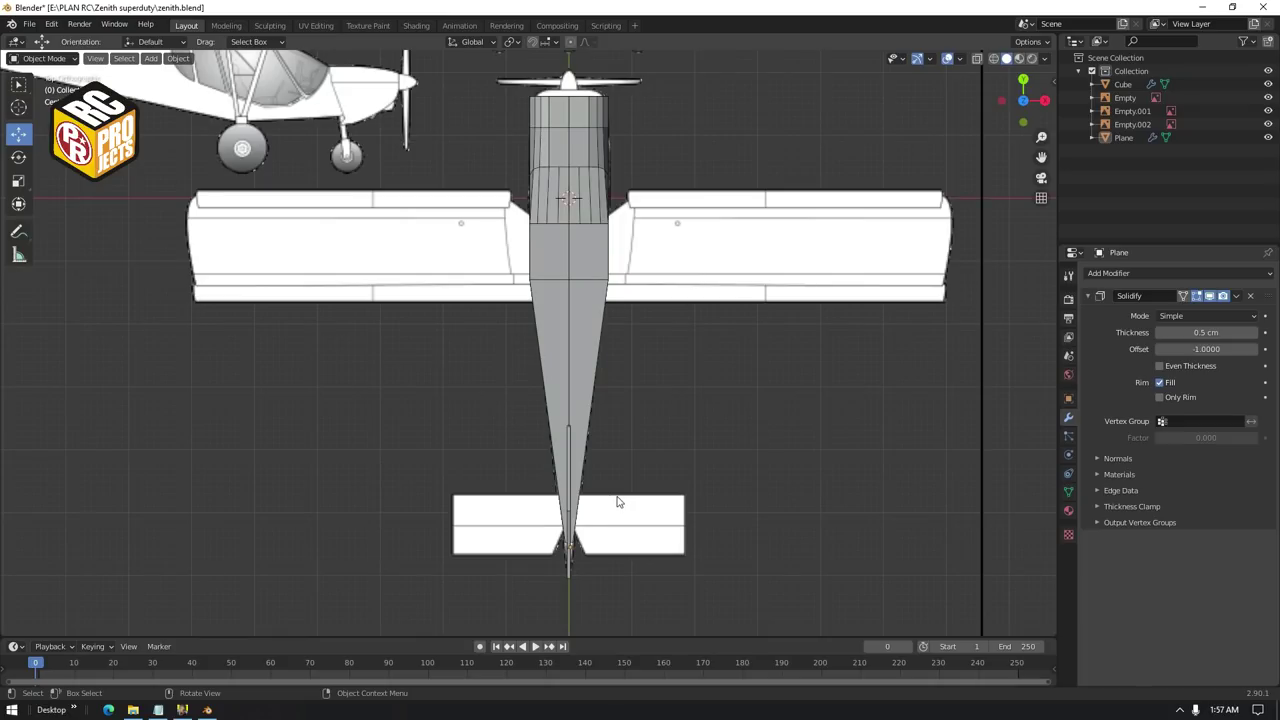
{"action": "left_click", "coordinate": [151, 58]}
{"action": "mouse_move", "coordinate": [199, 71]}
{"action": "left_click", "coordinate": [265, 72]}
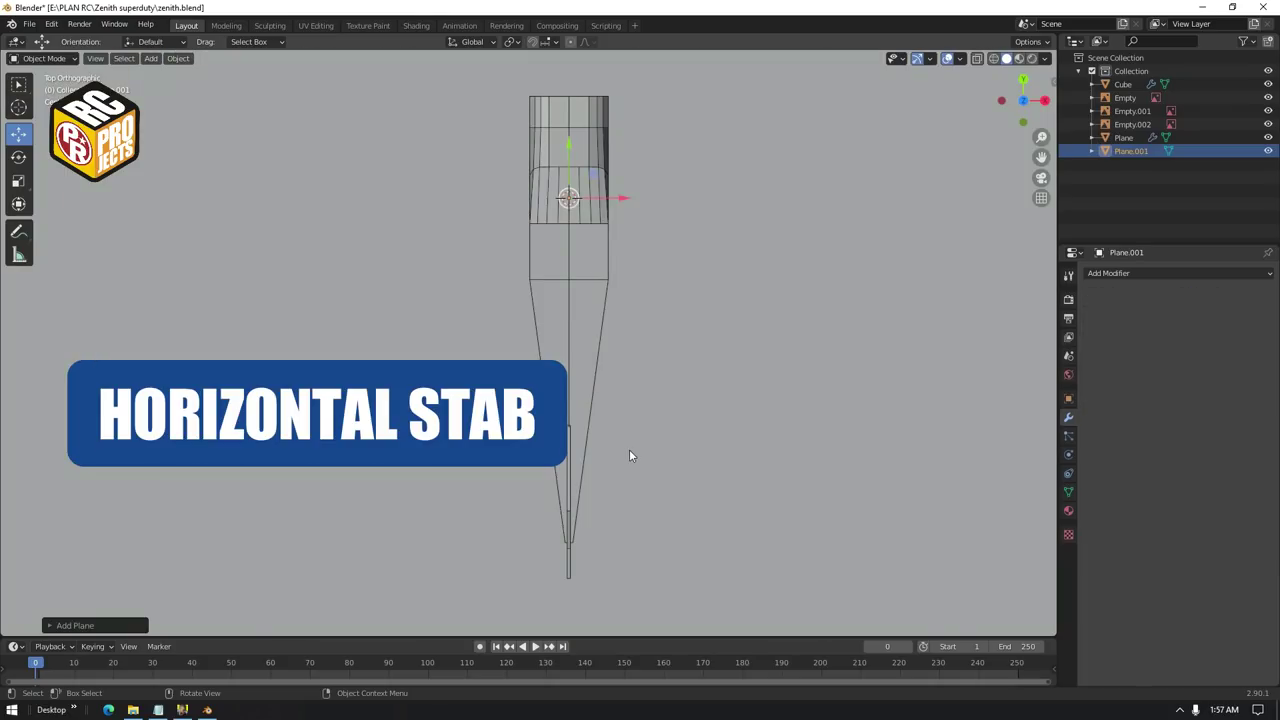
{"action": "scroll", "coordinate": [624, 377], "scroll_direction": "down", "scroll_amount": 8}
{"action": "middle_click_drag", "start_coordinate": [624, 384], "coordinate": [597, 450], "text": "shift"}
{"action": "key", "text": "Tab"}
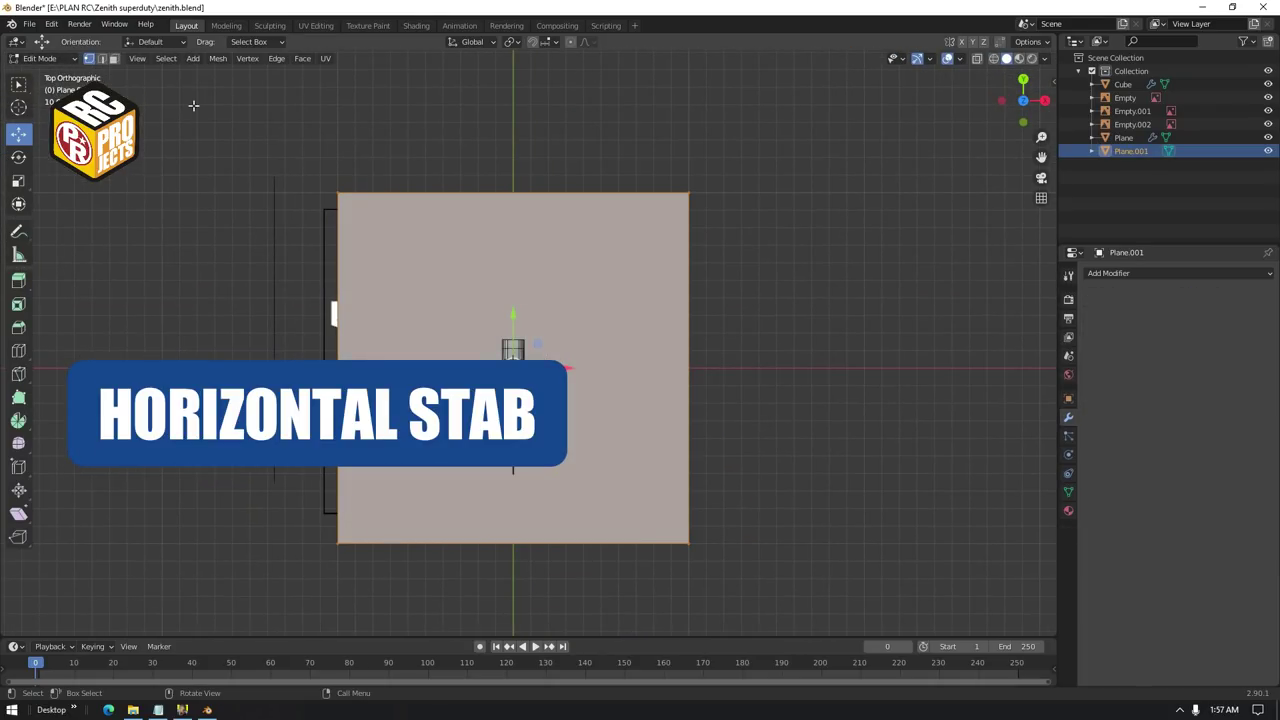
Move the plane's front, rear and side edges inward to roughly match the stabilizer at the blueprint's tail
{"action": "left_click_drag", "start_coordinate": [194, 106], "coordinate": [785, 245]}
{"action": "left_click_drag", "start_coordinate": [514, 140], "coordinate": [514, 392]}
{"action": "left_click_drag", "start_coordinate": [231, 526], "coordinate": [864, 606]}
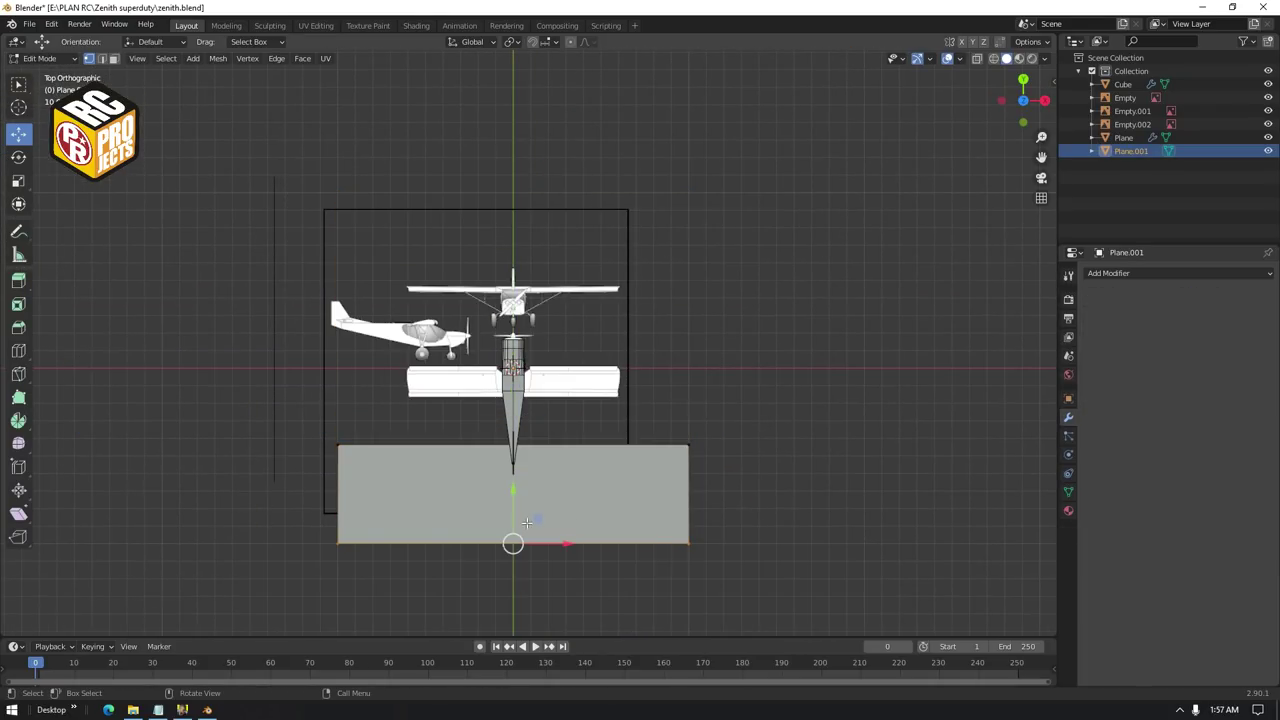
{"action": "left_click_drag", "start_coordinate": [526, 522], "coordinate": [538, 462]}
{"action": "scroll", "coordinate": [538, 462], "scroll_direction": "up", "scroll_amount": 3}
{"action": "left_click", "coordinate": [837, 350]}
{"action": "left_click_drag", "start_coordinate": [880, 346], "coordinate": [627, 351]}
{"action": "left_click_drag", "start_coordinate": [183, 294], "coordinate": [268, 400]}
{"action": "left_click_drag", "start_coordinate": [285, 346], "coordinate": [534, 353]}
{"action": "scroll", "coordinate": [562, 374], "scroll_direction": "up", "scroll_amount": 5}
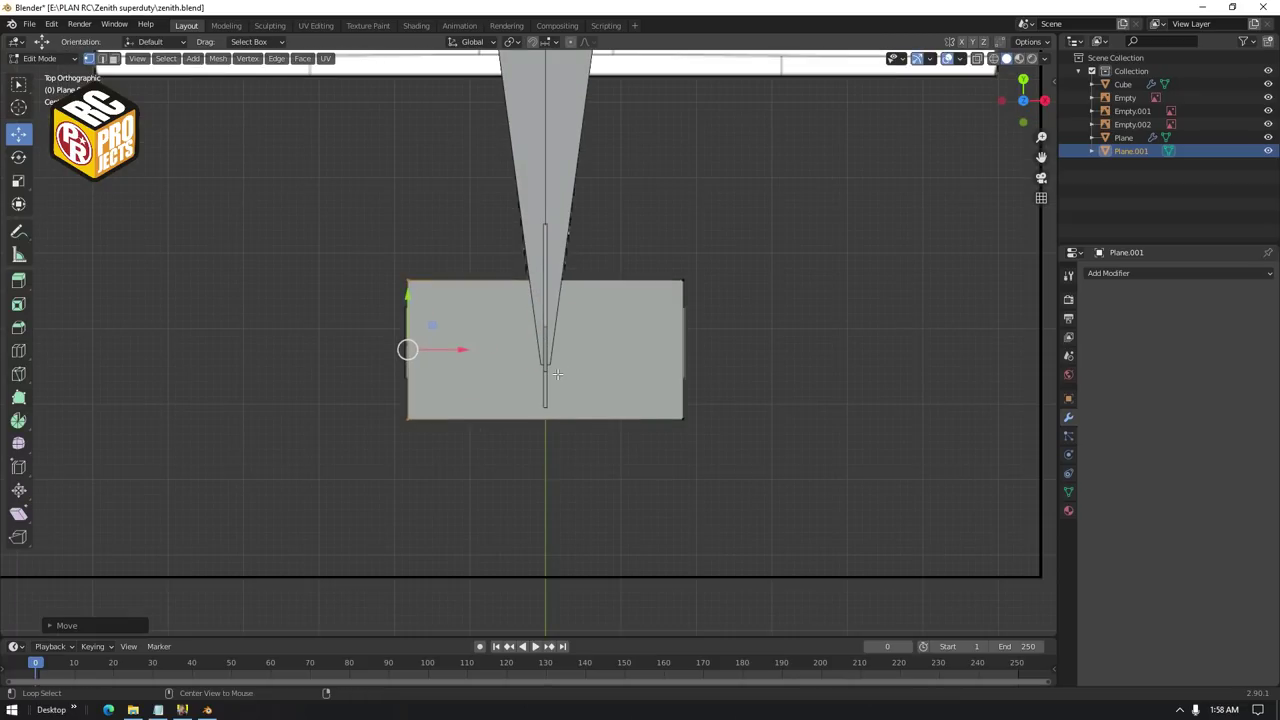
Turn on X-ray and align the plane's front, rear and outer edges with the blueprint's horizontal stabilizer outline
{"action": "key", "text": "alt+z"}
{"action": "left_click_drag", "start_coordinate": [366, 252], "coordinate": [766, 315]}
{"action": "left_click_drag", "start_coordinate": [548, 258], "coordinate": [550, 286]}
{"action": "left_click_drag", "start_coordinate": [368, 392], "coordinate": [720, 448]}
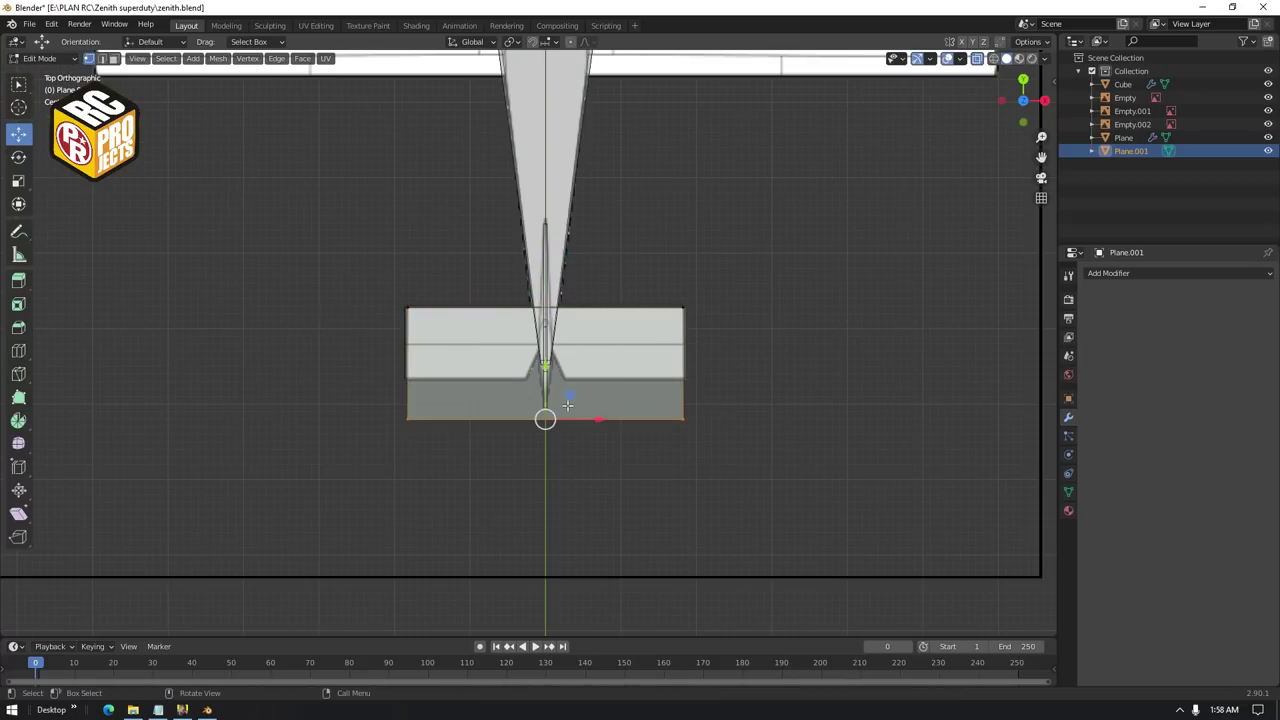
{"action": "left_click_drag", "start_coordinate": [567, 405], "coordinate": [567, 366]}
{"action": "scroll", "coordinate": [570, 367], "scroll_direction": "up", "scroll_amount": 2}
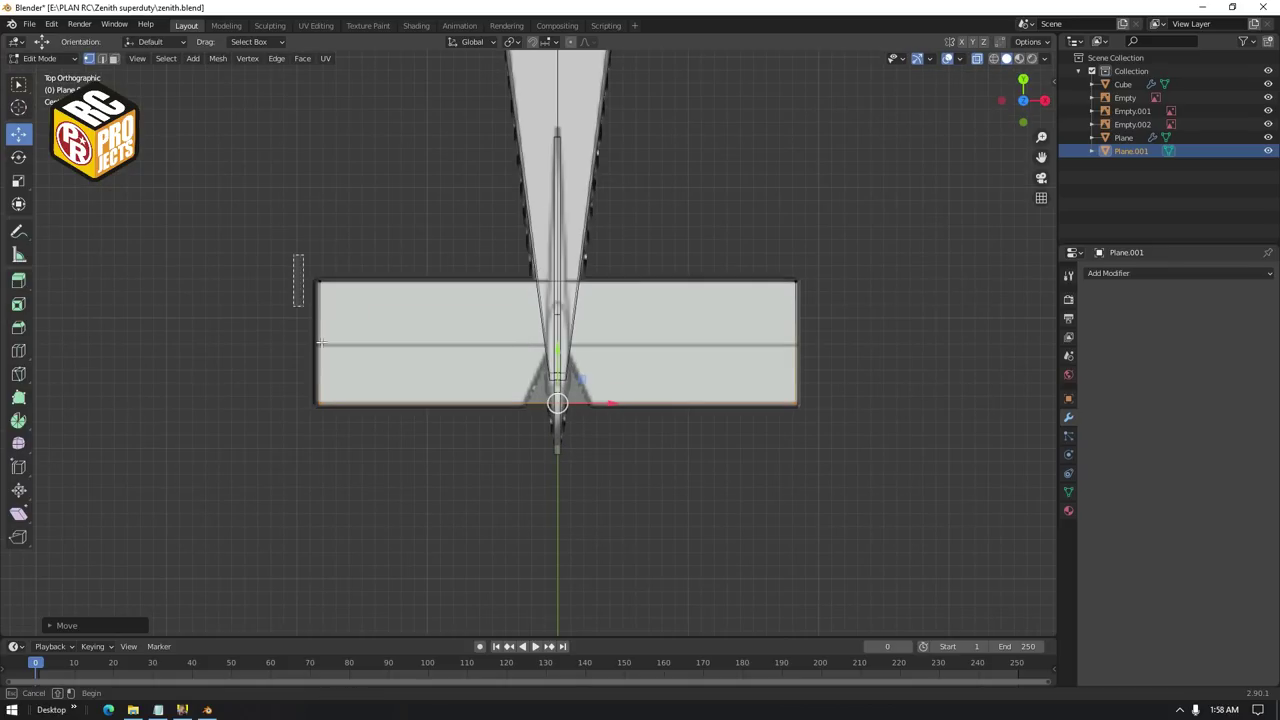
{"action": "left_click_drag", "start_coordinate": [321, 343], "coordinate": [349, 447]}
{"action": "left_click_drag", "start_coordinate": [365, 349], "coordinate": [362, 351]}
{"action": "scroll", "coordinate": [591, 437], "scroll_direction": "down", "scroll_amount": 1}
{"action": "scroll", "coordinate": [588, 435], "scroll_direction": "up", "scroll_amount": 3}
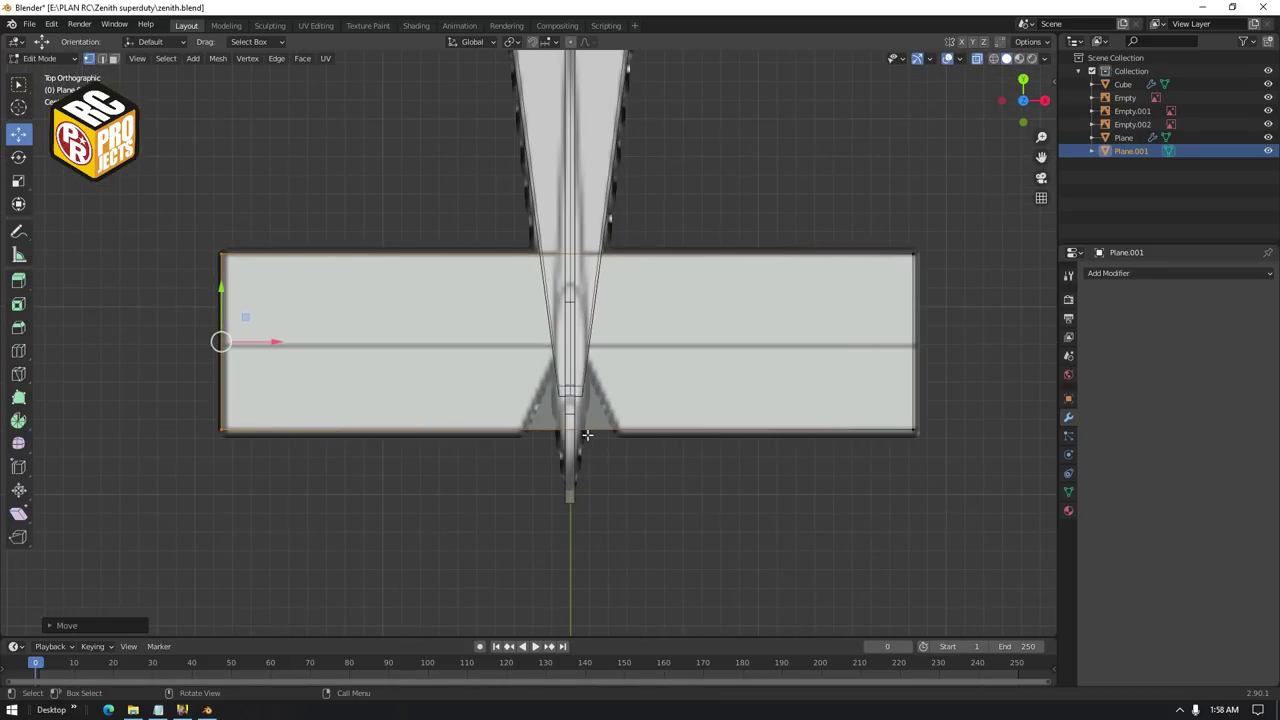
Subdivide the stabilizer's rear edge in the top view and switch back to vertex selection
{"action": "middle_click_drag", "start_coordinate": [662, 451], "coordinate": [692, 439]}
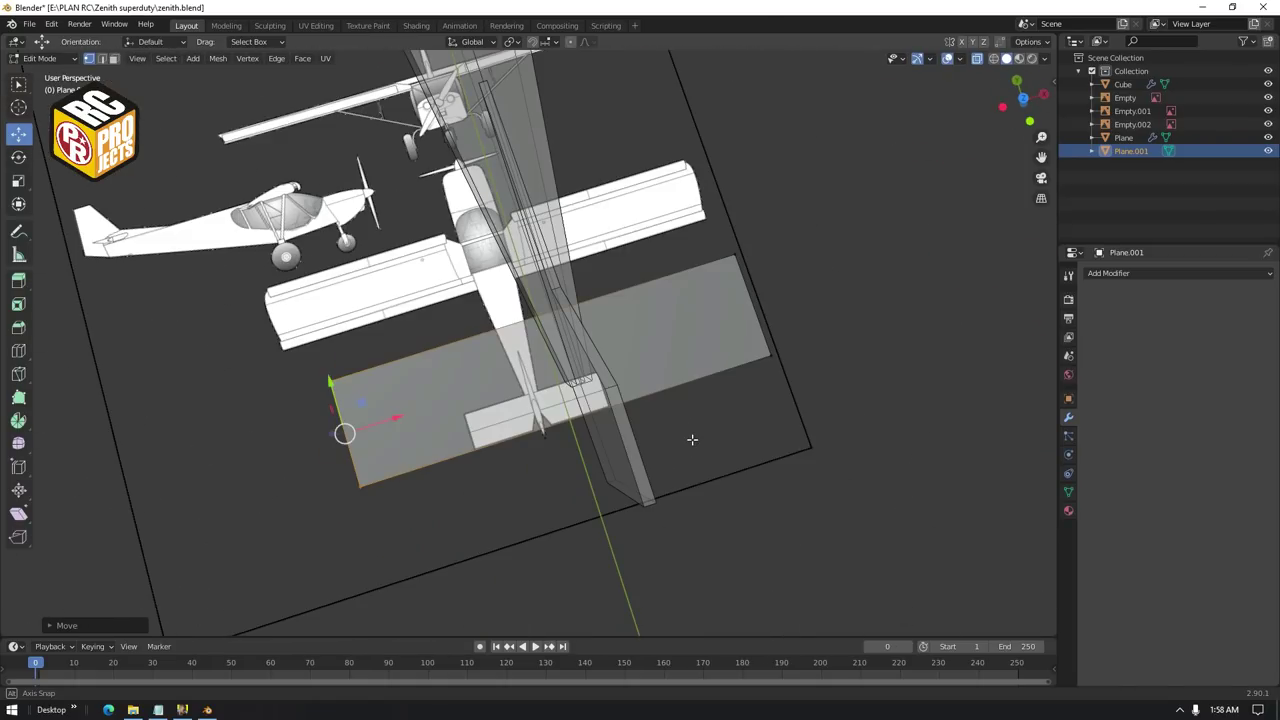
{"action": "key", "text": "KP_7"}
{"action": "left_click_drag", "start_coordinate": [170, 391], "coordinate": [930, 489]}
{"action": "key", "text": "2"}
{"action": "left_click", "coordinate": [592, 442]}
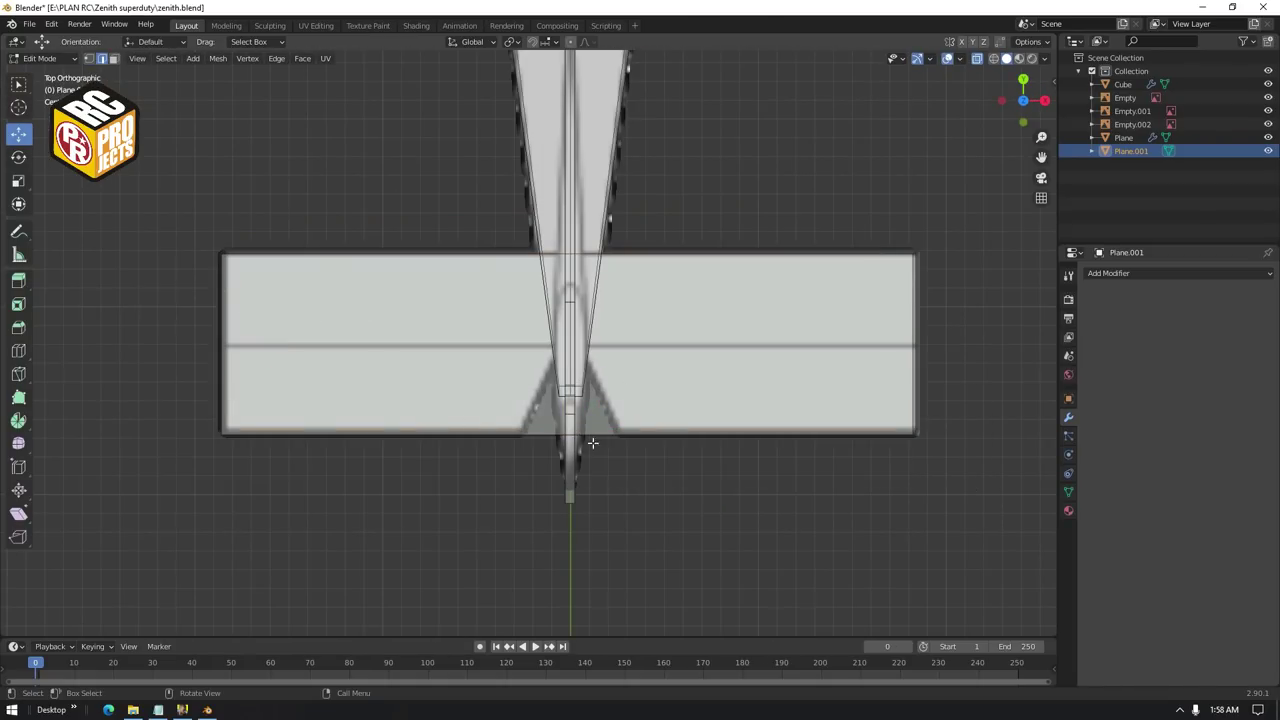
{"action": "right_click", "coordinate": [547, 343]}
{"action": "left_click", "coordinate": [537, 316]}
{"action": "left_click", "coordinate": [90, 60]}
Move the rear edge's middle vertex forward to form the V-shaped notch shown in the blueprint
{"action": "scroll", "coordinate": [576, 480], "scroll_direction": "up", "scroll_amount": 2}
{"action": "left_click", "coordinate": [586, 480]}
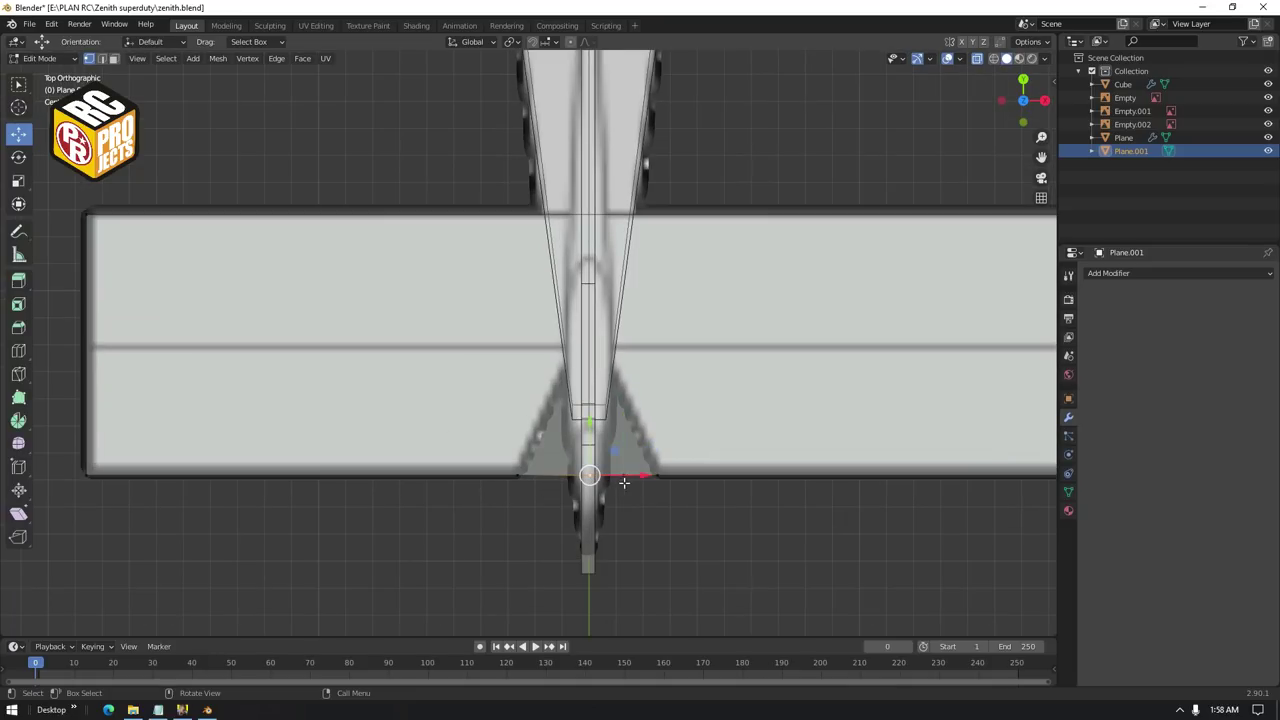
{"action": "left_click_drag", "start_coordinate": [650, 479], "coordinate": [633, 483]}
{"action": "key", "text": "g"}
{"action": "left_click", "coordinate": [610, 342]}
{"action": "scroll", "coordinate": [615, 440], "scroll_direction": "down", "scroll_amount": 4}
{"action": "middle_click_drag", "start_coordinate": [617, 469], "coordinate": [566, 422]}
{"action": "scroll", "coordinate": [566, 424], "scroll_direction": "down", "scroll_amount": 1}
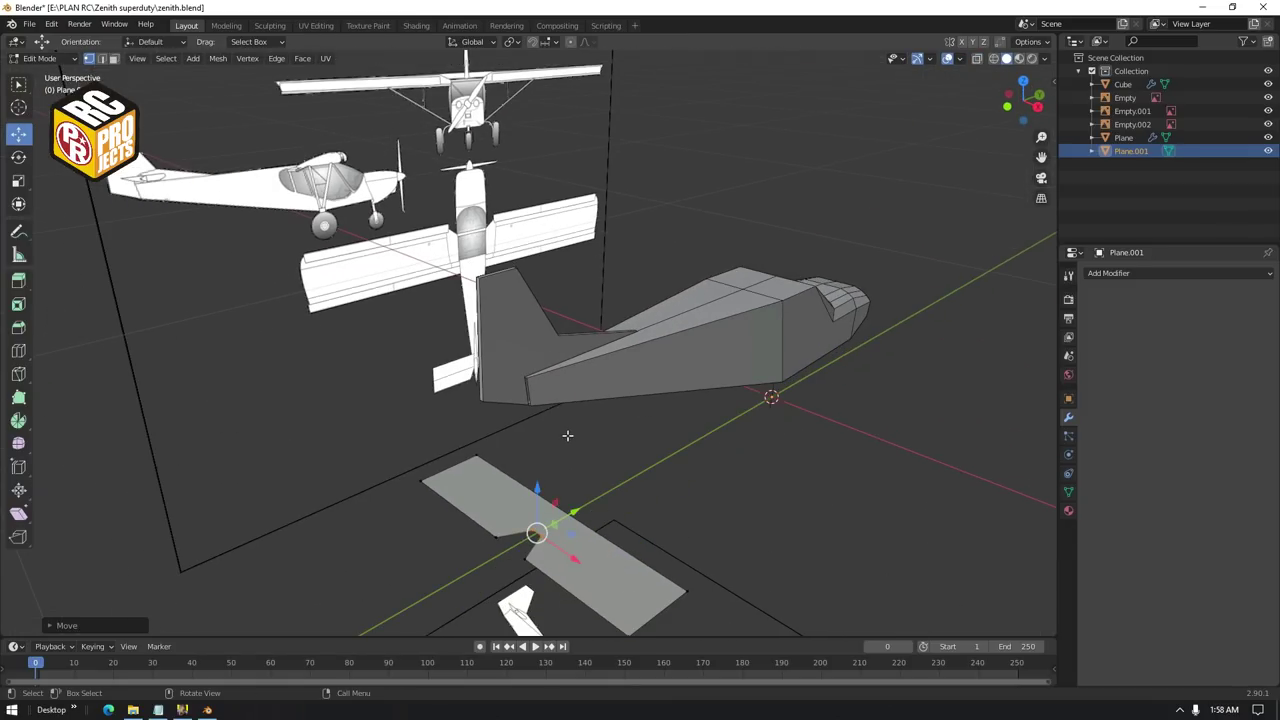
Center the horizontal stabilizer's origin on its shape in Object Mode, then raise the stabilizer to the top of the rear fuselage
{"action": "key", "text": "Tab"}
{"action": "left_click", "coordinate": [603, 557]}
{"action": "right_click", "coordinate": [603, 562]}
{"action": "mouse_move", "coordinate": [514, 506]}
{"action": "left_click", "coordinate": [657, 511]}
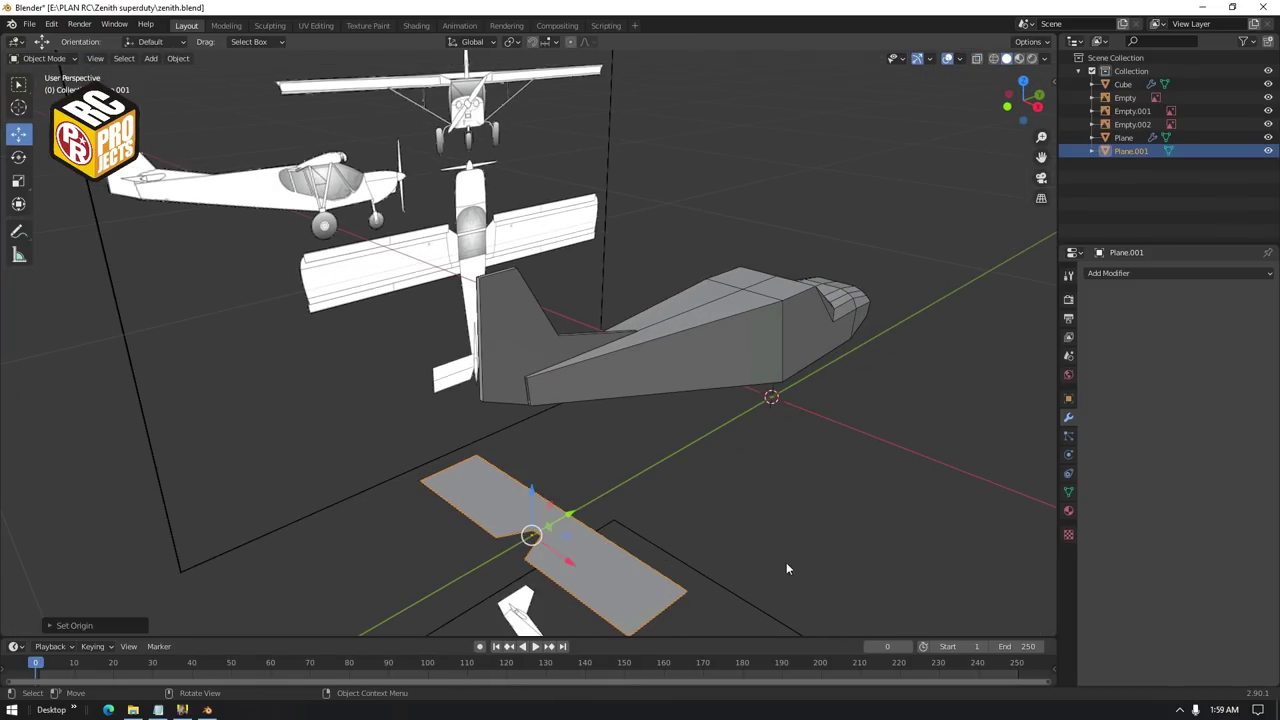
{"action": "left_click_drag", "start_coordinate": [529, 512], "coordinate": [529, 348]}
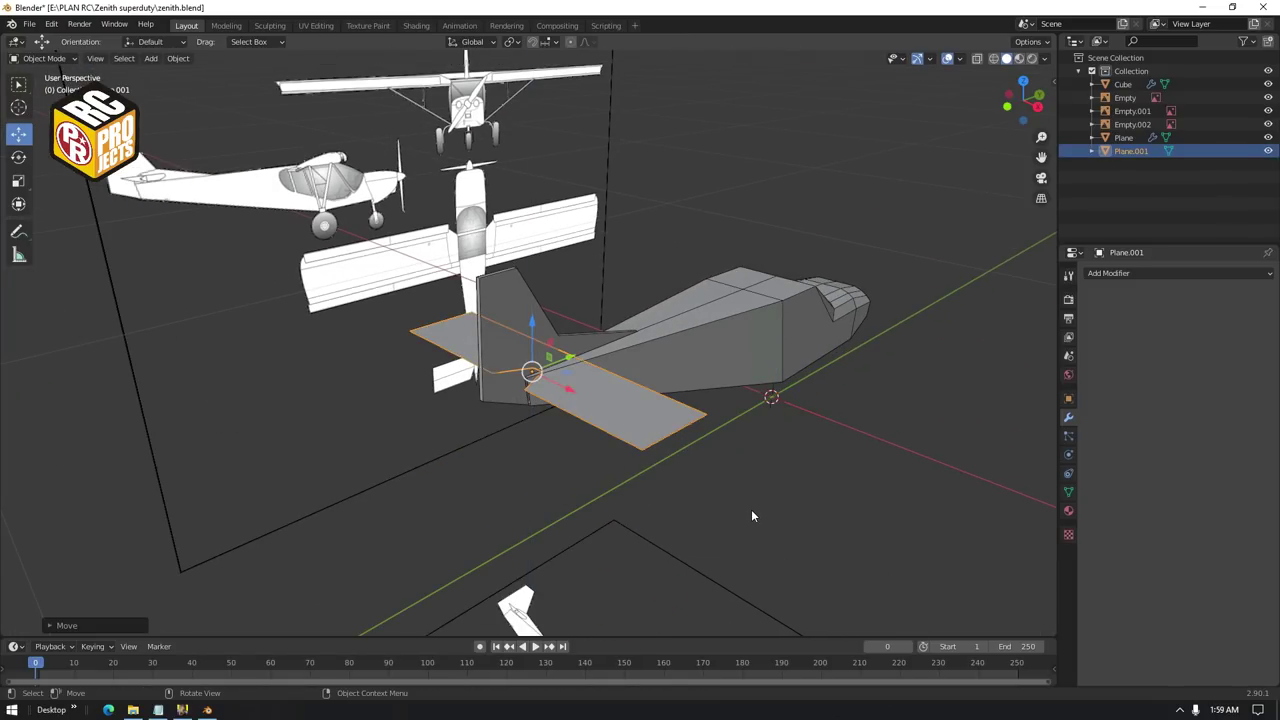
{"action": "left_click_drag", "start_coordinate": [1033, 104], "coordinate": [1026, 108]}
Add a Solidify modifier to the horizontal stabilizer with a thickness of 0.5 cm
{"action": "left_click", "coordinate": [1115, 274]}
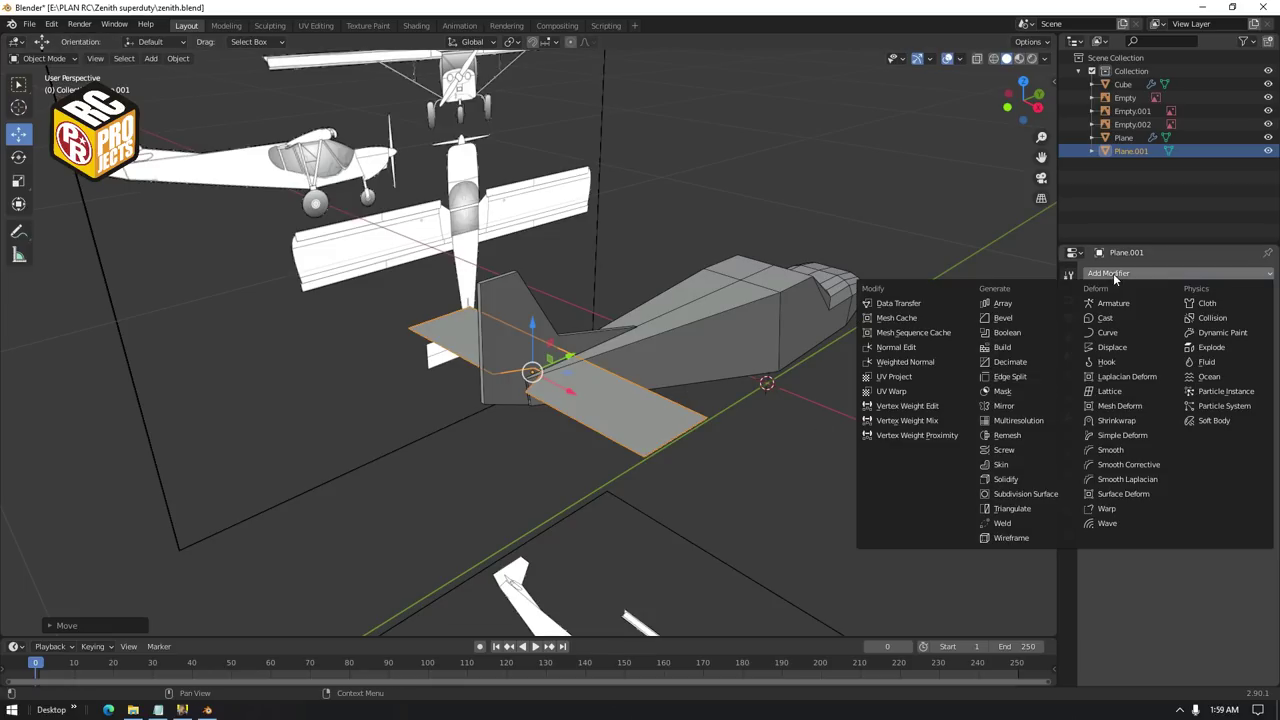
{"action": "left_click", "coordinate": [1018, 481]}
{"action": "left_click", "coordinate": [1219, 335]}
{"action": "type", "text": "0.5"}
{"action": "key", "text": "Return"}
Raise the horizontal stabilizer slightly in the right side view so it rests on the fuselage top, and deselect it
{"action": "middle_click_drag", "start_coordinate": [648, 530], "coordinate": [548, 503]}
{"action": "key", "text": "KP_3"}
{"action": "left_click_drag", "start_coordinate": [520, 330], "coordinate": [520, 320]}
{"action": "middle_click_drag", "start_coordinate": [527, 376], "coordinate": [557, 430]}
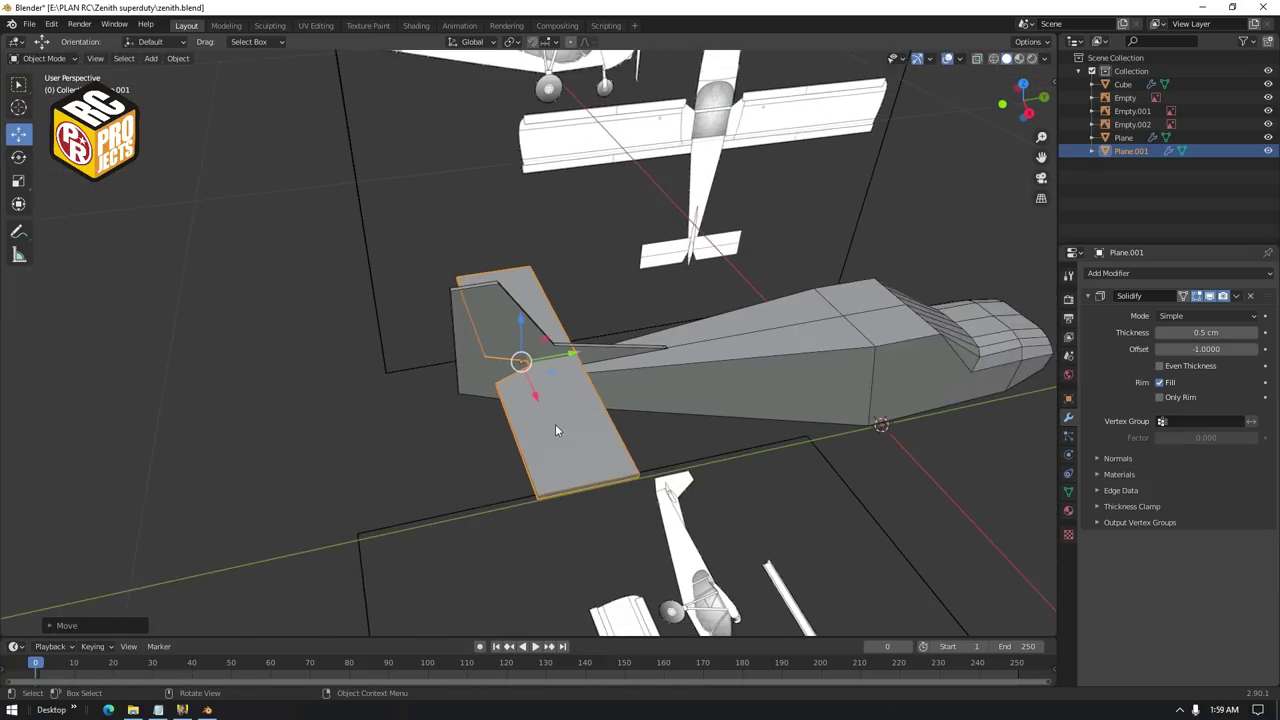
{"action": "left_click", "coordinate": [786, 492]}
Add another mesh plane and rotate it upright about the Y axis, parallel to the fuselage side
{"action": "middle_click_drag", "start_coordinate": [786, 492], "coordinate": [702, 342]}
{"action": "left_click", "coordinate": [150, 58]}
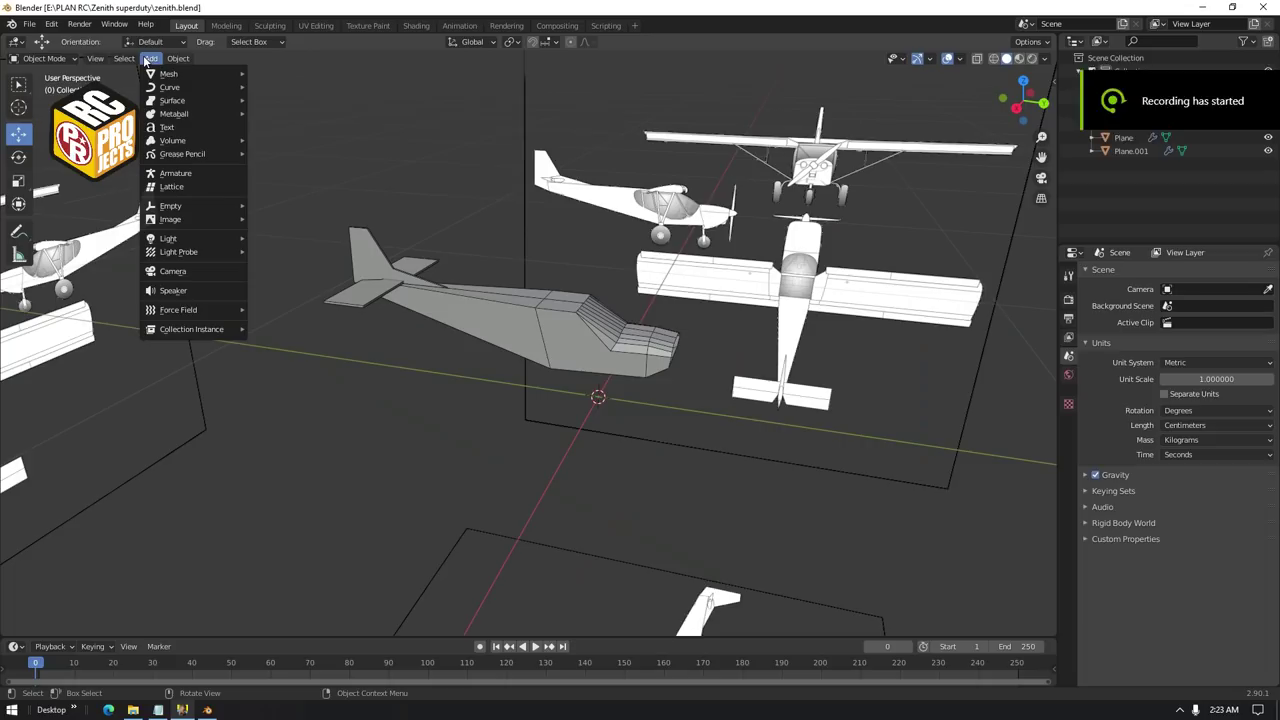
{"action": "mouse_move", "coordinate": [163, 75]}
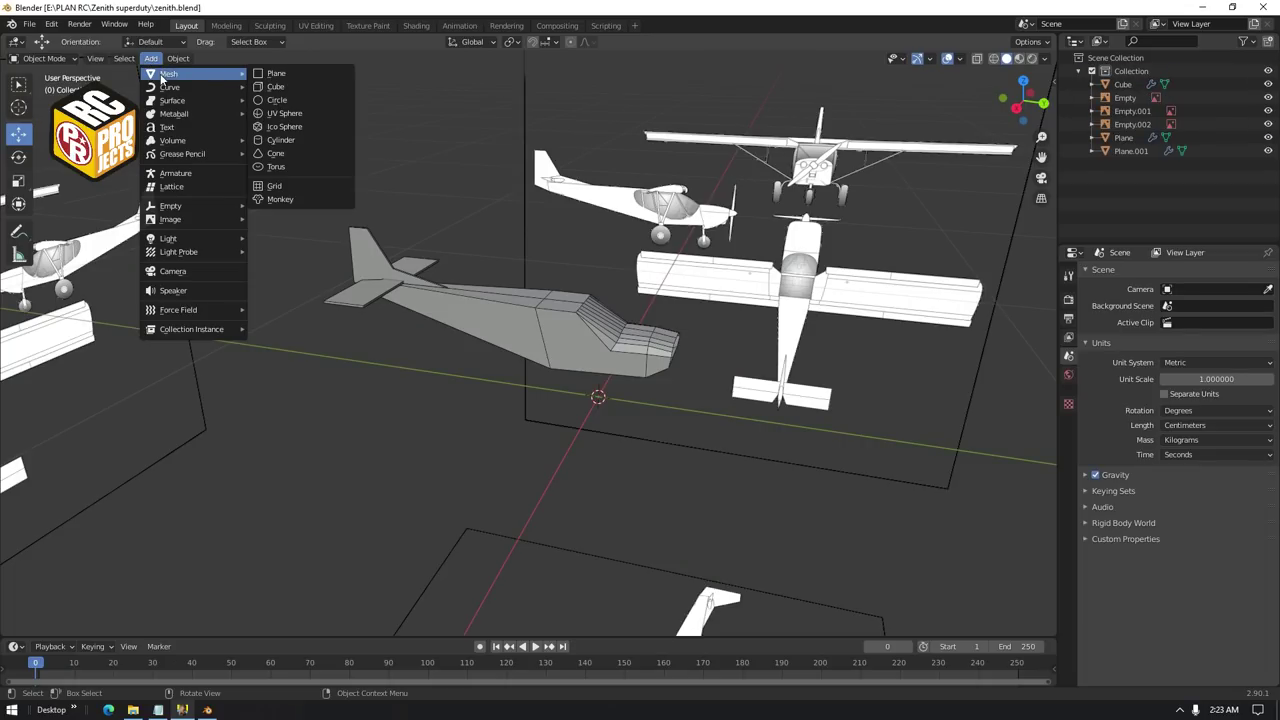
{"action": "left_click", "coordinate": [284, 75]}
{"action": "left_click", "coordinate": [18, 157]}
{"action": "left_click_drag", "start_coordinate": [596, 372], "coordinate": [587, 403]}
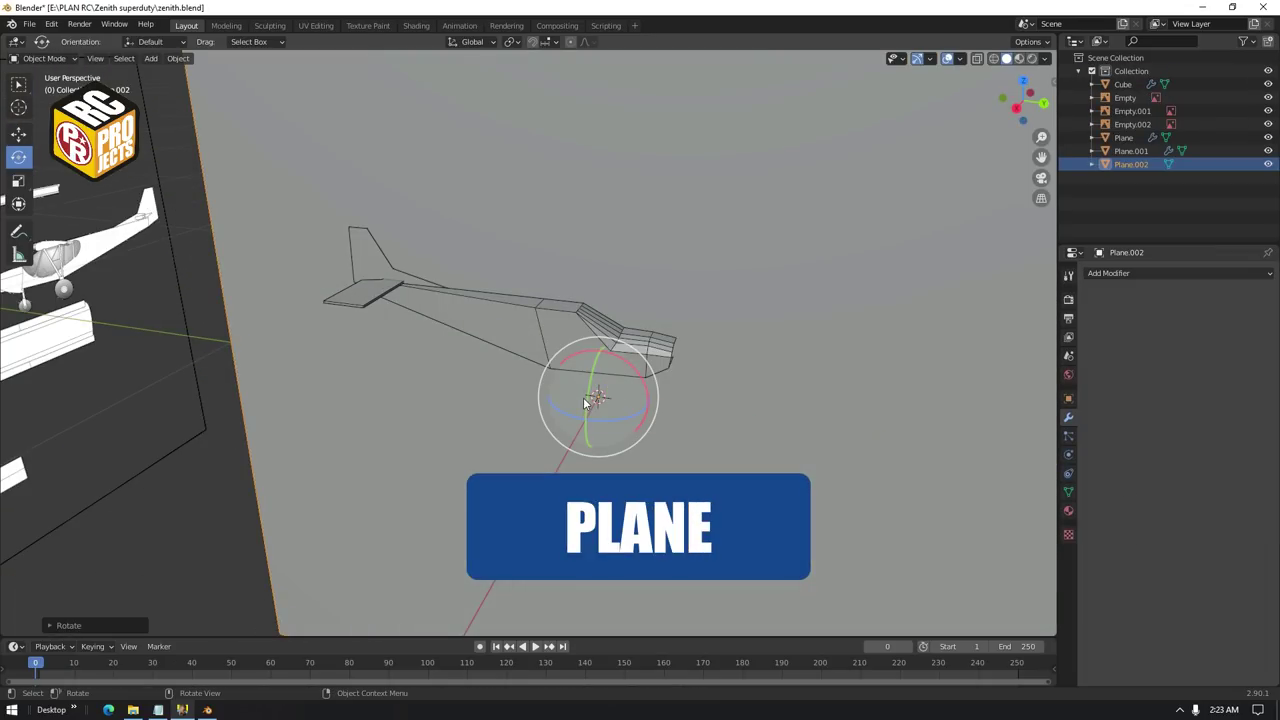
In the right side view, cut the wing's airfoil outline into the upright plane with the Knife tool, tracing the blueprint profile
{"action": "key", "text": "KP_3"}
{"action": "middle_click_drag", "start_coordinate": [349, 363], "coordinate": [663, 371], "text": "shift"}
{"action": "key", "text": "alt+z"}
{"action": "scroll", "coordinate": [660, 368], "scroll_direction": "up", "scroll_amount": 3}
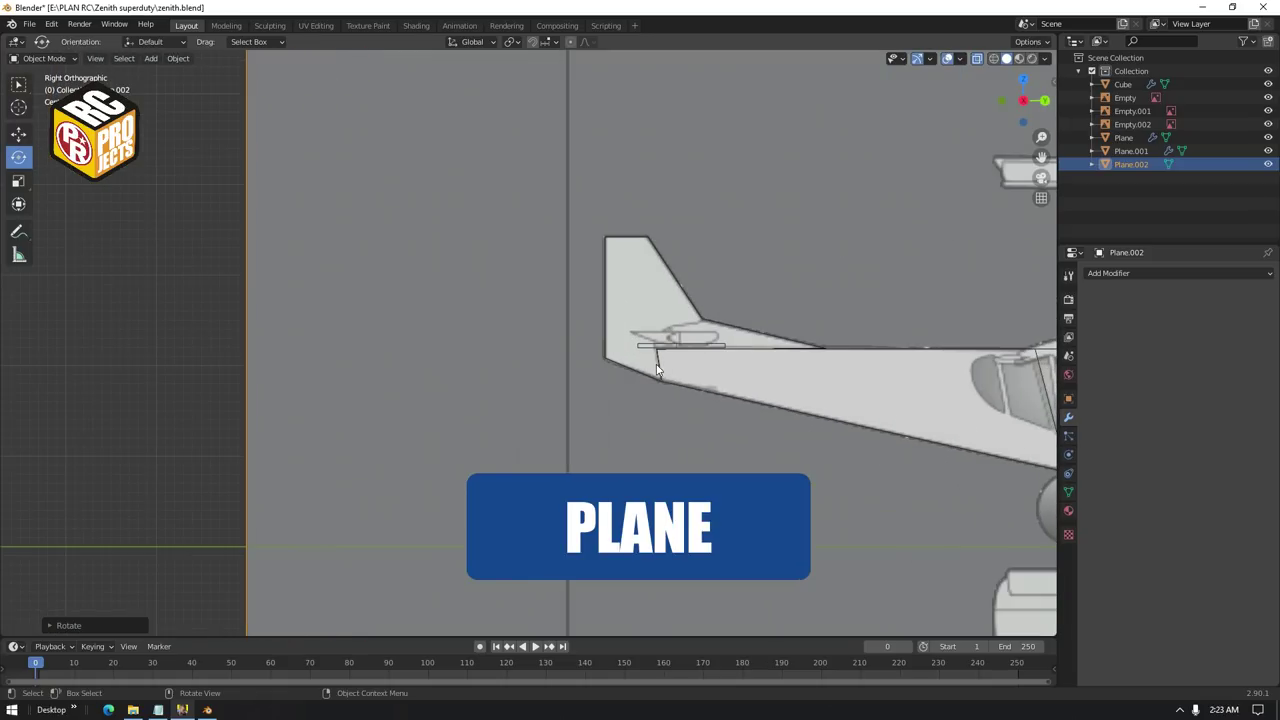
{"action": "middle_click_drag", "start_coordinate": [884, 363], "coordinate": [304, 323], "text": "shift"}
{"action": "scroll", "coordinate": [304, 323], "scroll_direction": "up", "scroll_amount": 6}
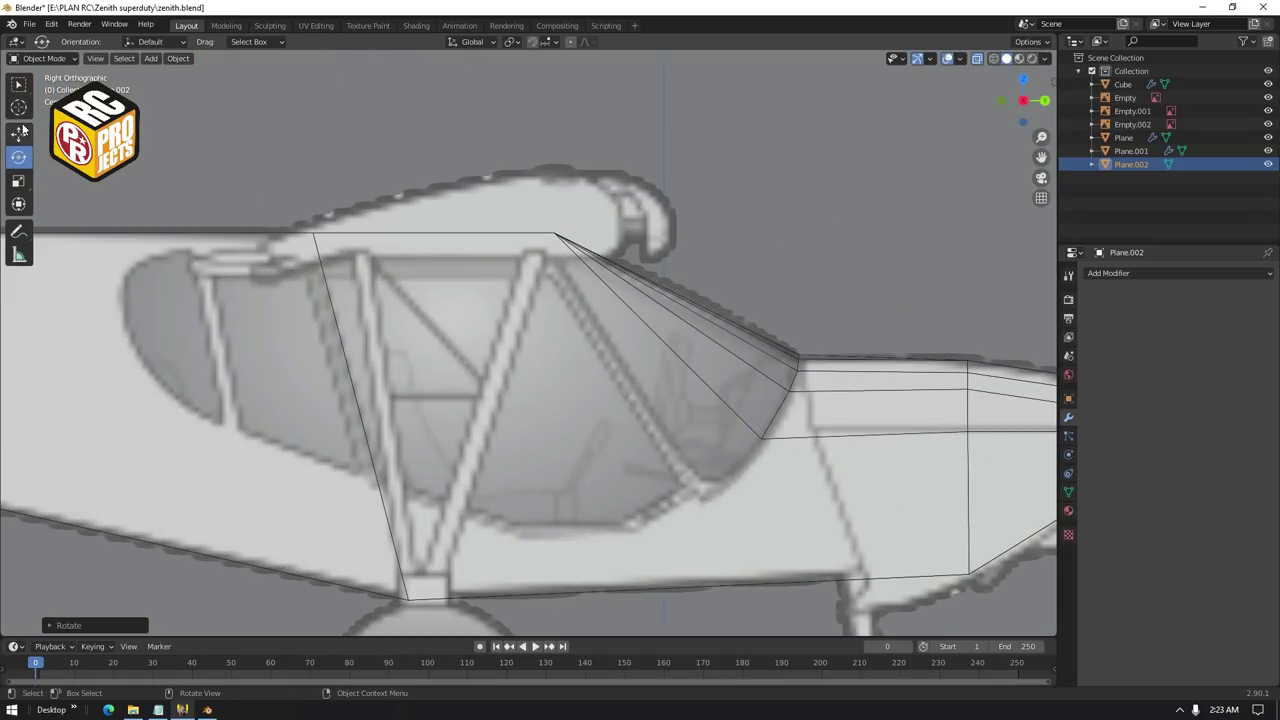
{"action": "key", "text": "Tab"}
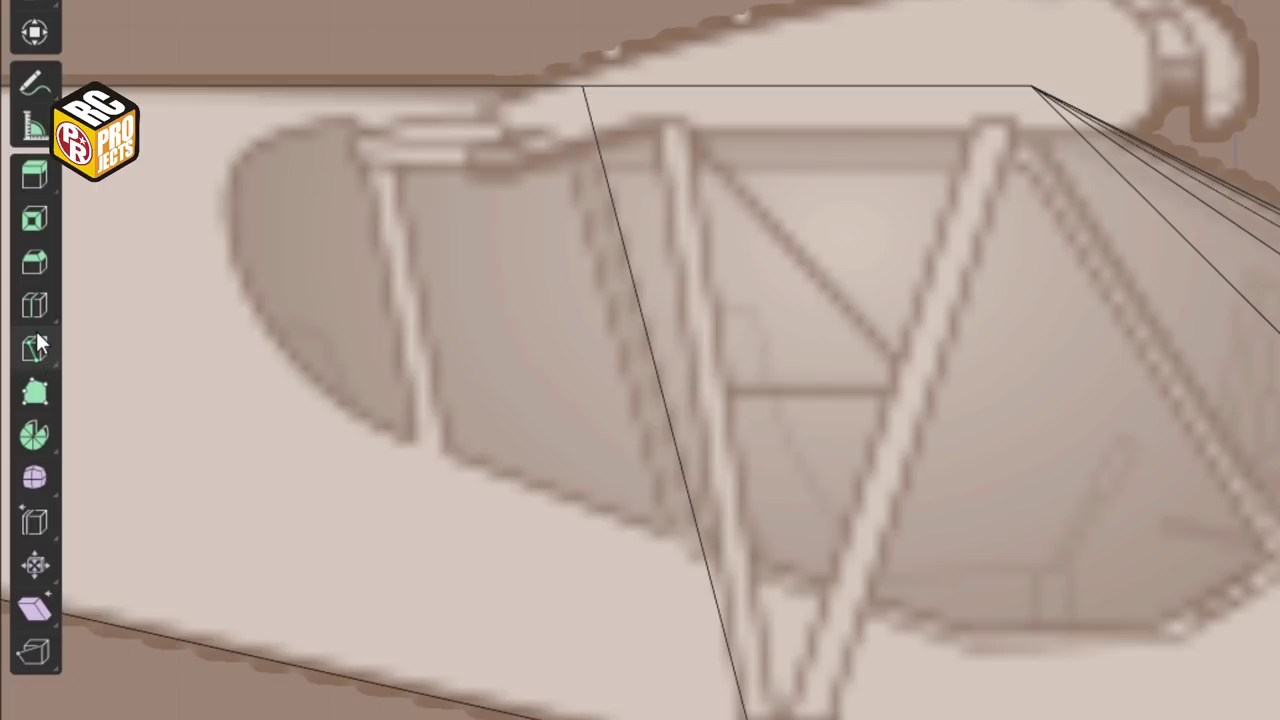
{"action": "left_click", "coordinate": [18, 374]}
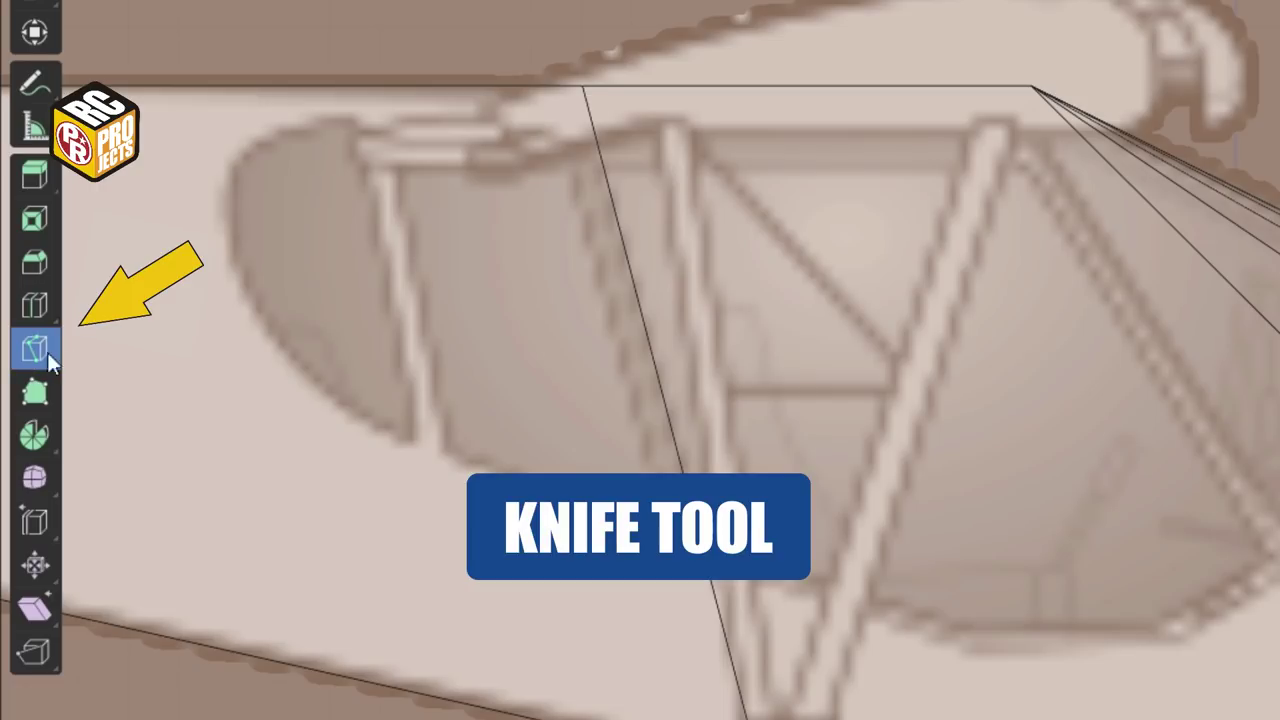
{"action": "left_click", "coordinate": [474, 133]}
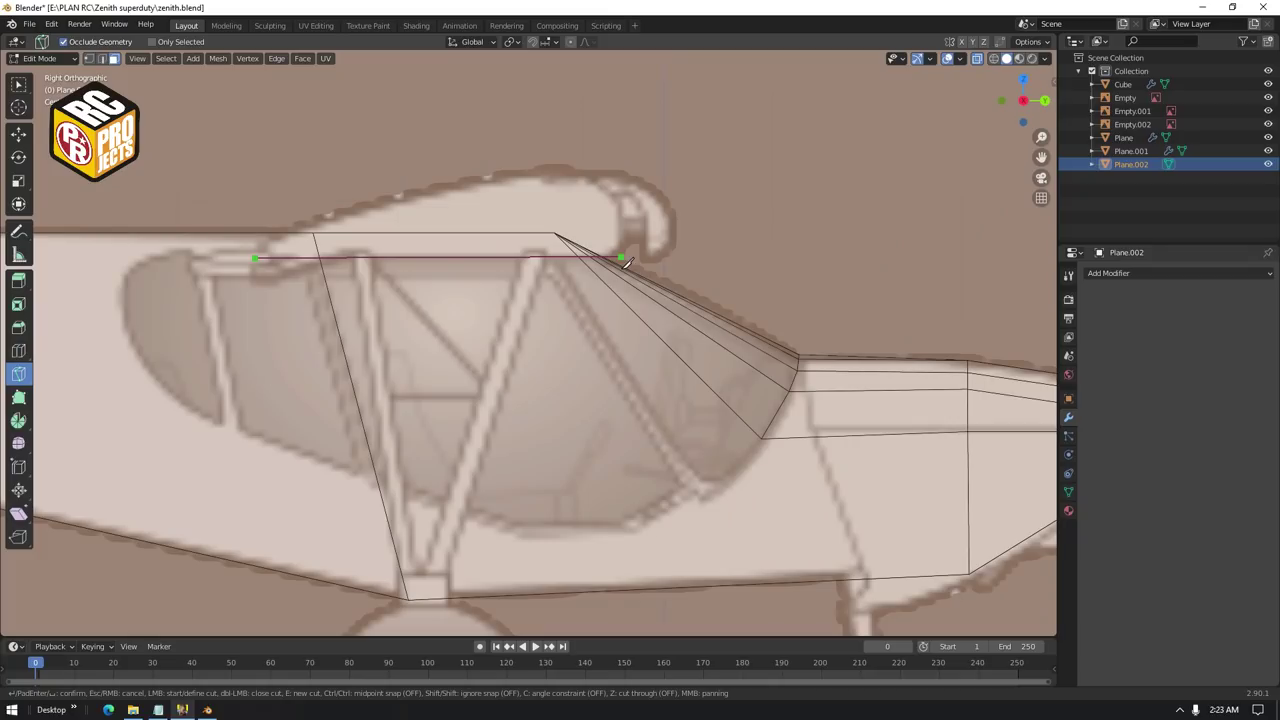
{"action": "left_click", "coordinate": [575, 170]}
{"action": "left_click", "coordinate": [455, 183]}
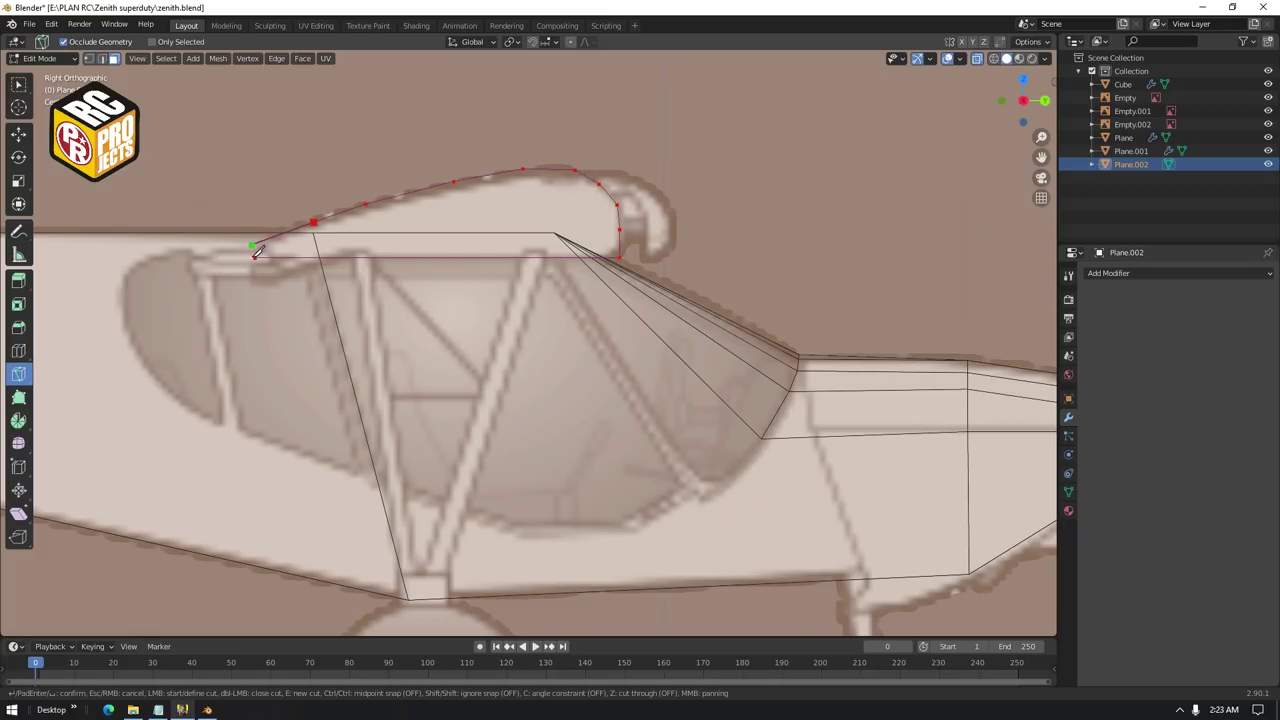
{"action": "key", "text": "Return"}
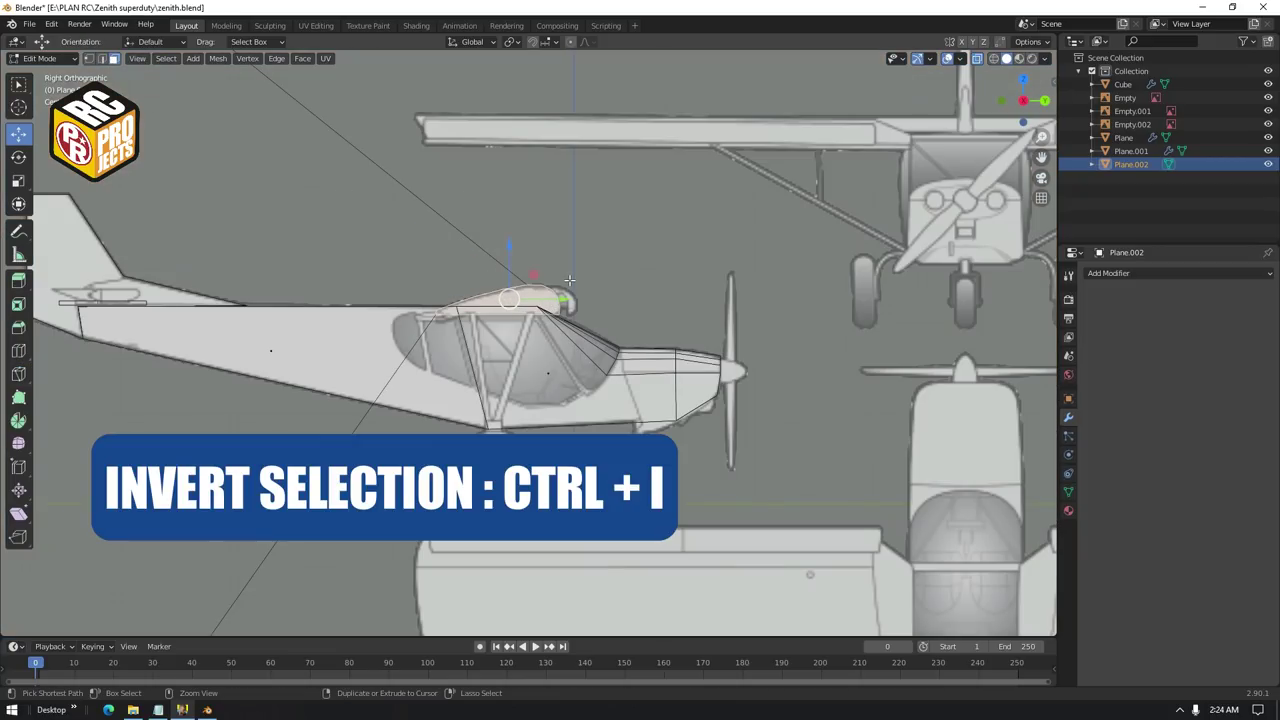
Invert the selection and delete the plane's faces outside the airfoil outline
{"action": "key", "text": "ctrl+i"}
{"action": "key", "text": "x"}
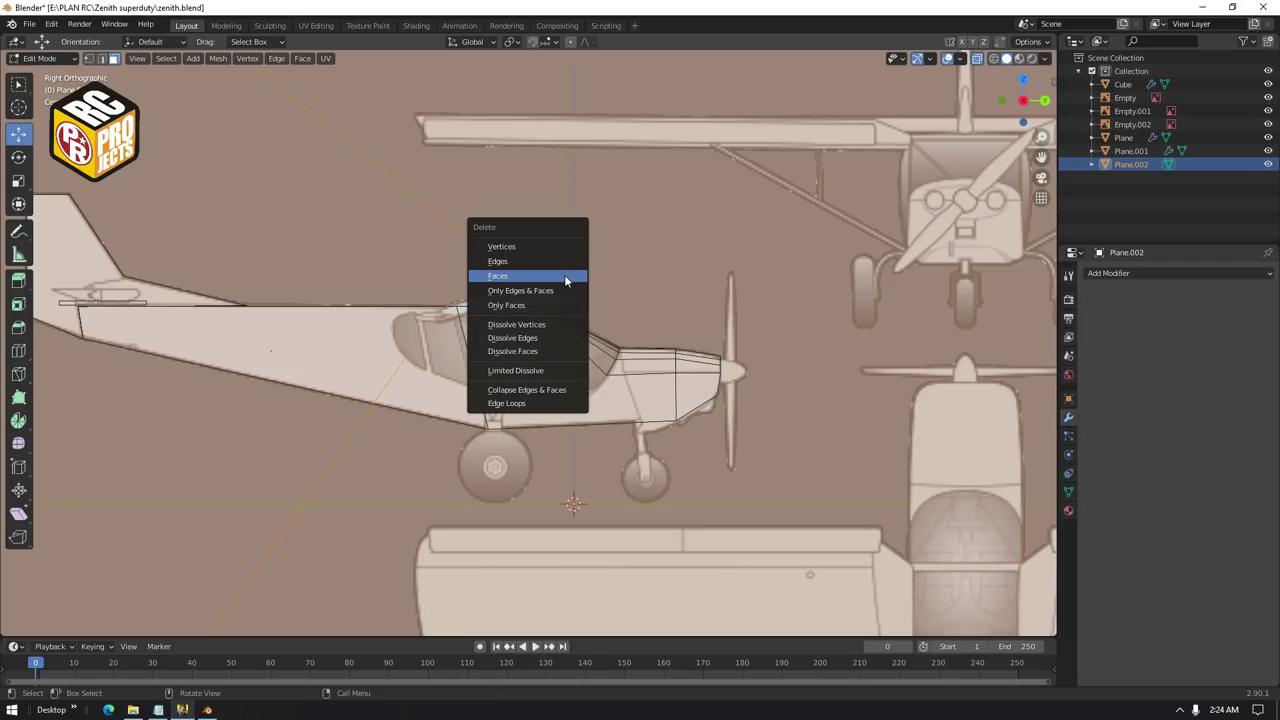
{"action": "left_click", "coordinate": [565, 281]}
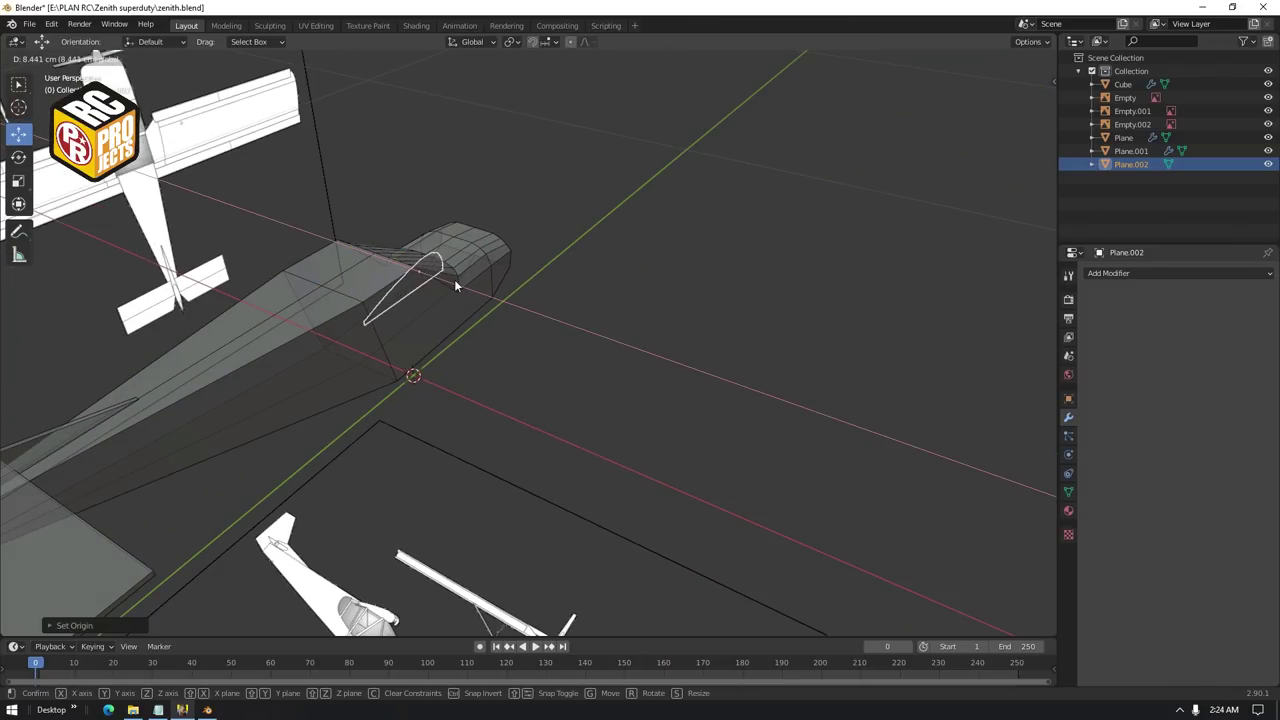
Move the airfoil sideways along X out of the fuselage to the blueprint's wing root in the top view
{"action": "left_click", "coordinate": [457, 282]}
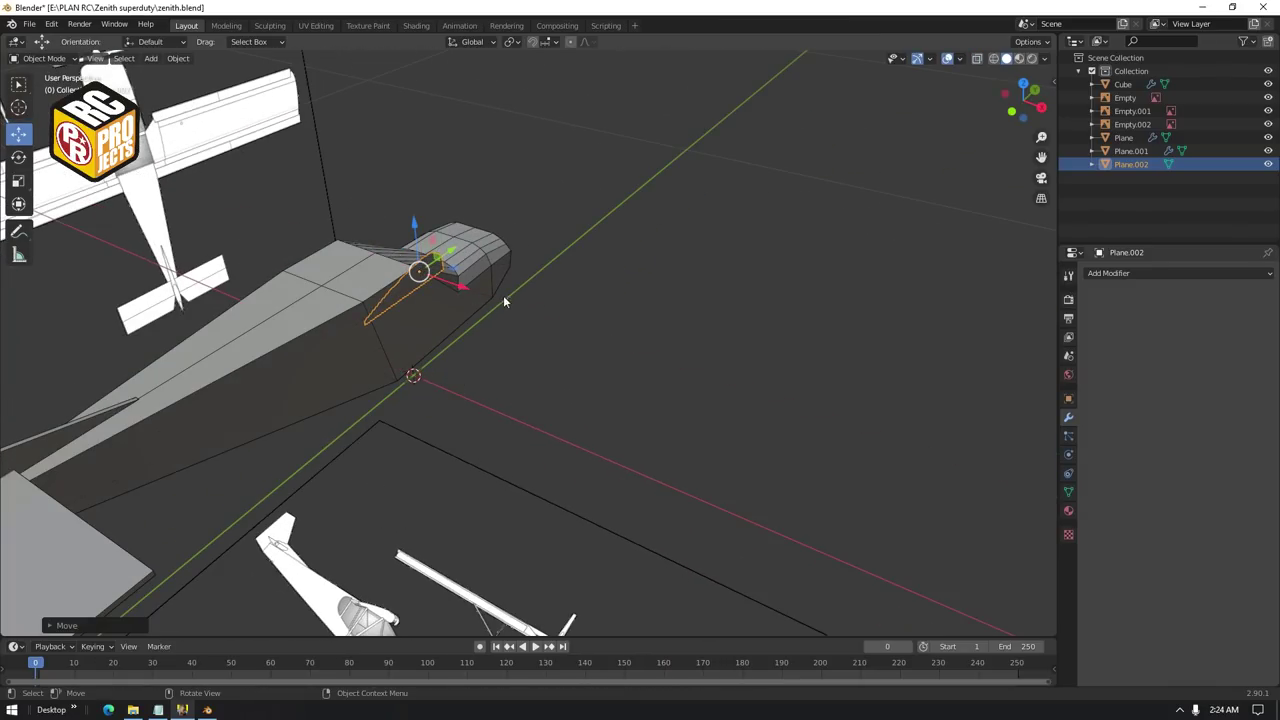
{"action": "scroll", "coordinate": [592, 305], "scroll_direction": "up", "scroll_amount": 5}
{"action": "scroll", "coordinate": [592, 300], "scroll_direction": "down", "scroll_amount": 2}
{"action": "key", "text": "KP_7"}
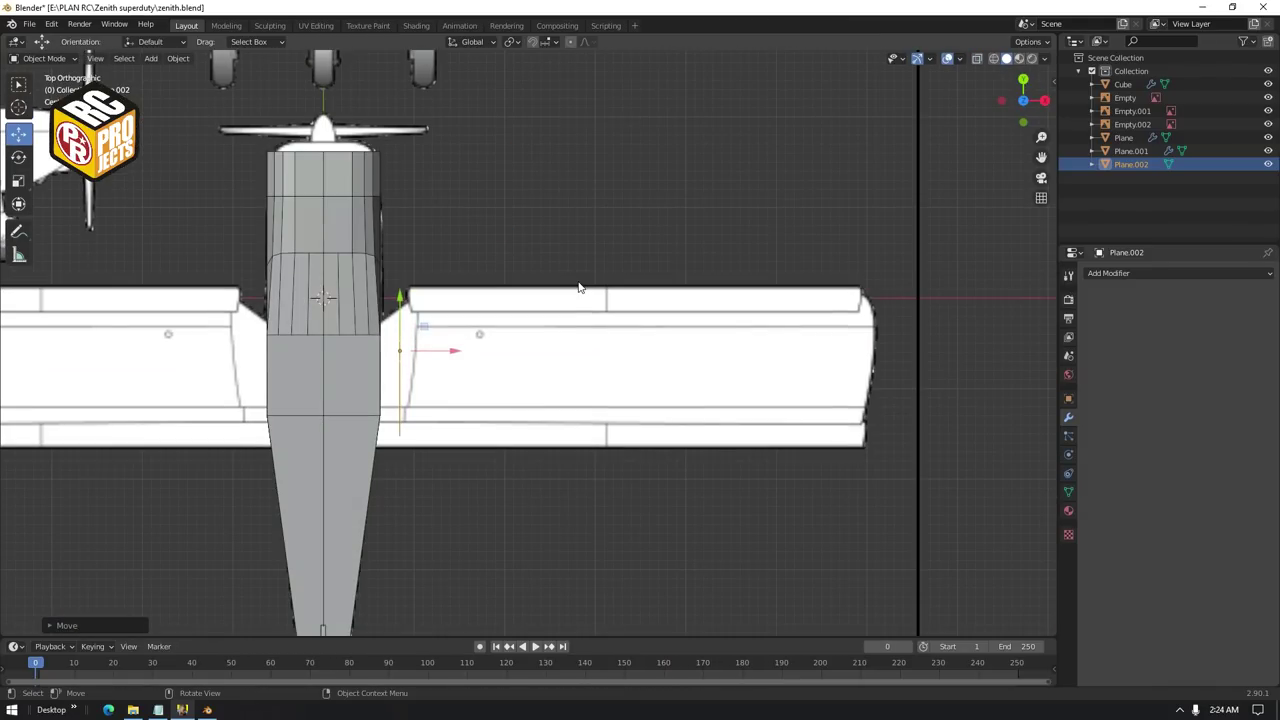
{"action": "left_click_drag", "start_coordinate": [432, 356], "coordinate": [451, 357]}
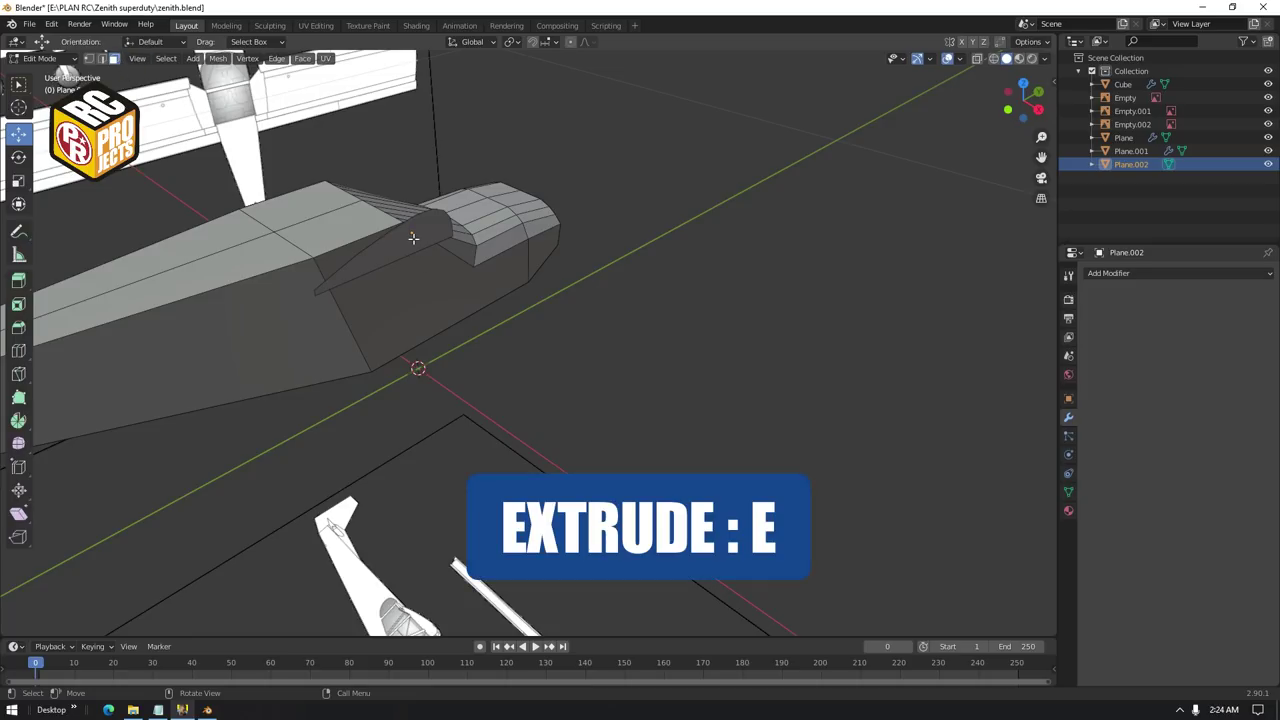
Select the airfoil face in Edit Mode and extrude it outward along the wingspan
{"action": "left_click", "coordinate": [413, 238]}
{"action": "middle_click_drag", "start_coordinate": [413, 238], "coordinate": [380, 250]}
{"action": "key", "text": "e"}
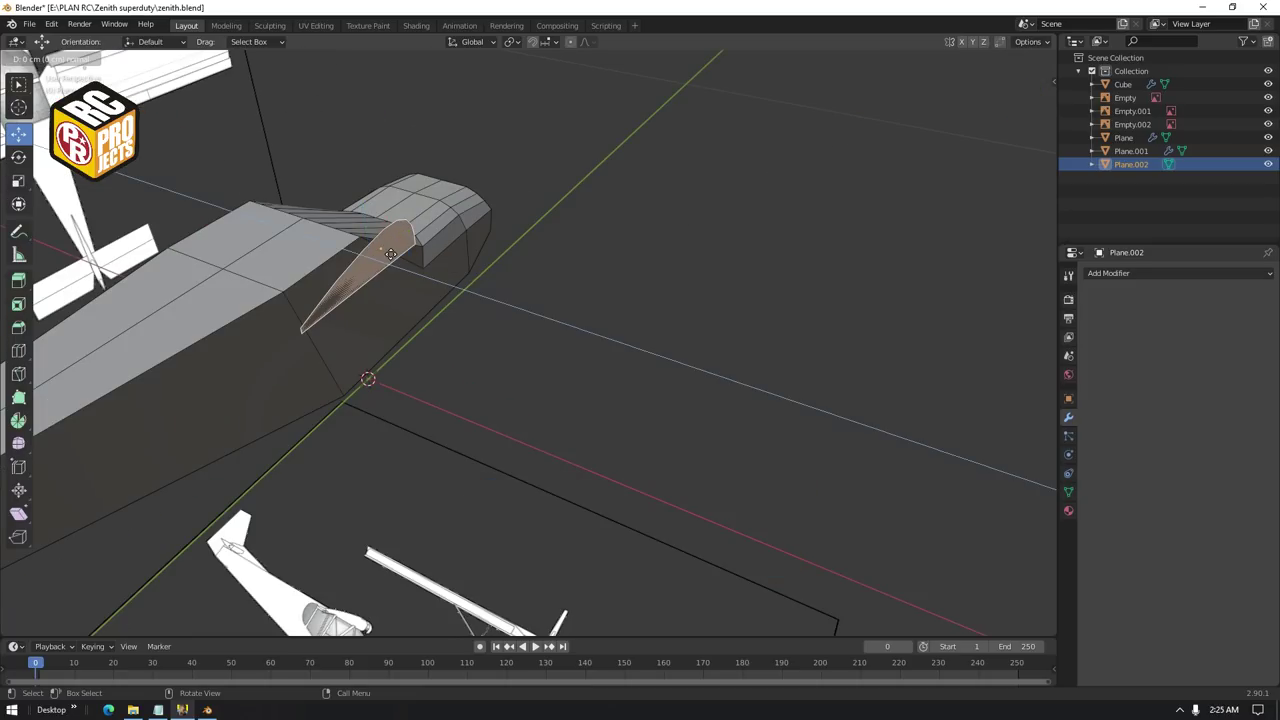
{"action": "left_click_drag", "start_coordinate": [532, 310], "coordinate": [892, 434]}
Move the wing's outer end along X in the top view until it extends slightly past the blueprint's wing tip
{"action": "key", "text": "KP_7"}
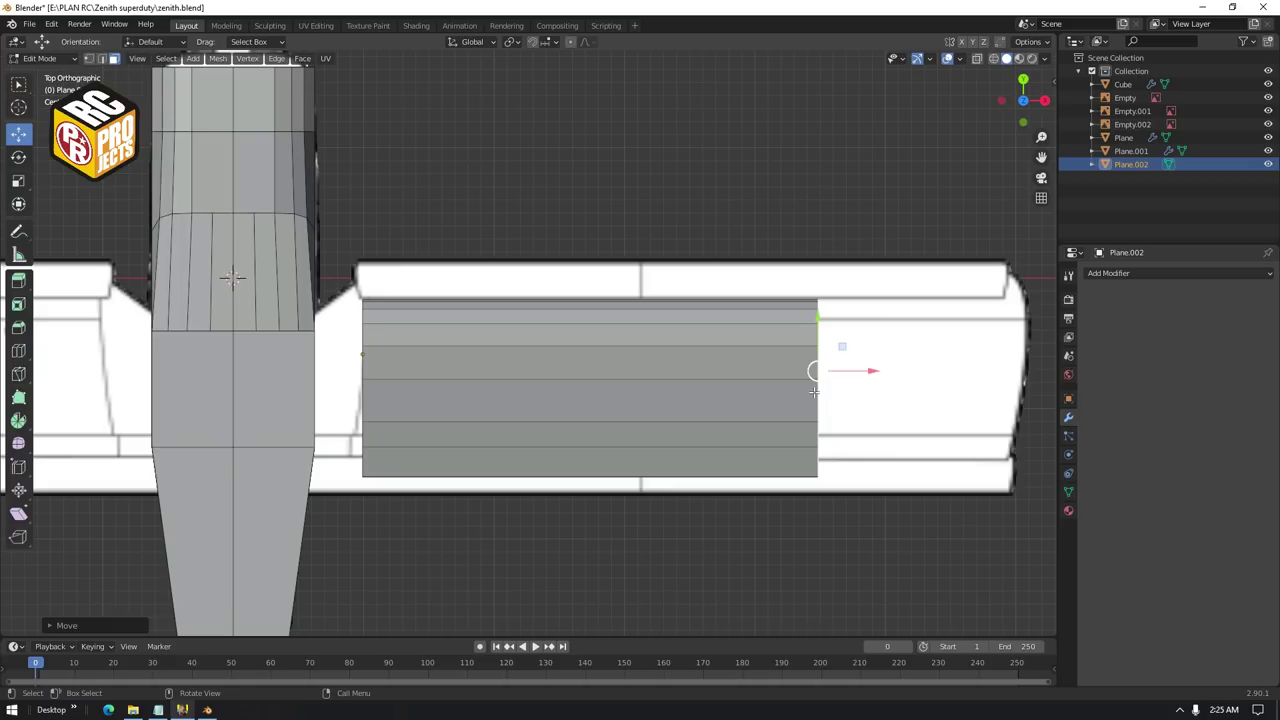
{"action": "left_click_drag", "start_coordinate": [873, 374], "coordinate": [18, 378]}
{"action": "key", "text": "alt+z"}
{"action": "scroll", "coordinate": [923, 349], "scroll_direction": "down", "scroll_amount": 2}
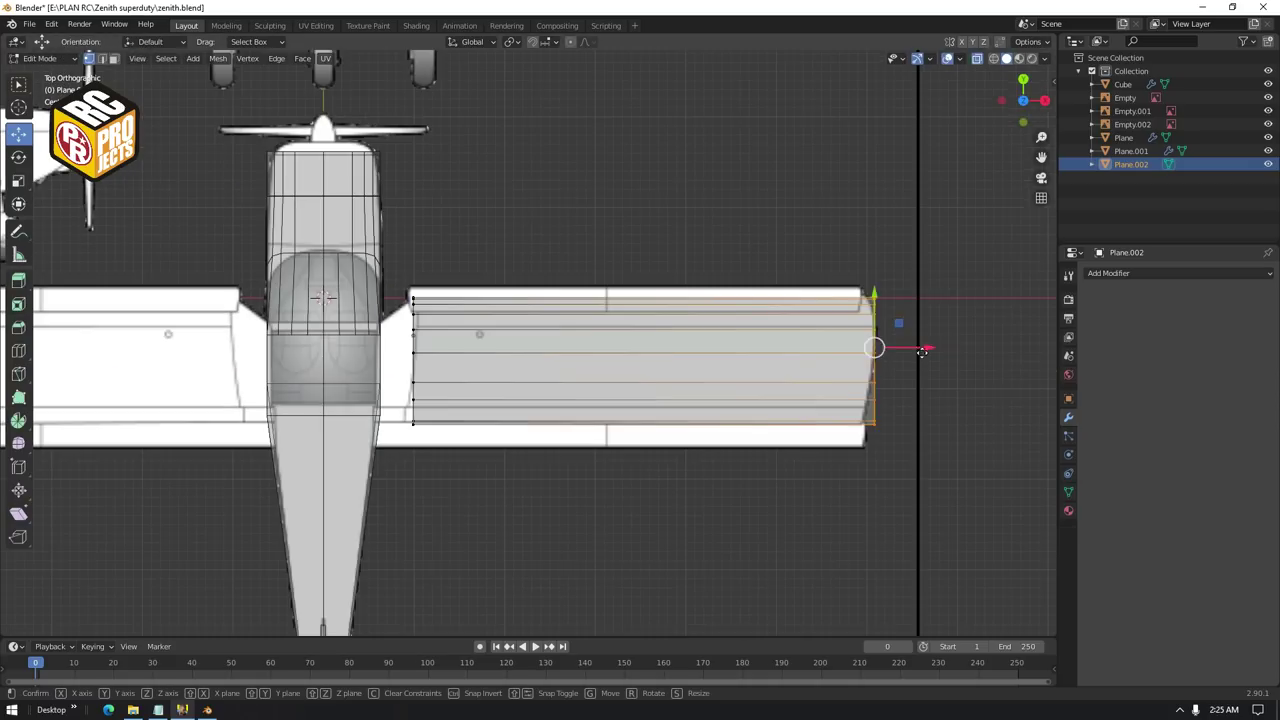
{"action": "left_click_drag", "start_coordinate": [921, 349], "coordinate": [932, 353]}
{"action": "middle_click_drag", "start_coordinate": [897, 371], "coordinate": [687, 373], "text": "shift"}
{"action": "scroll", "coordinate": [687, 373], "scroll_direction": "up", "scroll_amount": 4}
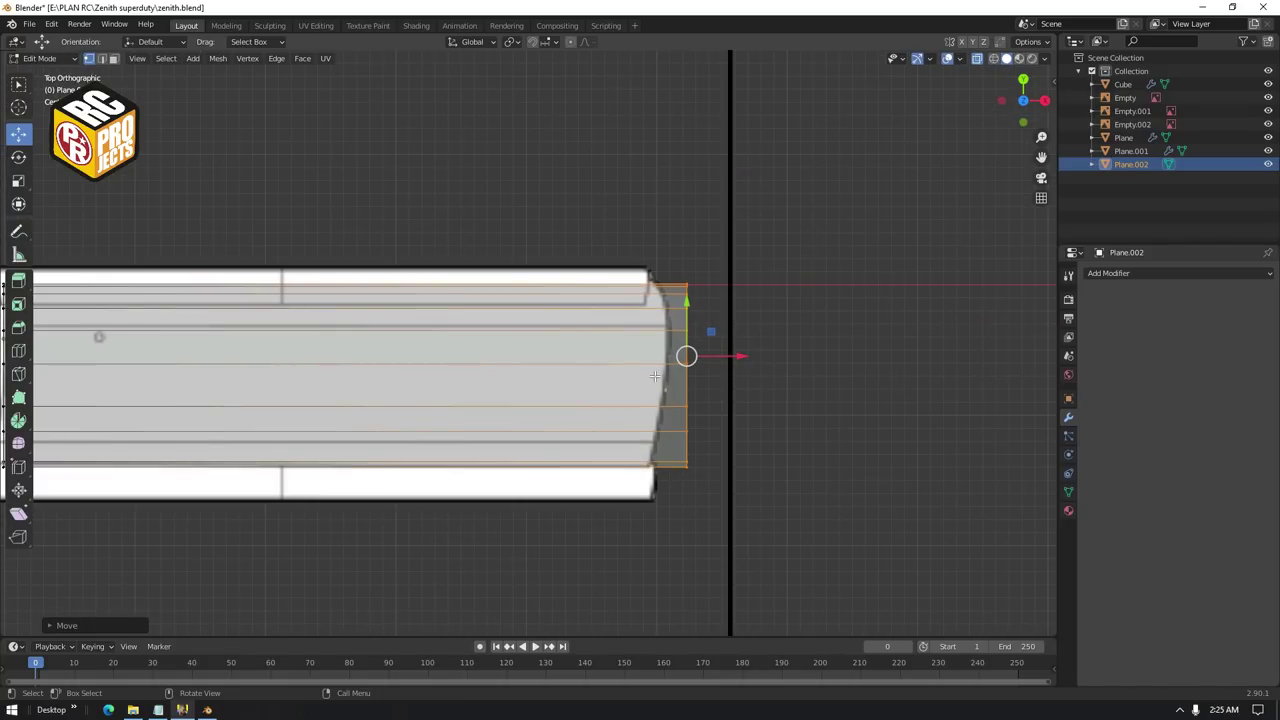
{"action": "scroll", "coordinate": [651, 376], "scroll_direction": "down", "scroll_amount": 1}
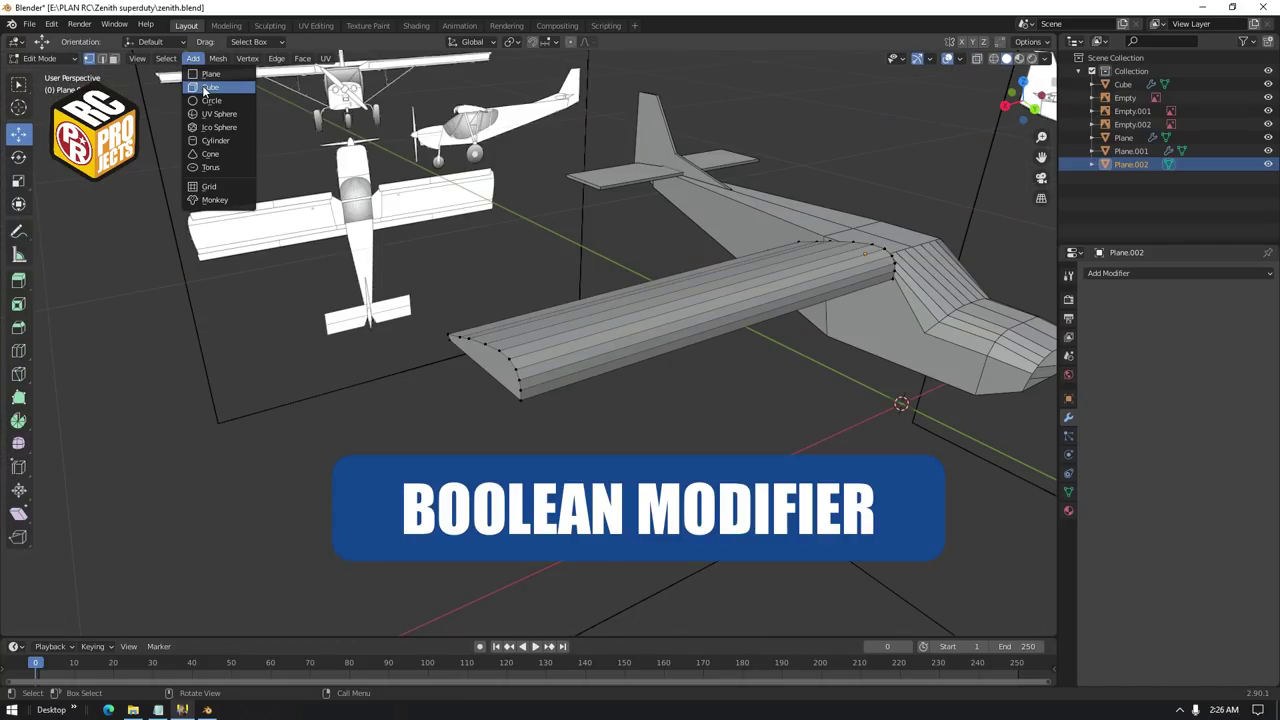
Add a mesh cube as a cutting object, scale it down and move it along X beyond the wing tip
{"action": "left_click", "coordinate": [215, 86]}
{"action": "scroll", "coordinate": [531, 330], "scroll_direction": "down", "scroll_amount": 6}
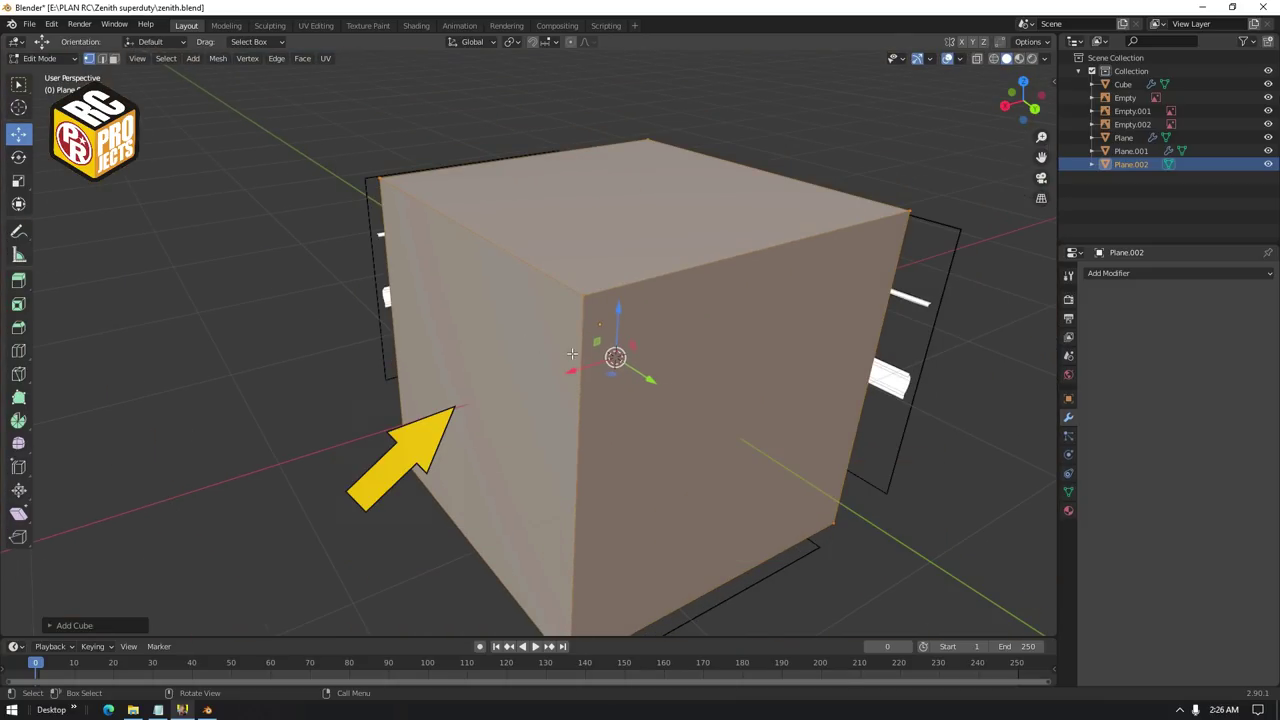
{"action": "key", "text": "Tab"}
{"action": "middle_click_drag", "start_coordinate": [614, 361], "coordinate": [559, 325]}
{"action": "left_click_drag", "start_coordinate": [573, 342], "coordinate": [357, 306]}
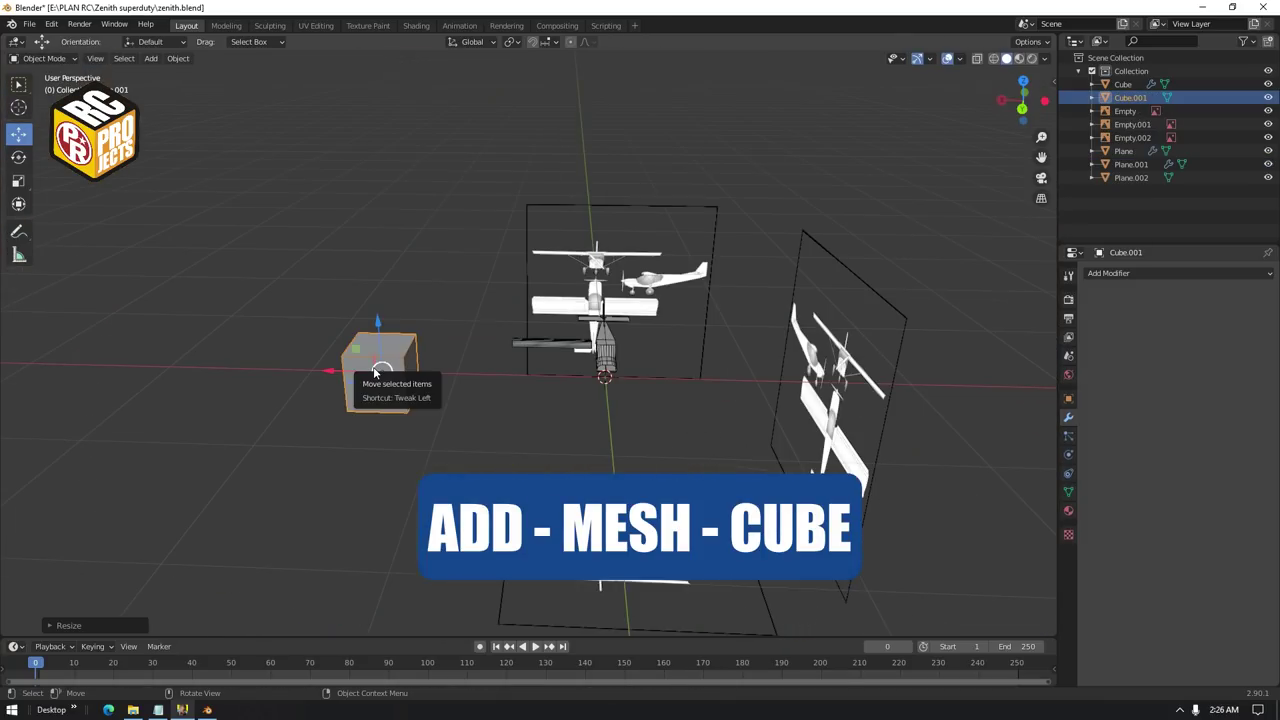
Move the cube in the back view so that its inner side overlaps the wing tip
{"action": "left_click", "coordinate": [1023, 100]}
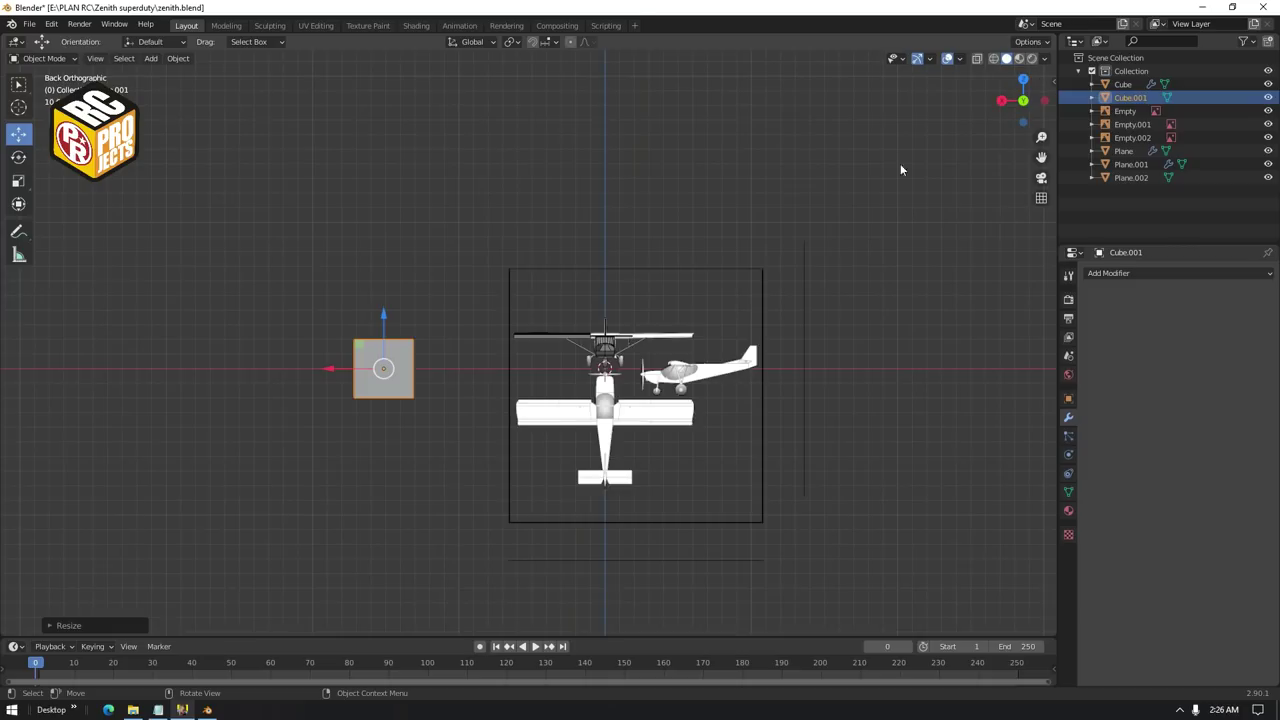
{"action": "scroll", "coordinate": [350, 425], "scroll_direction": "up", "scroll_amount": 5}
{"action": "left_click_drag", "start_coordinate": [144, 384], "coordinate": [421, 292]}
{"action": "scroll", "coordinate": [463, 296], "scroll_direction": "up", "scroll_amount": 5}
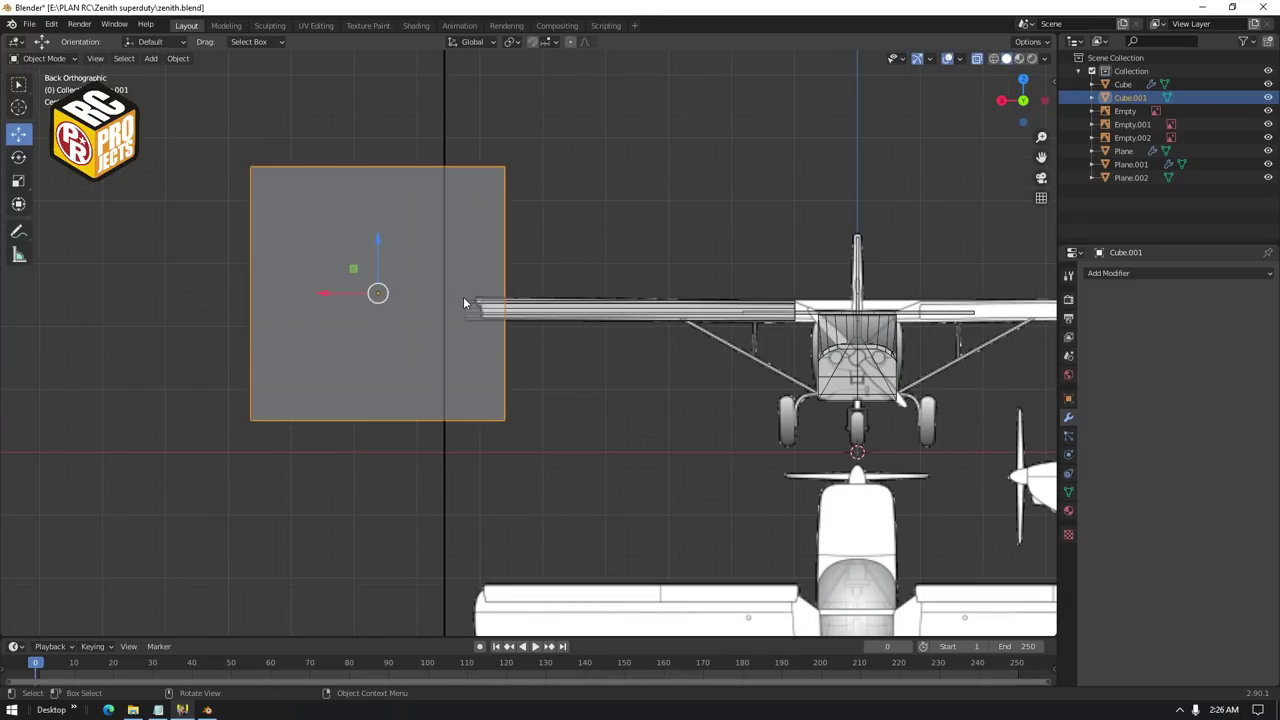
{"action": "left_click_drag", "start_coordinate": [288, 252], "coordinate": [254, 253]}
Rotate and reposition the cube so its face crosses the wing tip at the blueprint's tip angle, and deselect it
{"action": "left_click", "coordinate": [19, 160]}
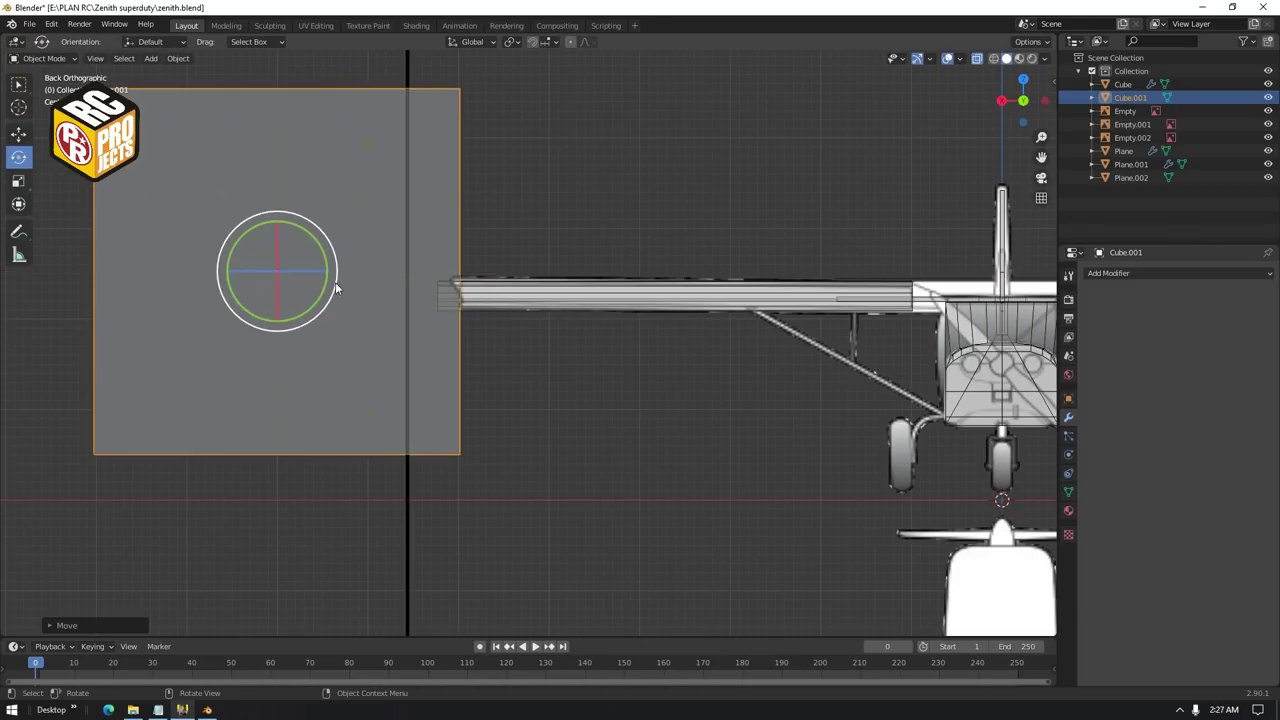
{"action": "left_click_drag", "start_coordinate": [334, 283], "coordinate": [357, 246]}
{"action": "left_click_drag", "start_coordinate": [253, 247], "coordinate": [220, 281]}
{"action": "middle_click_drag", "start_coordinate": [530, 383], "coordinate": [450, 418]}
{"action": "key", "text": "Tab"}
{"action": "key", "text": "Tab"}
{"action": "key", "text": "alt+z"}
{"action": "left_click", "coordinate": [692, 447]}
{"action": "middle_click_drag", "start_coordinate": [692, 447], "coordinate": [605, 378]}
Add a Boolean modifier in Difference mode to the wing, with the cutting cube as its object
{"action": "left_click", "coordinate": [415, 308]}
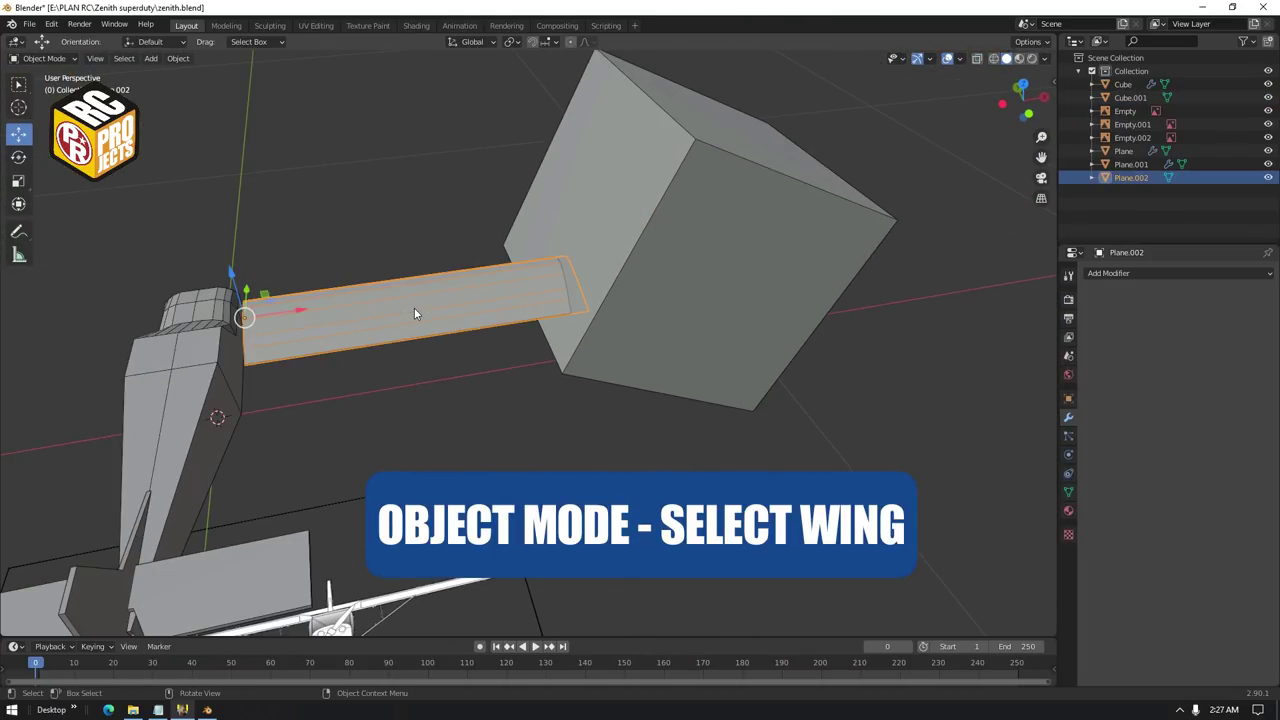
{"action": "left_click", "coordinate": [1127, 274]}
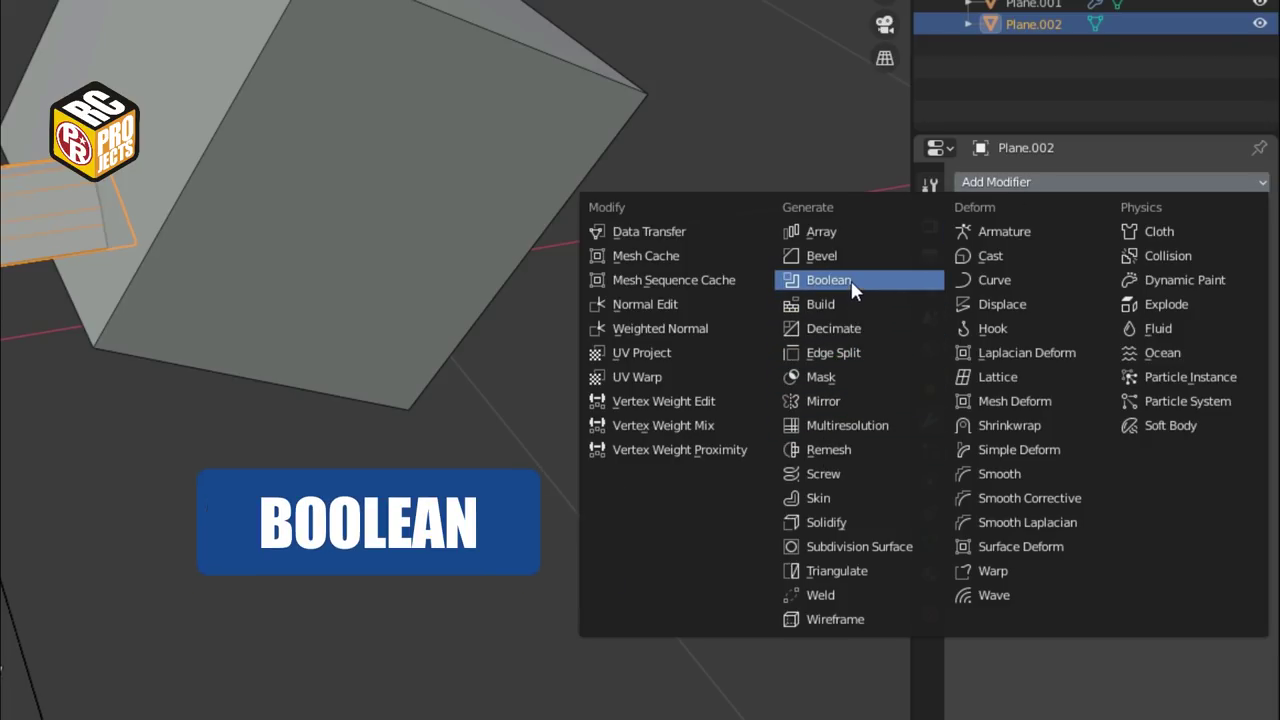
{"action": "left_click", "coordinate": [850, 281]}
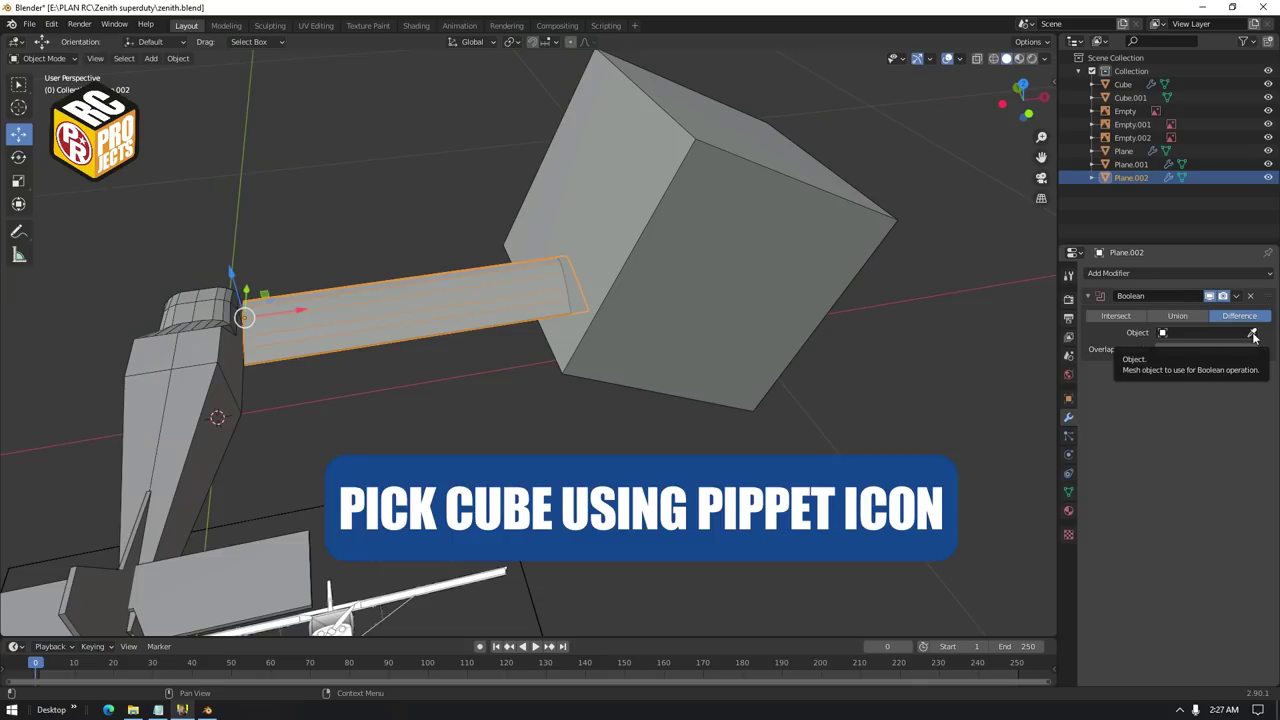
{"action": "left_click", "coordinate": [1253, 336]}
{"action": "left_click", "coordinate": [812, 216]}
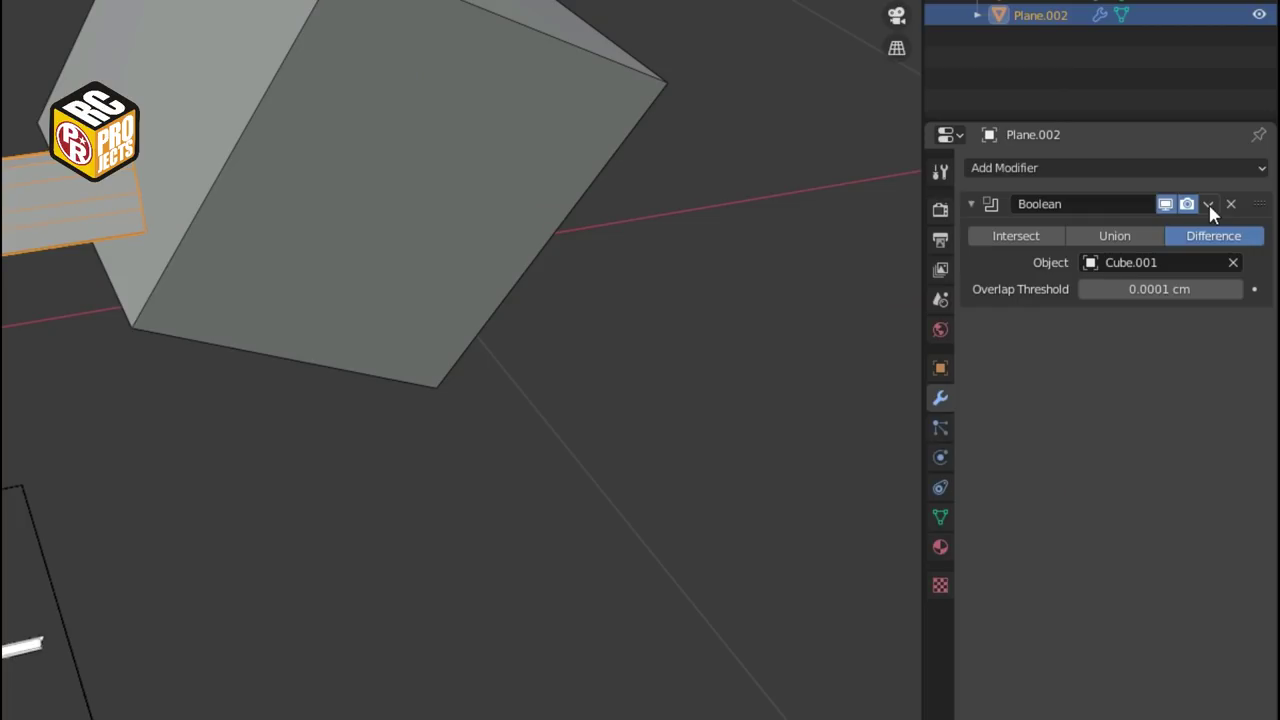
Apply the wing's Boolean modifier and clear the vertex selection in Edit Mode
{"action": "left_click", "coordinate": [1208, 205]}
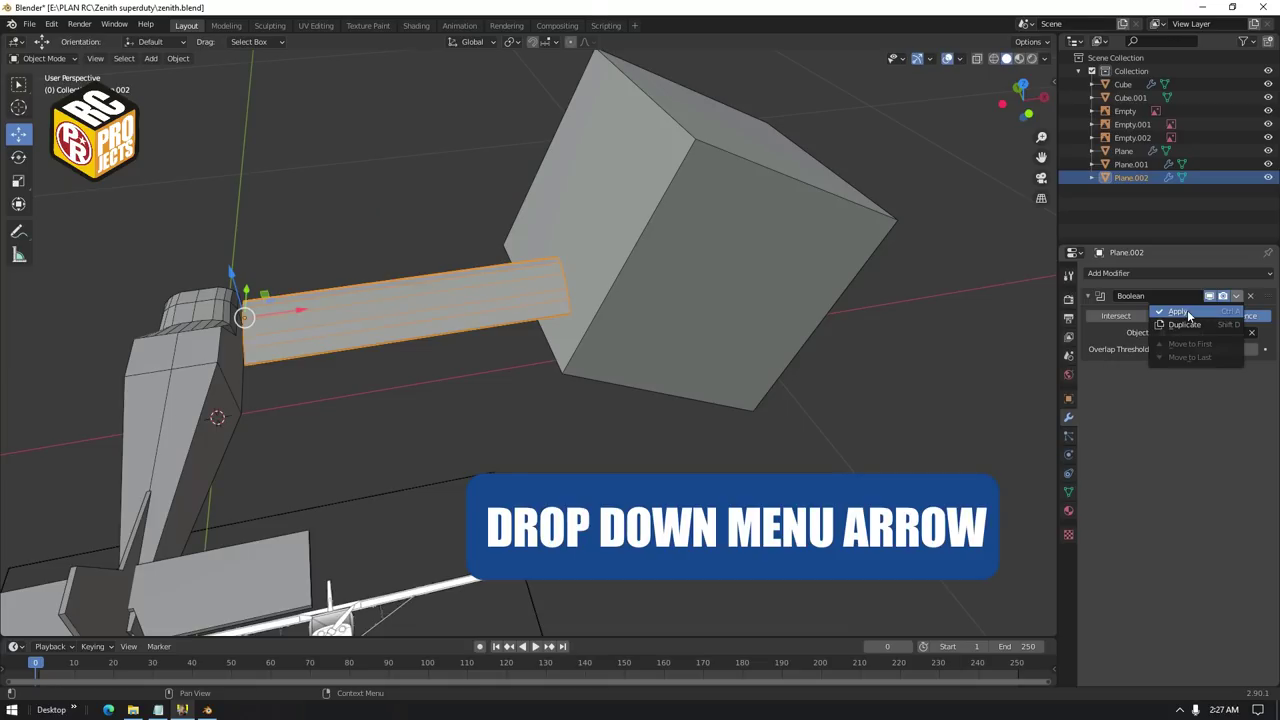
{"action": "left_click", "coordinate": [1180, 312]}
{"action": "key", "text": "Tab"}
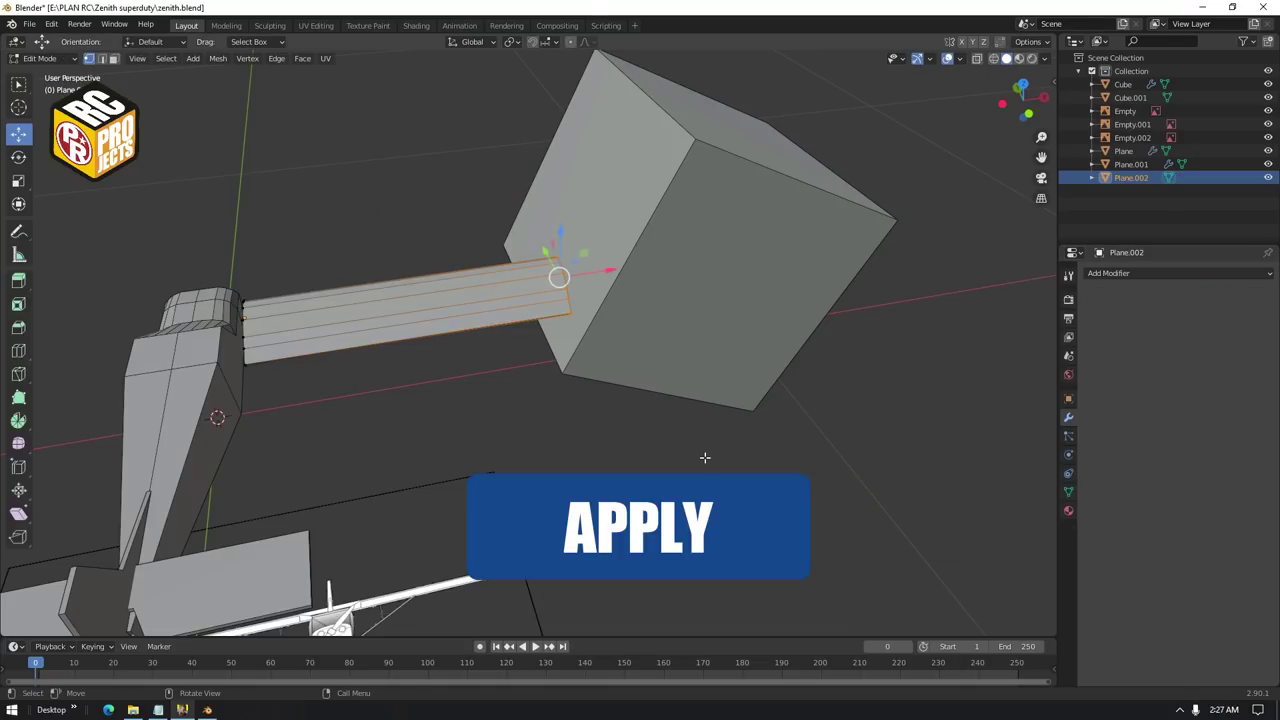
{"action": "left_click", "coordinate": [704, 457]}
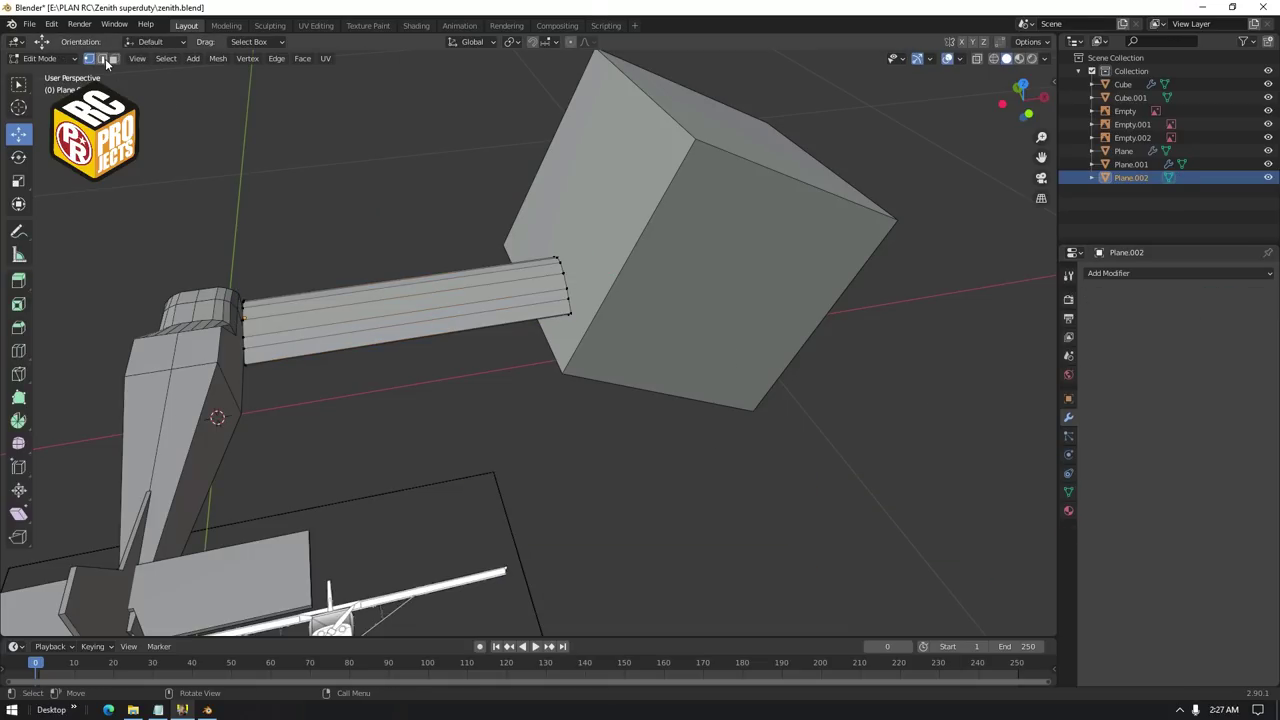
Return to Object Mode and delete the cutting cube
{"action": "key", "text": "Tab"}
{"action": "left_click", "coordinate": [832, 231]}
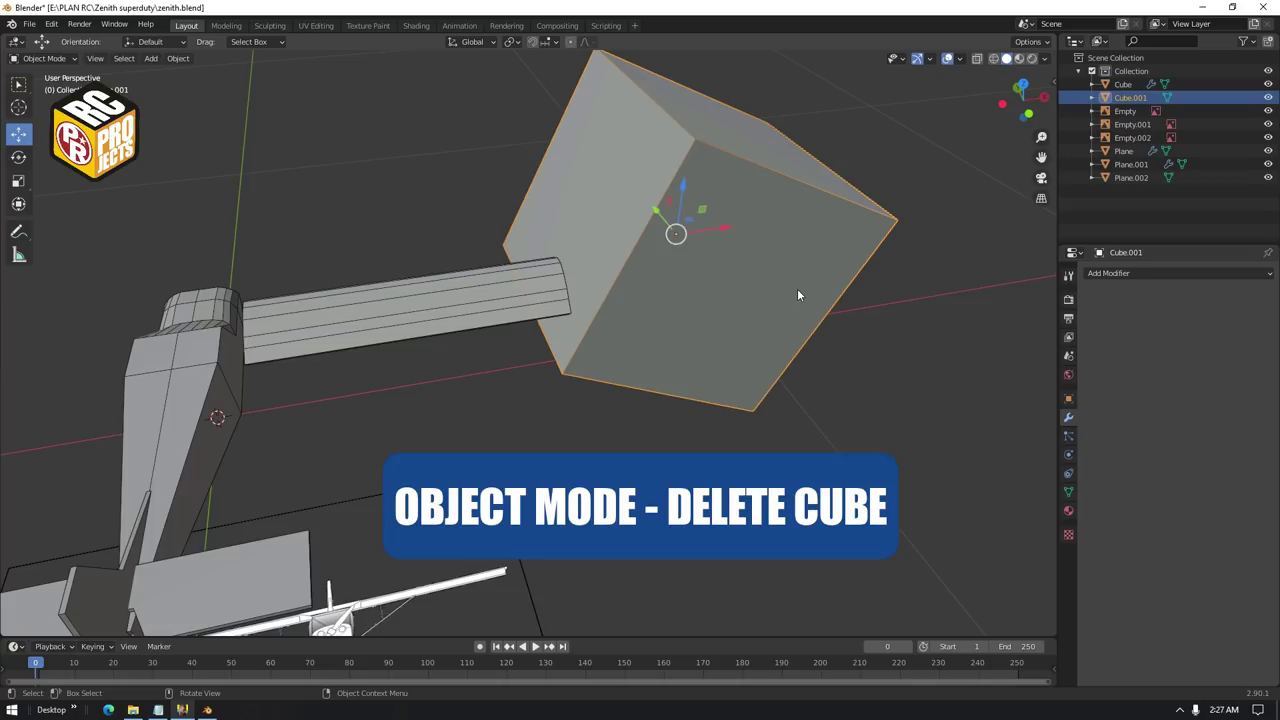
{"action": "key", "text": "Delete"}
Extrude the wing's root face inward along X until it meets the fuselage side
{"action": "middle_click_drag", "start_coordinate": [797, 294], "coordinate": [600, 292]}
{"action": "middle_click_drag", "start_coordinate": [589, 298], "coordinate": [482, 294]}
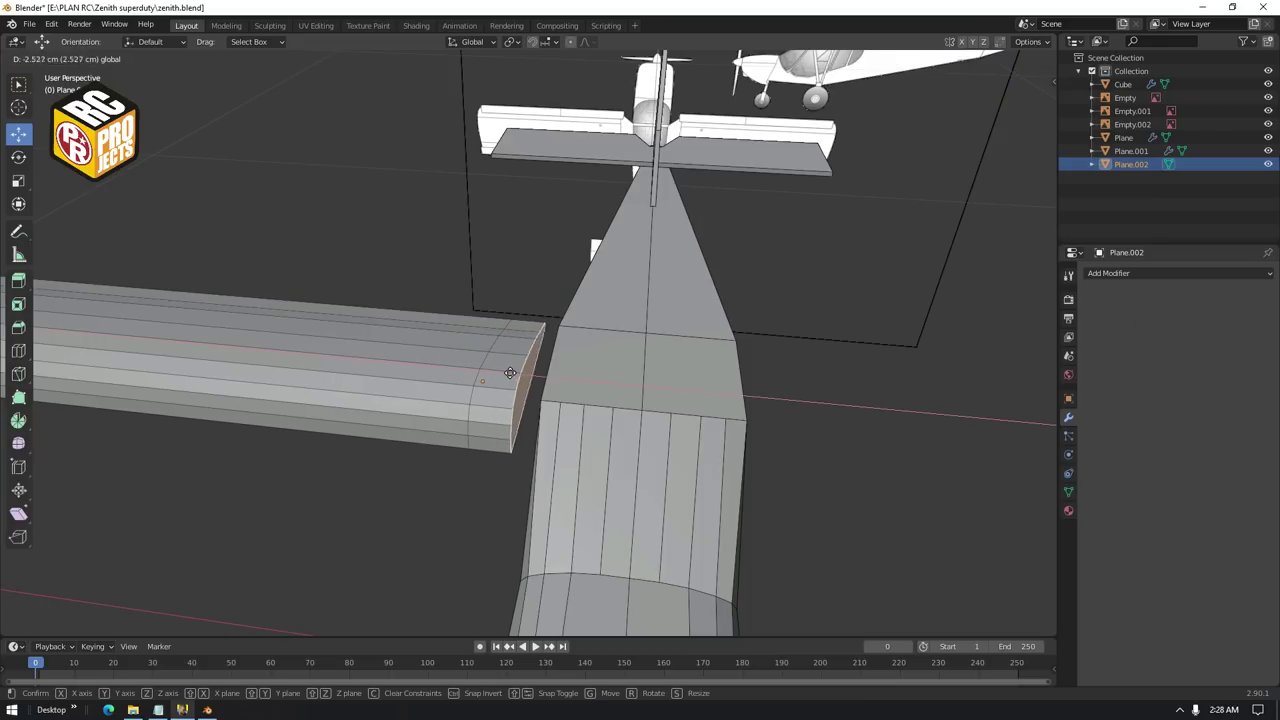
{"action": "left_click_drag", "start_coordinate": [510, 373], "coordinate": [525, 376]}
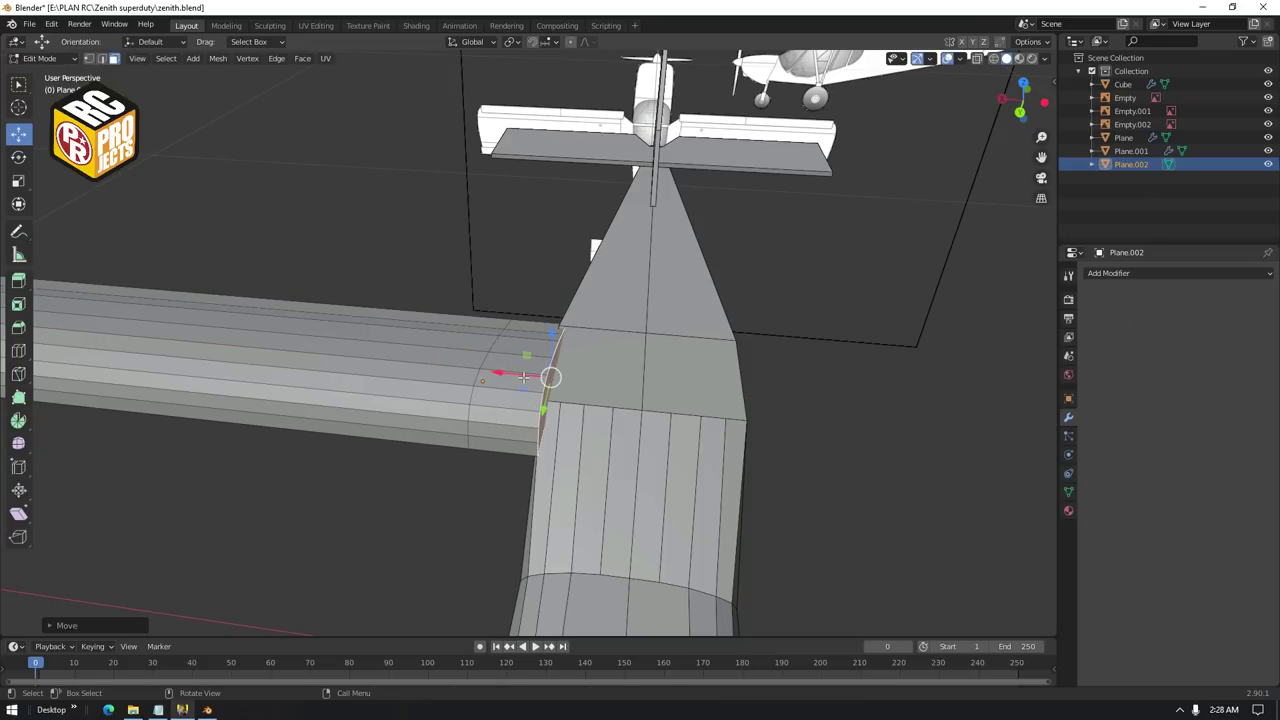
{"action": "key", "text": "KP_7"}
{"action": "left_click_drag", "start_coordinate": [567, 323], "coordinate": [586, 324]}
Scale the extruded root face down in height and along the Y axis to taper the wing toward the fuselage
{"action": "left_click", "coordinate": [552, 326]}
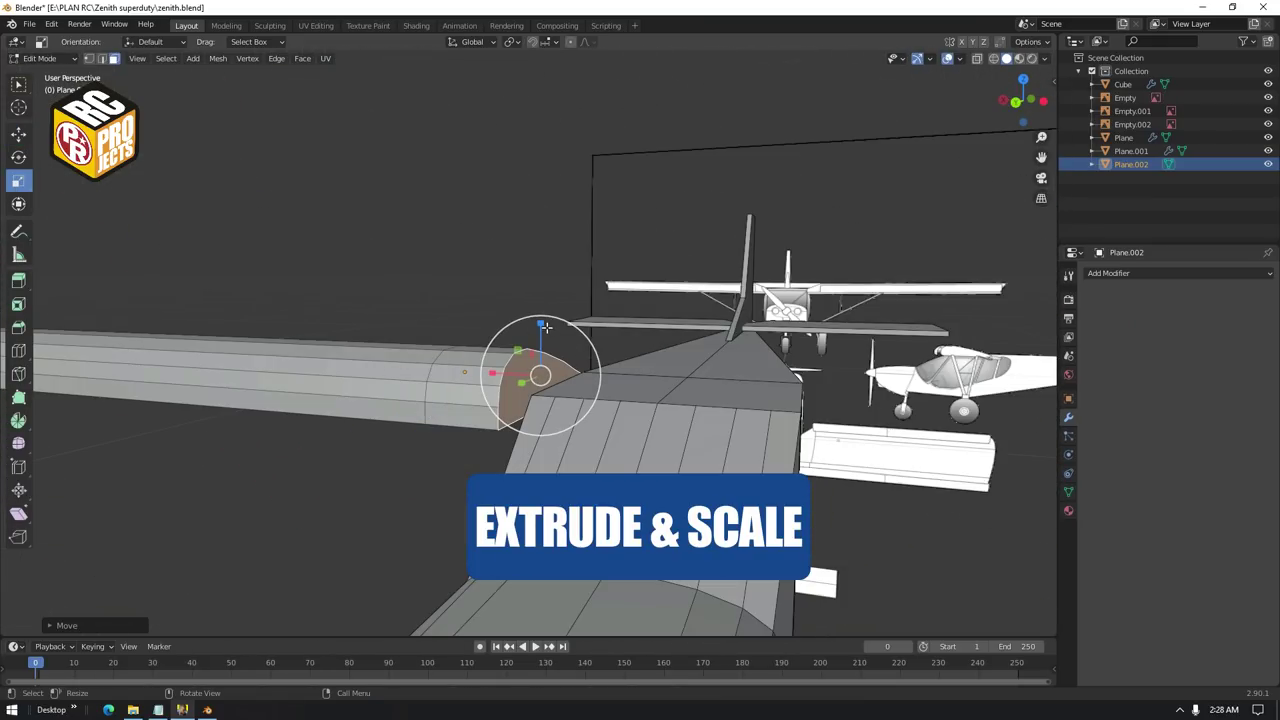
{"action": "left_click", "coordinate": [541, 348]}
{"action": "key", "text": "KP_7"}
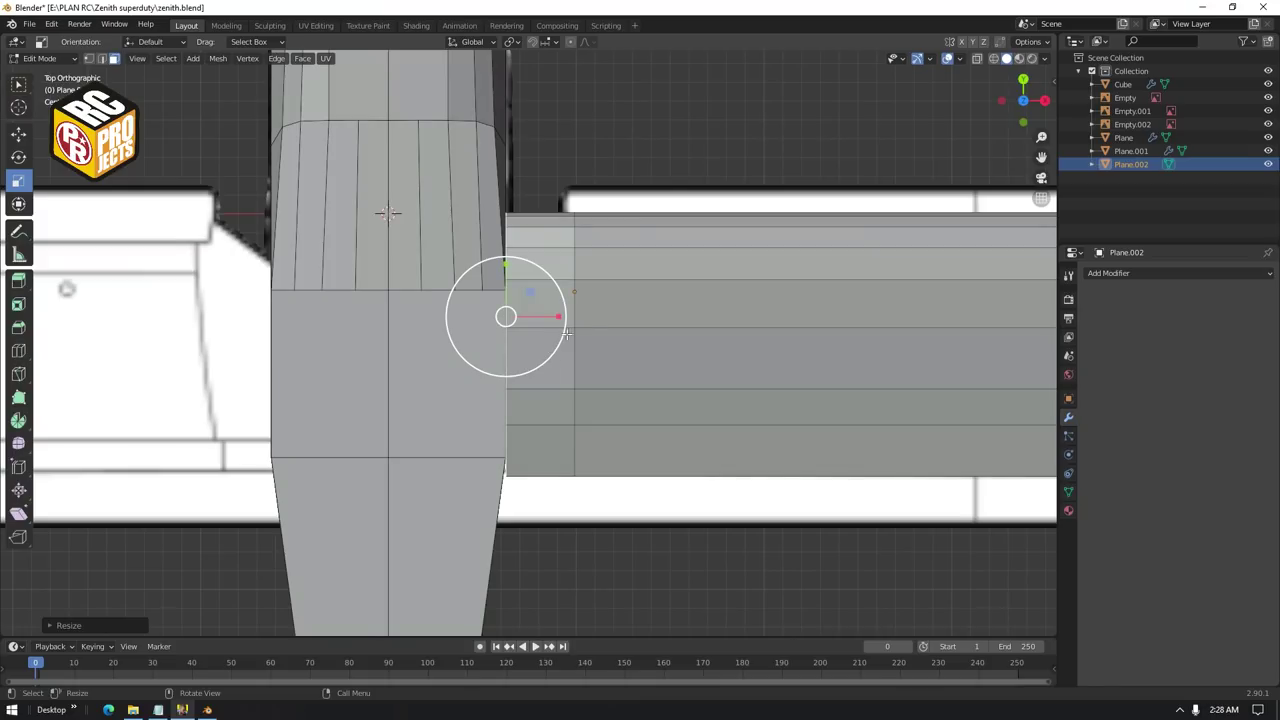
{"action": "left_click_drag", "start_coordinate": [507, 267], "coordinate": [511, 298]}
{"action": "key", "text": "shift+space"}
{"action": "key", "text": "g"}
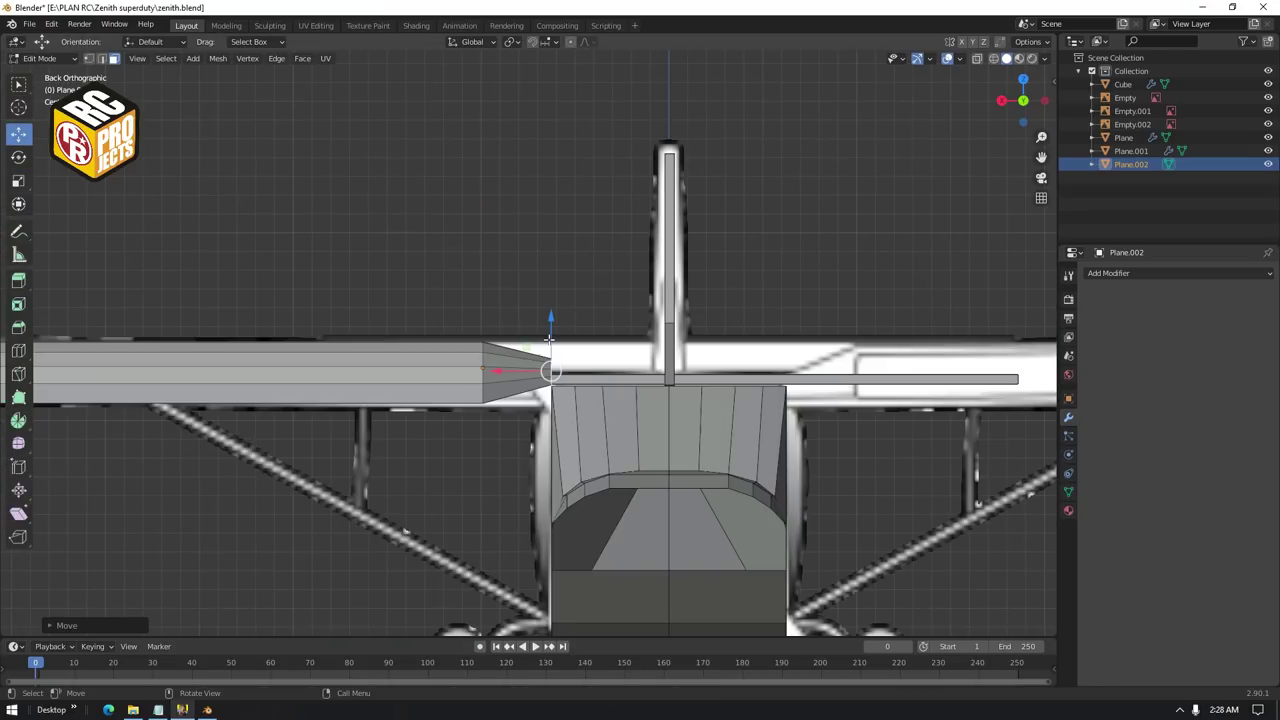
Lower the wing's root face about 1 cm along Z onto the fuselage top and add a Mirror modifier to the wing
{"action": "left_click_drag", "start_coordinate": [556, 330], "coordinate": [561, 347]}
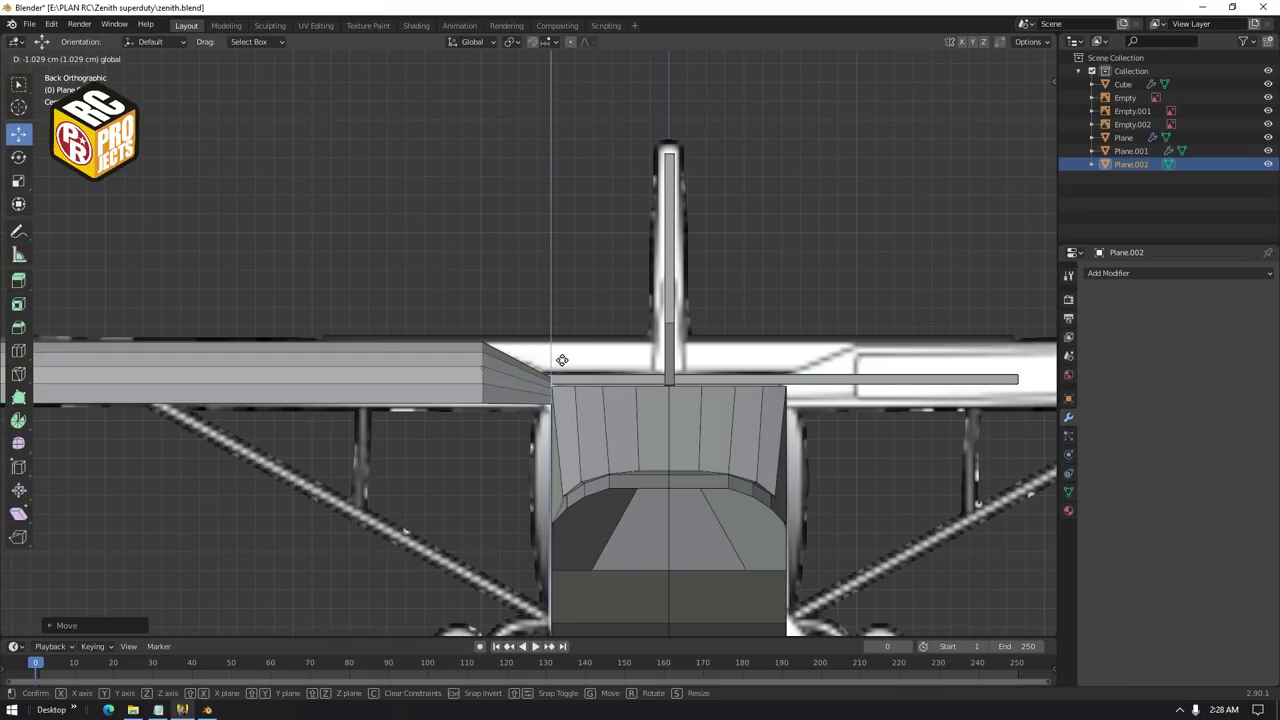
{"action": "left_click", "coordinate": [563, 359]}
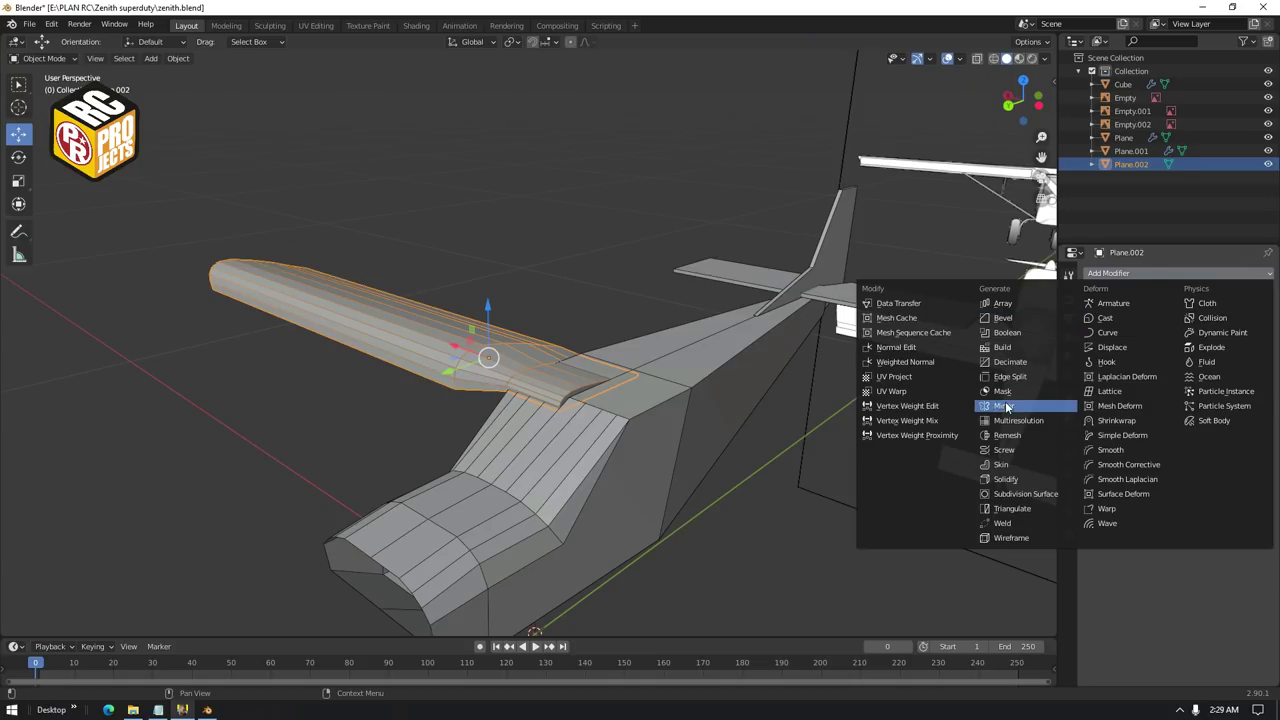
{"action": "left_click", "coordinate": [995, 408]}
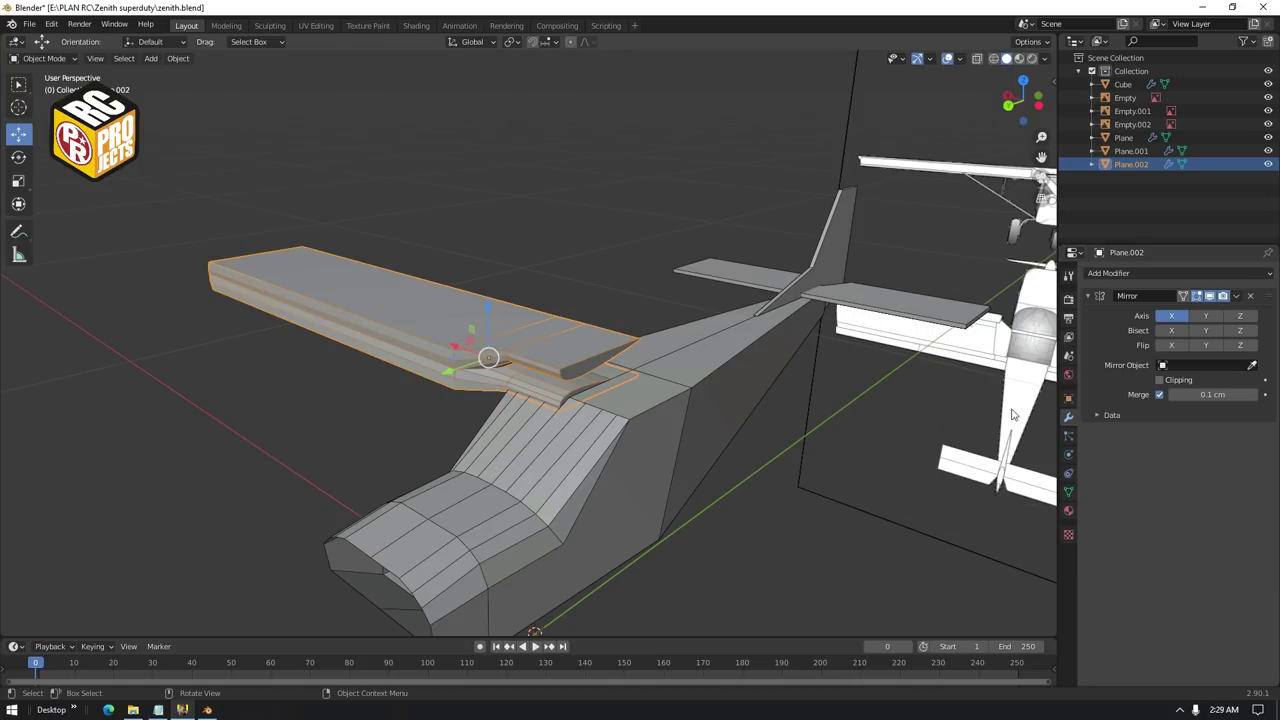
Try mirroring the wing across the Y axis and across the Z axis instead of X
{"action": "middle_click_drag", "start_coordinate": [600, 380], "coordinate": [537, 388]}
{"action": "left_click", "coordinate": [1170, 318]}
{"action": "left_click", "coordinate": [1215, 321]}
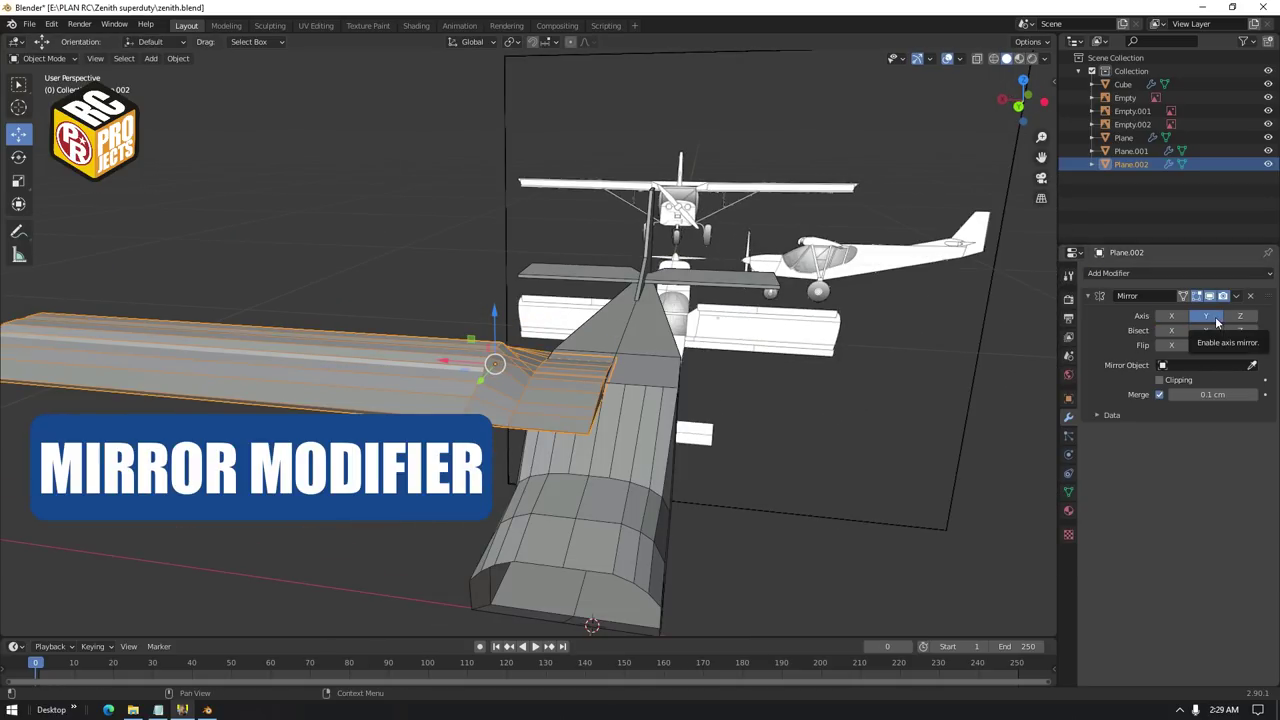
{"action": "left_click", "coordinate": [1215, 321]}
{"action": "left_click", "coordinate": [1240, 316]}
{"action": "middle_click_drag", "start_coordinate": [700, 420], "coordinate": [670, 386]}
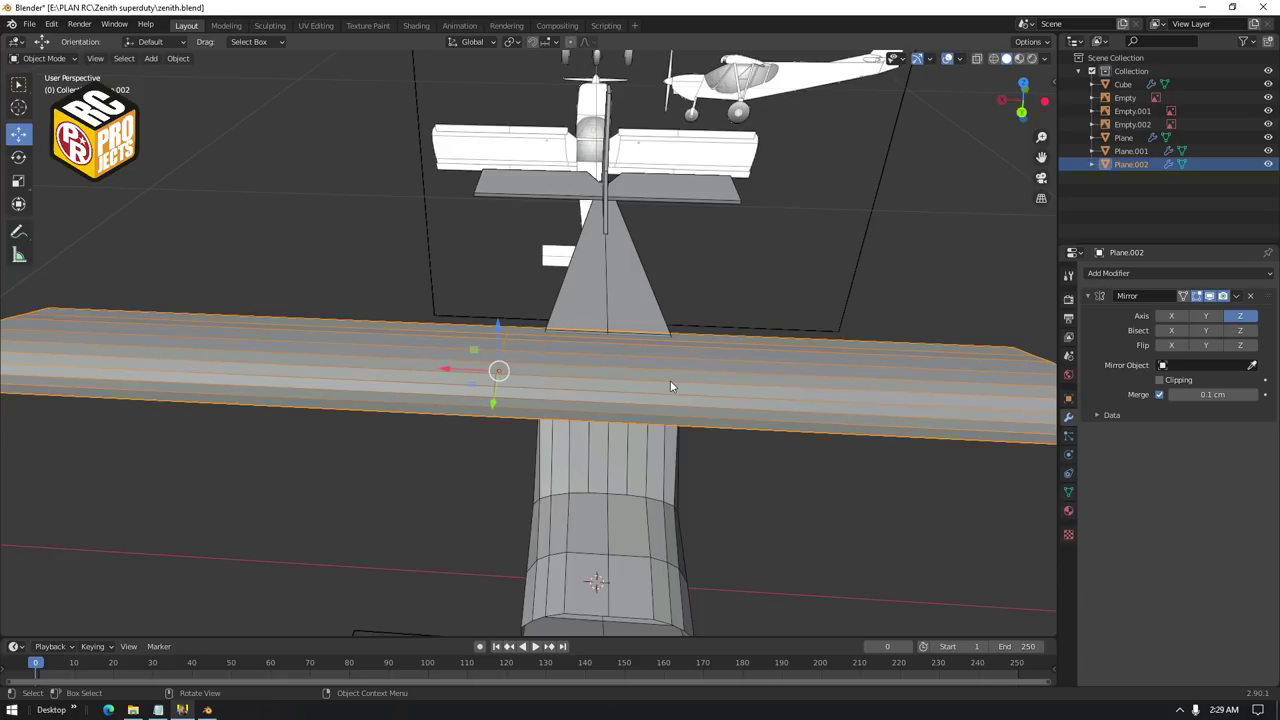
Use the fuselage (Cube) as the wing's mirror object and mirror the wing across the X axis only
{"action": "left_click", "coordinate": [633, 295]}
{"action": "middle_click_drag", "start_coordinate": [588, 367], "coordinate": [545, 397]}
{"action": "left_click", "coordinate": [1240, 317]}
{"action": "left_click", "coordinate": [1208, 319]}
{"action": "left_click", "coordinate": [1207, 319]}
{"action": "left_click", "coordinate": [1190, 322]}
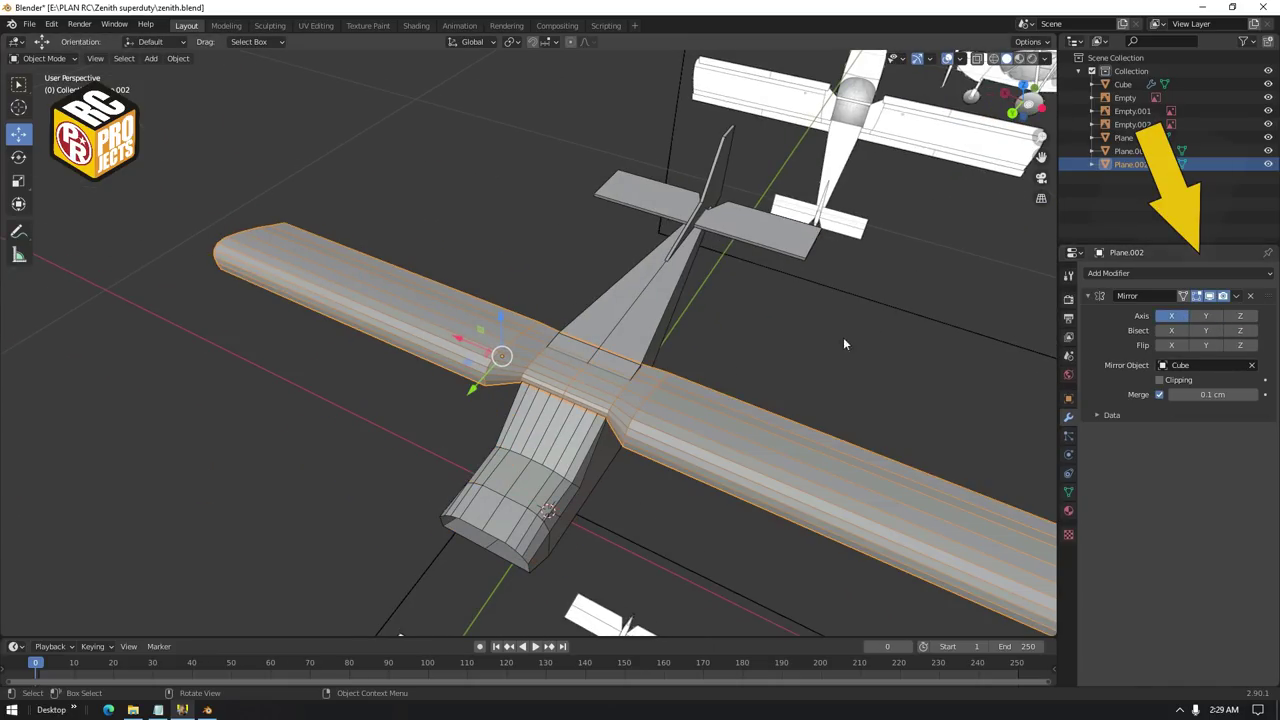
{"action": "middle_click_drag", "start_coordinate": [843, 337], "coordinate": [662, 330]}
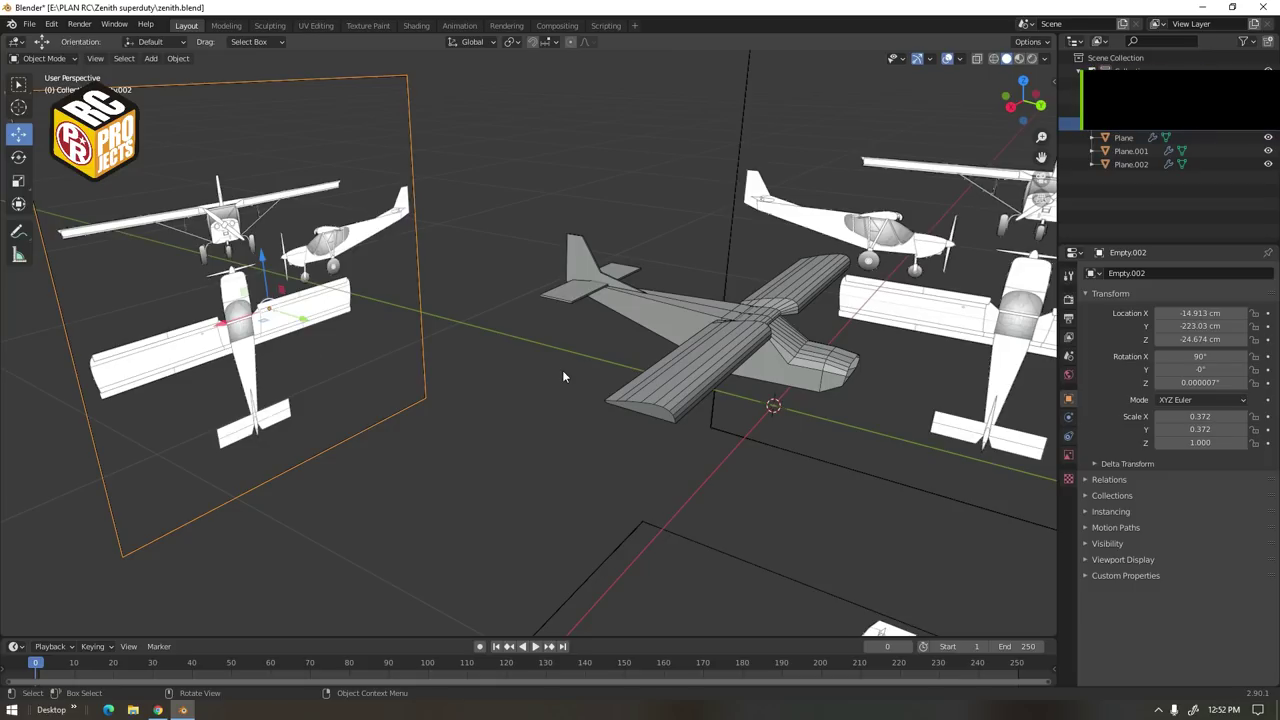
Hide the three blueprint reference images Empty.002, Empty and Empty.001
{"action": "middle_click_drag", "start_coordinate": [563, 376], "coordinate": [486, 383]}
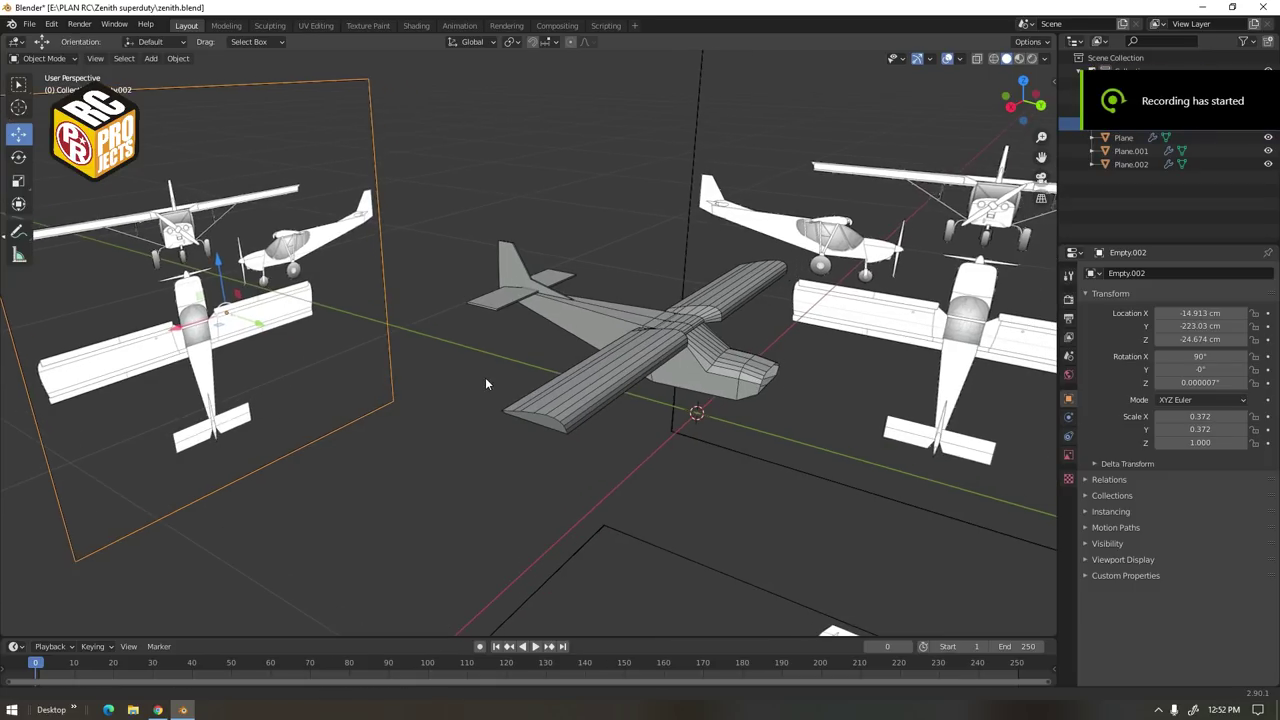
{"action": "left_click", "coordinate": [455, 428]}
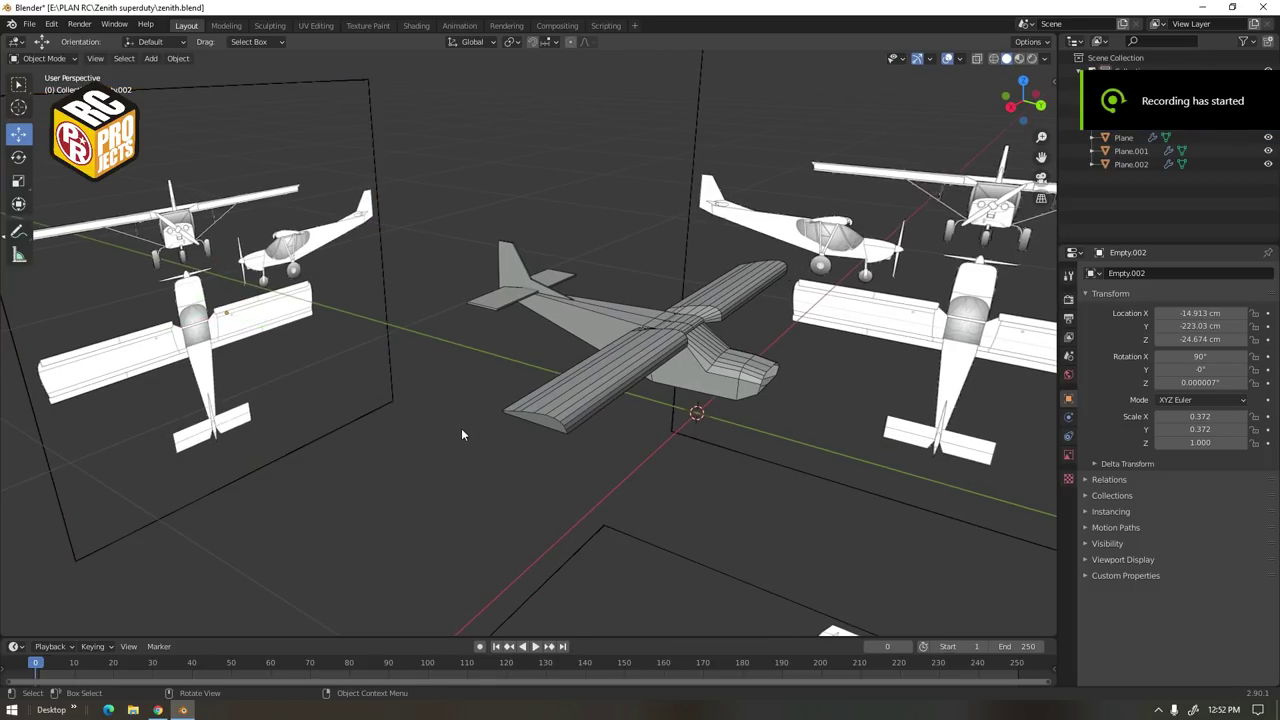
{"action": "left_click", "coordinate": [265, 332]}
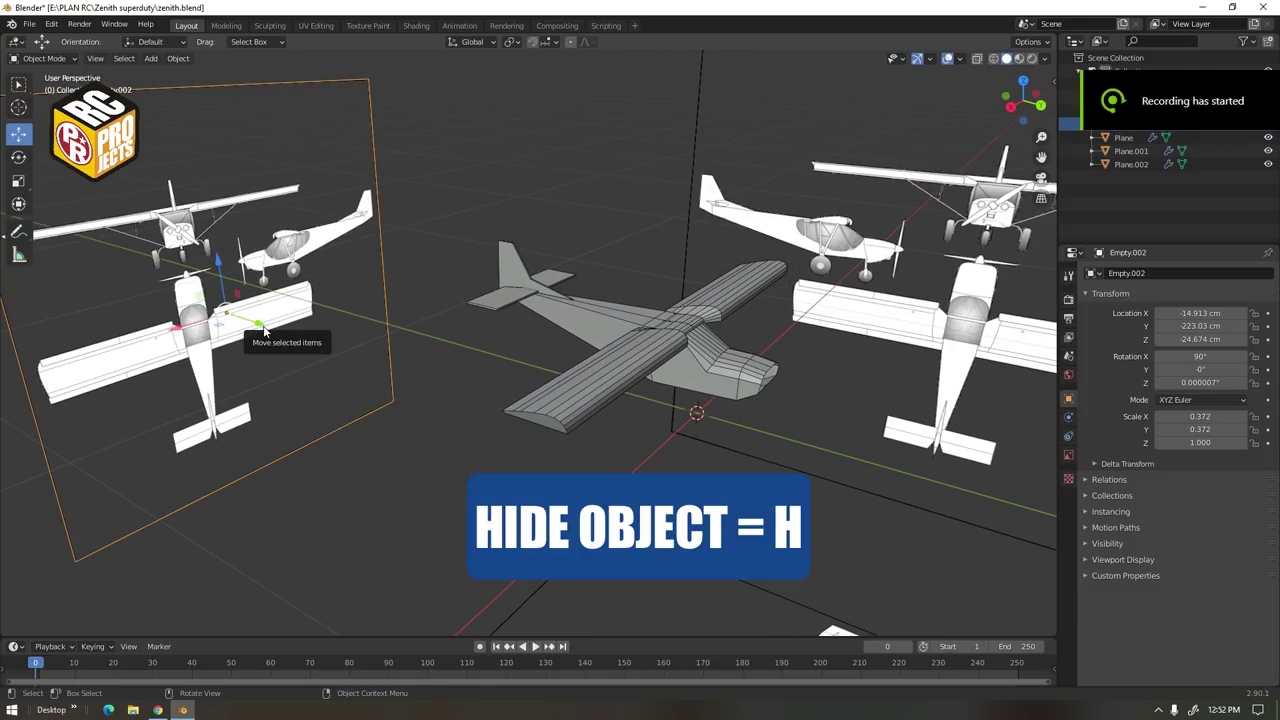
{"action": "key", "text": "h"}
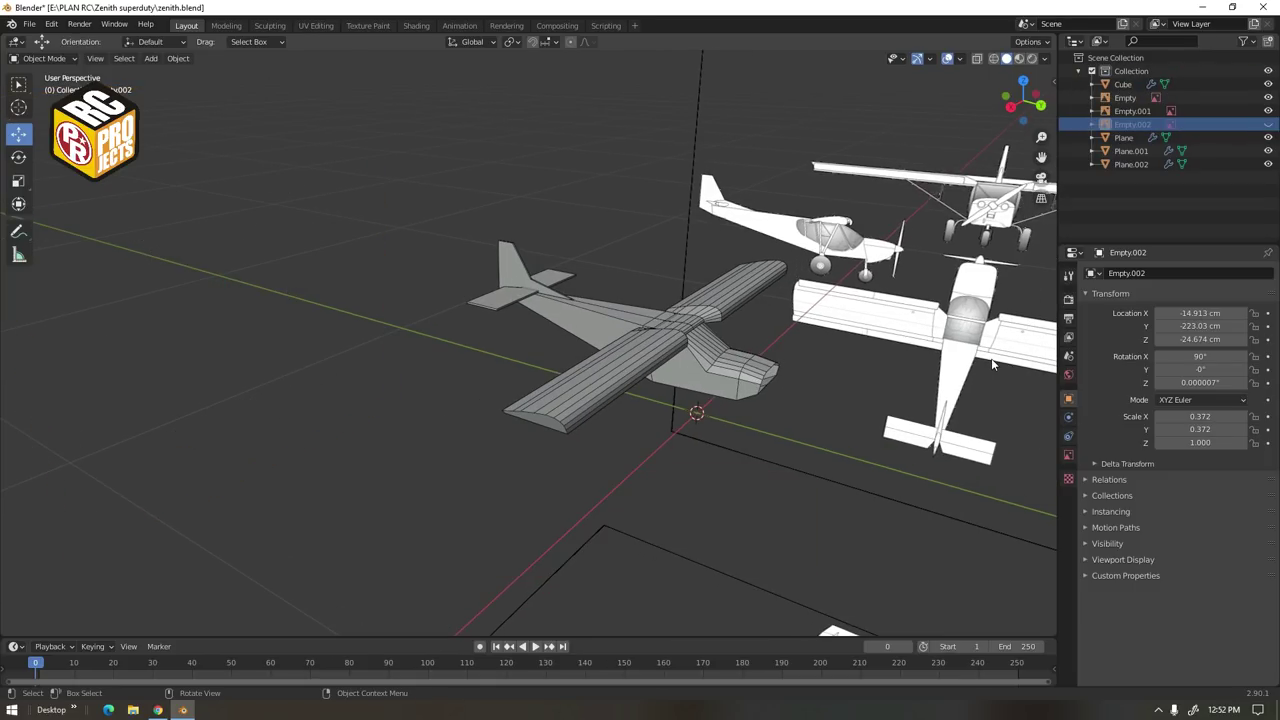
{"action": "left_click", "coordinate": [991, 358]}
{"action": "key", "text": "h"}
{"action": "middle_click_drag", "start_coordinate": [698, 576], "coordinate": [964, 581]}
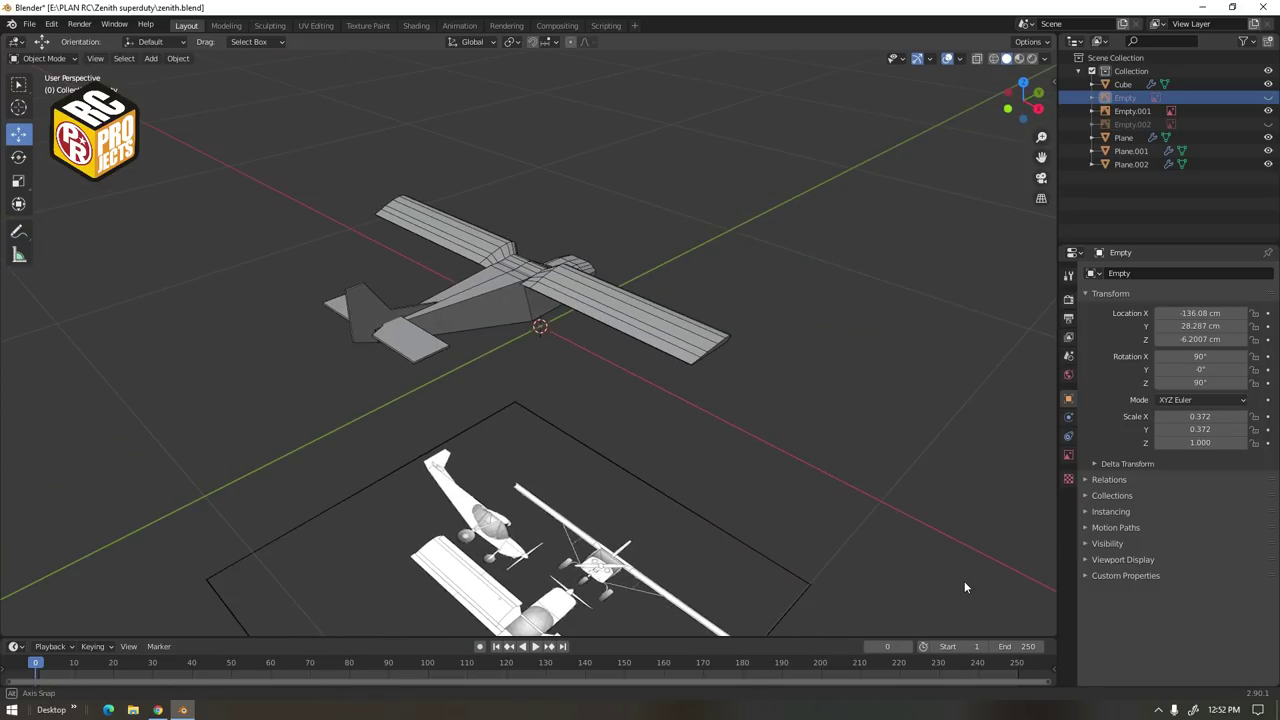
{"action": "left_click", "coordinate": [598, 484]}
{"action": "key", "text": "h"}
{"action": "middle_click_drag", "start_coordinate": [598, 484], "coordinate": [563, 373]}
{"action": "scroll", "coordinate": [563, 373], "scroll_direction": "up", "scroll_amount": 2}
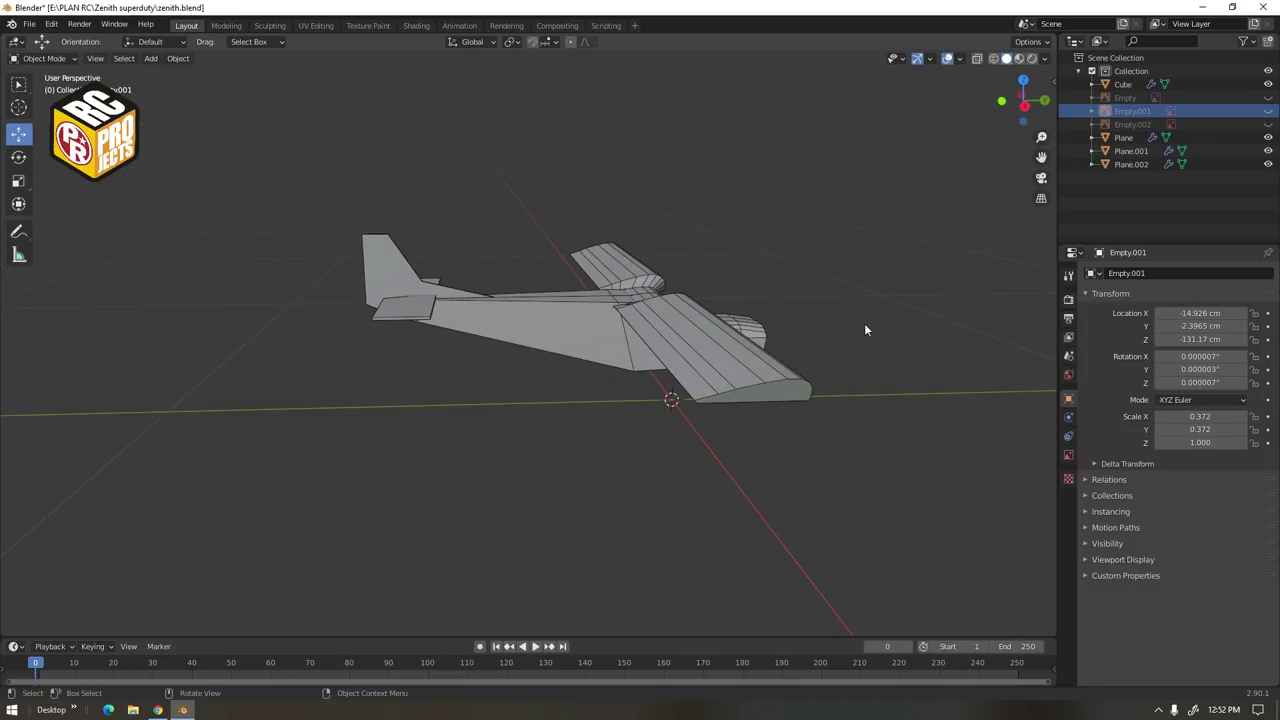
View the airplane model from several angles and unhide the blueprint reference images
{"action": "middle_click_drag", "start_coordinate": [864, 323], "coordinate": [741, 298]}
{"action": "scroll", "coordinate": [874, 318], "scroll_direction": "down", "scroll_amount": 1}
{"action": "middle_click_drag", "start_coordinate": [874, 318], "coordinate": [674, 352]}
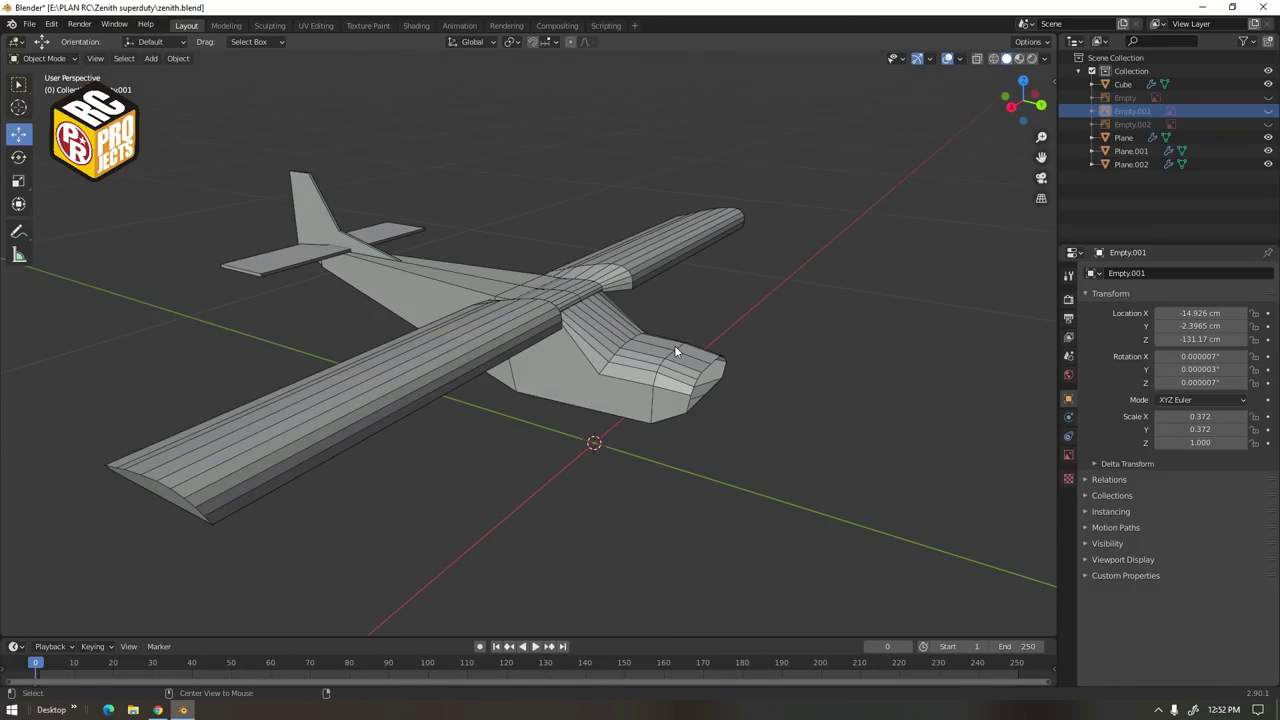
{"action": "key", "text": "alt+h"}
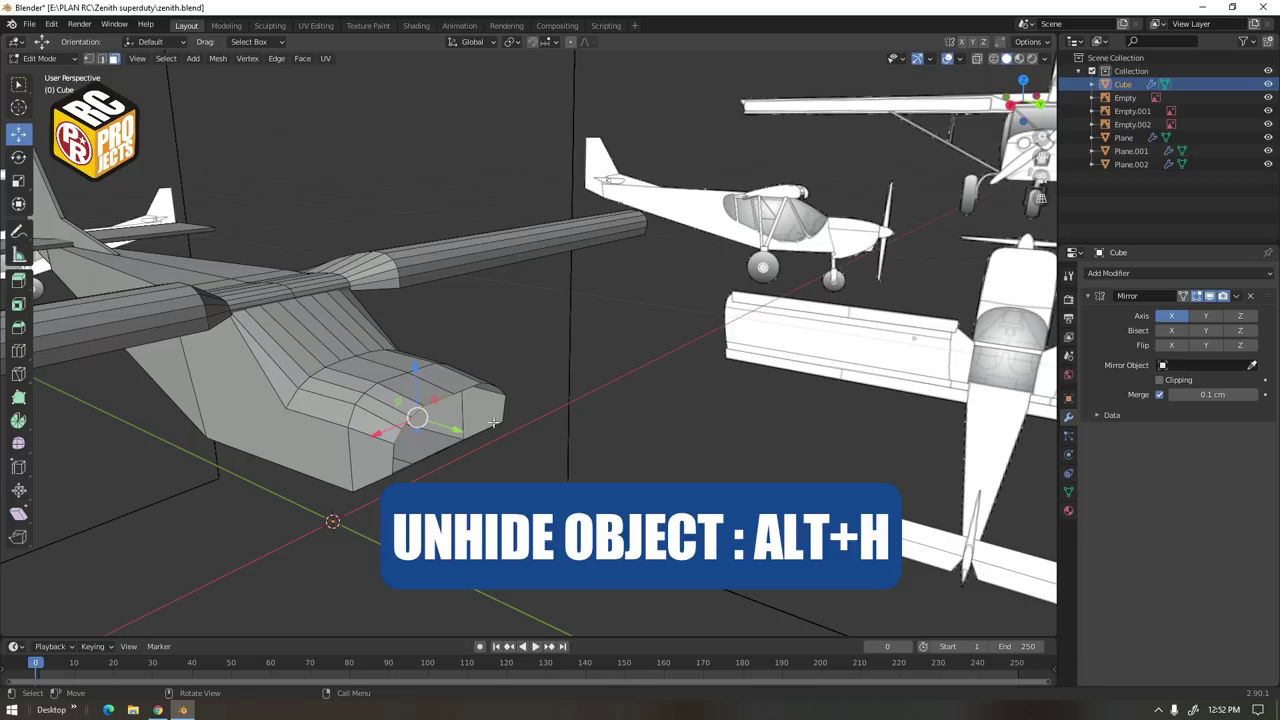
In the right side view with X-ray on, move the fuselage nose's front vertices back along Y into an even front edge
{"action": "key", "text": "KP_3"}
{"action": "middle_click_drag", "start_coordinate": [582, 410], "coordinate": [477, 447], "text": "shift"}
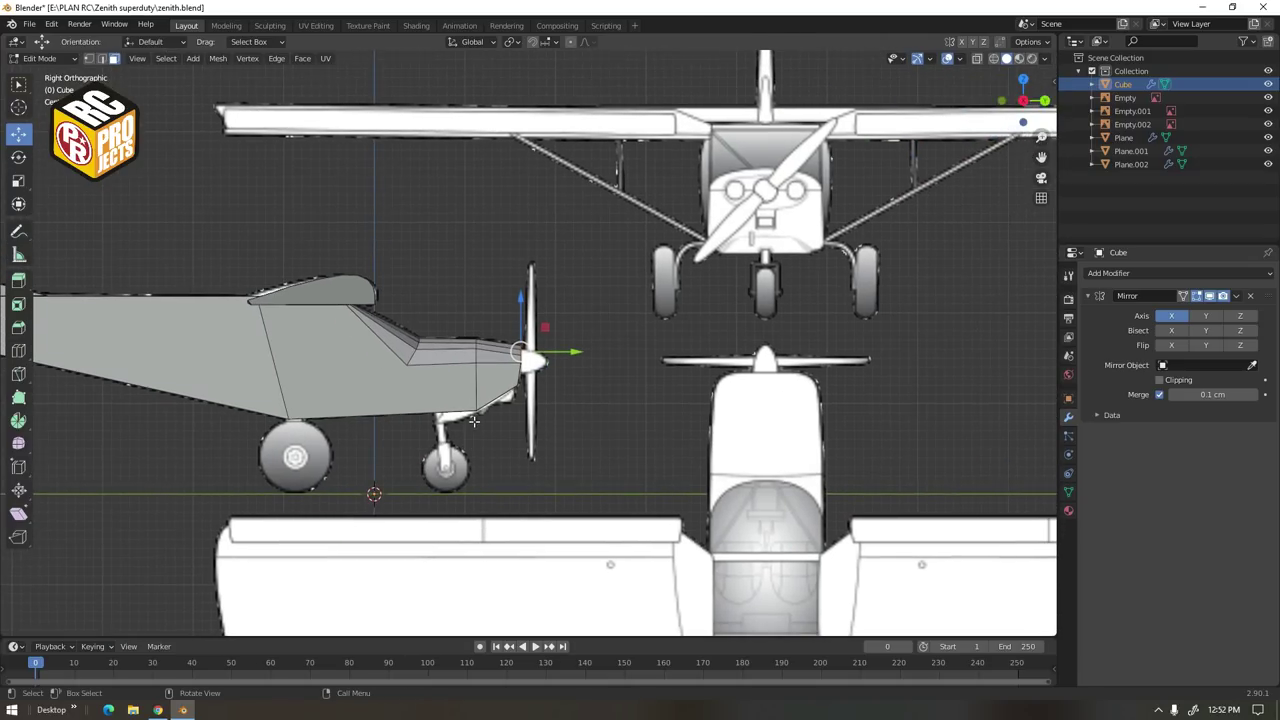
{"action": "scroll", "coordinate": [462, 445], "scroll_direction": "up", "scroll_amount": 5}
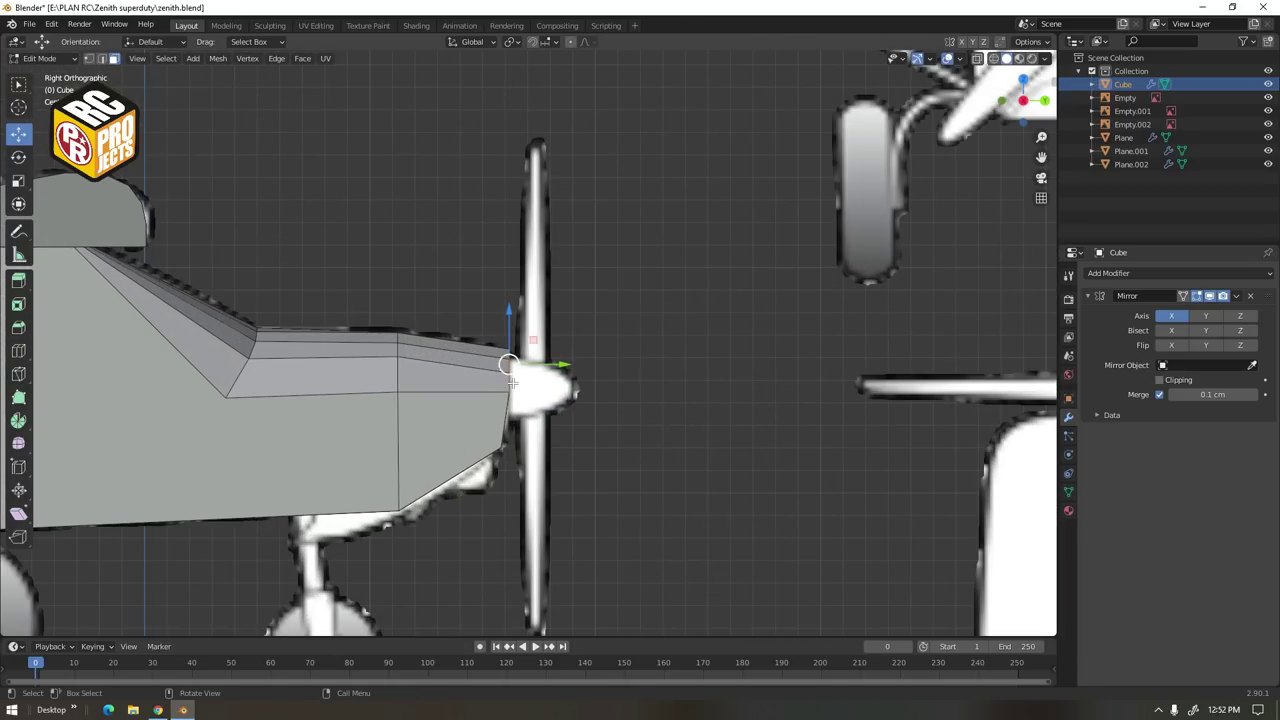
{"action": "key", "text": "alt+z"}
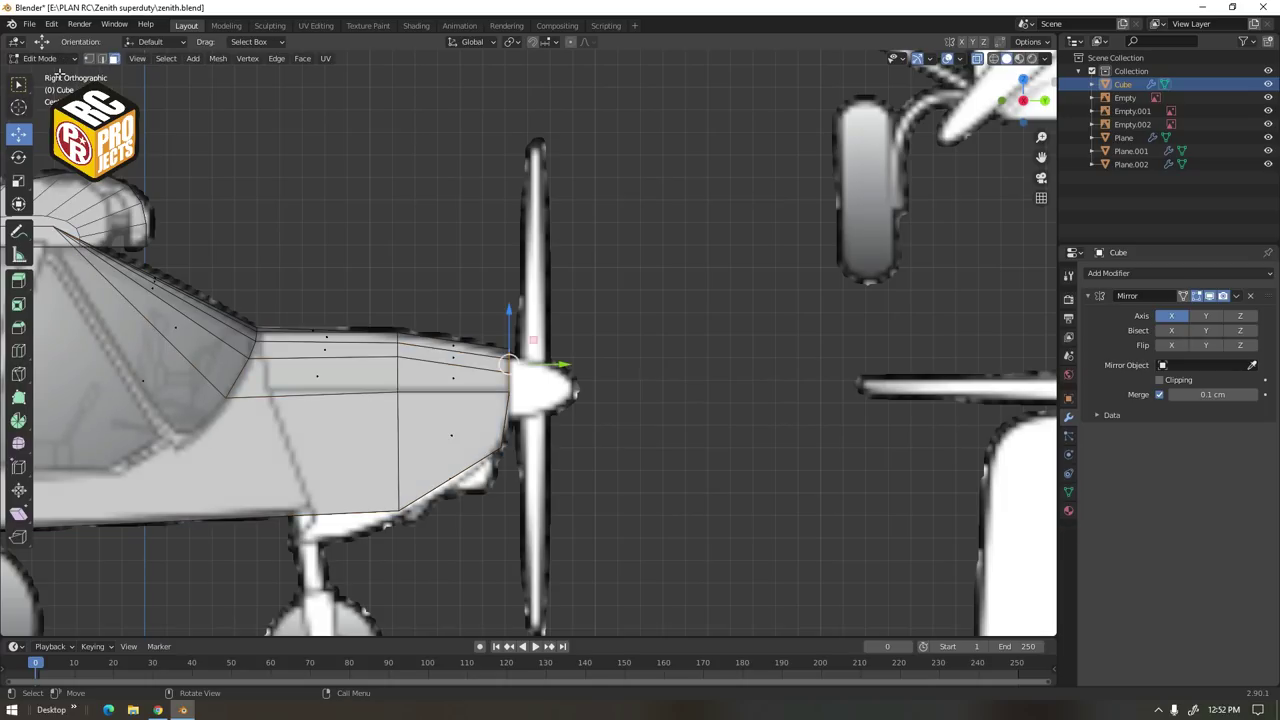
{"action": "left_click_drag", "start_coordinate": [585, 287], "coordinate": [468, 522]}
{"action": "key", "text": "g"}
{"action": "key", "text": "y"}
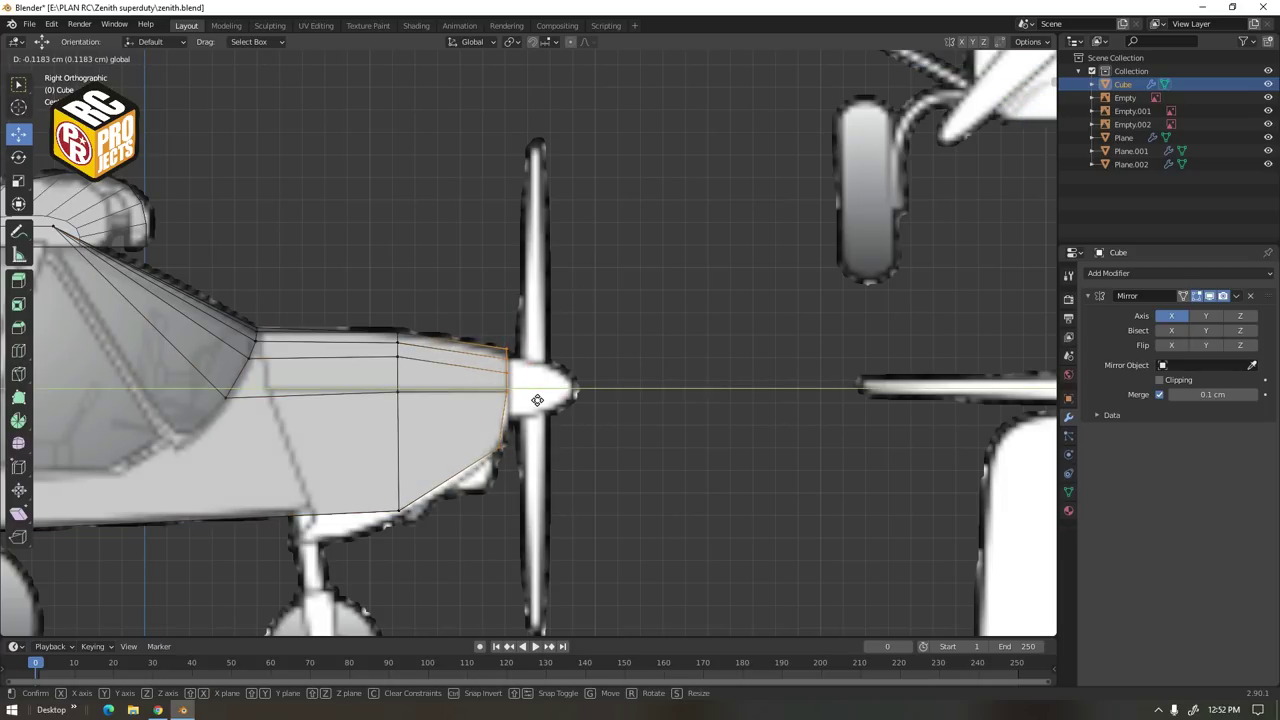
{"action": "scroll", "coordinate": [522, 399], "scroll_direction": "up", "scroll_amount": 2}
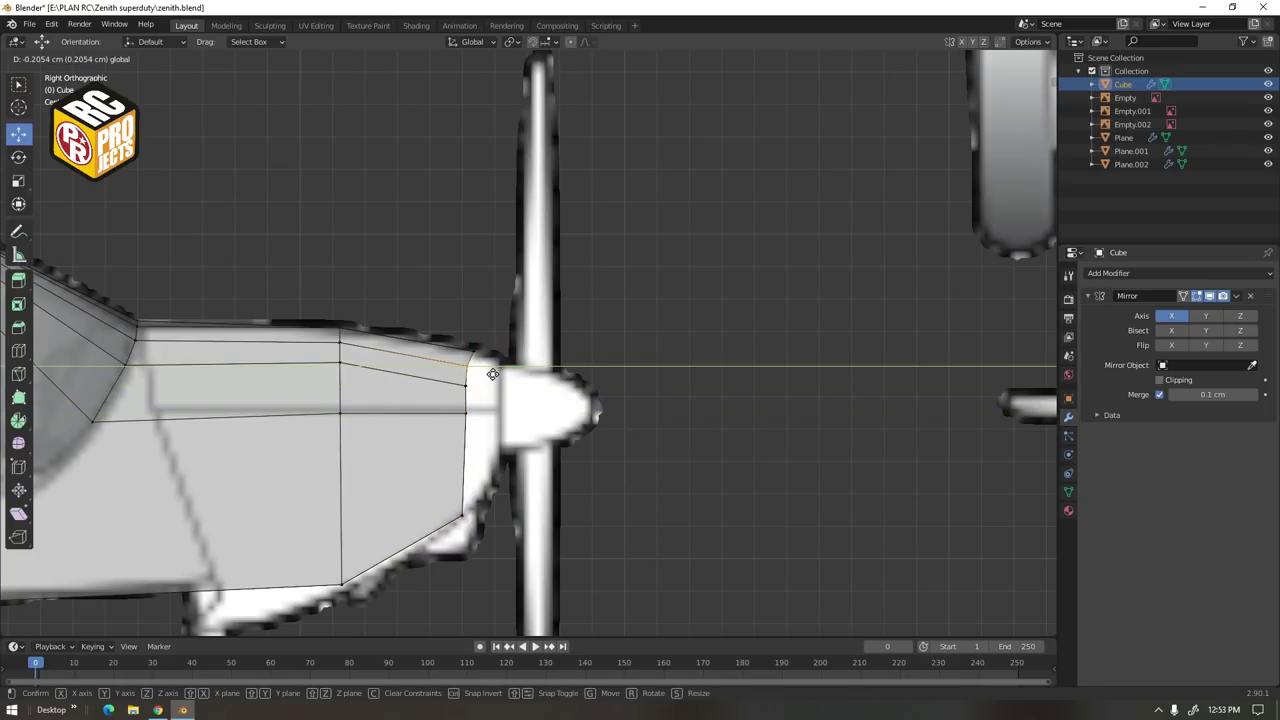
{"action": "left_click", "coordinate": [493, 374]}
Extrude the nose's front edge forward along Y toward the propeller spinner
{"action": "middle_click_drag", "start_coordinate": [478, 352], "coordinate": [470, 420]}
{"action": "key", "text": "e"}
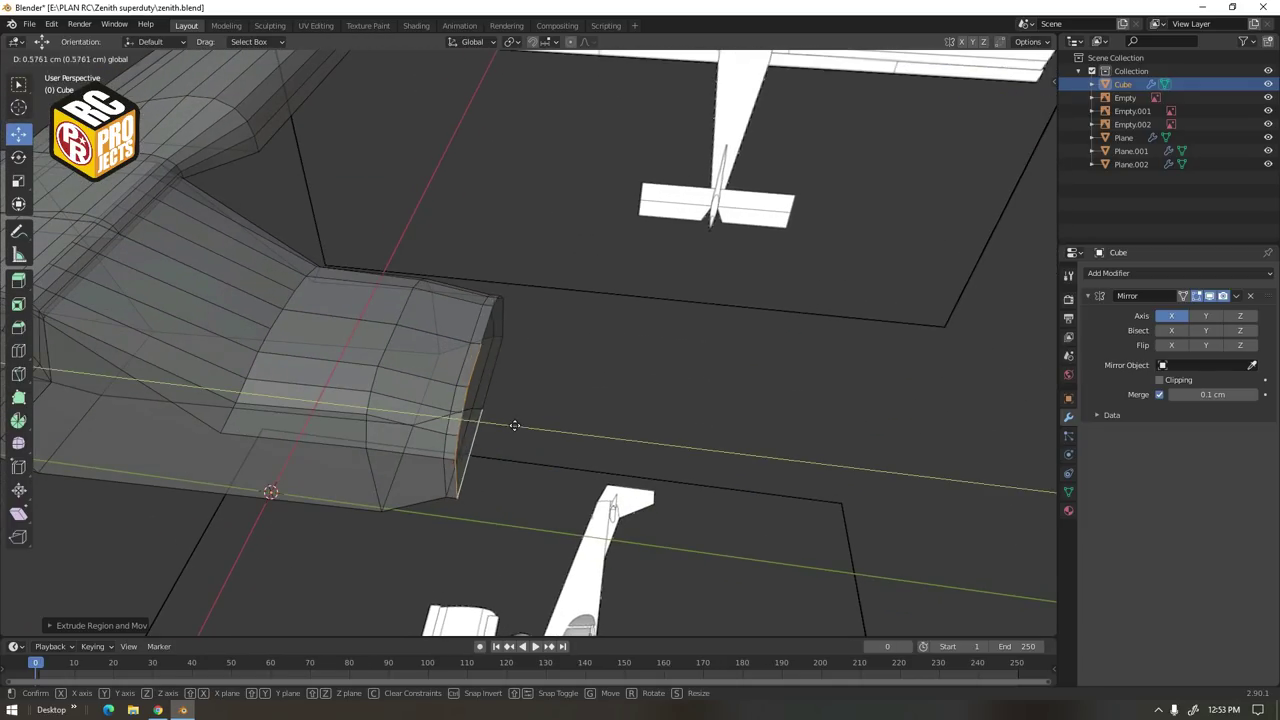
{"action": "left_click", "coordinate": [514, 425]}
In the top view, move the nose's front vertex rows inward along X to follow the blueprint outline
{"action": "key", "text": "KP_7"}
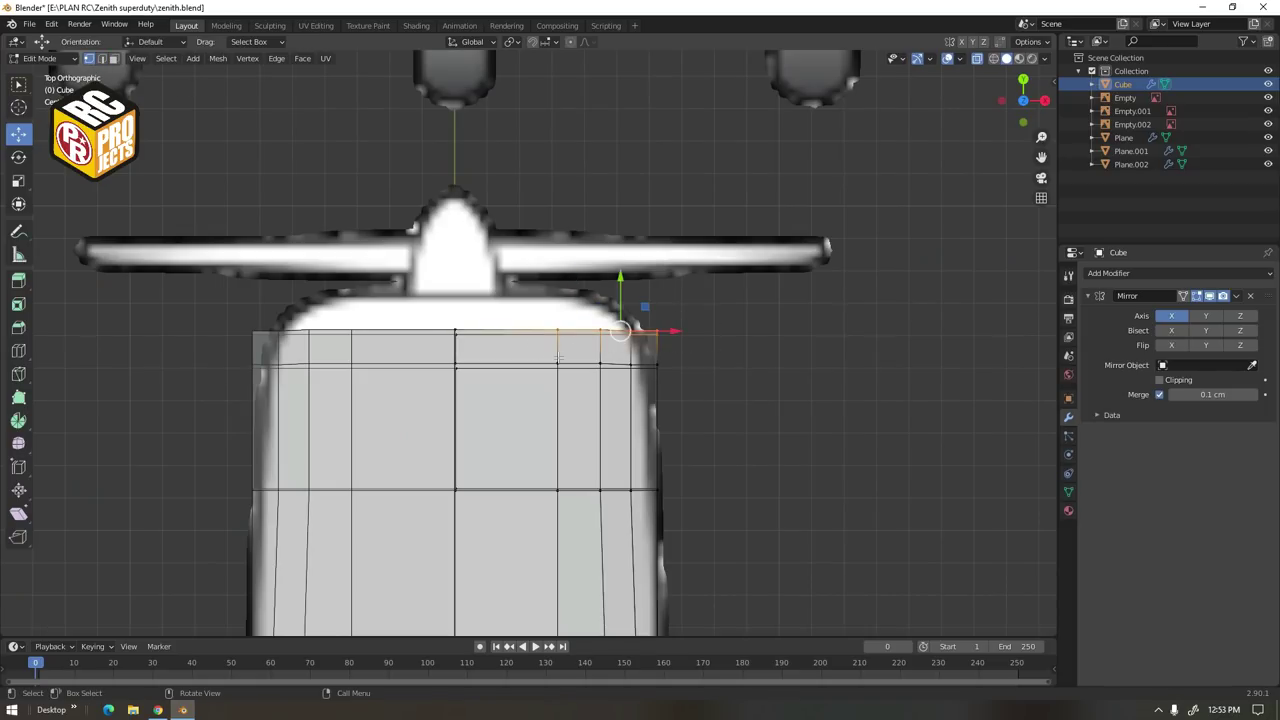
{"action": "key", "text": "g"}
{"action": "key", "text": "x"}
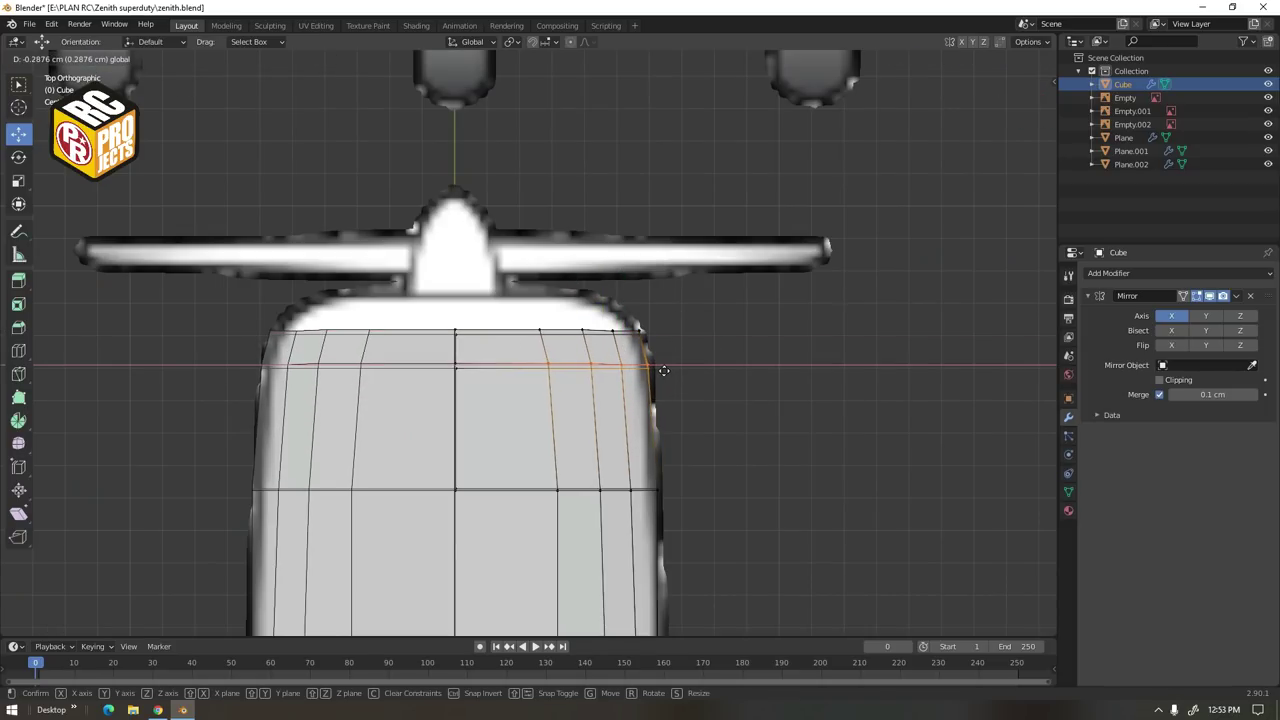
{"action": "left_click", "coordinate": [663, 369]}
Shift individual vertices of the nose's second row inward along X to even out the taper in top view
{"action": "scroll", "coordinate": [640, 374], "scroll_direction": "down", "scroll_amount": 3}
{"action": "middle_click_drag", "start_coordinate": [634, 374], "coordinate": [635, 423], "text": "shift"}
{"action": "scroll", "coordinate": [640, 421], "scroll_direction": "up", "scroll_amount": 3}
{"action": "left_click_drag", "start_coordinate": [679, 405], "coordinate": [653, 423]}
{"action": "left_click_drag", "start_coordinate": [584, 442], "coordinate": [536, 462]}
{"action": "left_click_drag", "start_coordinate": [587, 454], "coordinate": [580, 454]}
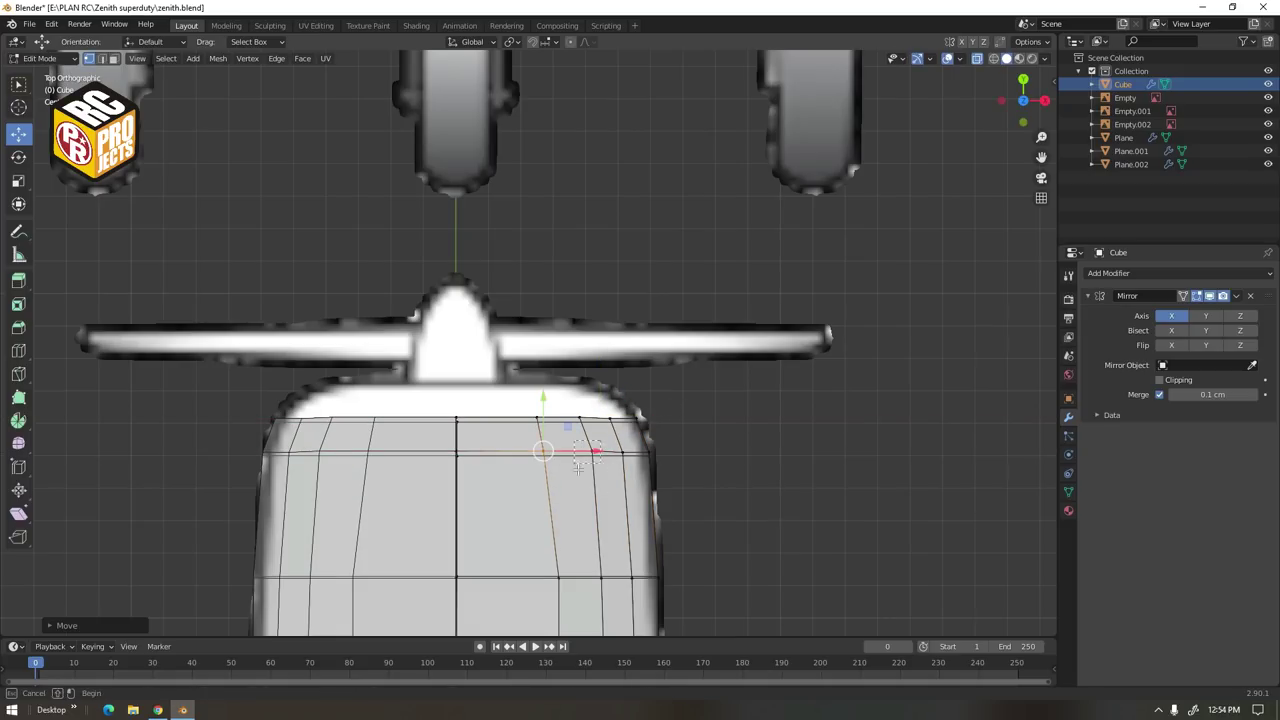
In the right side view, lower the nose's upper front vertices and raise its bottom front vertices to match the blueprint profile
{"action": "left_click_drag", "start_coordinate": [535, 182], "coordinate": [481, 253]}
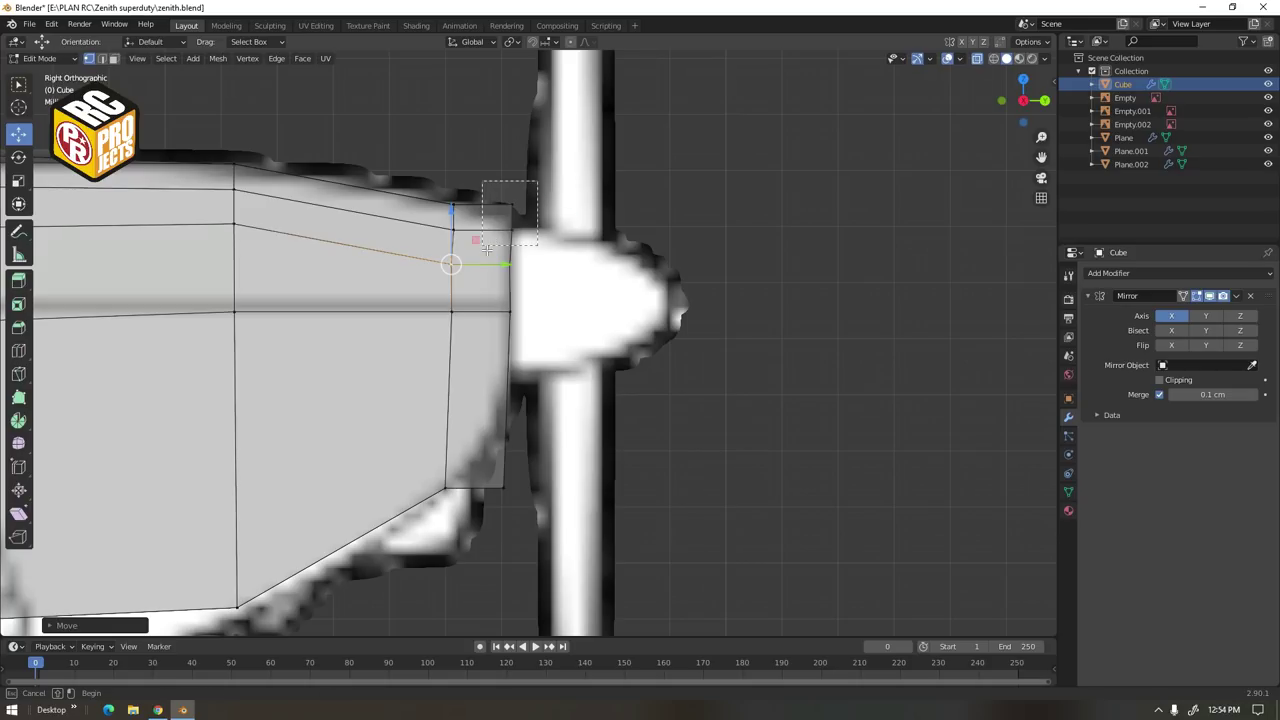
{"action": "left_click_drag", "start_coordinate": [514, 190], "coordinate": [517, 254]}
{"action": "left_click_drag", "start_coordinate": [541, 462], "coordinate": [482, 510]}
{"action": "left_click_drag", "start_coordinate": [509, 450], "coordinate": [516, 377]}
{"action": "left_click", "coordinate": [562, 453]}
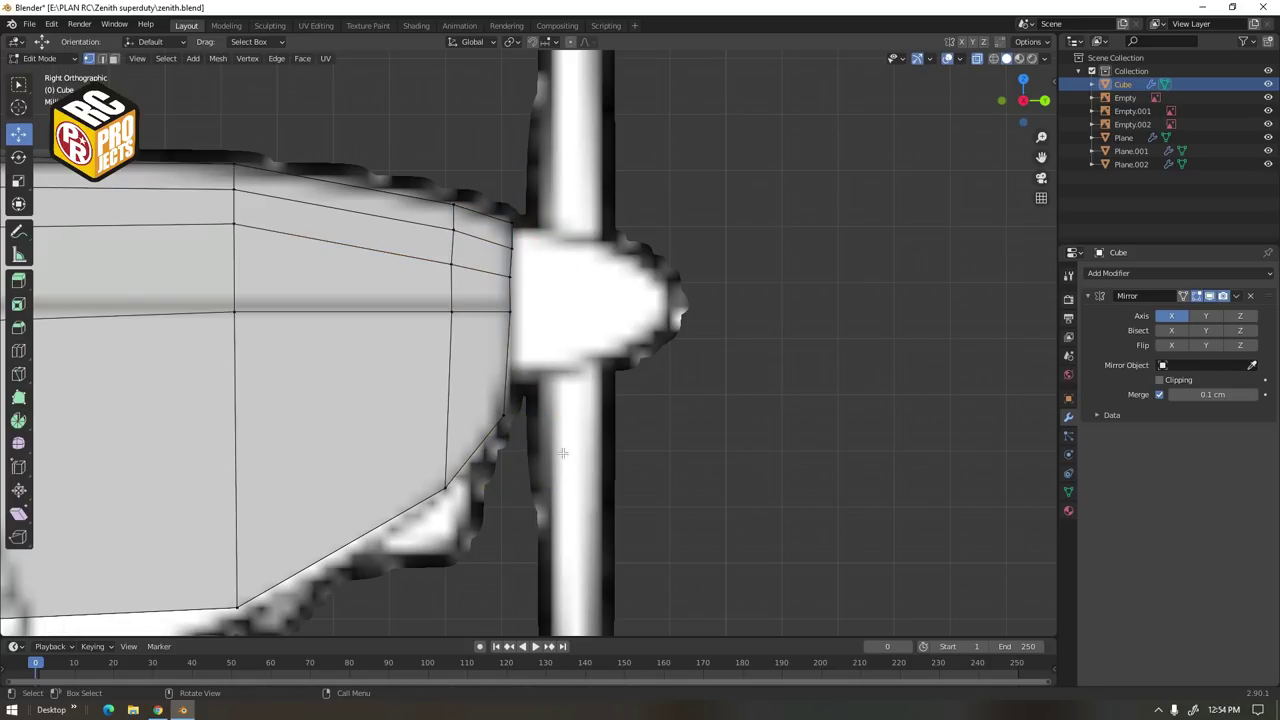
Cut a new edge line around the nose with the Knife, between its front edge and the row behind it
{"action": "scroll", "coordinate": [562, 453], "scroll_direction": "down", "scroll_amount": 3}
{"action": "key", "text": "k"}
{"action": "key", "text": "Return"}
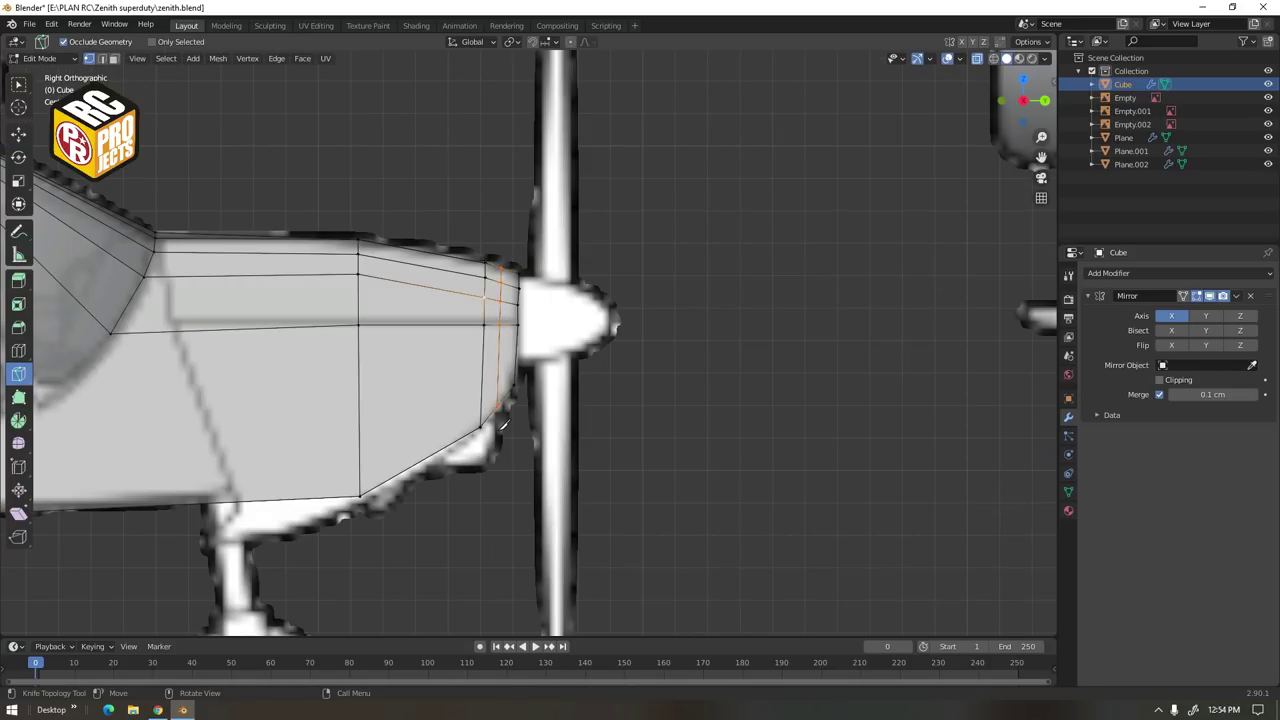
{"action": "middle_click_drag", "start_coordinate": [503, 425], "coordinate": [436, 404]}
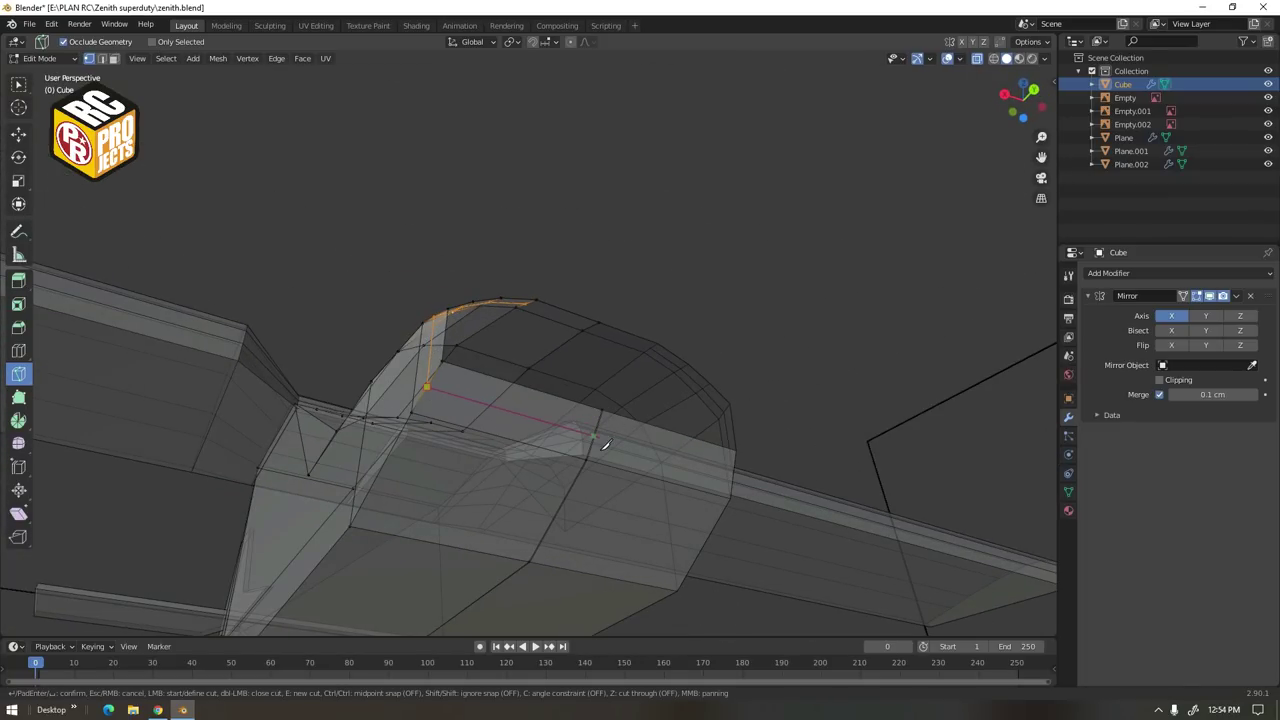
{"action": "middle_click_drag", "start_coordinate": [603, 445], "coordinate": [622, 265]}
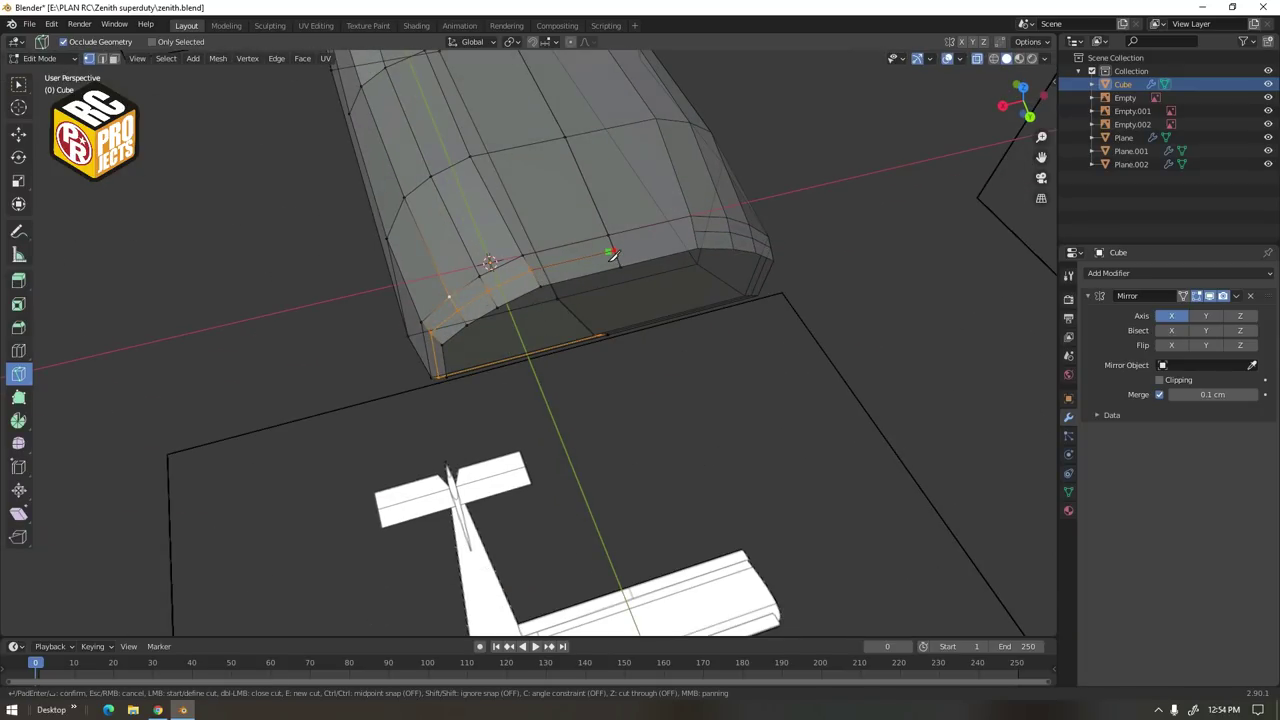
{"action": "key", "text": "Return"}
In the right side view, raise the upper vertices around the nose's new cut to match the blueprint's top contour
{"action": "left_click", "coordinate": [19, 134]}
{"action": "mouse_move", "coordinate": [740, 300]}
{"action": "middle_mouse_down"}
{"action": "mouse_move", "coordinate": [757, 274]}
{"action": "mouse_move", "coordinate": [731, 282]}
{"action": "middle_mouse_up"}
{"action": "key", "text": "KP_3"}
{"action": "scroll", "coordinate": [731, 280], "scroll_direction": "up", "scroll_amount": 3}
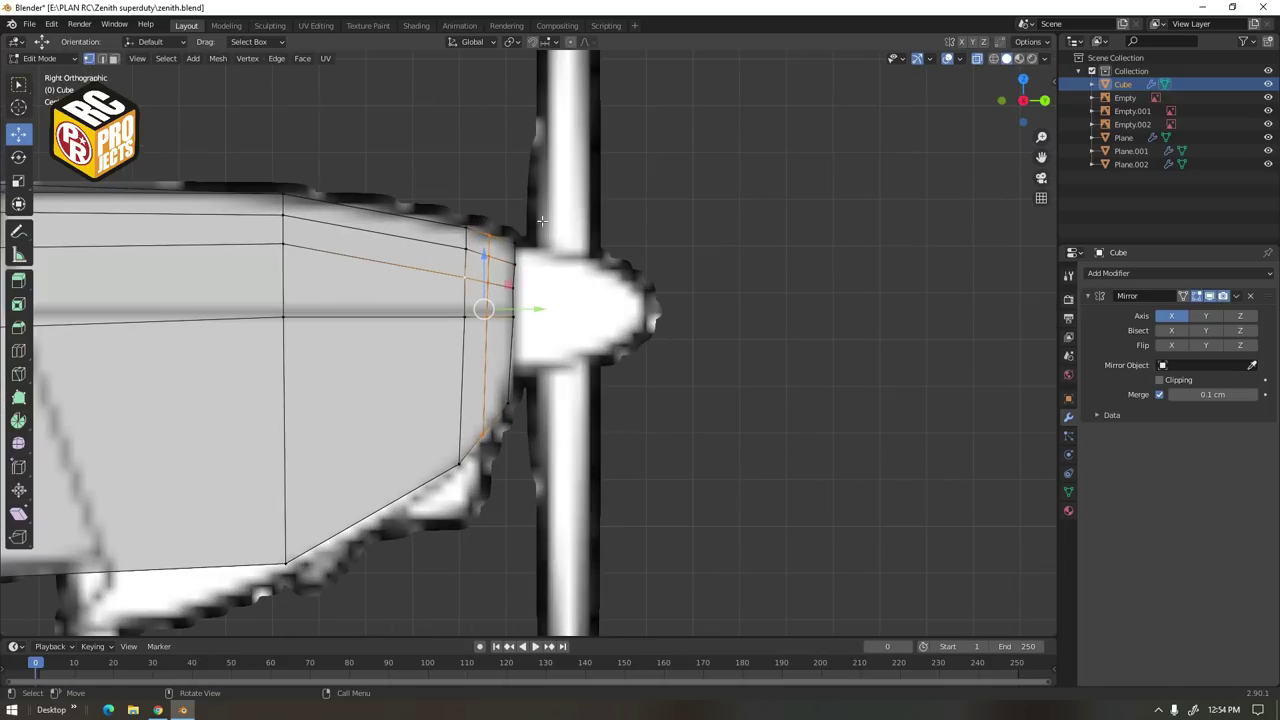
{"action": "left_click_drag", "start_coordinate": [517, 222], "coordinate": [488, 208]}
{"action": "left_click", "coordinate": [487, 207]}
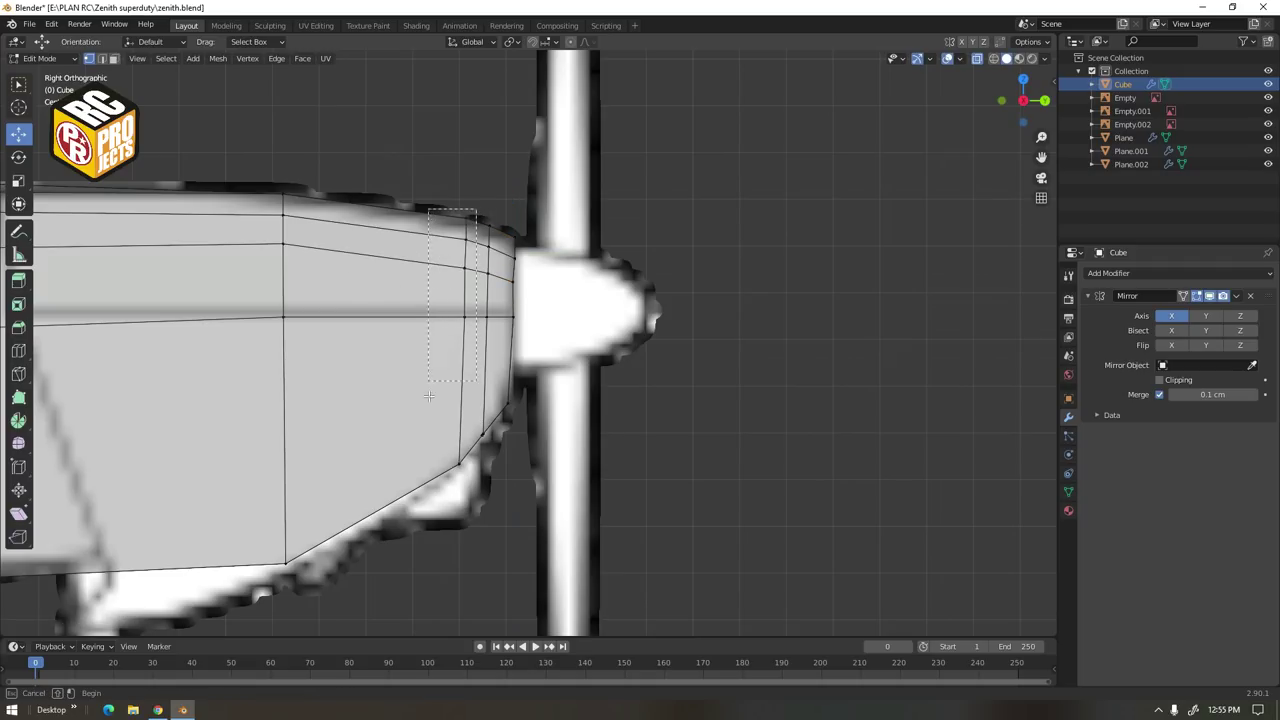
Adjust the vertices along the nose's lower edge vertically to follow the blueprint's underside
{"action": "left_click_drag", "start_coordinate": [429, 397], "coordinate": [429, 400]}
{"action": "left_click", "coordinate": [497, 475]}
{"action": "key", "text": "g"}
{"action": "key", "text": "z"}
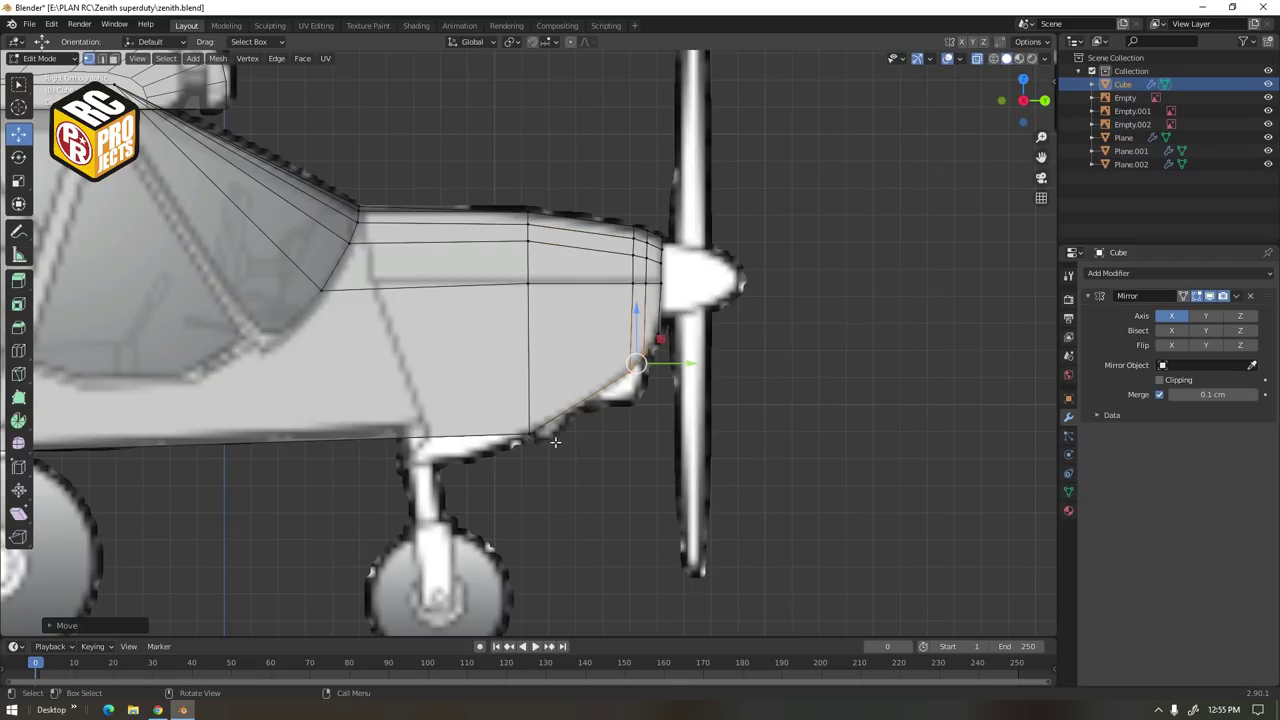
{"action": "left_click", "coordinate": [541, 436]}
{"action": "left_click_drag", "start_coordinate": [537, 406], "coordinate": [537, 403]}
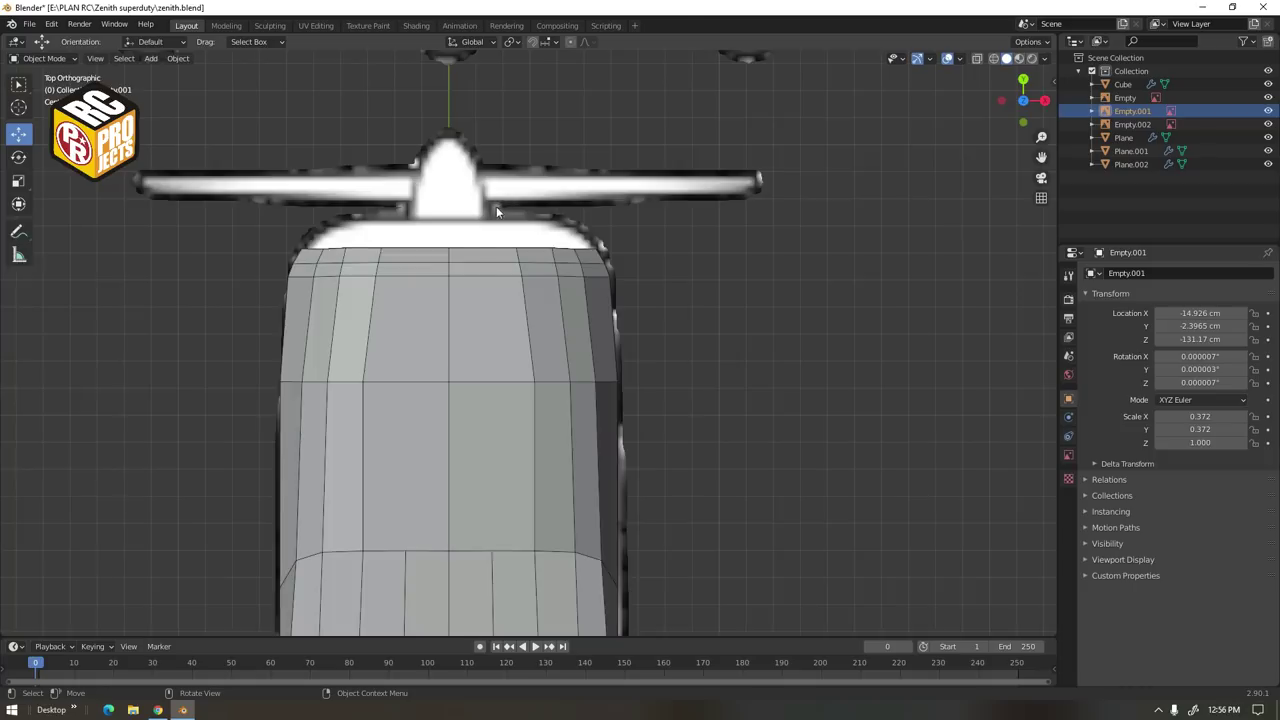
Shift the top-view blueprint image Empty.001 about 0.7 cm in the negative Y direction to align it with the model
{"action": "scroll", "coordinate": [402, 432], "scroll_direction": "down", "scroll_amount": 5}
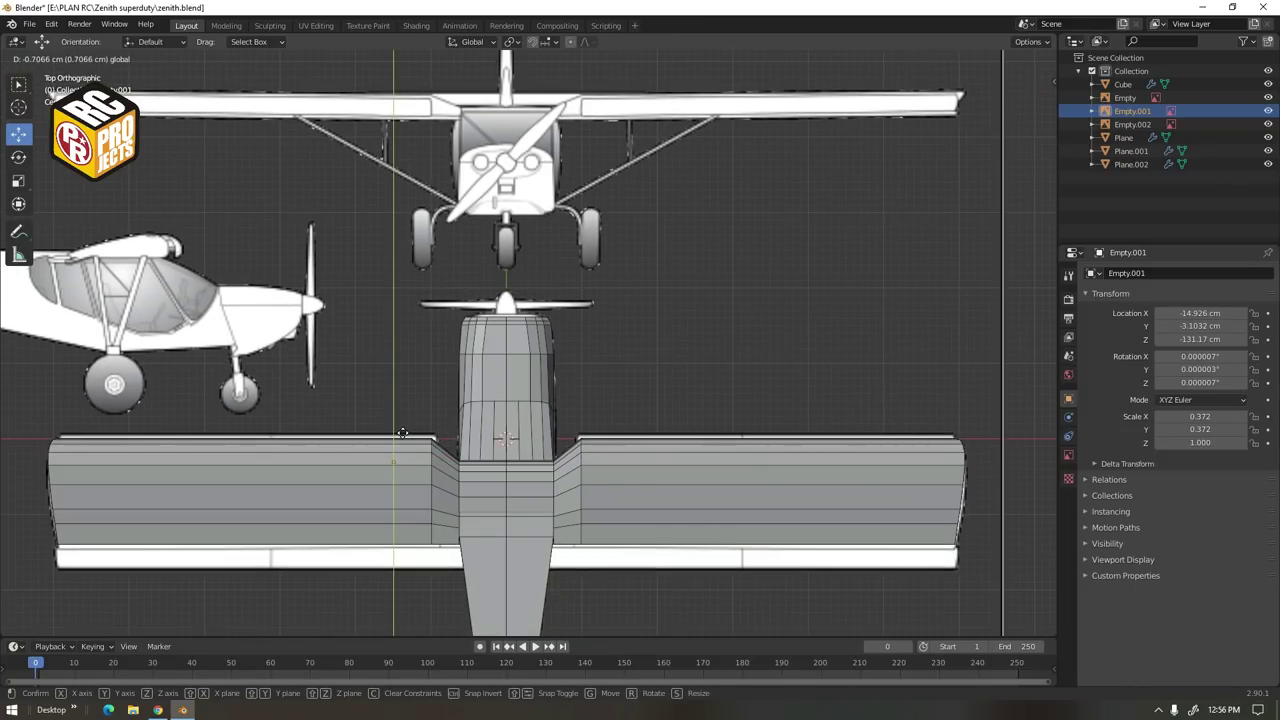
{"action": "left_click", "coordinate": [402, 432]}
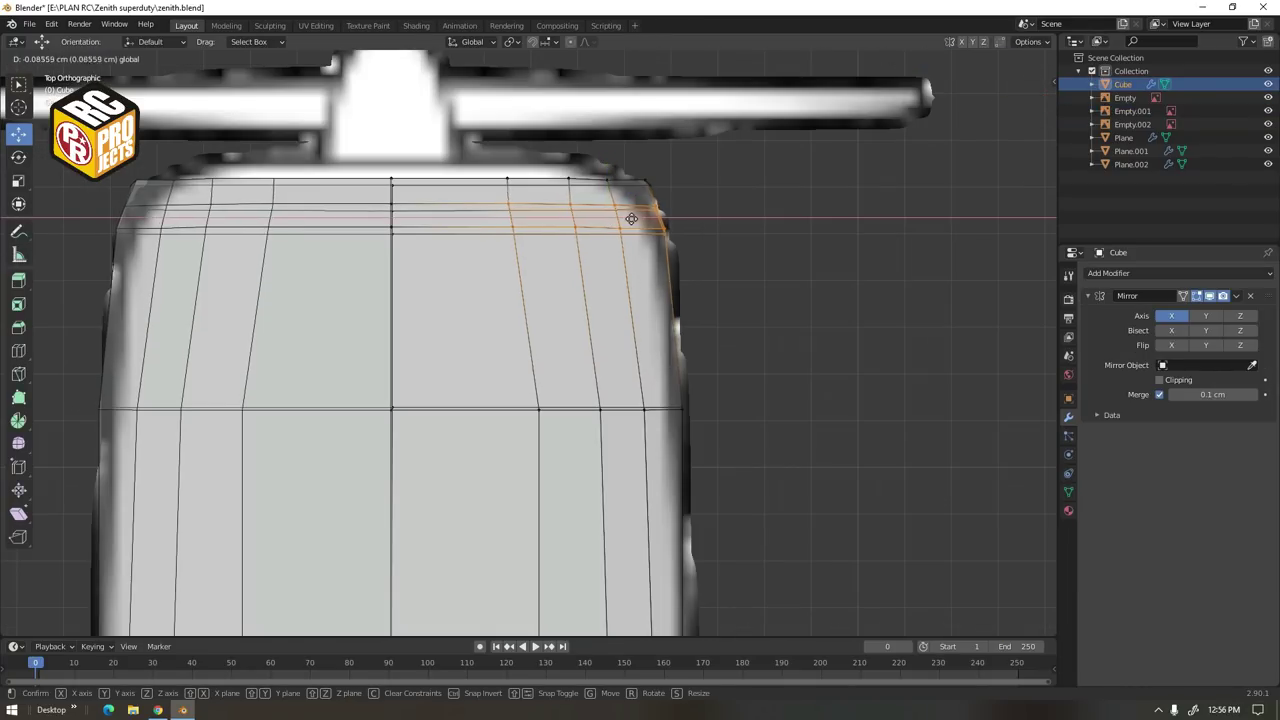
In the top view, shift the nose's front vertex rows and the row farther back along X to follow the blueprint outline
{"action": "left_click", "coordinate": [626, 217]}
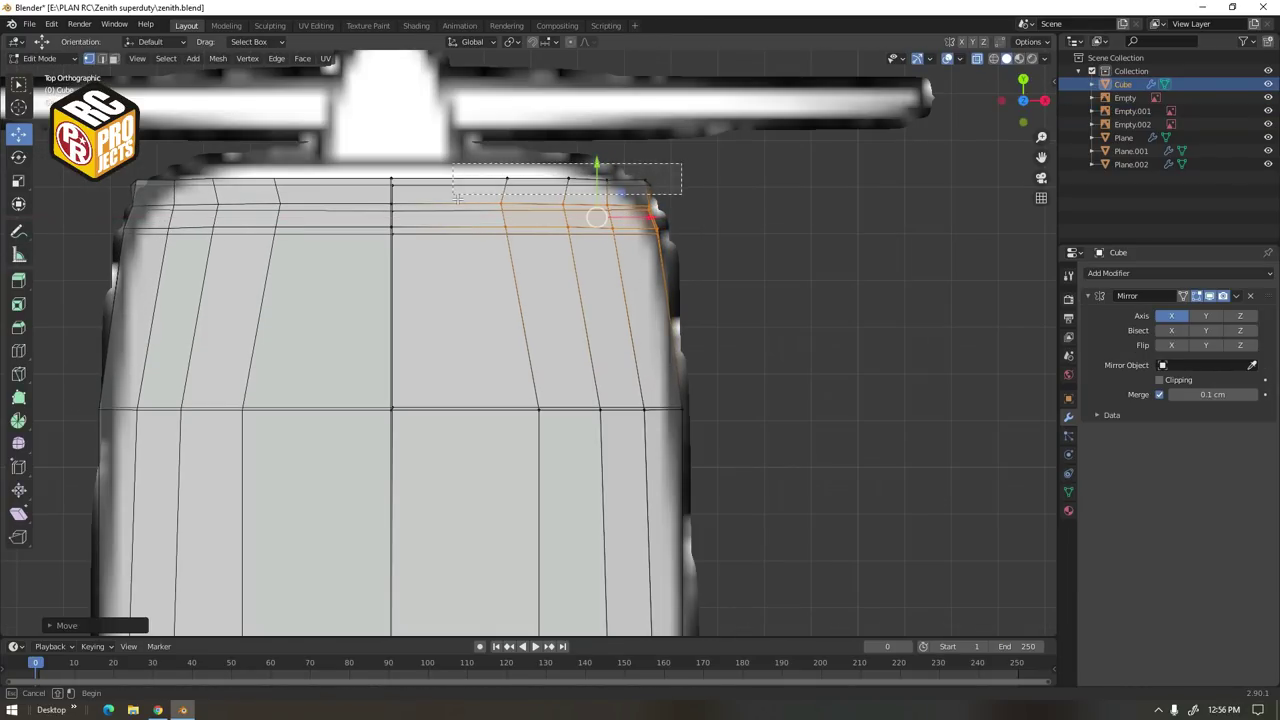
{"action": "left_click_drag", "start_coordinate": [458, 199], "coordinate": [456, 197]}
{"action": "left_click_drag", "start_coordinate": [634, 180], "coordinate": [610, 180]}
{"action": "scroll", "coordinate": [600, 300], "scroll_direction": "down", "scroll_amount": 2}
{"action": "left_click_drag", "start_coordinate": [673, 371], "coordinate": [505, 428]}
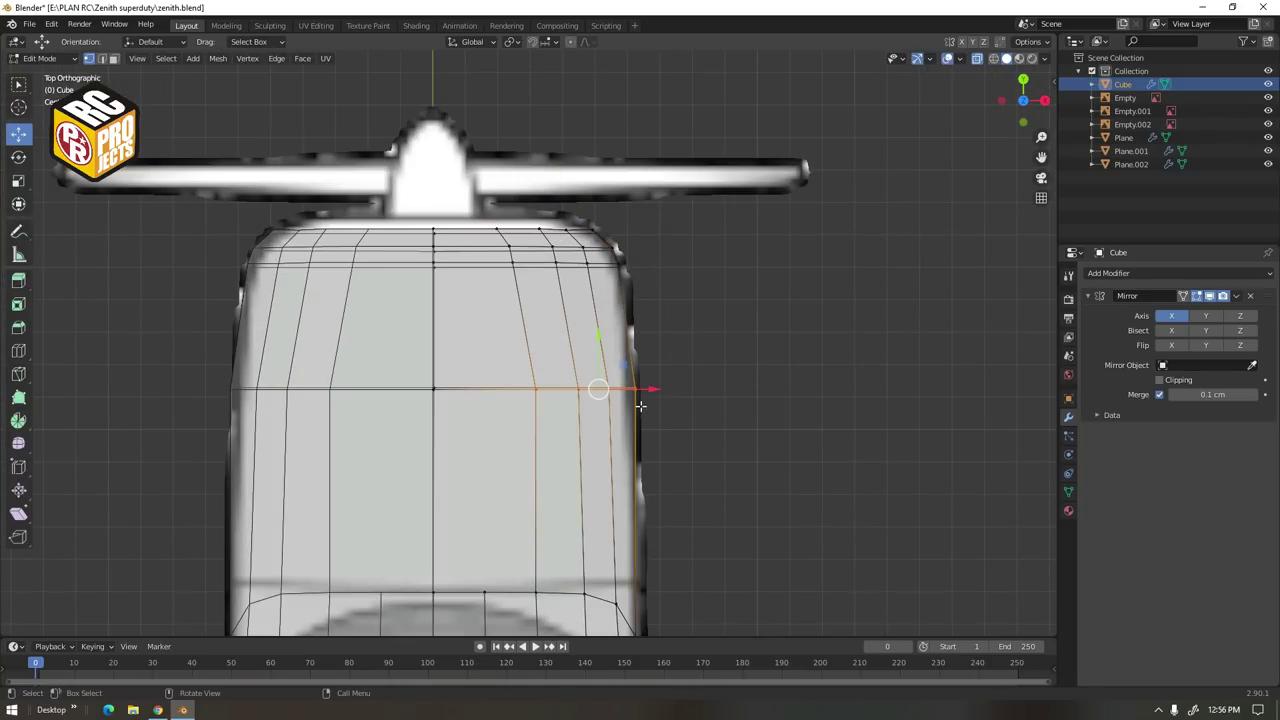
{"action": "left_click_drag", "start_coordinate": [643, 390], "coordinate": [647, 390]}
{"action": "scroll", "coordinate": [622, 406], "scroll_direction": "down", "scroll_amount": 7}
Close the nose's front opening with a new face made from the edges around it
{"action": "left_click", "coordinate": [623, 297]}
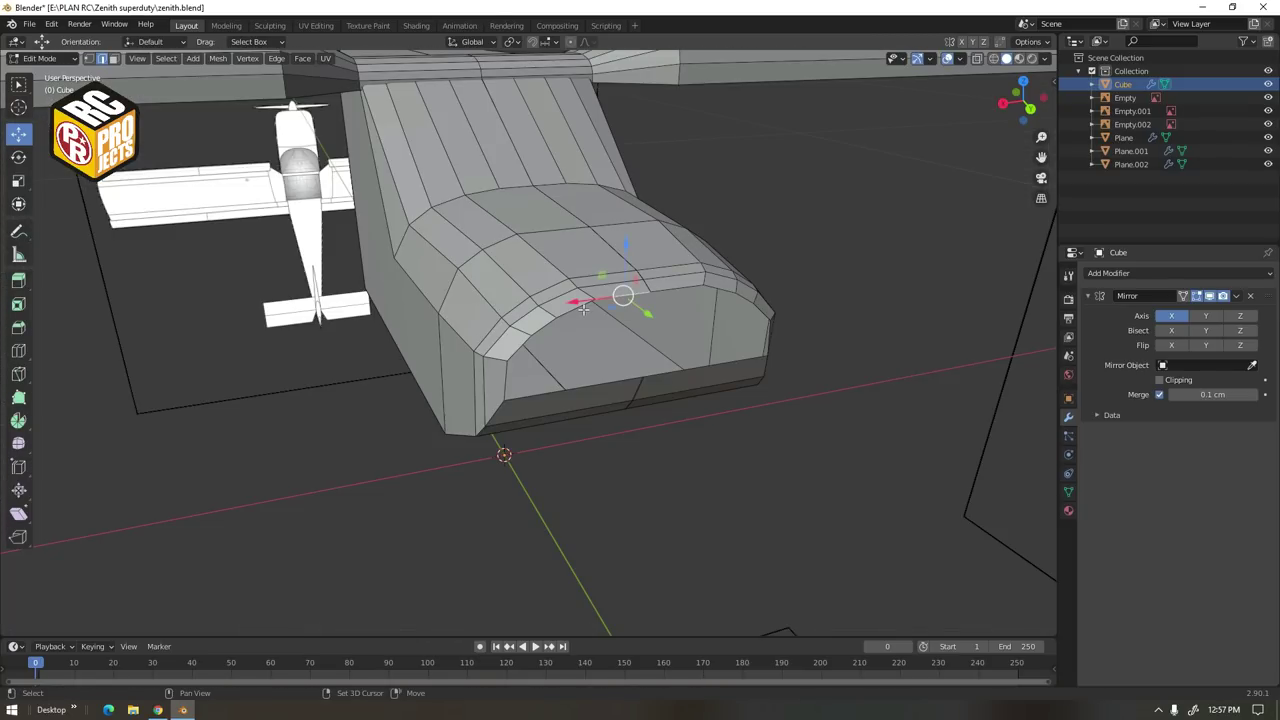
{"action": "left_click", "coordinate": [579, 306], "text": "shift"}
{"action": "left_click", "coordinate": [546, 325], "text": "shift"}
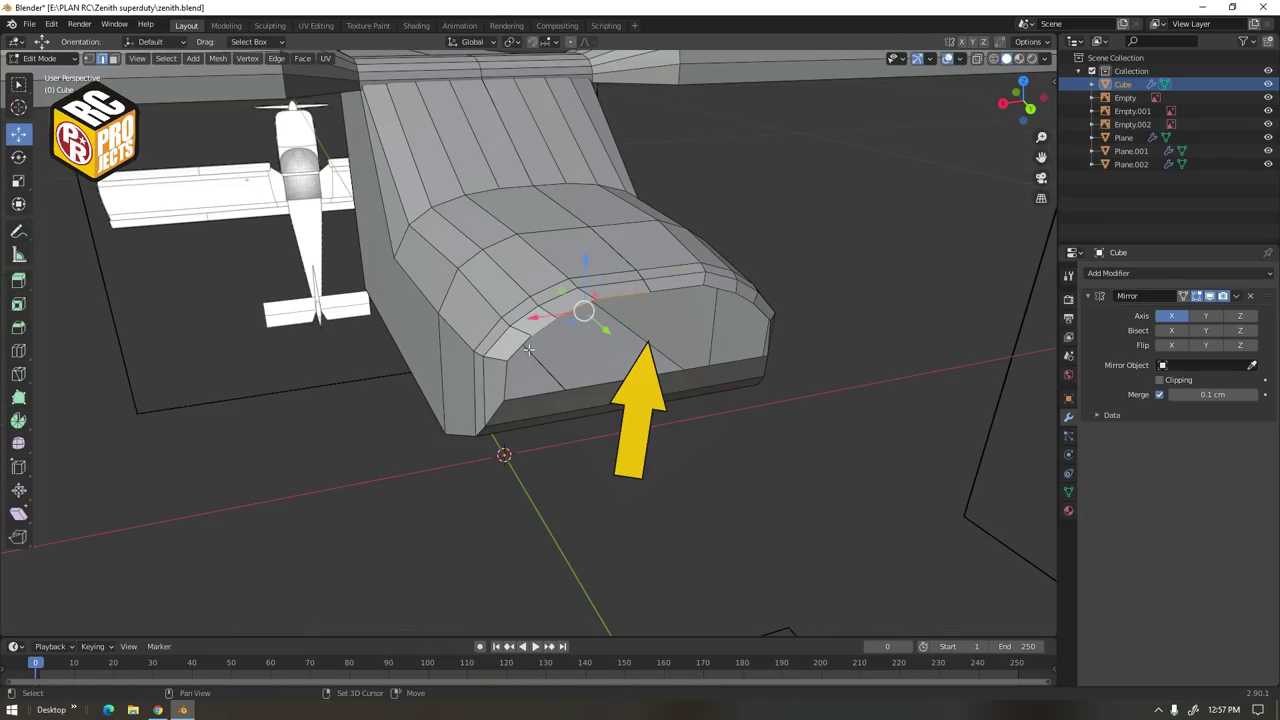
{"action": "left_click", "coordinate": [637, 389]}
{"action": "middle_click_drag", "start_coordinate": [634, 329], "coordinate": [633, 362]}
{"action": "left_click", "coordinate": [623, 322]}
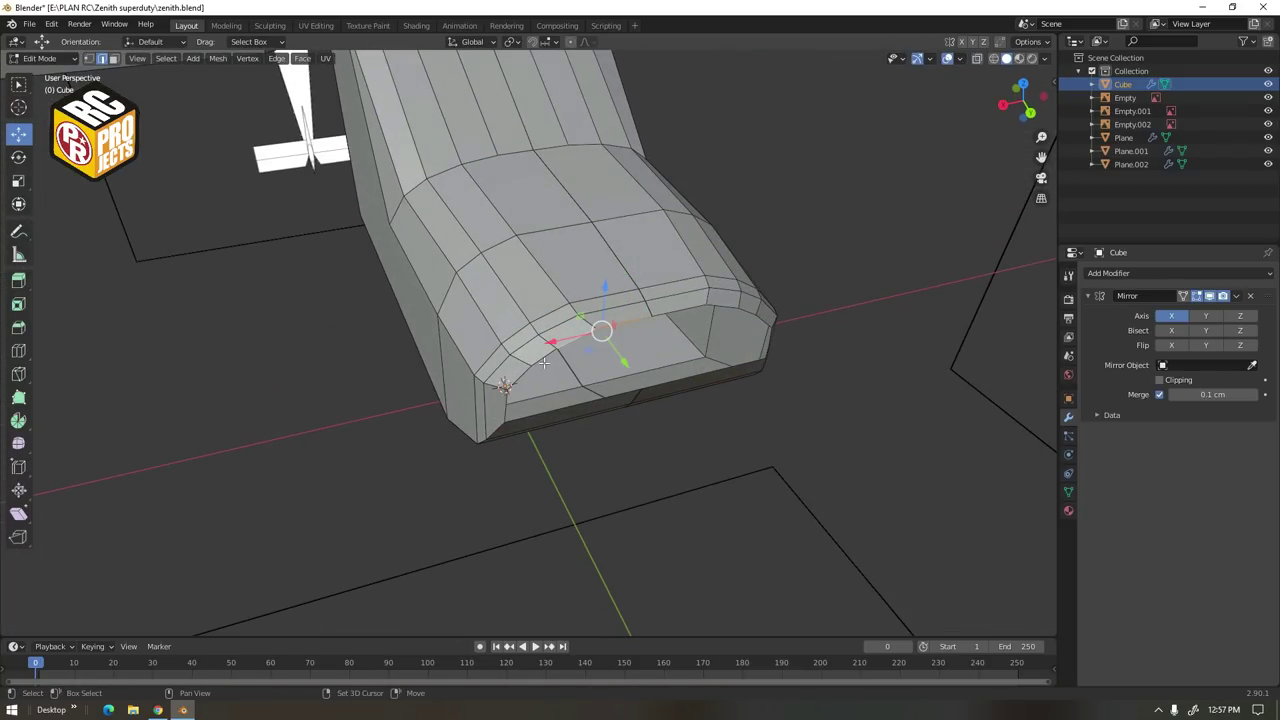
{"action": "middle_click_drag", "start_coordinate": [560, 412], "coordinate": [640, 355]}
{"action": "right_click", "coordinate": [657, 341]}
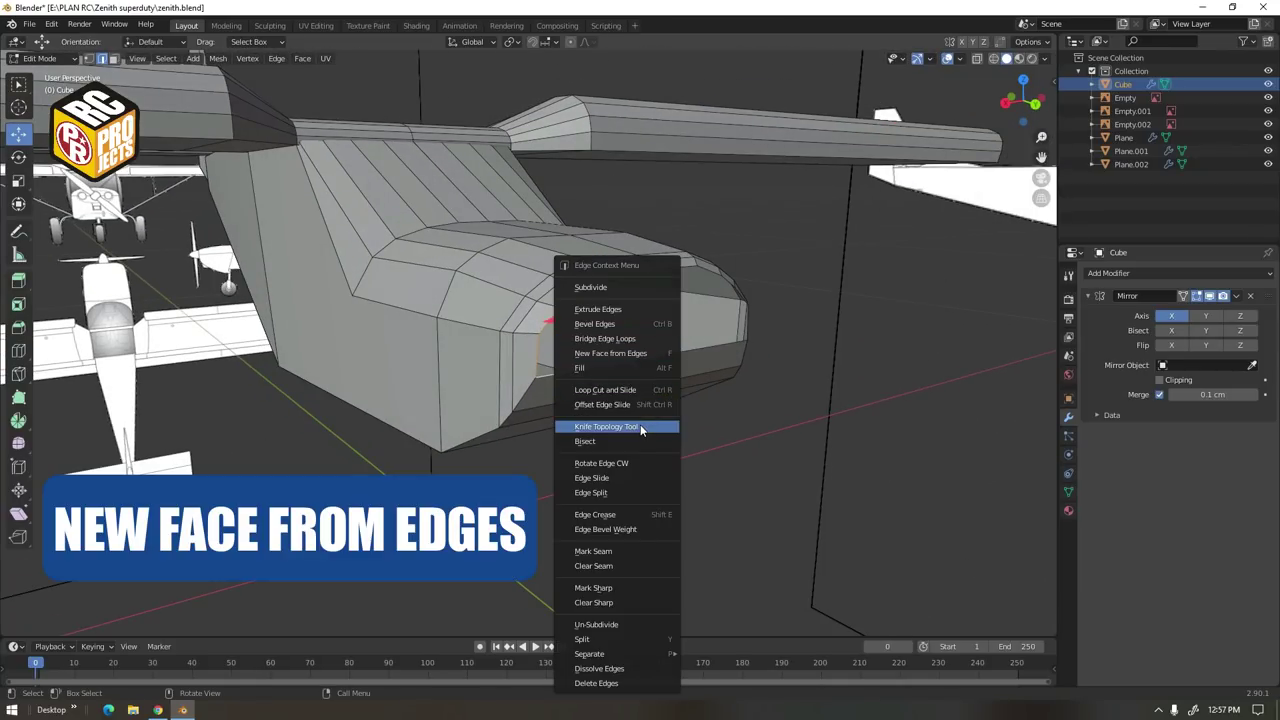
{"action": "left_click", "coordinate": [641, 354]}
{"action": "middle_click_drag", "start_coordinate": [641, 354], "coordinate": [725, 517]}
{"action": "key", "text": "Tab"}
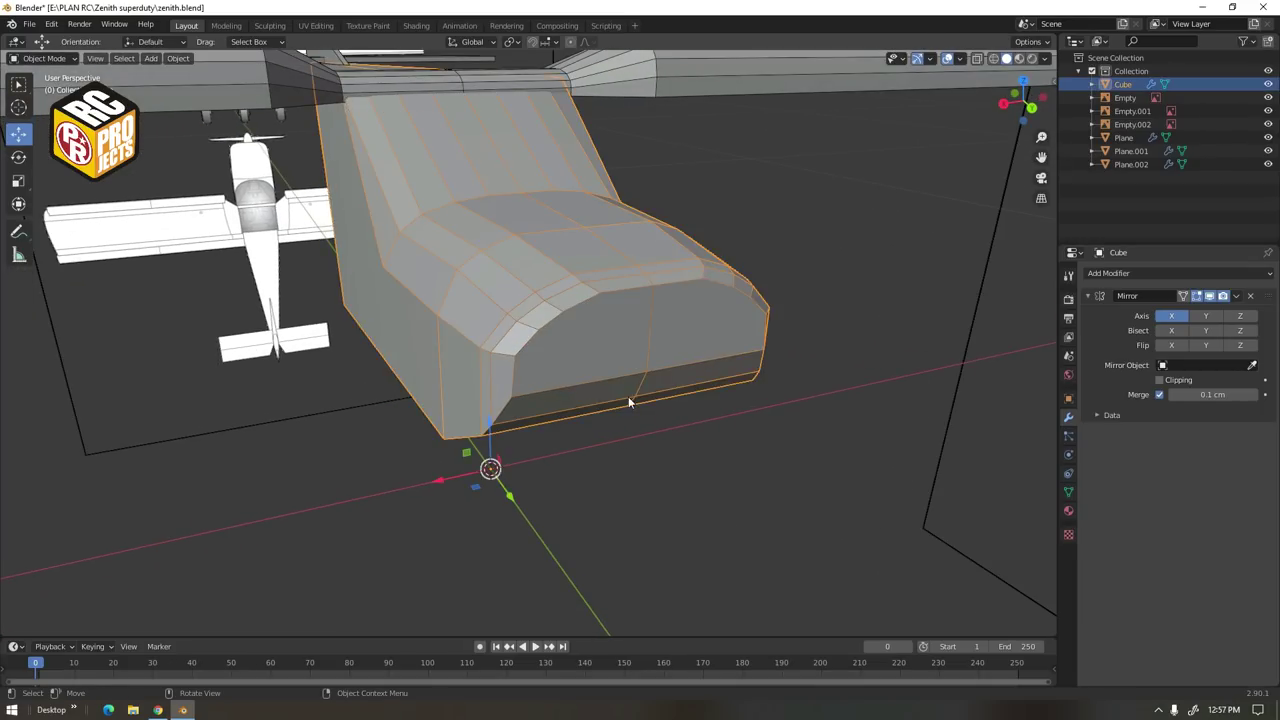
Add a cone mesh for the spinner and rotate it about the X axis so its tip points forward
{"action": "middle_click_drag", "start_coordinate": [628, 396], "coordinate": [640, 431]}
{"action": "left_click", "coordinate": [151, 58]}
{"action": "mouse_move", "coordinate": [168, 73]}
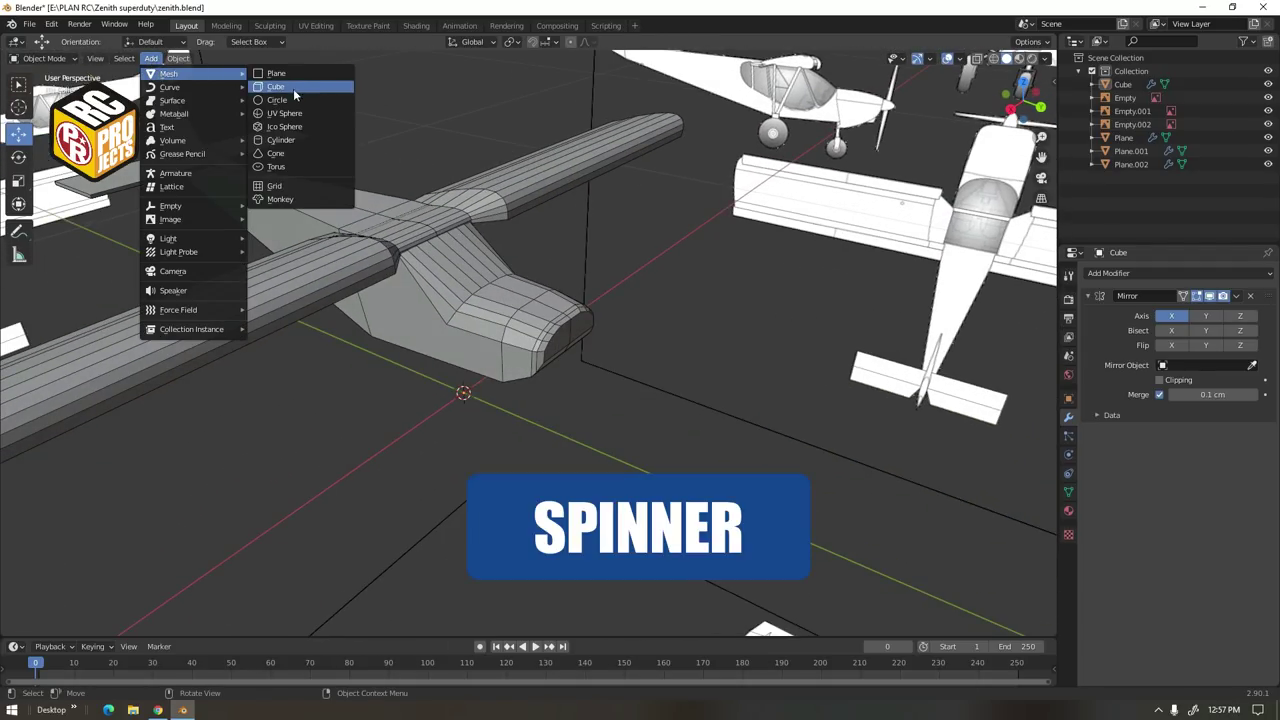
{"action": "left_click", "coordinate": [275, 157]}
{"action": "scroll", "coordinate": [653, 356], "scroll_direction": "down", "scroll_amount": 8}
{"action": "scroll", "coordinate": [653, 356], "scroll_direction": "up", "scroll_amount": 2}
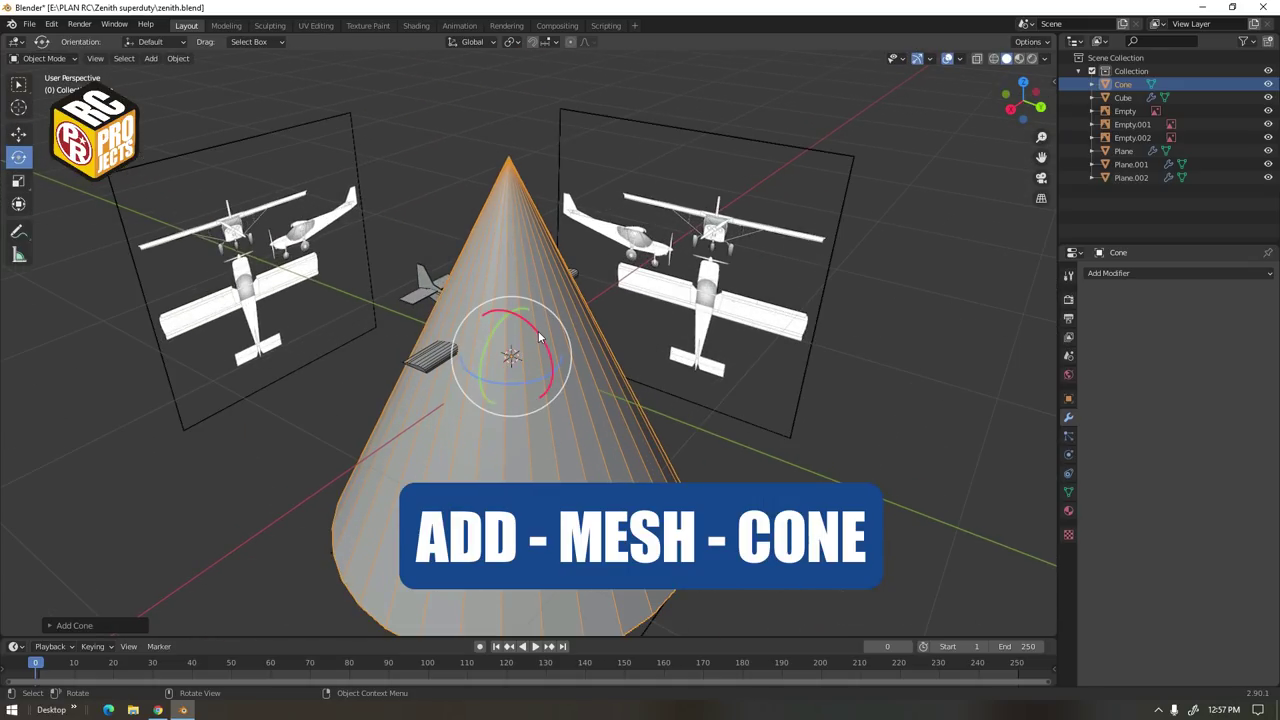
{"action": "left_click_drag", "start_coordinate": [540, 337], "coordinate": [598, 451]}
In the right side view, scale the cone down to roughly the height of the blueprint's main wheel
{"action": "key", "text": "KP_1"}
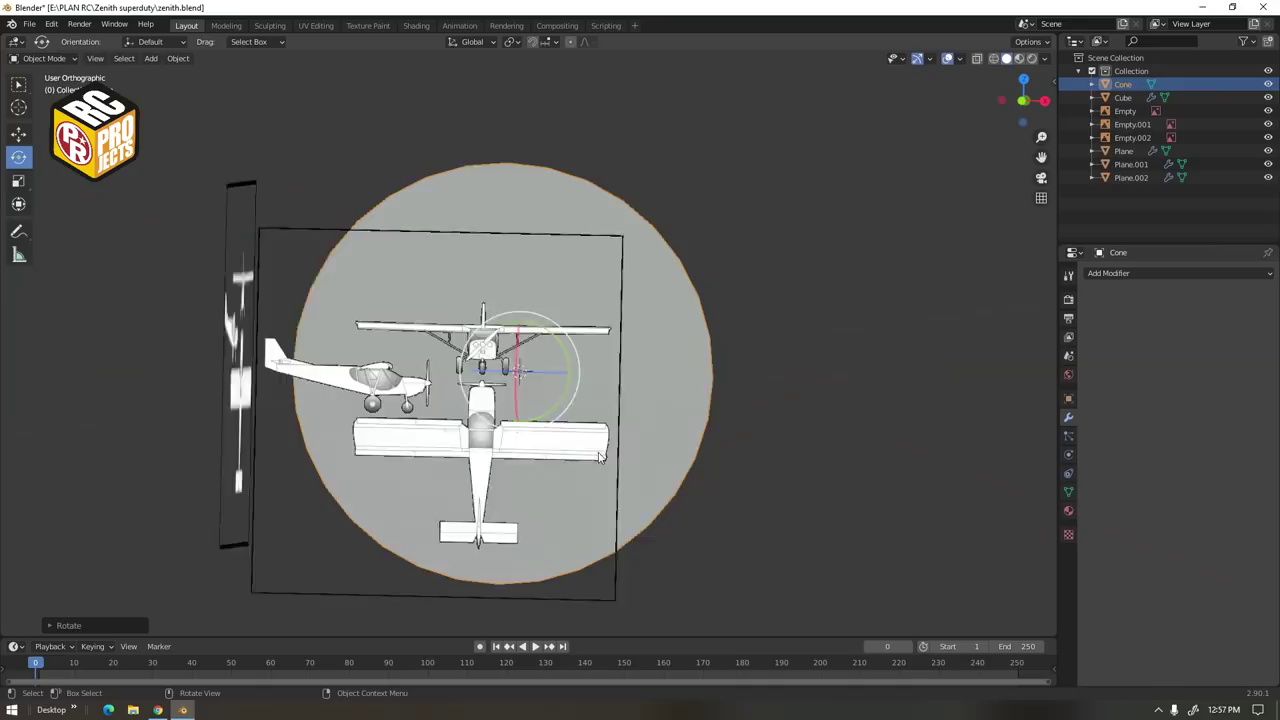
{"action": "key", "text": "KP_3"}
{"action": "key", "text": "s"}
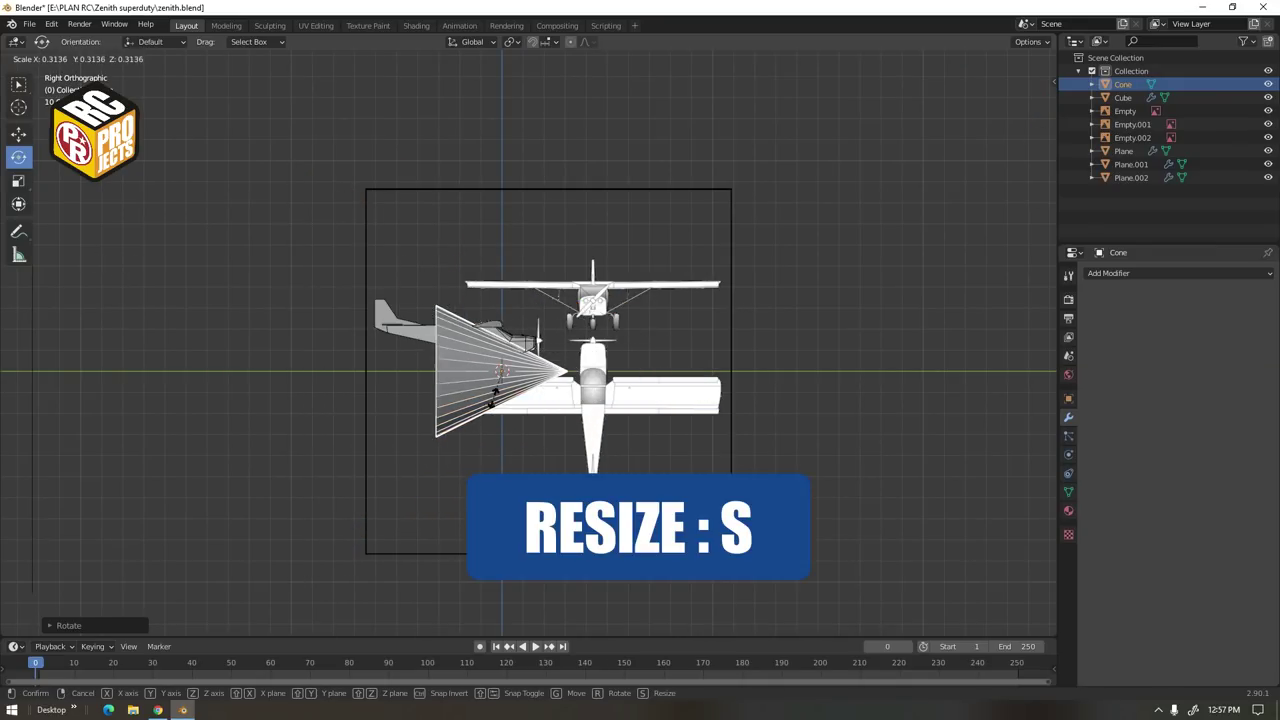
{"action": "left_click", "coordinate": [487, 374]}
{"action": "scroll", "coordinate": [478, 440], "scroll_direction": "up", "scroll_amount": 7}
{"action": "key", "text": "s"}
{"action": "left_click", "coordinate": [453, 466]}
{"action": "scroll", "coordinate": [453, 466], "scroll_direction": "up", "scroll_amount": 3}
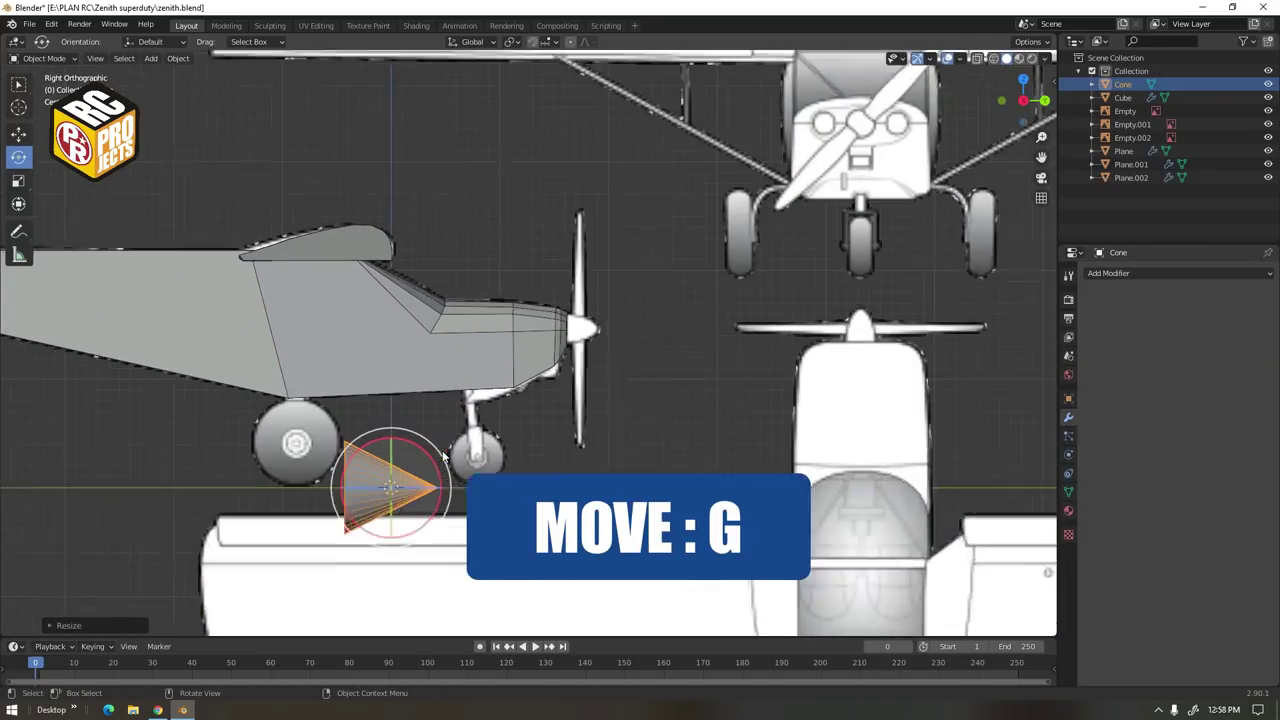
Move the cone against the front of the nose and scale it down to fit the blueprint's spinner
{"action": "key", "text": "g"}
{"action": "left_click", "coordinate": [713, 264]}
{"action": "scroll", "coordinate": [708, 322], "scroll_direction": "up", "scroll_amount": 3}
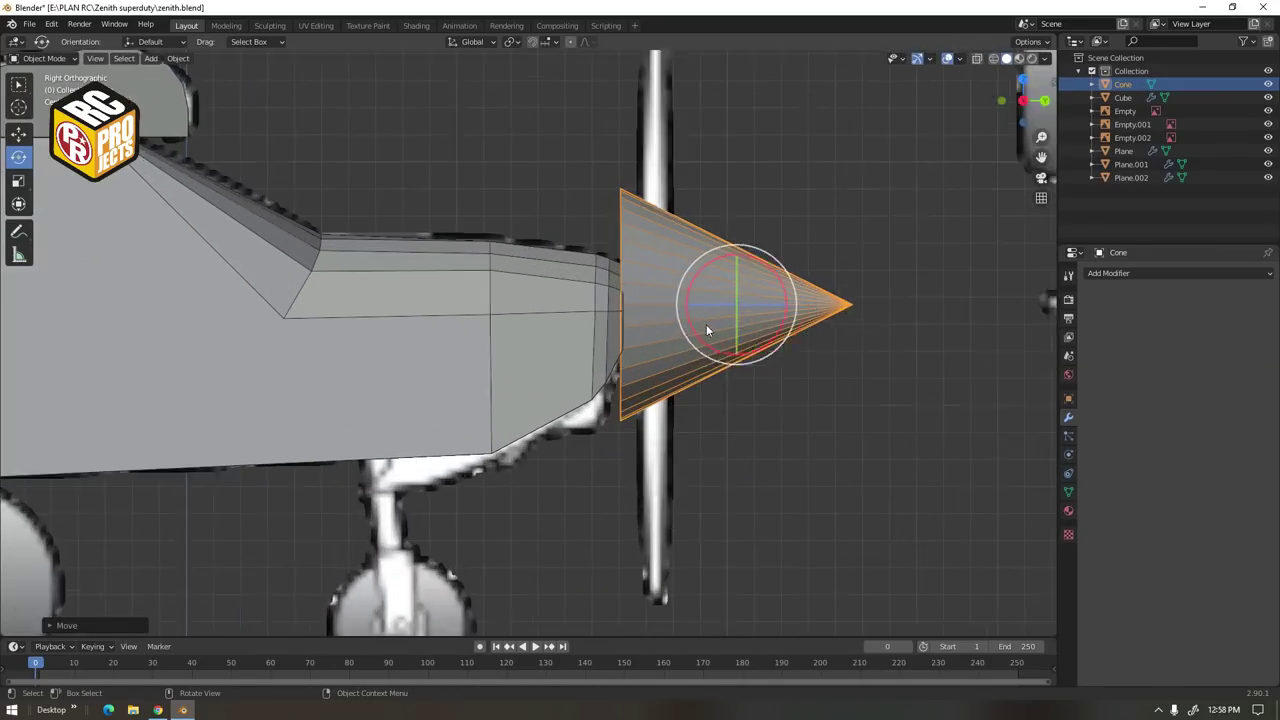
{"action": "key", "text": "s"}
{"action": "left_click", "coordinate": [754, 300]}
{"action": "key", "text": "g"}
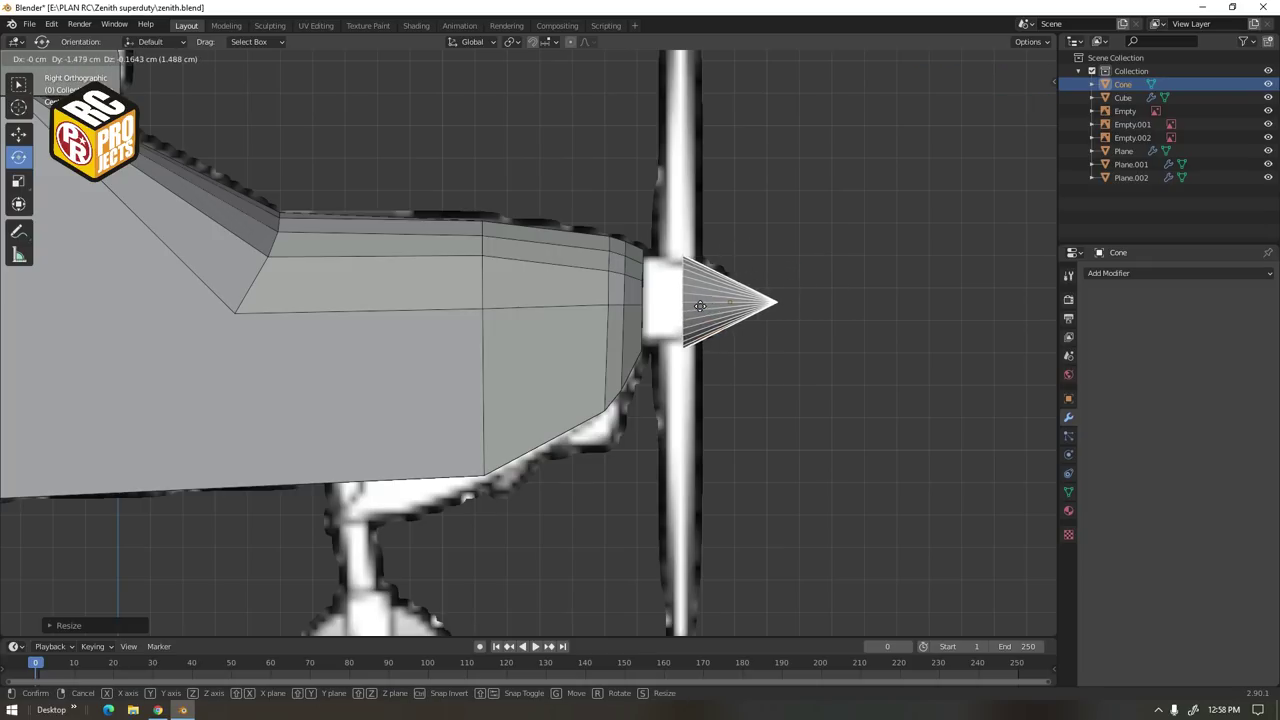
{"action": "left_click", "coordinate": [666, 302]}
Try to add a loop cut around the cone in Edit Mode
{"action": "key", "text": "Tab"}
{"action": "left_click", "coordinate": [15, 133]}
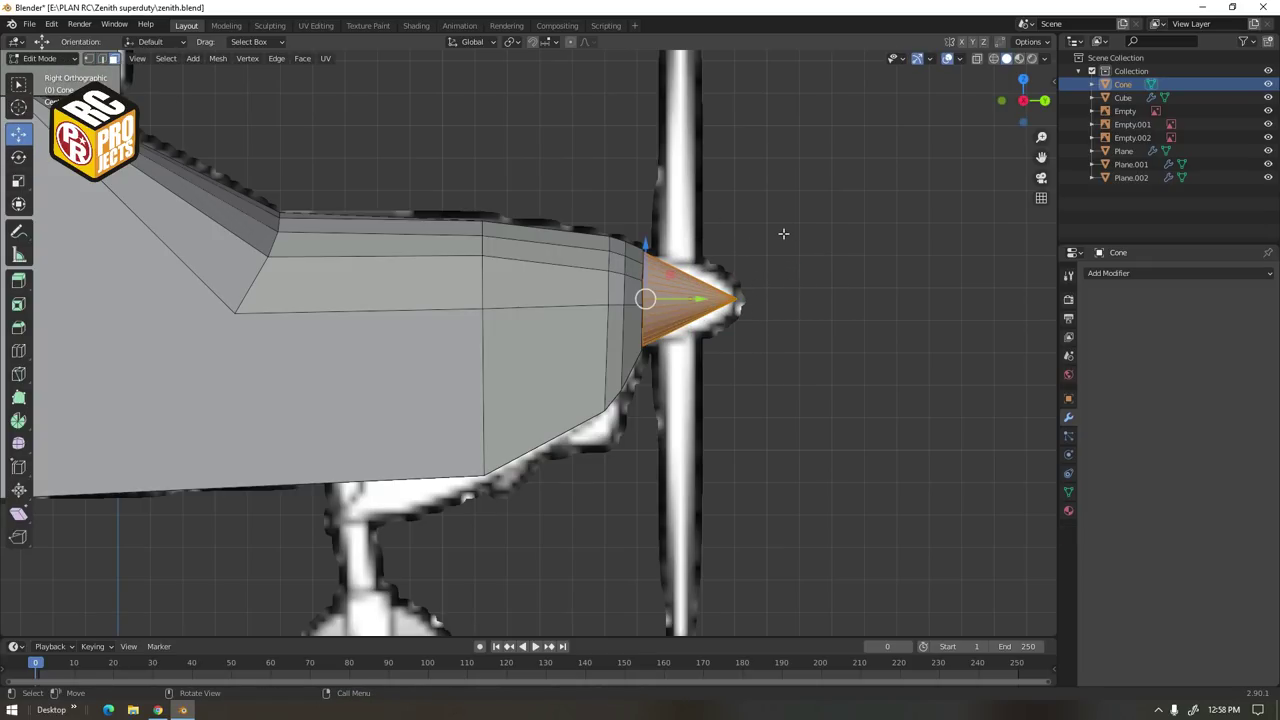
{"action": "left_click", "coordinate": [20, 355]}
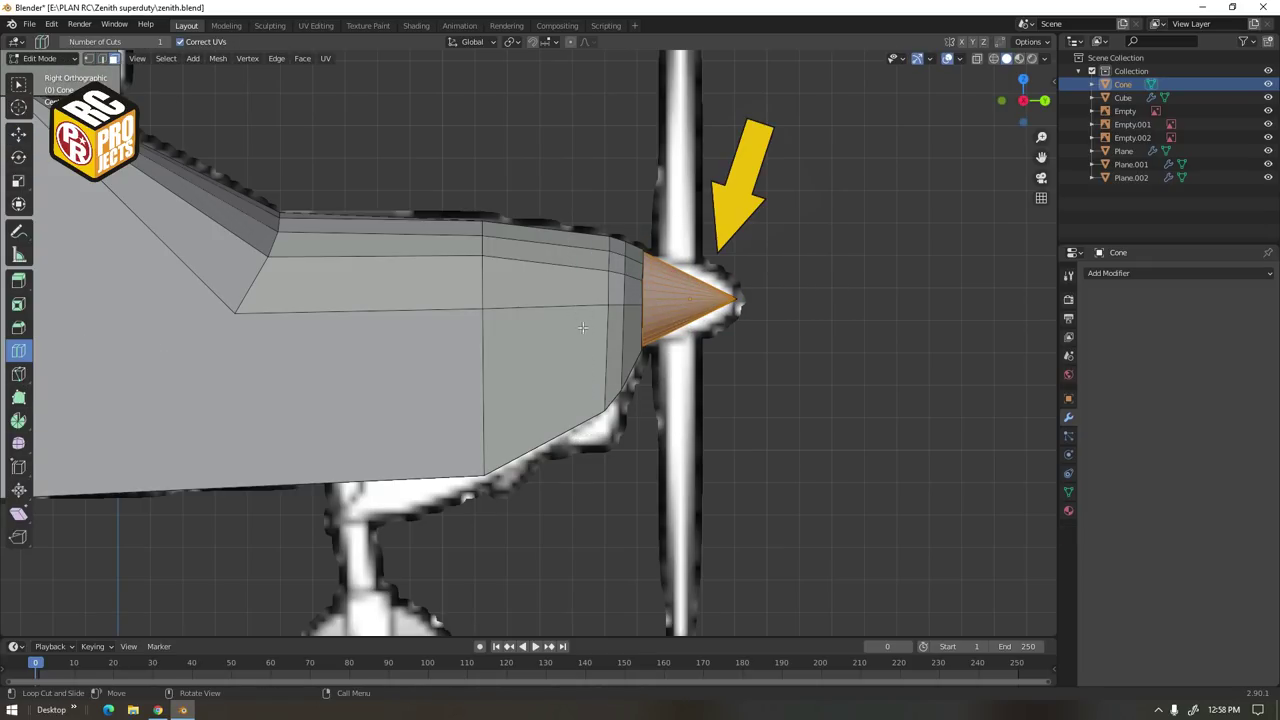
{"action": "middle_click_drag", "start_coordinate": [706, 298], "coordinate": [708, 294]}
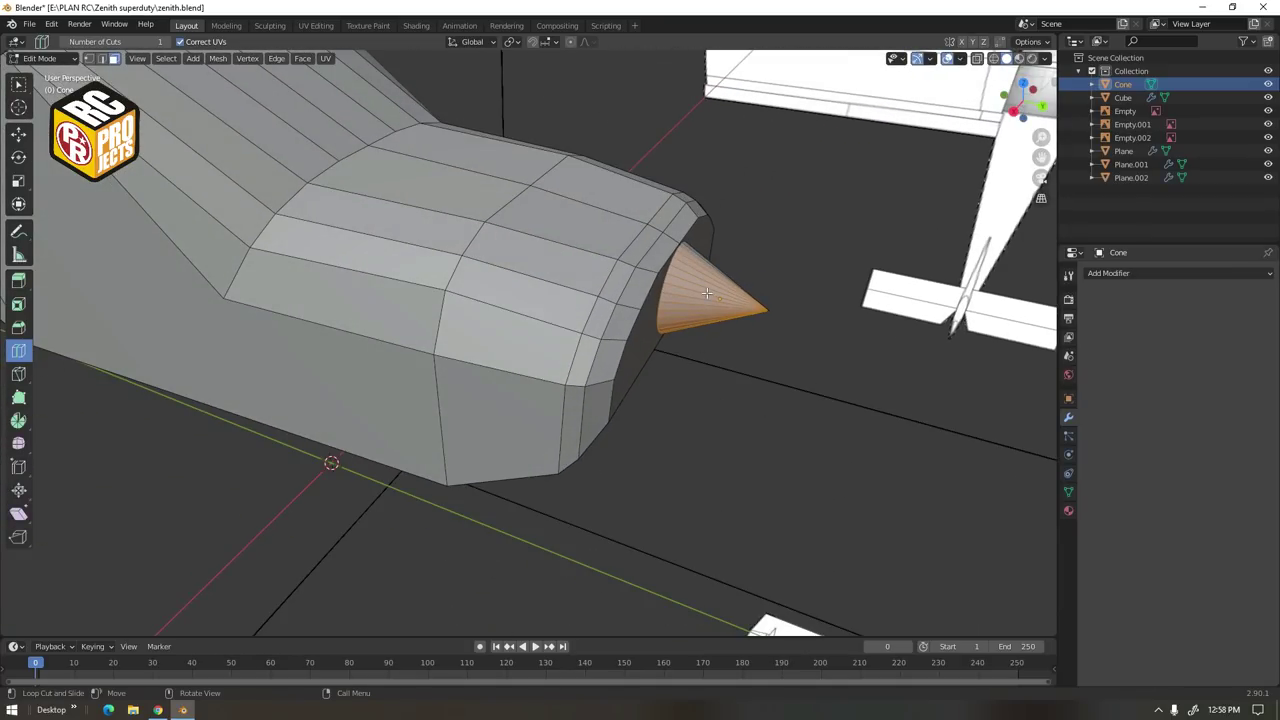
{"action": "key", "text": "s"}
{"action": "left_click", "coordinate": [749, 313]}
Cut two vertical edge lines across the cone with the Knife, one near its middle and one closer to the tip
{"action": "left_click", "coordinate": [18, 375]}
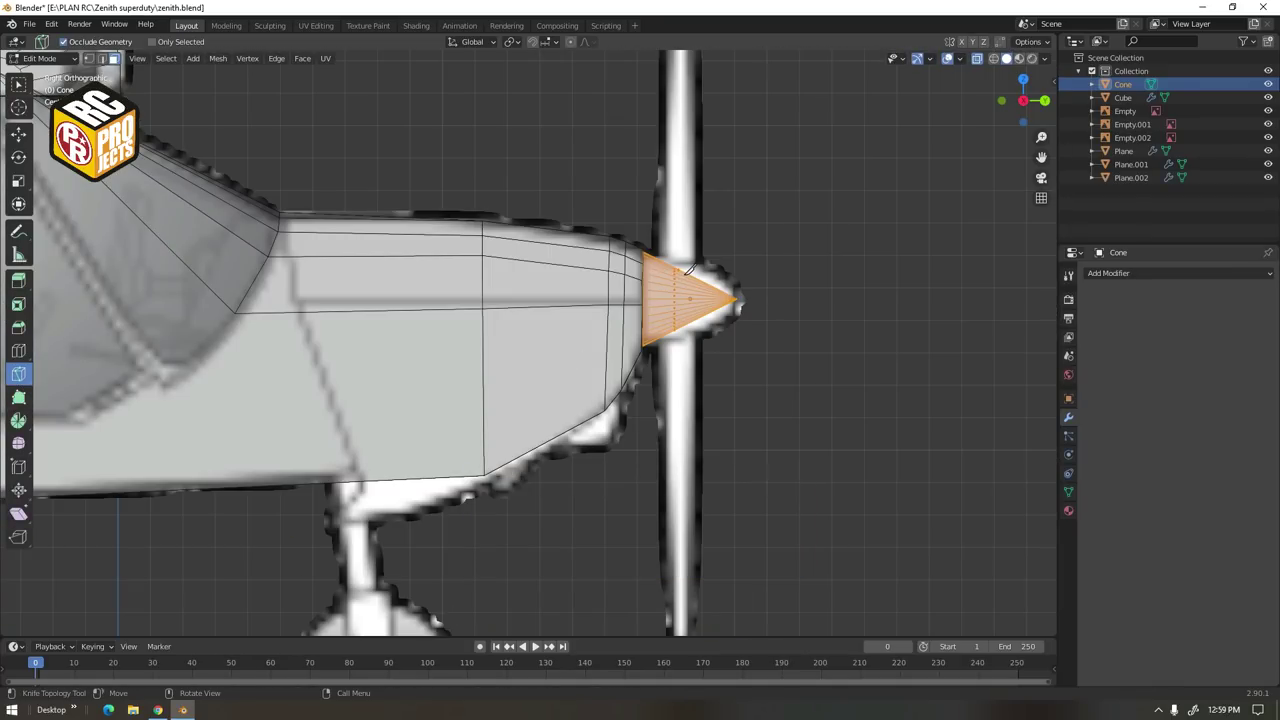
{"action": "left_click", "coordinate": [686, 268]}
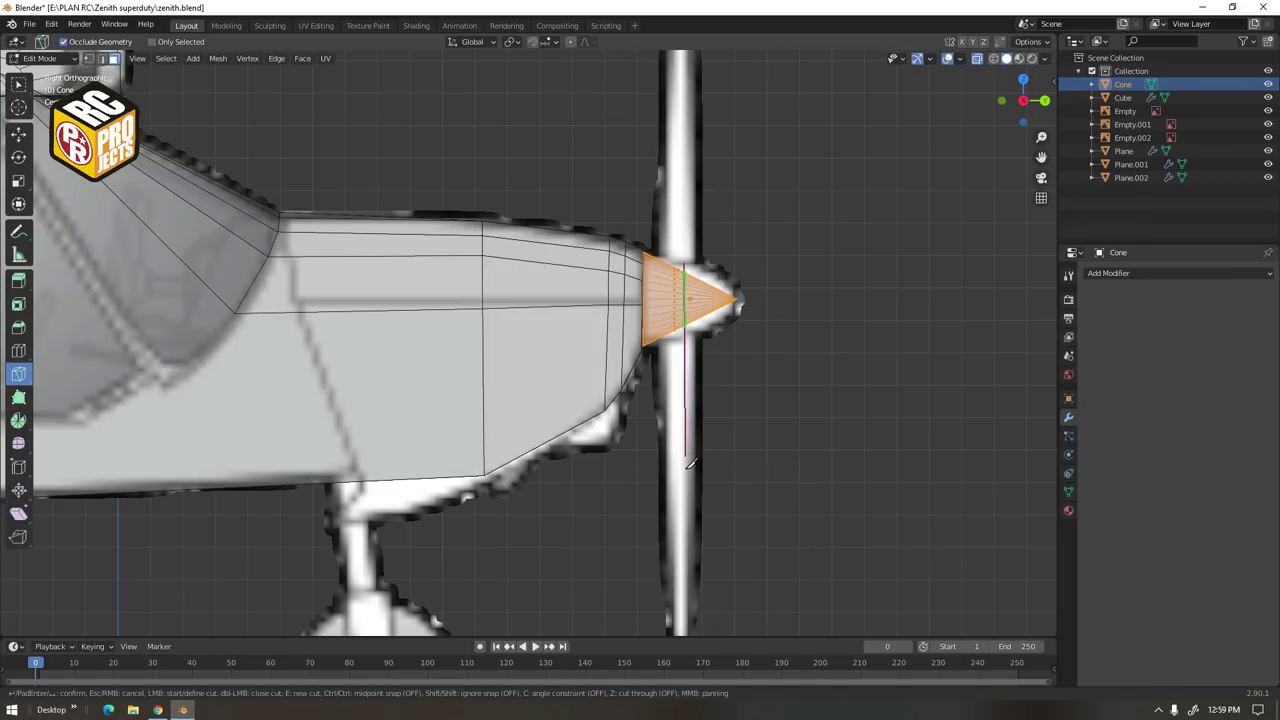
{"action": "key", "text": "Return"}
{"action": "scroll", "coordinate": [710, 285], "scroll_direction": "up", "scroll_amount": 2}
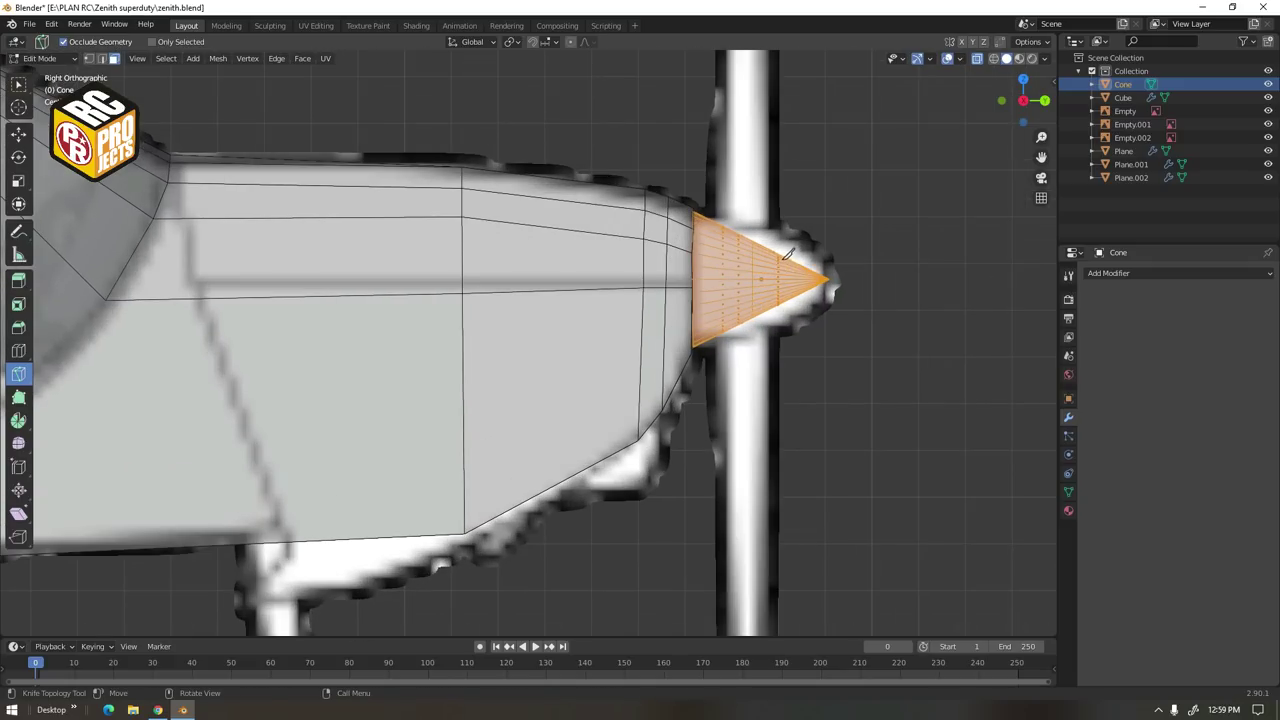
{"action": "left_click", "coordinate": [781, 240]}
{"action": "left_click", "coordinate": [18, 133]}
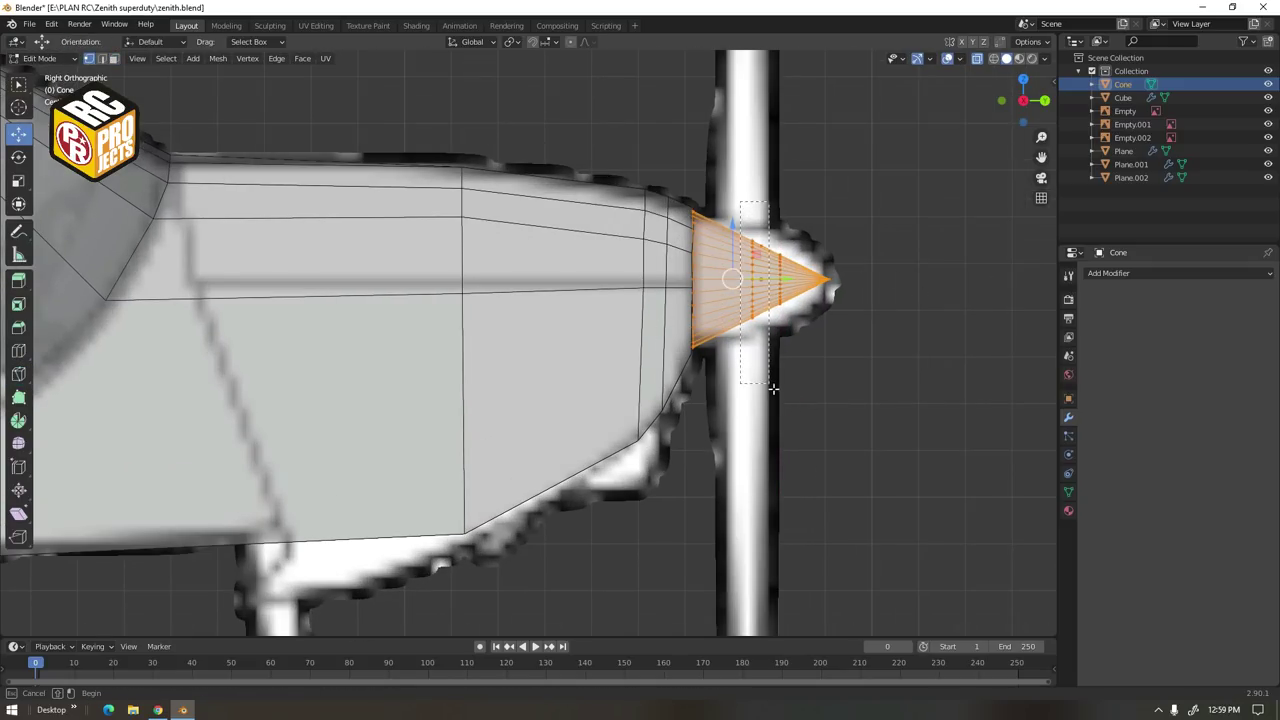
Try to widen the cone's rear cut line to the spinner's side outline by moving and scaling its vertices
{"action": "left_click_drag", "start_coordinate": [773, 388], "coordinate": [773, 388]}
{"action": "left_click_drag", "start_coordinate": [778, 254], "coordinate": [785, 243]}
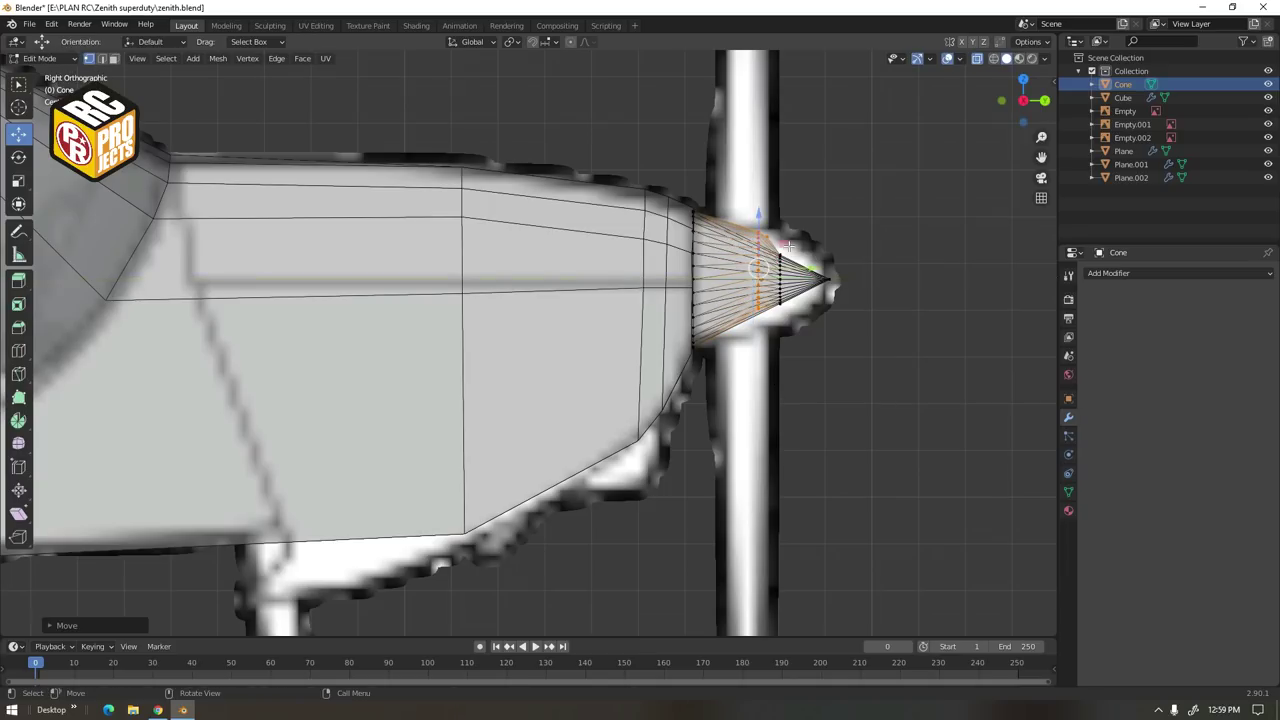
{"action": "key", "text": "ctrl+z"}
{"action": "key", "text": "s"}
{"action": "left_click", "coordinate": [810, 313]}
{"action": "key", "text": "alt+z"}
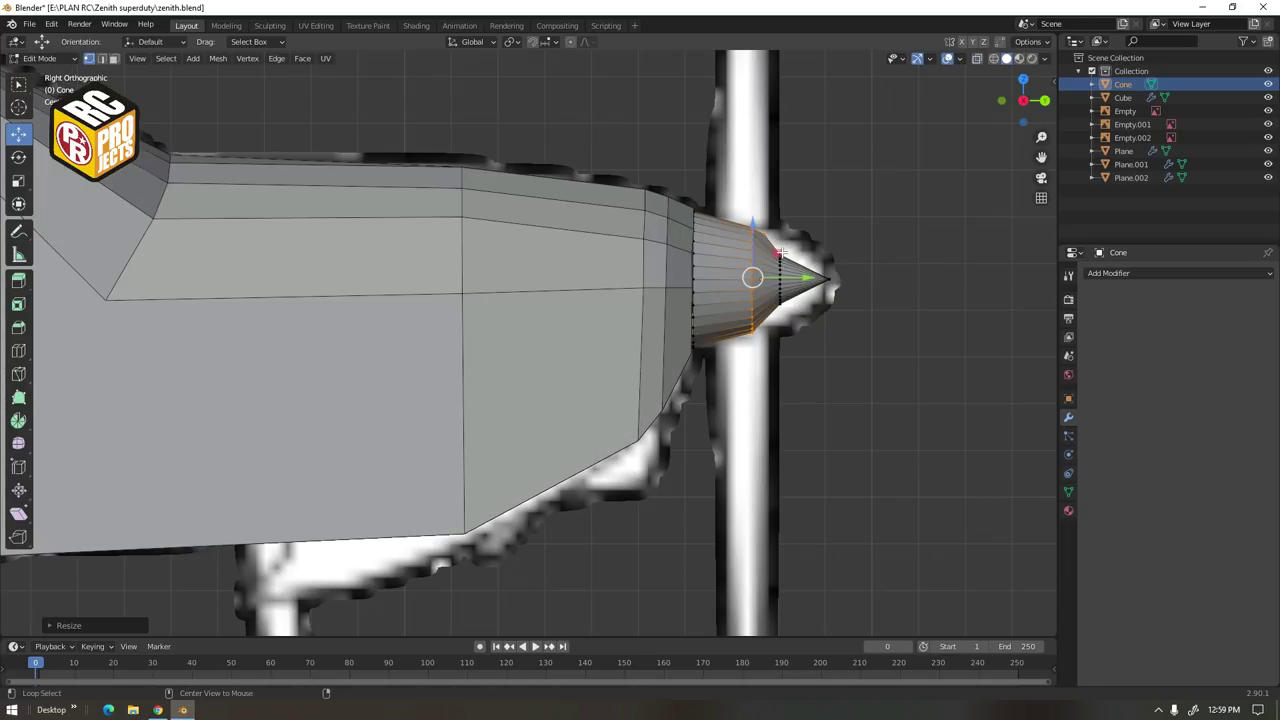
{"action": "key", "text": "alt+z"}
{"action": "key", "text": "ctrl+z"}
{"action": "key", "text": "alt+z"}
{"action": "key", "text": "alt+z"}
{"action": "left_click_drag", "start_coordinate": [737, 183], "coordinate": [773, 371]}
Delete the cone's half on the negative X side and its circular base face
{"action": "middle_click_drag", "start_coordinate": [773, 371], "coordinate": [598, 455]}
{"action": "left_click", "coordinate": [113, 58]}
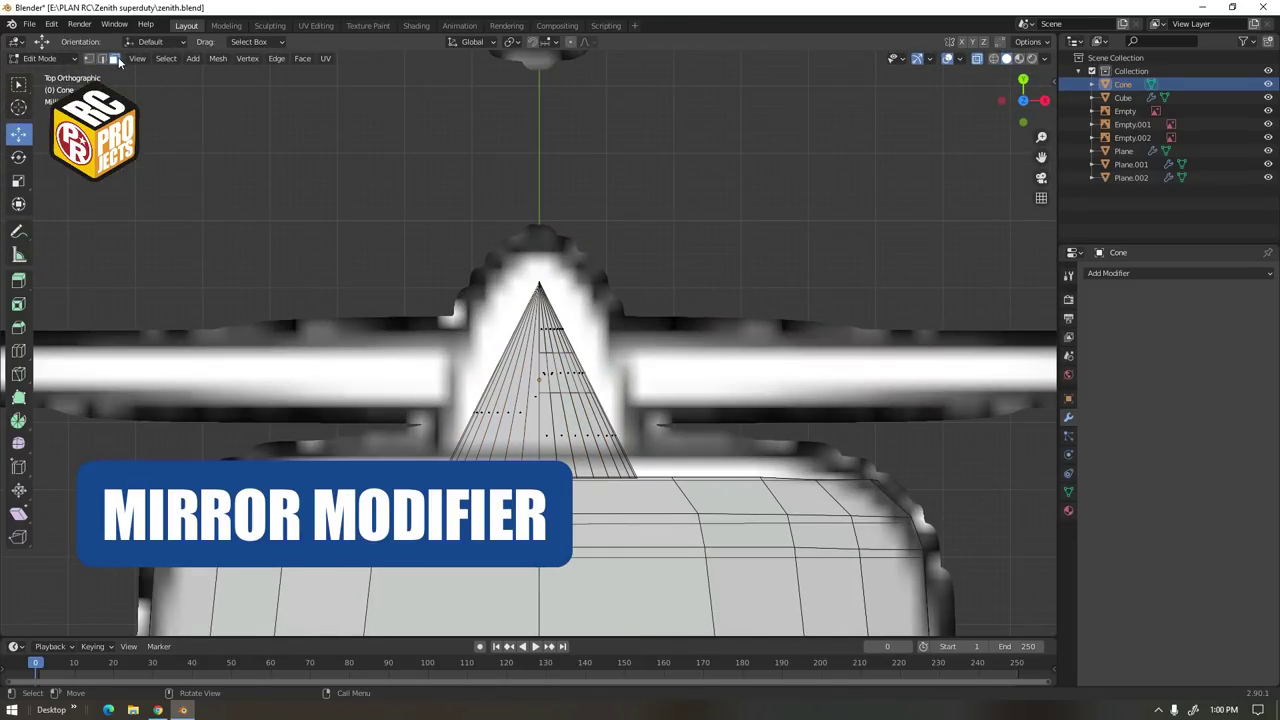
{"action": "left_click_drag", "start_coordinate": [310, 229], "coordinate": [538, 525]}
{"action": "right_click", "coordinate": [537, 538]}
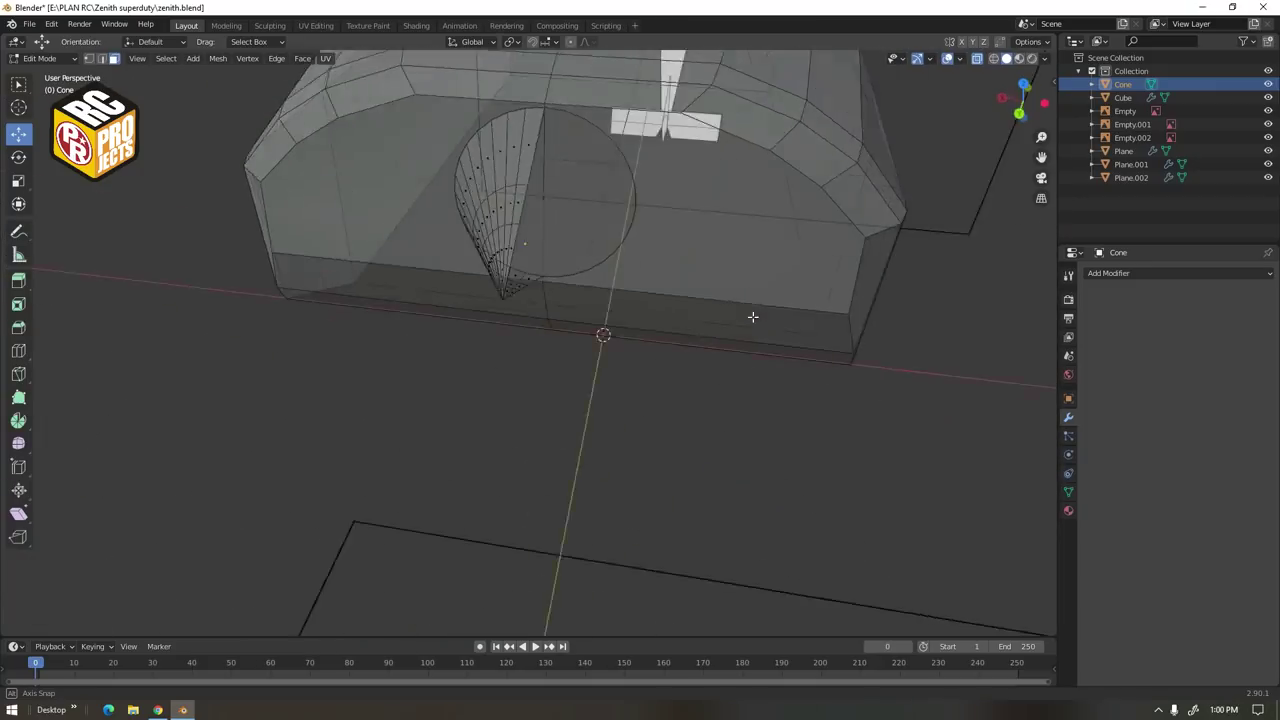
{"action": "middle_click_drag", "start_coordinate": [751, 314], "coordinate": [676, 313]}
{"action": "key", "text": "Tab"}
{"action": "left_click", "coordinate": [543, 217]}
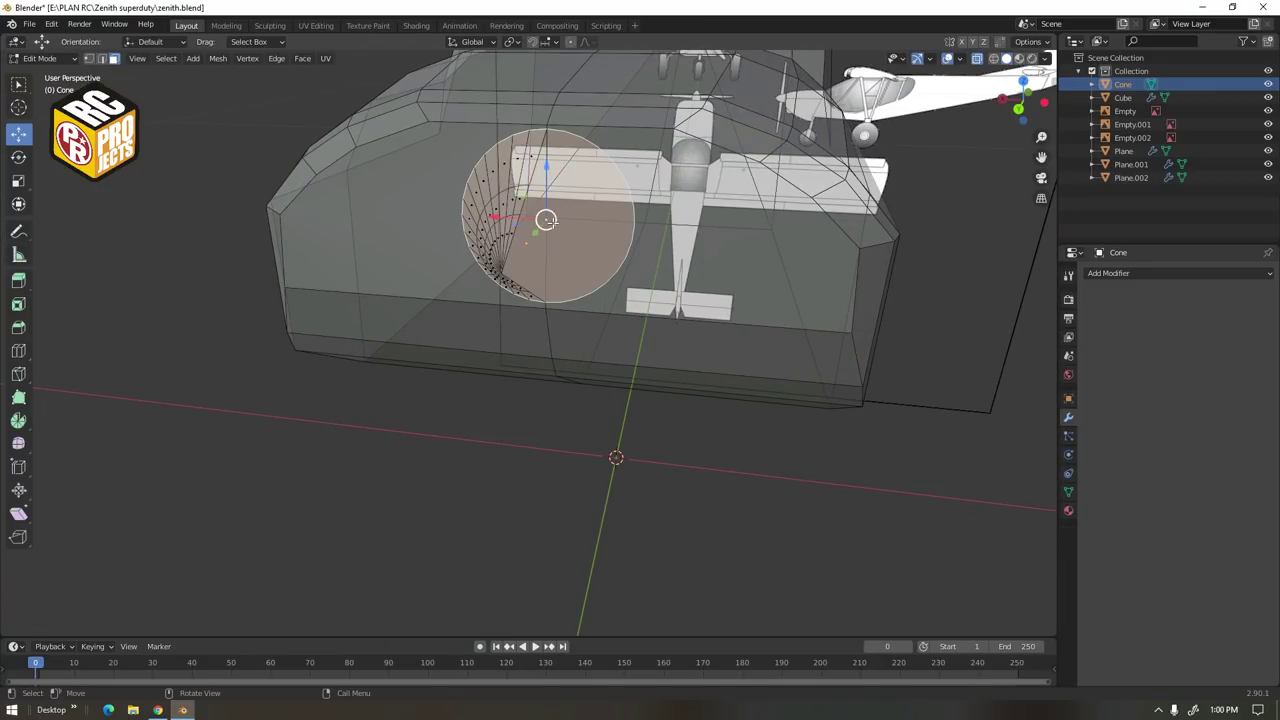
{"action": "key", "text": "x"}
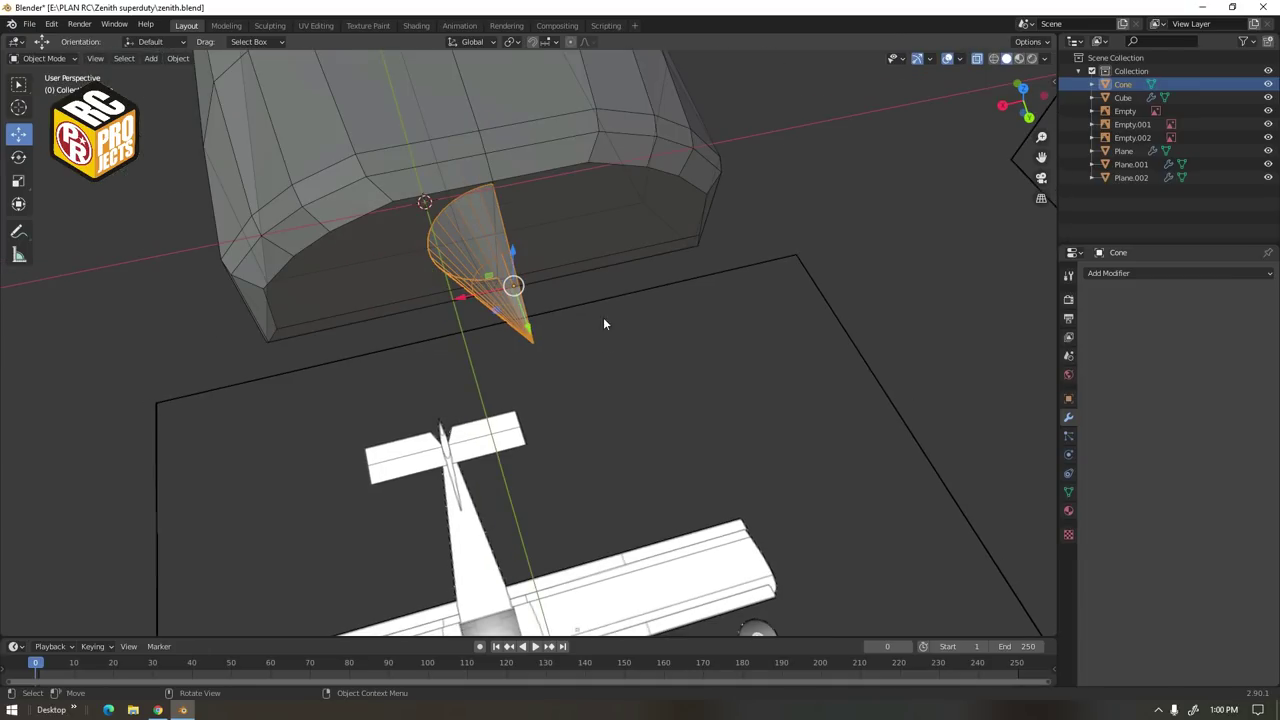
Add a Mirror modifier on the X axis to the half cone
{"action": "middle_click_drag", "start_coordinate": [604, 323], "coordinate": [643, 344], "text": "shift"}
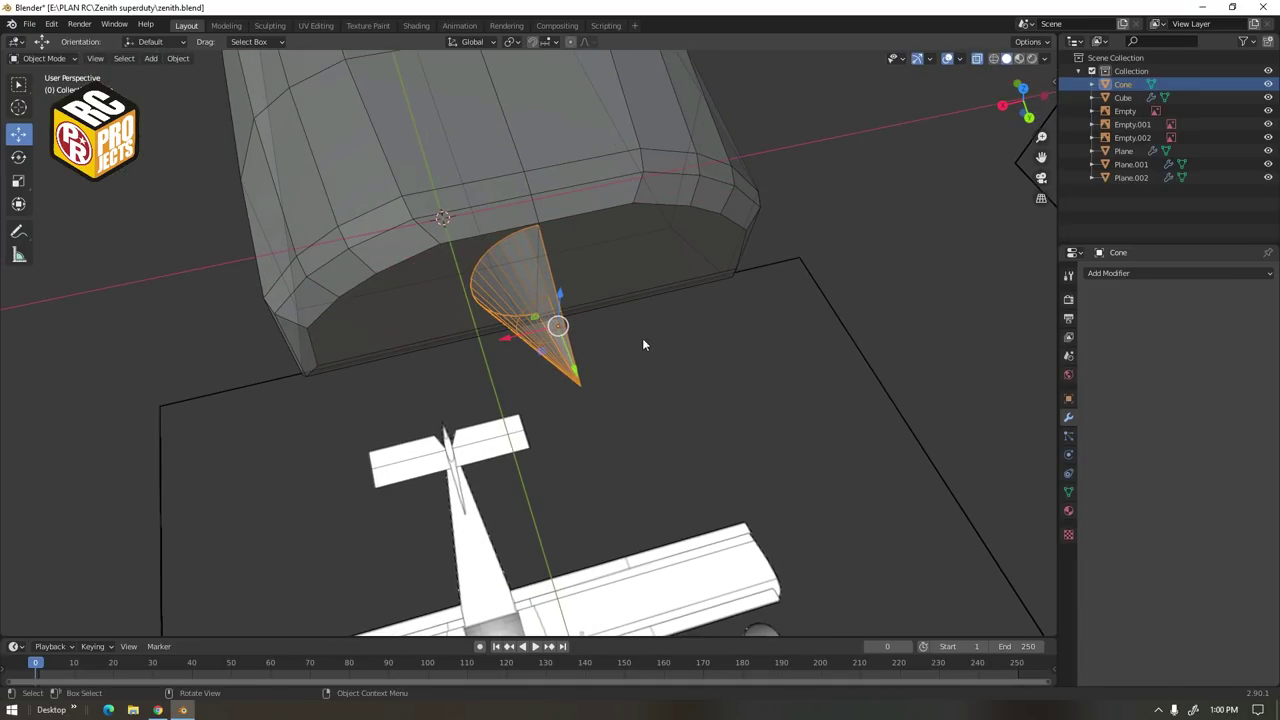
{"action": "left_click", "coordinate": [1123, 272]}
{"action": "left_click", "coordinate": [1016, 415]}
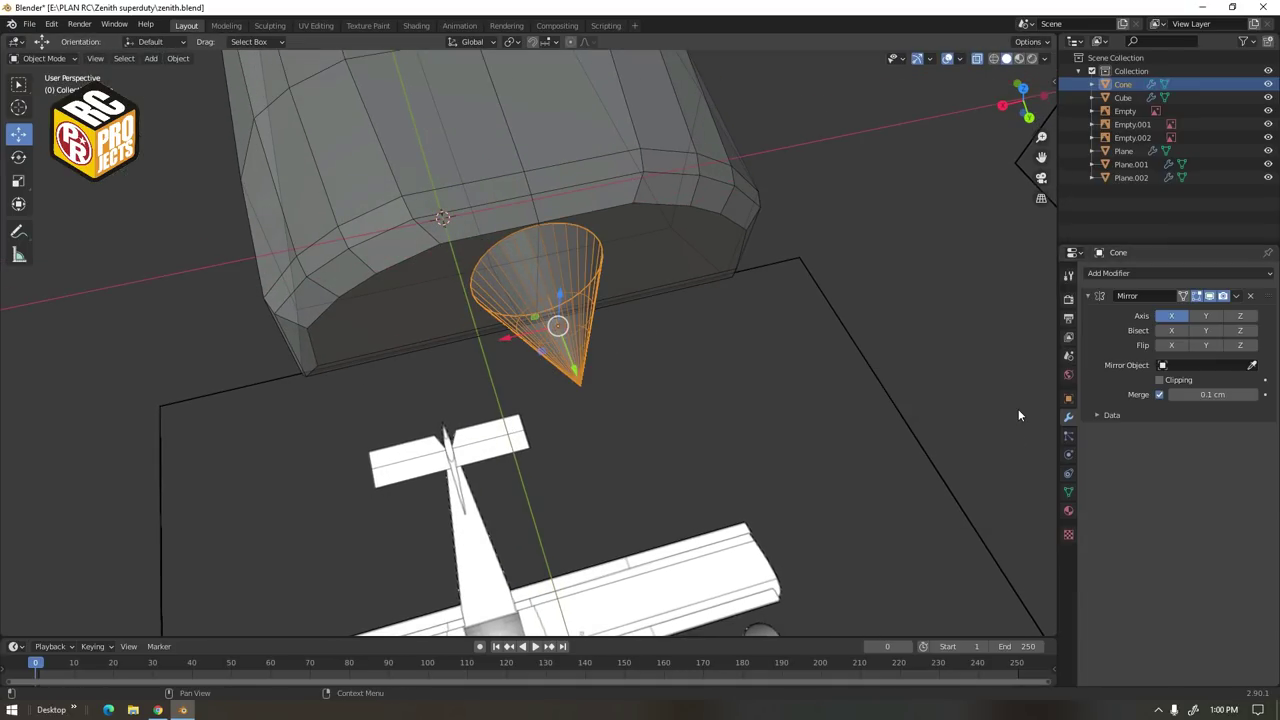
Try to widen the cone's rear cut line along X in the top view to match the spinner's outline
{"action": "left_click_drag", "start_coordinate": [648, 294], "coordinate": [460, 340]}
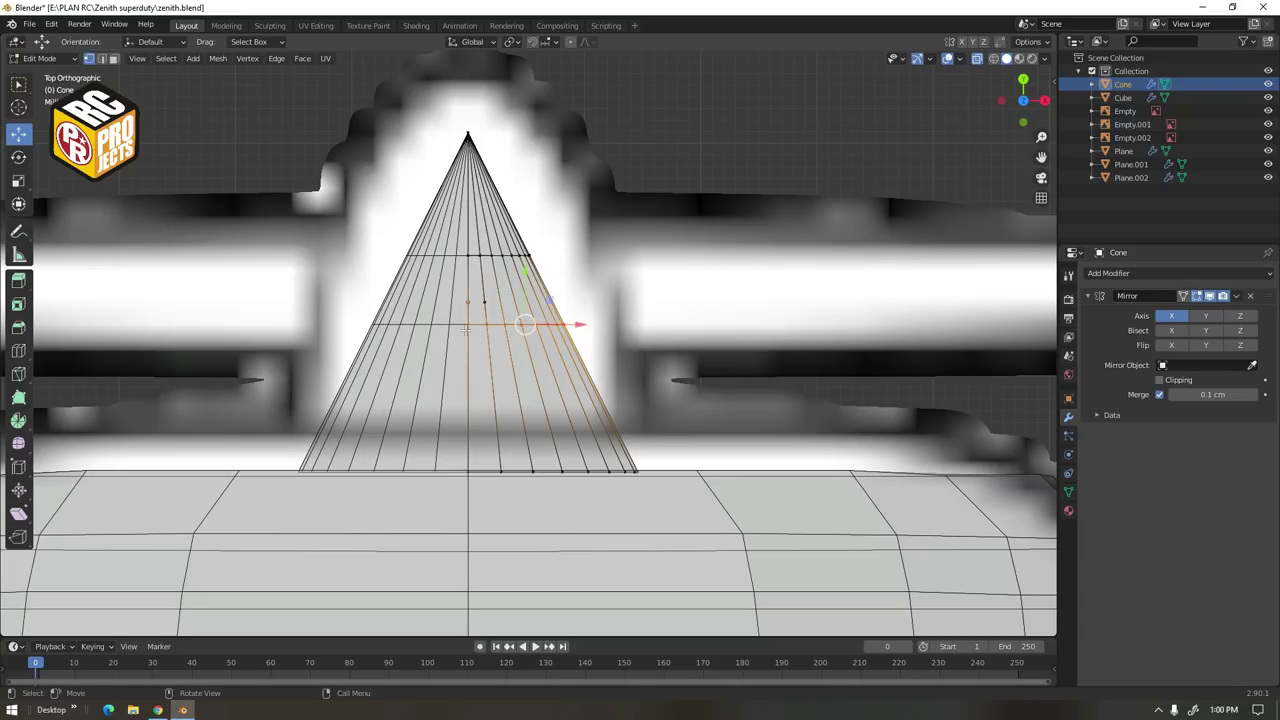
{"action": "key", "text": "x"}
{"action": "left_click", "coordinate": [466, 306]}
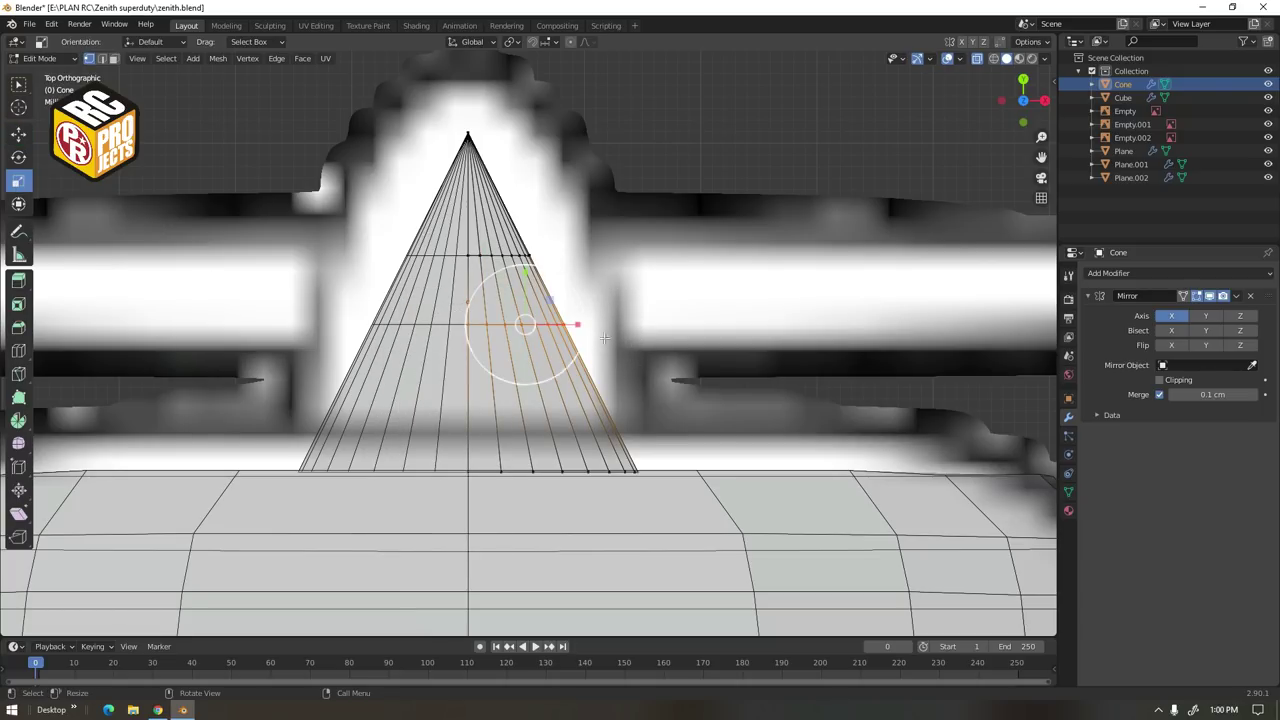
{"action": "left_click_drag", "start_coordinate": [578, 325], "coordinate": [599, 328]}
{"action": "key", "text": "ctrl+z"}
{"action": "left_click", "coordinate": [21, 134]}
Try to widen the cone's front cut line along X toward the spinner's outline, and undo the latest ring edits
{"action": "left_click_drag", "start_coordinate": [556, 238], "coordinate": [455, 272]}
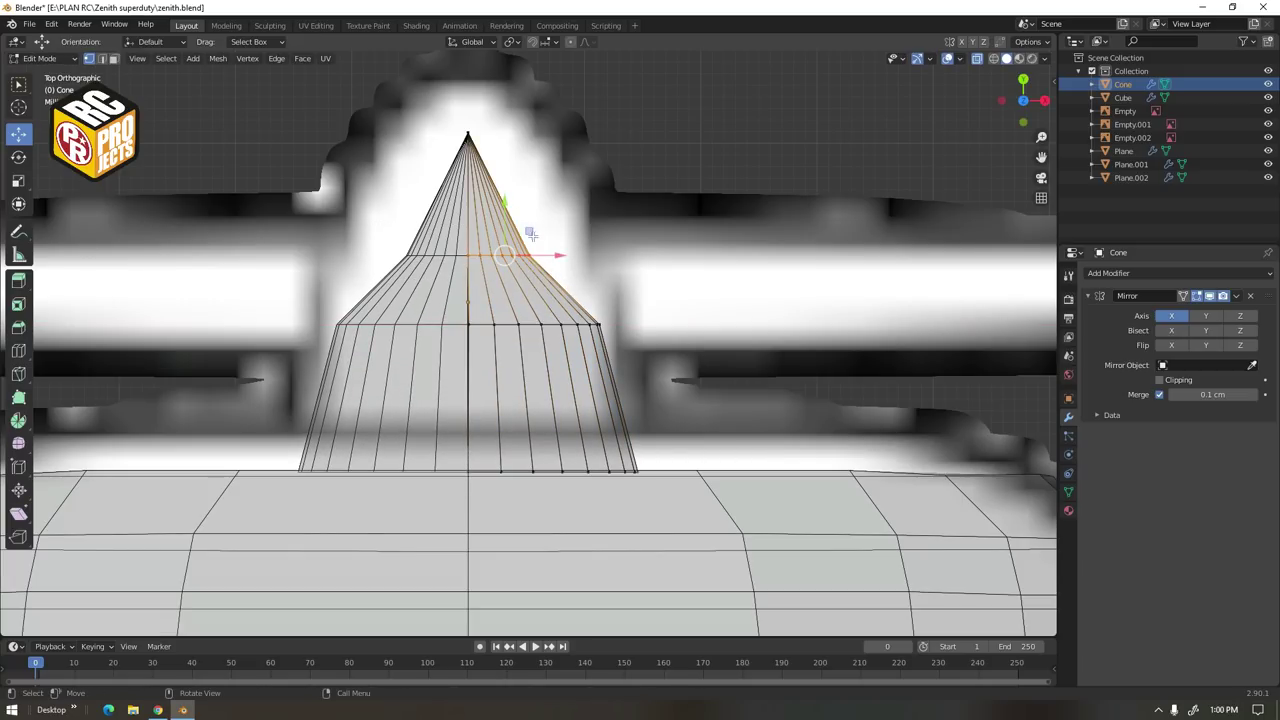
{"action": "key", "text": "s"}
{"action": "left_click", "coordinate": [538, 229]}
{"action": "left_click_drag", "start_coordinate": [557, 256], "coordinate": [588, 259]}
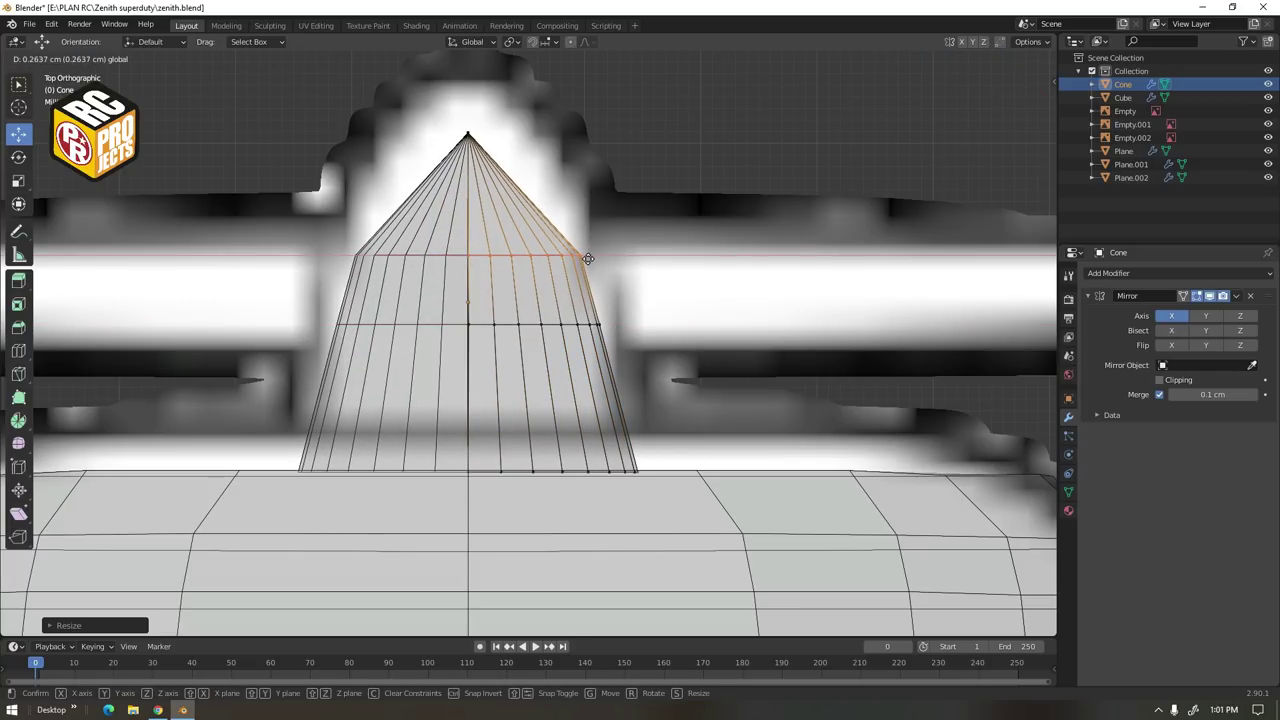
{"action": "left_click", "coordinate": [588, 258]}
{"action": "middle_click_drag", "start_coordinate": [588, 258], "coordinate": [335, 285]}
{"action": "key", "text": "ctrl+z"}
{"action": "key", "text": "ctrl+z"}
{"action": "key", "text": "ctrl+z"}
Scale the vertices of the cone's rear cut line outward to round out the spinner
{"action": "scroll", "coordinate": [340, 288], "scroll_direction": "up", "scroll_amount": 2}
{"action": "key", "text": "s"}
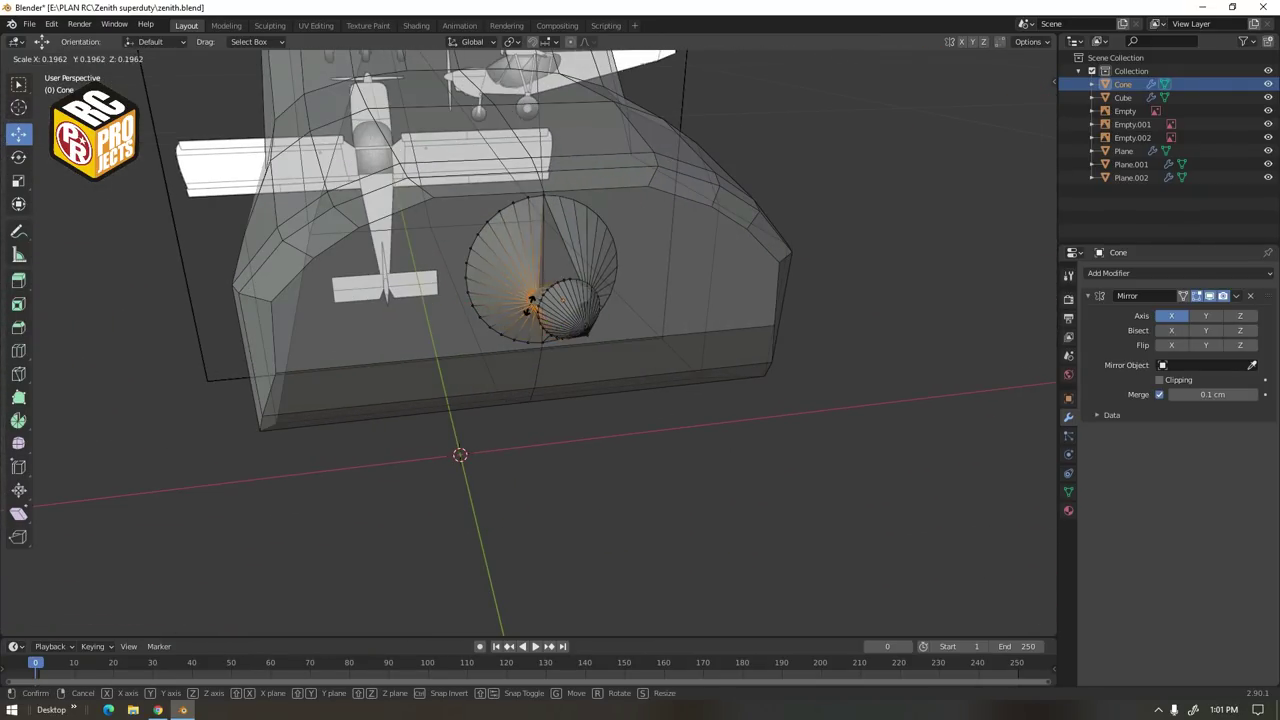
{"action": "left_click", "coordinate": [531, 300]}
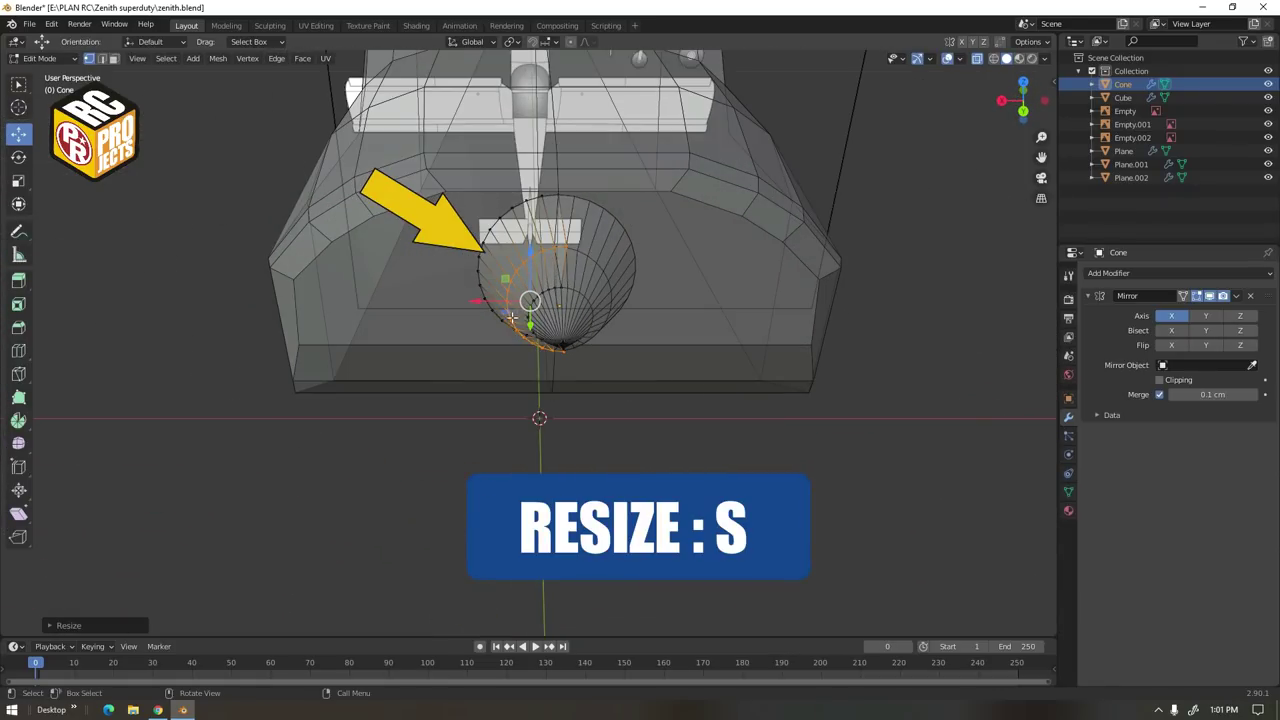
Shift the cone's front cut line along X toward the fuselage centreline and scale its ring of vertices
{"action": "left_click_drag", "start_coordinate": [486, 300], "coordinate": [494, 300]}
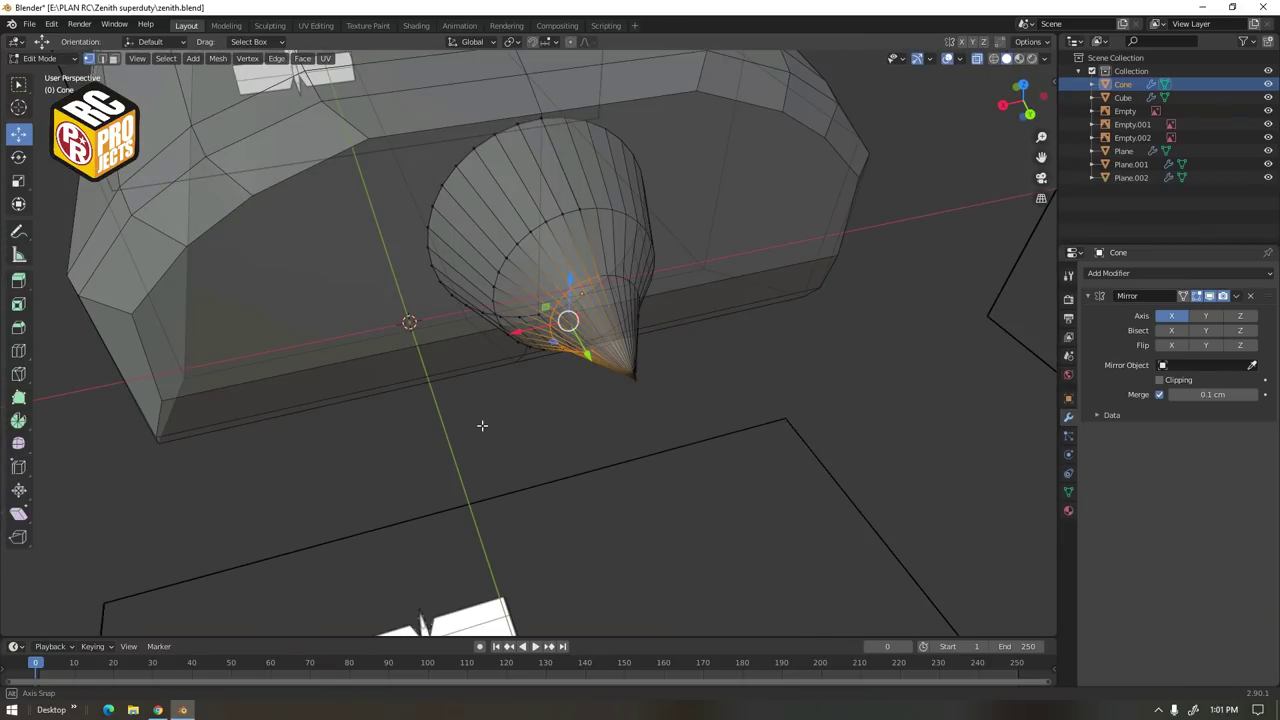
{"action": "key", "text": "s"}
{"action": "left_click", "coordinate": [462, 452]}
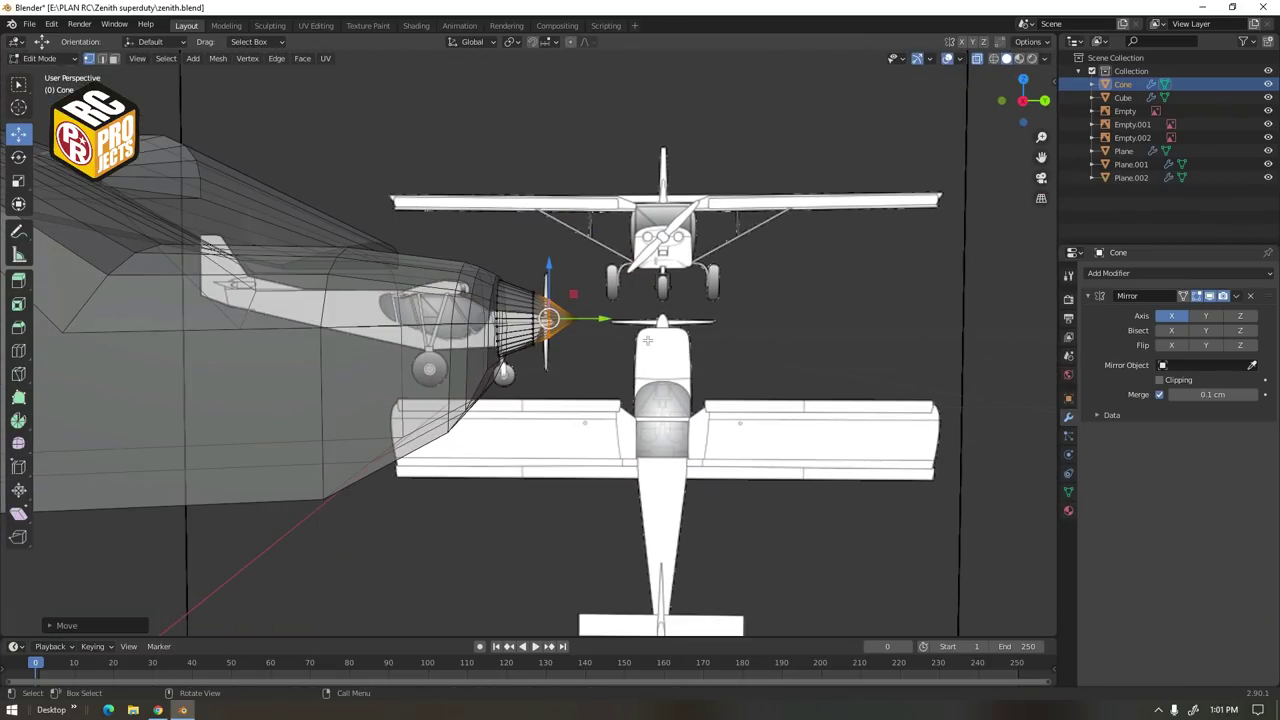
Scale the cone's front and rear cut lines outward against the side blueprint to match the spinner's rounded outline
{"action": "key", "text": "KP_3"}
{"action": "scroll", "coordinate": [647, 343], "scroll_direction": "up", "scroll_amount": 6}
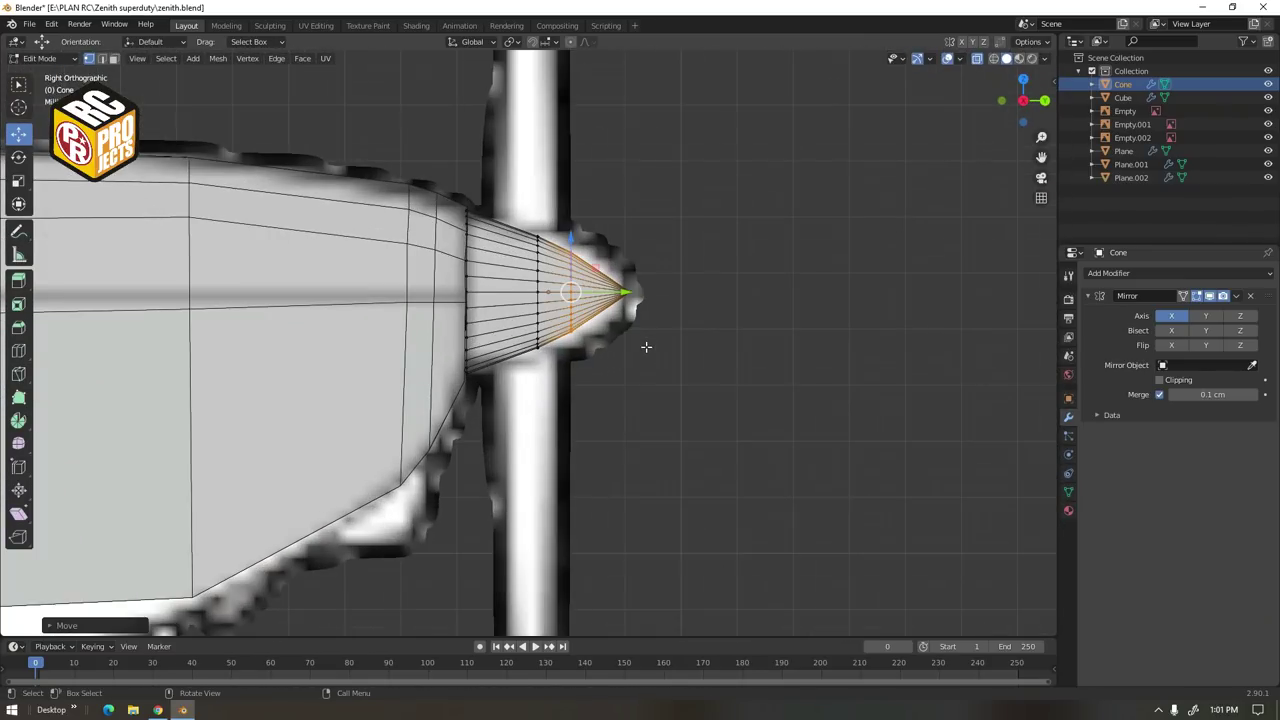
{"action": "key", "text": "s"}
{"action": "left_click", "coordinate": [652, 353]}
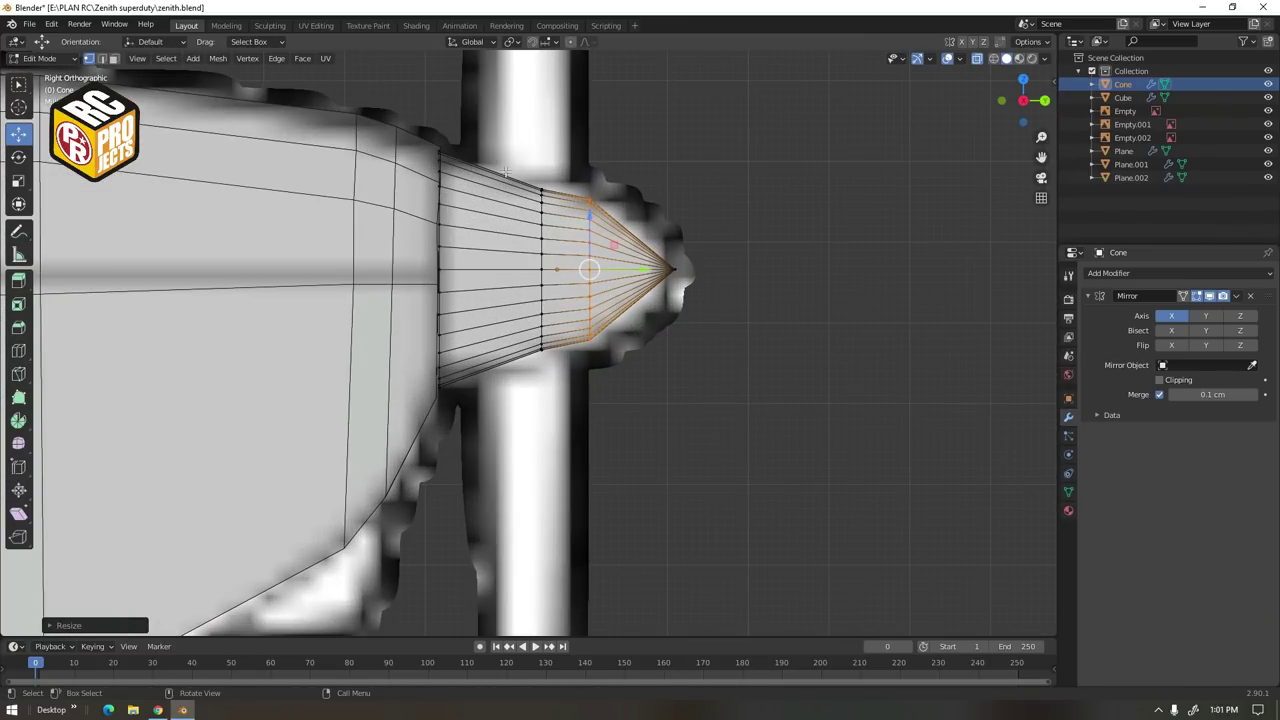
{"action": "left_click", "coordinate": [543, 326], "text": "alt"}
{"action": "key", "text": "s"}
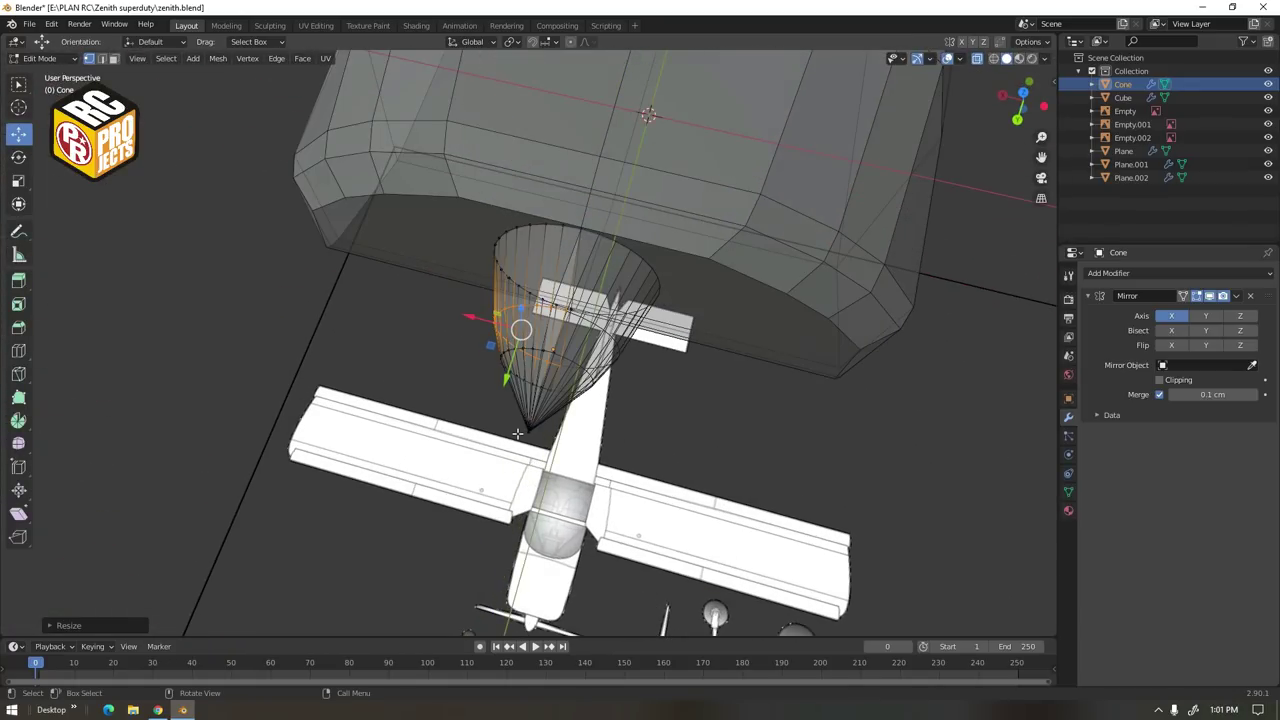
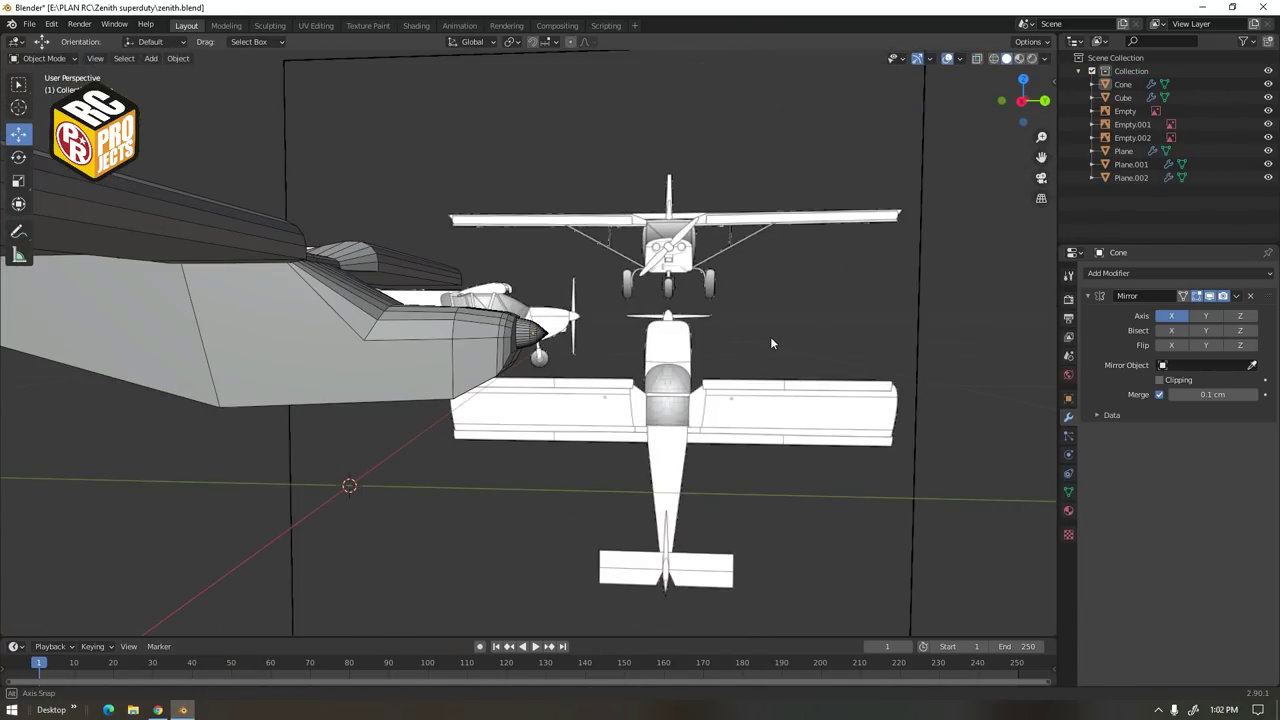
Switch to the browser, close the 9GAG page, and examine the nose and spinner shape in the STOL CH 750 photos
{"action": "middle_click_drag", "start_coordinate": [770, 343], "coordinate": [334, 534]}
{"action": "scroll", "coordinate": [334, 534], "scroll_direction": "down", "scroll_amount": 3}
{"action": "middle_click_drag", "start_coordinate": [431, 460], "coordinate": [634, 484]}
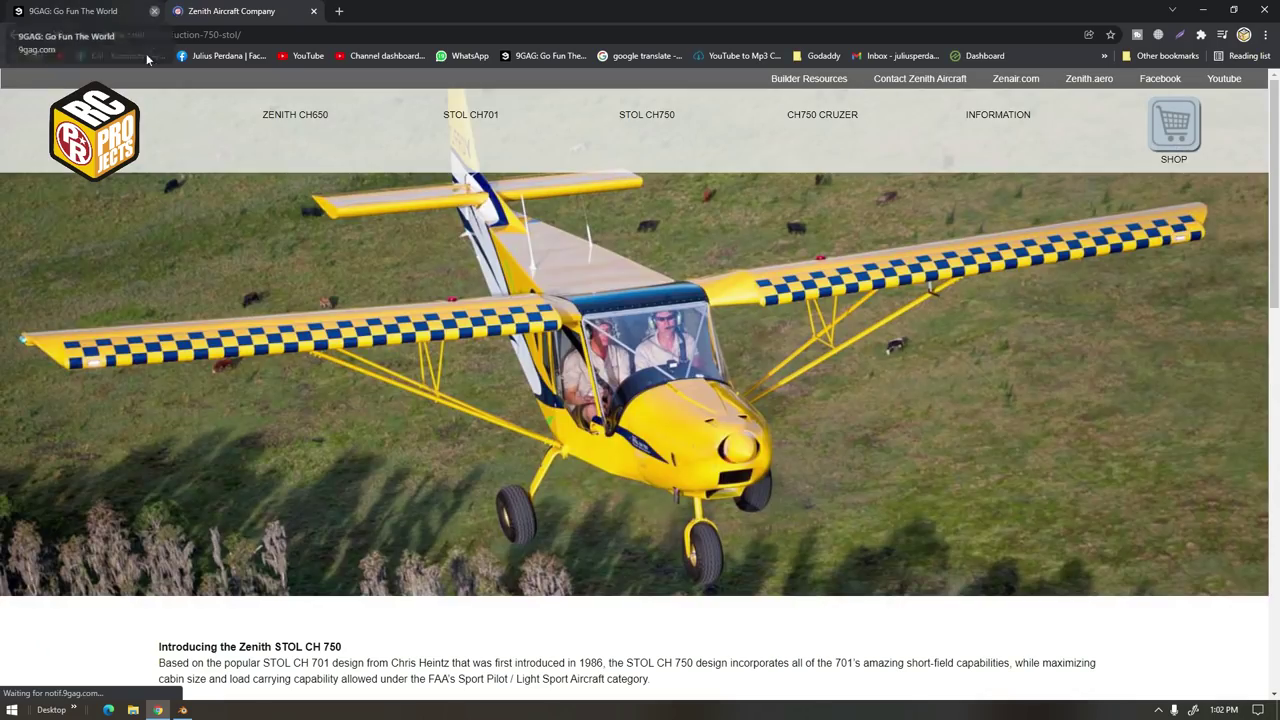
{"action": "left_click", "coordinate": [154, 11]}
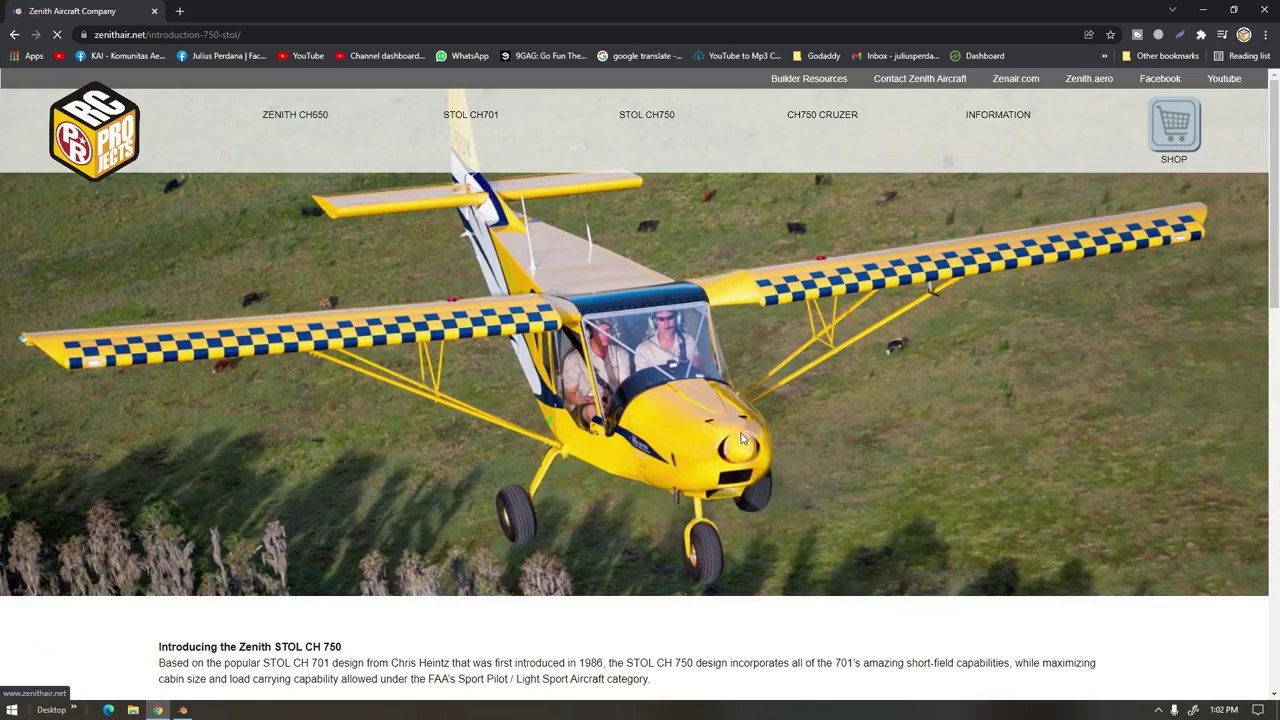
{"action": "scroll", "coordinate": [734, 437], "scroll_direction": "down", "scroll_amount": 1}
{"action": "scroll", "coordinate": [732, 430], "scroll_direction": "down", "scroll_amount": 7}
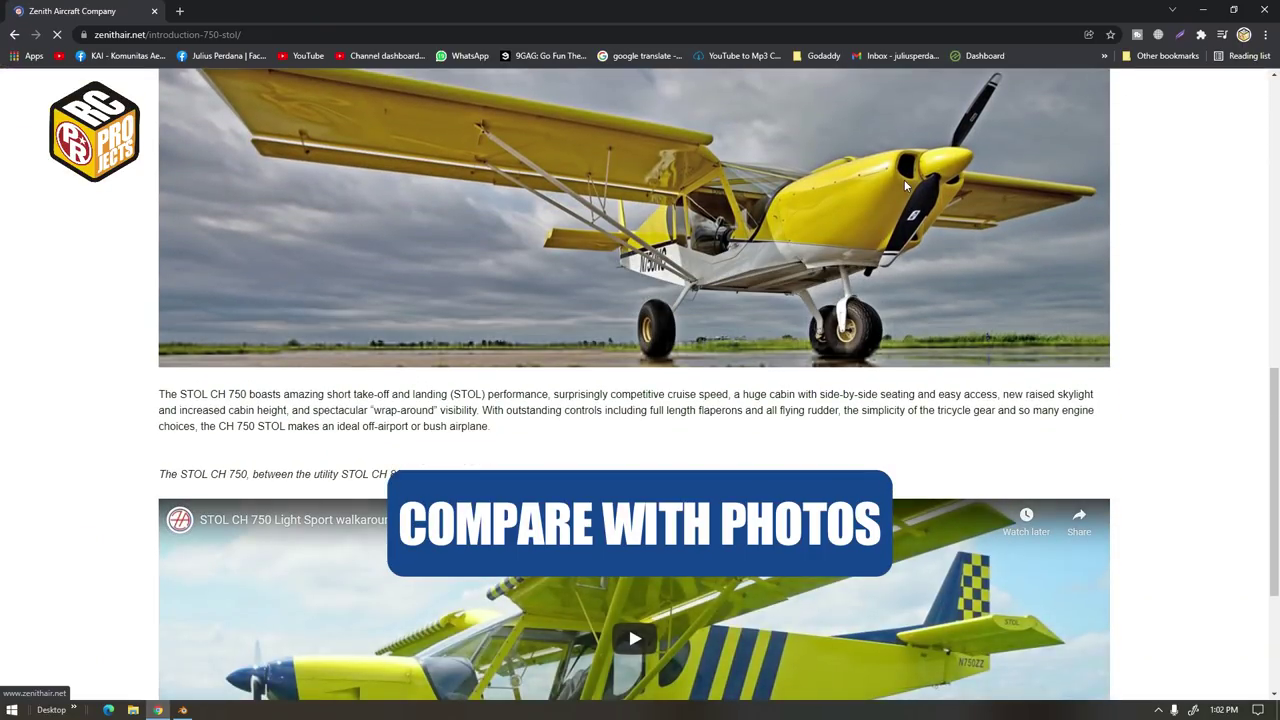
{"action": "scroll", "coordinate": [903, 170], "scroll_direction": "down", "scroll_amount": 5}
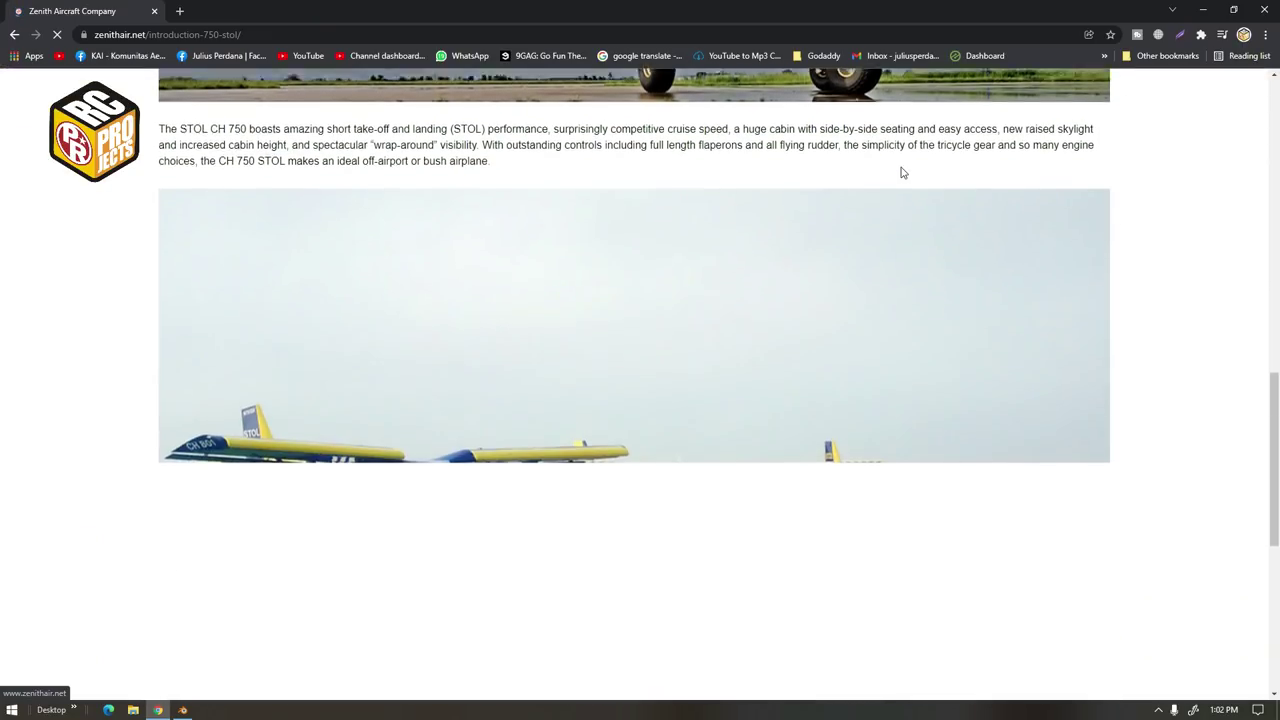
{"action": "scroll", "coordinate": [900, 172], "scroll_direction": "down", "scroll_amount": 3}
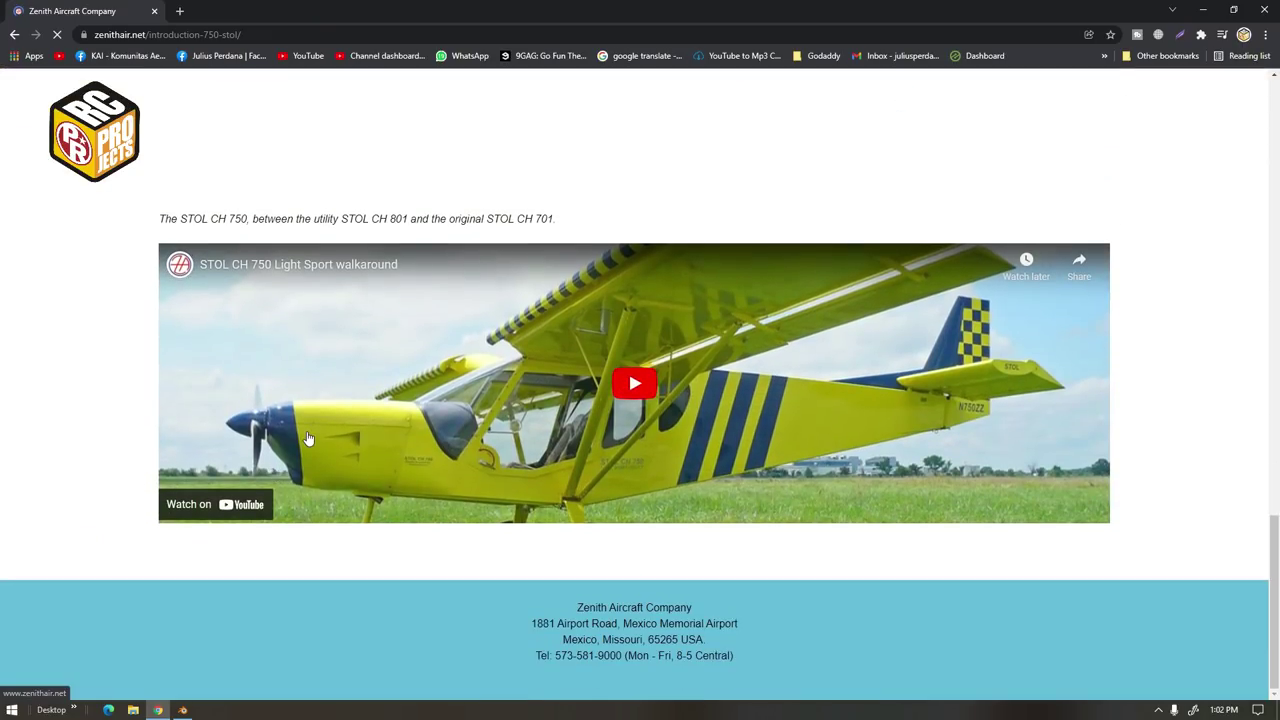
{"action": "scroll", "coordinate": [520, 417], "scroll_direction": "up", "scroll_amount": 4}
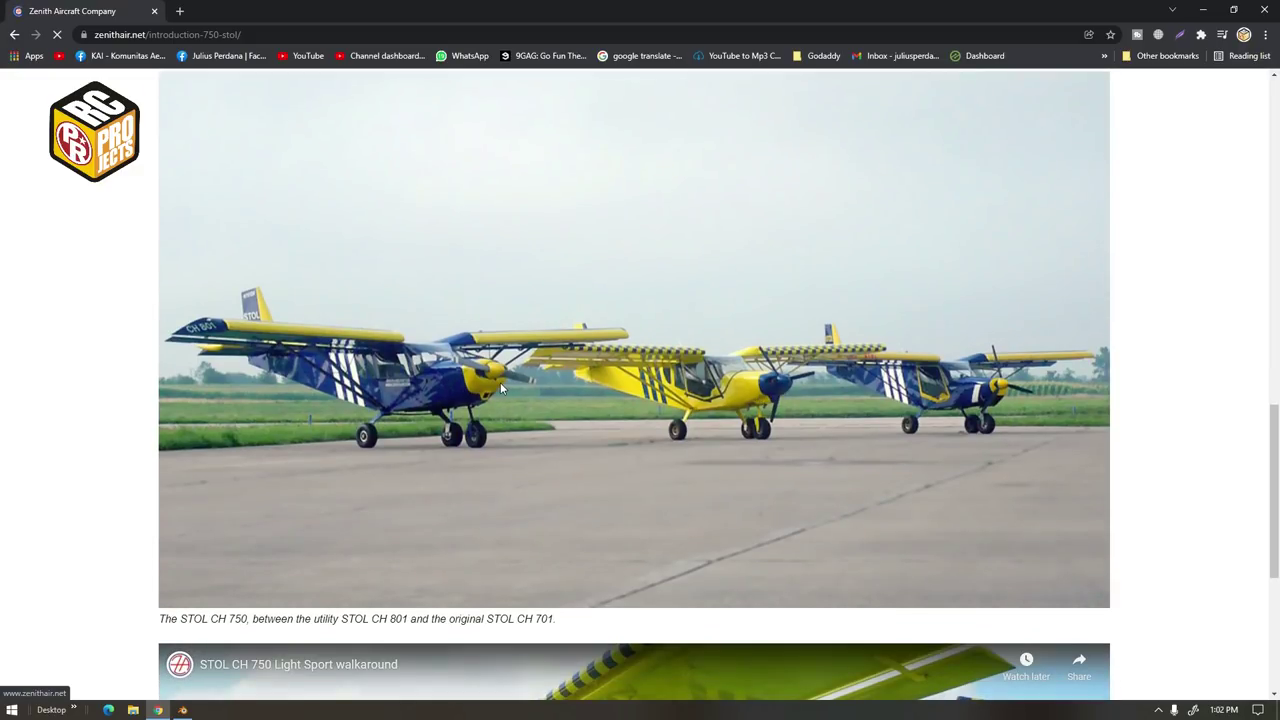
{"action": "left_click", "coordinate": [182, 710]}
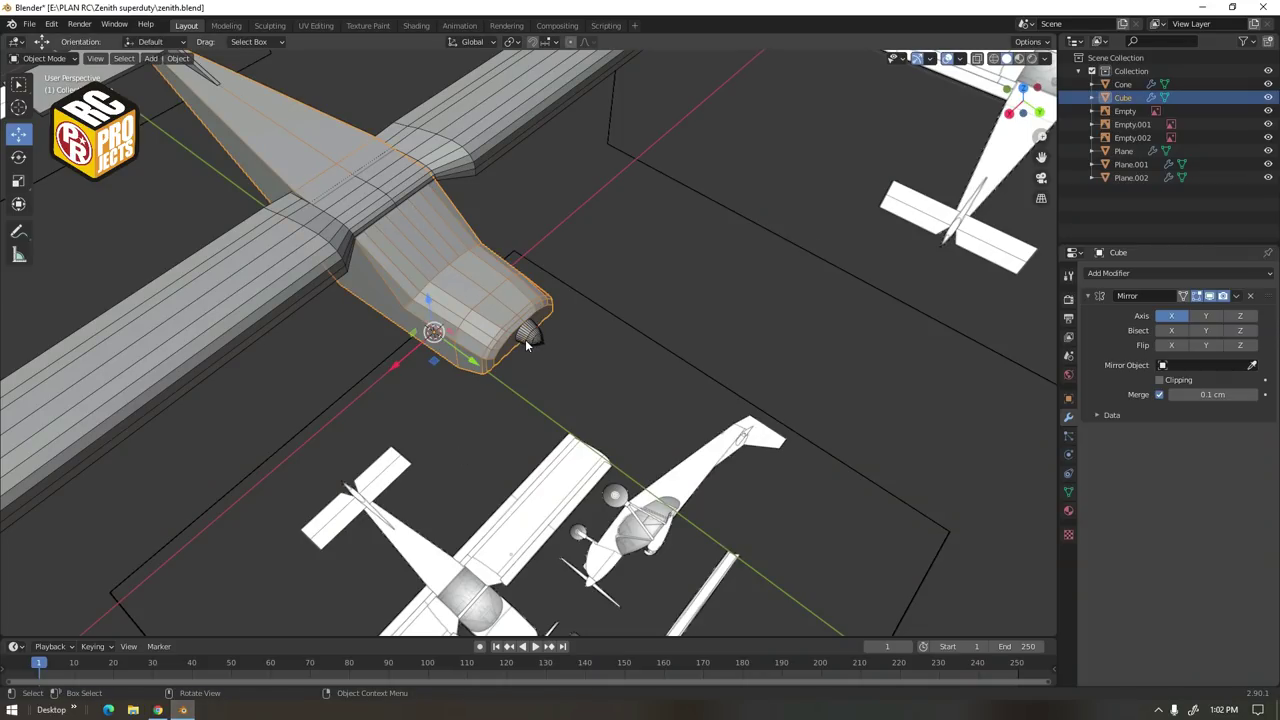
Edit the fuselage in the top view, pulling the nose's side vertex rows inward along X to taper the cowling
{"action": "key", "text": "KP_7"}
{"action": "key", "text": "Tab"}
{"action": "scroll", "coordinate": [630, 395], "scroll_direction": "up", "scroll_amount": 3}
{"action": "left_click_drag", "start_coordinate": [500, 352], "coordinate": [532, 406], "text": "ctrl"}
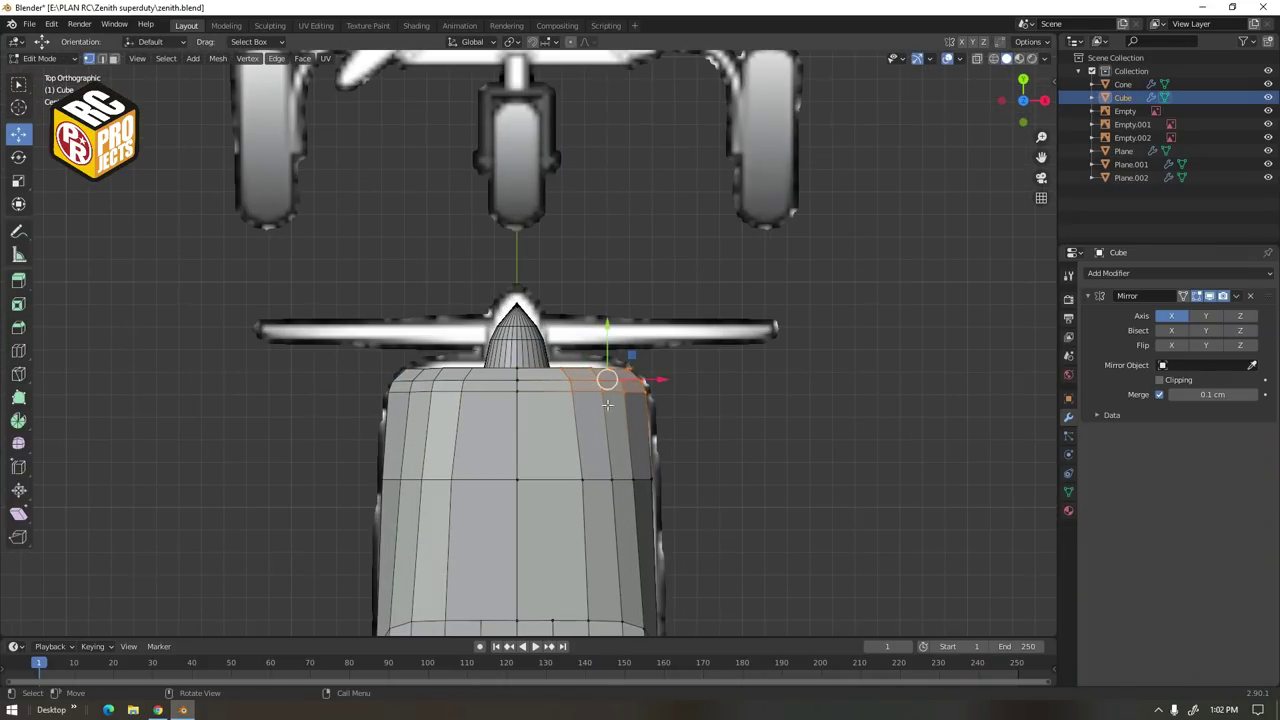
{"action": "left_click_drag", "start_coordinate": [652, 379], "coordinate": [627, 390]}
{"action": "key", "text": "ctrl+z"}
{"action": "key", "text": "alt+z"}
{"action": "key", "text": "alt+z"}
{"action": "key", "text": "alt+z"}
{"action": "left_click_drag", "start_coordinate": [694, 466], "coordinate": [559, 515]}
{"action": "left_click_drag", "start_coordinate": [666, 481], "coordinate": [656, 483]}
{"action": "scroll", "coordinate": [643, 476], "scroll_direction": "up", "scroll_amount": 3}
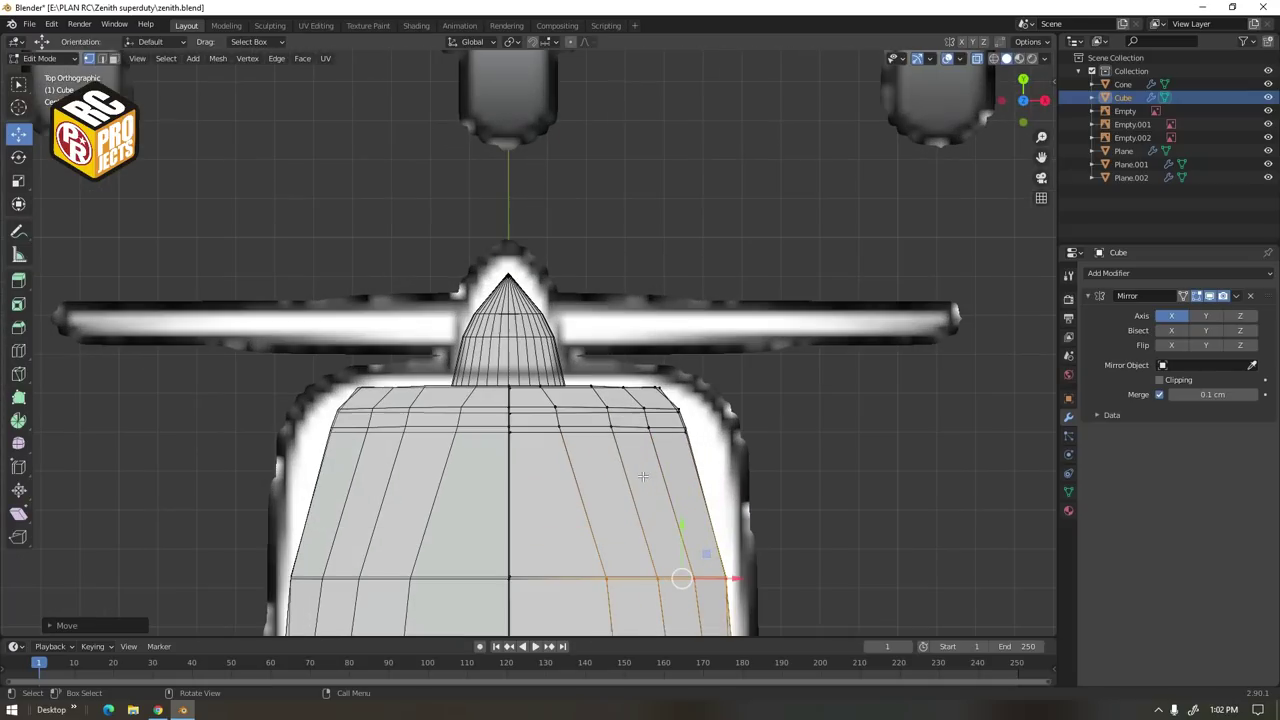
{"action": "key", "text": "Tab"}
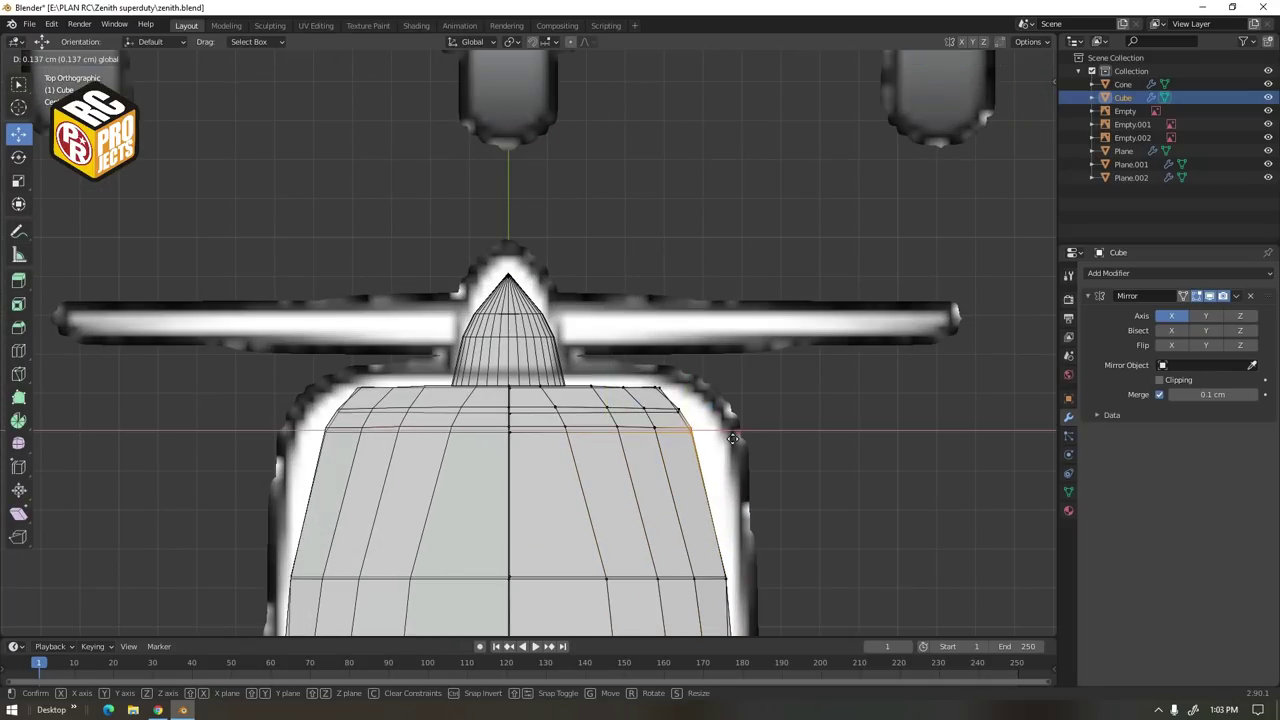
Compare the tapered nose with the aircraft photos and walkaround video image on the Zenith website
{"action": "scroll", "coordinate": [700, 450], "scroll_direction": "down", "scroll_amount": 5}
{"action": "middle_click_drag", "start_coordinate": [720, 457], "coordinate": [608, 333]}
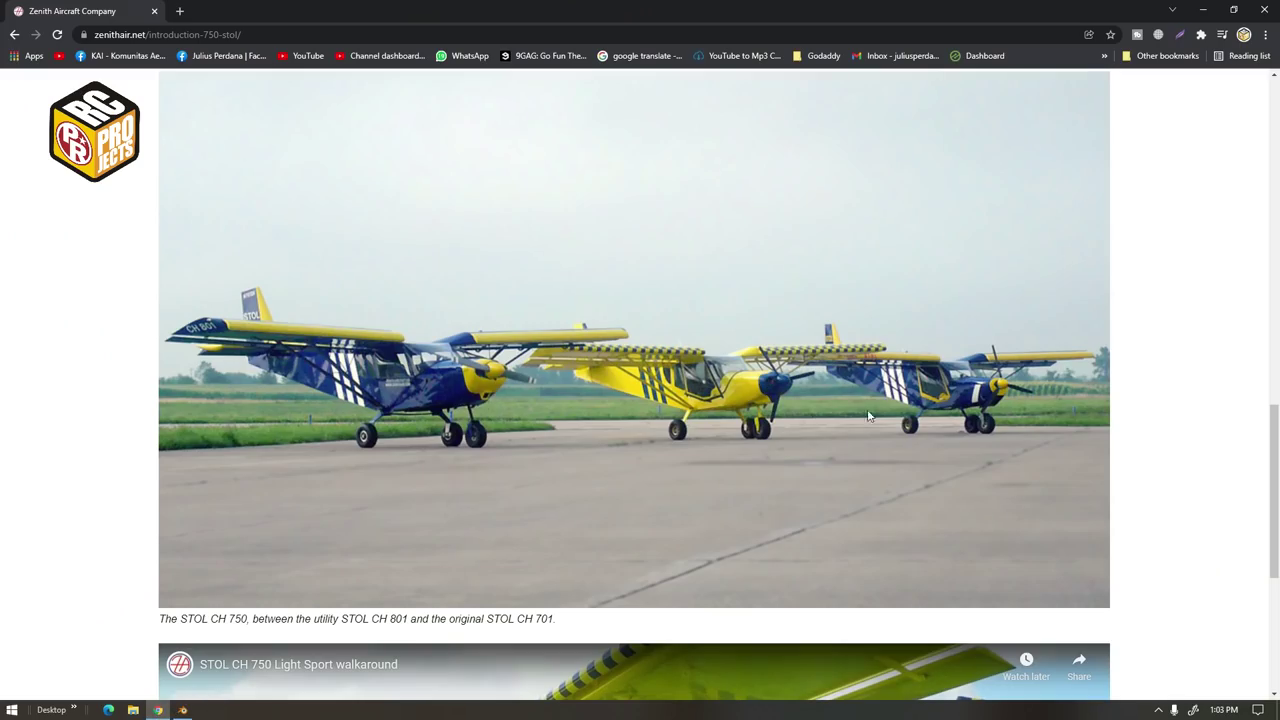
{"action": "scroll", "coordinate": [868, 416], "scroll_direction": "down", "scroll_amount": 5}
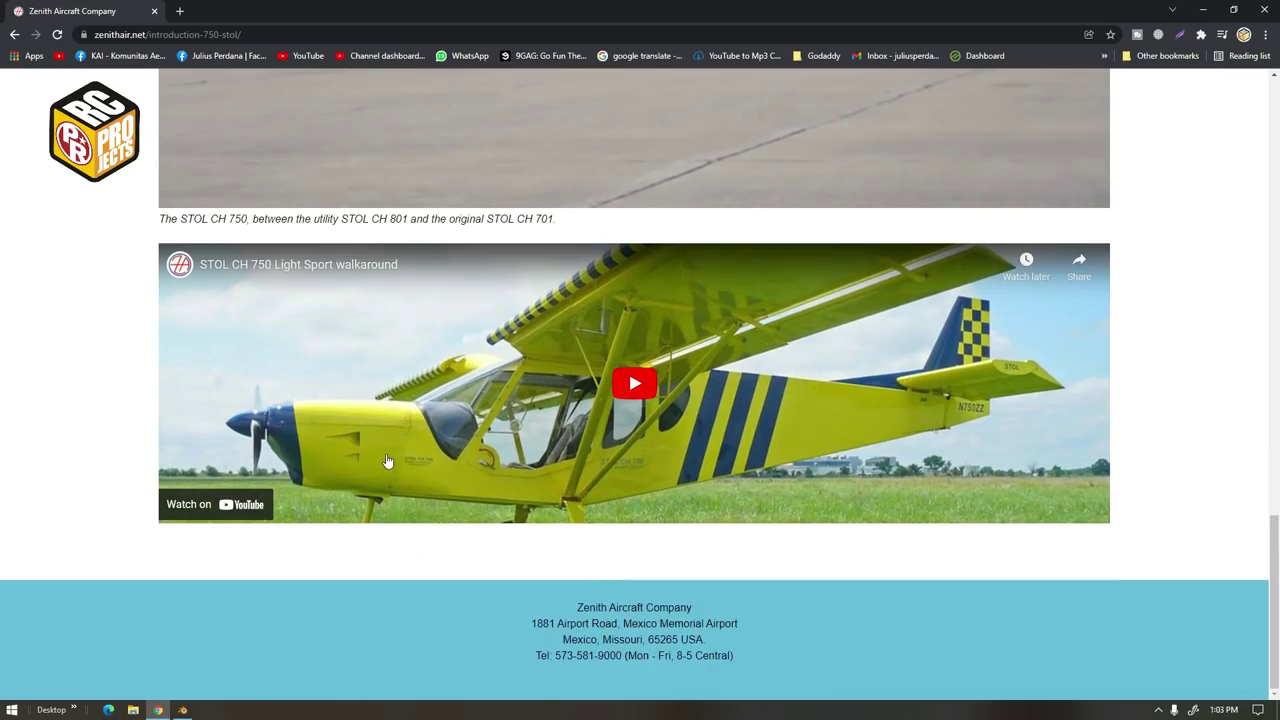
{"action": "scroll", "coordinate": [571, 265], "scroll_direction": "up", "scroll_amount": 15}
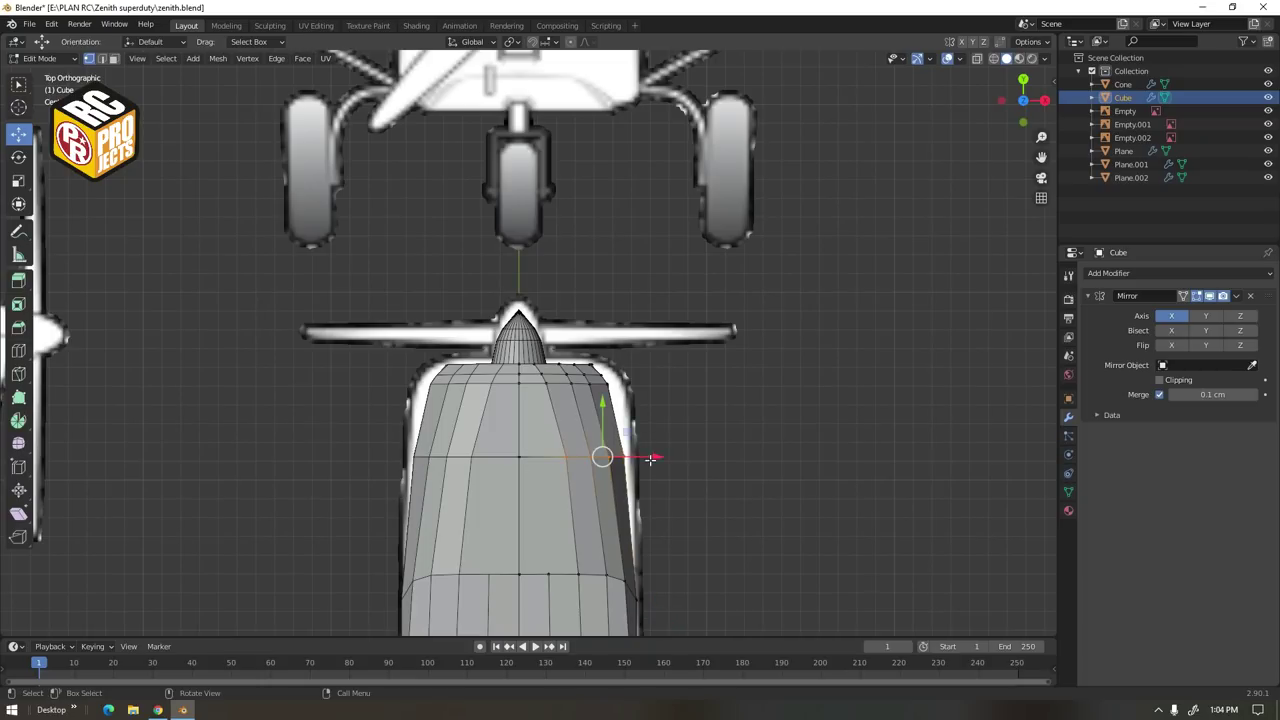
Narrow the cowling further by moving its middle vertex row and the foremost nose vertices inward along X
{"action": "left_click_drag", "start_coordinate": [650, 460], "coordinate": [643, 460]}
{"action": "scroll", "coordinate": [648, 412], "scroll_direction": "up", "scroll_amount": 2}
{"action": "left_click_drag", "start_coordinate": [652, 365], "coordinate": [543, 439]}
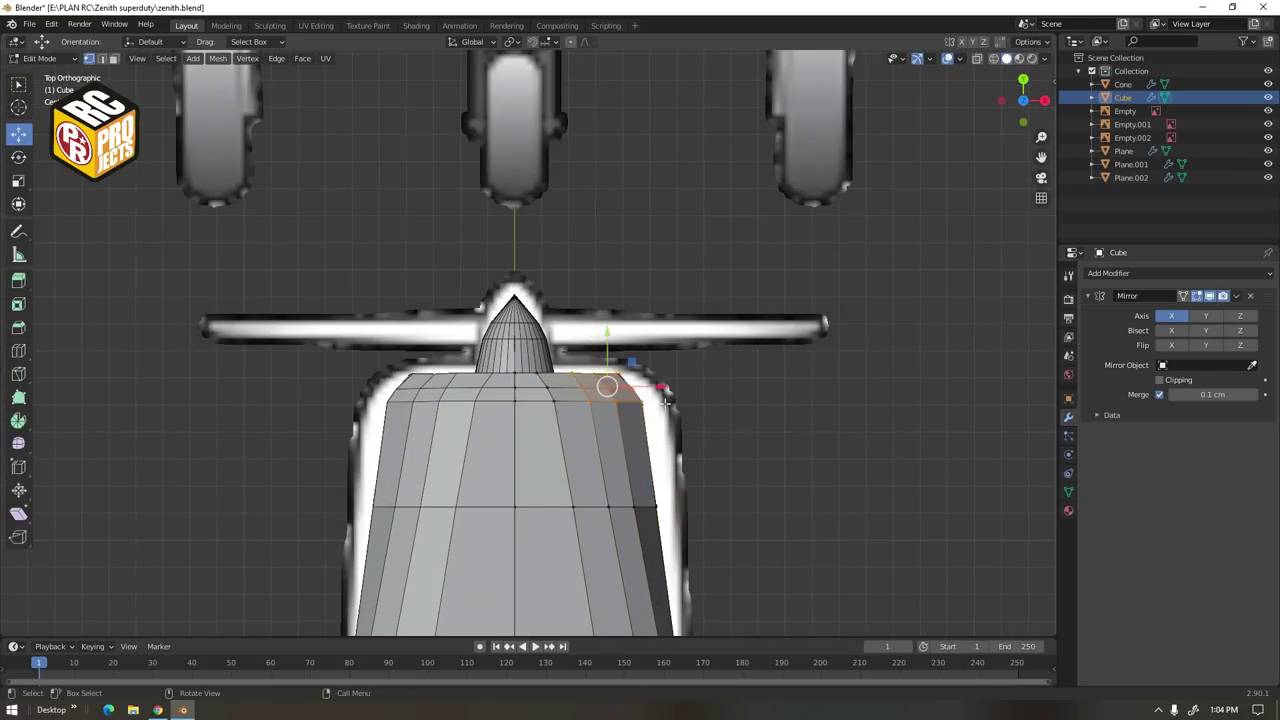
{"action": "key", "text": "alt+z"}
{"action": "left_click_drag", "start_coordinate": [680, 418], "coordinate": [617, 391]}
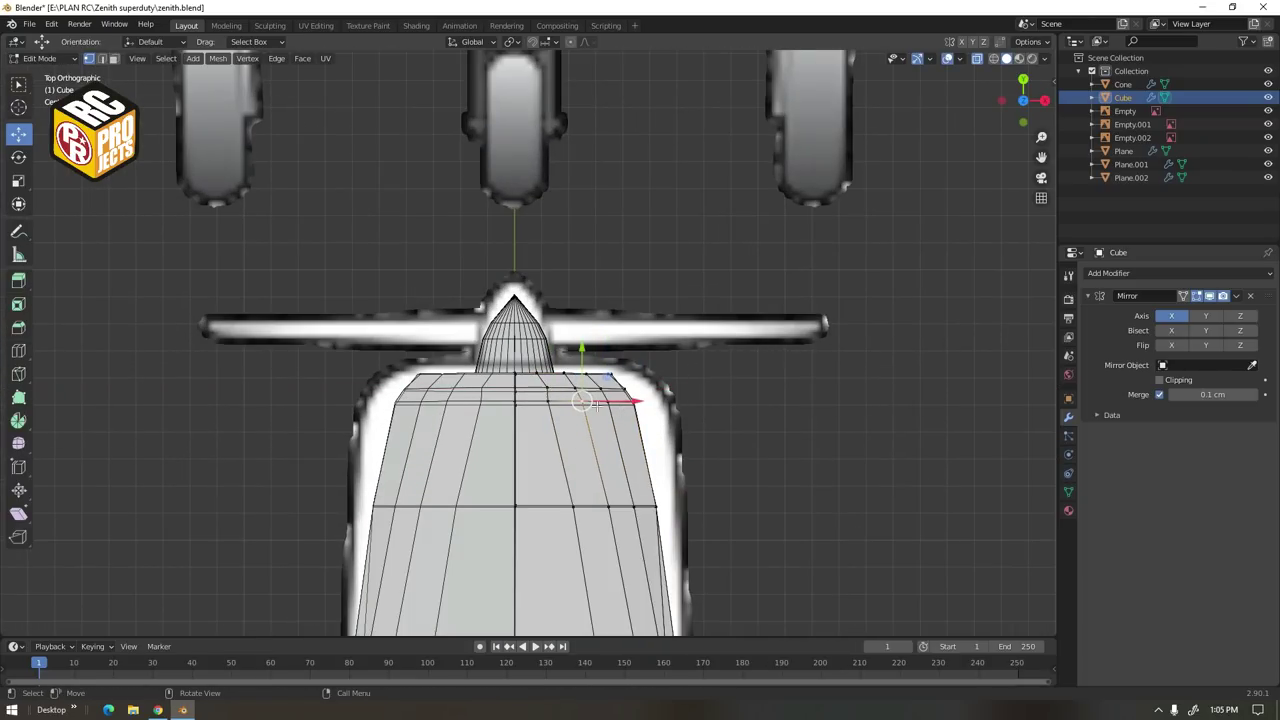
{"action": "middle_click_drag", "start_coordinate": [585, 457], "coordinate": [495, 105]}
{"action": "key", "text": "alt+z"}
{"action": "left_click", "coordinate": [445, 378]}
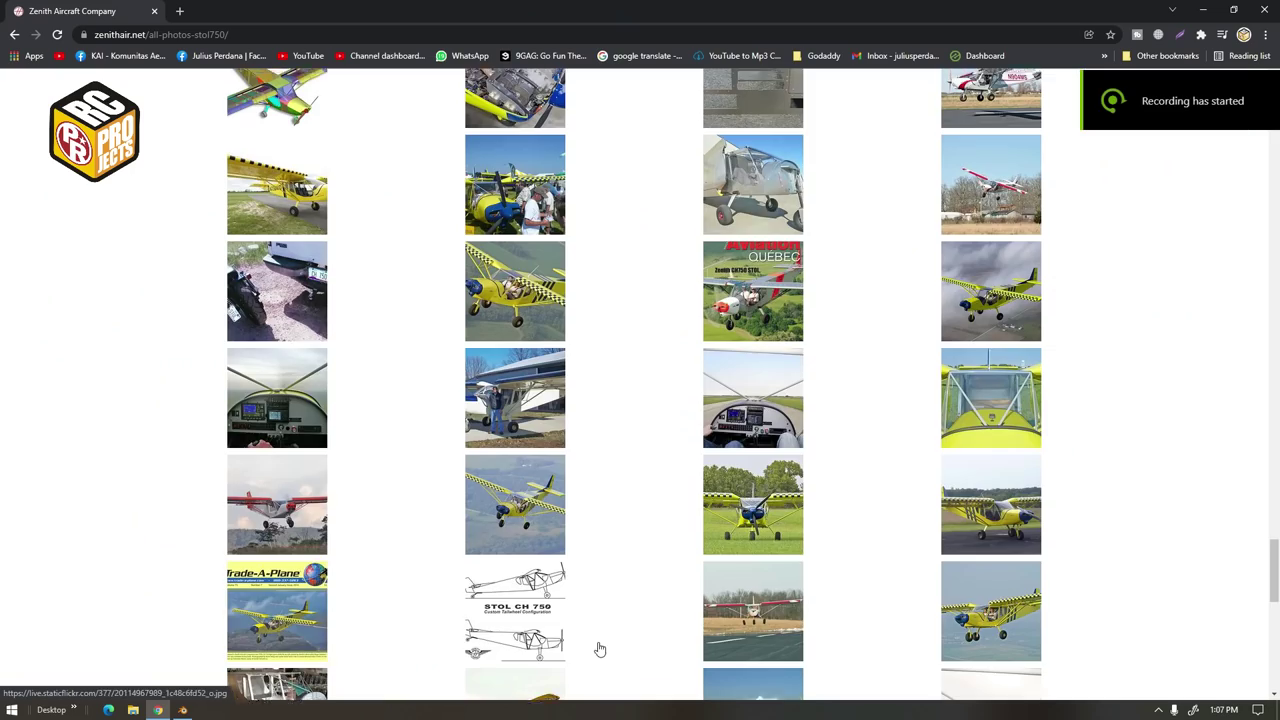
Browse the STOL CH 750 photo gallery and open several aircraft pictures to examine the nose shape
{"action": "scroll", "coordinate": [600, 506], "scroll_direction": "up", "scroll_amount": 10}
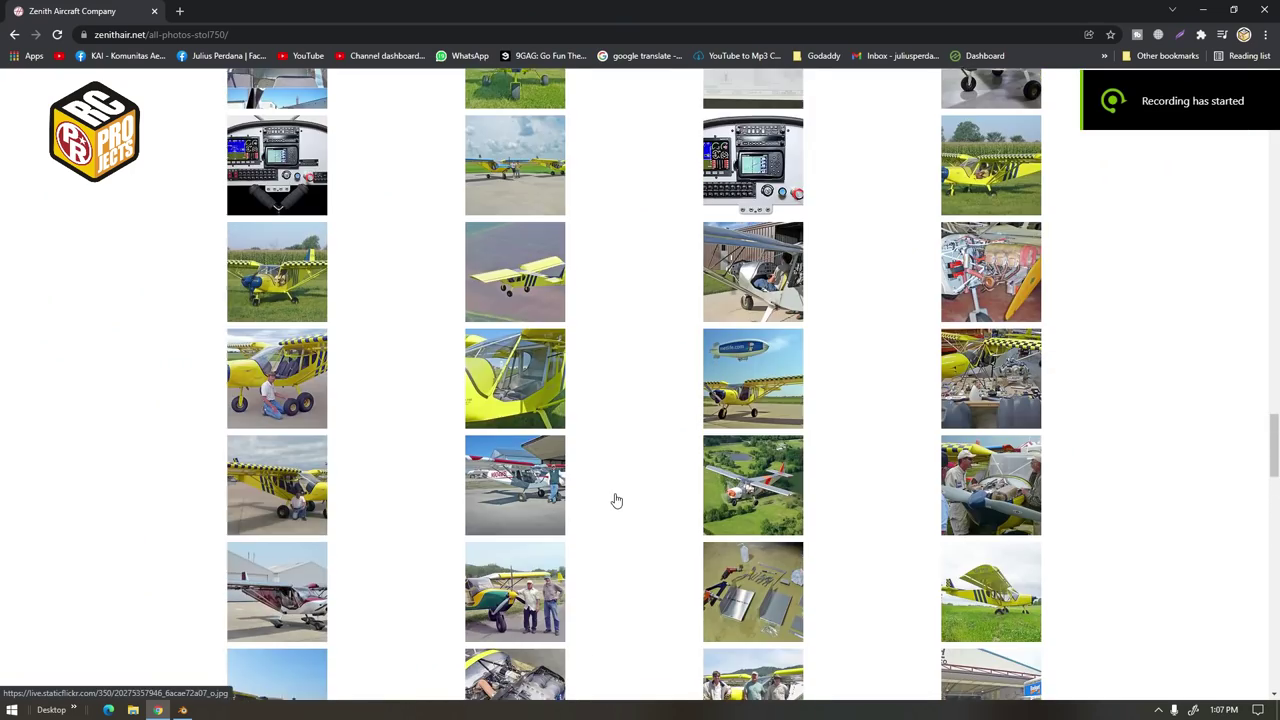
{"action": "left_click", "coordinate": [278, 377]}
{"action": "left_click", "coordinate": [1242, 92]}
{"action": "scroll", "coordinate": [903, 337], "scroll_direction": "up", "scroll_amount": 4}
{"action": "left_click", "coordinate": [732, 375]}
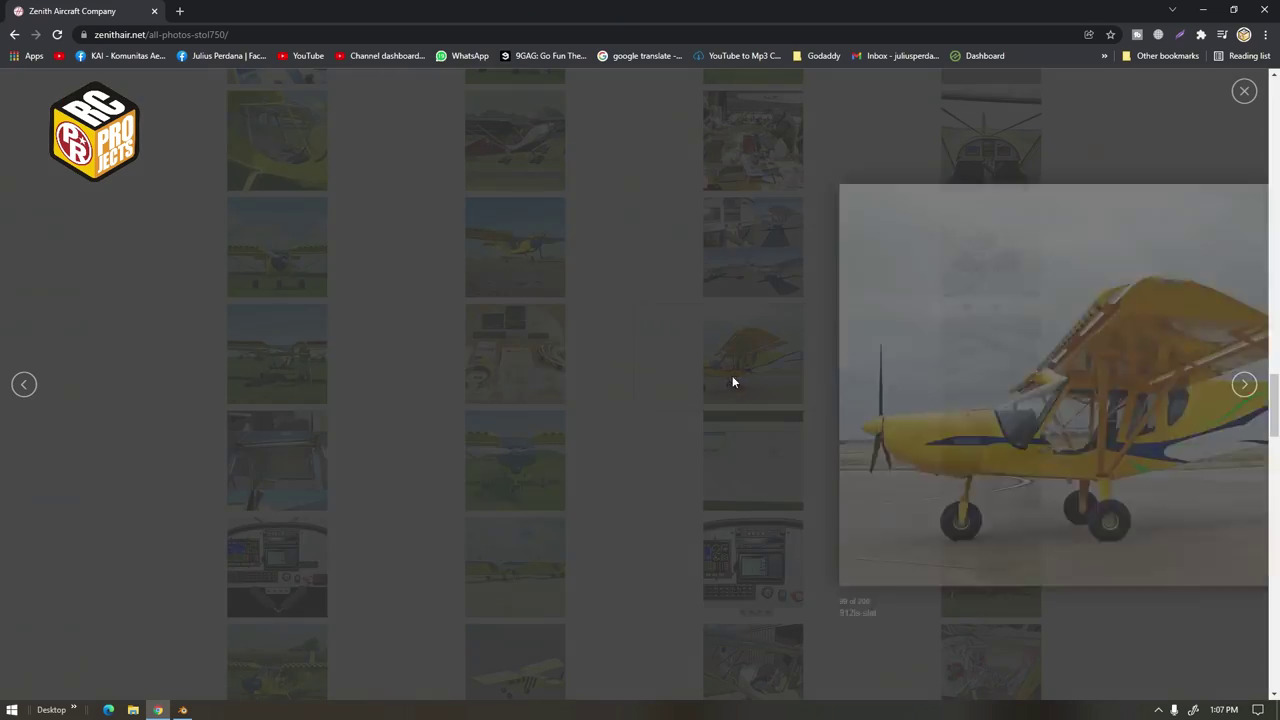
{"action": "left_click", "coordinate": [1244, 91]}
{"action": "scroll", "coordinate": [887, 366], "scroll_direction": "up", "scroll_amount": 12}
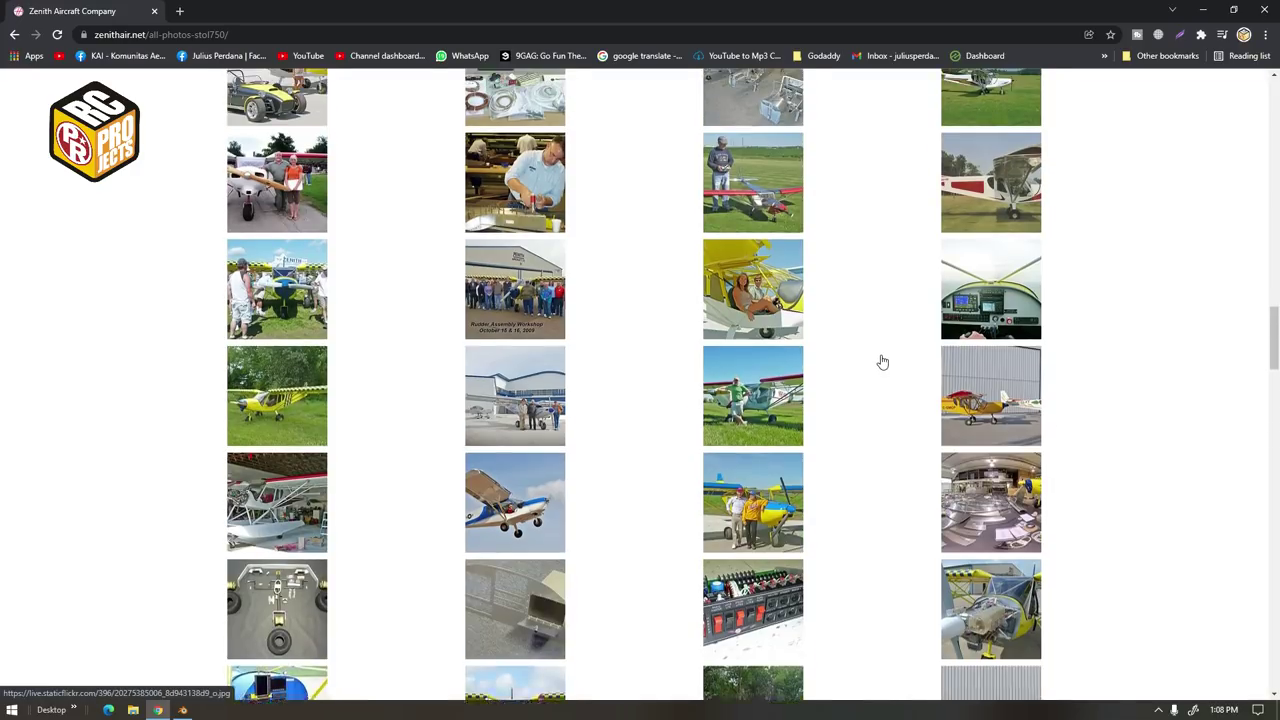
{"action": "left_click", "coordinate": [516, 378]}
{"action": "left_click", "coordinate": [183, 710]}
Compare the modelled spinner and cowling with the reference photos of the real aircraft
{"action": "left_click", "coordinate": [680, 443]}
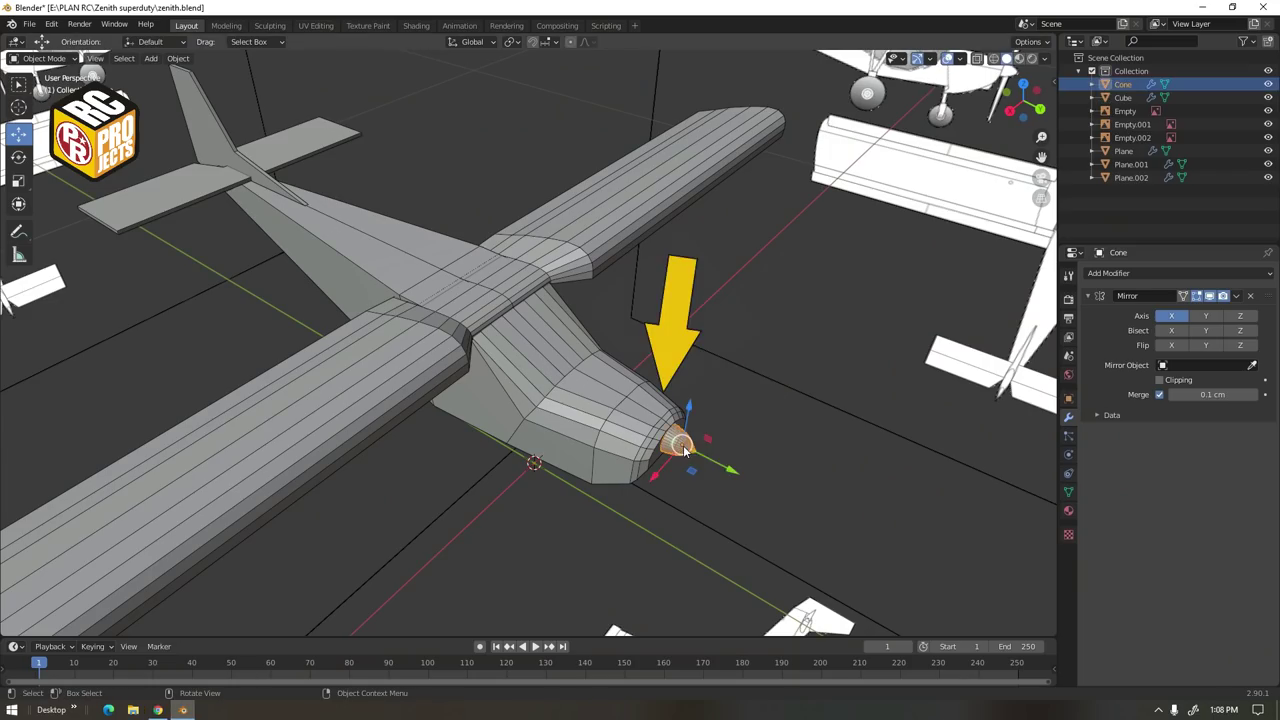
{"action": "middle_click_drag", "start_coordinate": [680, 443], "coordinate": [600, 330]}
{"action": "left_click", "coordinate": [588, 461]}
{"action": "left_click", "coordinate": [182, 714]}
{"action": "left_click", "coordinate": [182, 712]}
Edit the fuselage mesh, adjusting single vertices along the cowling's upper front edge vertically to round its top
{"action": "middle_click_drag", "start_coordinate": [520, 480], "coordinate": [566, 386]}
{"action": "key", "text": "Tab"}
{"action": "scroll", "coordinate": [515, 447], "scroll_direction": "up", "scroll_amount": 2}
{"action": "left_click", "coordinate": [515, 452]}
{"action": "left_click", "coordinate": [529, 418]}
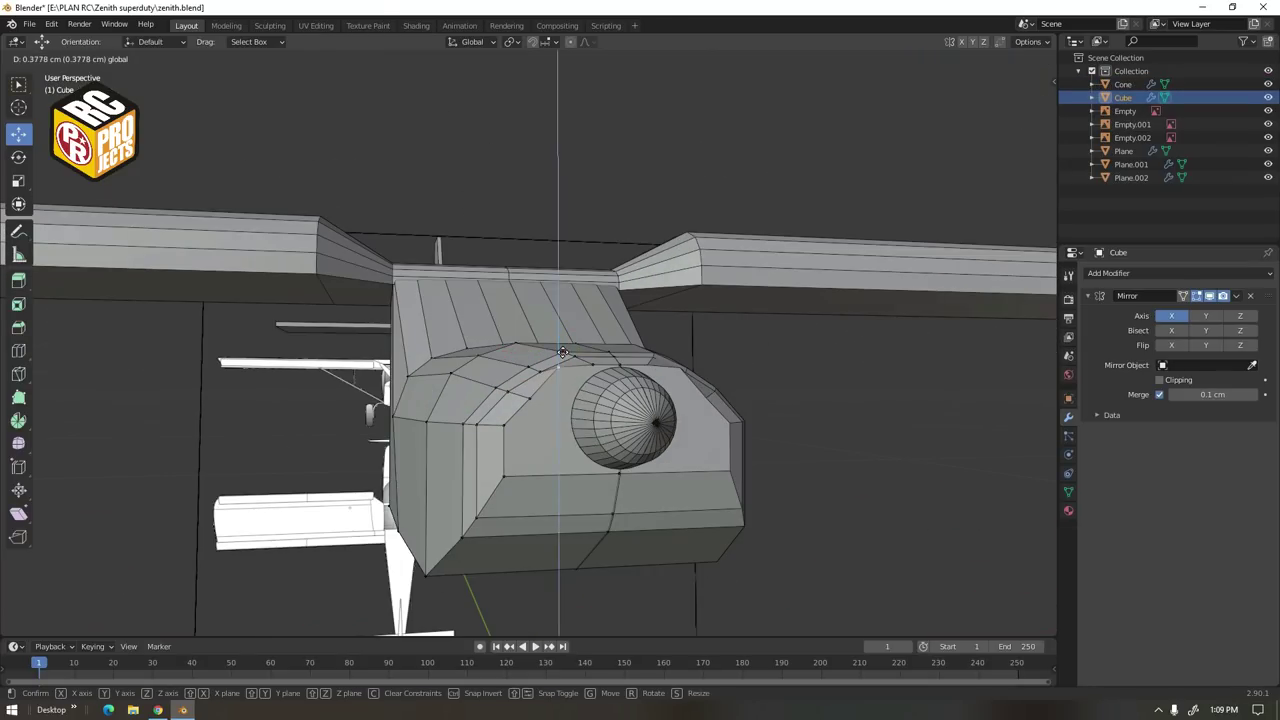
{"action": "left_click_drag", "start_coordinate": [548, 343], "coordinate": [548, 341]}
{"action": "middle_click_drag", "start_coordinate": [548, 345], "coordinate": [602, 372]}
{"action": "scroll", "coordinate": [602, 372], "scroll_direction": "up", "scroll_amount": 2}
{"action": "left_click_drag", "start_coordinate": [620, 356], "coordinate": [621, 363]}
{"action": "middle_click_drag", "start_coordinate": [622, 385], "coordinate": [529, 413]}
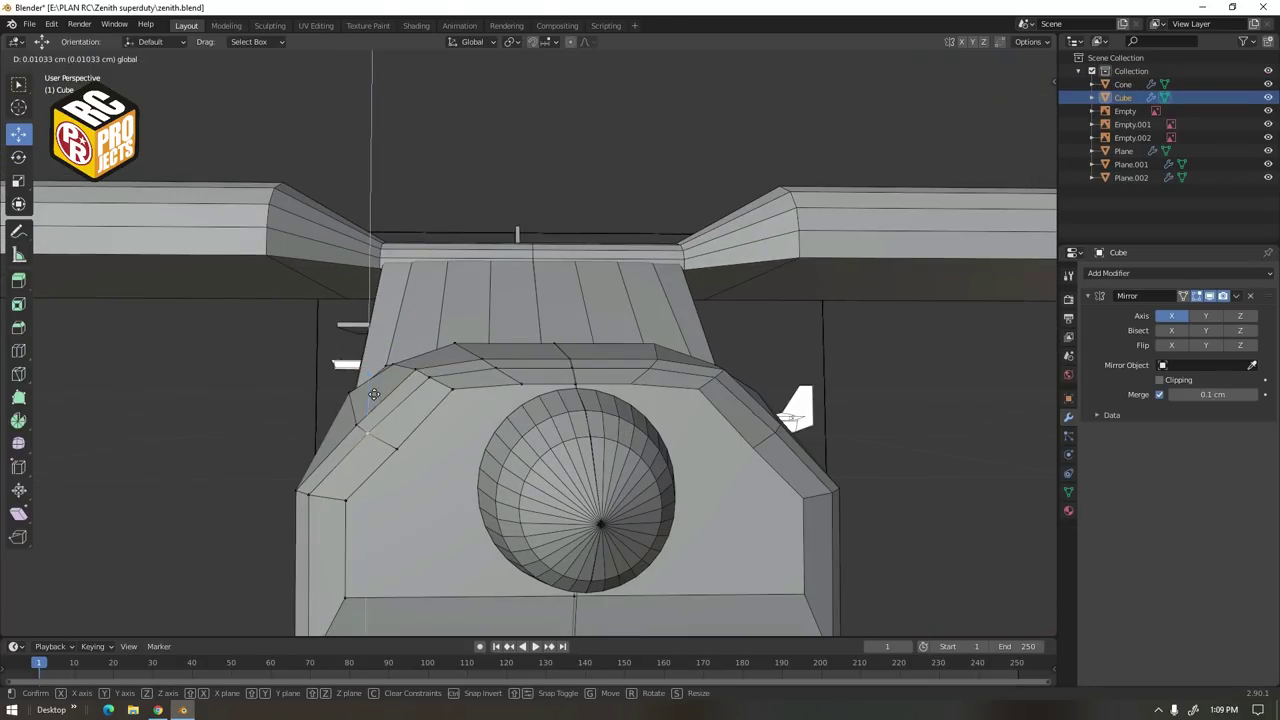
Raise the vertices at the cowling's upper front corner along Z to smooth the curve around the spinner
{"action": "left_click_drag", "start_coordinate": [374, 394], "coordinate": [374, 385]}
{"action": "middle_click_drag", "start_coordinate": [376, 390], "coordinate": [560, 430]}
{"action": "left_click", "coordinate": [634, 494]}
{"action": "left_click_drag", "start_coordinate": [634, 450], "coordinate": [634, 440]}
{"action": "middle_click_drag", "start_coordinate": [634, 442], "coordinate": [530, 385]}
{"action": "left_click", "coordinate": [529, 364]}
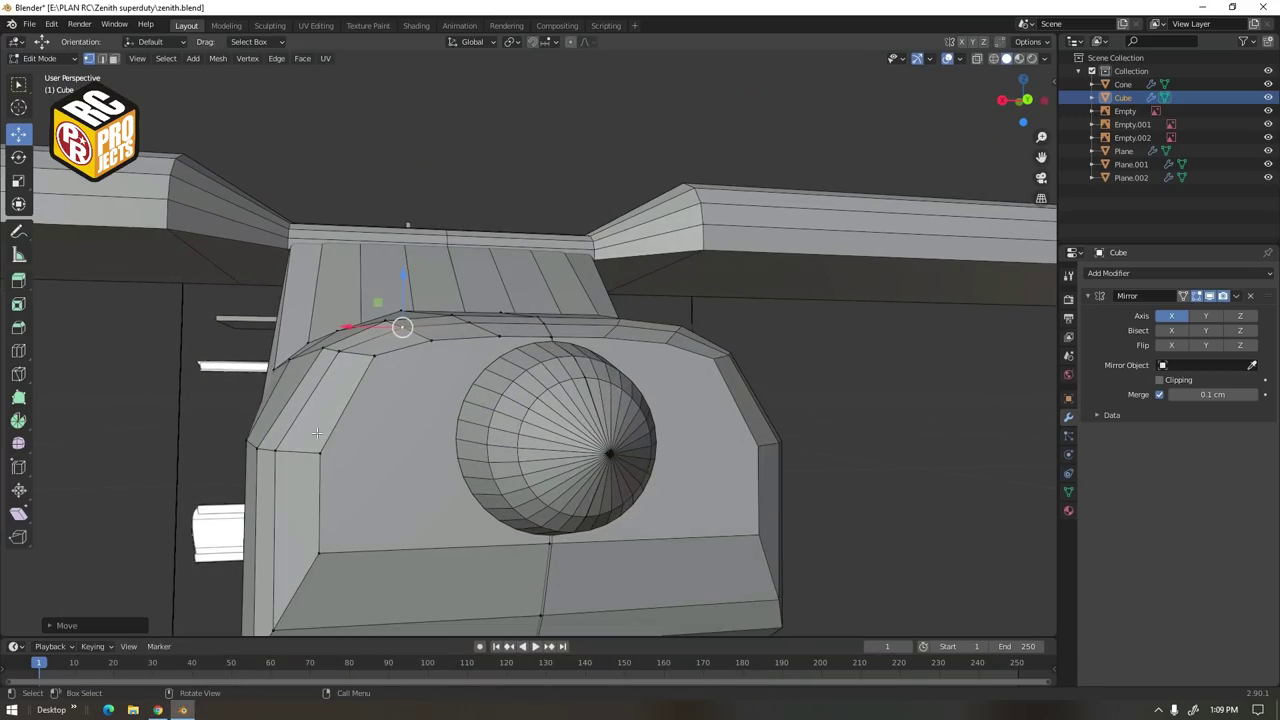
Move the nose's lower front corner vertex about 0.31 cm inward along X and adjust the neighbouring front side vertices
{"action": "scroll", "coordinate": [430, 455], "scroll_direction": "down", "scroll_amount": 2}
{"action": "middle_click_drag", "start_coordinate": [430, 455], "coordinate": [467, 447]}
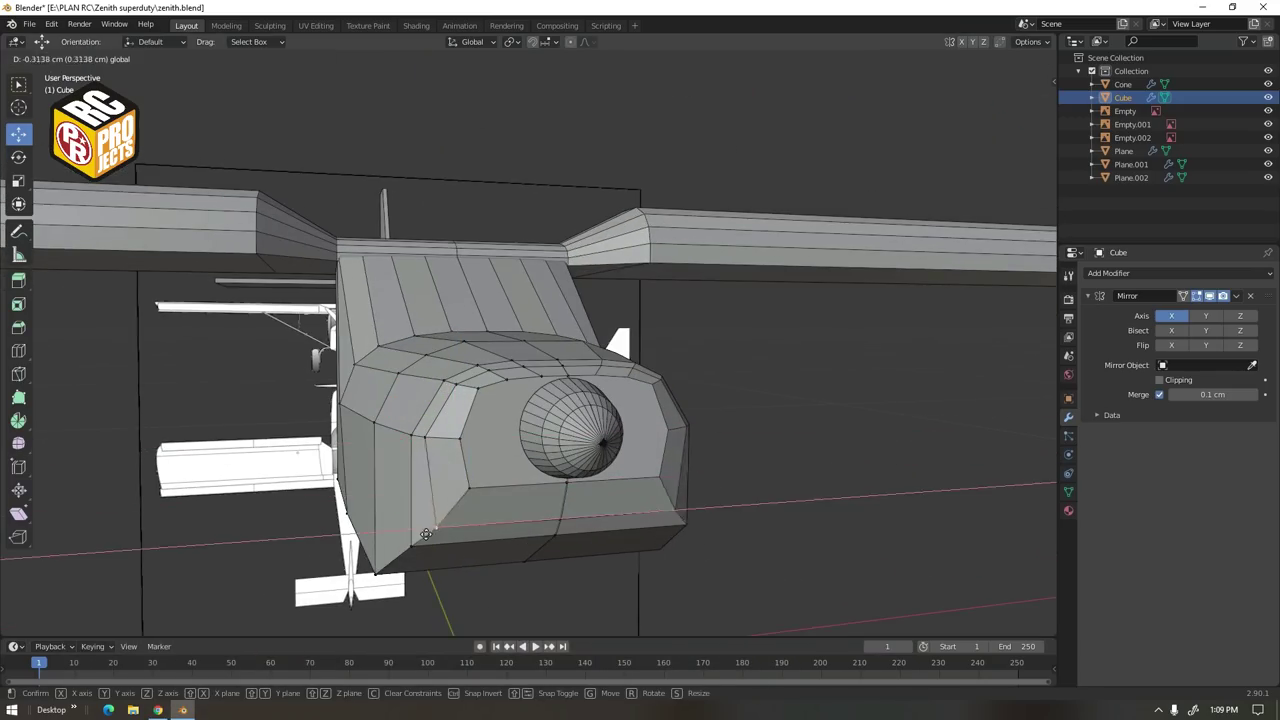
{"action": "left_click_drag", "start_coordinate": [426, 534], "coordinate": [427, 534]}
{"action": "middle_click_drag", "start_coordinate": [427, 534], "coordinate": [420, 460]}
{"action": "left_click_drag", "start_coordinate": [366, 466], "coordinate": [374, 466]}
{"action": "middle_click_drag", "start_coordinate": [376, 466], "coordinate": [444, 462]}
{"action": "left_click", "coordinate": [362, 445]}
{"action": "left_click_drag", "start_coordinate": [362, 398], "coordinate": [362, 386]}
{"action": "middle_click_drag", "start_coordinate": [330, 440], "coordinate": [429, 461]}
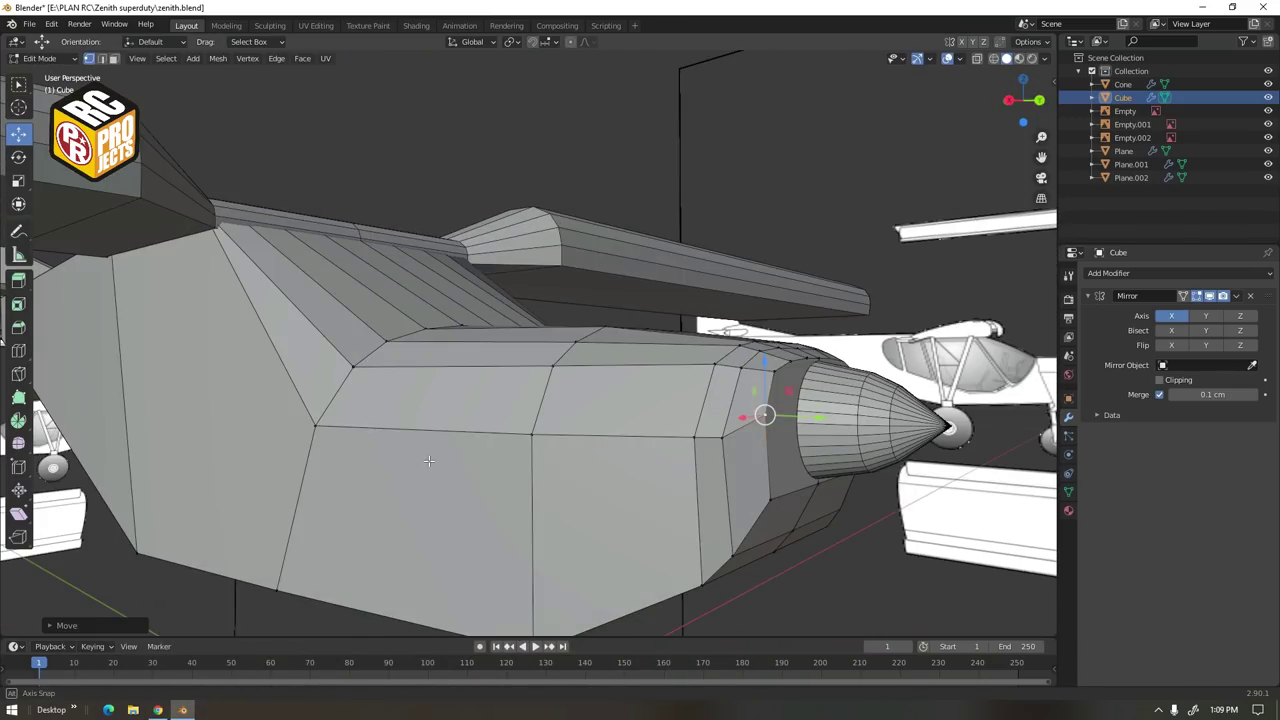
Check the nose and lower fuselage vertices against the side blueprint, and switch to the browser's reference photos
{"action": "key", "text": "KP_3"}
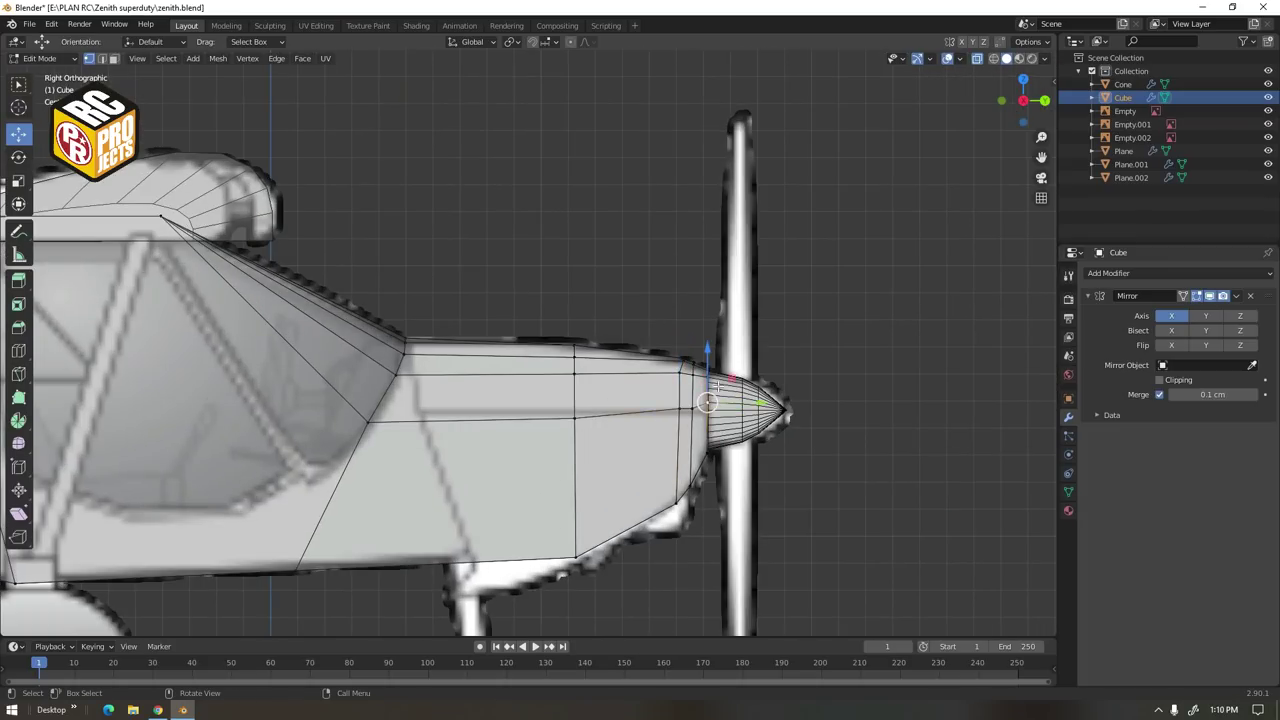
{"action": "left_click", "coordinate": [583, 394]}
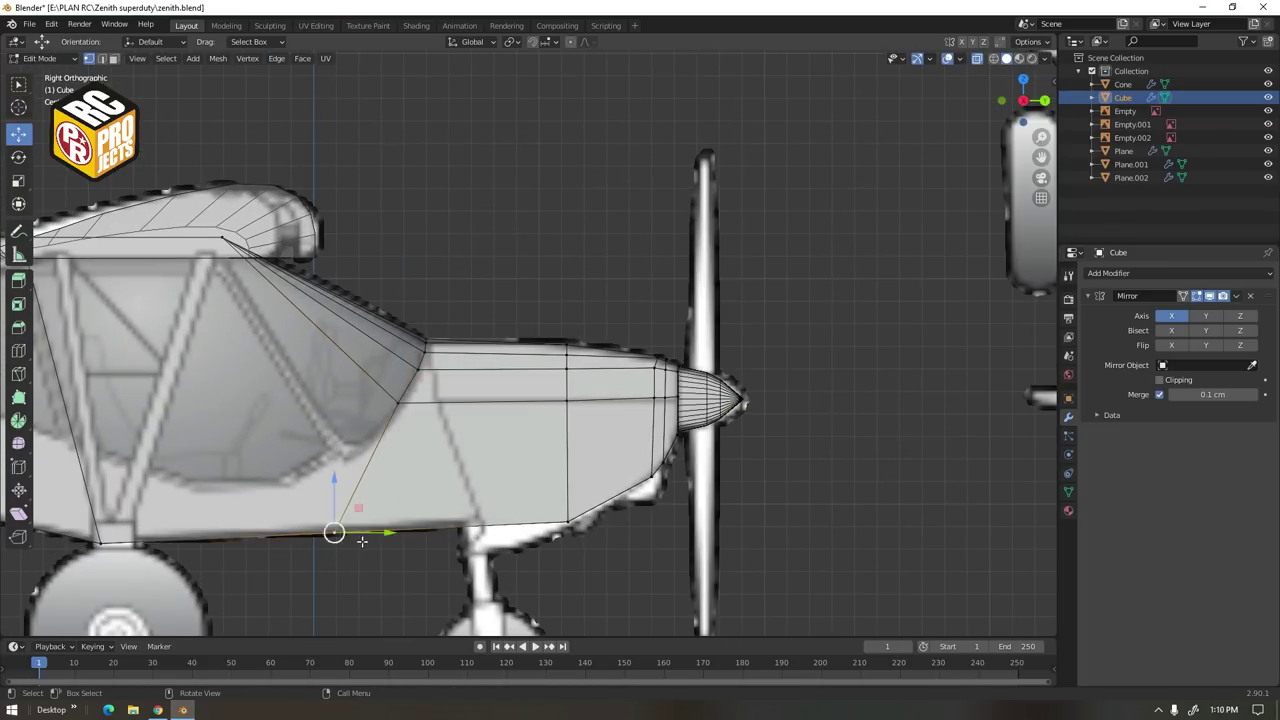
{"action": "scroll", "coordinate": [436, 535], "scroll_direction": "down", "scroll_amount": 1}
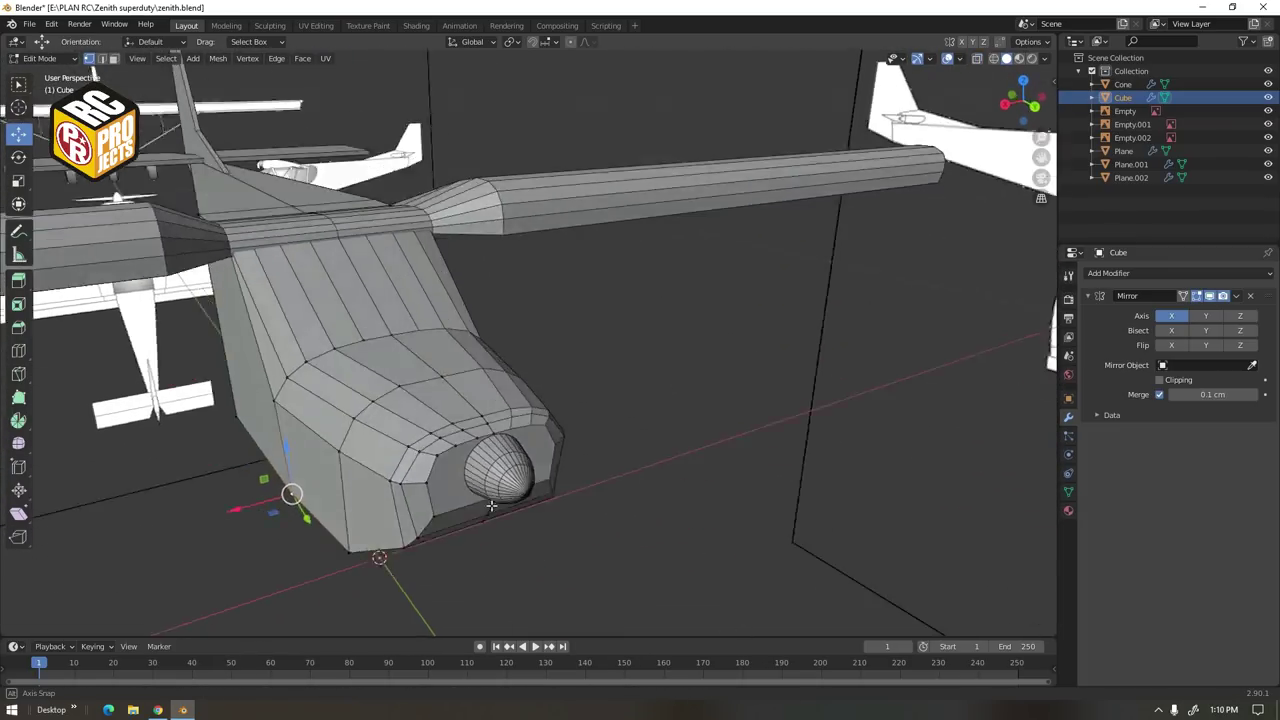
{"action": "left_click", "coordinate": [160, 711]}
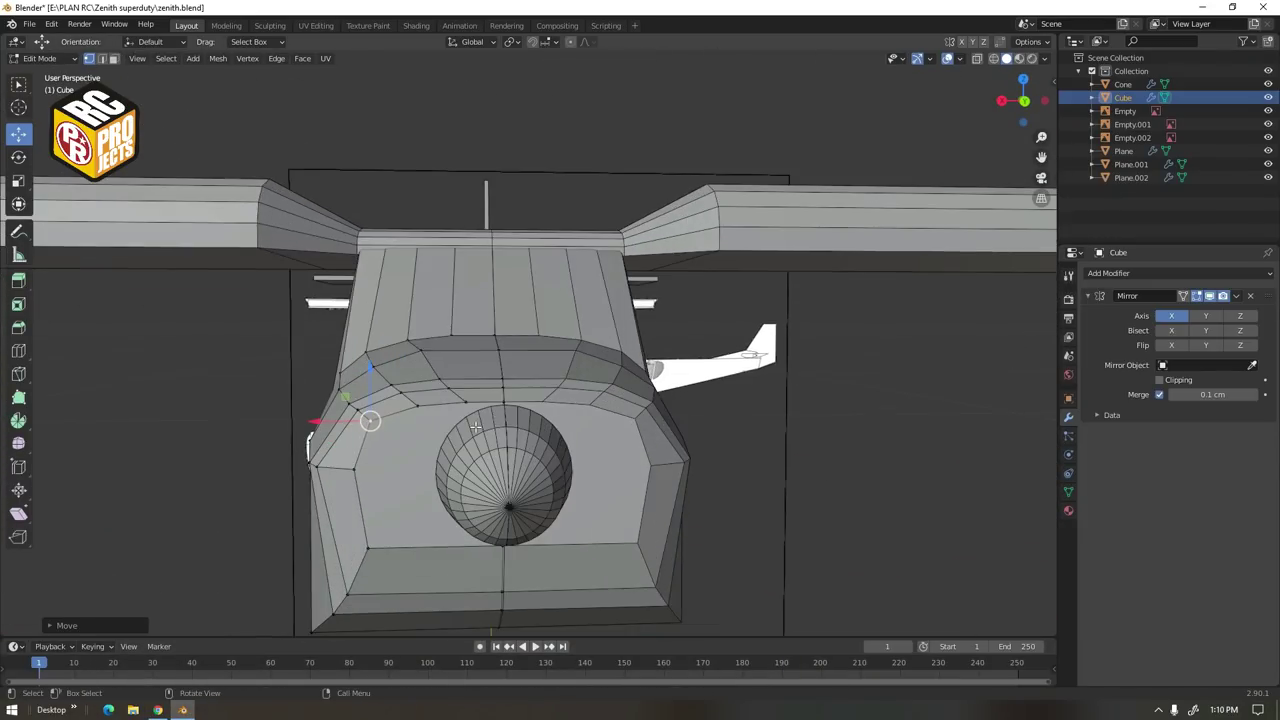
Shift single vertices on the cowling's upper and front side inward along X to smooth the nose's side contour
{"action": "key", "text": "g"}
{"action": "key", "text": "x"}
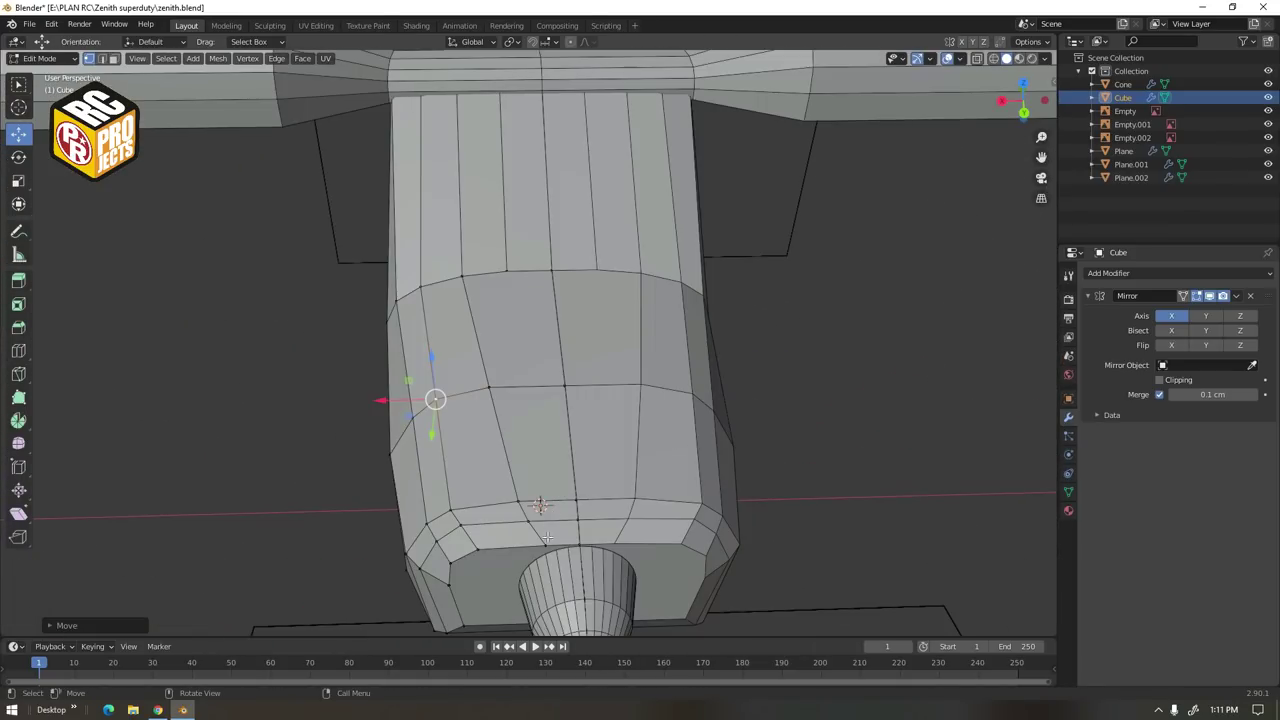
{"action": "key", "text": "g"}
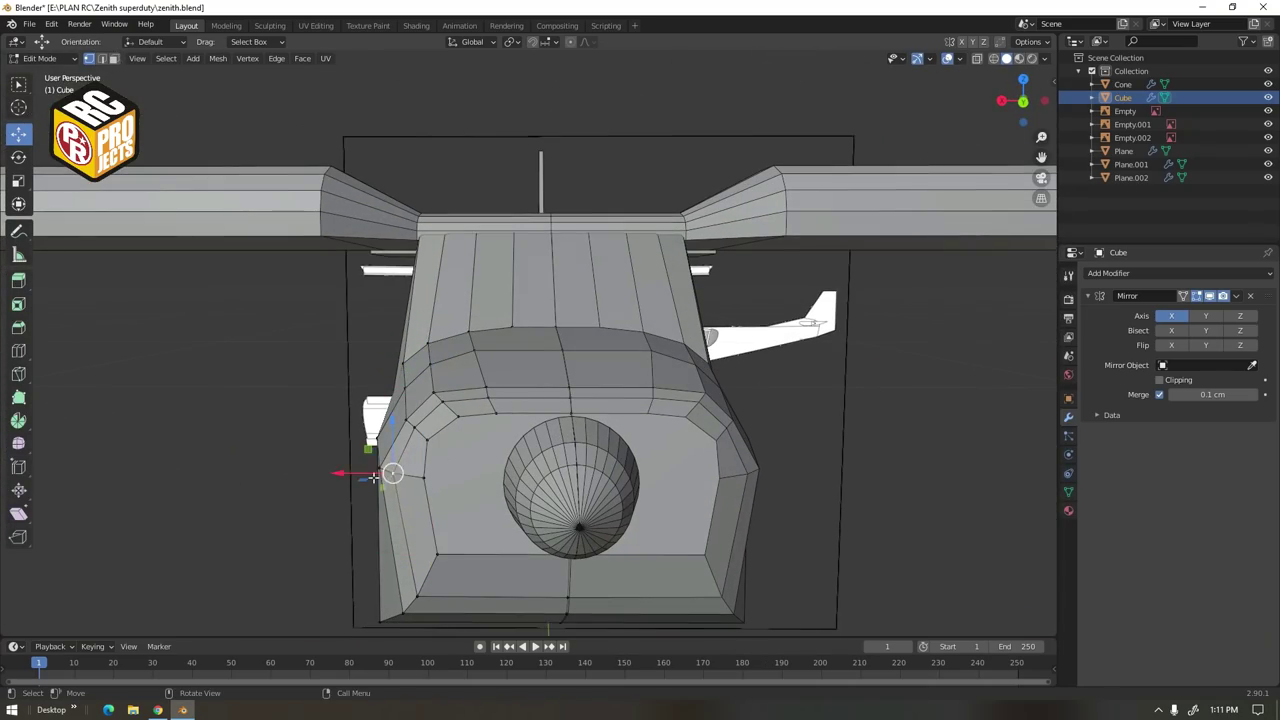
{"action": "left_click_drag", "start_coordinate": [374, 477], "coordinate": [384, 477]}
{"action": "middle_click_drag", "start_coordinate": [384, 477], "coordinate": [625, 435]}
Leave mesh editing and apply smooth shading to the fuselage
{"action": "key", "text": "Tab"}
{"action": "left_click", "coordinate": [616, 439]}
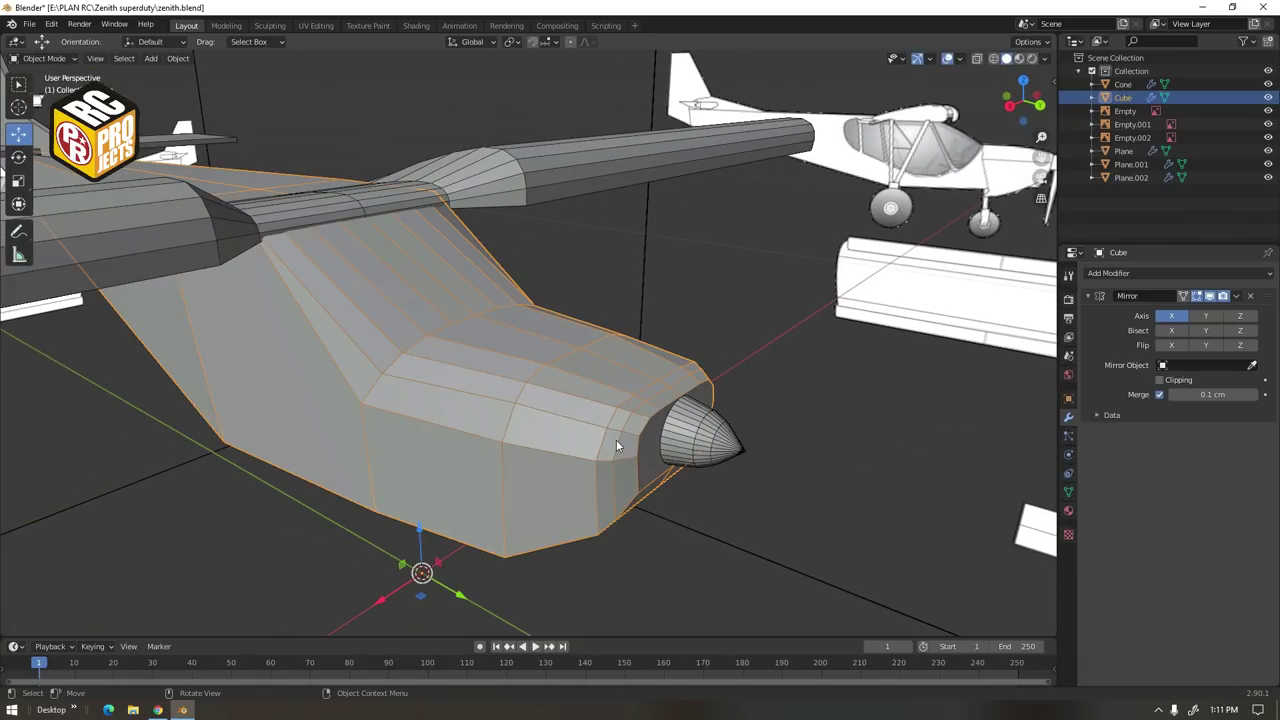
{"action": "right_click", "coordinate": [616, 439]}
{"action": "left_click", "coordinate": [600, 437]}
{"action": "left_click", "coordinate": [726, 522]}
Move the side vertices of the nose's middle cross-section about 0.25 cm inward along X over the top blueprint
{"action": "middle_click_drag", "start_coordinate": [726, 522], "coordinate": [404, 504]}
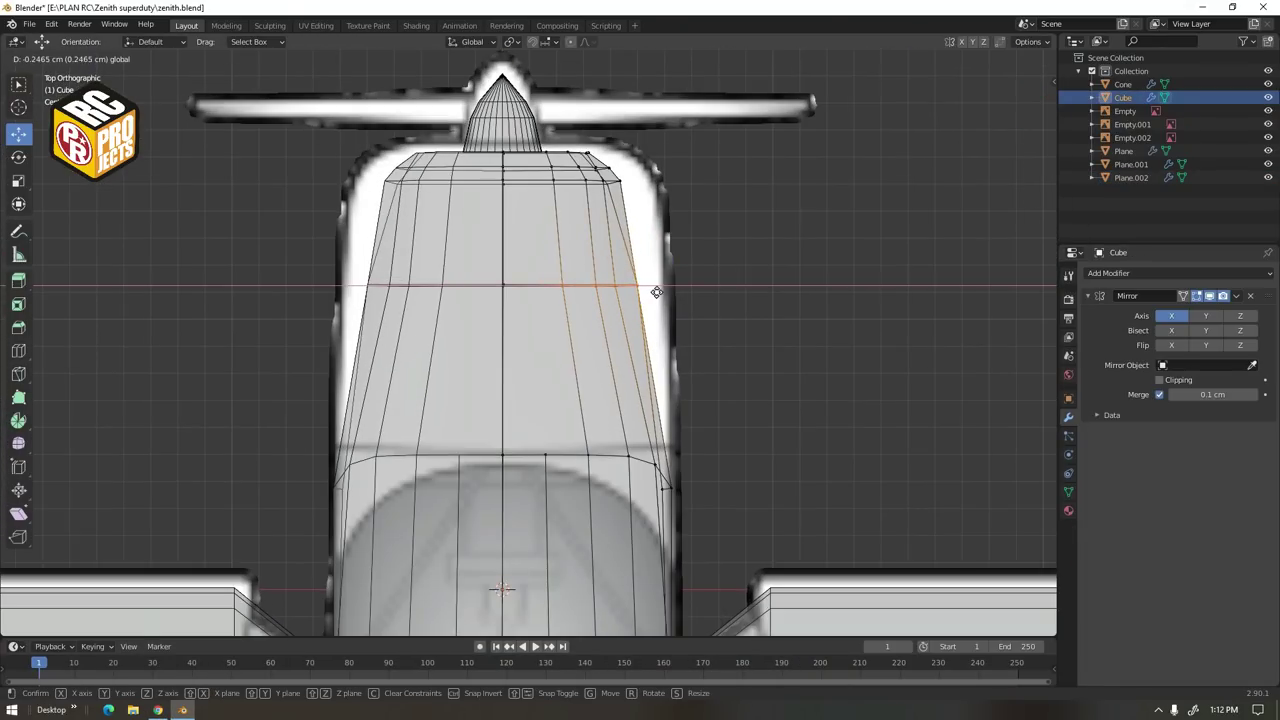
{"action": "left_click", "coordinate": [590, 172]}
{"action": "scroll", "coordinate": [725, 337], "scroll_direction": "down", "scroll_amount": 2}
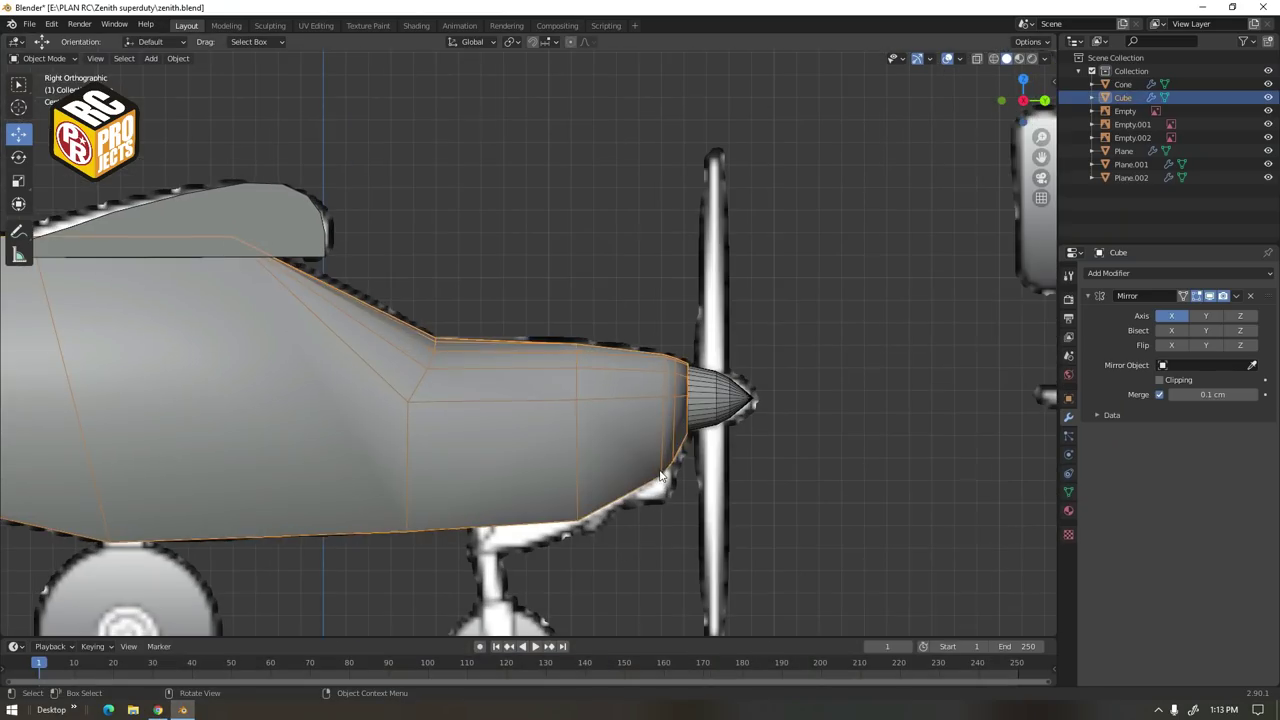
In the side view, raise the nose's lower front vertex slightly and shift the cowling's middle cross-section forward
{"action": "key", "text": "Tab"}
{"action": "key", "text": "alt+z"}
{"action": "middle_click_drag", "start_coordinate": [688, 517], "coordinate": [588, 465], "text": "shift"}
{"action": "scroll", "coordinate": [588, 465], "scroll_direction": "up", "scroll_amount": 2}
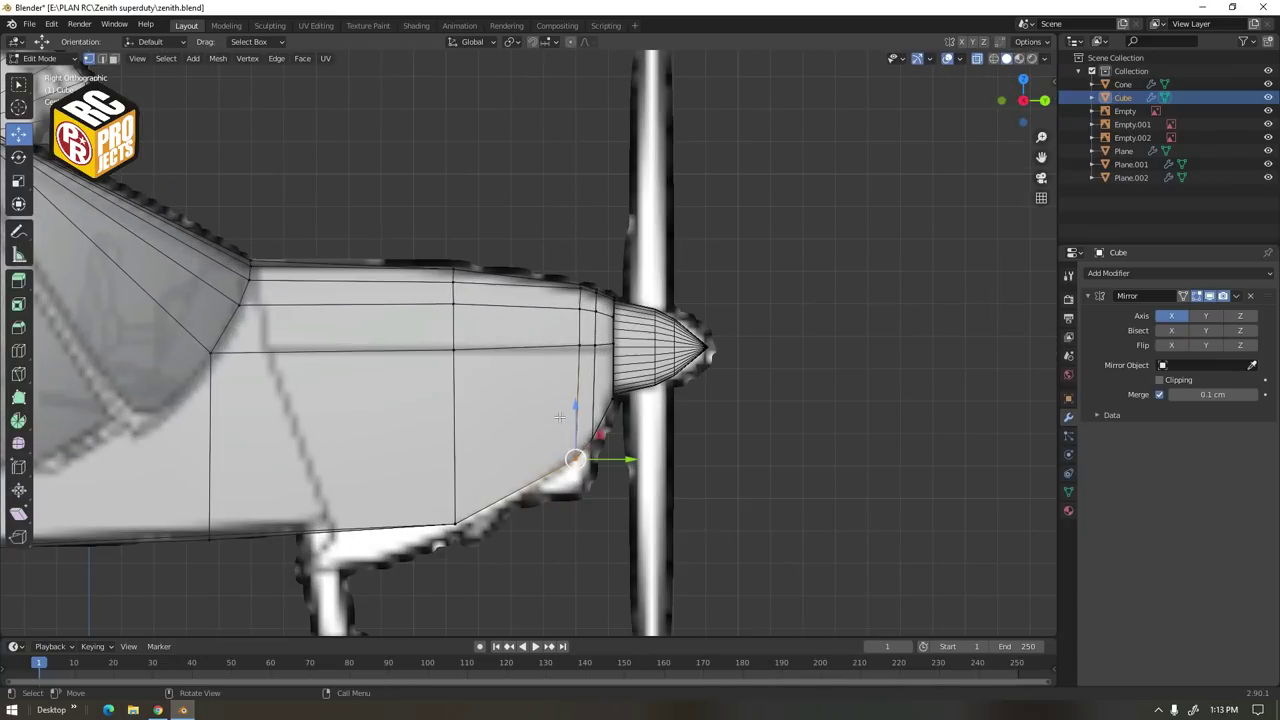
{"action": "left_click_drag", "start_coordinate": [574, 410], "coordinate": [574, 402]}
{"action": "scroll", "coordinate": [560, 420], "scroll_direction": "down", "scroll_amount": 2}
{"action": "left_click_drag", "start_coordinate": [440, 262], "coordinate": [515, 500]}
{"action": "left_click_drag", "start_coordinate": [533, 357], "coordinate": [539, 357]}
{"action": "left_click", "coordinate": [557, 535]}
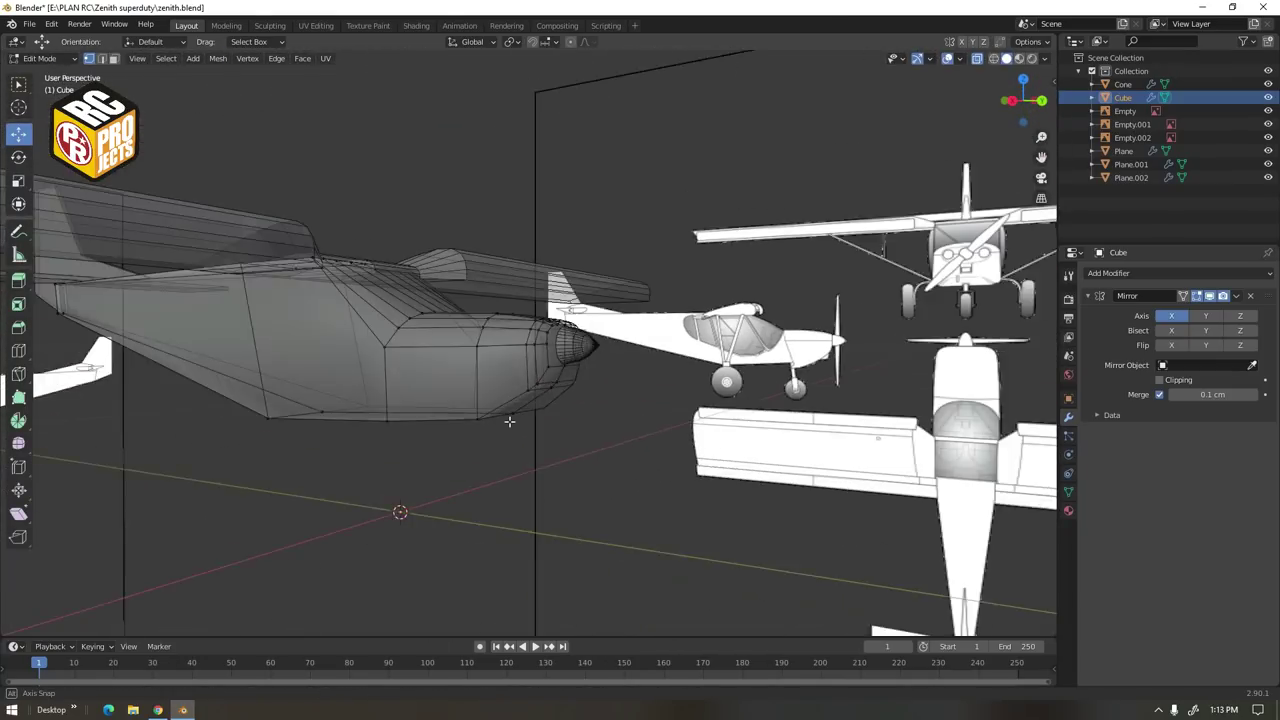
{"action": "middle_click_drag", "start_coordinate": [508, 423], "coordinate": [619, 389]}
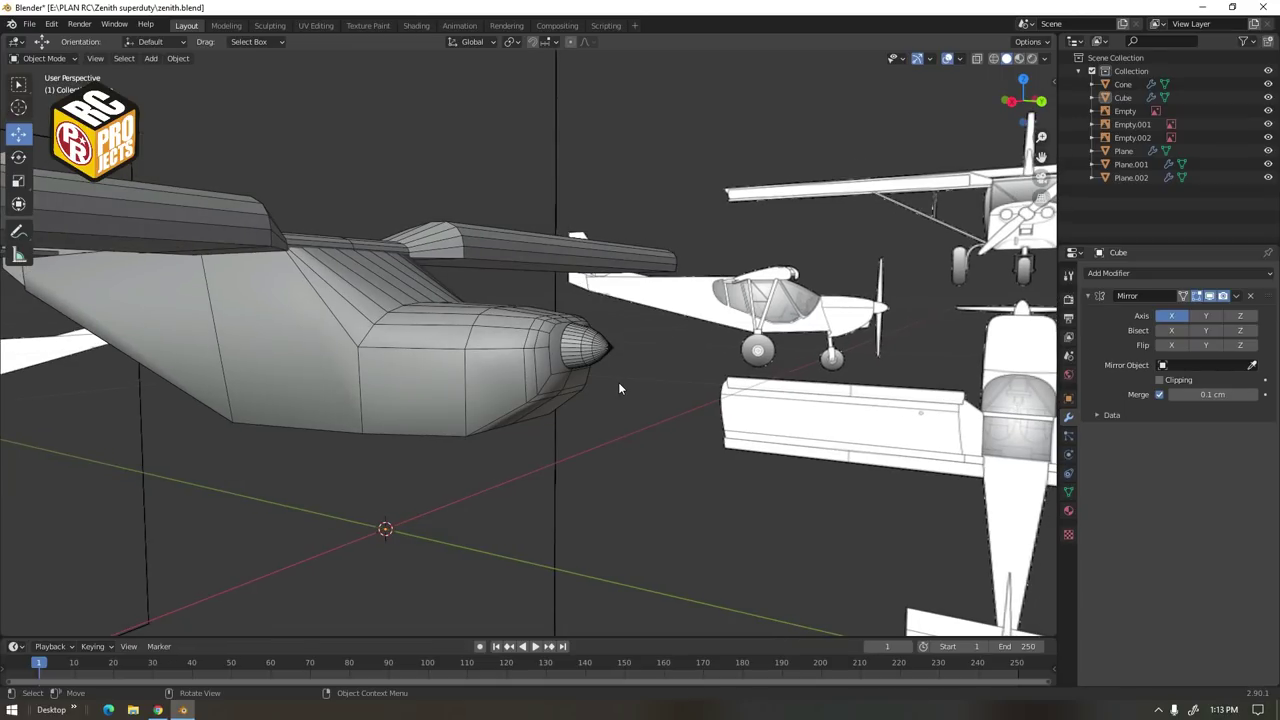
Add a mesh plane and rotate it upright, parallel to the side blueprint
{"action": "scroll", "coordinate": [597, 423], "scroll_direction": "down", "scroll_amount": 4}
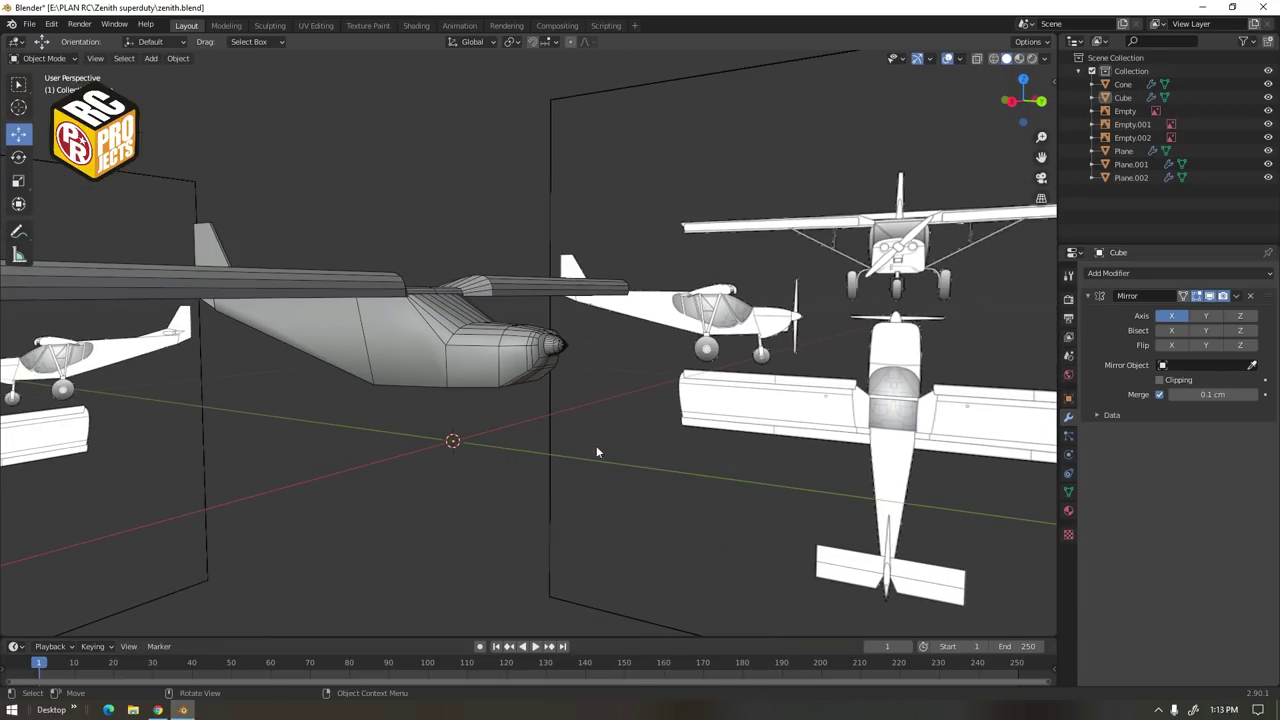
{"action": "left_click", "coordinate": [150, 58]}
{"action": "mouse_move", "coordinate": [175, 77]}
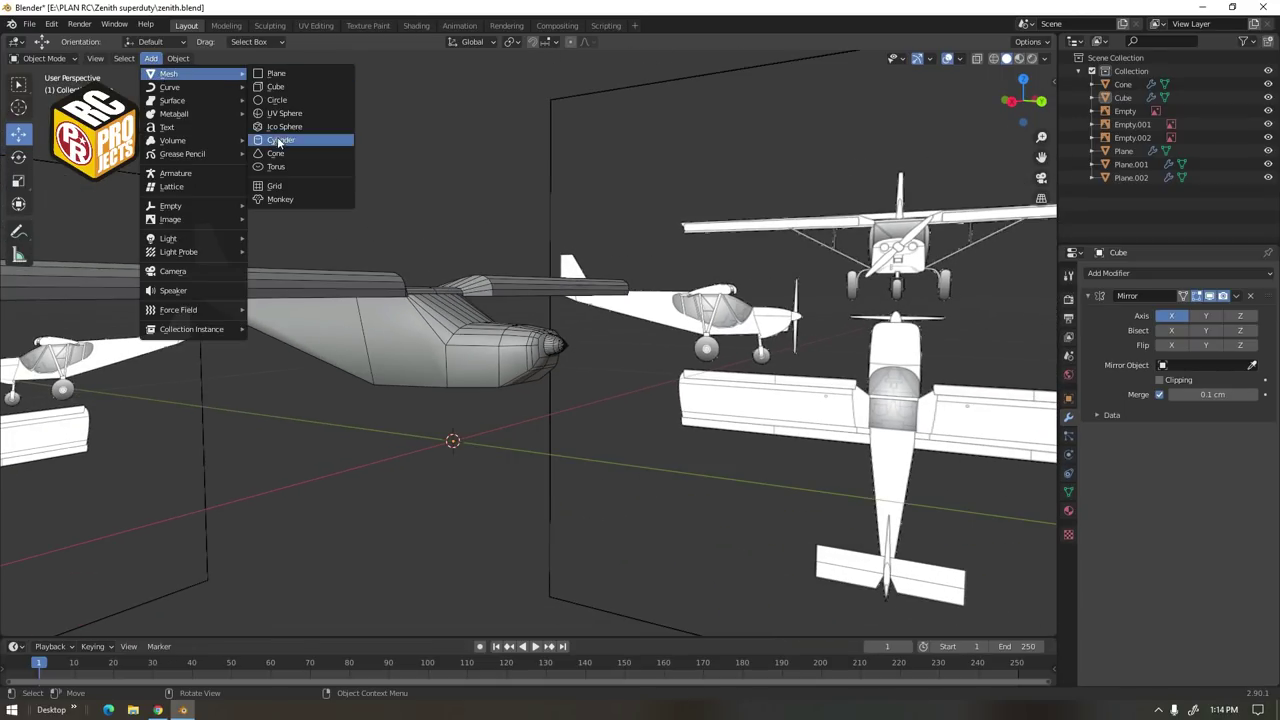
{"action": "left_click", "coordinate": [288, 74]}
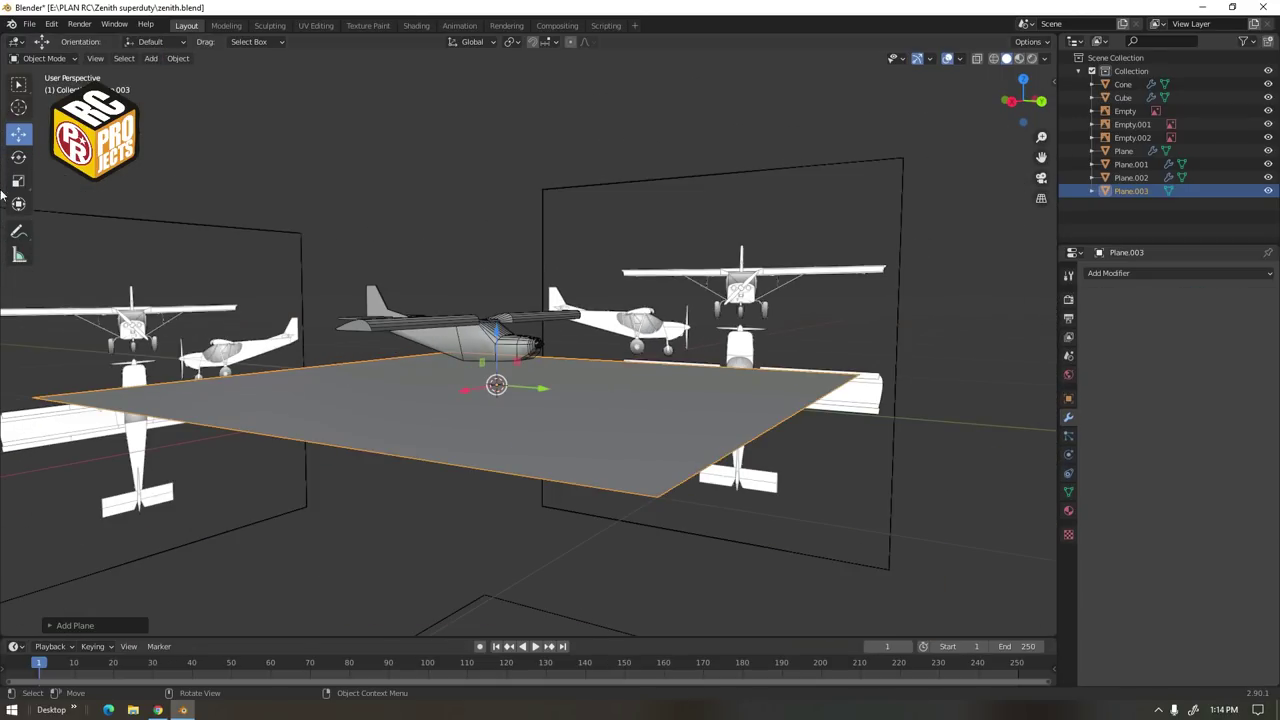
{"action": "left_click", "coordinate": [18, 157]}
{"action": "left_click_drag", "start_coordinate": [470, 345], "coordinate": [476, 379]}
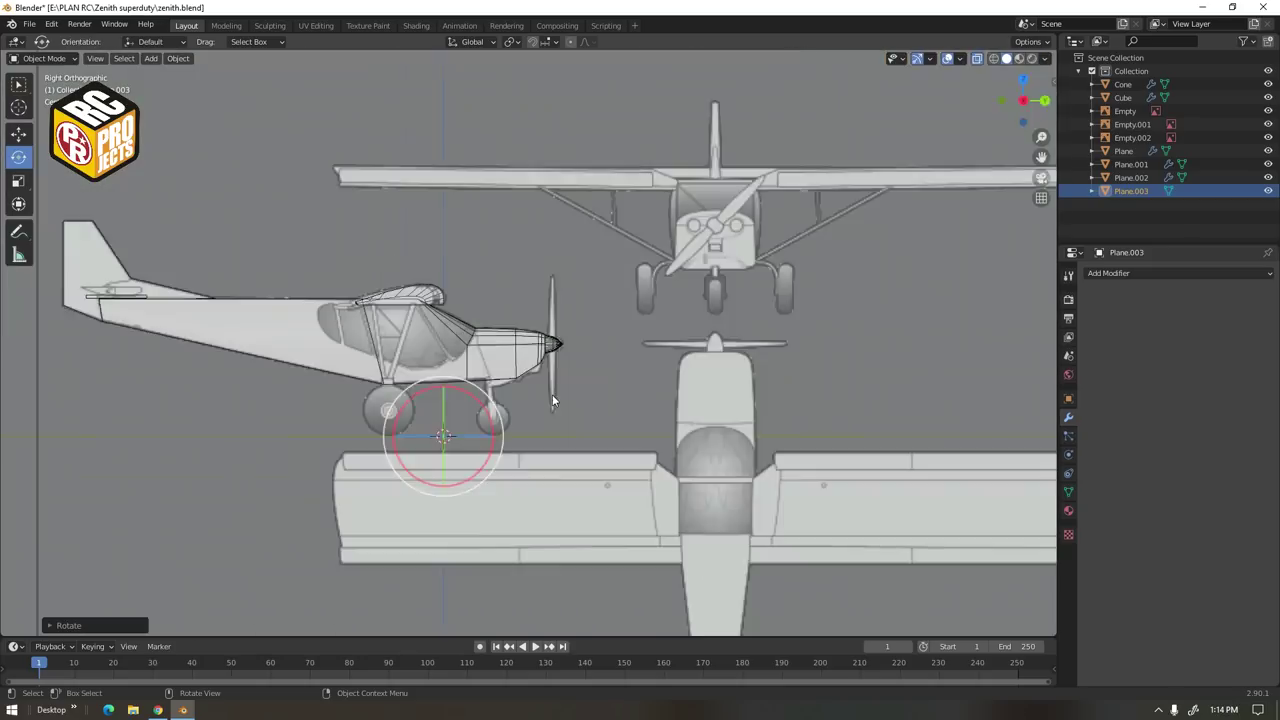
Cut the chin scoop's outline into the plane with the Knife and delete the faces around it
{"action": "scroll", "coordinate": [569, 407], "scroll_direction": "up", "scroll_amount": 3}
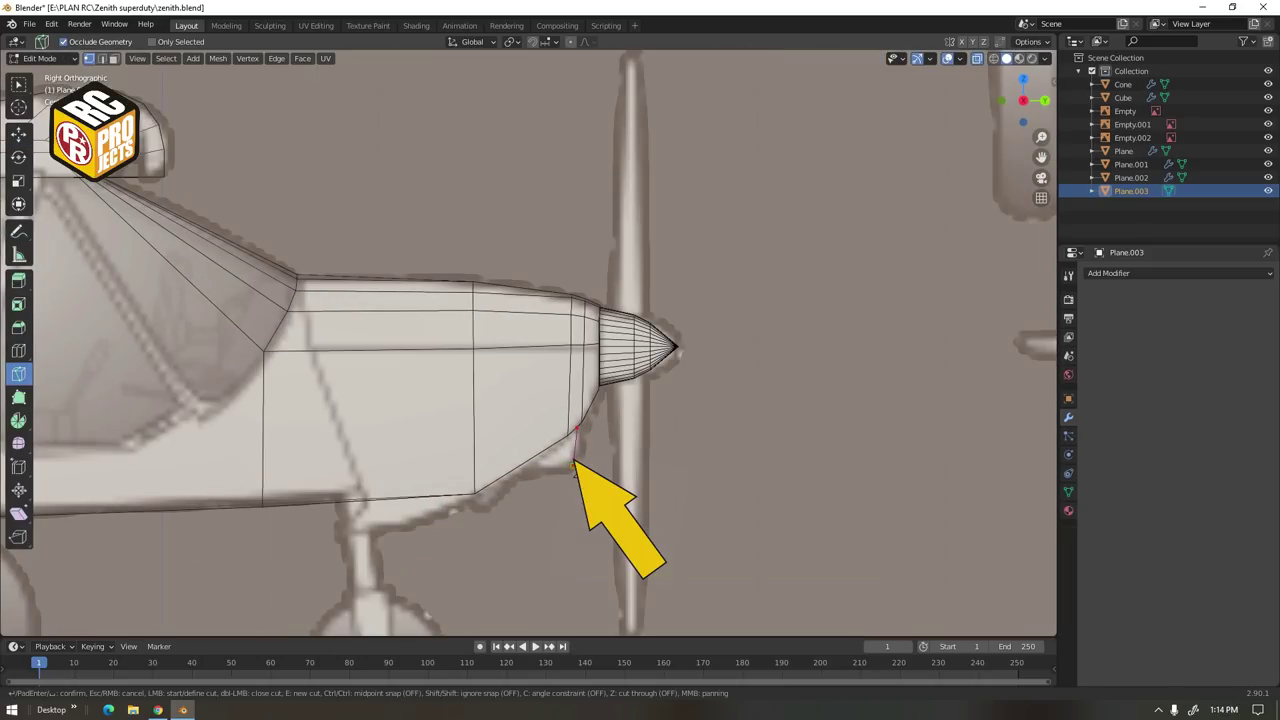
{"action": "left_click", "coordinate": [114, 59]}
{"action": "left_click", "coordinate": [18, 134]}
{"action": "left_click", "coordinate": [564, 455]}
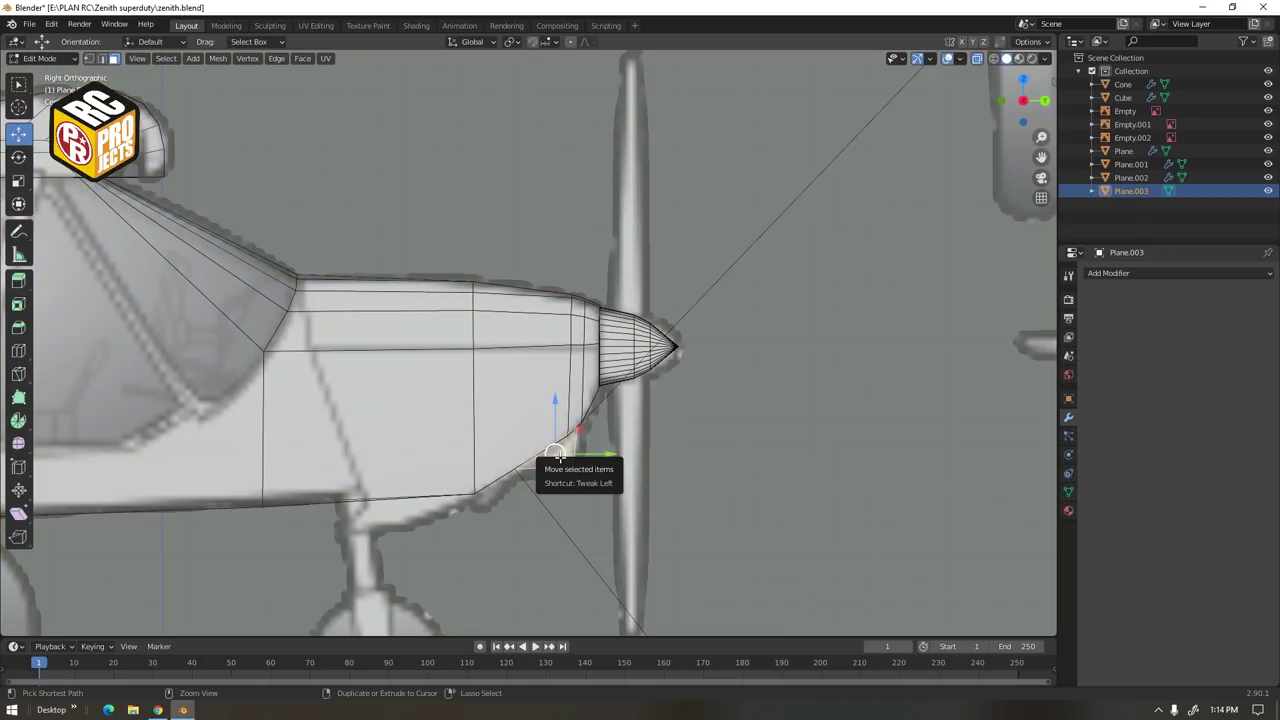
{"action": "key", "text": "ctrl+i"}
{"action": "key", "text": "x"}
{"action": "left_click", "coordinate": [568, 455]}
Extrude the chin scoop profile sideways into a solid block and turn off the X-ray display
{"action": "middle_click_drag", "start_coordinate": [640, 440], "coordinate": [440, 450]}
{"action": "key", "text": "e"}
{"action": "key", "text": "Tab"}
{"action": "right_click", "coordinate": [540, 470]}
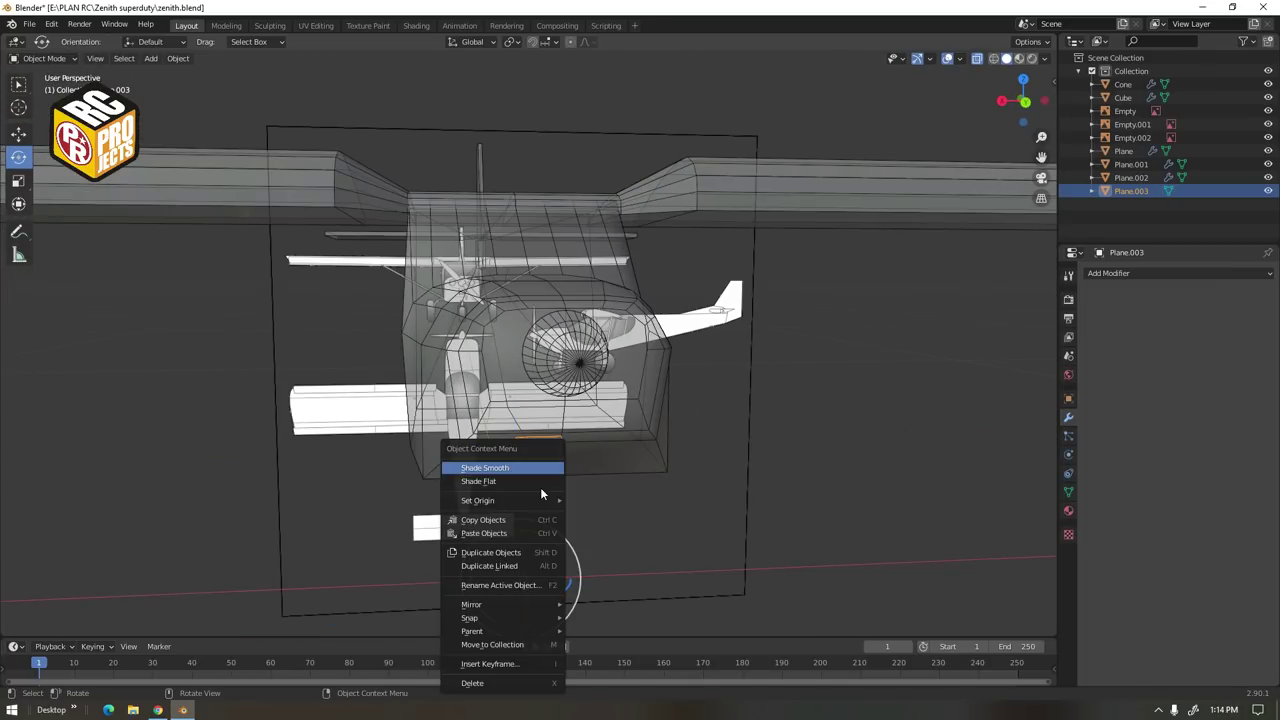
{"action": "left_click", "coordinate": [630, 514]}
{"action": "key", "text": "Tab"}
{"action": "key", "text": "alt+z"}
{"action": "middle_click_drag", "start_coordinate": [843, 520], "coordinate": [298, 180]}
Move the chin scoop block along X to centre it under the nose
{"action": "left_click", "coordinate": [533, 447]}
{"action": "key", "text": "Tab"}
{"action": "left_click", "coordinate": [18, 134]}
{"action": "left_click_drag", "start_coordinate": [485, 455], "coordinate": [507, 455]}
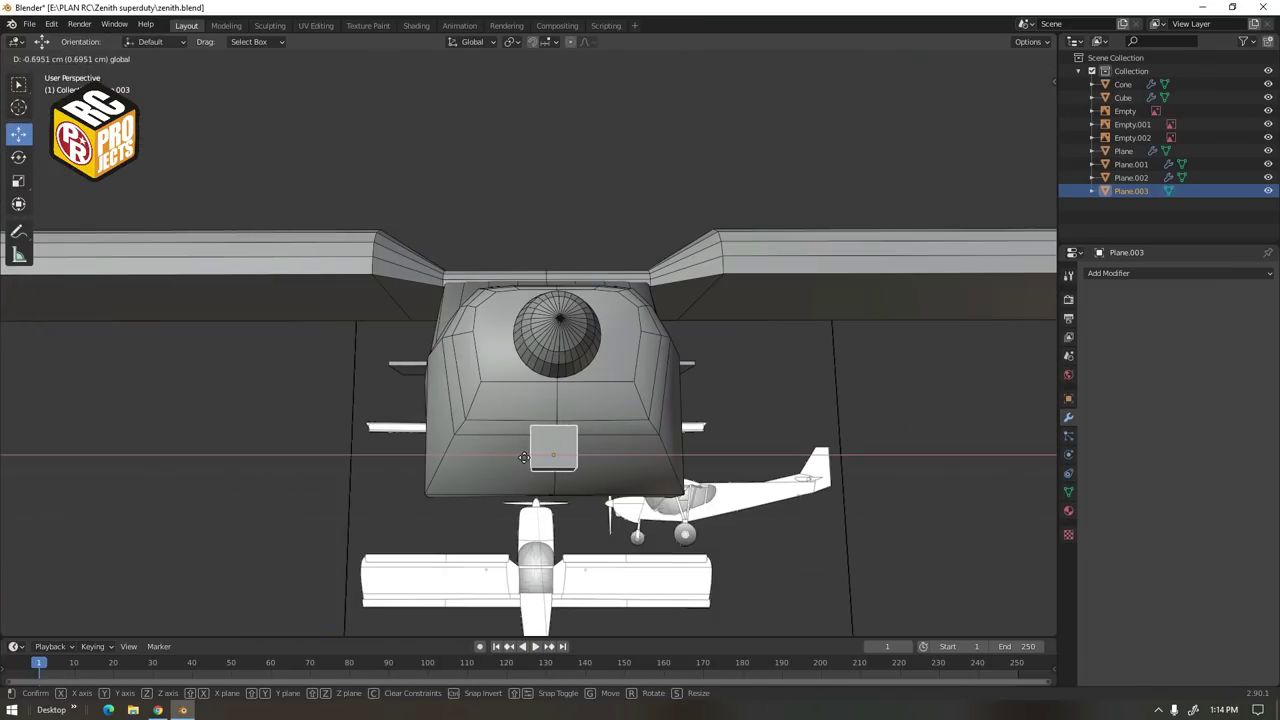
{"action": "middle_click_drag", "start_coordinate": [560, 470], "coordinate": [720, 500]}
{"action": "left_click", "coordinate": [720, 510]}
Check the chin scoop against the reference photo and shift part of its mesh slightly to match
{"action": "left_click", "coordinate": [155, 708]}
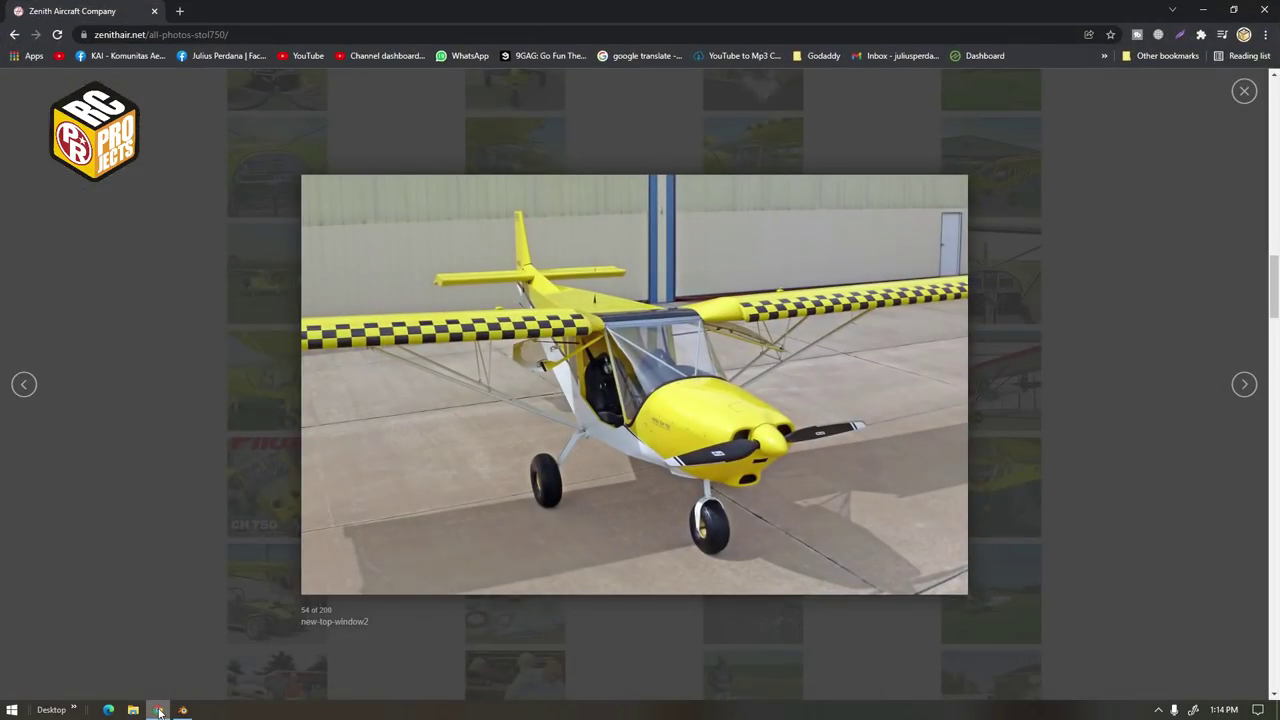
{"action": "left_click", "coordinate": [159, 712]}
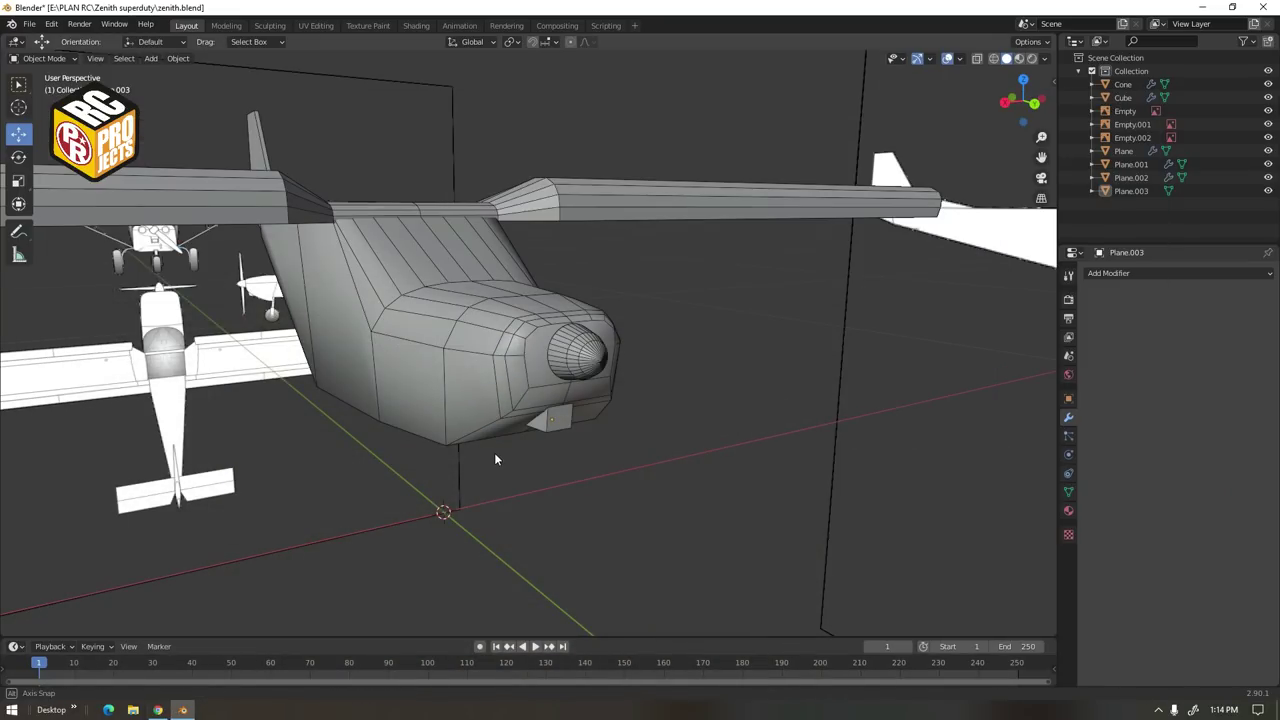
{"action": "middle_click_drag", "start_coordinate": [494, 452], "coordinate": [435, 478]}
{"action": "left_click", "coordinate": [498, 371]}
{"action": "key", "text": "Tab"}
{"action": "left_click", "coordinate": [481, 367]}
{"action": "left_click_drag", "start_coordinate": [483, 387], "coordinate": [485, 394]}
{"action": "middle_click_drag", "start_coordinate": [510, 430], "coordinate": [590, 440]}
Compare the nose and chin scoop with the reference photos and the top blueprint
{"action": "left_click", "coordinate": [158, 710]}
{"action": "left_click", "coordinate": [158, 710]}
{"action": "middle_click_drag", "start_coordinate": [510, 400], "coordinate": [329, 514]}
{"action": "key", "text": "Tab"}
{"action": "left_click", "coordinate": [329, 514]}
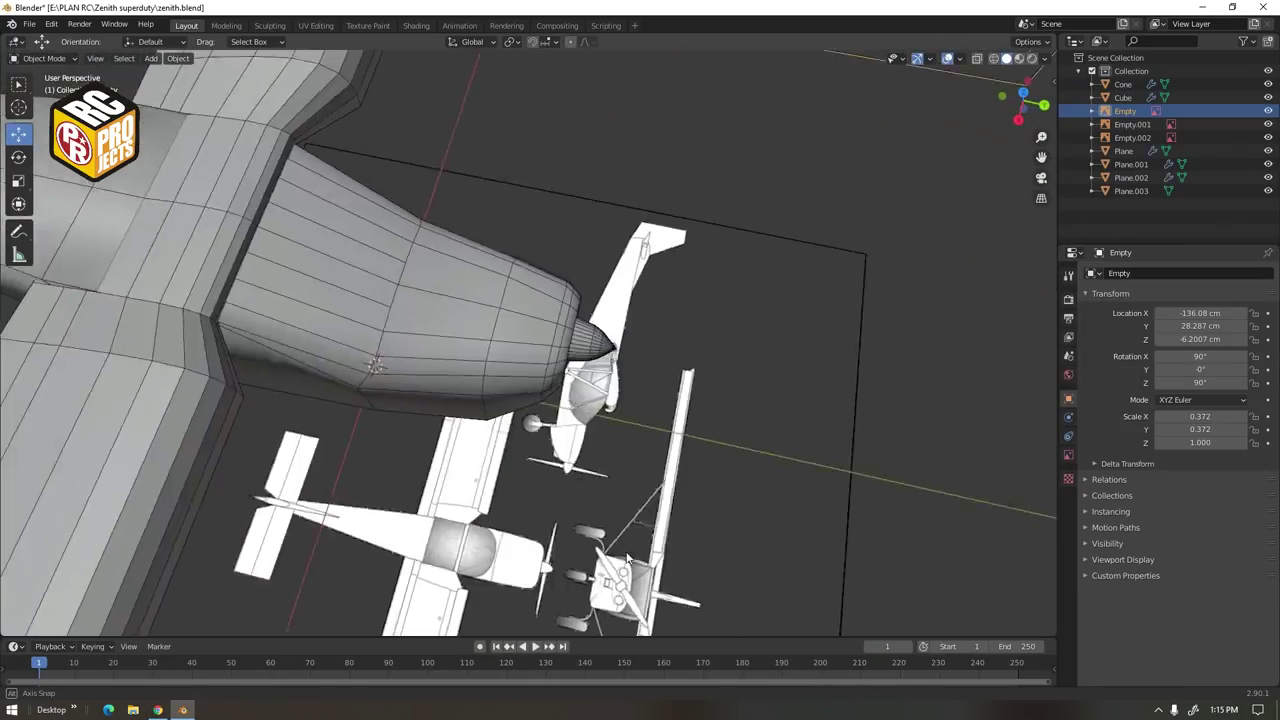
{"action": "left_click", "coordinate": [500, 330]}
{"action": "key", "text": "Tab"}
{"action": "key", "text": "KP_7"}
{"action": "left_click_drag", "start_coordinate": [682, 245], "coordinate": [519, 333]}
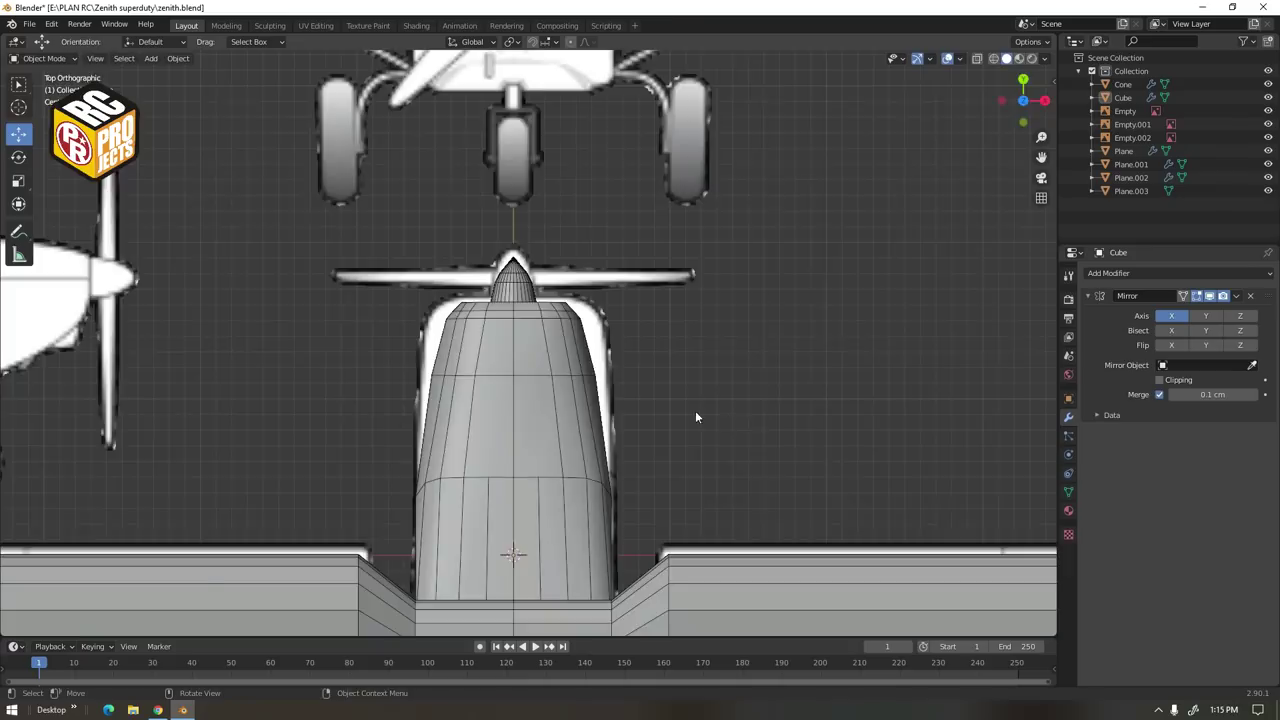
{"action": "left_click", "coordinate": [18, 181]}
{"action": "middle_click_drag", "start_coordinate": [480, 440], "coordinate": [620, 463]}
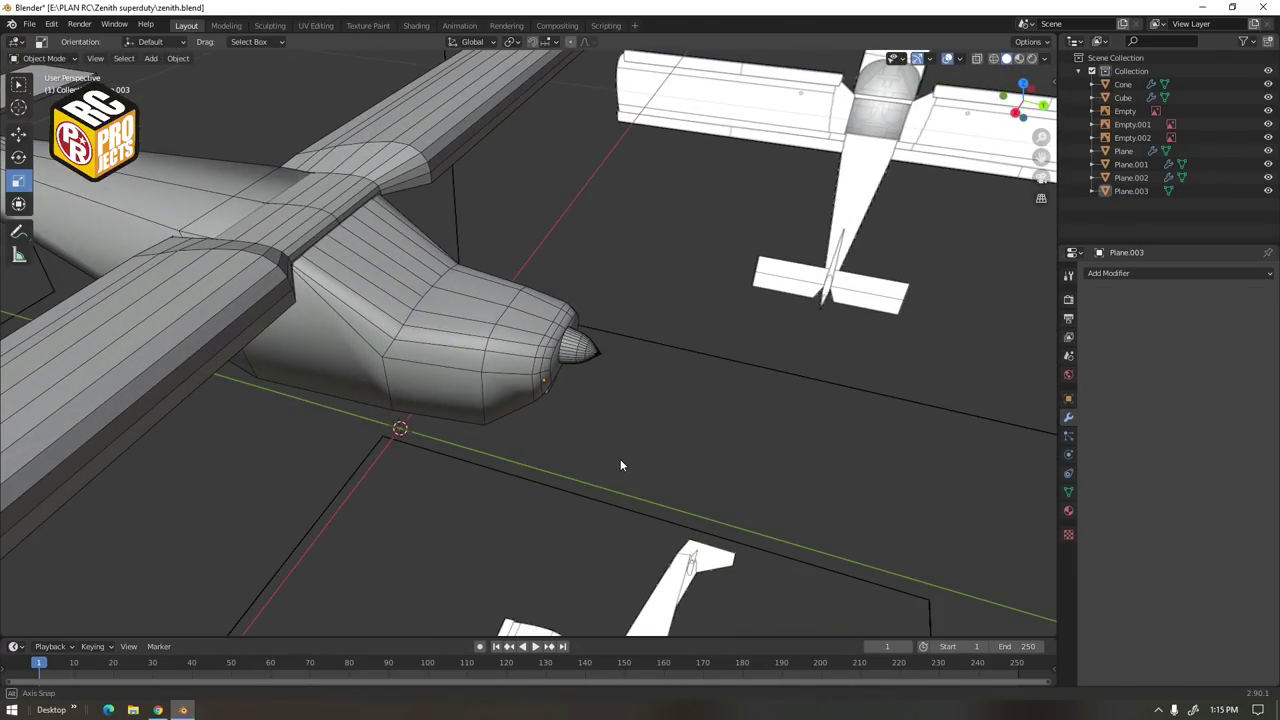
{"action": "left_click", "coordinate": [158, 710]}
{"action": "left_click", "coordinate": [182, 710]}
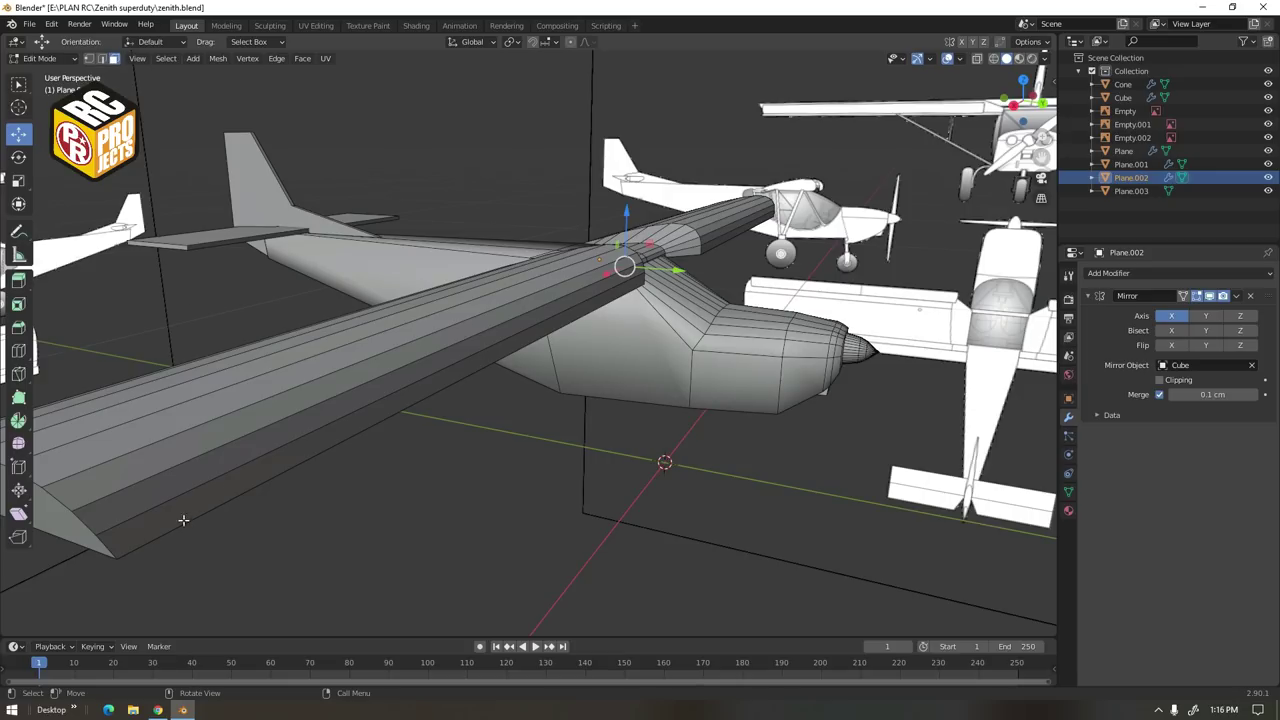
Select the three leading-edge face strips of the wing, duplicate them and move the copy forward along Y
{"action": "left_click", "coordinate": [180, 513]}
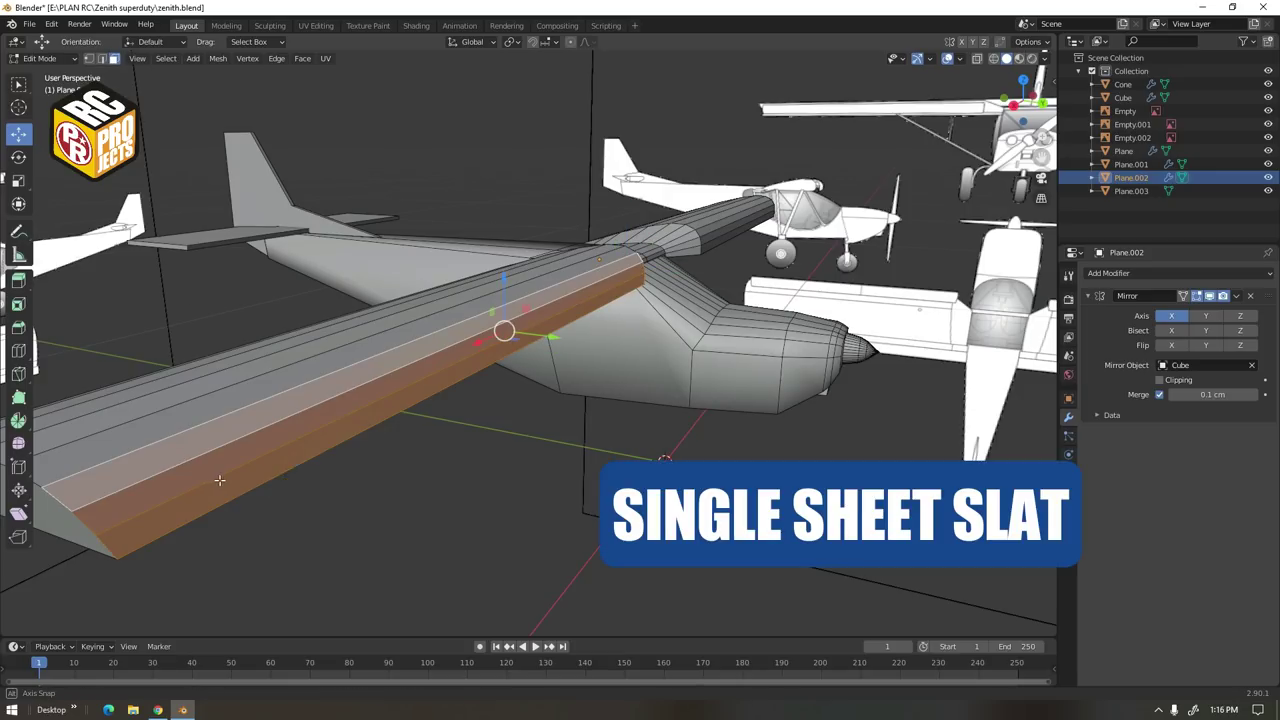
{"action": "middle_click_drag", "start_coordinate": [185, 489], "coordinate": [279, 465]}
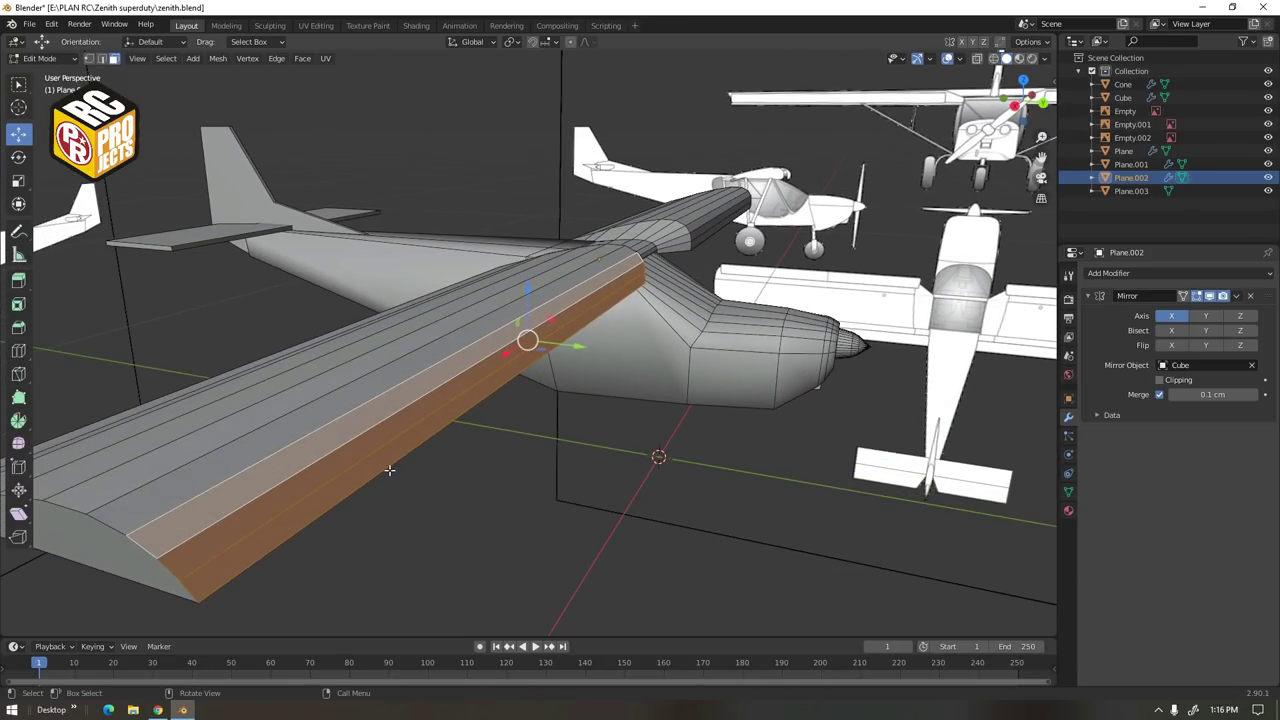
{"action": "scroll", "coordinate": [389, 469], "scroll_direction": "down", "scroll_amount": 2}
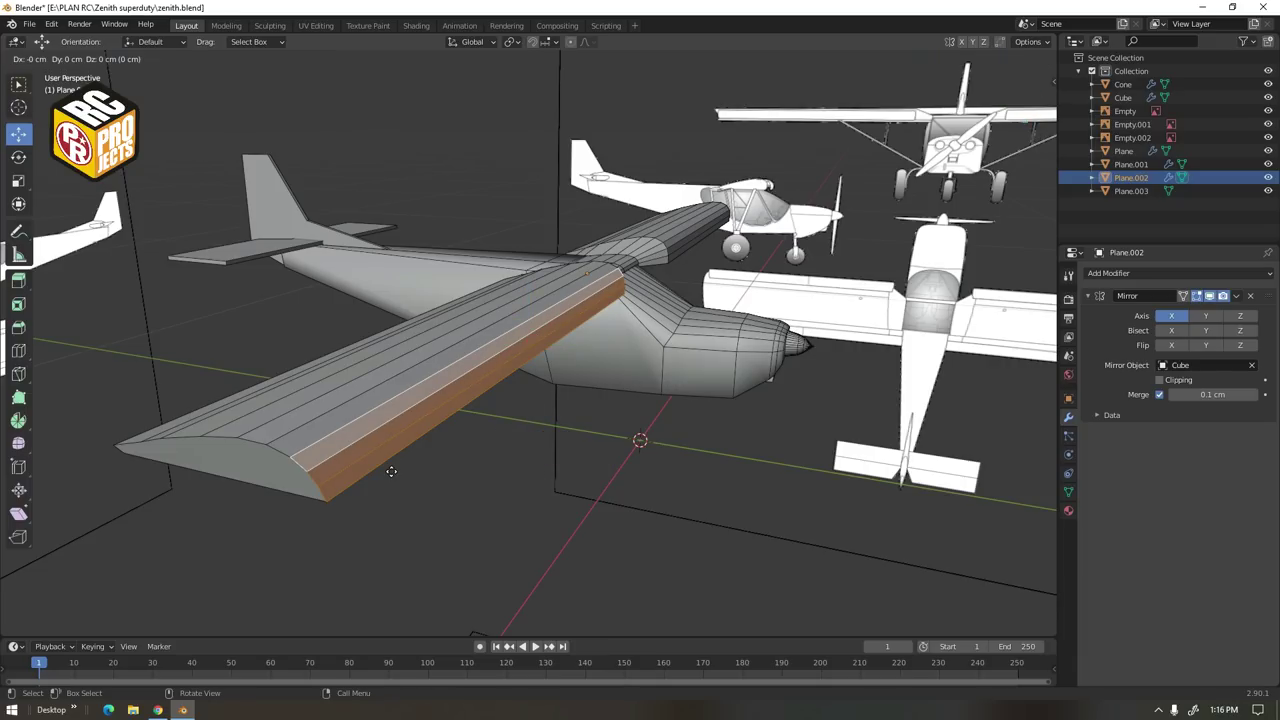
{"action": "key", "text": "shift+d"}
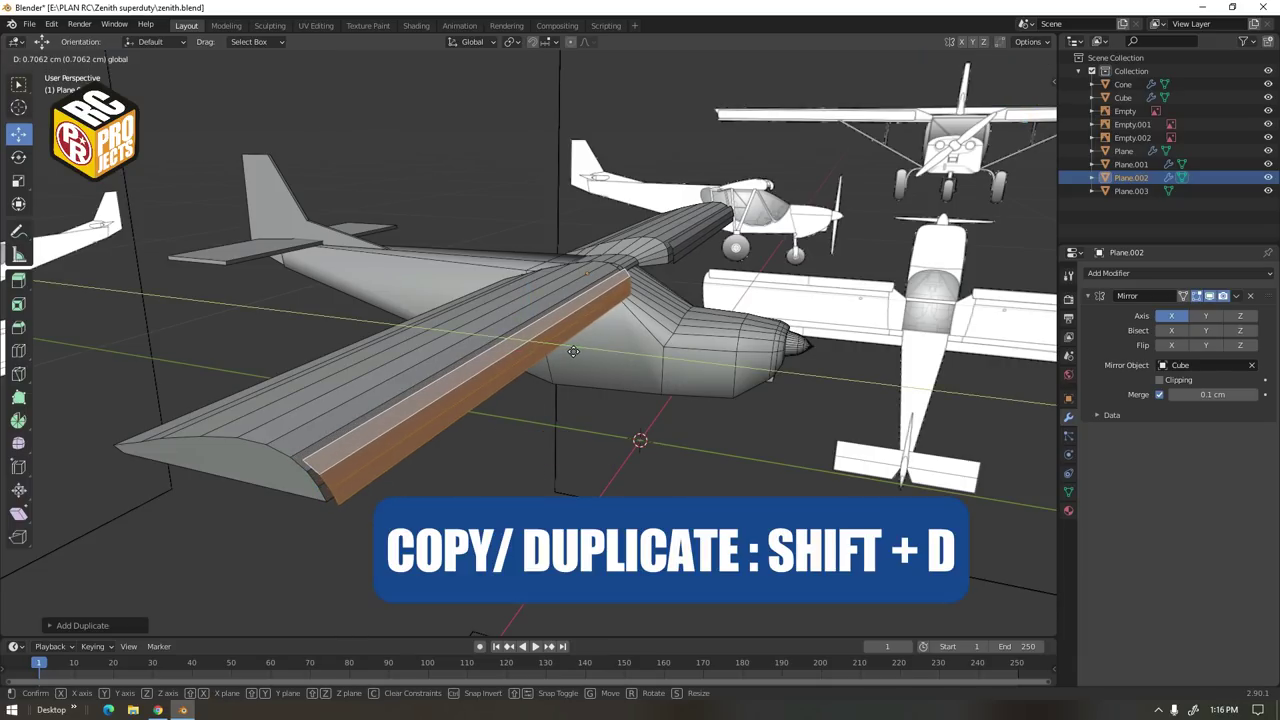
{"action": "left_click", "coordinate": [581, 354]}
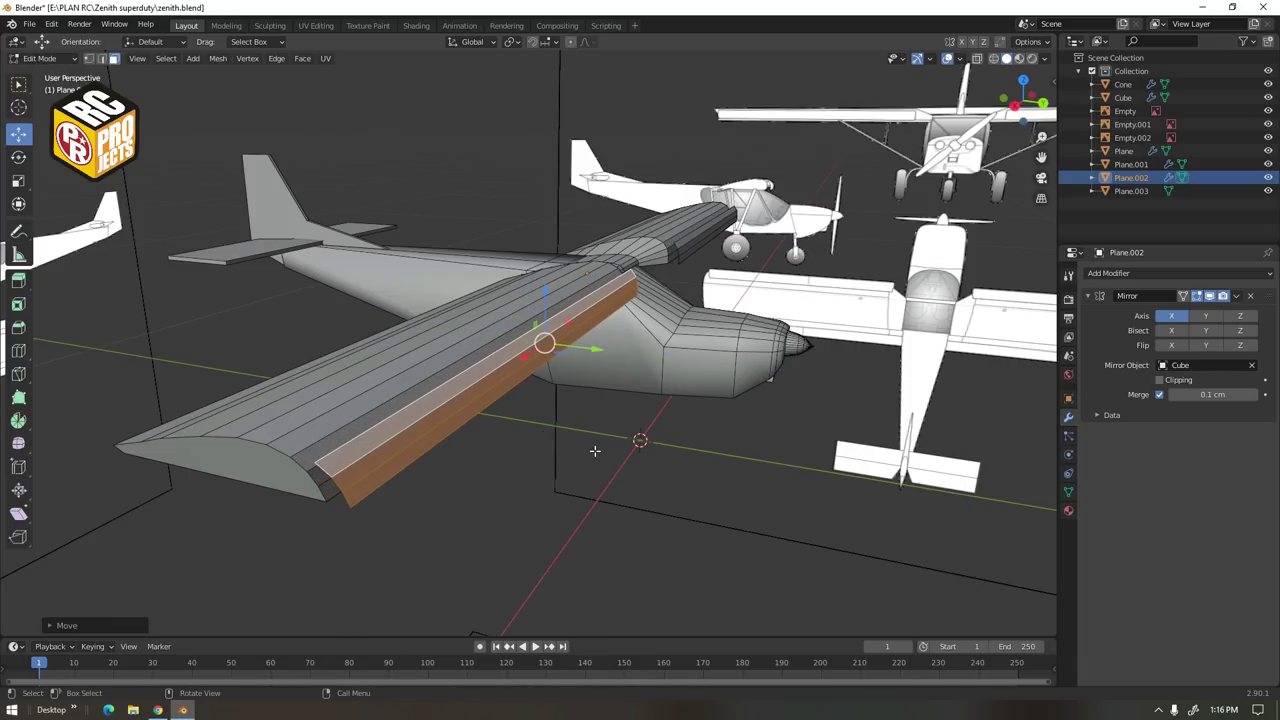
Separate the duplicated leading-edge faces into their own slat object and select it
{"action": "right_click", "coordinate": [545, 352]}
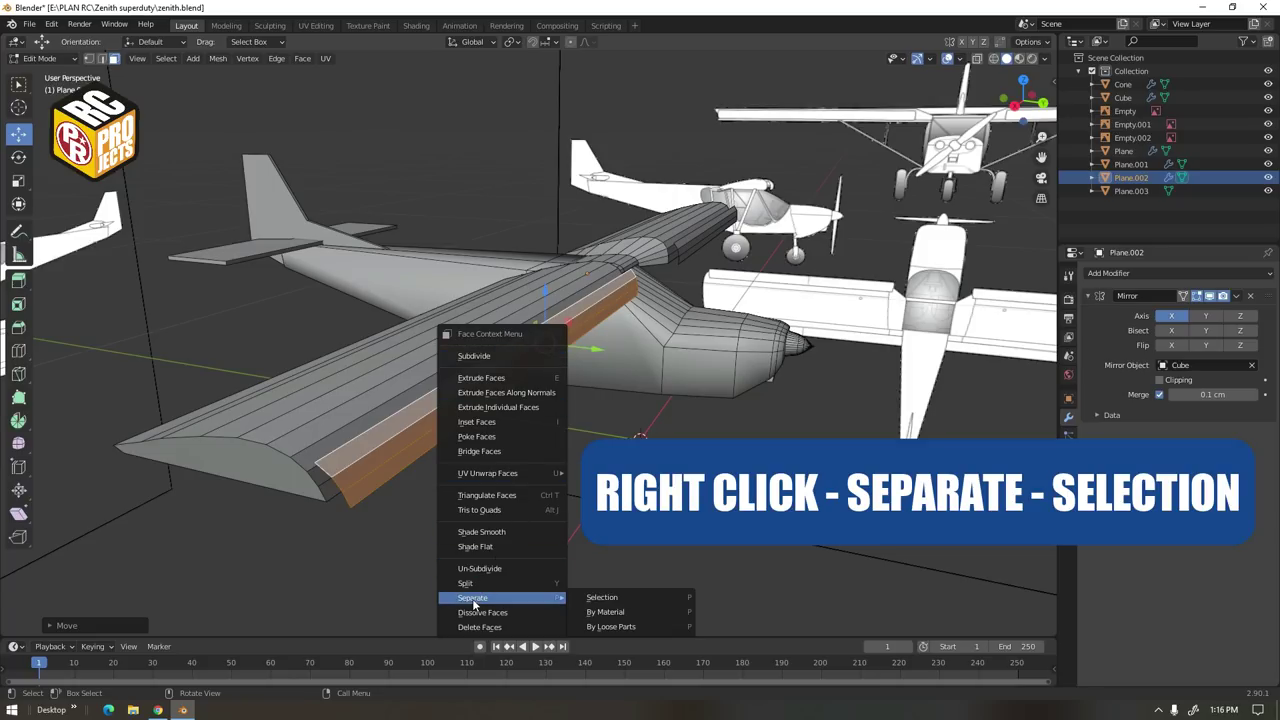
{"action": "left_click", "coordinate": [601, 598]}
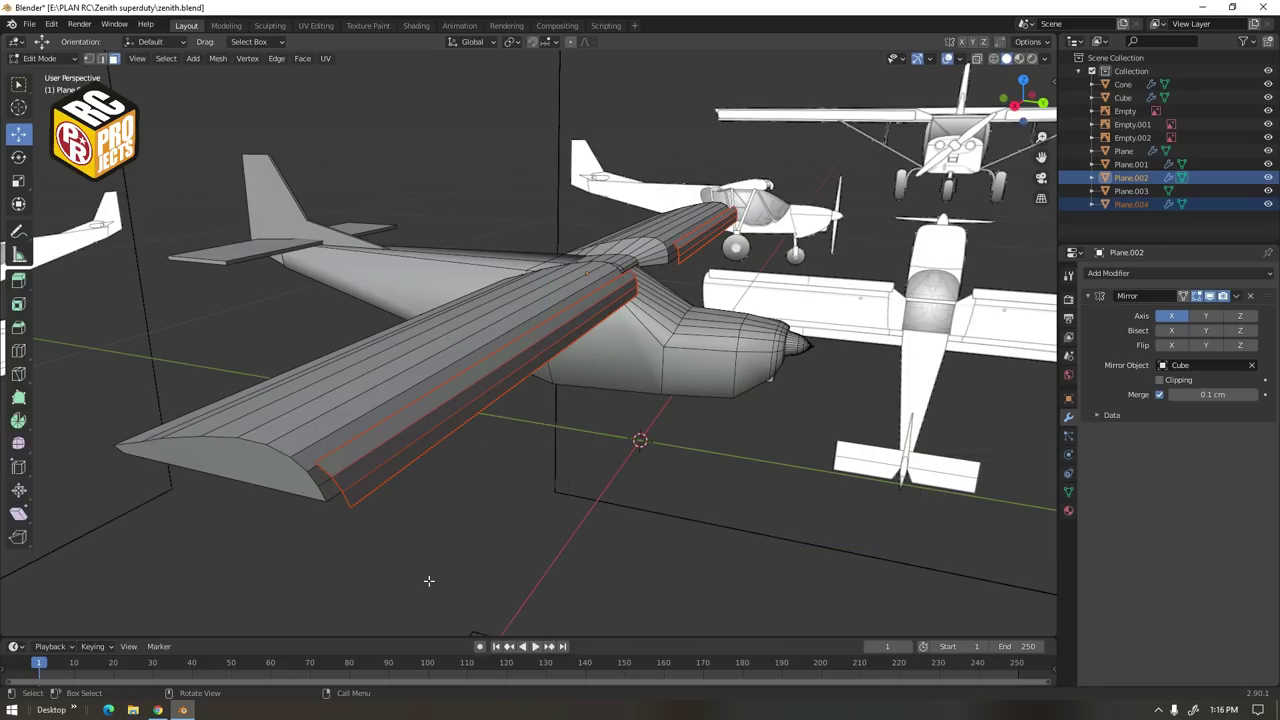
{"action": "key", "text": "Tab"}
{"action": "left_click", "coordinate": [400, 458]}
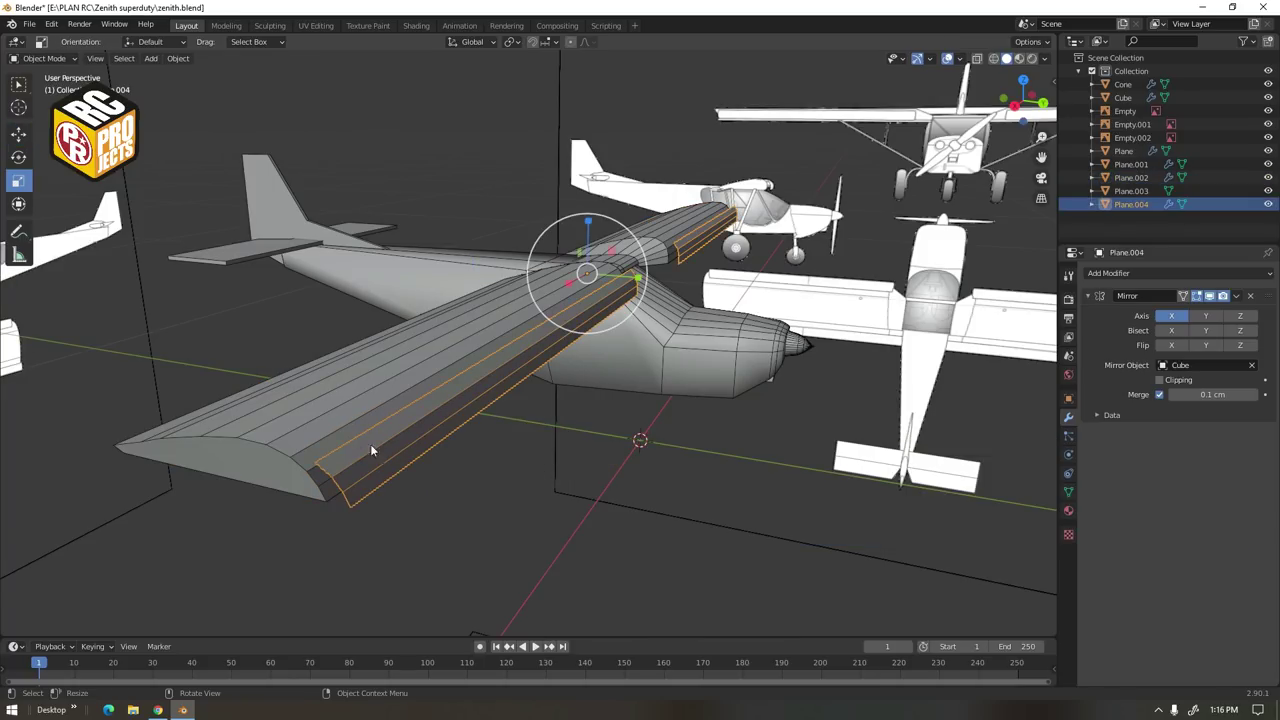
{"action": "left_click", "coordinate": [329, 422]}
Edit the slat and subdivide its lowest face strip lengthwise through its two end edges
{"action": "left_click", "coordinate": [385, 442]}
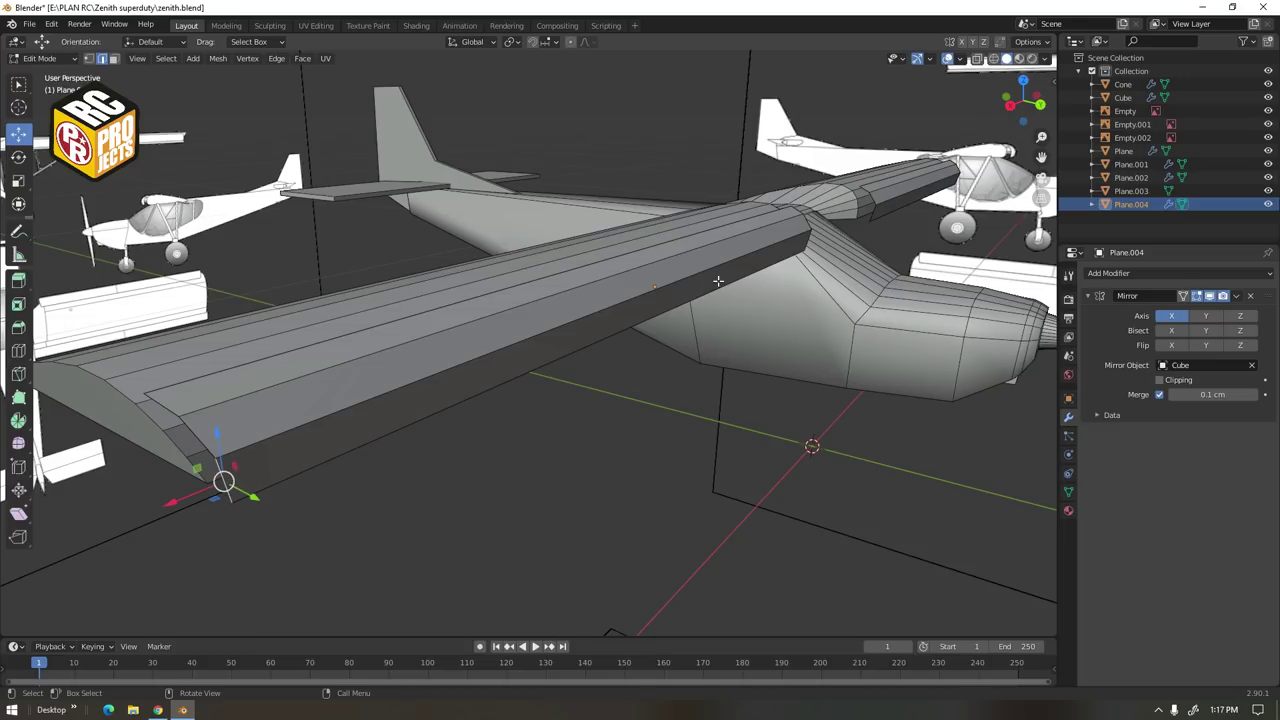
{"action": "left_click", "coordinate": [812, 246], "text": "alt"}
{"action": "right_click", "coordinate": [810, 246]}
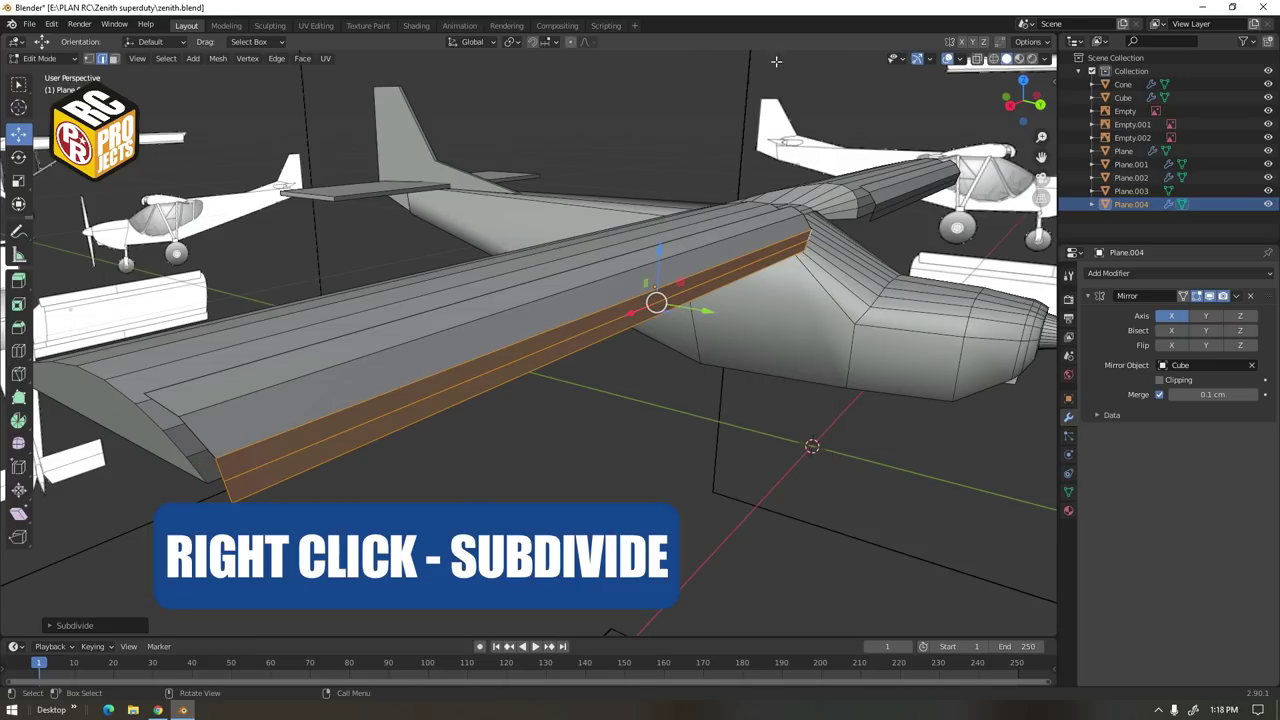
Subdivide the end edges of the slat's middle and upper face strips and switch to the right side view
{"action": "left_click", "coordinate": [232, 443]}
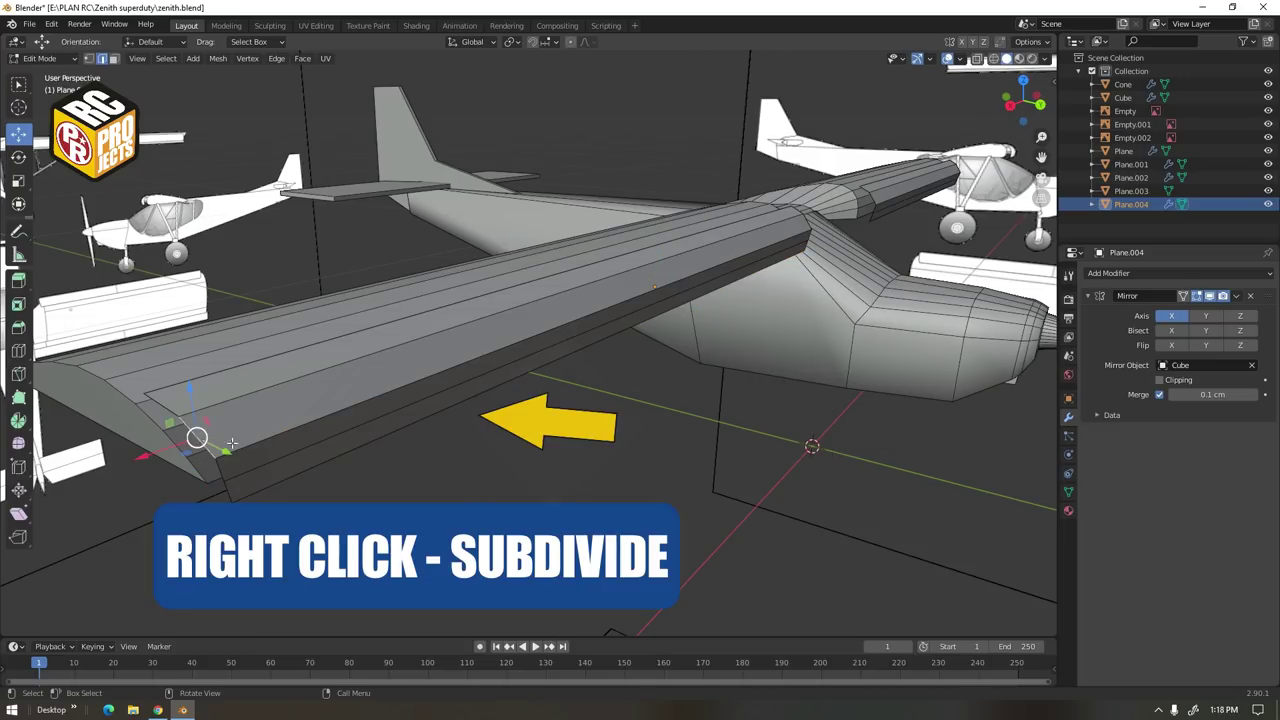
{"action": "right_click", "coordinate": [808, 228]}
{"action": "left_click", "coordinate": [798, 230]}
{"action": "right_click", "coordinate": [797, 228]}
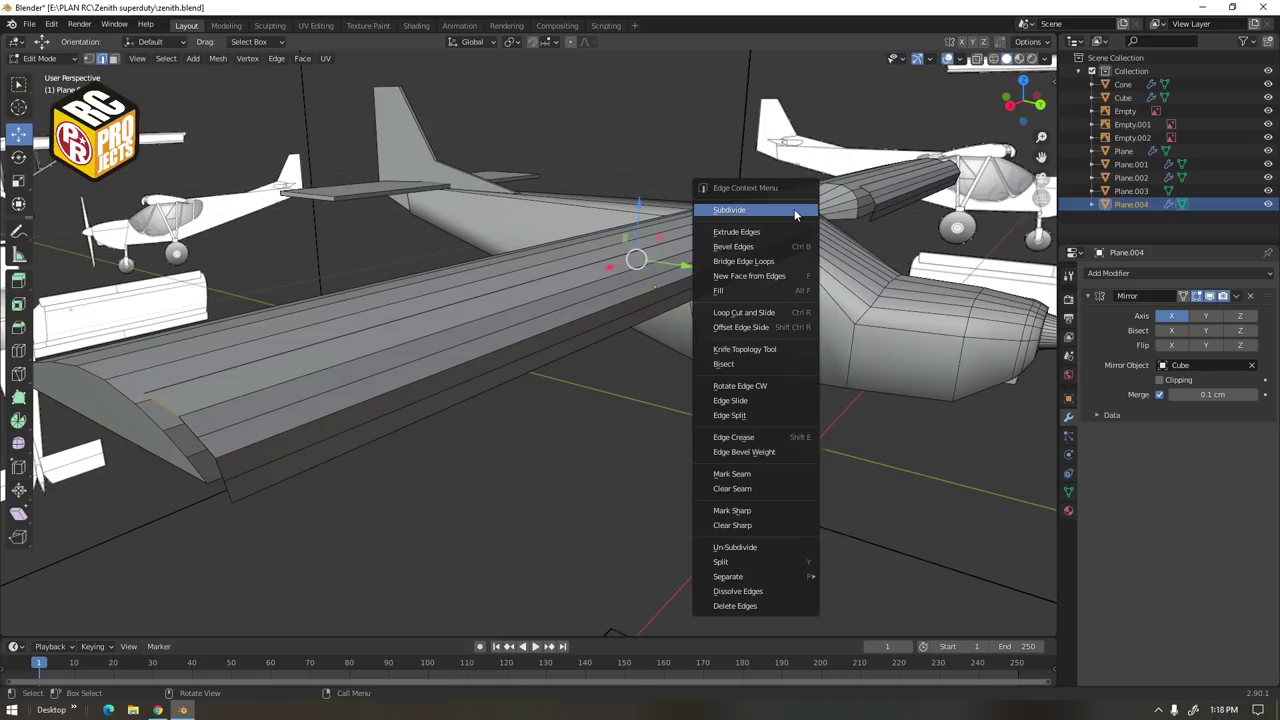
{"action": "left_click", "coordinate": [797, 226]}
{"action": "key", "text": "KP_3"}
{"action": "scroll", "coordinate": [645, 376], "scroll_direction": "up", "scroll_amount": 3}
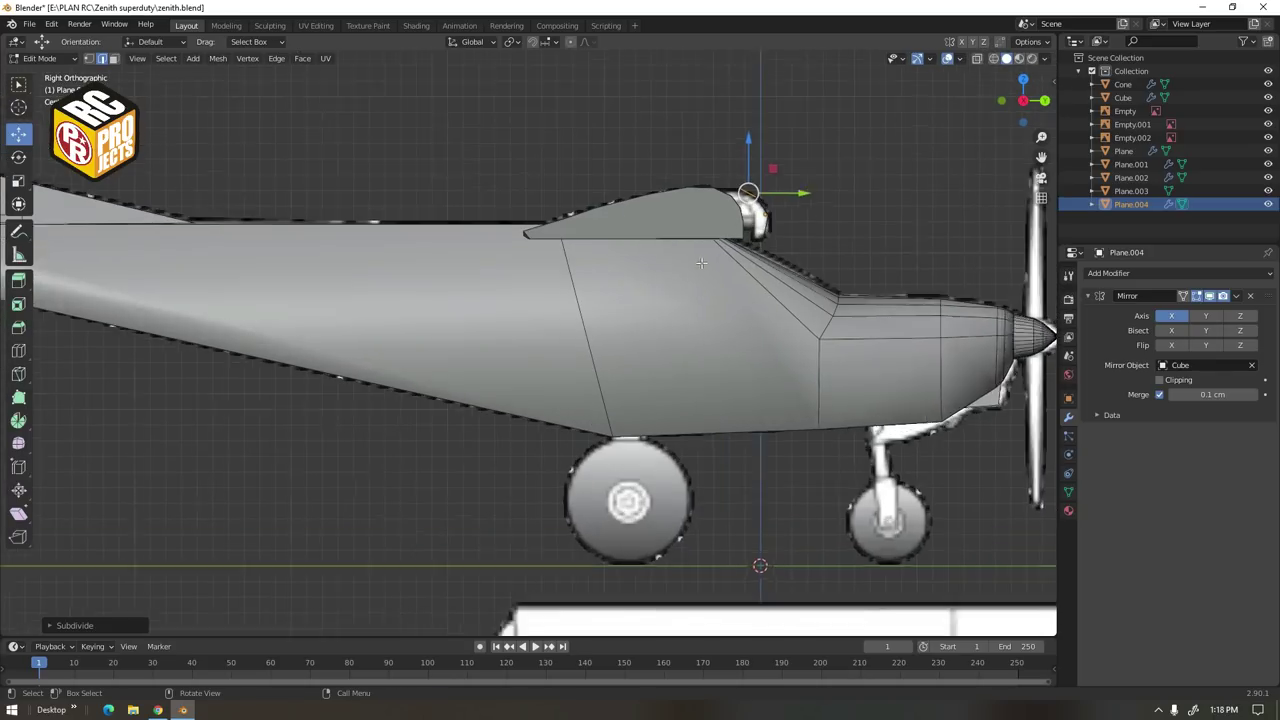
In the side view, reposition the slat's profile vertices along the blueprint's slat outline, selecting through the mesh with X-ray
{"action": "left_click", "coordinate": [89, 58]}
{"action": "middle_click_drag", "start_coordinate": [751, 172], "coordinate": [428, 338], "text": "shift"}
{"action": "scroll", "coordinate": [428, 338], "scroll_direction": "up", "scroll_amount": 6}
{"action": "key", "text": "b"}
{"action": "left_click_drag", "start_coordinate": [428, 338], "coordinate": [423, 344]}
{"action": "left_click_drag", "start_coordinate": [458, 311], "coordinate": [468, 306]}
{"action": "key", "text": "ctrl+z"}
{"action": "key", "text": "alt+z"}
{"action": "left_click_drag", "start_coordinate": [450, 394], "coordinate": [437, 408]}
{"action": "left_click_drag", "start_coordinate": [471, 379], "coordinate": [484, 379]}
Move the remaining slat profile vertices to complete the curved section, leave mesh editing and check the slat in perspective
{"action": "middle_click_drag", "start_coordinate": [470, 376], "coordinate": [493, 411], "text": "shift"}
{"action": "scroll", "coordinate": [491, 411], "scroll_direction": "up", "scroll_amount": 4}
{"action": "left_click_drag", "start_coordinate": [281, 308], "coordinate": [306, 326]}
{"action": "left_click_drag", "start_coordinate": [320, 292], "coordinate": [330, 288]}
{"action": "left_click_drag", "start_coordinate": [352, 333], "coordinate": [371, 311]}
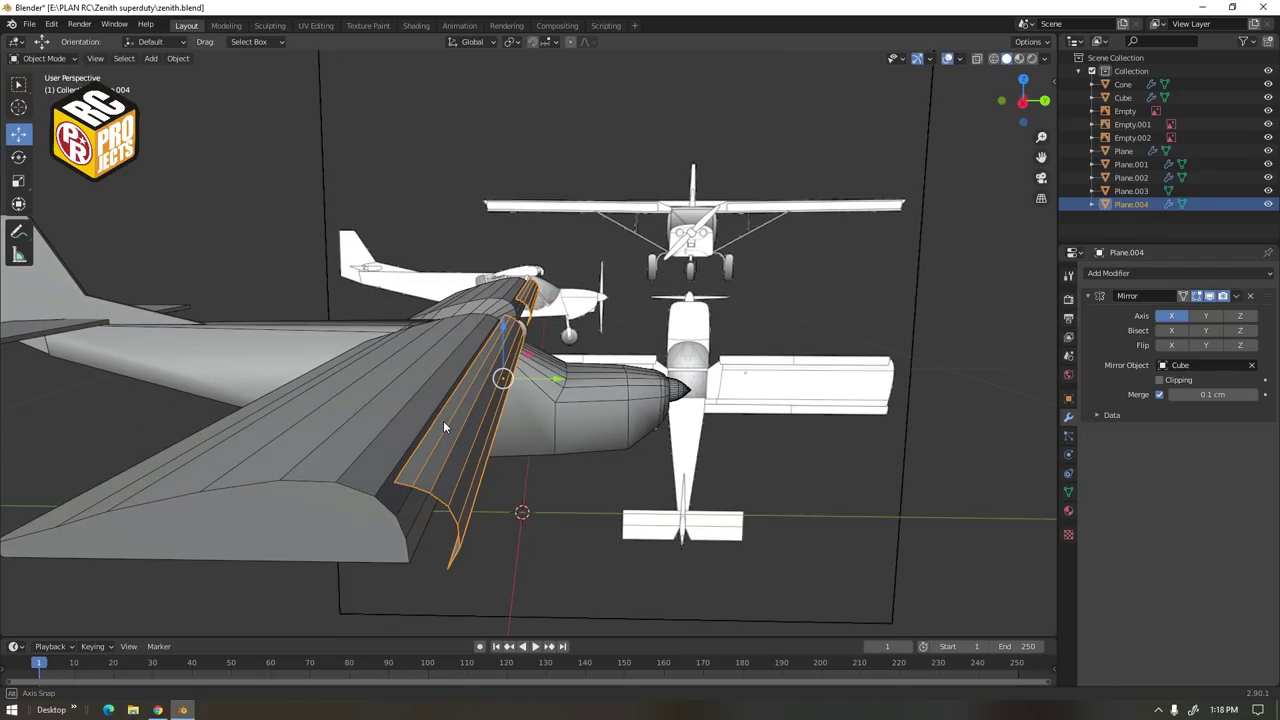
{"action": "middle_click_drag", "start_coordinate": [443, 420], "coordinate": [456, 444]}
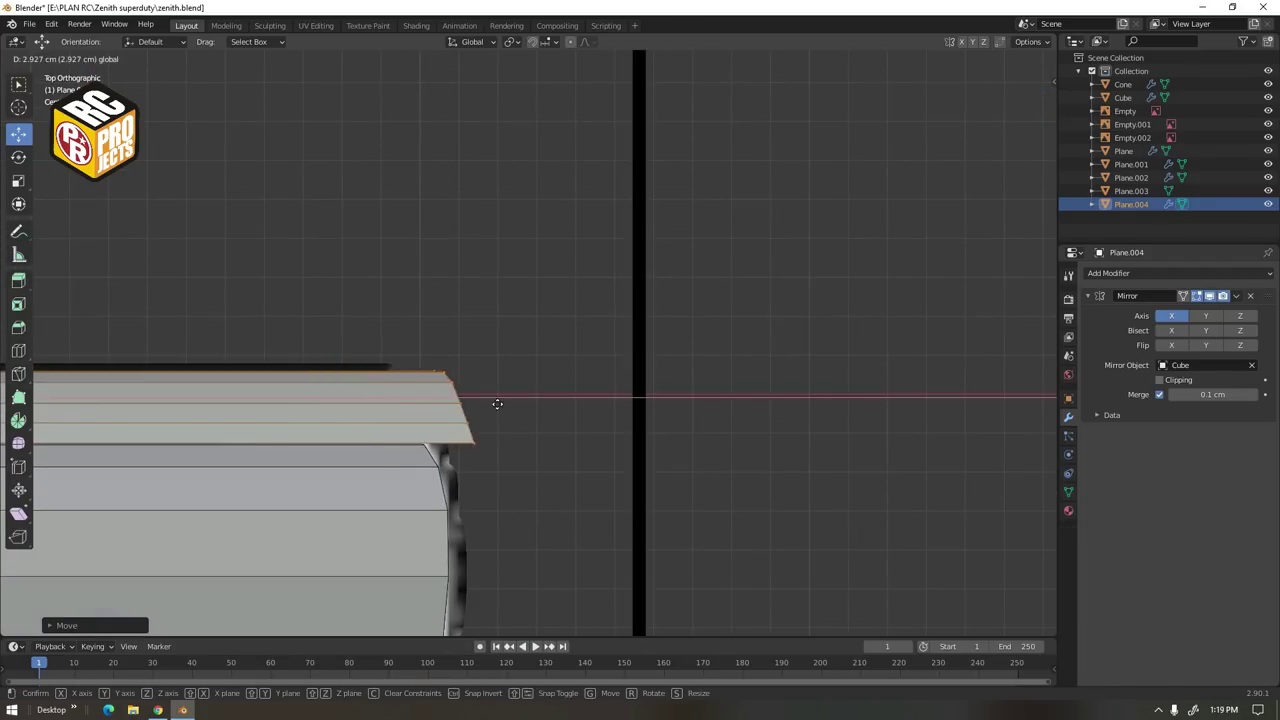
Position the slat in the top view and trim off its outboard tip where the blueprint's slat ends
{"action": "left_click", "coordinate": [497, 403]}
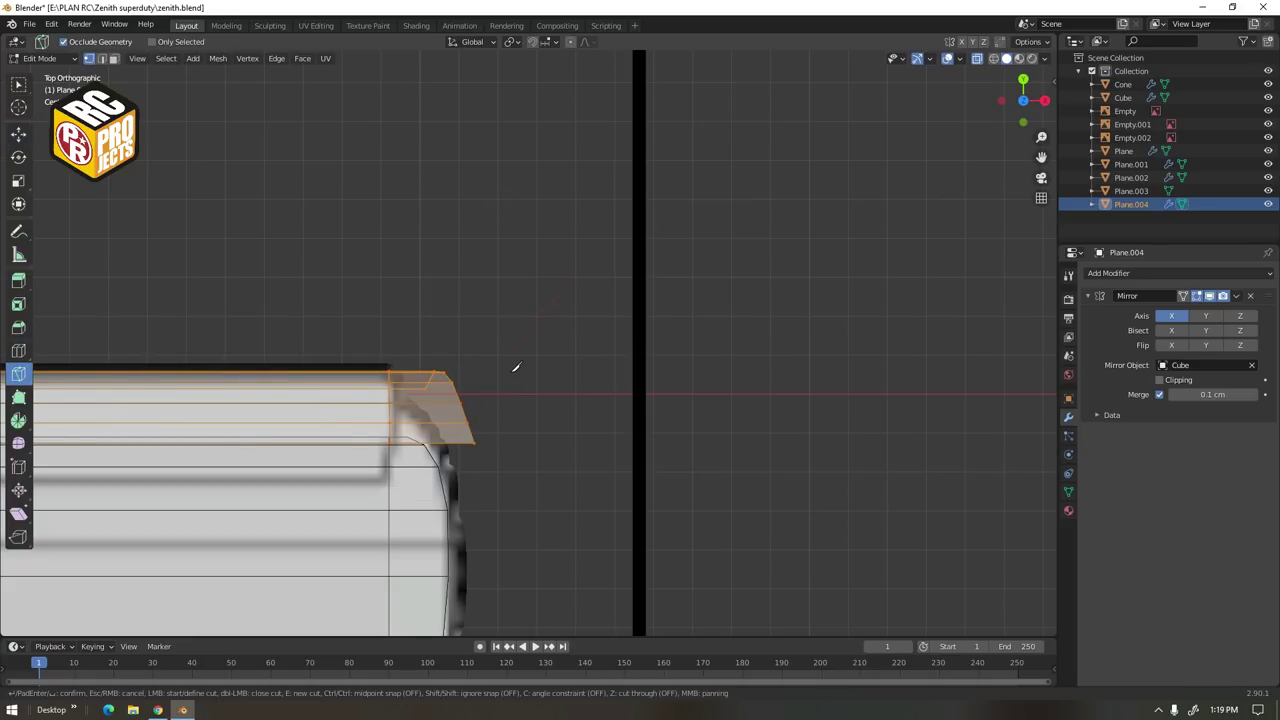
{"action": "key", "text": "x"}
{"action": "left_click", "coordinate": [424, 431]}
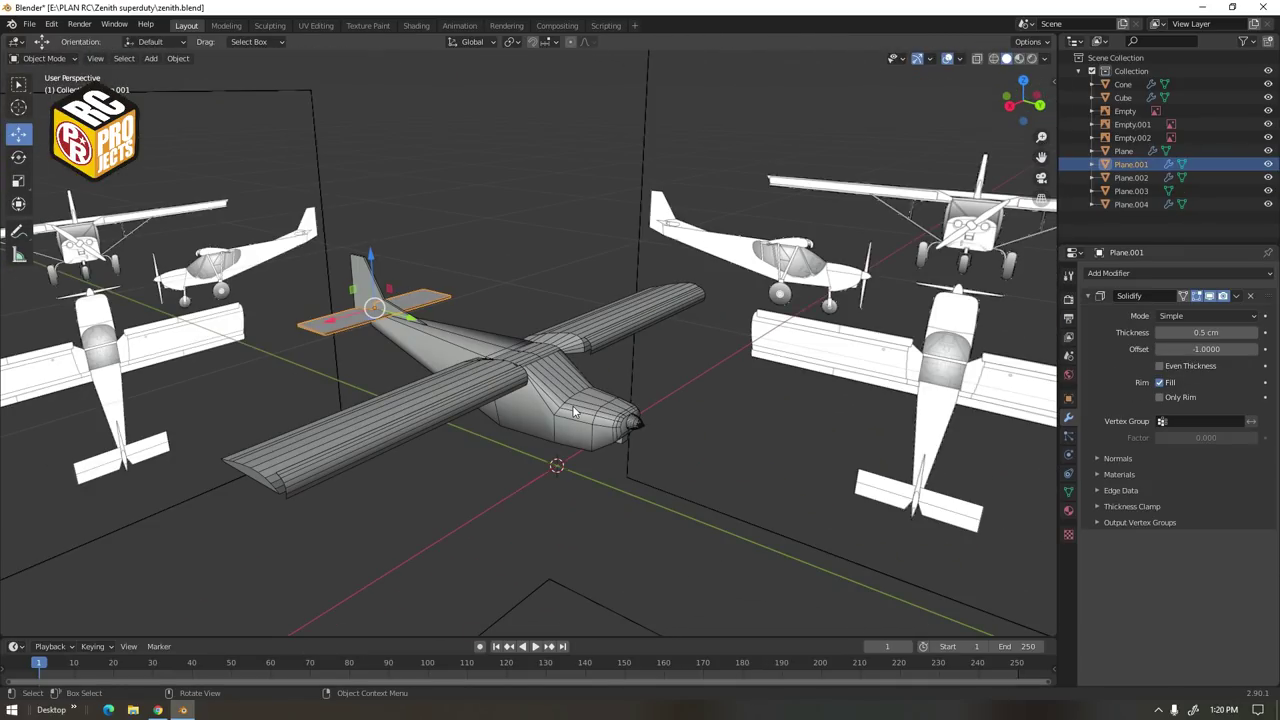
Shade the fuselage smooth and turn off the wireframe overlay
{"action": "right_click", "coordinate": [575, 410]}
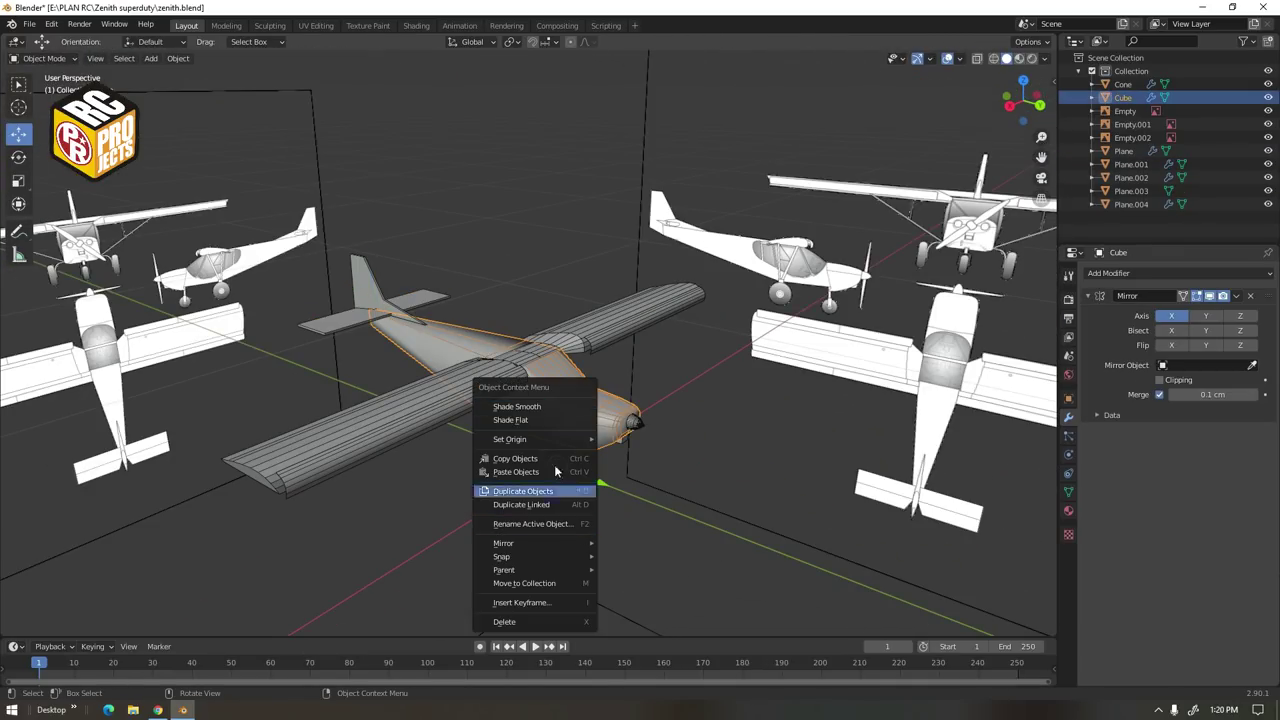
{"action": "left_click", "coordinate": [528, 406]}
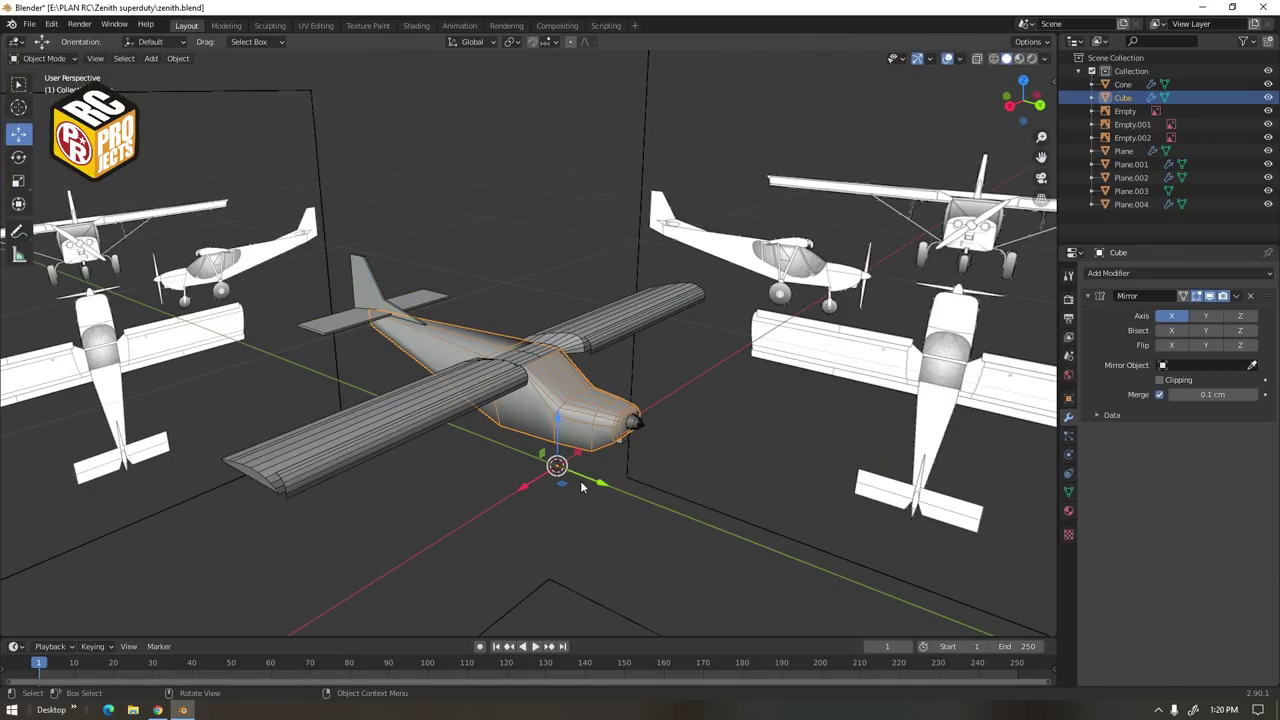
{"action": "left_click", "coordinate": [959, 59]}
{"action": "left_click", "coordinate": [878, 285]}
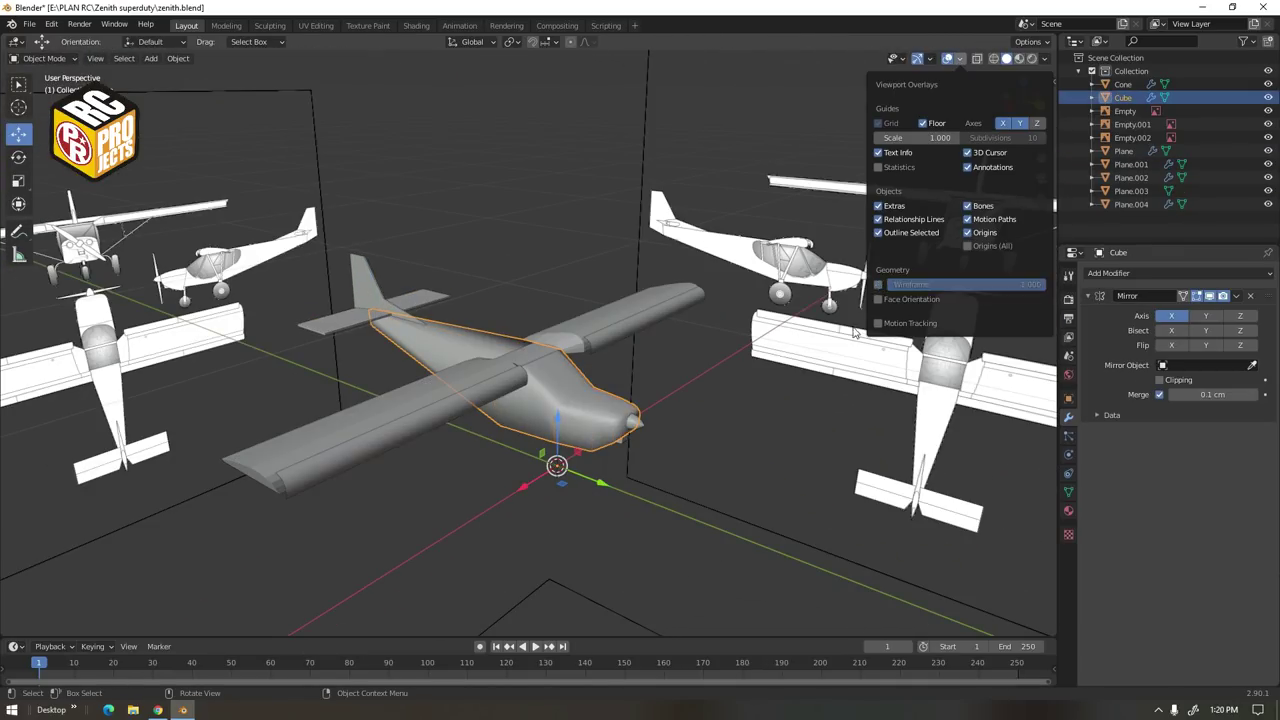
{"action": "left_click", "coordinate": [590, 481]}
Hide the two upright blueprint reference images standing around the airplane
{"action": "left_click", "coordinate": [587, 430]}
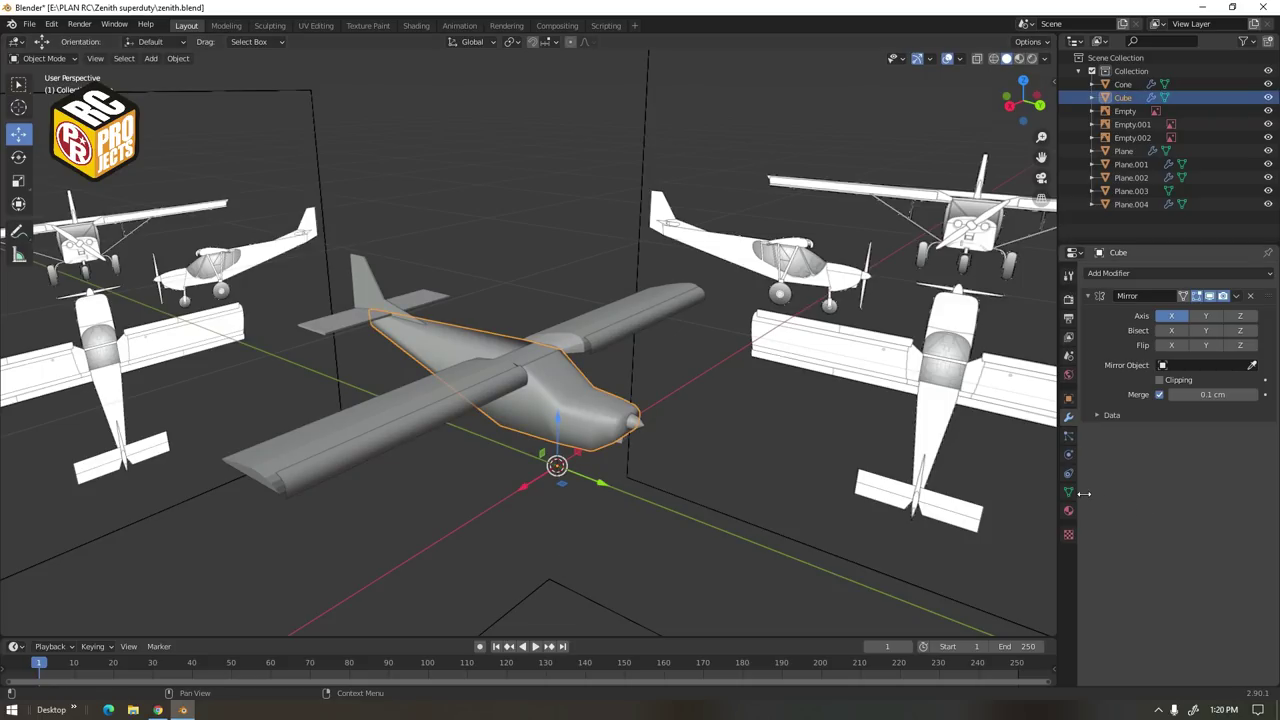
{"action": "left_click", "coordinate": [935, 340]}
{"action": "key", "text": "h"}
{"action": "key", "text": "h"}
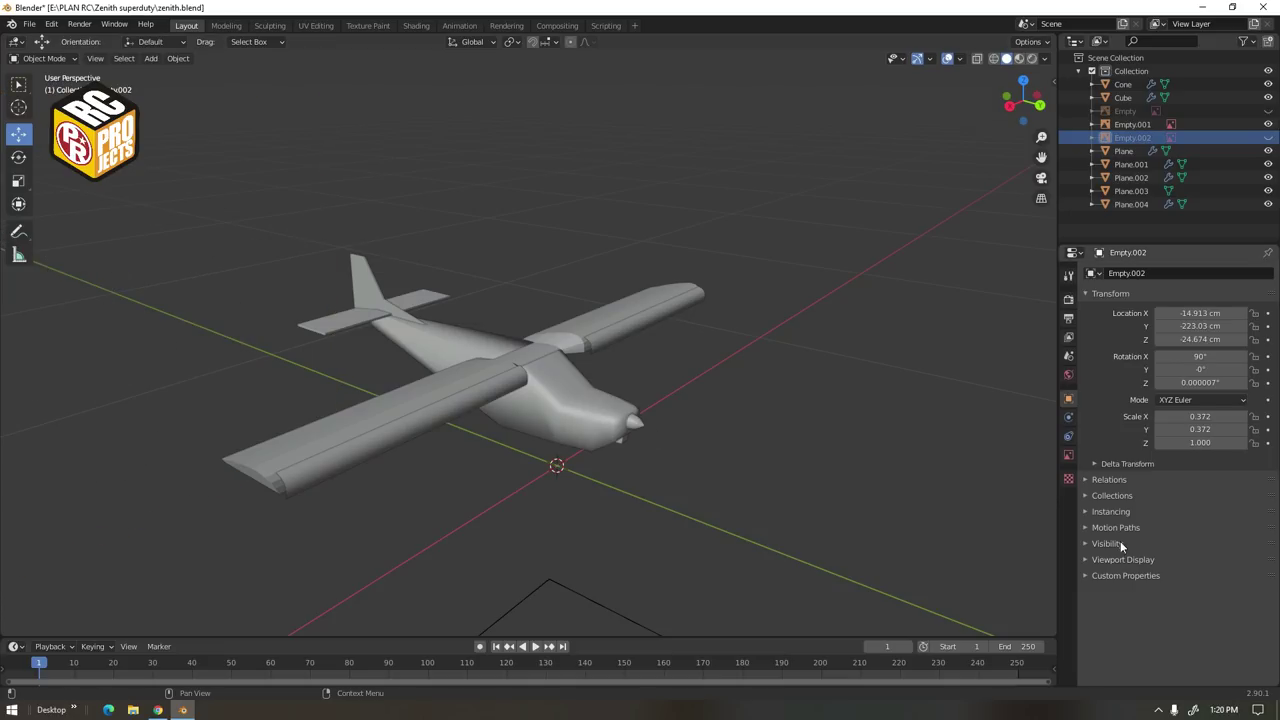
Enable Auto Smooth in the fuselage's normals settings
{"action": "left_click", "coordinate": [587, 427]}
{"action": "left_click", "coordinate": [1068, 416]}
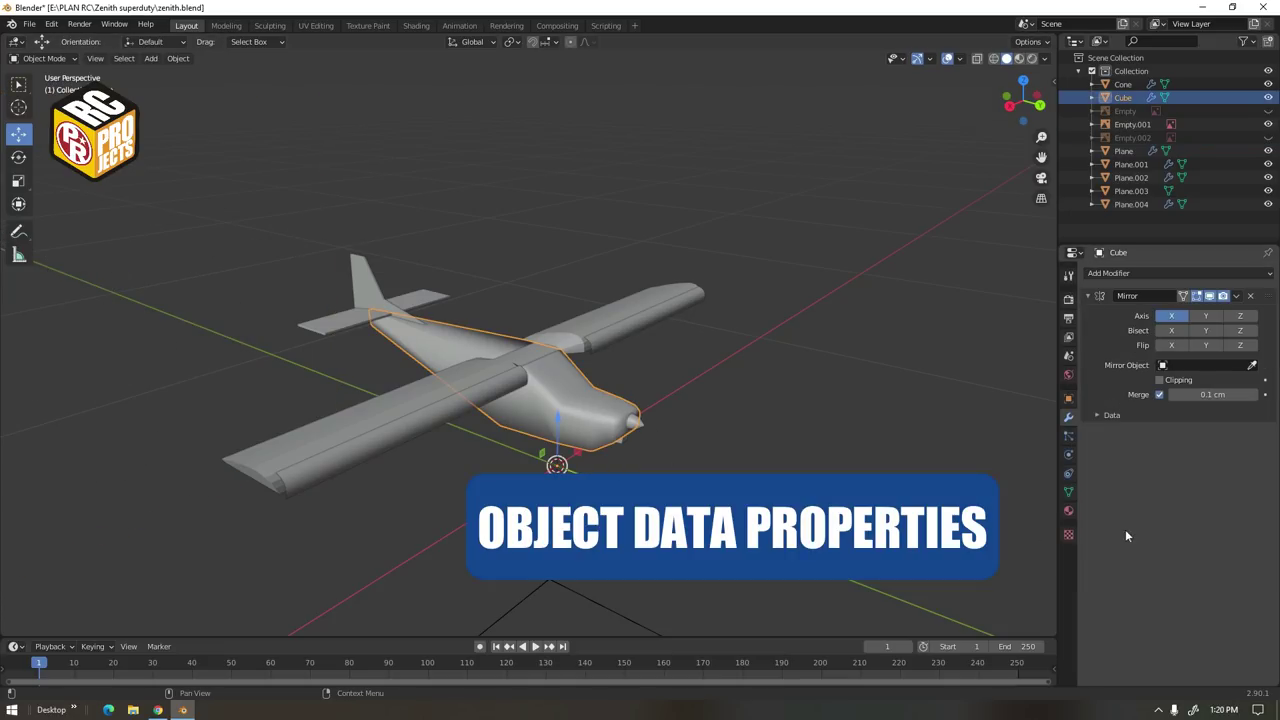
{"action": "left_click", "coordinate": [1068, 492]}
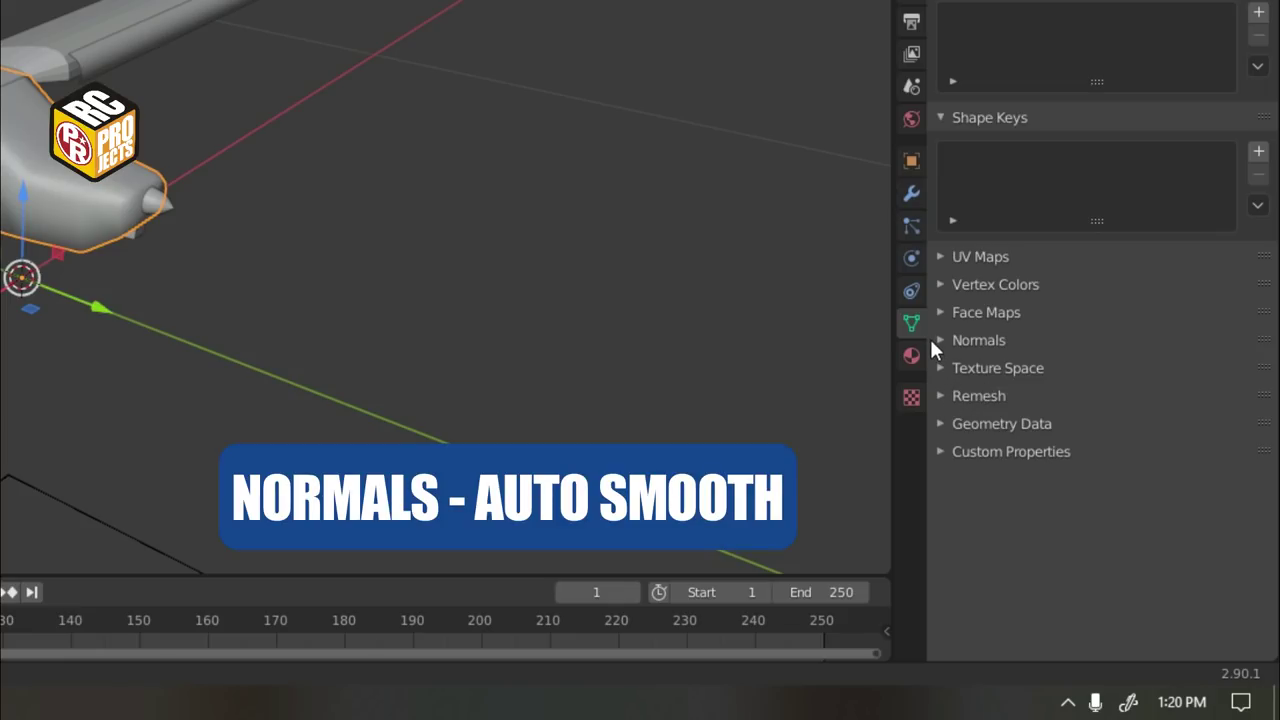
{"action": "left_click", "coordinate": [938, 341]}
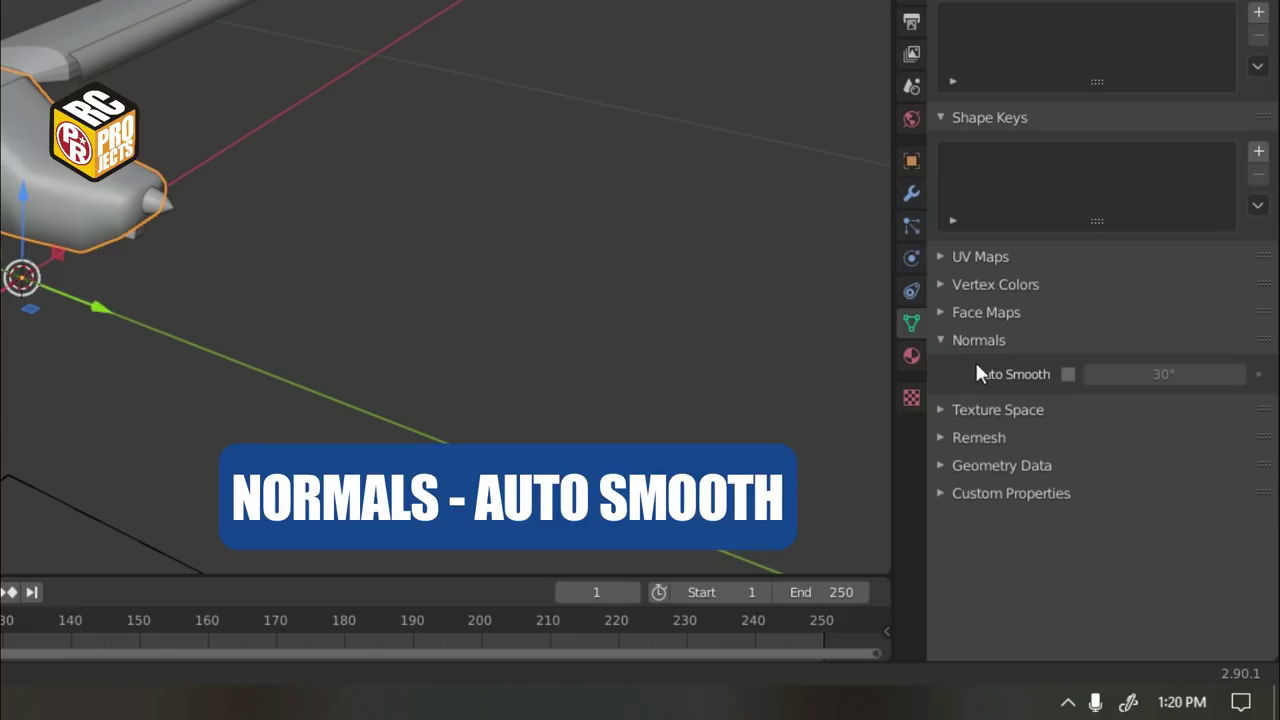
{"action": "left_click", "coordinate": [1067, 375]}
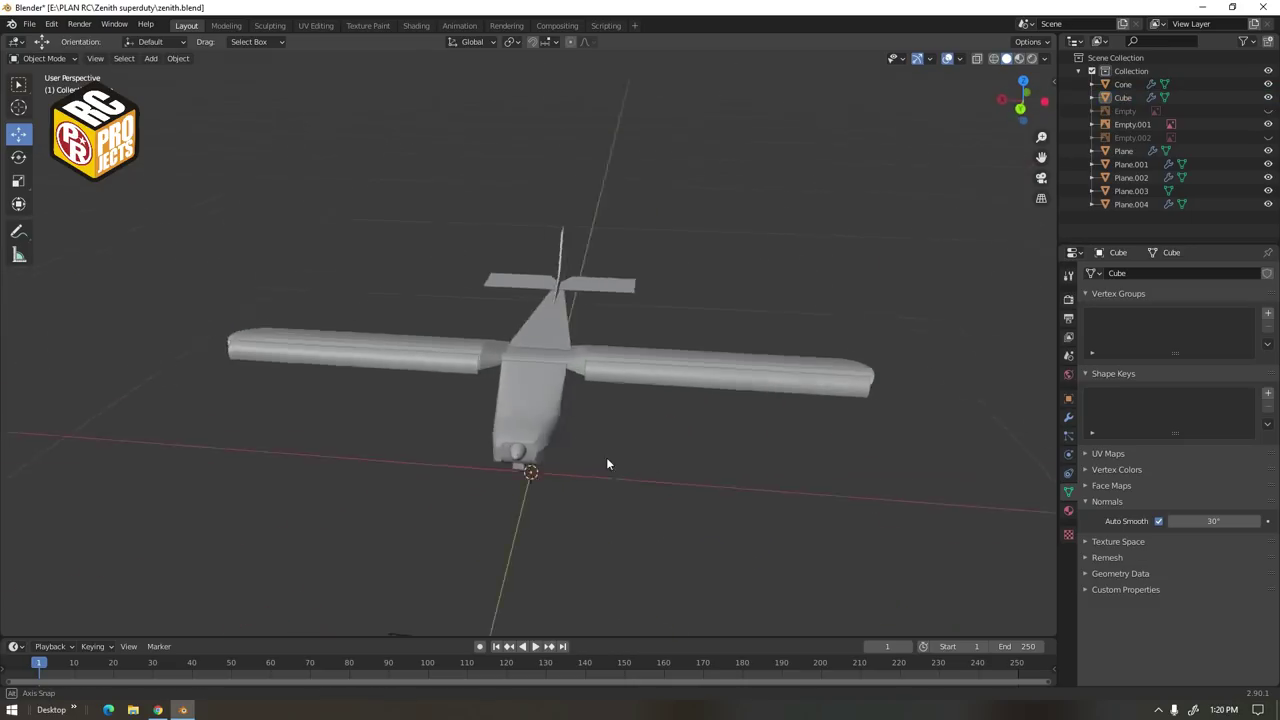
Shade the wing smooth and enable Auto Smooth on the wing and the slats
{"action": "mouse_move", "coordinate": [606, 457]}
{"action": "middle_mouse_down"}
{"action": "mouse_move", "coordinate": [526, 438]}
{"action": "mouse_move", "coordinate": [677, 485]}
{"action": "mouse_move", "coordinate": [676, 517]}
{"action": "mouse_move", "coordinate": [652, 516]}
{"action": "middle_mouse_up"}
{"action": "left_click", "coordinate": [638, 319]}
{"action": "right_click", "coordinate": [638, 319]}
{"action": "left_click", "coordinate": [638, 319]}
{"action": "left_click", "coordinate": [678, 370]}
{"action": "left_click", "coordinate": [680, 322]}
{"action": "left_click", "coordinate": [1156, 521]}
{"action": "left_click", "coordinate": [850, 450]}
{"action": "scroll", "coordinate": [515, 407], "scroll_direction": "down", "scroll_amount": 3}
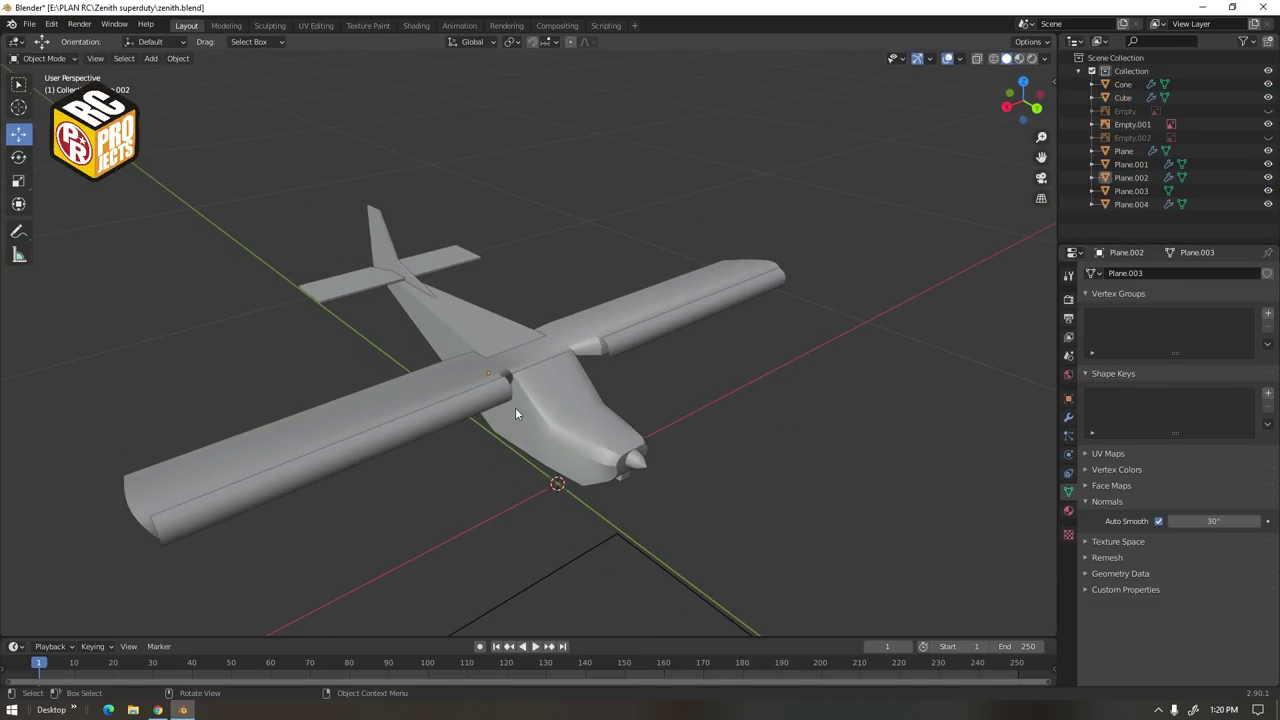
{"action": "left_click", "coordinate": [478, 416]}
{"action": "left_click", "coordinate": [1158, 522]}
{"action": "left_click", "coordinate": [800, 450]}
Duplicate the fuselage and leave the copy in its original place
{"action": "middle_click_drag", "start_coordinate": [540, 395], "coordinate": [553, 481]}
{"action": "scroll", "coordinate": [600, 360], "scroll_direction": "up", "scroll_amount": 4}
{"action": "left_click", "coordinate": [630, 420]}
{"action": "left_click", "coordinate": [612, 246]}
{"action": "scroll", "coordinate": [612, 340], "scroll_direction": "down", "scroll_amount": 4}
{"action": "left_click", "coordinate": [646, 396]}
{"action": "middle_click_drag", "start_coordinate": [646, 396], "coordinate": [628, 421]}
{"action": "key", "text": "shift+d"}
{"action": "right_click", "coordinate": [628, 421]}
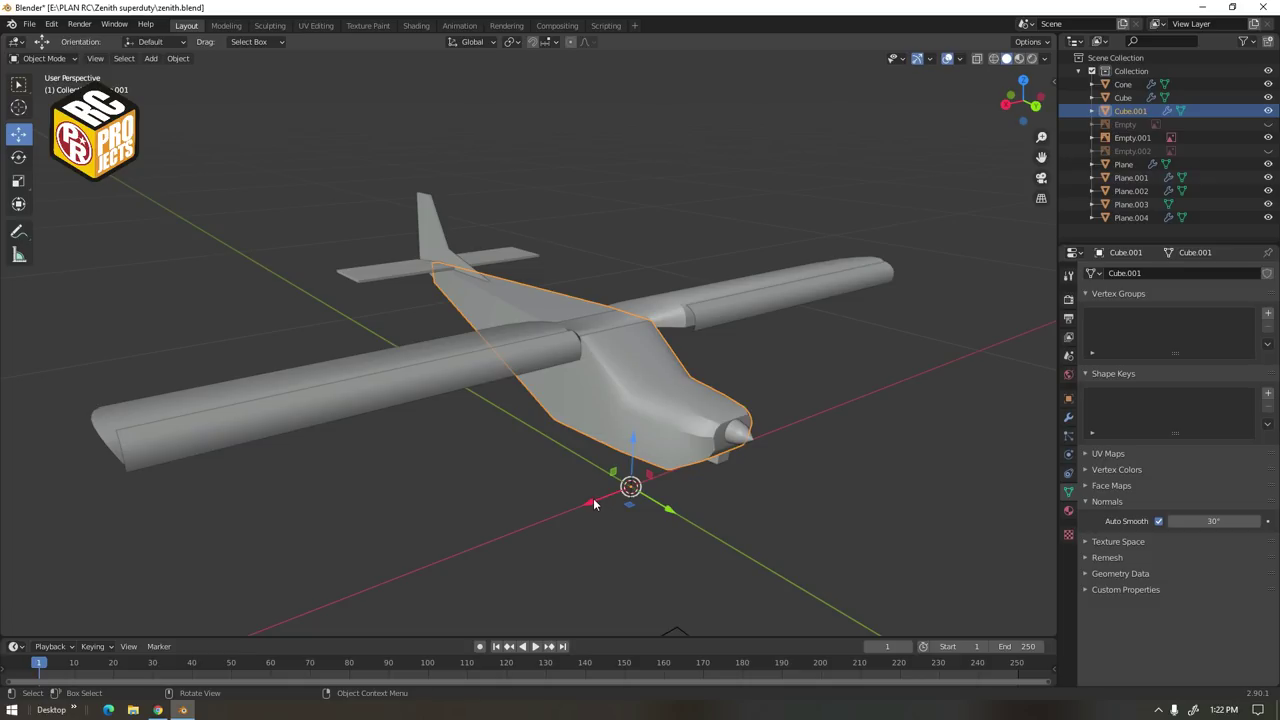
Try moving the fuselage copy sideways along X and undo the move
{"action": "left_click_drag", "start_coordinate": [592, 503], "coordinate": [467, 528]}
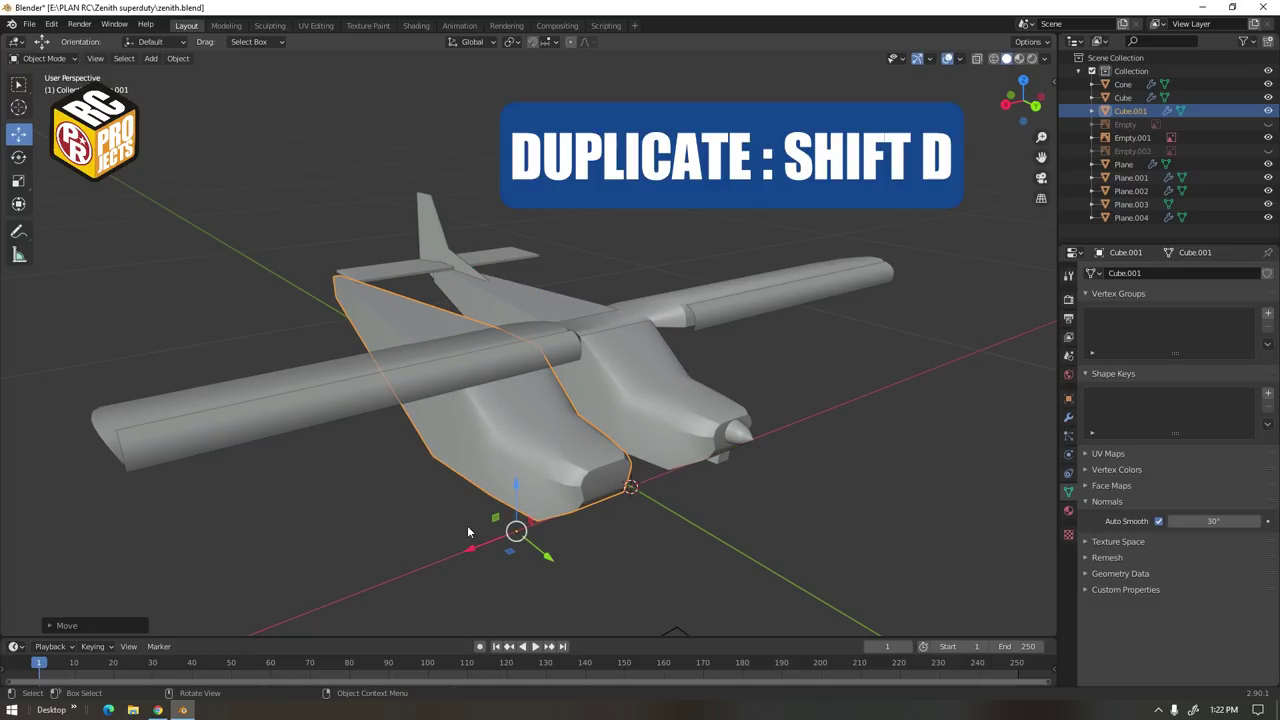
{"action": "key", "text": "ctrl+z"}
{"action": "middle_click_drag", "start_coordinate": [473, 524], "coordinate": [496, 514]}
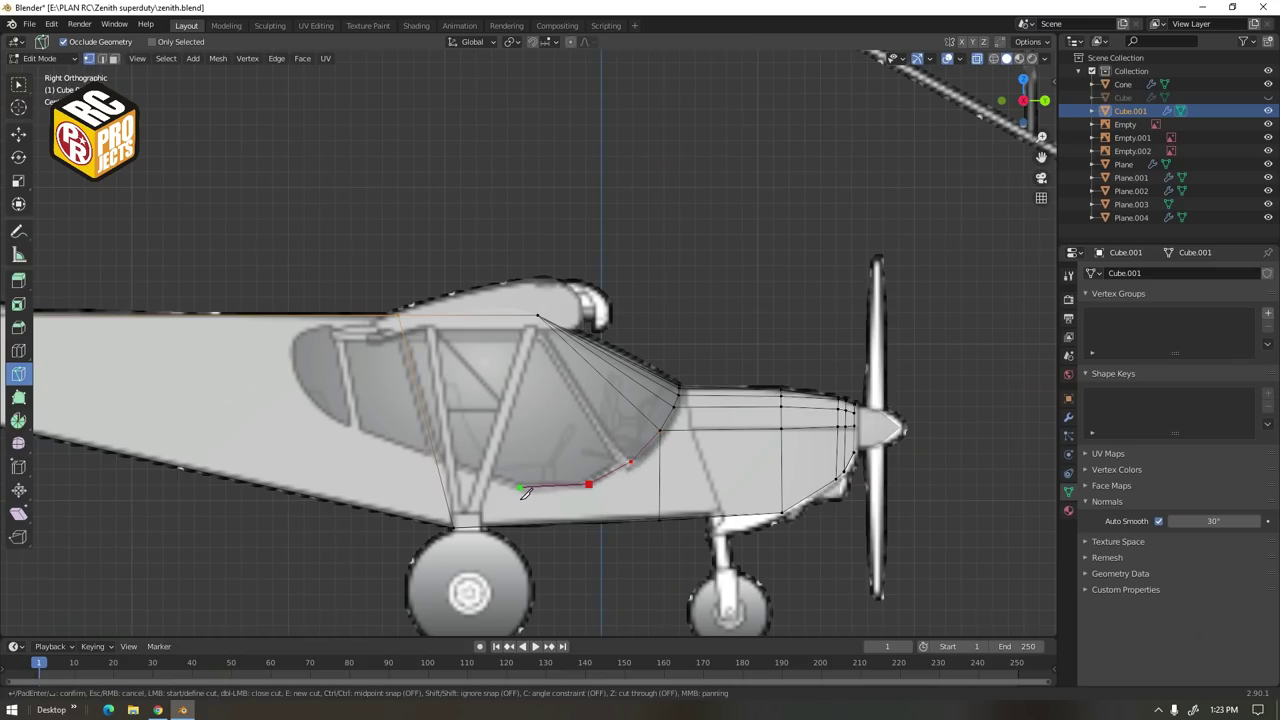
Knife-cut the cabin window outline into the fuselage copy, tracing the window's curved rear and upper edge on the side blueprint
{"action": "left_click", "coordinate": [304, 392]}
{"action": "left_click", "coordinate": [297, 380]}
{"action": "left_click", "coordinate": [292, 362]}
{"action": "left_click", "coordinate": [293, 347]}
{"action": "left_click", "coordinate": [297, 334]}
{"action": "left_click", "coordinate": [312, 327]}
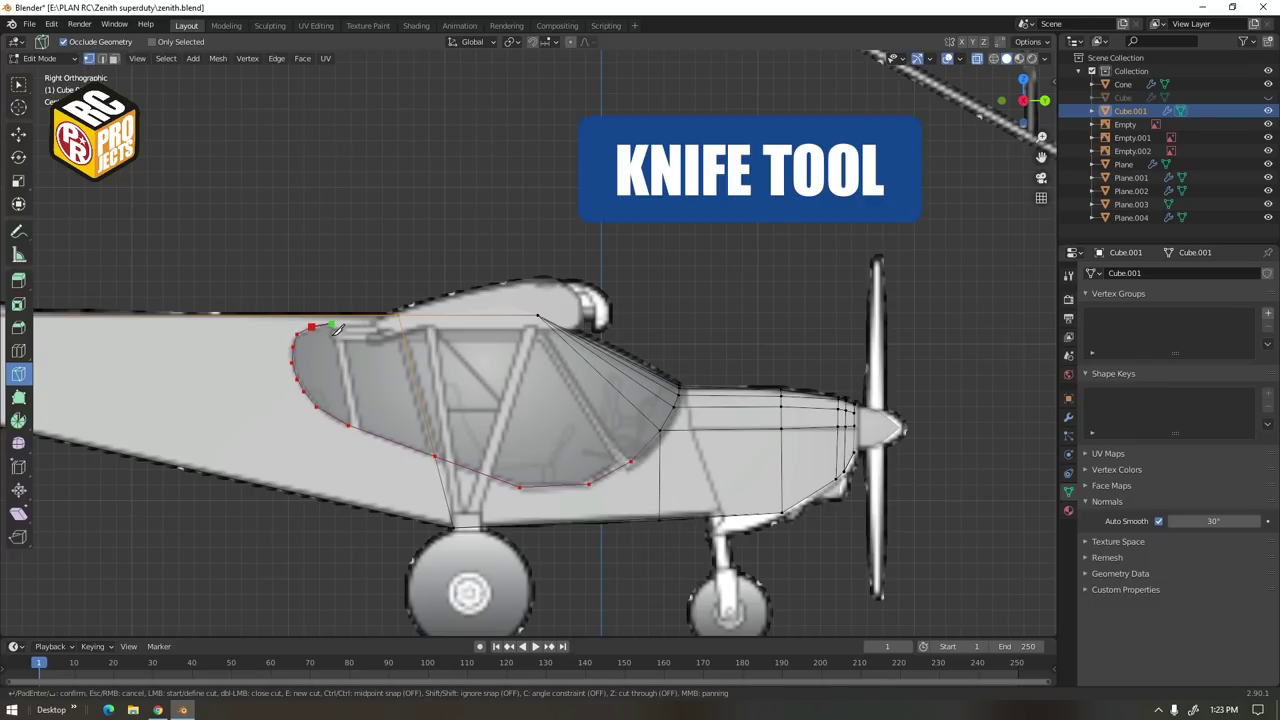
{"action": "left_click", "coordinate": [547, 334]}
{"action": "key", "text": "Return"}
Keep only the cabin window faces of the fuselage copy by selecting them, inverting the selection and deleting the rest
{"action": "middle_click_drag", "start_coordinate": [685, 375], "coordinate": [575, 429]}
{"action": "left_click", "coordinate": [115, 58]}
{"action": "left_click", "coordinate": [19, 134]}
{"action": "left_click", "coordinate": [531, 386], "text": "shift"}
{"action": "left_click", "coordinate": [531, 386], "text": "shift"}
{"action": "middle_click_drag", "start_coordinate": [531, 386], "coordinate": [566, 515]}
{"action": "right_click", "coordinate": [543, 409]}
{"action": "key", "text": "alt+a"}
{"action": "key", "text": "ctrl+i"}
{"action": "key", "text": "x"}
{"action": "left_click", "coordinate": [560, 442]}
{"action": "key", "text": "Tab"}
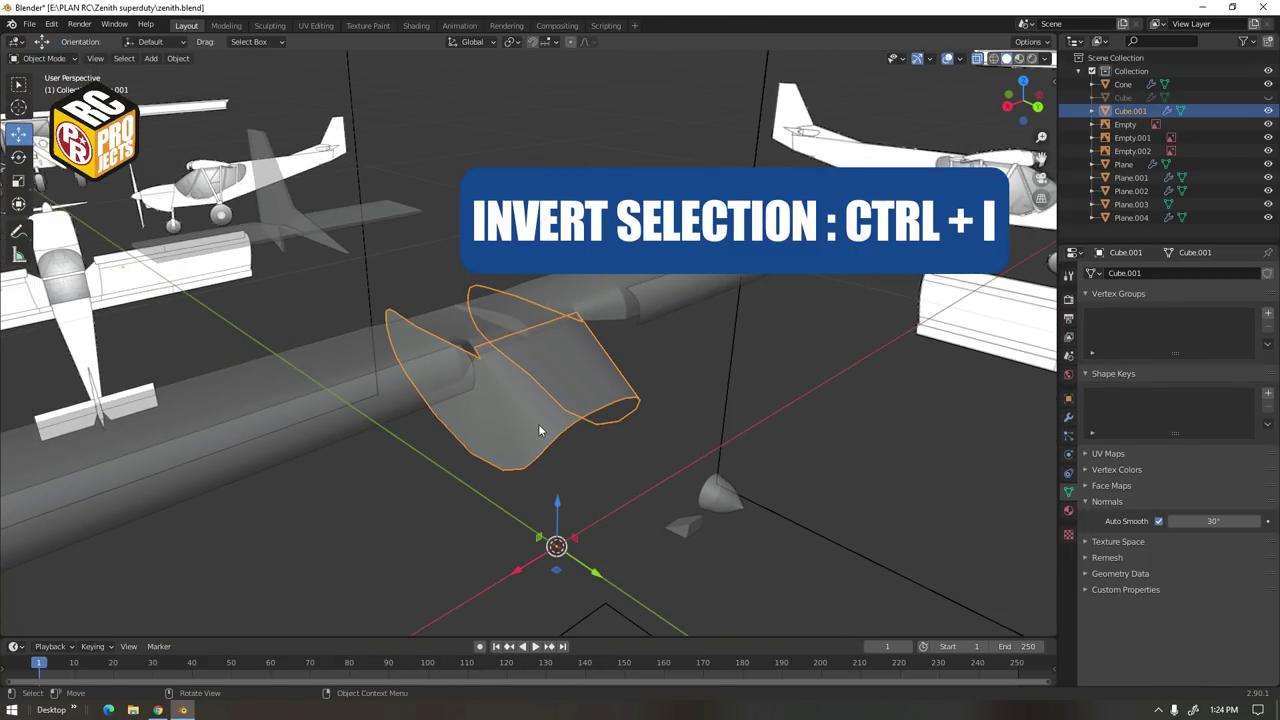
{"action": "key", "text": "alt+z"}
{"action": "middle_click_drag", "start_coordinate": [539, 425], "coordinate": [543, 402]}
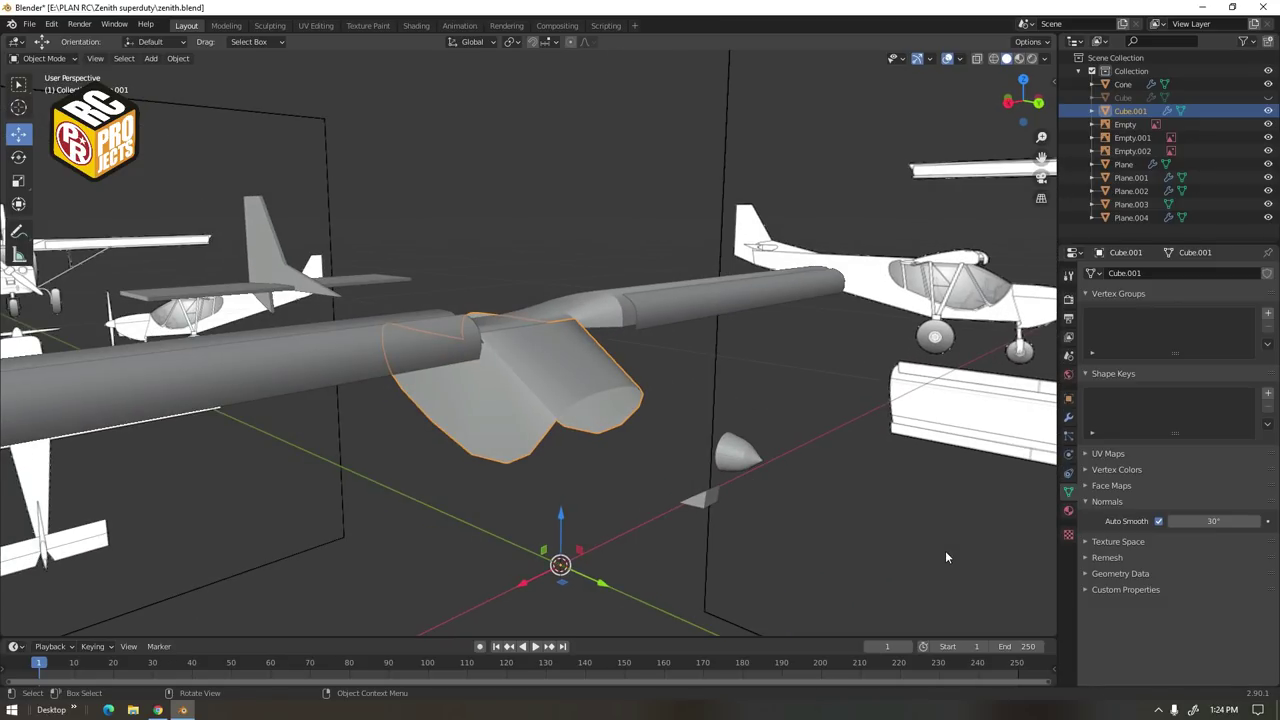
Add a new material to the cabin window object and name it glass
{"action": "left_click", "coordinate": [1068, 511]}
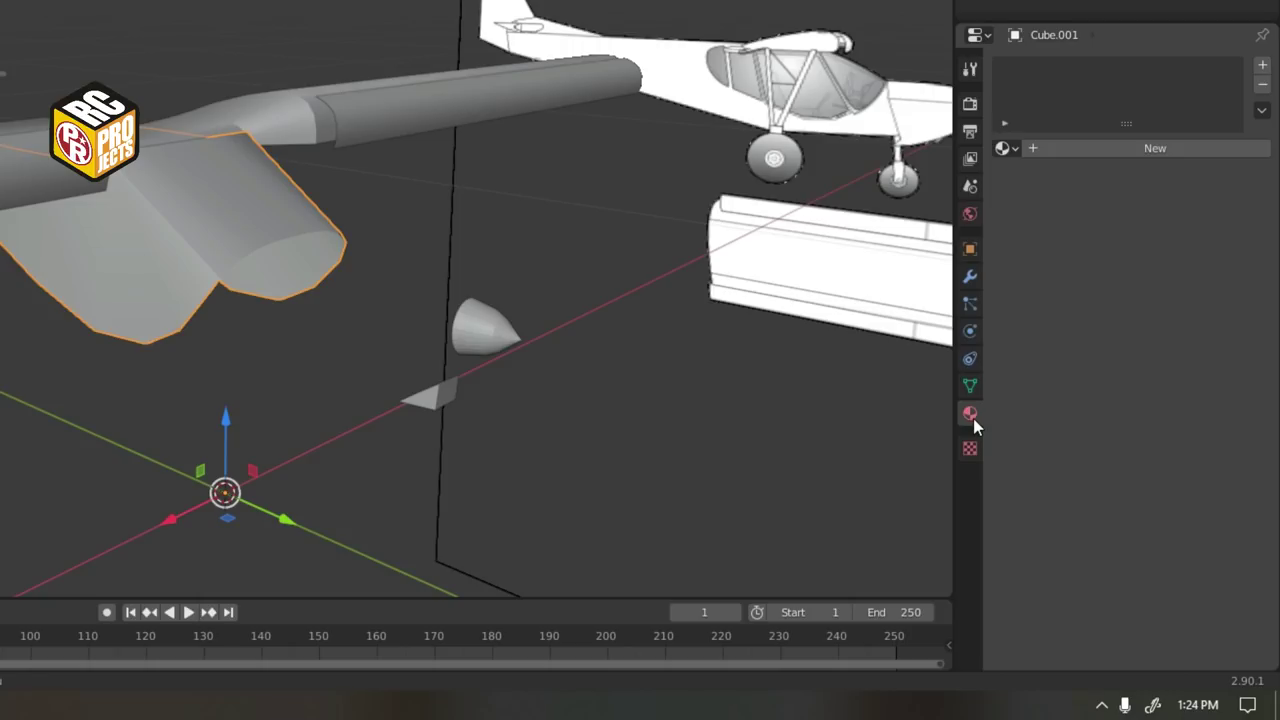
{"action": "left_click", "coordinate": [1109, 149]}
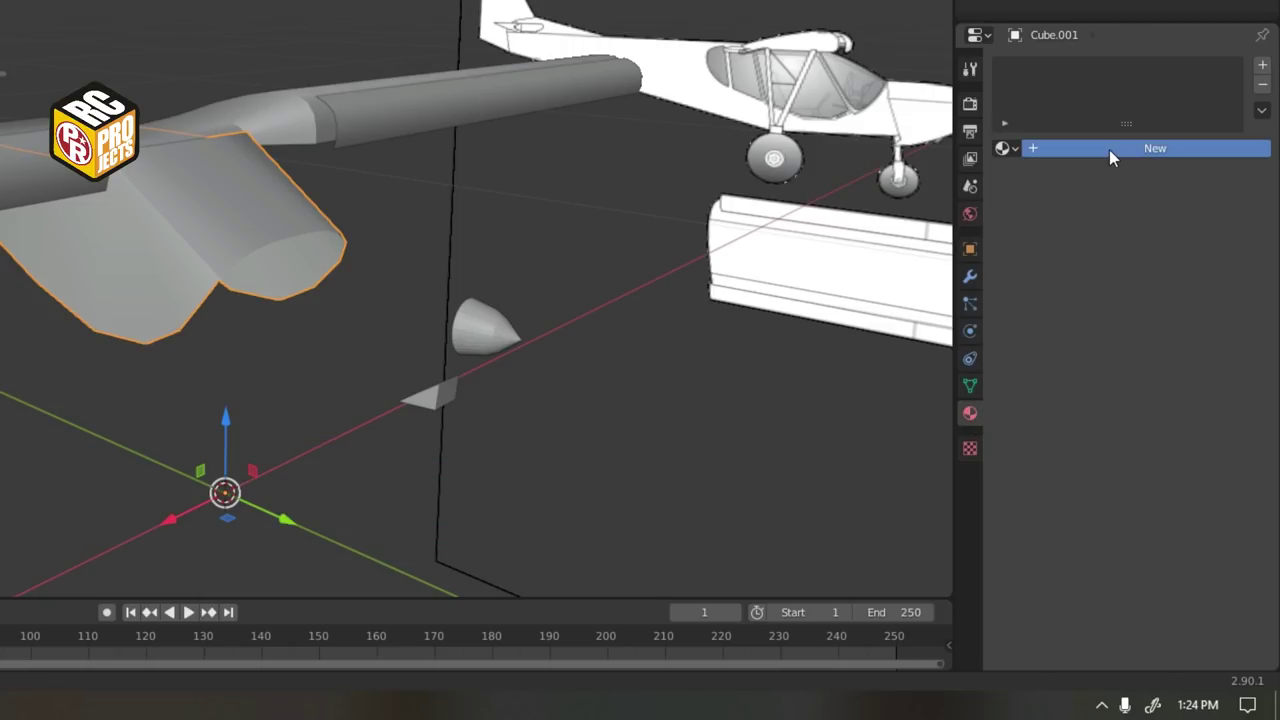
{"action": "double_click", "coordinate": [1055, 69]}
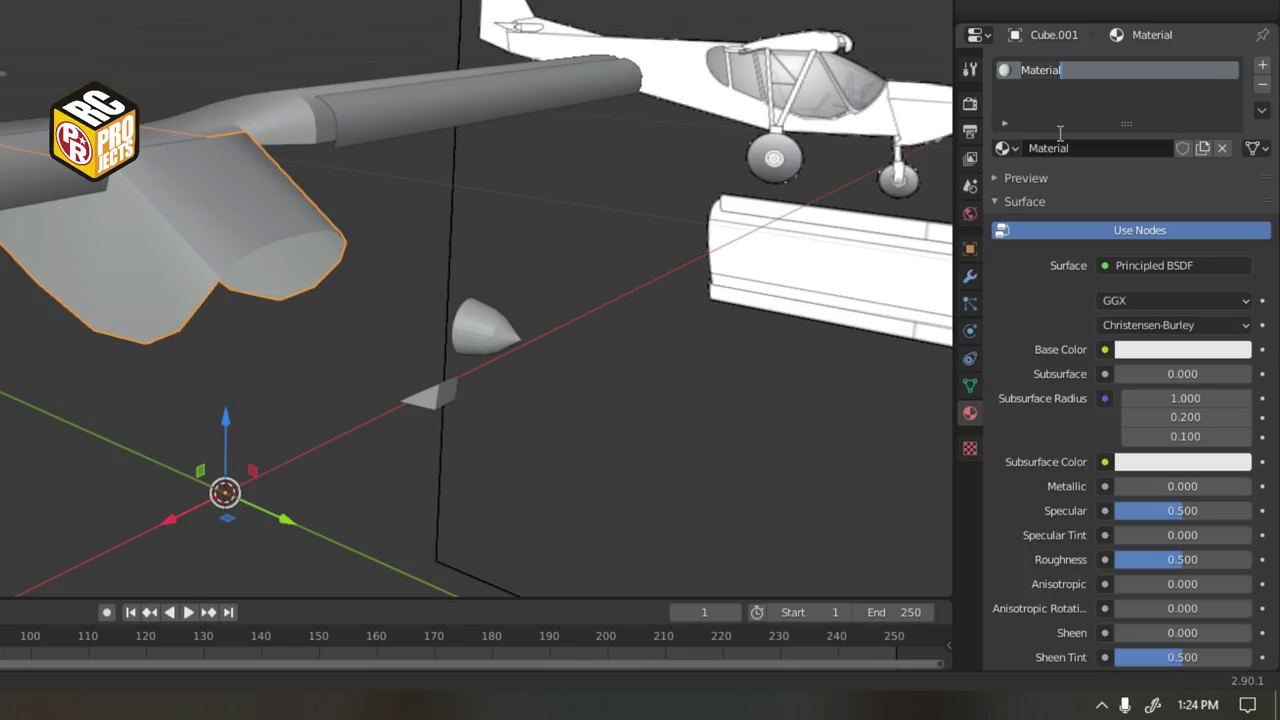
{"action": "type", "text": "glass"}
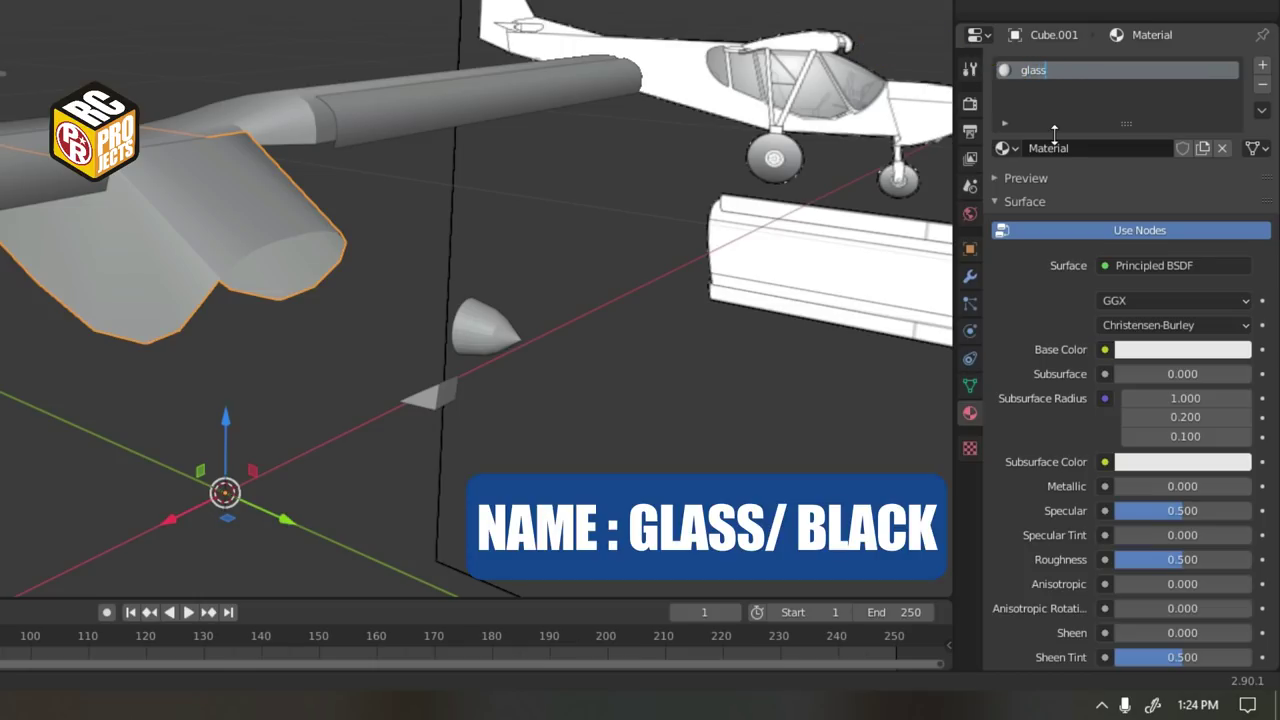
Set the glass material's viewport display color to a very dark gray and check it on the window object
{"action": "scroll", "coordinate": [1144, 617], "scroll_direction": "down", "scroll_amount": 14}
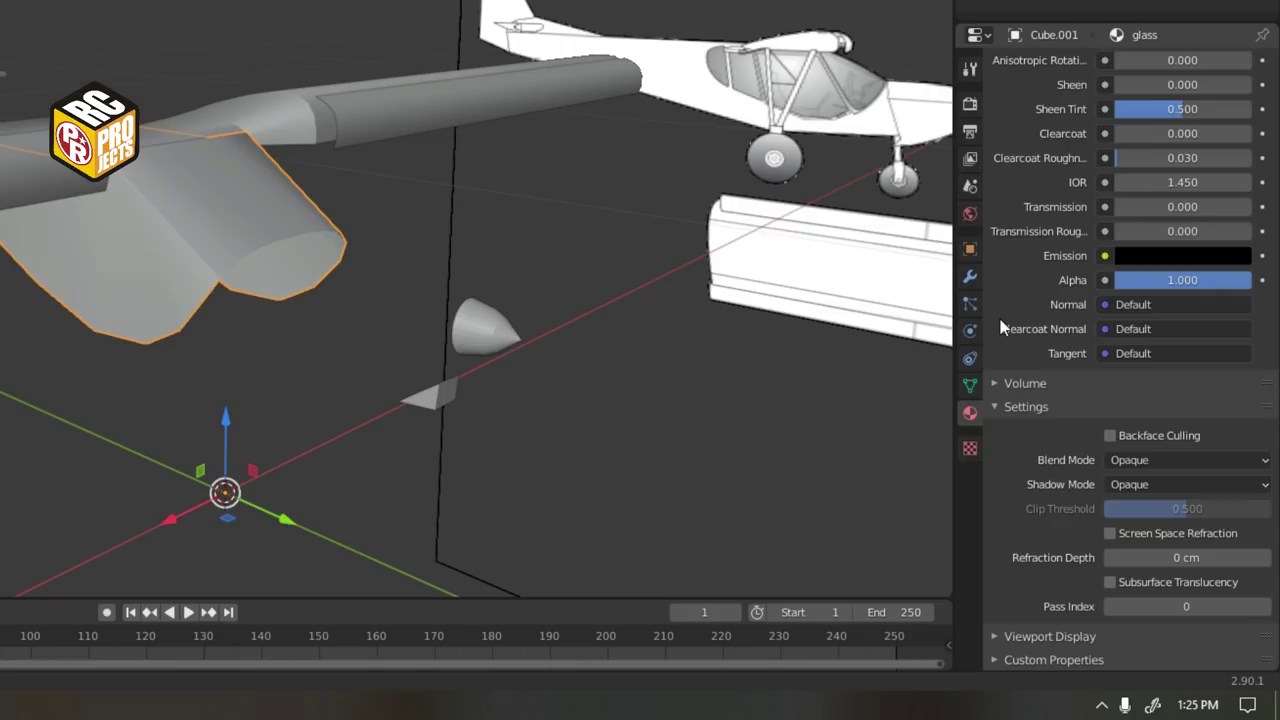
{"action": "left_click", "coordinate": [993, 636]}
{"action": "scroll", "coordinate": [1071, 580], "scroll_direction": "down", "scroll_amount": 2}
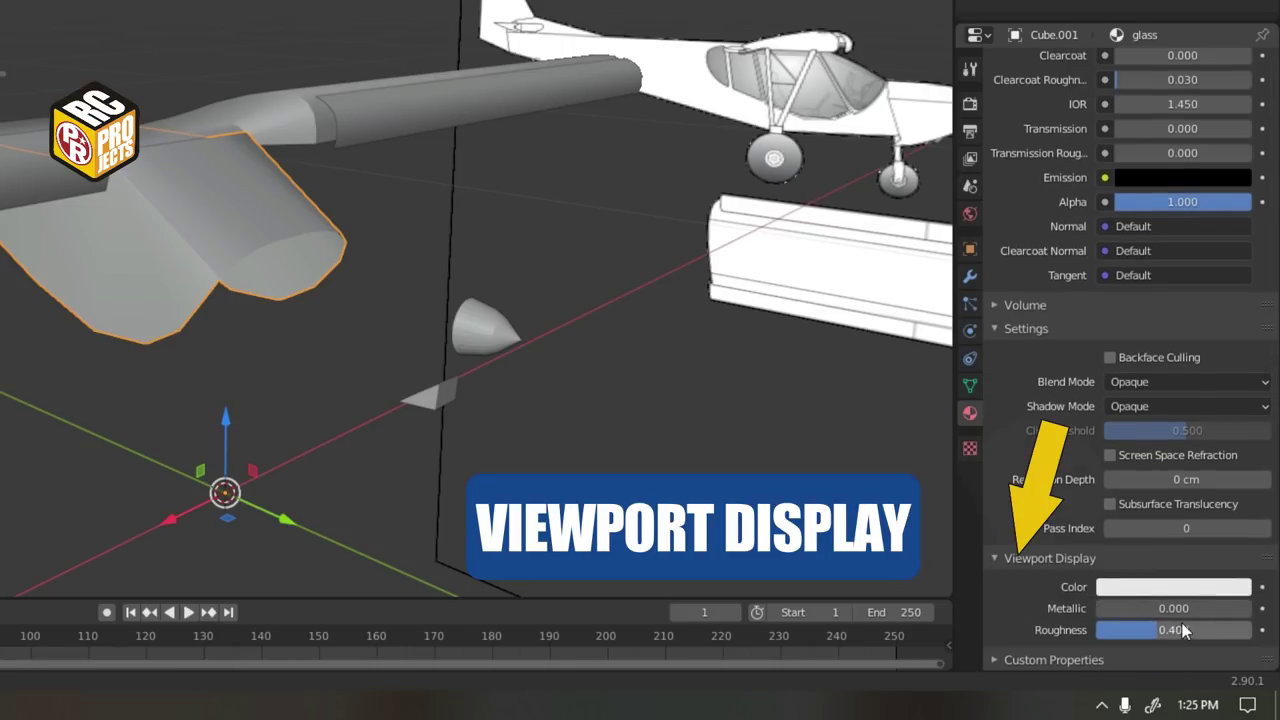
{"action": "left_click", "coordinate": [1196, 590]}
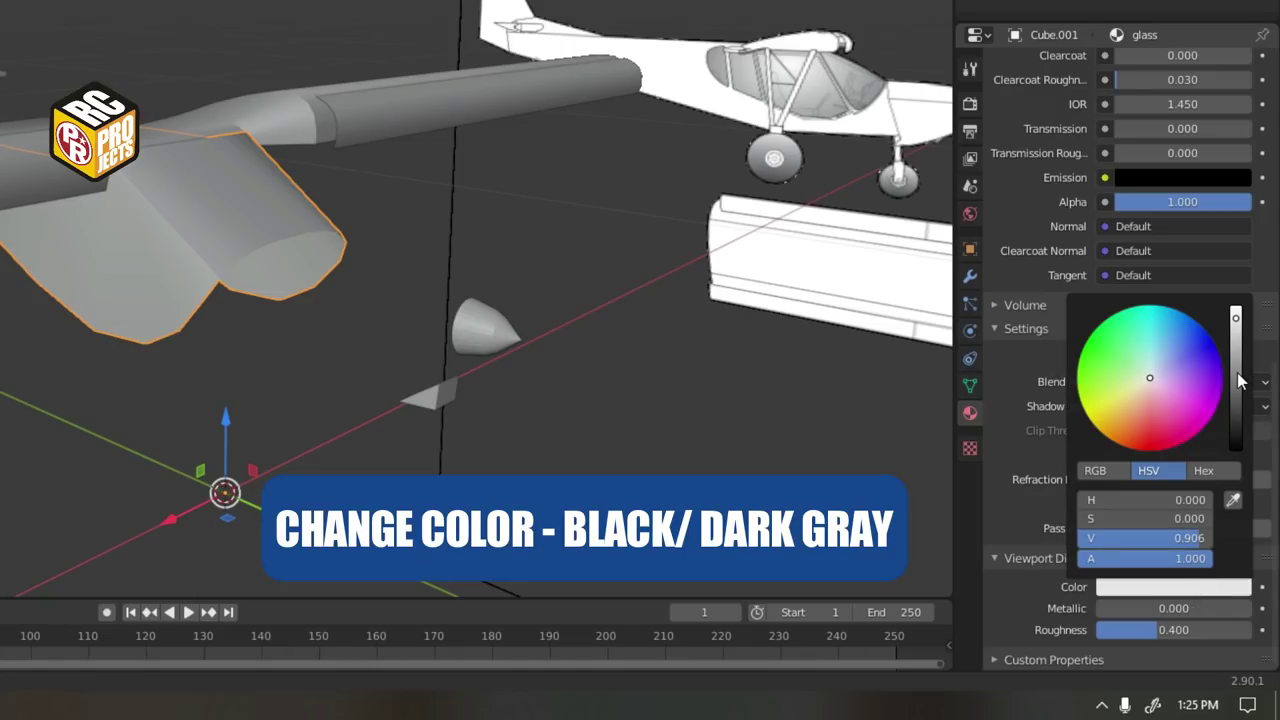
{"action": "left_click_drag", "start_coordinate": [1240, 380], "coordinate": [1236, 417]}
{"action": "left_click", "coordinate": [577, 444]}
{"action": "middle_click_drag", "start_coordinate": [577, 444], "coordinate": [222, 378]}
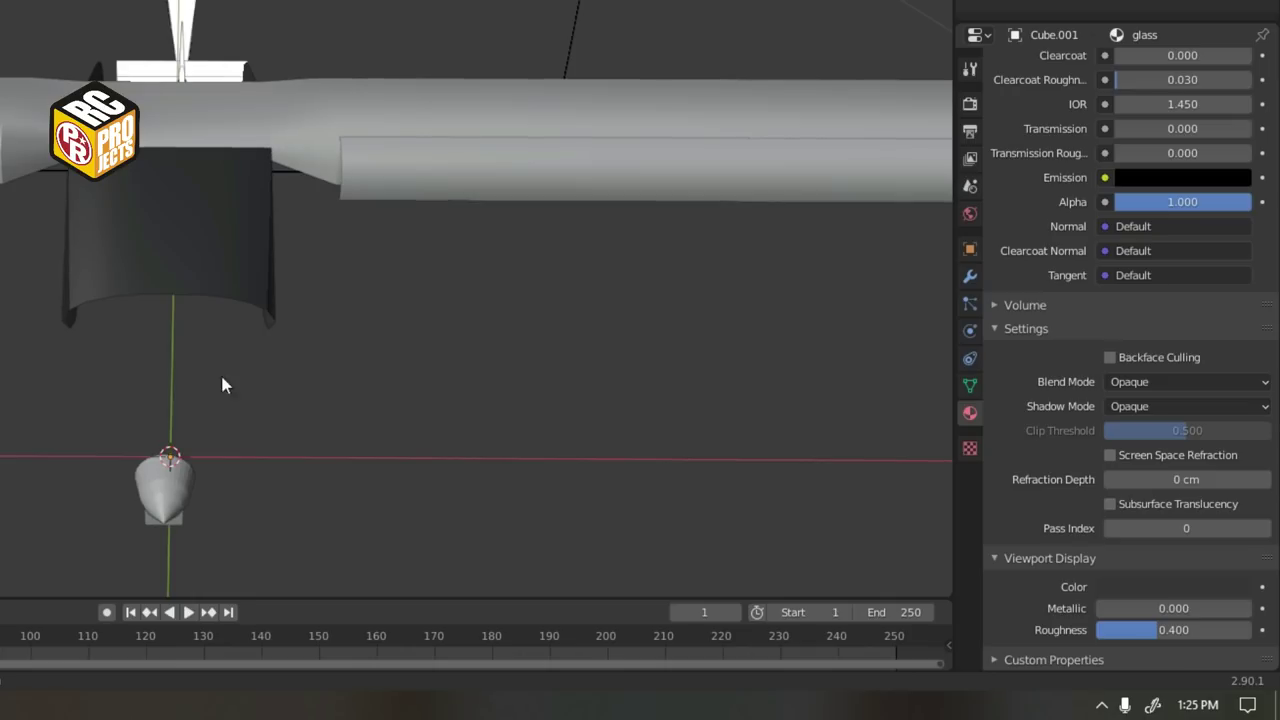
{"action": "left_click", "coordinate": [197, 274]}
{"action": "middle_click_drag", "start_coordinate": [192, 247], "coordinate": [372, 172]}
Add a Solidify modifier to the cabin window object with a thickness of -0.1 cm
{"action": "left_click", "coordinate": [970, 276]}
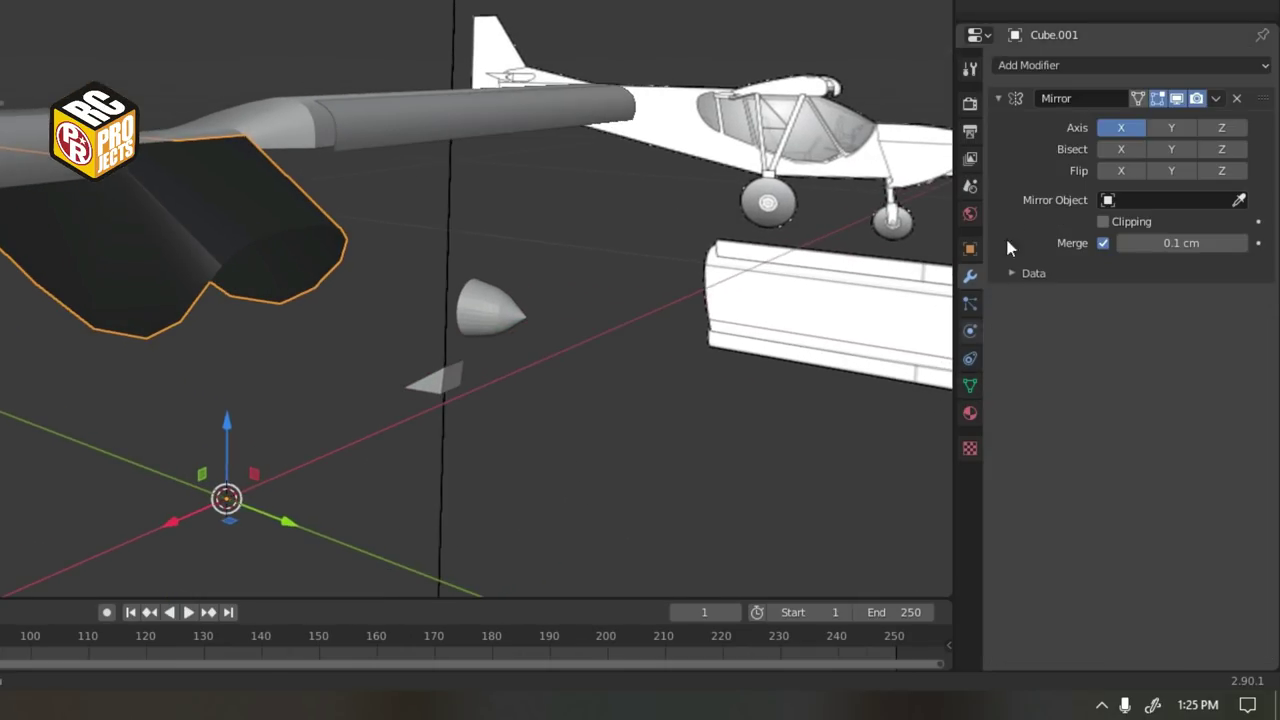
{"action": "left_click", "coordinate": [1066, 68]}
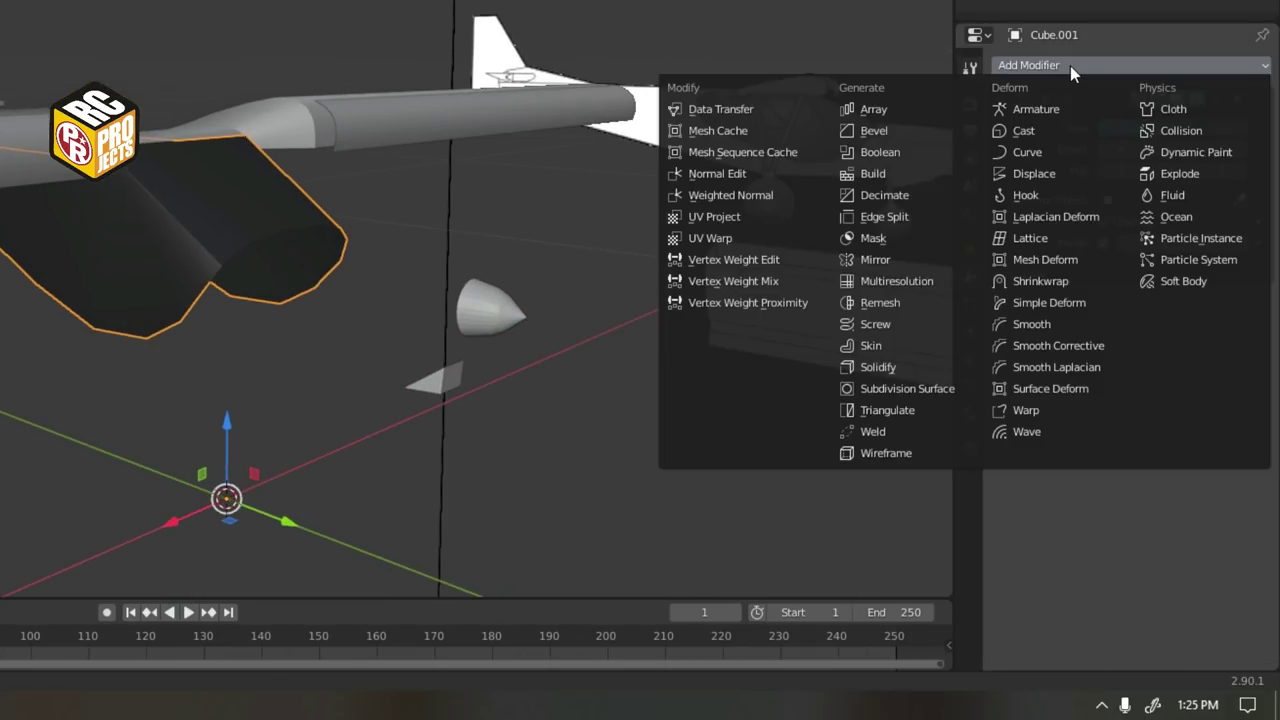
{"action": "left_click", "coordinate": [885, 365]}
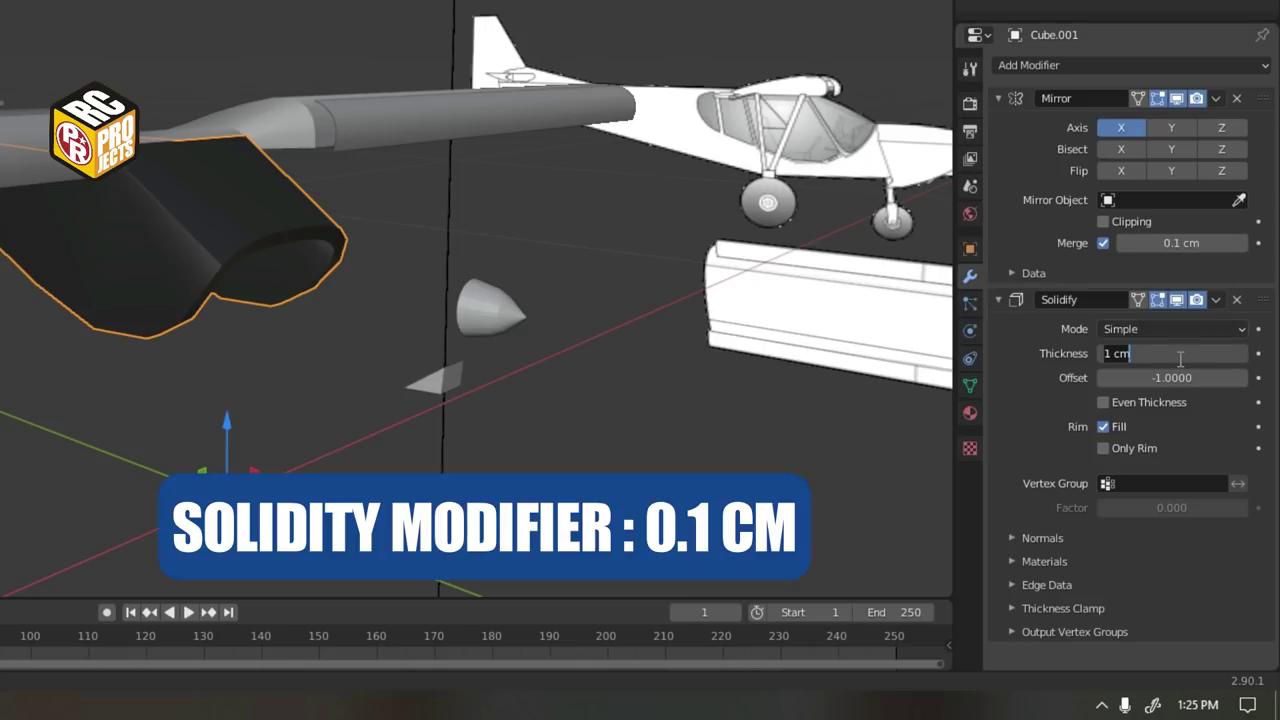
{"action": "left_click", "coordinate": [1182, 353]}
{"action": "type", "text": "0.1"}
{"action": "key", "text": "Return"}
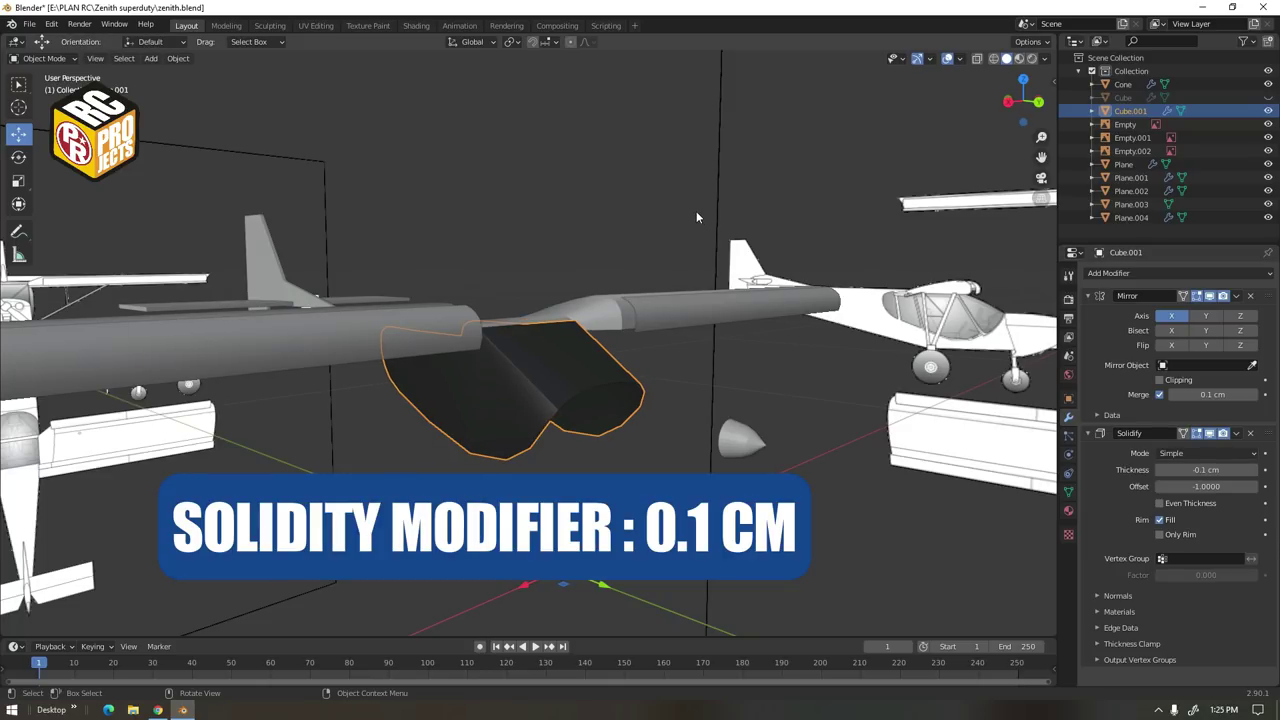
{"action": "left_click", "coordinate": [696, 211]}
{"action": "middle_click_drag", "start_coordinate": [590, 335], "coordinate": [572, 417]}
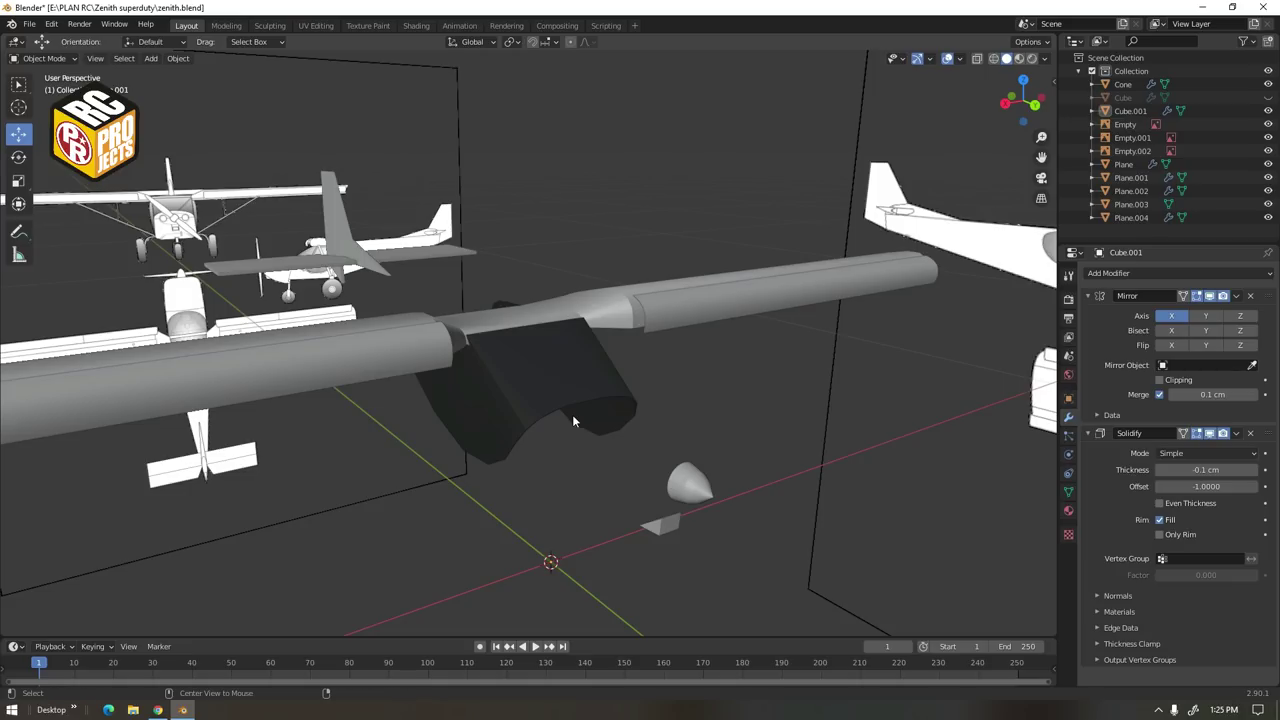
Edit the cabin window mesh in the side view and knife-cut a line along the rearmost window frame strut
{"action": "key", "text": "alt+h"}
{"action": "middle_click_drag", "start_coordinate": [588, 269], "coordinate": [357, 330]}
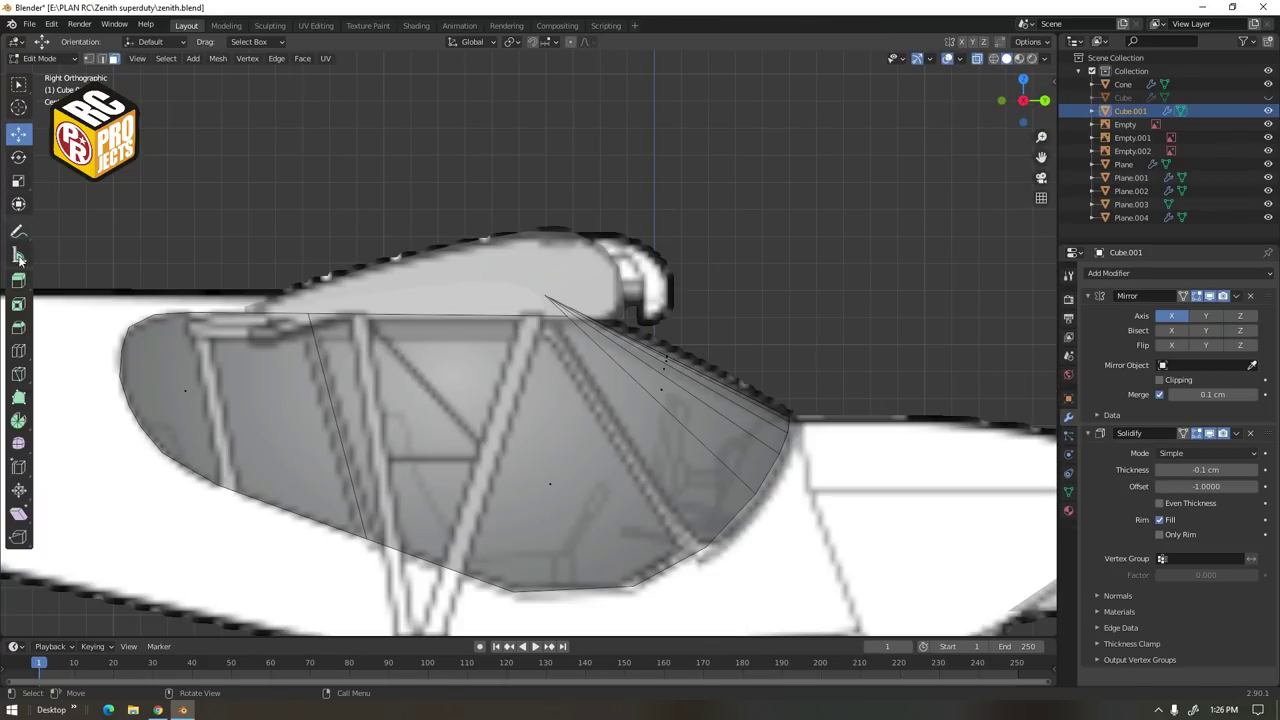
{"action": "left_click", "coordinate": [18, 373]}
{"action": "left_click", "coordinate": [190, 313]}
{"action": "left_click", "coordinate": [218, 486]}
{"action": "key", "text": "Return"}
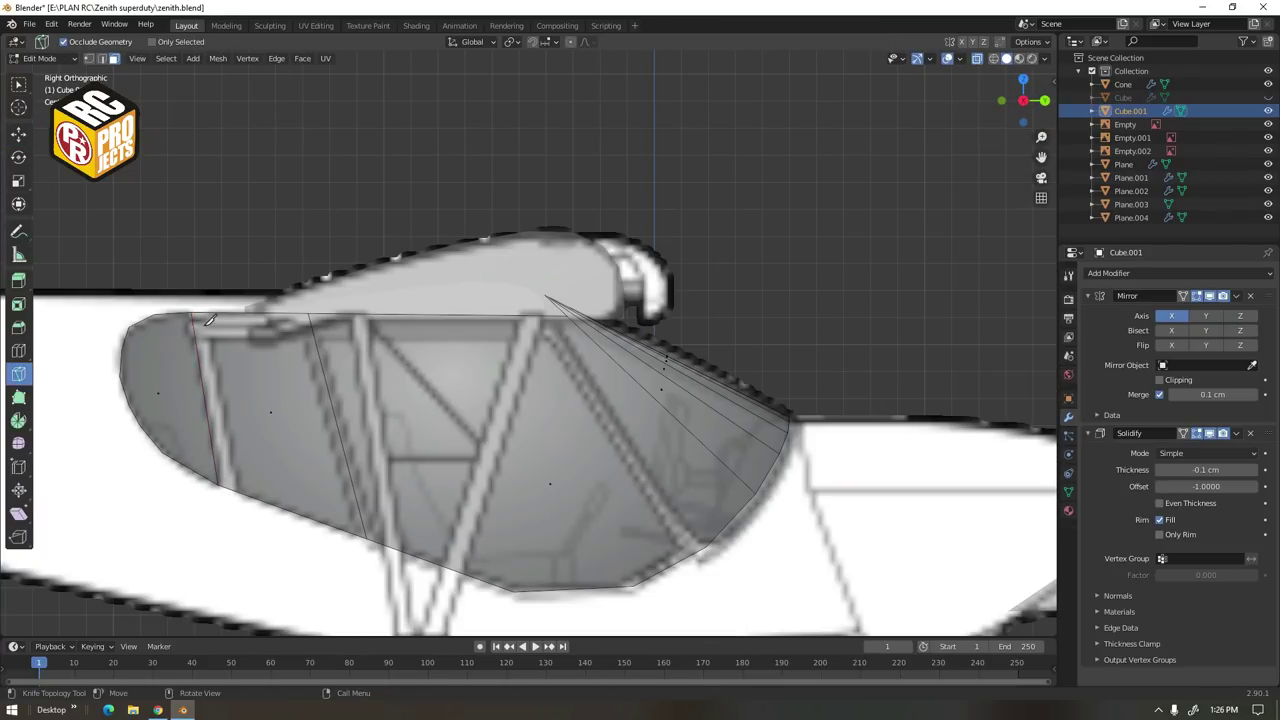
Knife-cut along both edges of the cabin window's frame struts up to the front diagonal one and delete the strip face between the cuts
{"action": "left_click", "coordinate": [205, 313]}
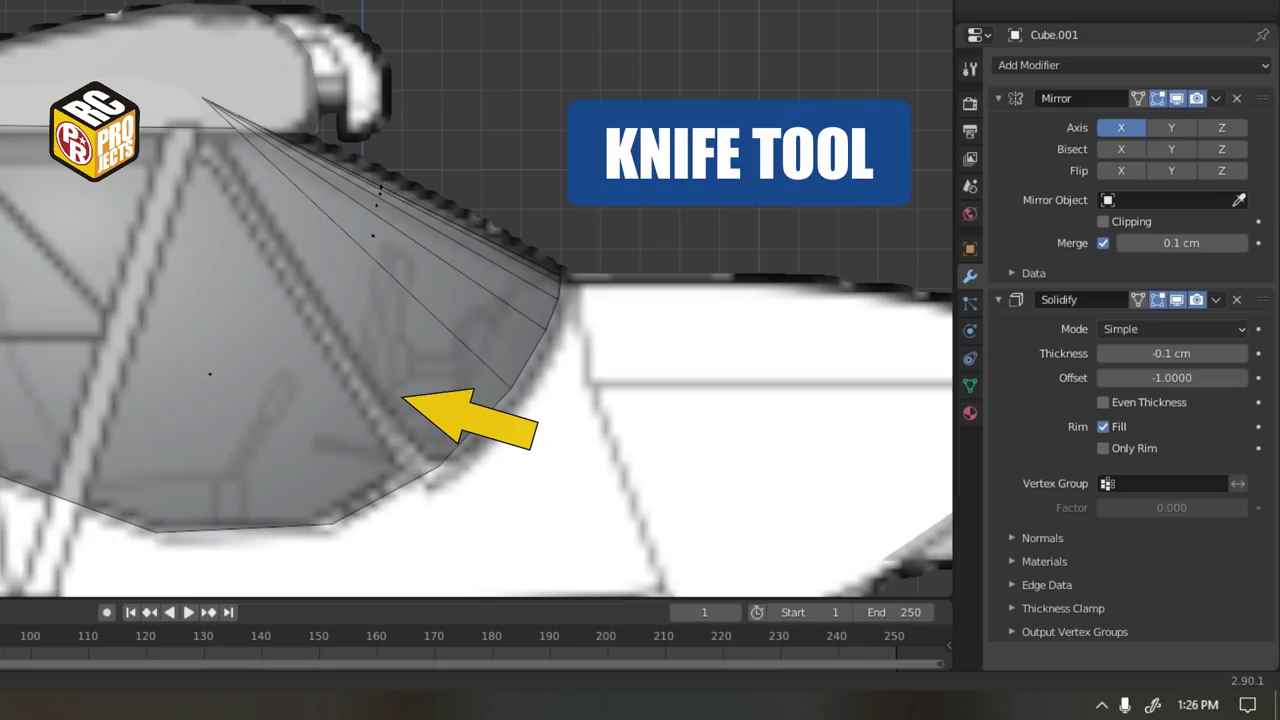
{"action": "left_click", "coordinate": [706, 547]}
{"action": "left_click", "coordinate": [550, 316]}
{"action": "key", "text": "Return"}
{"action": "left_click", "coordinate": [412, 480]}
{"action": "key", "text": "Return"}
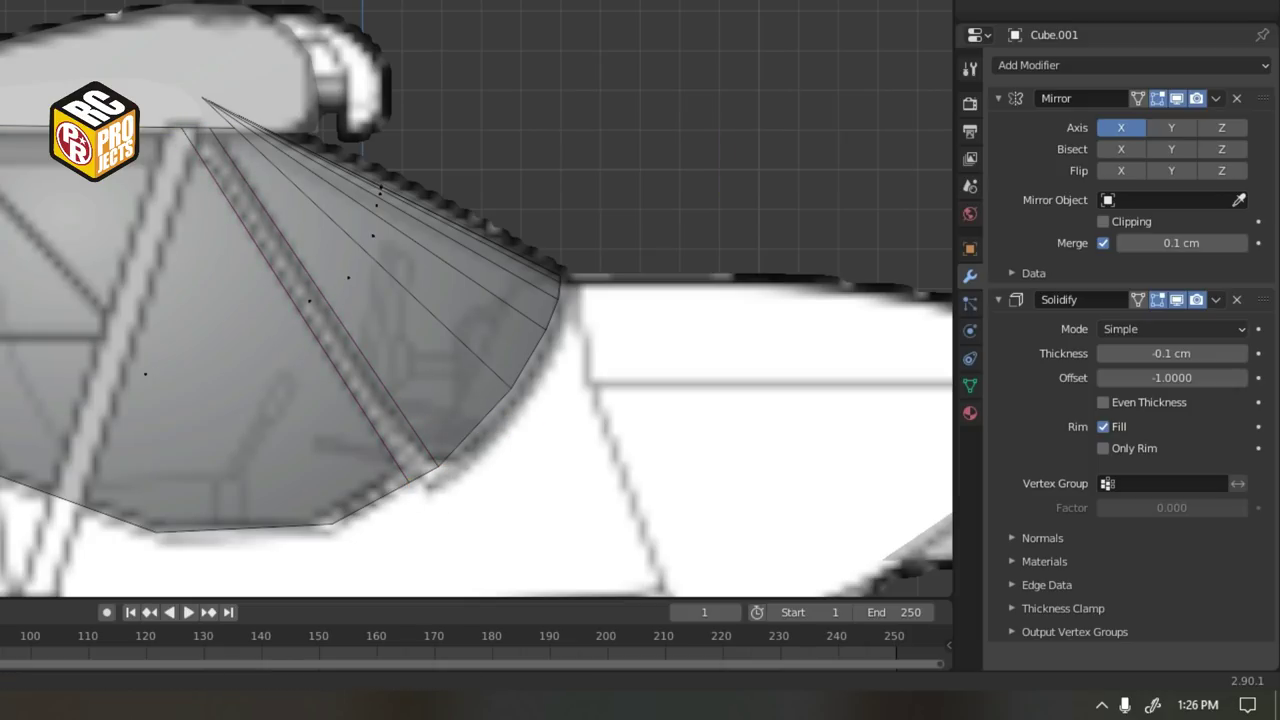
{"action": "key", "text": "x"}
{"action": "left_click", "coordinate": [337, 300]}
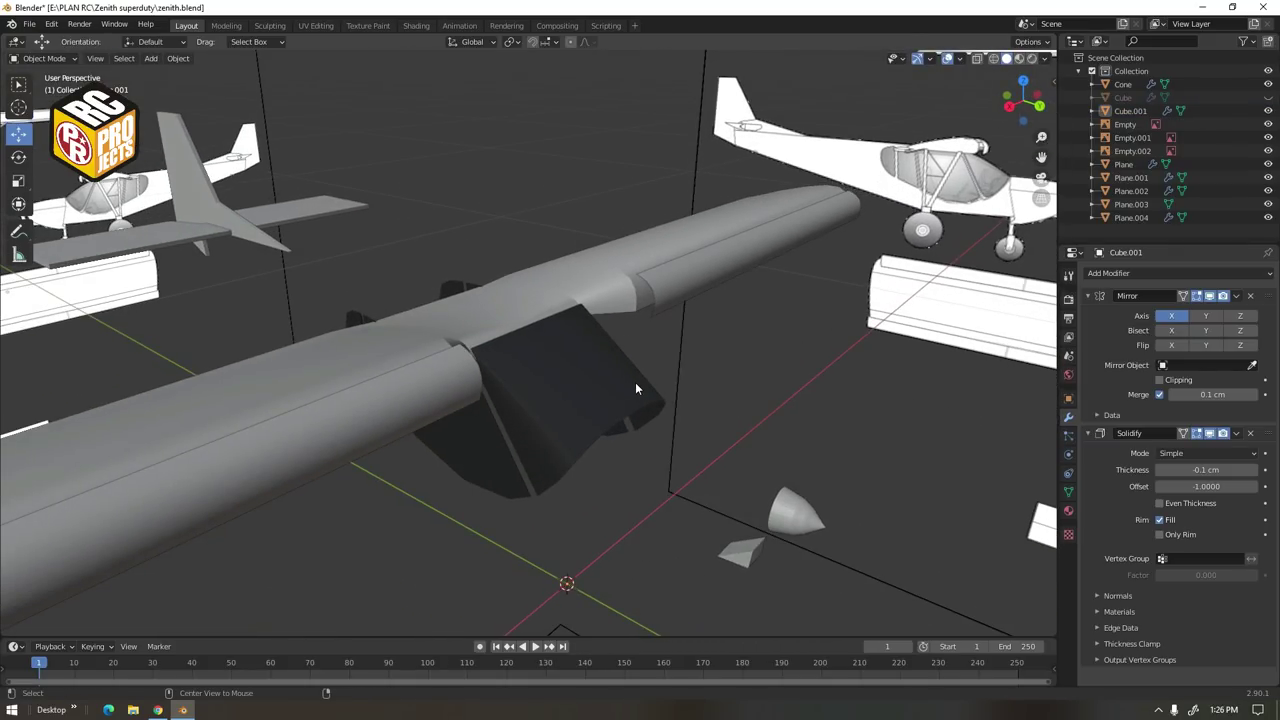
Unhide all hidden objects in the scene
{"action": "key", "text": "alt+h"}
{"action": "scroll", "coordinate": [697, 473], "scroll_direction": "down", "scroll_amount": 5}
{"action": "middle_click_drag", "start_coordinate": [697, 473], "coordinate": [578, 470]}
Add a cylinder mesh, flatten it along Z and rotate it 90° about Y to form a wheel
{"action": "left_click", "coordinate": [154, 60]}
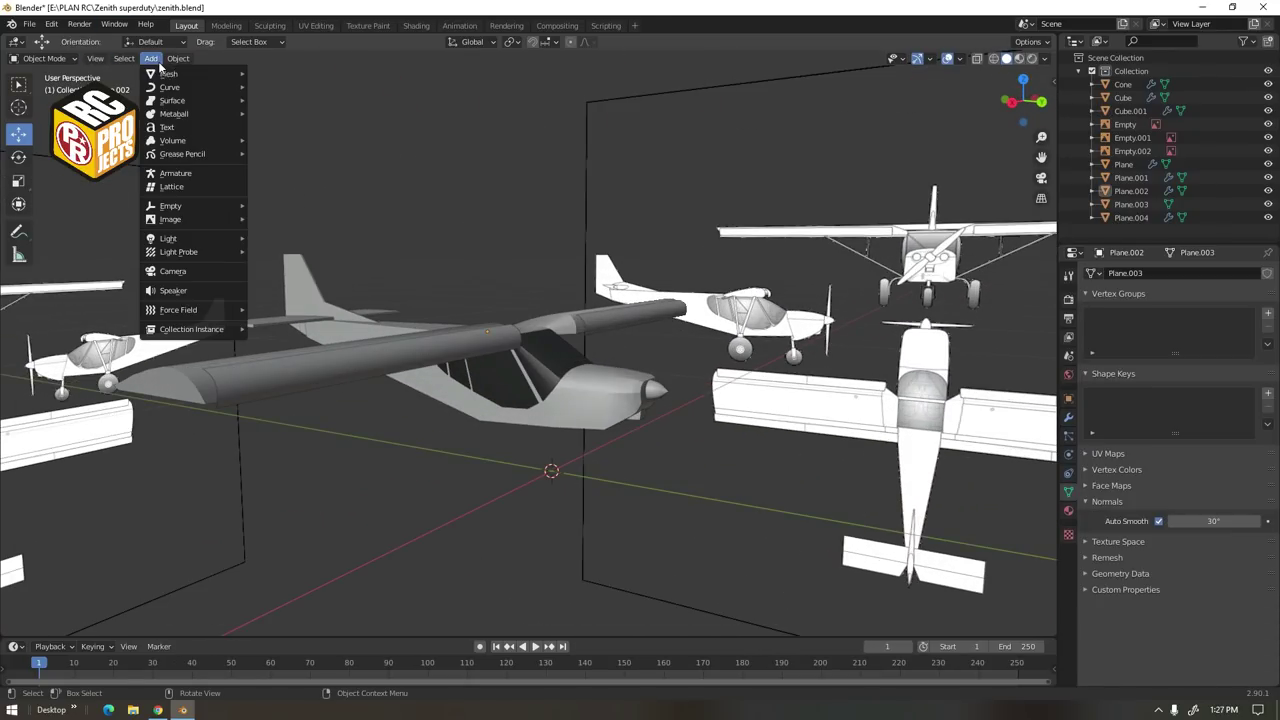
{"action": "mouse_move", "coordinate": [168, 73]}
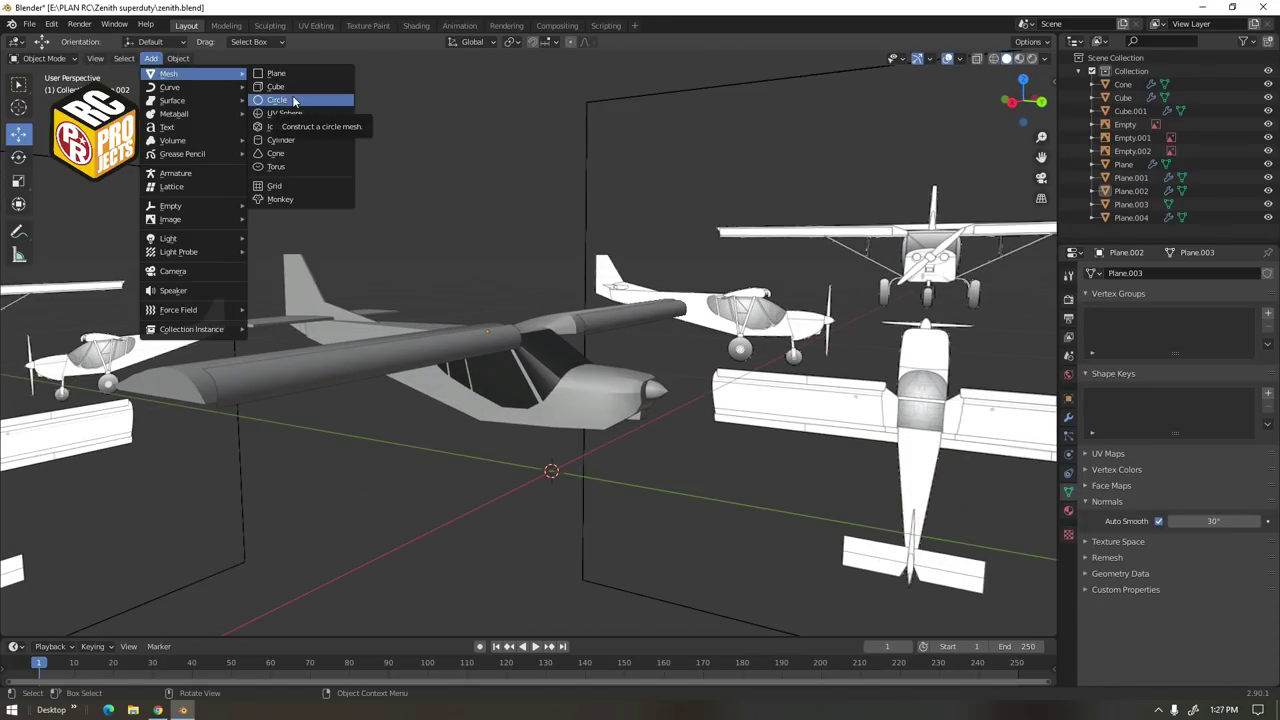
{"action": "left_click", "coordinate": [282, 140]}
{"action": "scroll", "coordinate": [609, 336], "scroll_direction": "down", "scroll_amount": 8}
{"action": "left_click", "coordinate": [19, 183]}
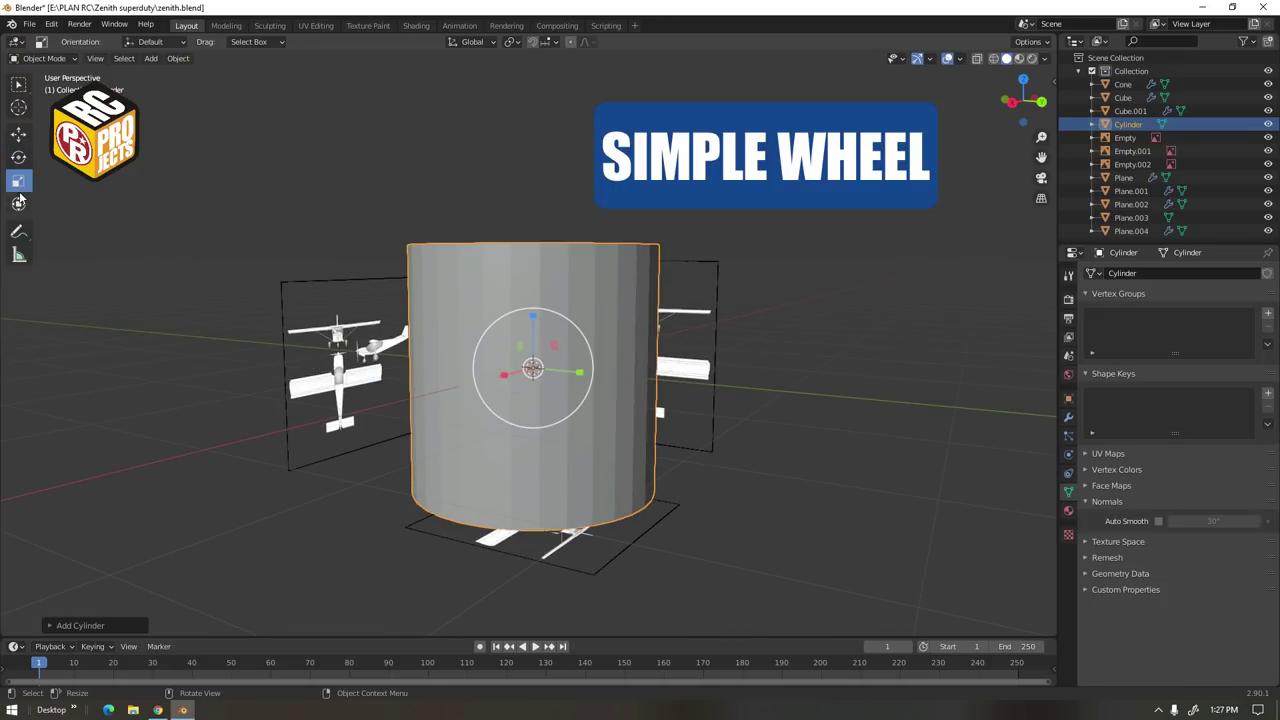
{"action": "left_click_drag", "start_coordinate": [533, 320], "coordinate": [515, 384]}
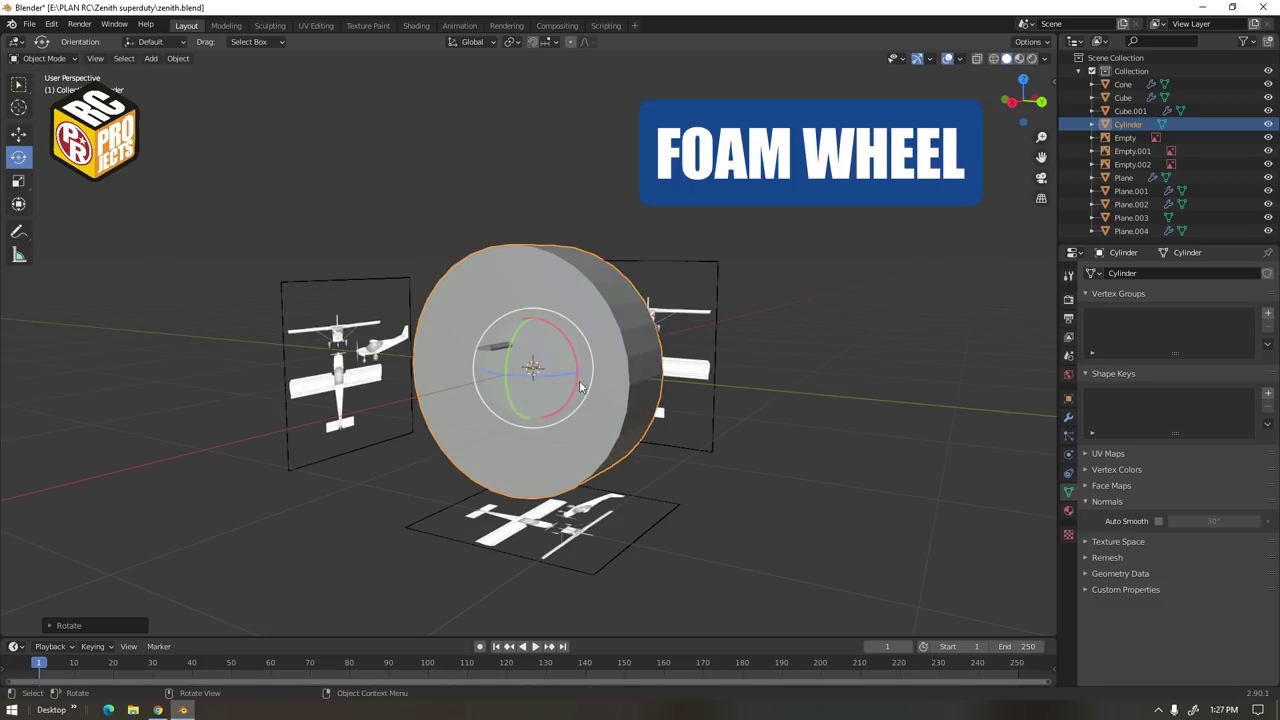
{"action": "middle_click_drag", "start_coordinate": [583, 386], "coordinate": [571, 382]}
Scale the wheel cylinder down to nearly the size of the airplane's wheels
{"action": "key", "text": "s"}
{"action": "left_click", "coordinate": [545, 370]}
{"action": "scroll", "coordinate": [540, 370], "scroll_direction": "up", "scroll_amount": 11}
{"action": "key", "text": "s"}
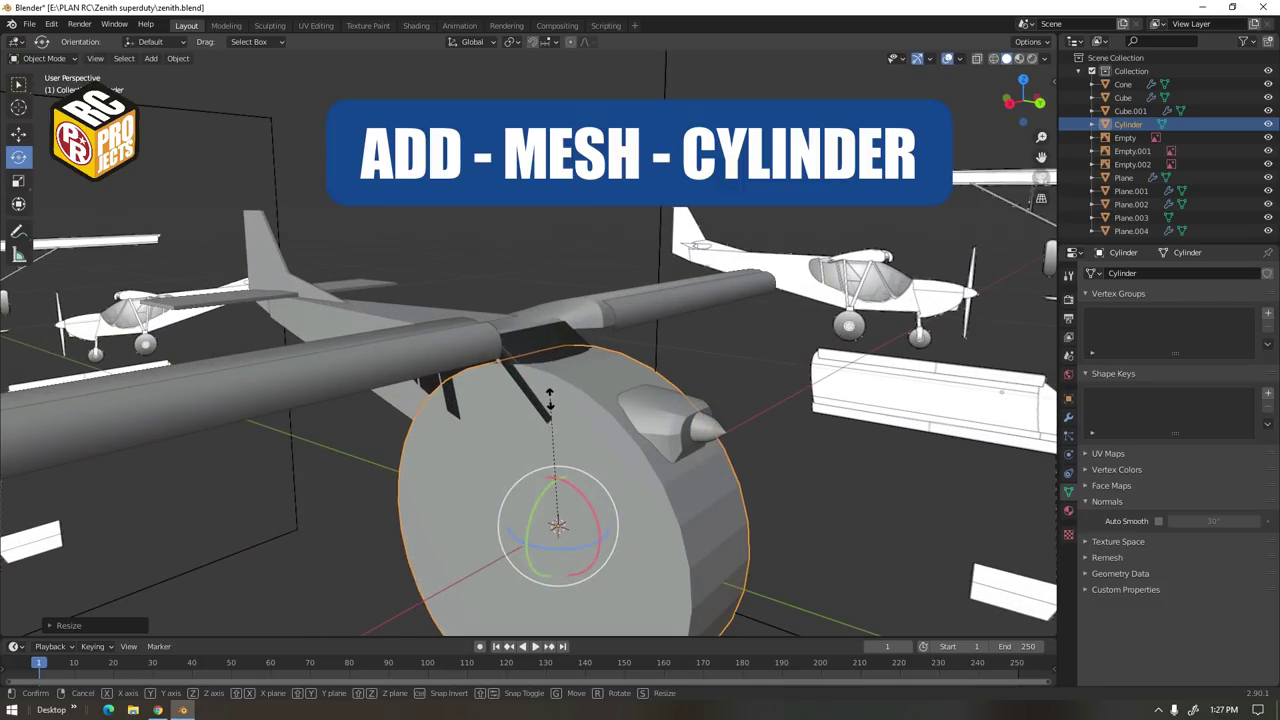
{"action": "left_click", "coordinate": [548, 507]}
Move the wheel cylinder onto the blueprint's nose wheel in the side view and fit it to about 4.8 cm in diameter
{"action": "key", "text": "KP_3"}
{"action": "middle_click_drag", "start_coordinate": [575, 490], "coordinate": [493, 358], "text": "shift"}
{"action": "left_click", "coordinate": [18, 134]}
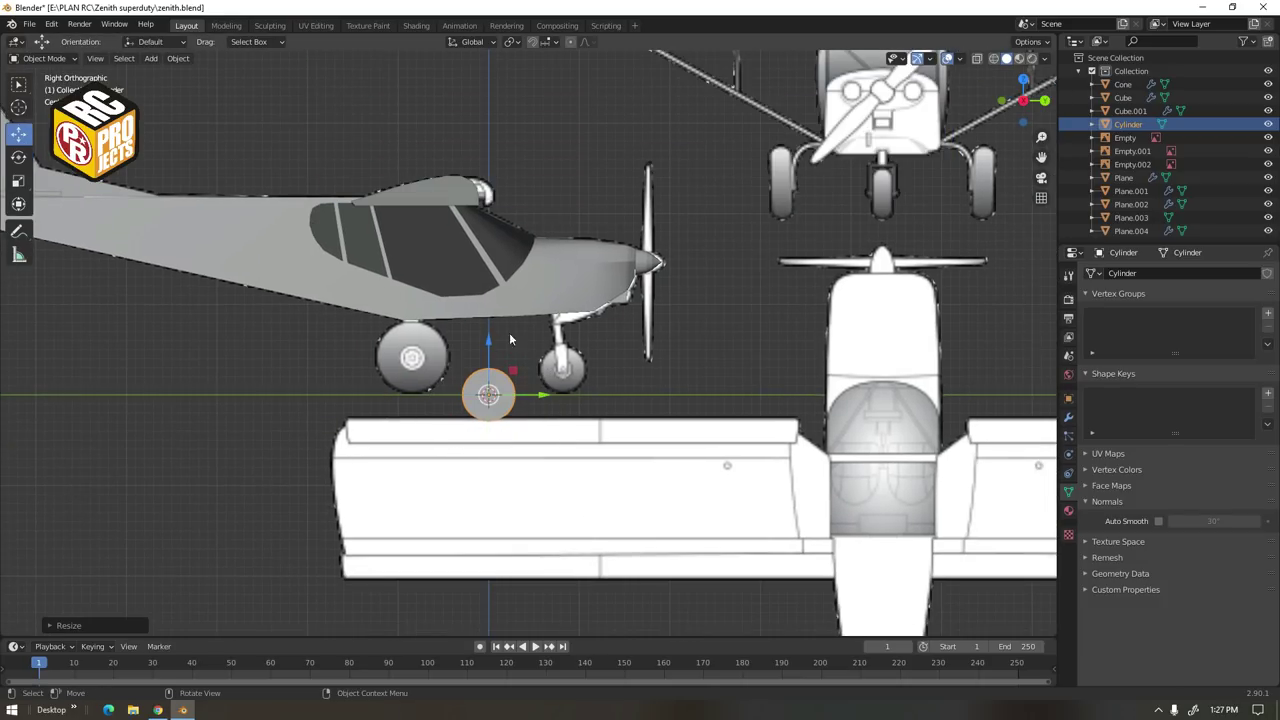
{"action": "left_click_drag", "start_coordinate": [521, 377], "coordinate": [593, 350]}
{"action": "left_click", "coordinate": [596, 348]}
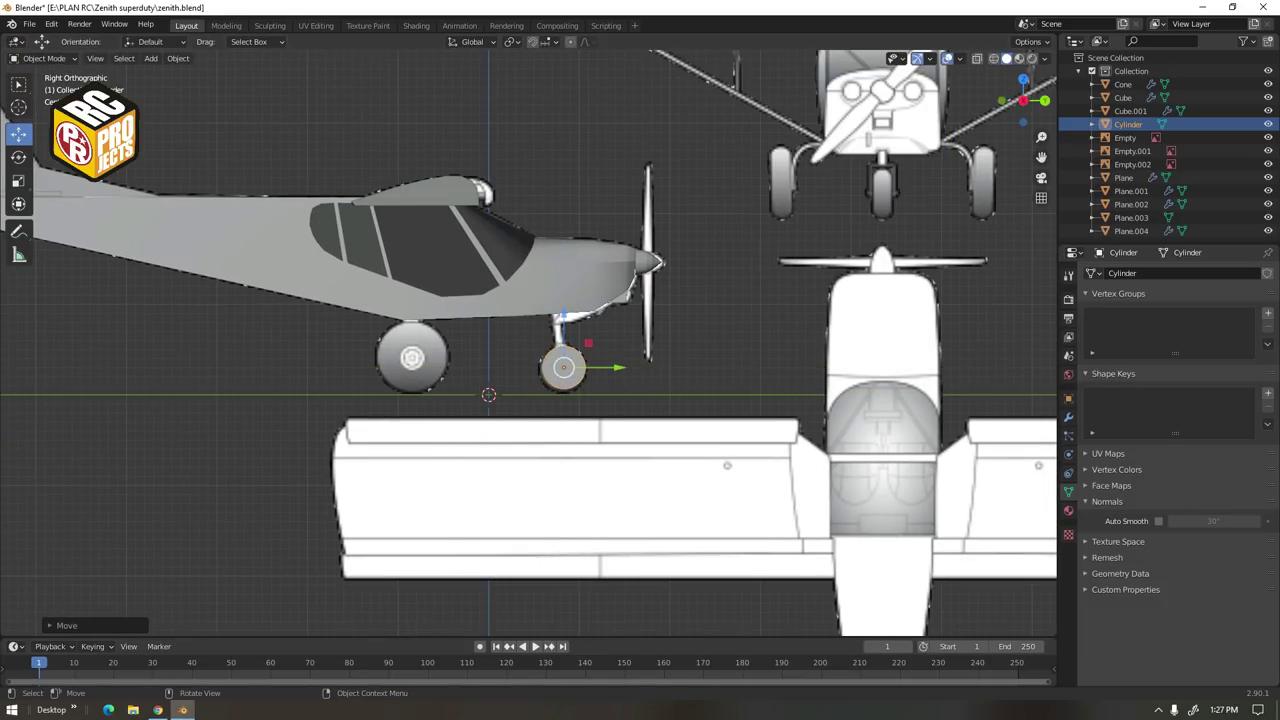
Check the wheels in the Zenith reference photo in the browser, and set the wheel cylinder's X dimension to 5 cm in Blender
{"action": "key", "text": "alt+Tab"}
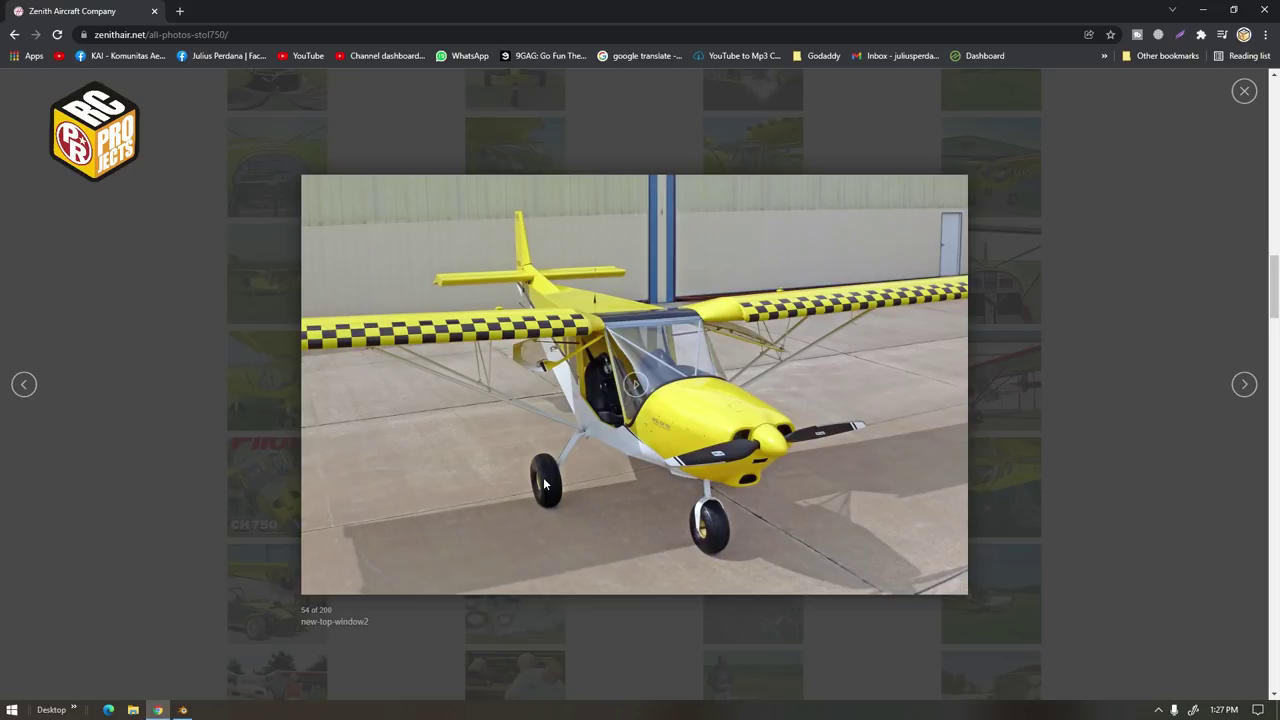
{"action": "key", "text": "alt+Tab"}
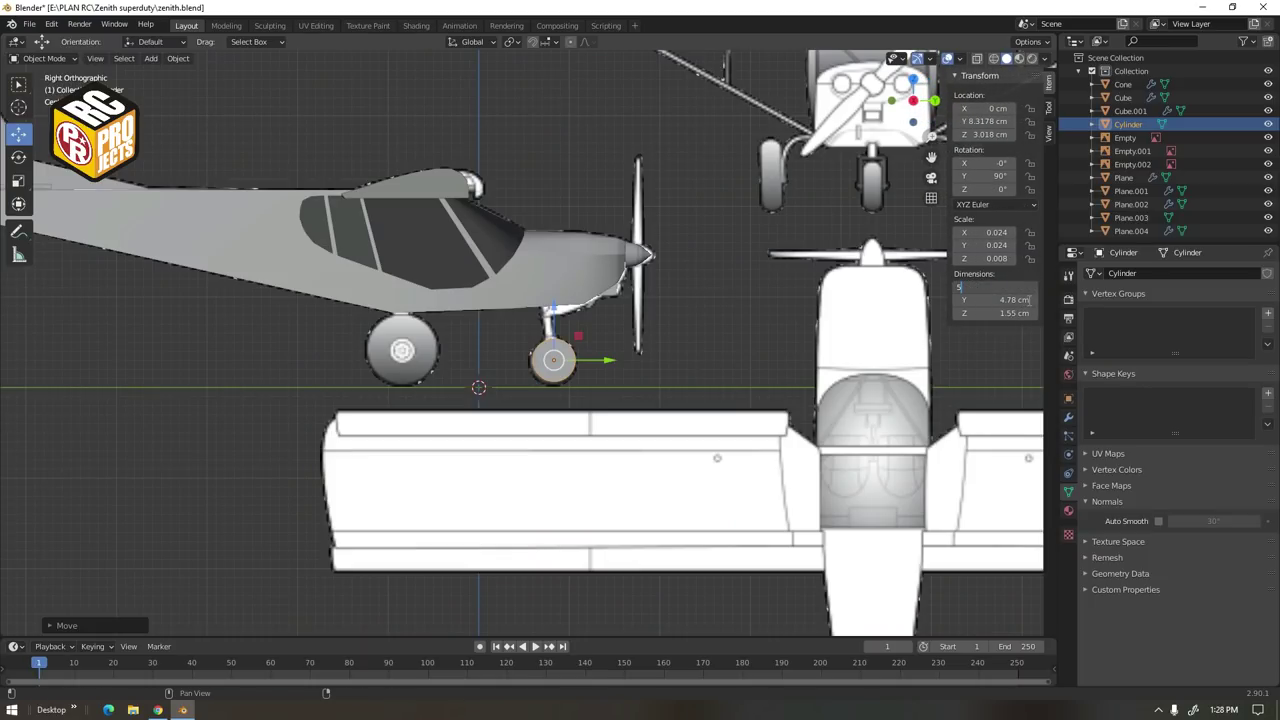
{"action": "type", "text": "5"}
{"action": "key", "text": "Return"}
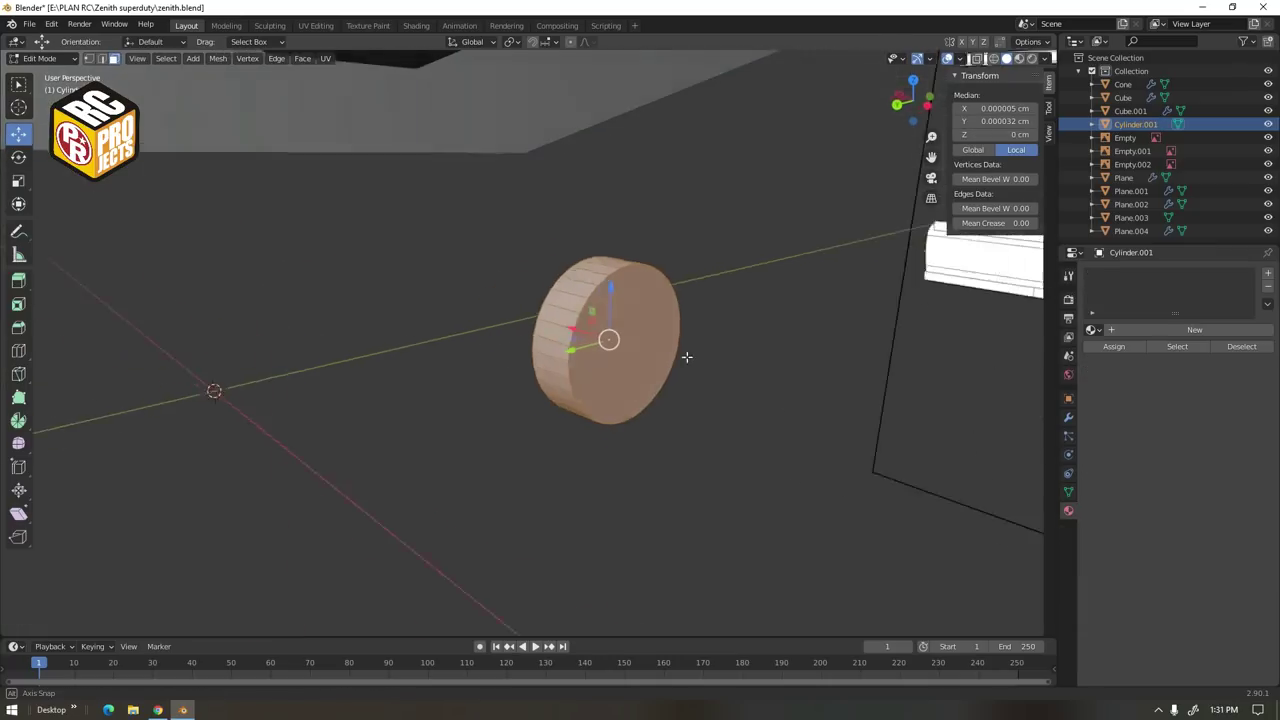
Select both flat side faces of the wheel and inset them by about 0.44
{"action": "middle_click_drag", "start_coordinate": [707, 351], "coordinate": [478, 290]}
{"action": "left_click", "coordinate": [669, 356]}
{"action": "middle_click_drag", "start_coordinate": [669, 356], "coordinate": [875, 325]}
{"action": "left_click", "coordinate": [653, 324], "text": "shift"}
{"action": "middle_click_drag", "start_coordinate": [652, 323], "coordinate": [601, 324]}
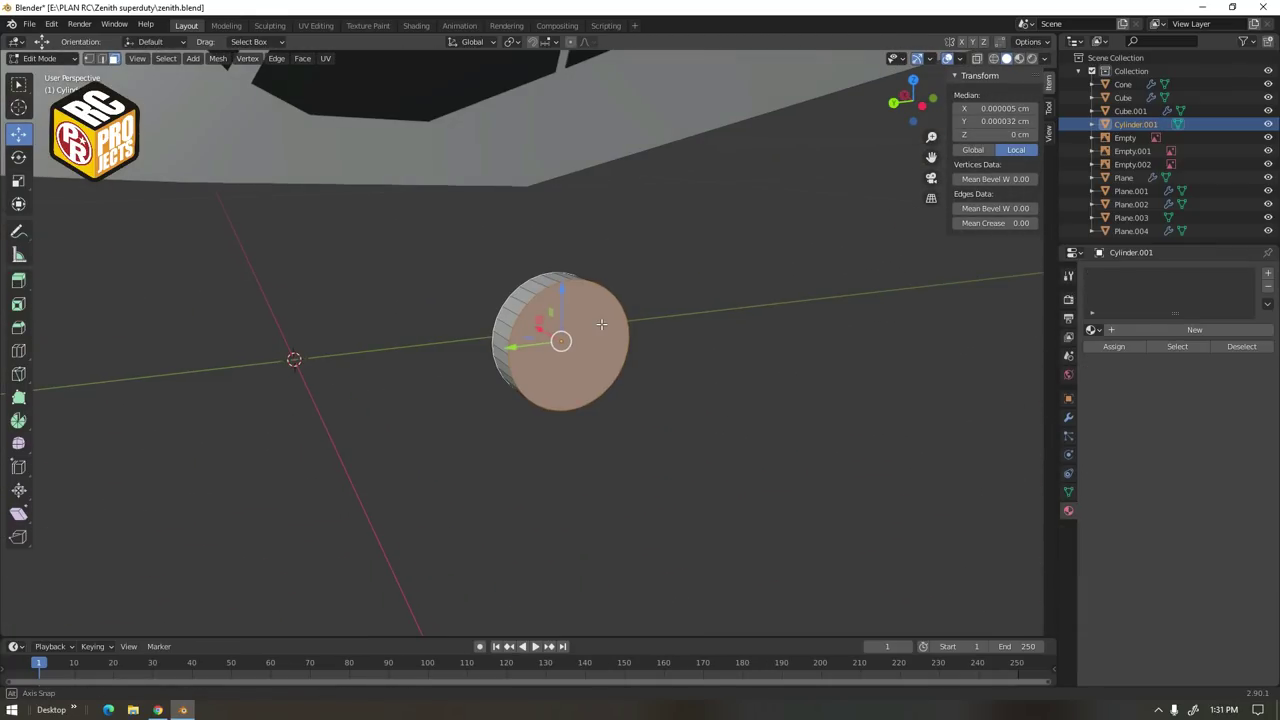
{"action": "key", "text": "i"}
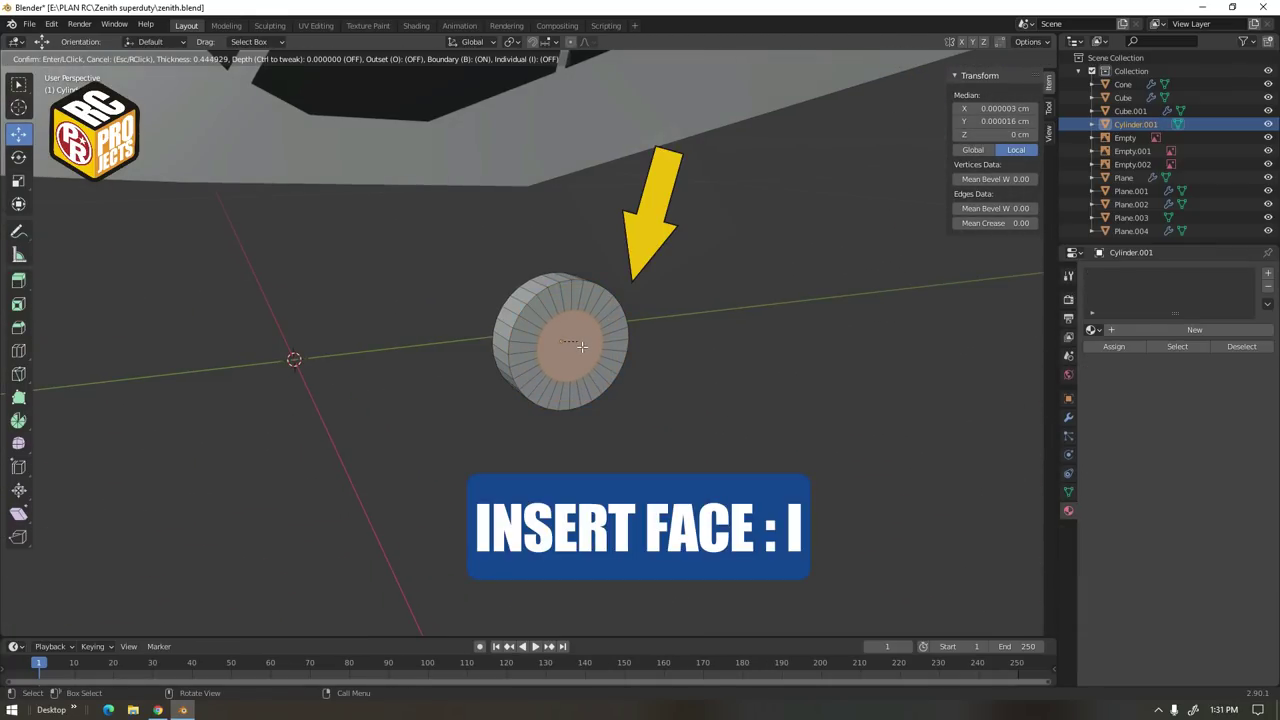
{"action": "left_click", "coordinate": [581, 345]}
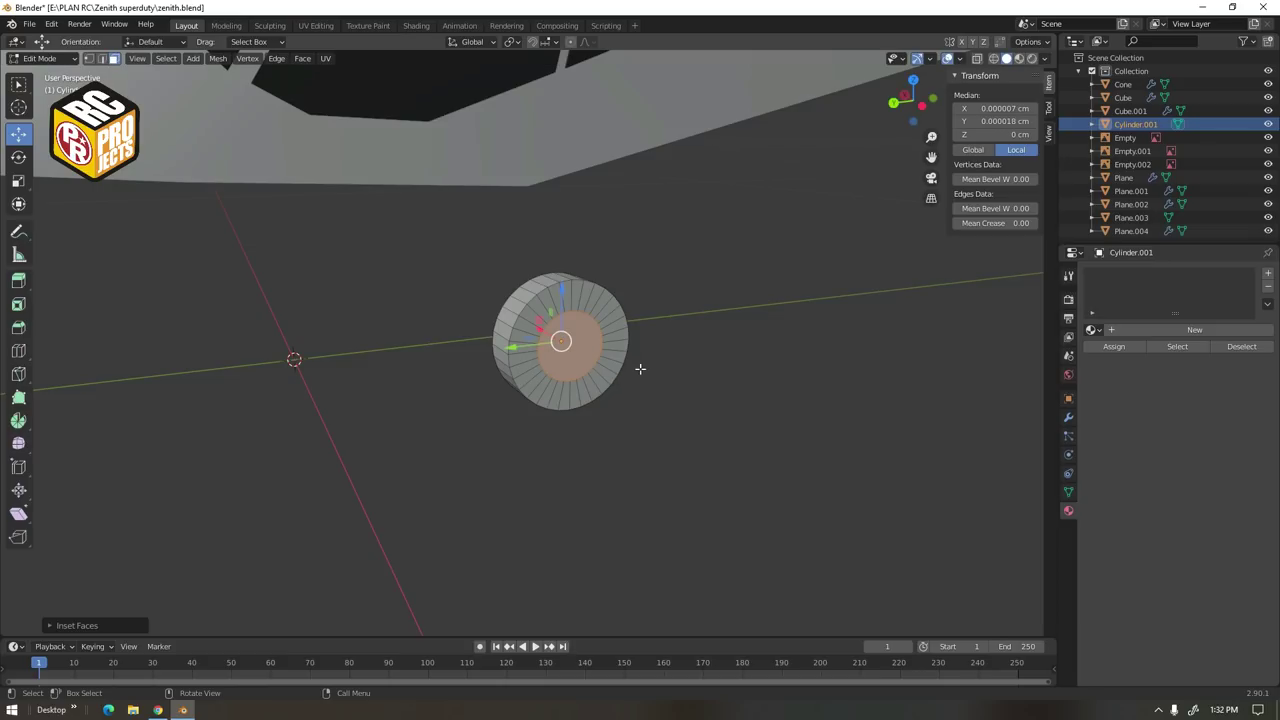
Extrude the inset side faces and push them into the wheel along X to recess the hub
{"action": "middle_click_drag", "start_coordinate": [640, 366], "coordinate": [612, 298]}
{"action": "key", "text": "e"}
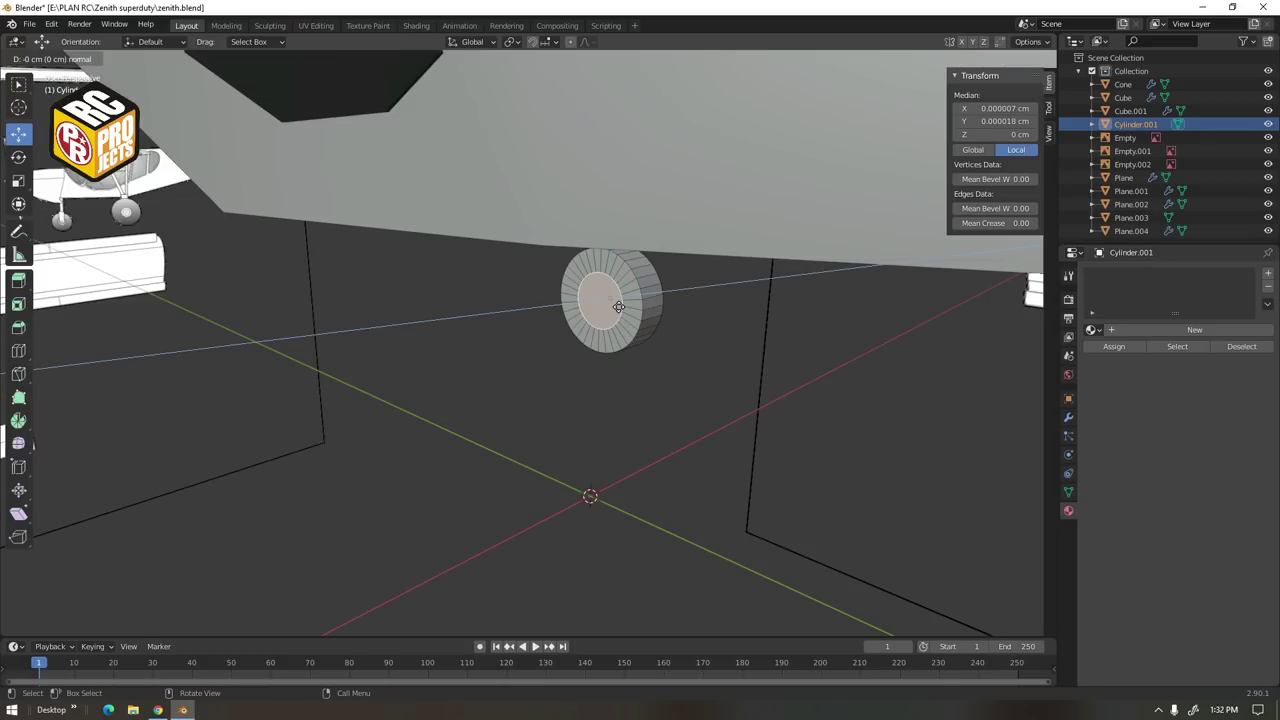
{"action": "key", "text": "x"}
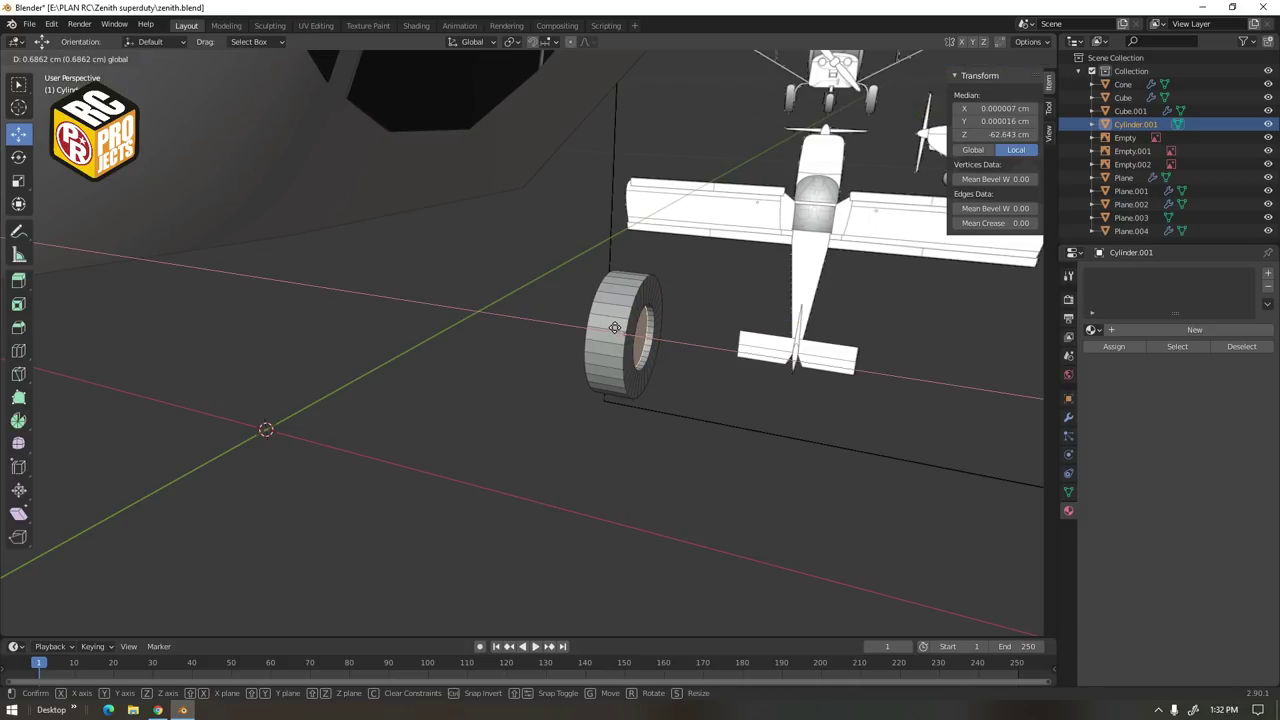
{"action": "left_click", "coordinate": [615, 328]}
{"action": "right_click", "coordinate": [628, 331]}
{"action": "mouse_move", "coordinate": [628, 331]}
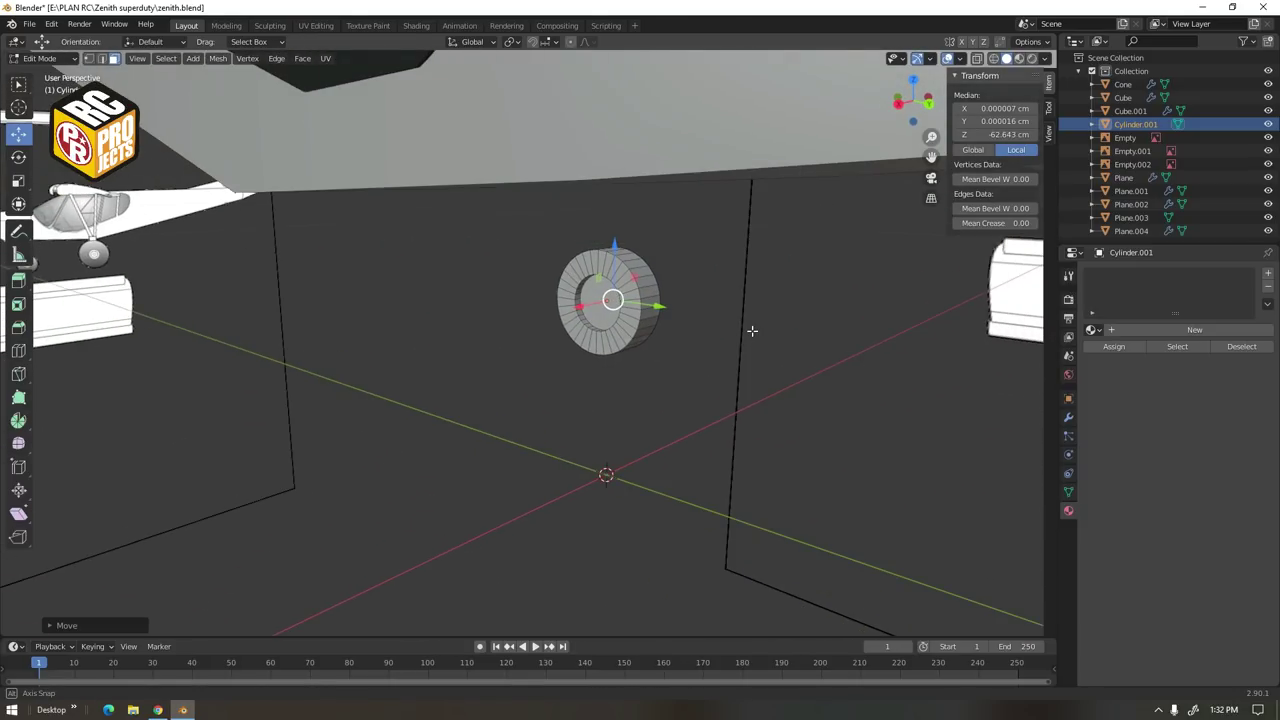
Assign the existing foam material to the wheel, and switch its outer tire part to the glass material
{"action": "left_click", "coordinate": [1092, 330]}
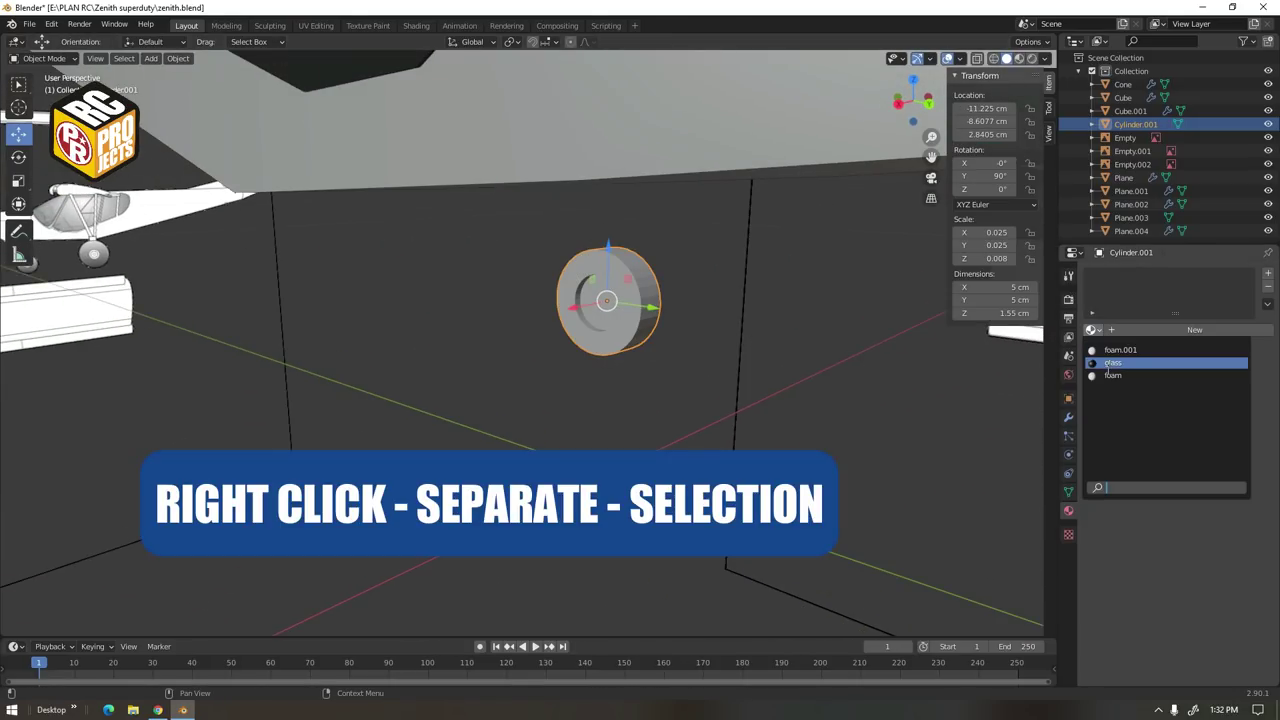
{"action": "left_click", "coordinate": [1112, 363]}
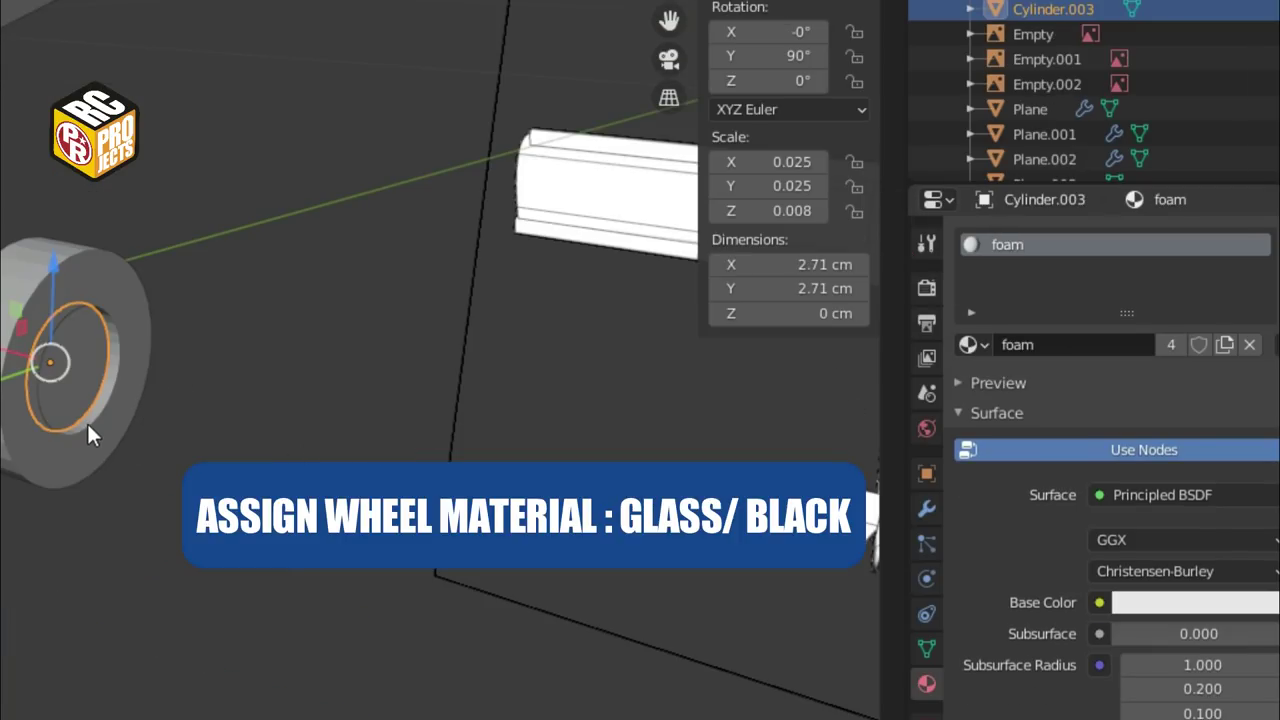
{"action": "middle_click_drag", "start_coordinate": [87, 421], "coordinate": [297, 405]}
{"action": "left_click", "coordinate": [149, 378]}
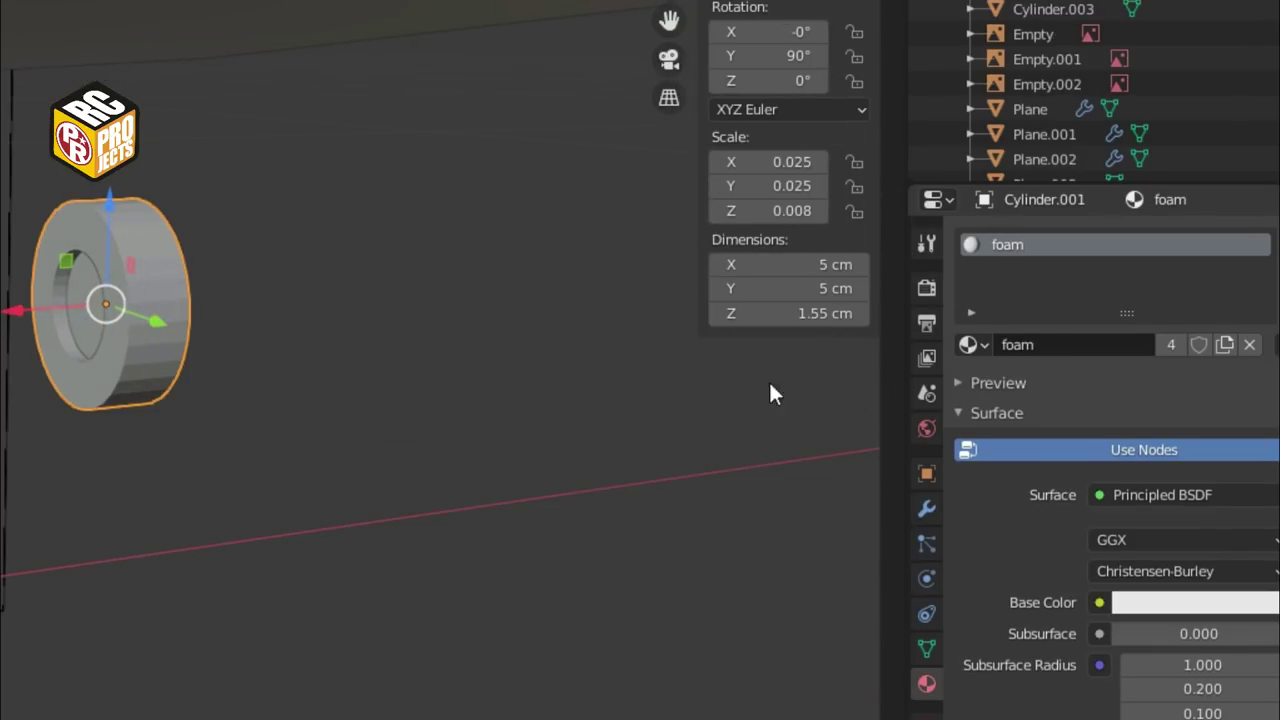
{"action": "left_click", "coordinate": [969, 344]}
{"action": "left_click", "coordinate": [985, 402]}
Join the tire and the two separated hub discs into one object
{"action": "left_click_drag", "start_coordinate": [194, 412], "coordinate": [28, 188]}
{"action": "right_click", "coordinate": [79, 238]}
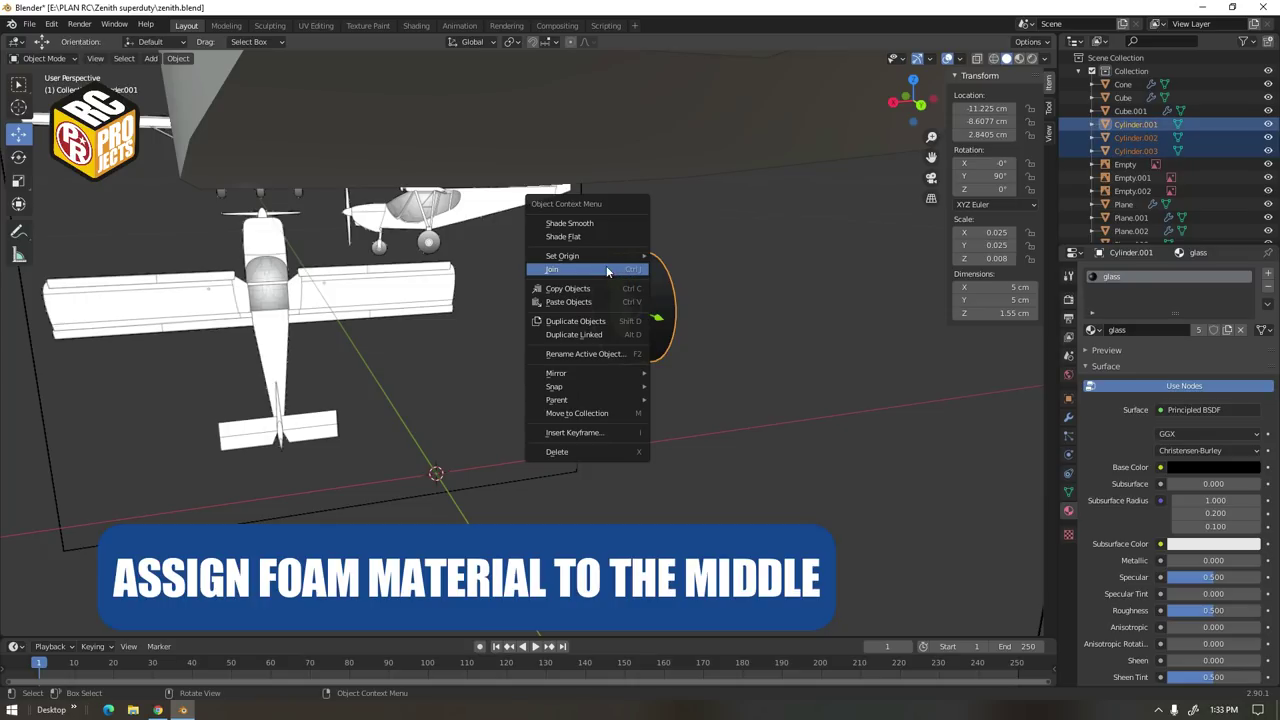
{"action": "left_click", "coordinate": [607, 270]}
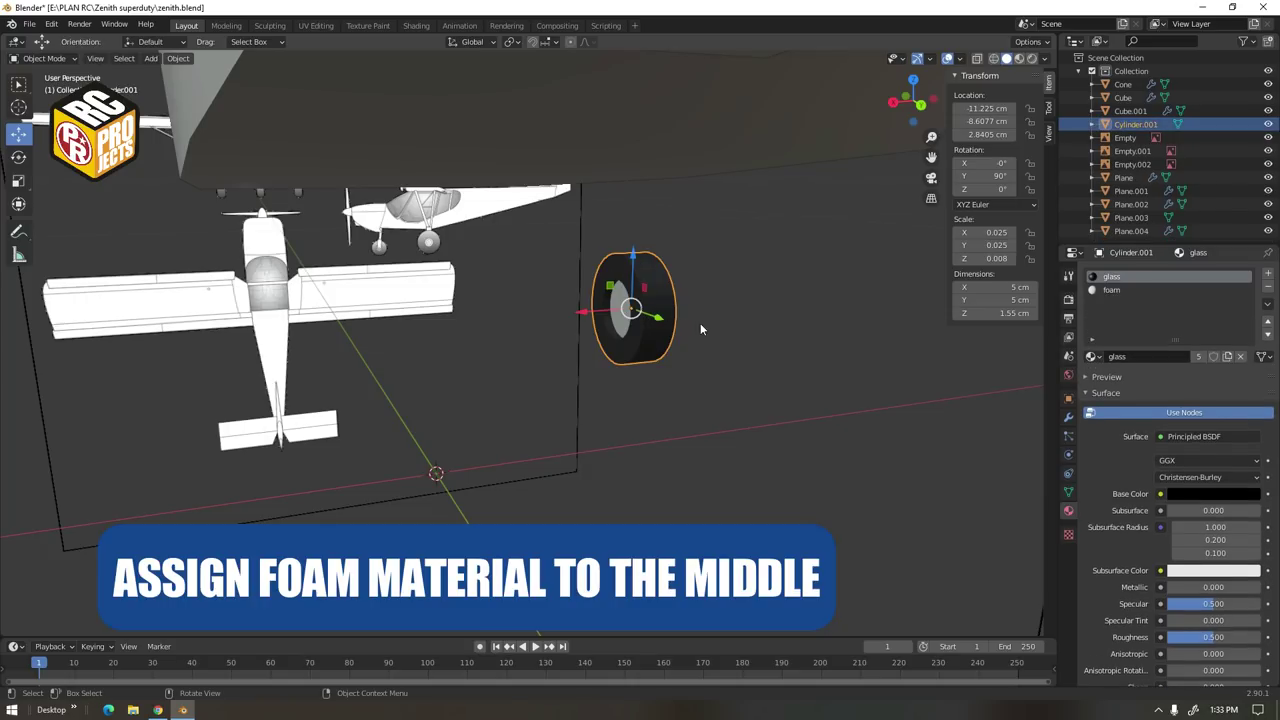
Duplicate the main wheel and move the copy along X to the airplane's centerline and along Y to the nose wheel position
{"action": "middle_click_drag", "start_coordinate": [700, 323], "coordinate": [549, 352]}
{"action": "left_click_drag", "start_coordinate": [542, 350], "coordinate": [464, 312]}
{"action": "key", "text": "KP_1"}
{"action": "key", "text": "shift+d"}
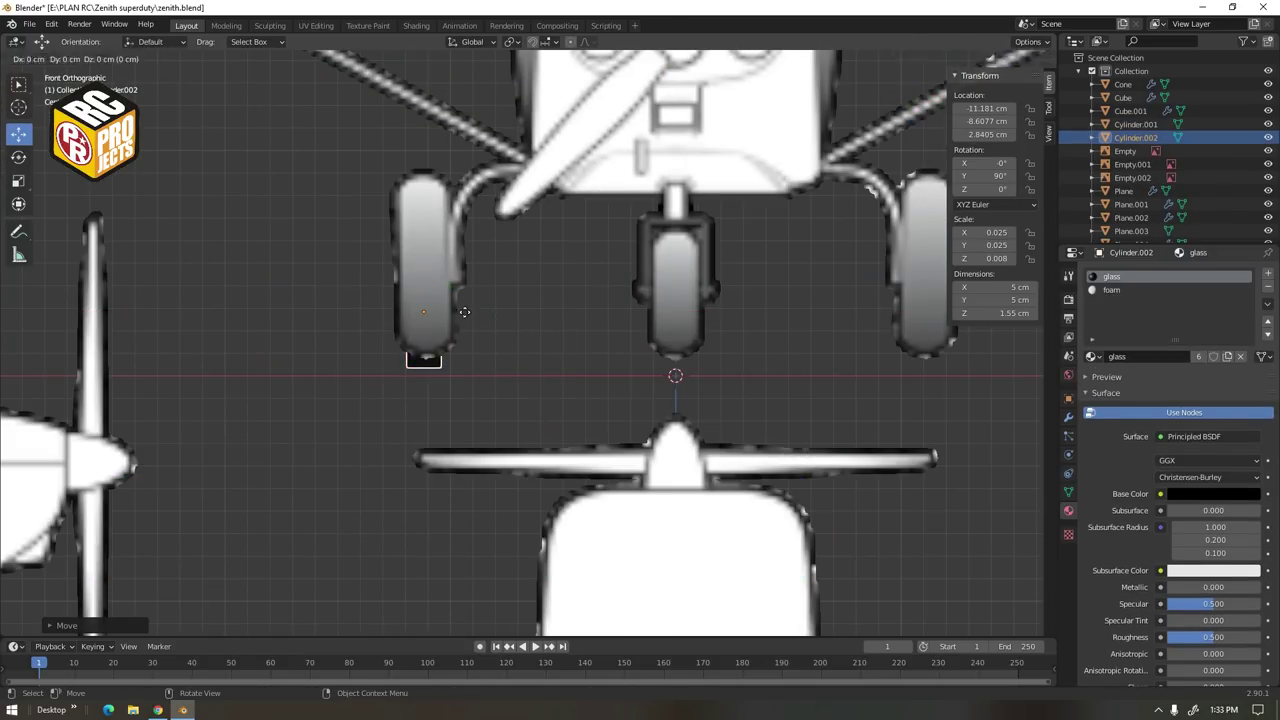
{"action": "key", "text": "x"}
{"action": "left_click", "coordinate": [716, 316]}
{"action": "scroll", "coordinate": [651, 366], "scroll_direction": "down", "scroll_amount": 2}
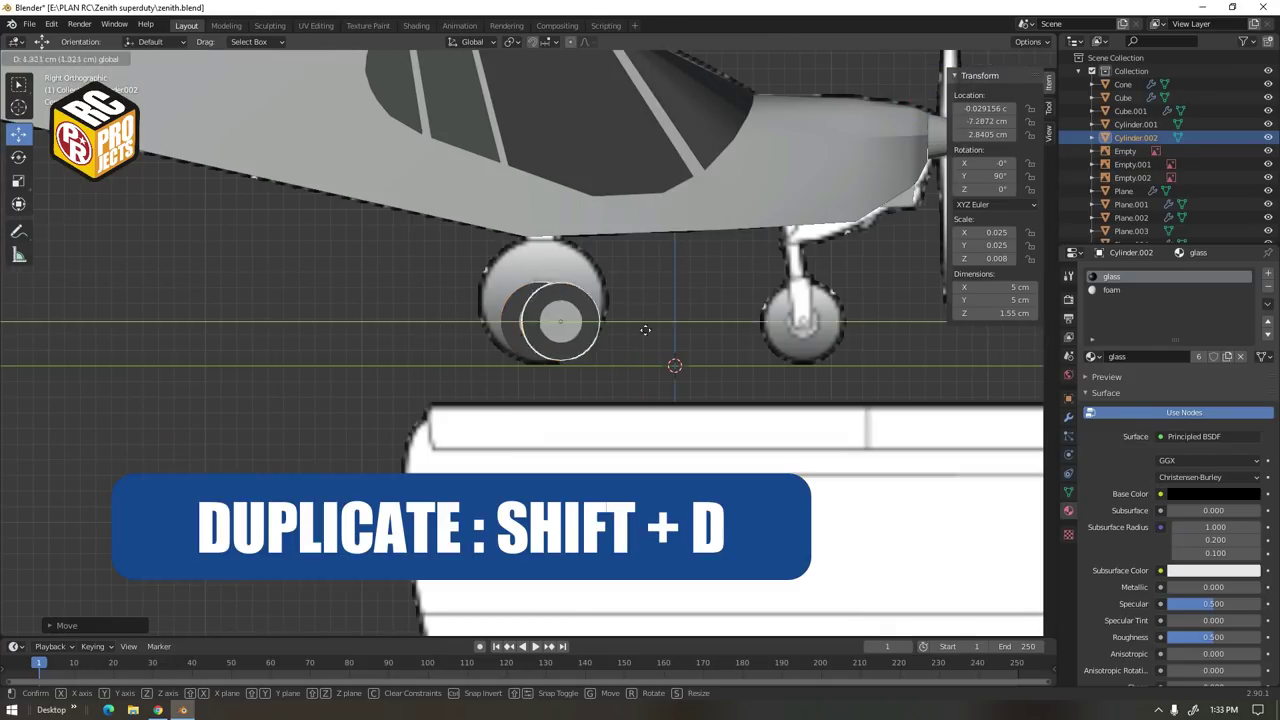
{"action": "middle_click_drag", "start_coordinate": [540, 330], "coordinate": [690, 385]}
{"action": "scroll", "coordinate": [600, 370], "scroll_direction": "up", "scroll_amount": 2}
{"action": "scroll", "coordinate": [690, 385], "scroll_direction": "down", "scroll_amount": 5}
Add a cylinder mesh and set its dimensions to 0.3 cm in X, 0.3 cm in Y and 10 cm in Z
{"action": "left_click", "coordinate": [151, 59]}
{"action": "mouse_move", "coordinate": [174, 79]}
{"action": "left_click", "coordinate": [278, 141]}
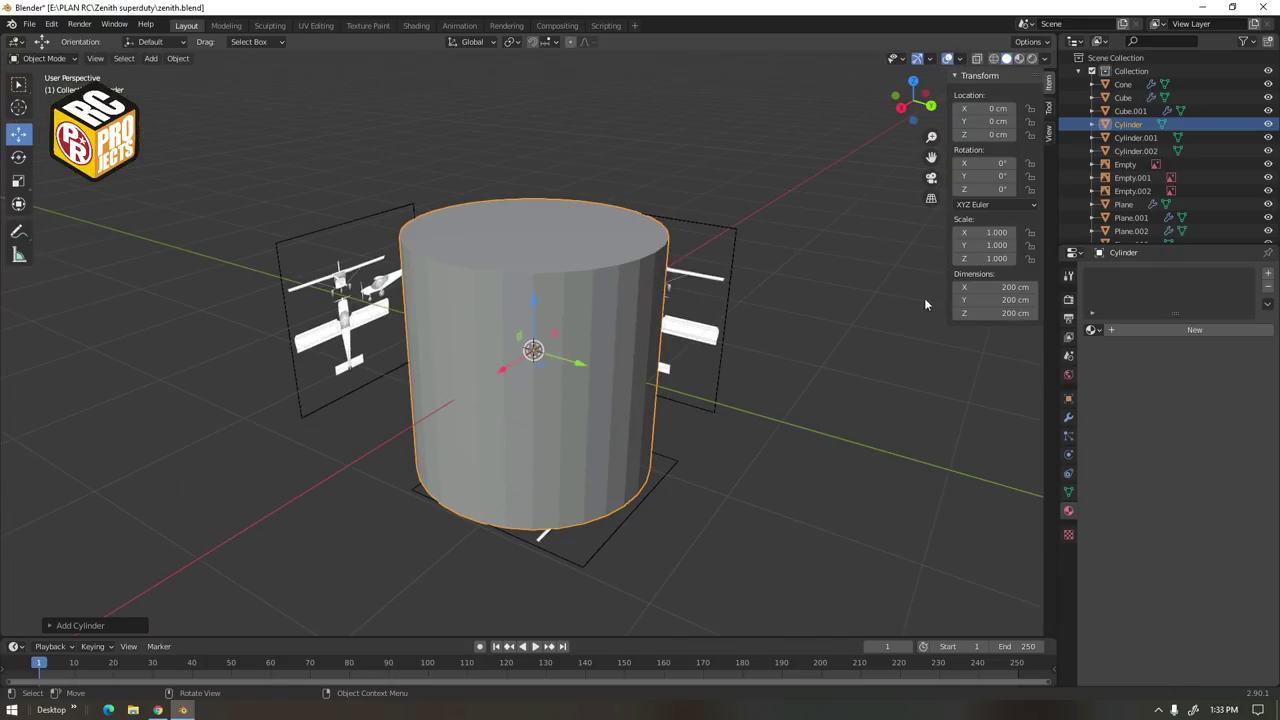
{"action": "type", "text": ".3"}
{"action": "key", "text": "Return"}
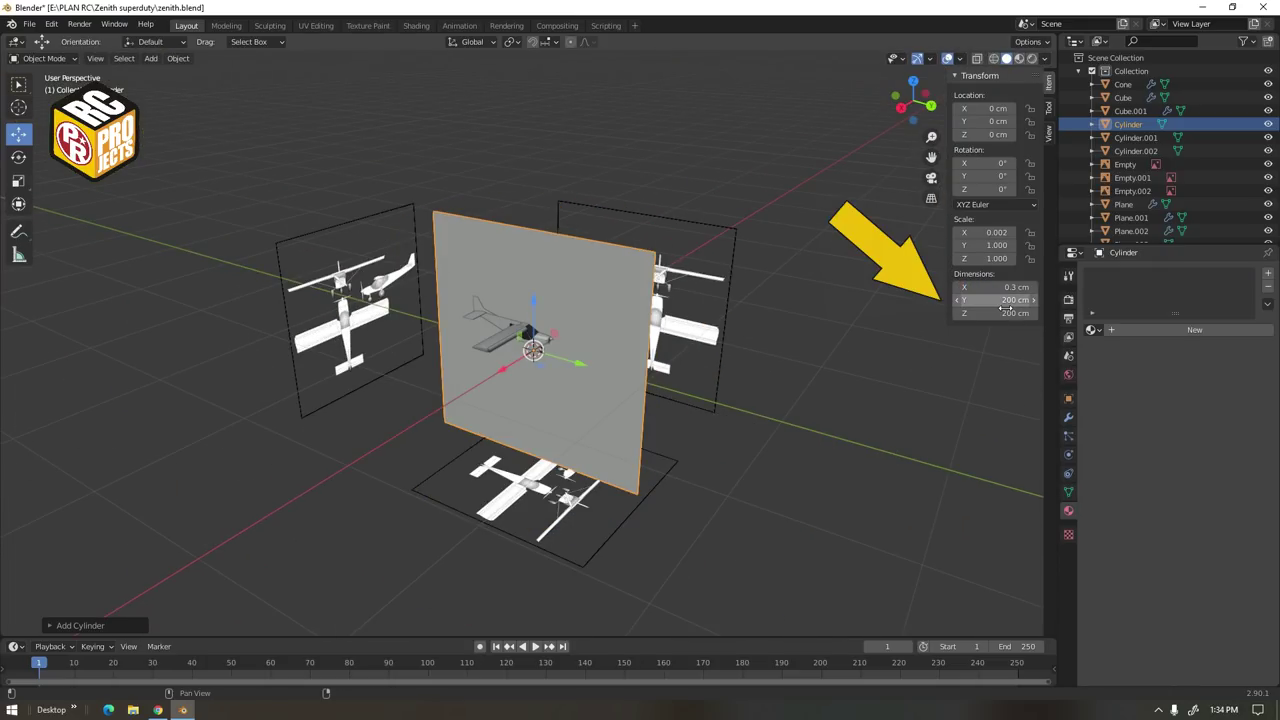
{"action": "type", "text": ".3"}
{"action": "key", "text": "Tab"}
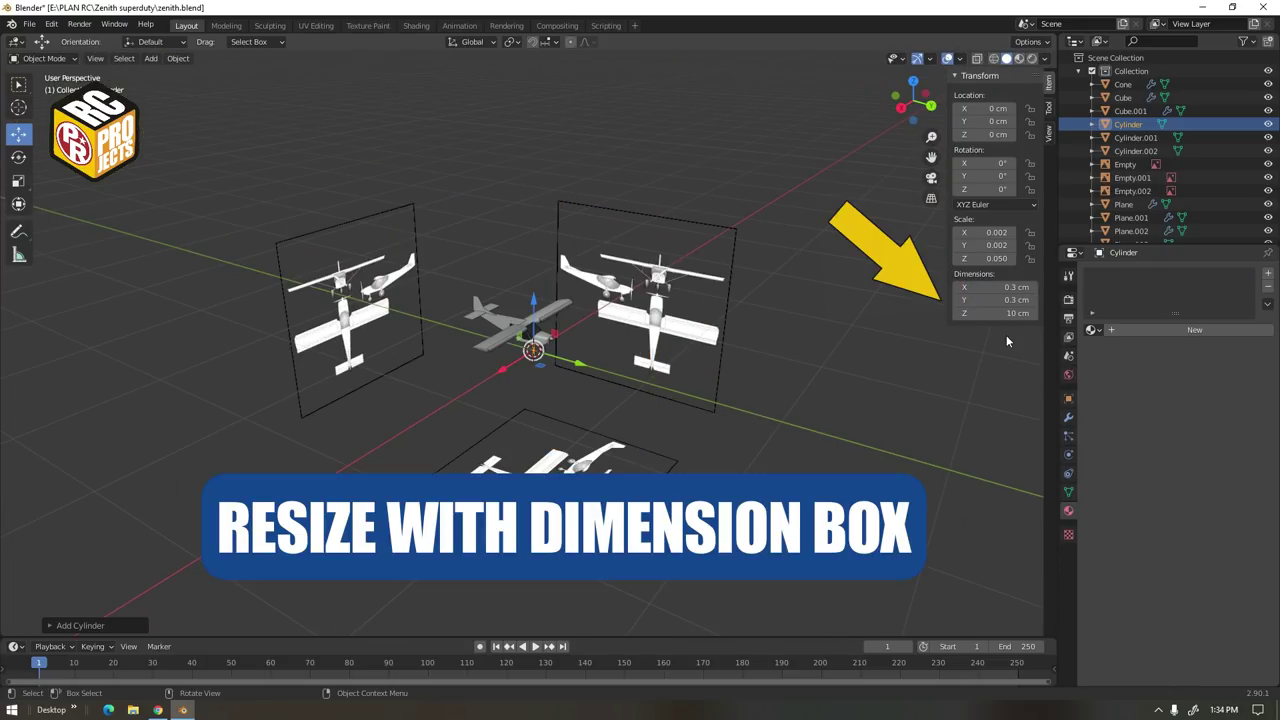
Move the thin cylinder onto the nose gear leg above the front wheel in the side view
{"action": "scroll", "coordinate": [537, 362], "scroll_direction": "up", "scroll_amount": 6}
{"action": "key", "text": "KP_3"}
{"action": "scroll", "coordinate": [589, 363], "scroll_direction": "up", "scroll_amount": 5}
{"action": "left_click_drag", "start_coordinate": [685, 337], "coordinate": [787, 218]}
{"action": "middle_click_drag", "start_coordinate": [787, 218], "coordinate": [640, 248], "text": "shift"}
Set the nose gear leg's X and Y dimensions to 0.5 cm and open its Z dimension for editing
{"action": "left_click", "coordinate": [994, 291]}
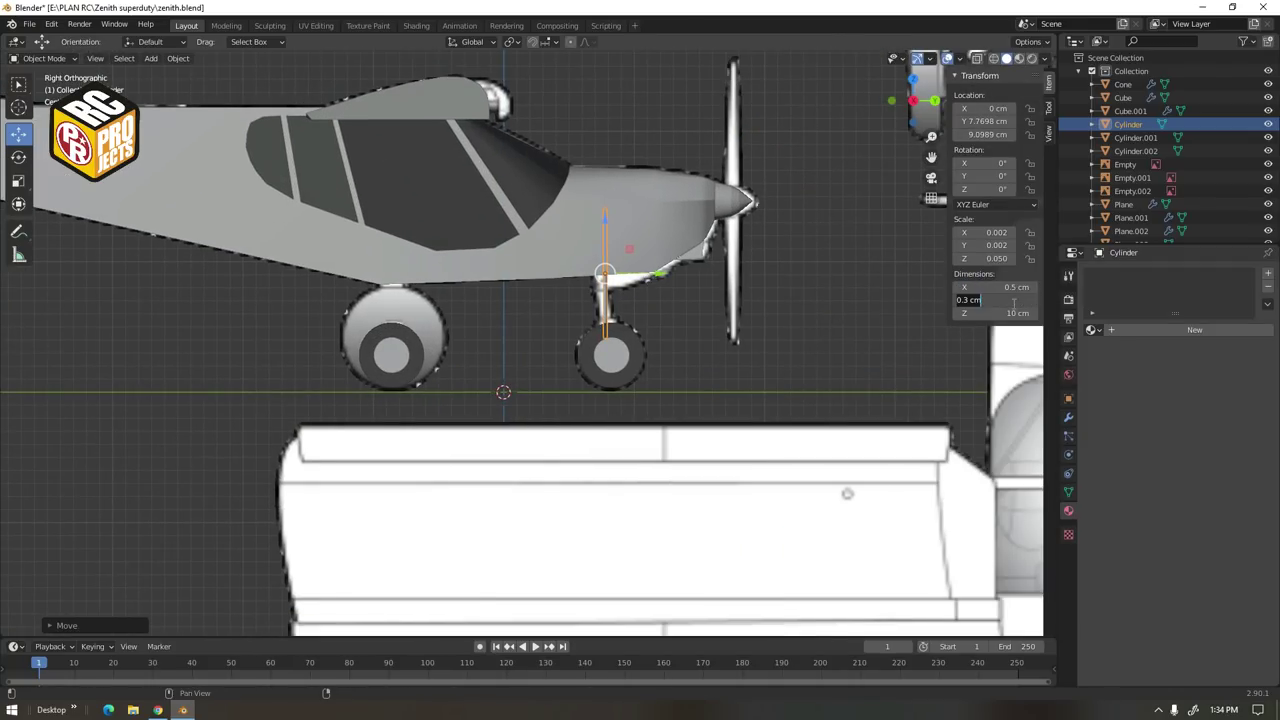
{"action": "scroll", "coordinate": [597, 306], "scroll_direction": "up", "scroll_amount": 2}
{"action": "middle_click_drag", "start_coordinate": [597, 306], "coordinate": [521, 341], "text": "shift"}
{"action": "left_click", "coordinate": [1000, 313]}
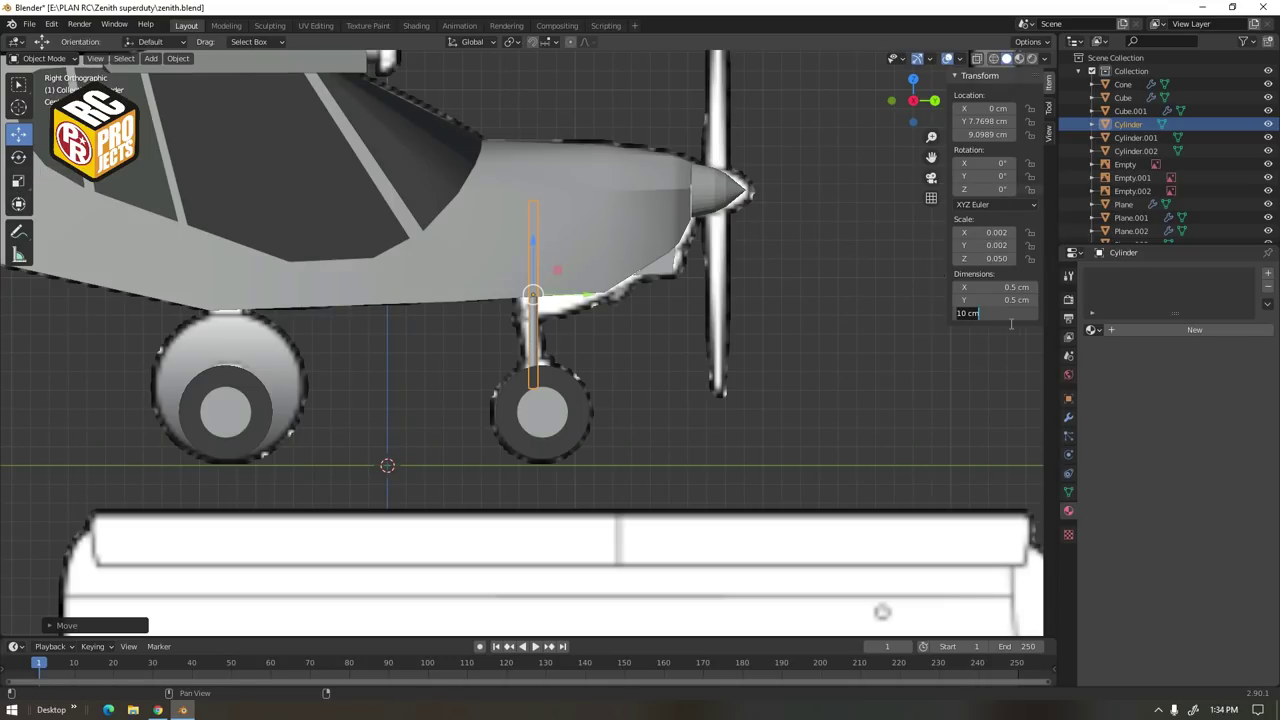
Align the nose gear leg cylinder with the leg in the side blueprint and deselect it
{"action": "mouse_move", "coordinate": [559, 271]}
{"action": "left_mouse_down"}
{"action": "mouse_move", "coordinate": [562, 304]}
{"action": "mouse_move", "coordinate": [558, 285]}
{"action": "mouse_move", "coordinate": [576, 277]}
{"action": "mouse_move", "coordinate": [554, 286]}
{"action": "left_mouse_up"}
{"action": "left_click", "coordinate": [18, 157]}
{"action": "left_click", "coordinate": [18, 134]}
{"action": "left_click", "coordinate": [642, 387]}
{"action": "middle_click_drag", "start_coordinate": [642, 387], "coordinate": [545, 405]}
Add a plane mesh and rotate it 90° about the Y axis
{"action": "left_click", "coordinate": [150, 58]}
{"action": "mouse_move", "coordinate": [168, 73]}
{"action": "left_click", "coordinate": [276, 74]}
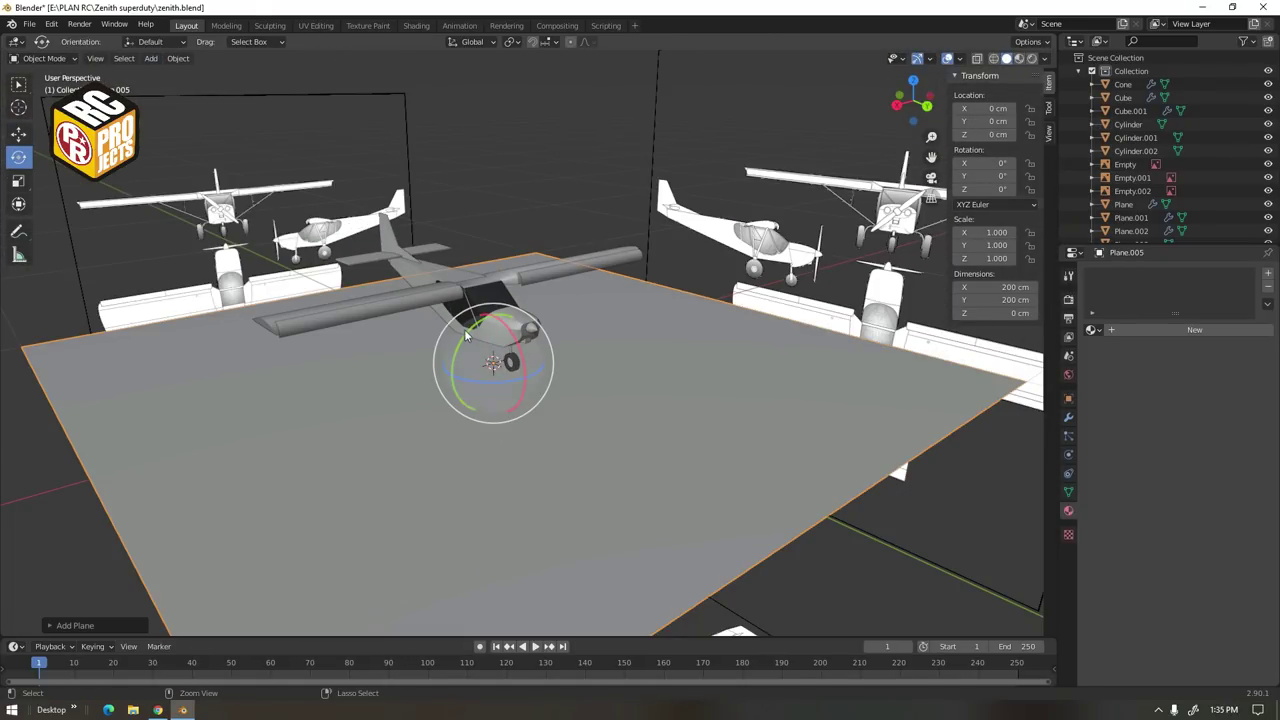
{"action": "key", "text": "r"}
{"action": "key", "text": "y"}
{"action": "key", "text": "9"}
{"action": "key", "text": "0"}
{"action": "key", "text": "Return"}
Edit the plane in the side view and knife-cut a closed four-sided outline around the blueprint's nose wheel fork
{"action": "key", "text": "KP_3"}
{"action": "scroll", "coordinate": [72, 256], "scroll_direction": "up", "scroll_amount": 5}
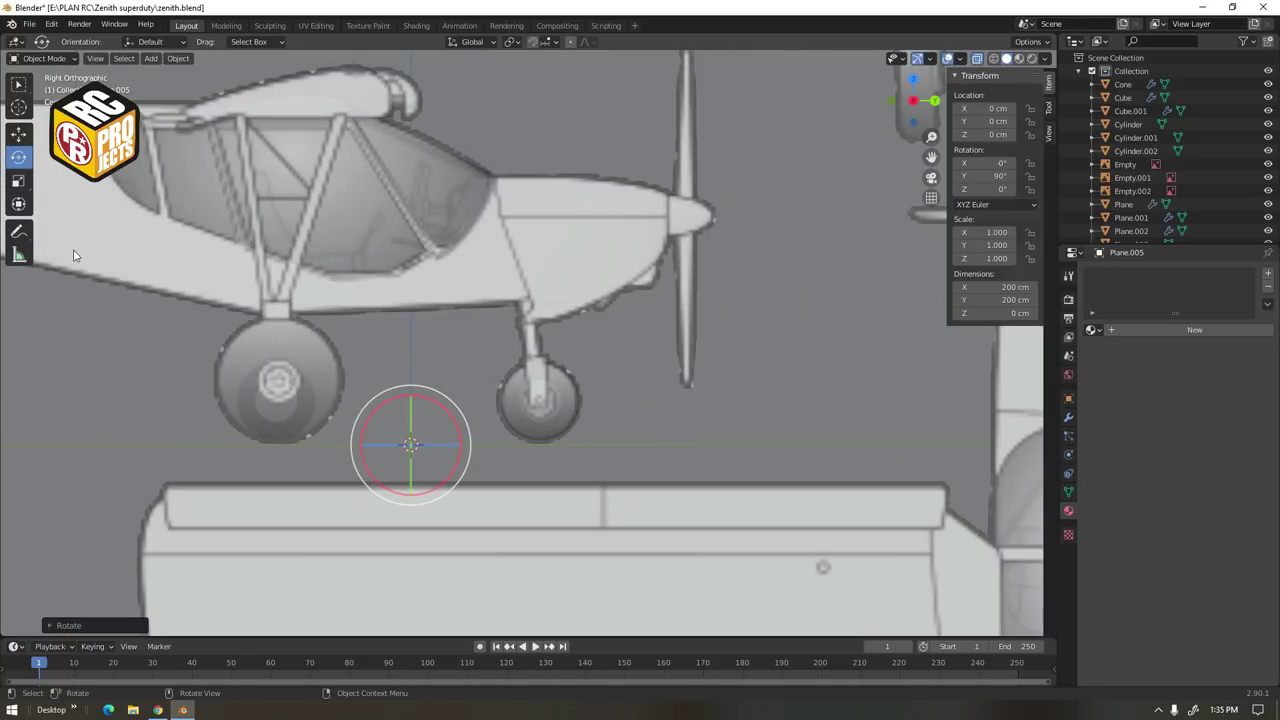
{"action": "key", "text": "Tab"}
{"action": "left_click", "coordinate": [20, 374]}
{"action": "left_click", "coordinate": [521, 358]}
{"action": "left_click", "coordinate": [545, 357]}
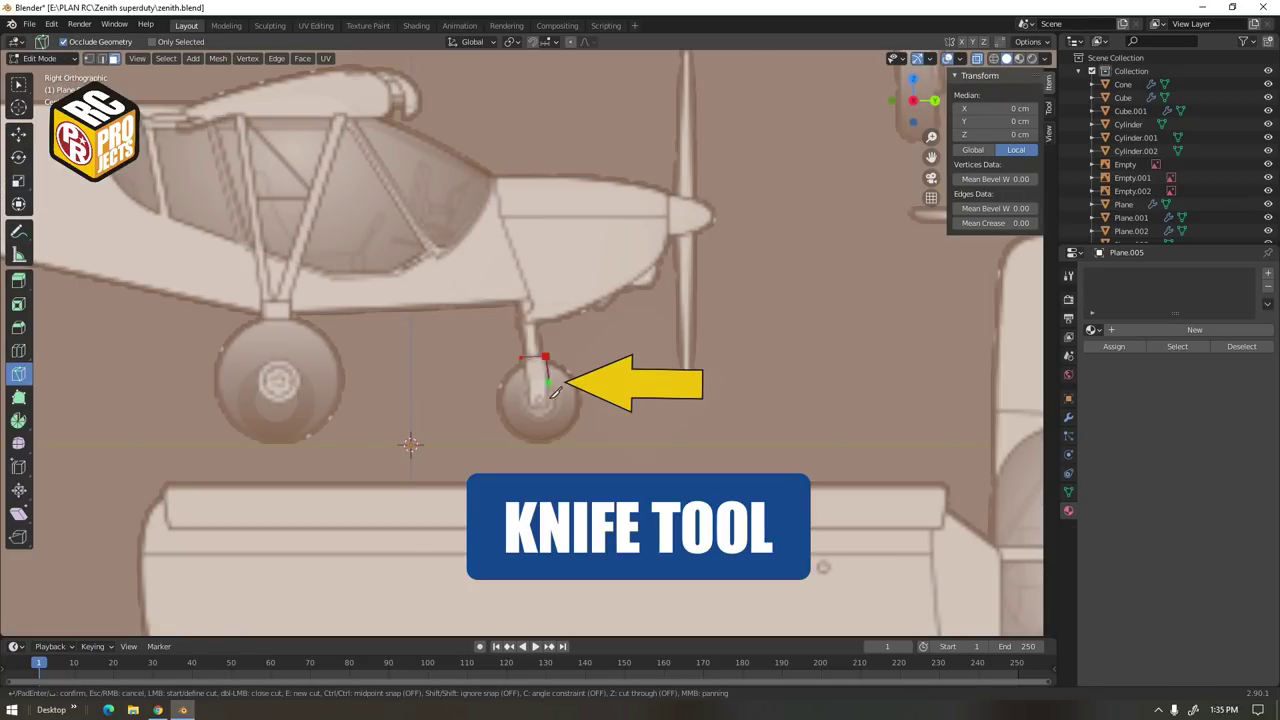
{"action": "left_click", "coordinate": [546, 405]}
{"action": "left_click", "coordinate": [529, 405]}
{"action": "left_click", "coordinate": [521, 358]}
{"action": "key", "text": "Return"}
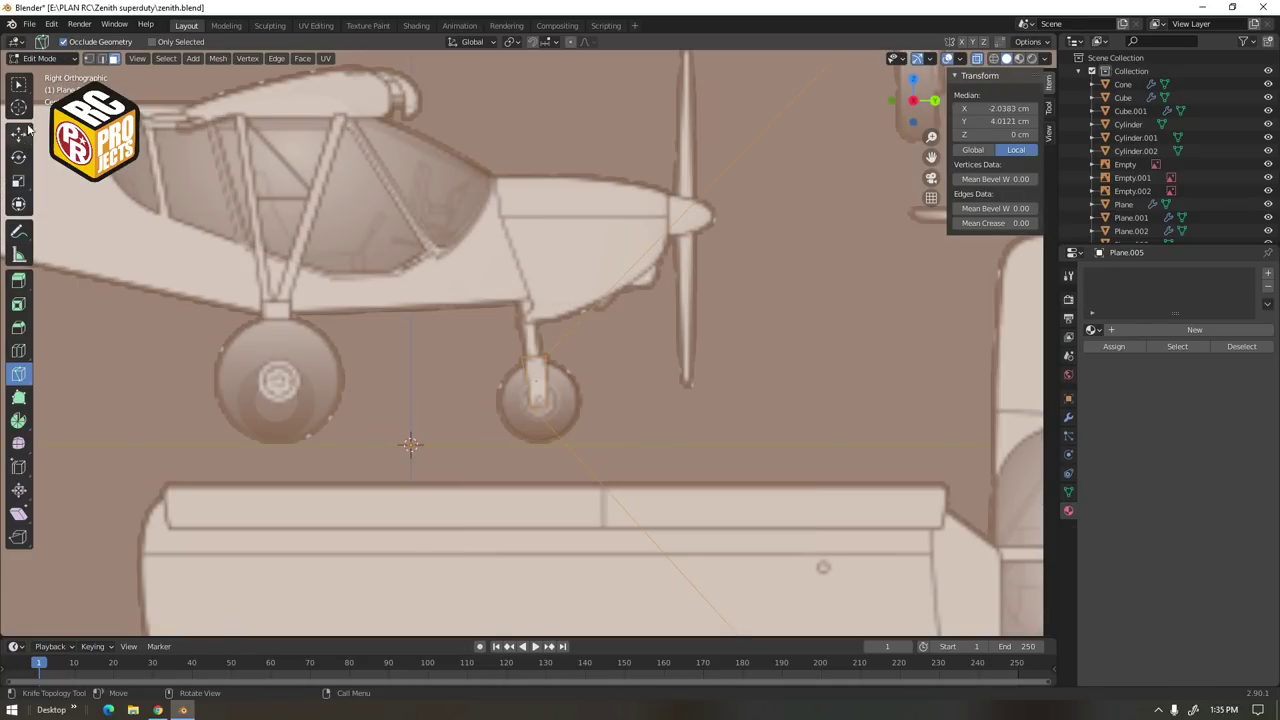
Keep only the nose wheel fork's outline face from the cut plane and set the object's origin to its geometry
{"action": "left_click", "coordinate": [19, 134]}
{"action": "right_click", "coordinate": [534, 378]}
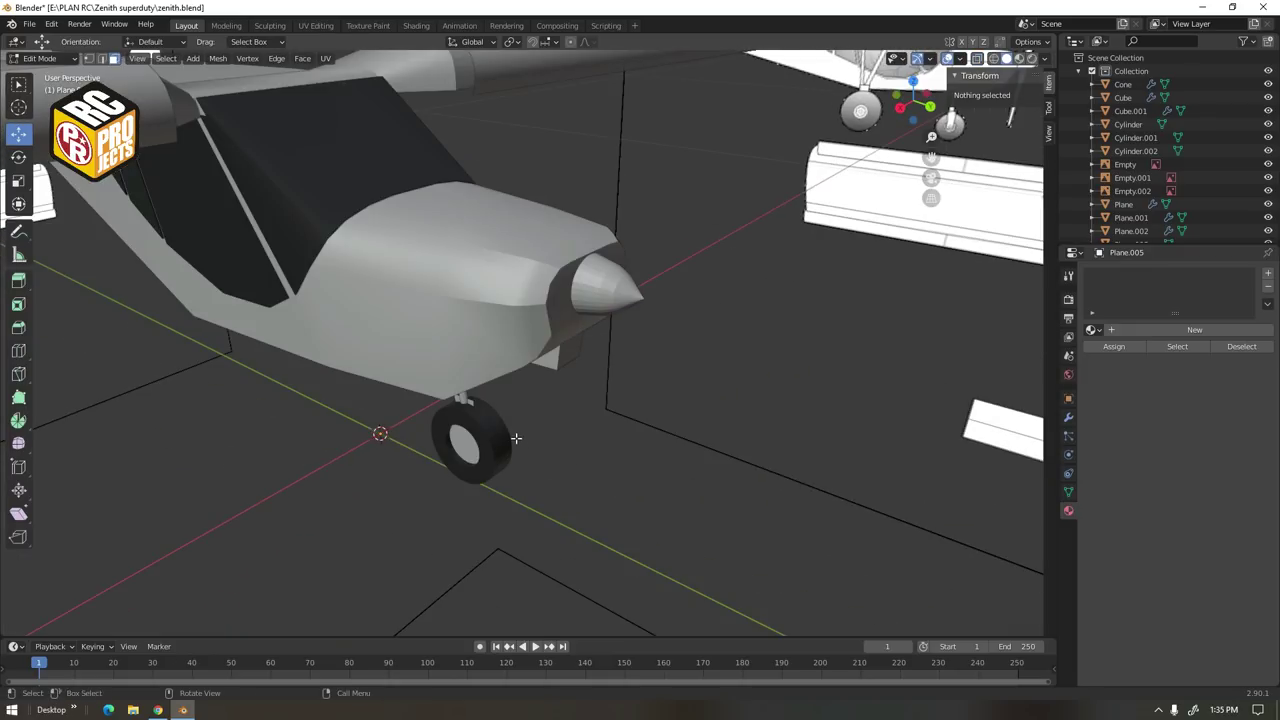
{"action": "right_click", "coordinate": [300, 327]}
{"action": "left_click", "coordinate": [400, 343]}
Move the fork plate to X 1.0964 cm beside the nose wheel and extrude its upper part inward over the tire
{"action": "key", "text": "shift+space"}
{"action": "key", "text": "g"}
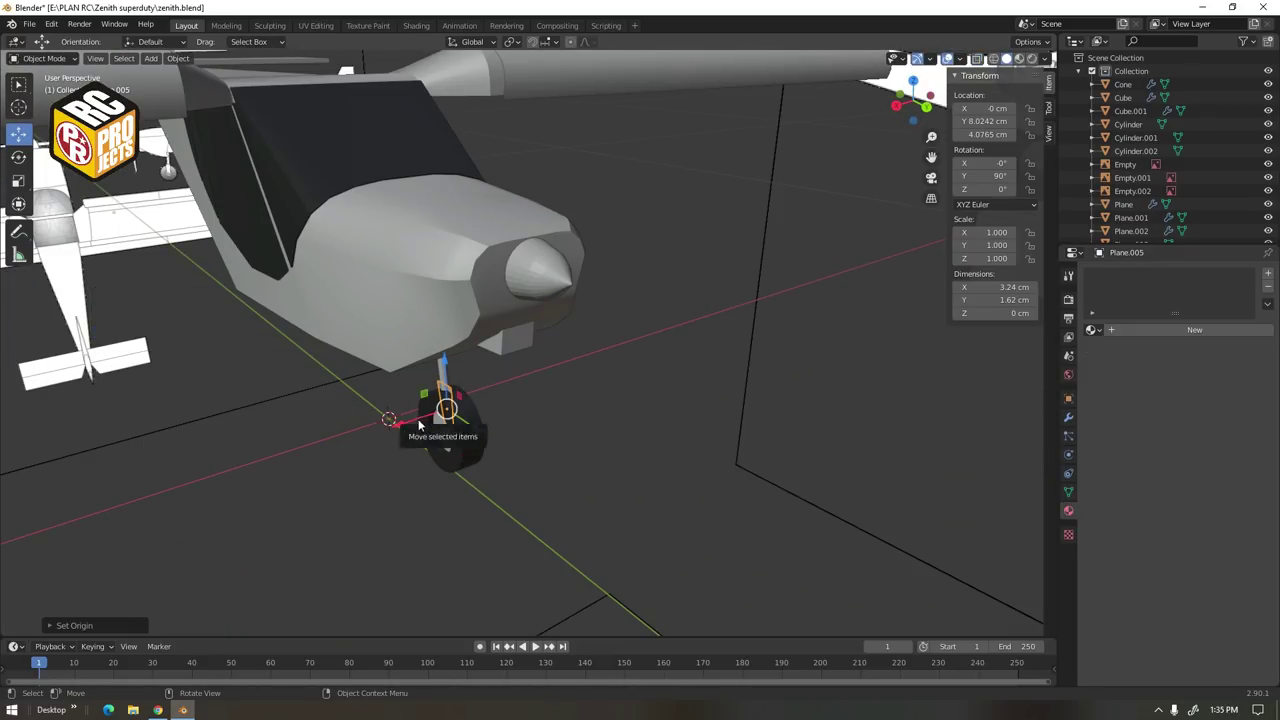
{"action": "scroll", "coordinate": [553, 403], "scroll_direction": "up", "scroll_amount": 1}
{"action": "key", "text": "Tab"}
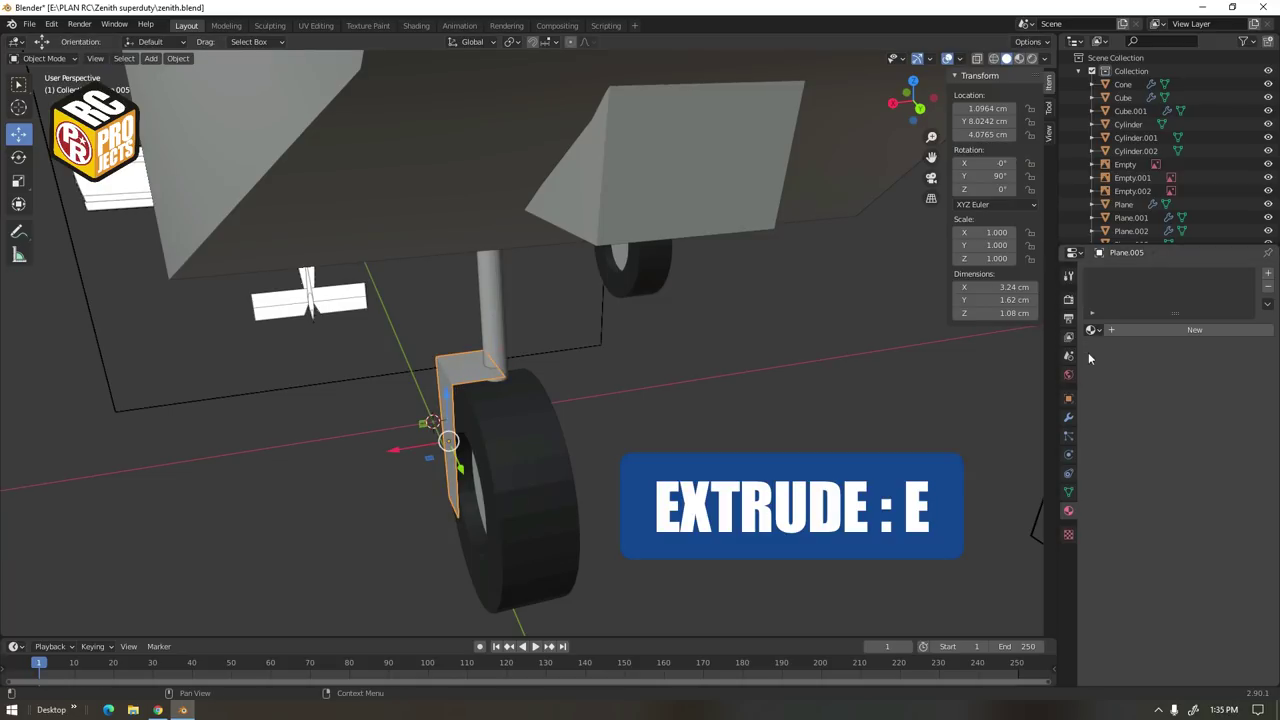
Add a Mirror modifier to the nose wheel fork with Cube as the mirror object to form the opposite side
{"action": "left_click", "coordinate": [1112, 273]}
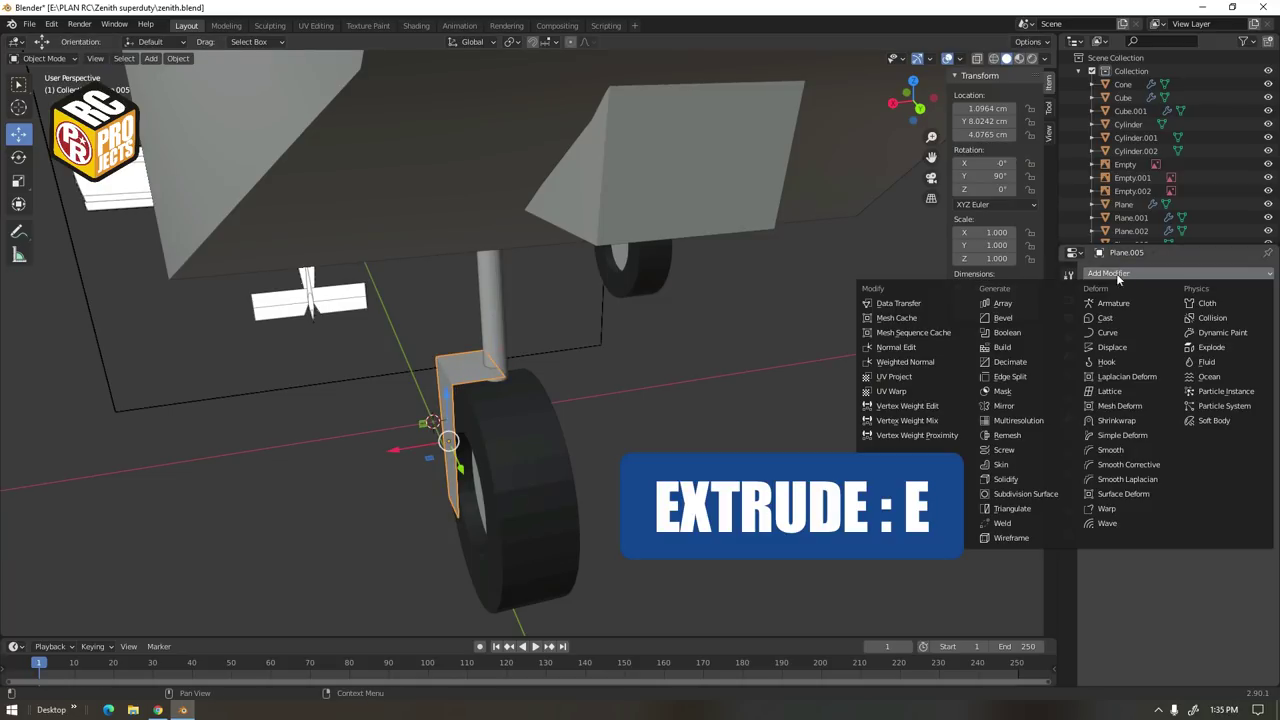
{"action": "left_click", "coordinate": [1003, 405]}
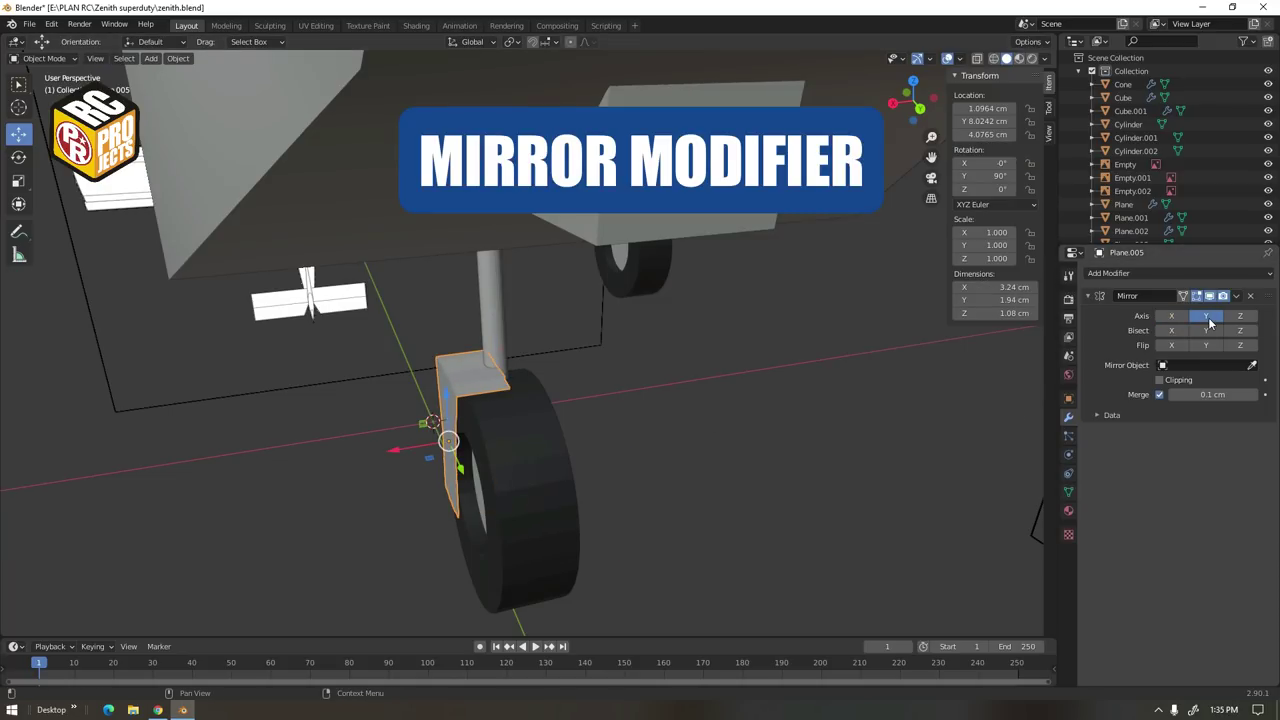
{"action": "left_click", "coordinate": [1252, 365]}
{"action": "middle_click_drag", "start_coordinate": [567, 368], "coordinate": [1035, 355]}
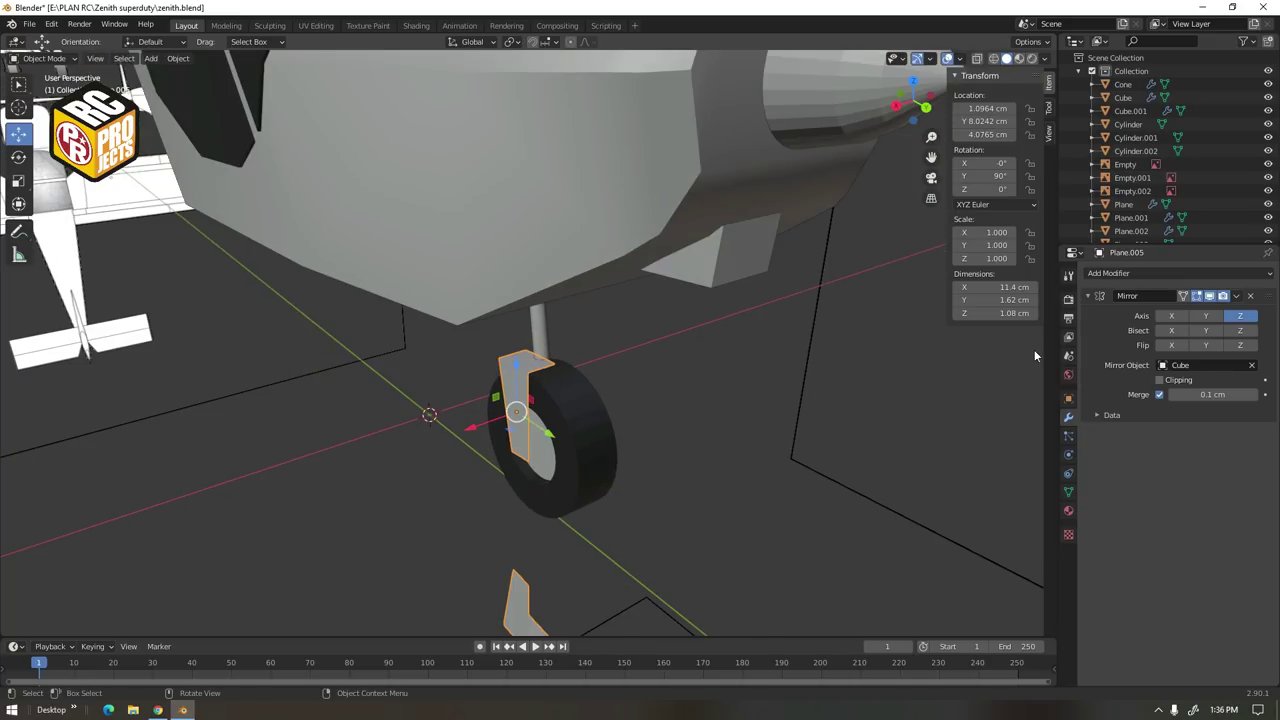
Add another plane mesh at the origin for the main gear strut and rotate it 90° about the Y axis
{"action": "middle_click_drag", "start_coordinate": [549, 386], "coordinate": [430, 380]}
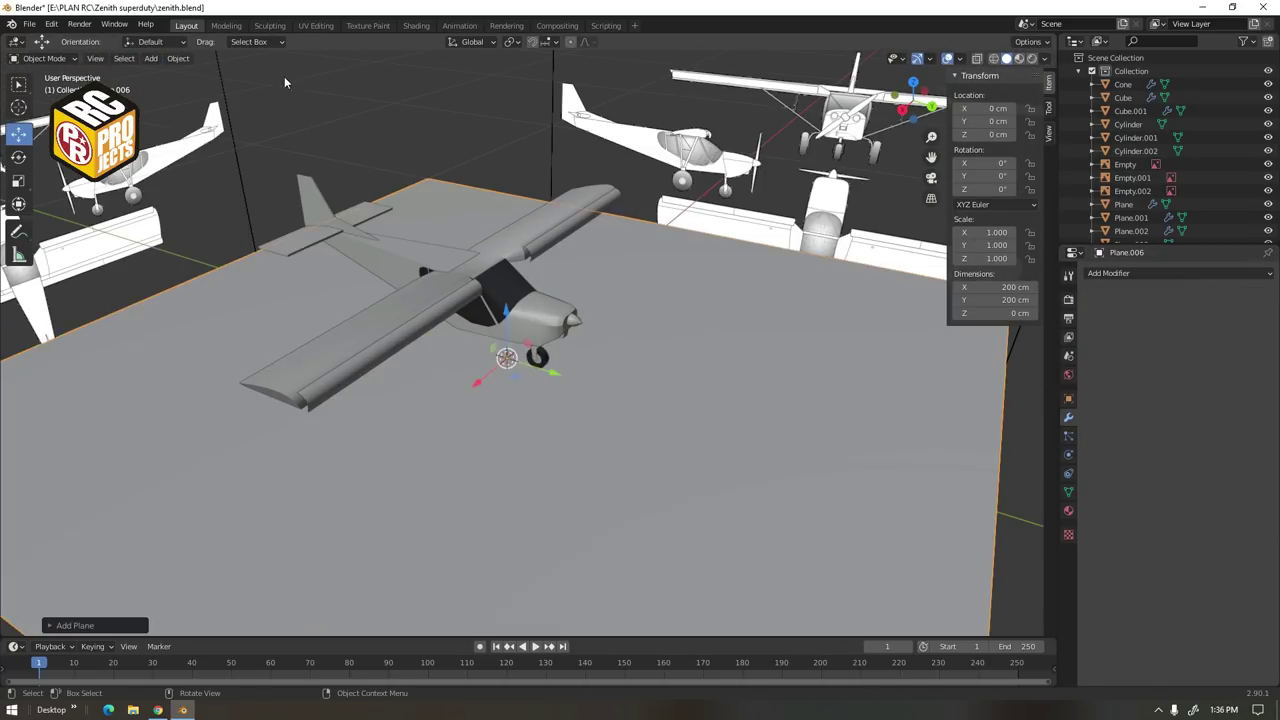
{"action": "scroll", "coordinate": [285, 83], "scroll_direction": "down", "scroll_amount": 3}
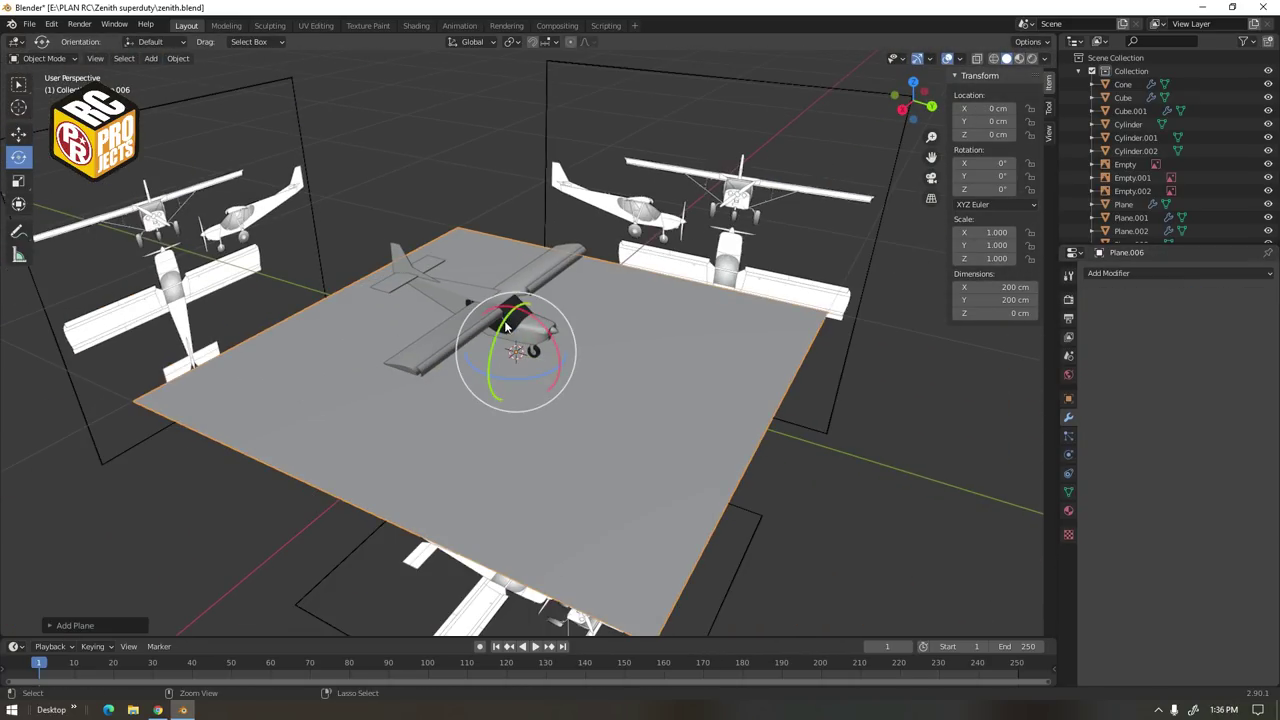
{"action": "left_click_drag", "start_coordinate": [507, 327], "coordinate": [495, 353]}
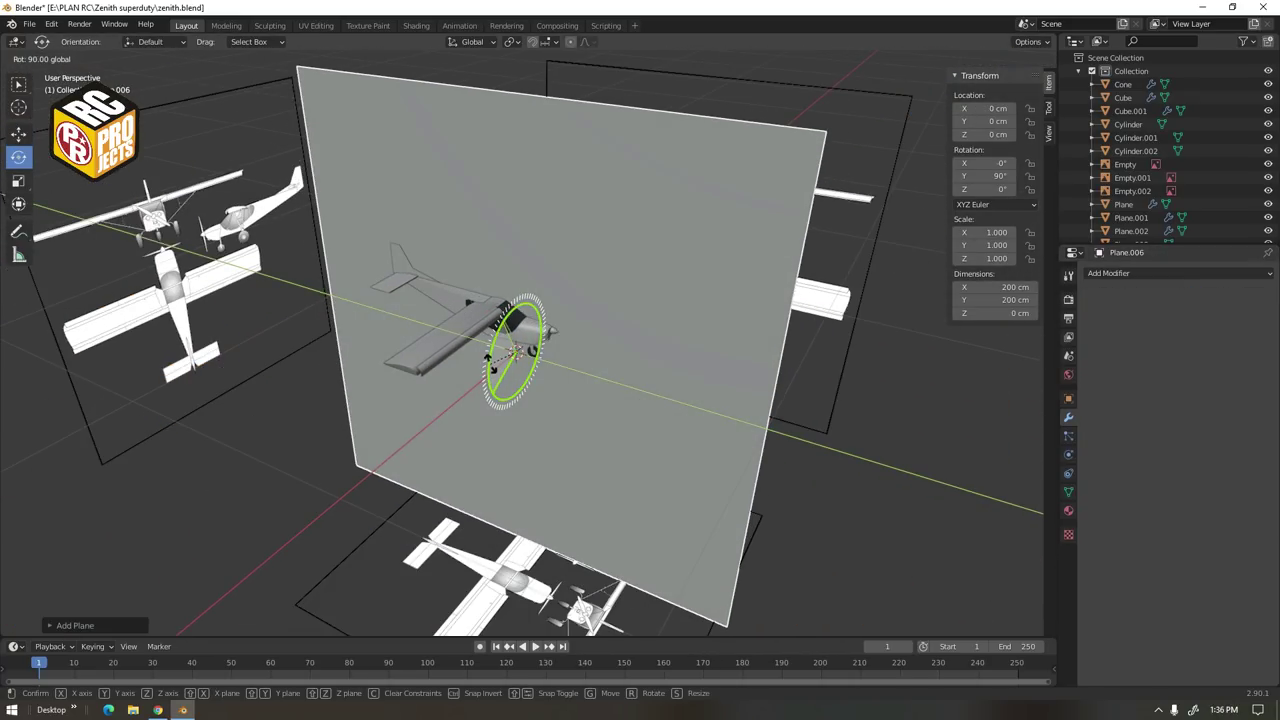
Knife-cut the blueprint's main gear strut outline into the plane in the side view and keep only that face
{"action": "key", "text": "KP_3"}
{"action": "scroll", "coordinate": [495, 353], "scroll_direction": "up", "scroll_amount": 6}
{"action": "key", "text": "Tab"}
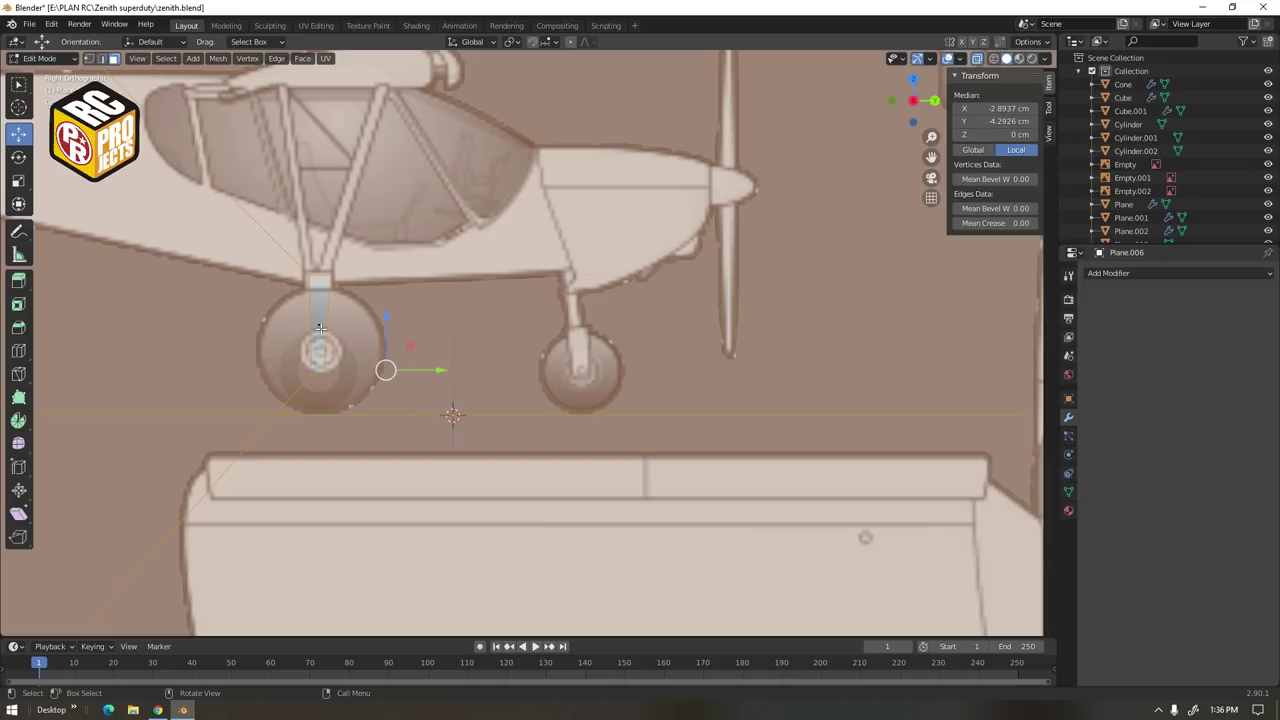
{"action": "right_click", "coordinate": [325, 326]}
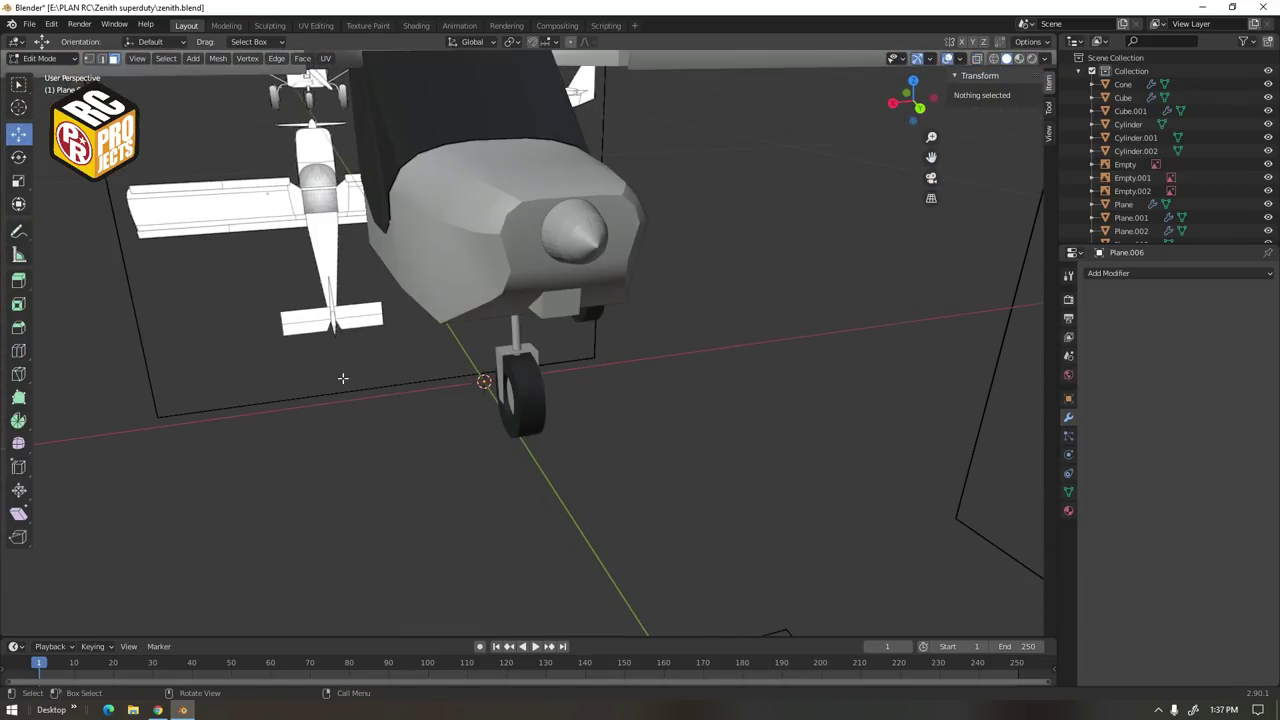
Set the main gear strut's origin to its geometry
{"action": "right_click", "coordinate": [434, 340]}
{"action": "mouse_move", "coordinate": [435, 335]}
{"action": "left_click", "coordinate": [538, 391]}
Move the main gear strut to X -6.3054 cm at the fuselage side and slant its lower edge outward to the wheel
{"action": "middle_click_drag", "start_coordinate": [570, 365], "coordinate": [450, 407]}
{"action": "left_click", "coordinate": [19, 134]}
{"action": "middle_click_drag", "start_coordinate": [592, 335], "coordinate": [618, 352]}
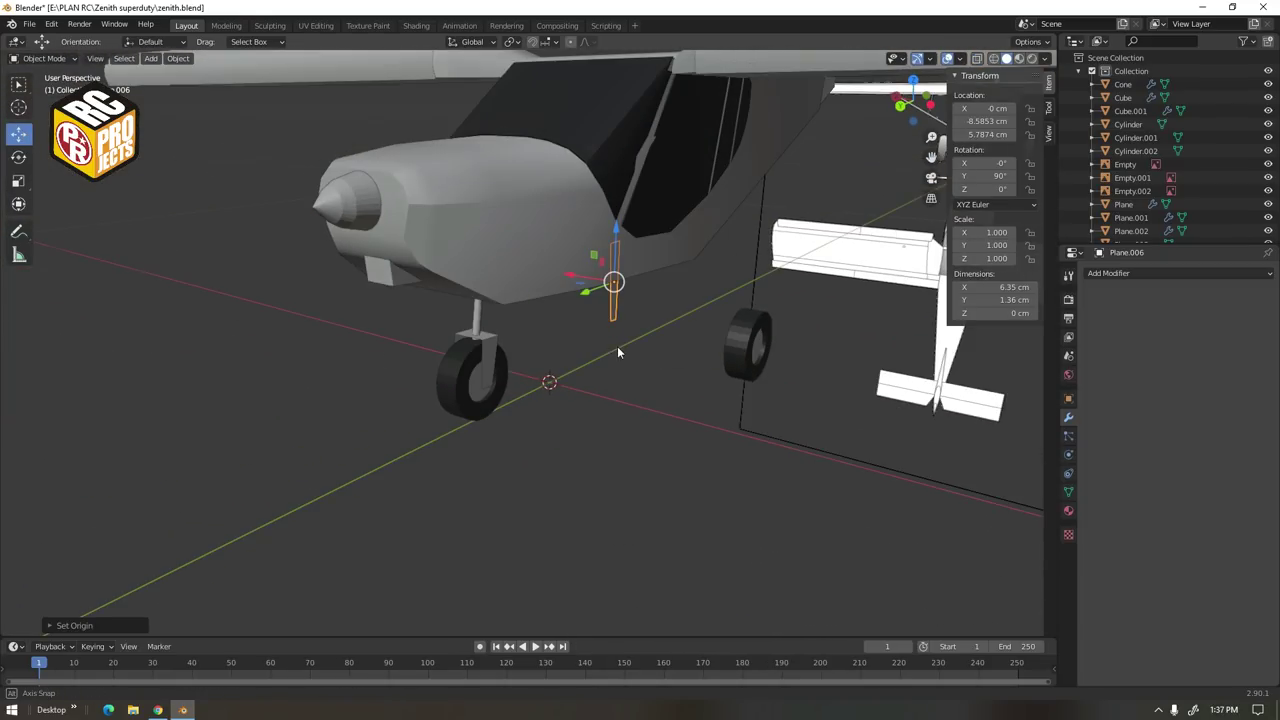
{"action": "left_click", "coordinate": [678, 299]}
{"action": "key", "text": "Tab"}
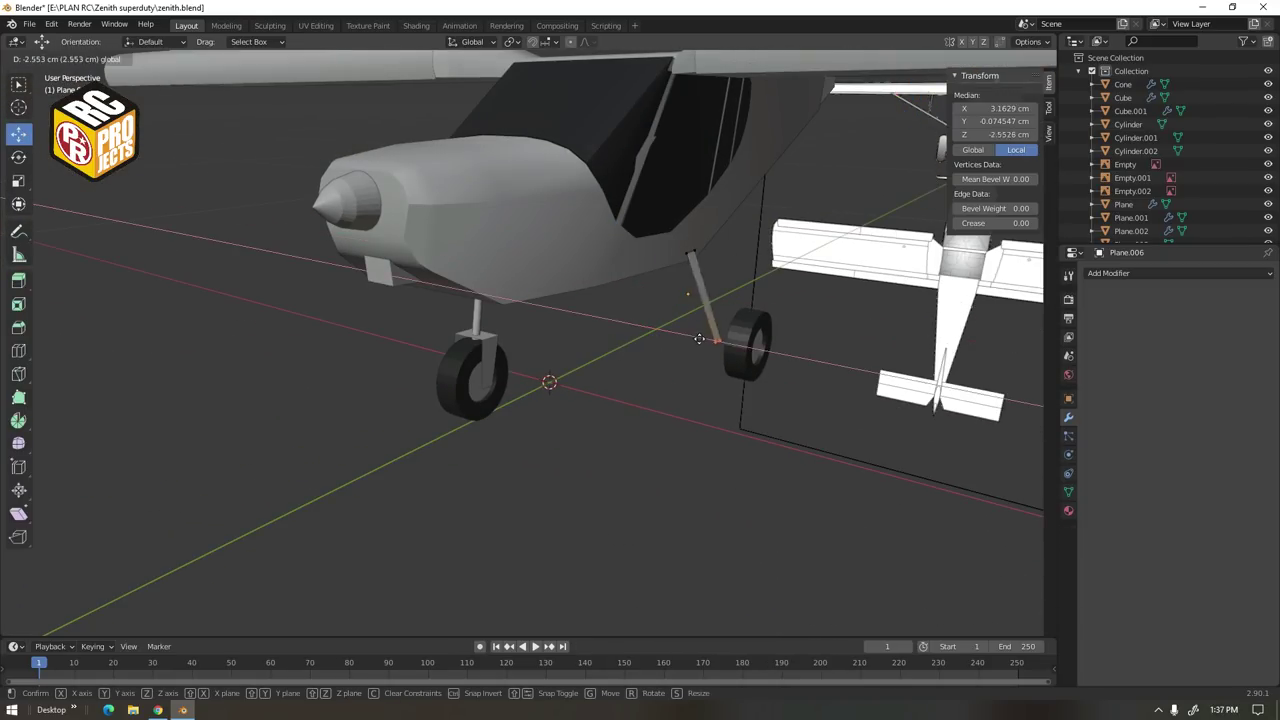
{"action": "left_click_drag", "start_coordinate": [699, 339], "coordinate": [717, 343]}
{"action": "mouse_move", "coordinate": [717, 343]}
{"action": "middle_mouse_down"}
{"action": "mouse_move", "coordinate": [788, 306]}
{"action": "mouse_move", "coordinate": [699, 352]}
{"action": "middle_mouse_up"}
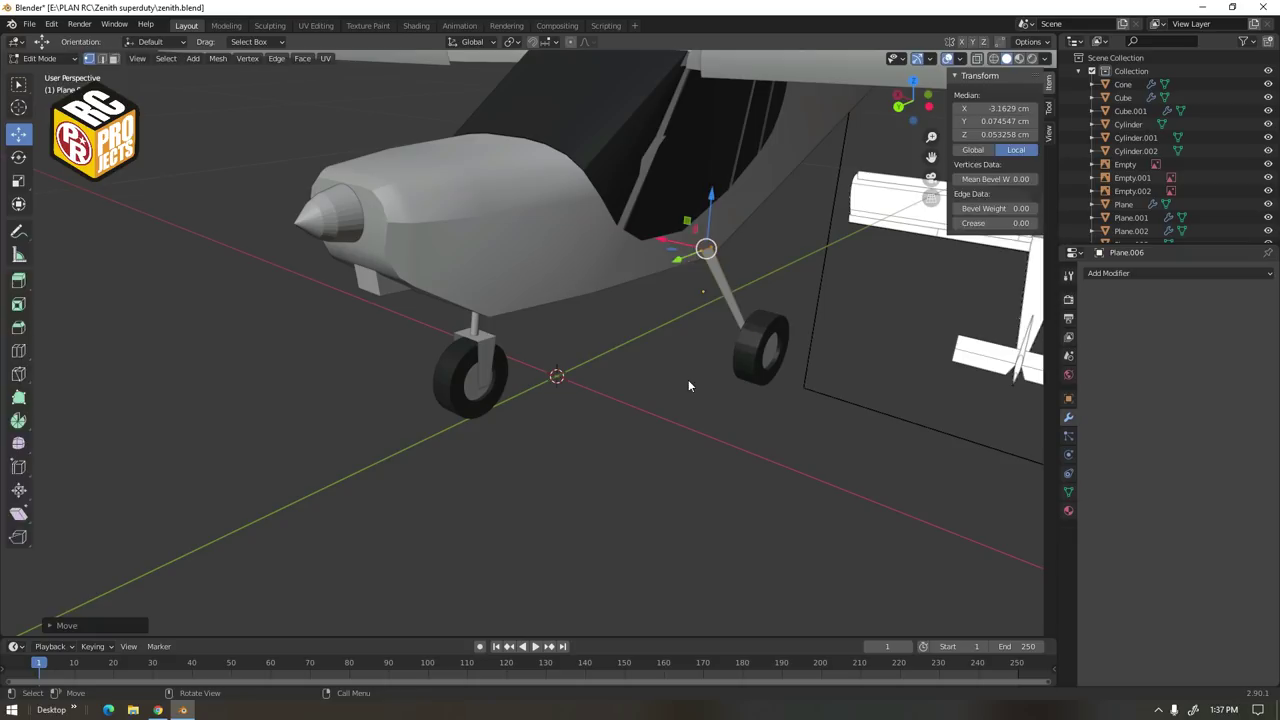
{"action": "key", "text": "Tab"}
Add a Solidify modifier to the main gear strut with a thickness of 0.2 cm
{"action": "right_click", "coordinate": [717, 281]}
{"action": "left_click", "coordinate": [1160, 273]}
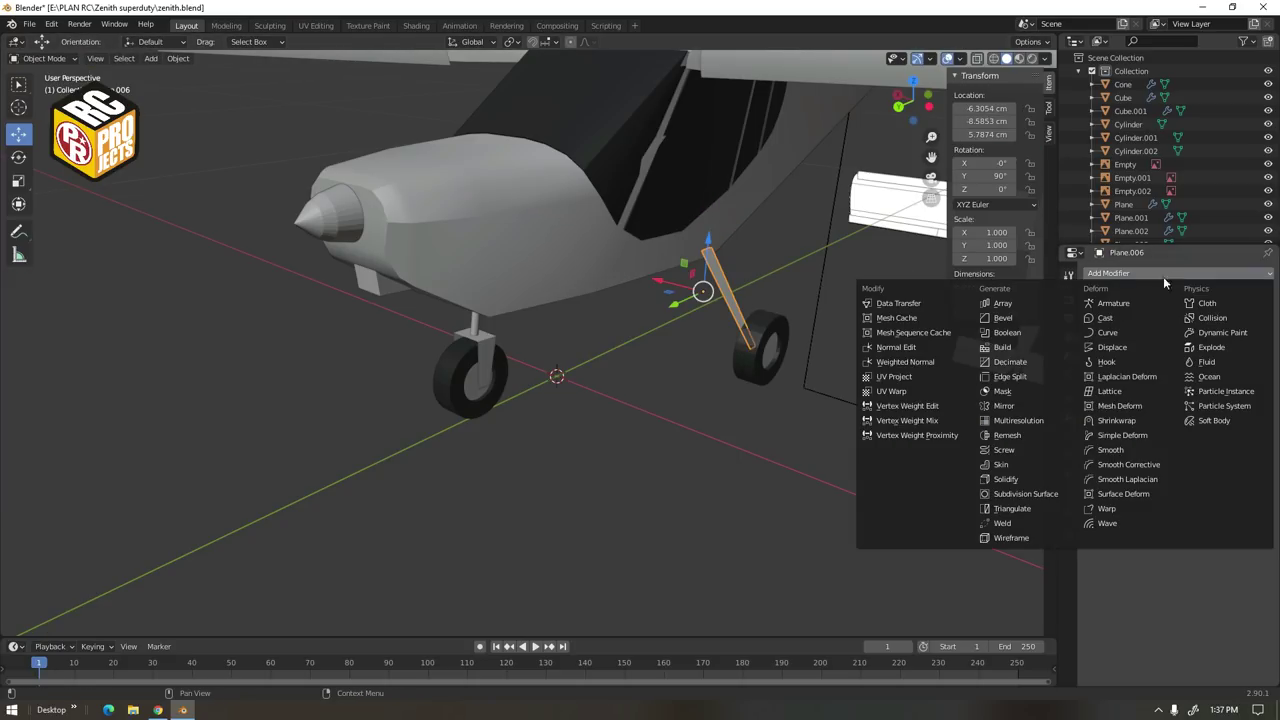
{"action": "left_click", "coordinate": [1010, 479]}
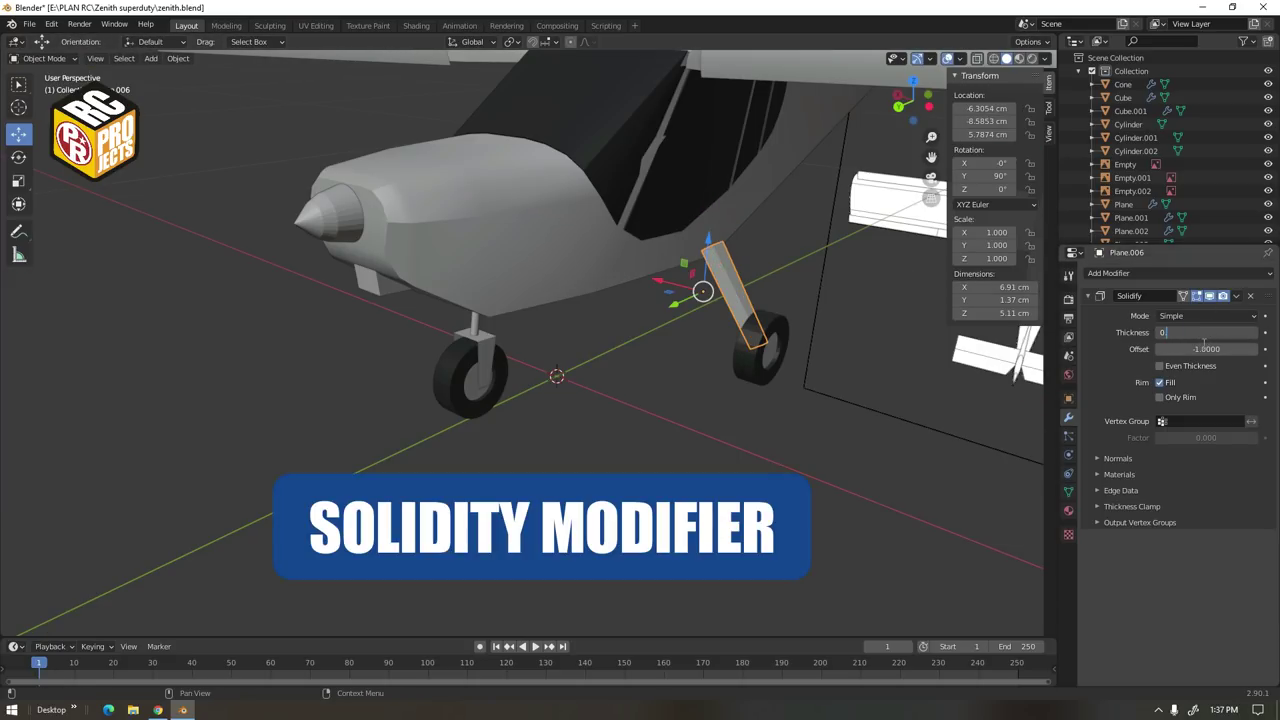
Try to join the main gear strut and its wheel with the wheel as the active object
{"action": "middle_click_drag", "start_coordinate": [756, 433], "coordinate": [566, 452], "text": "shift"}
{"action": "scroll", "coordinate": [566, 452], "scroll_direction": "up", "scroll_amount": 2}
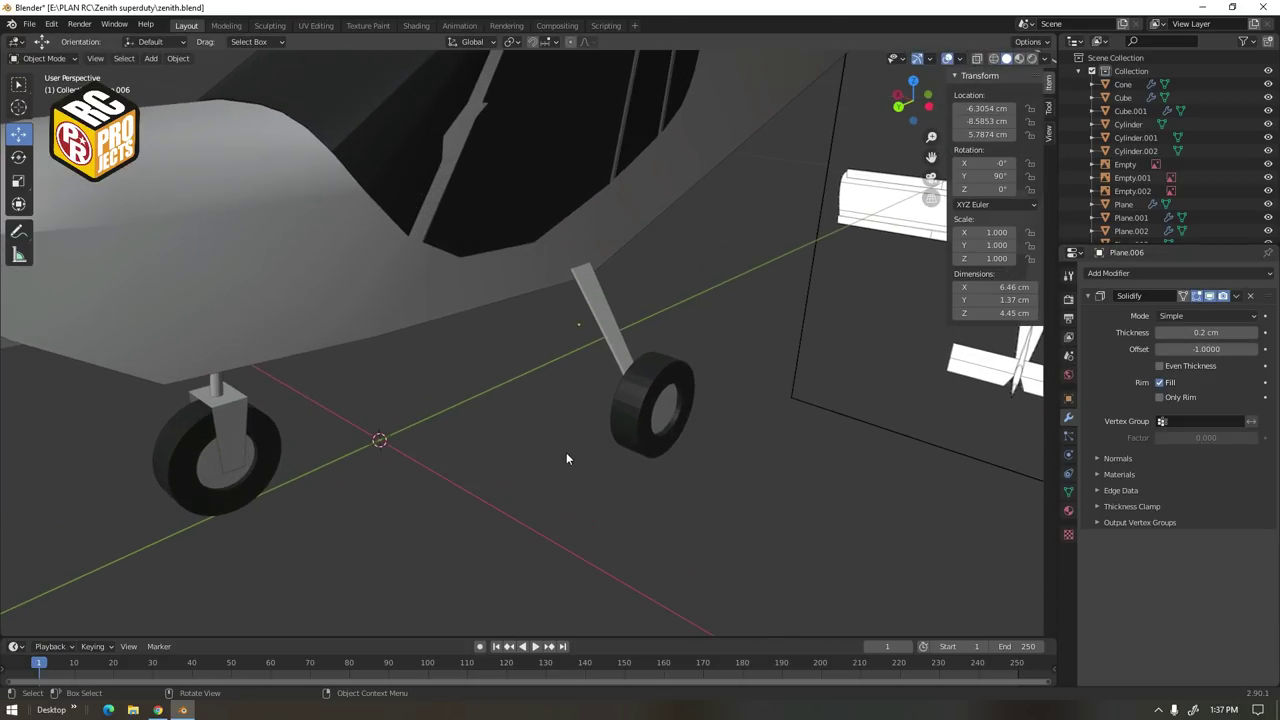
{"action": "left_click", "coordinate": [613, 329]}
{"action": "left_click", "coordinate": [675, 409], "text": "shift"}
{"action": "middle_click_drag", "start_coordinate": [675, 409], "coordinate": [686, 380]}
{"action": "right_click", "coordinate": [677, 382]}
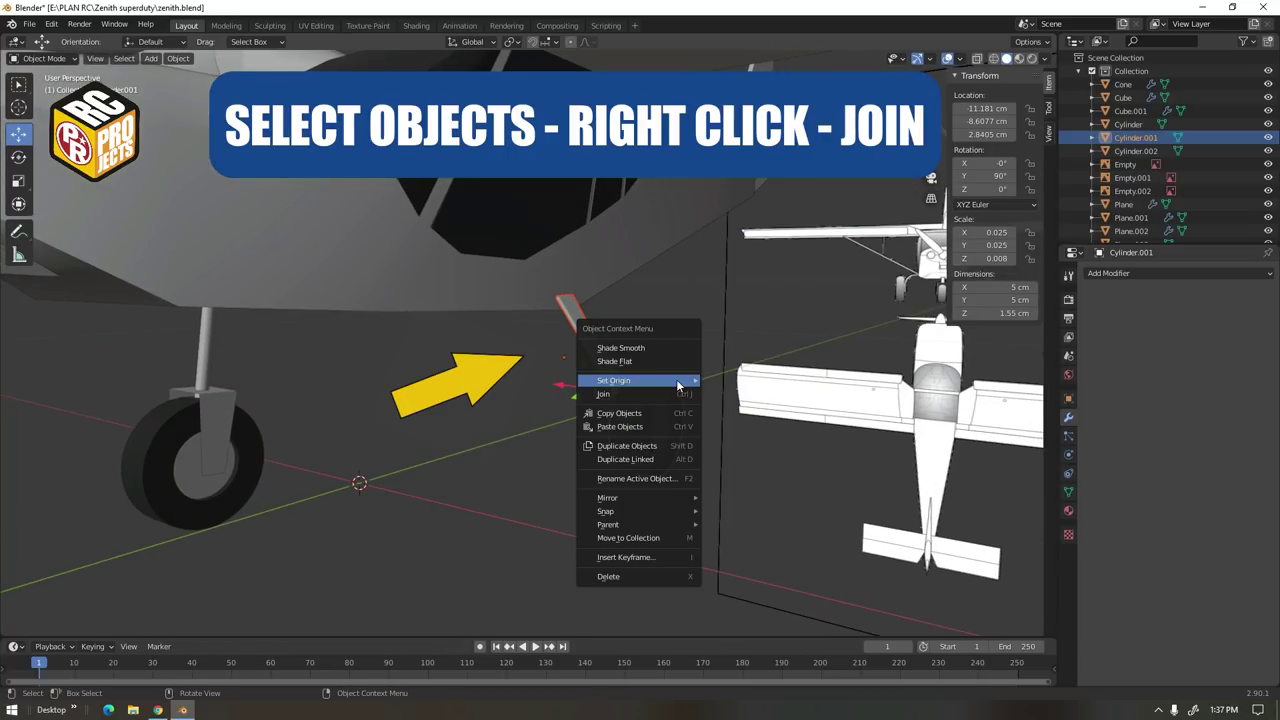
{"action": "left_click", "coordinate": [669, 393]}
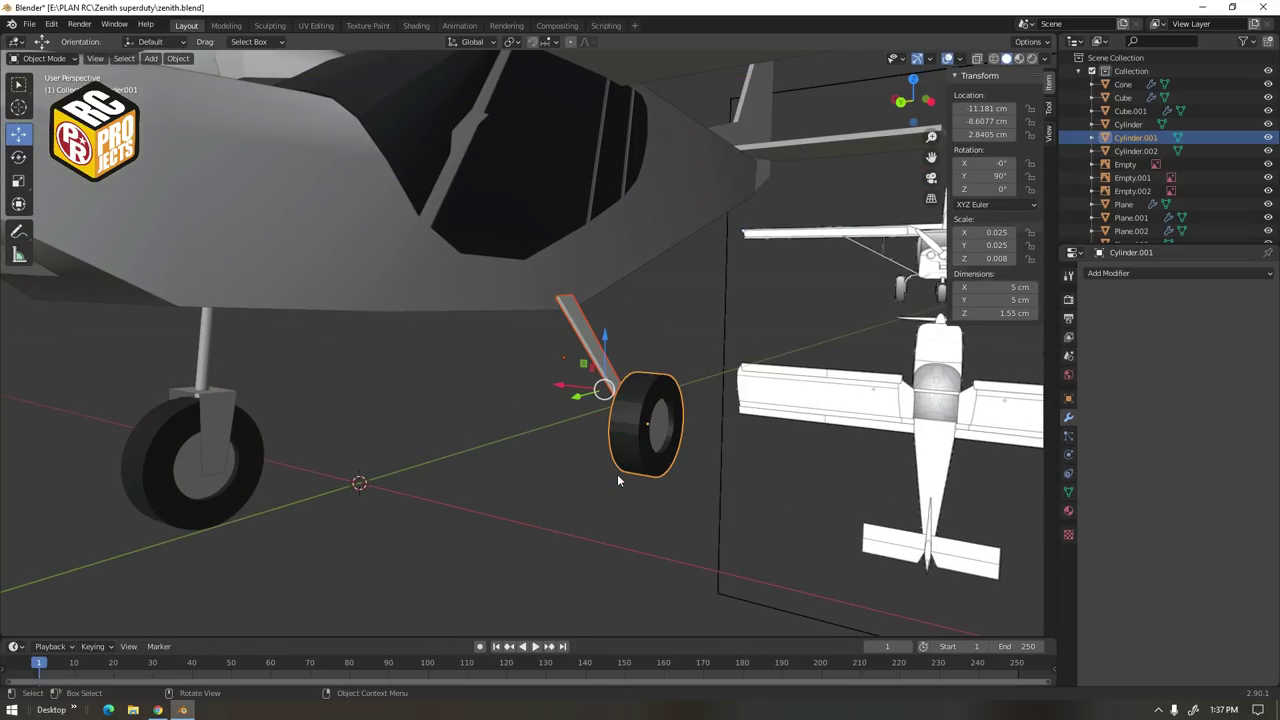
Apply the main gear strut's Solidify modifier and assign the existing foam material to the strut
{"action": "left_click", "coordinate": [597, 362]}
{"action": "right_click", "coordinate": [597, 362]}
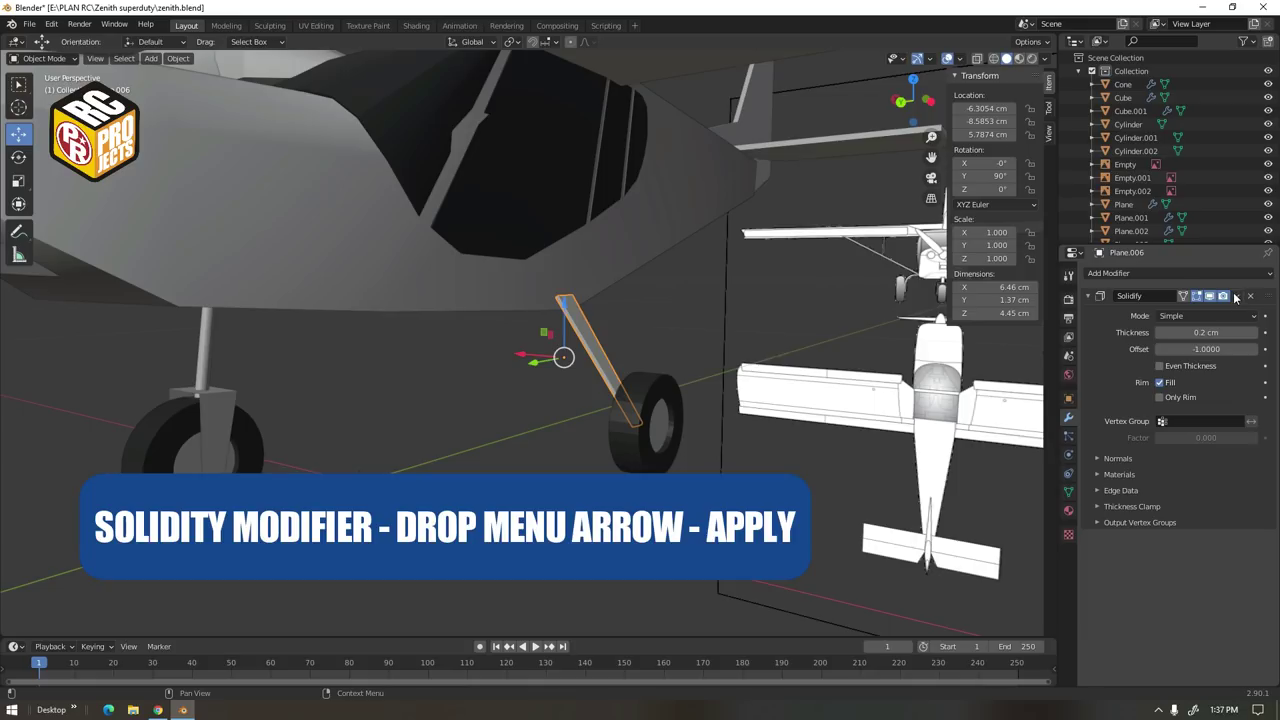
{"action": "left_click", "coordinate": [1205, 312]}
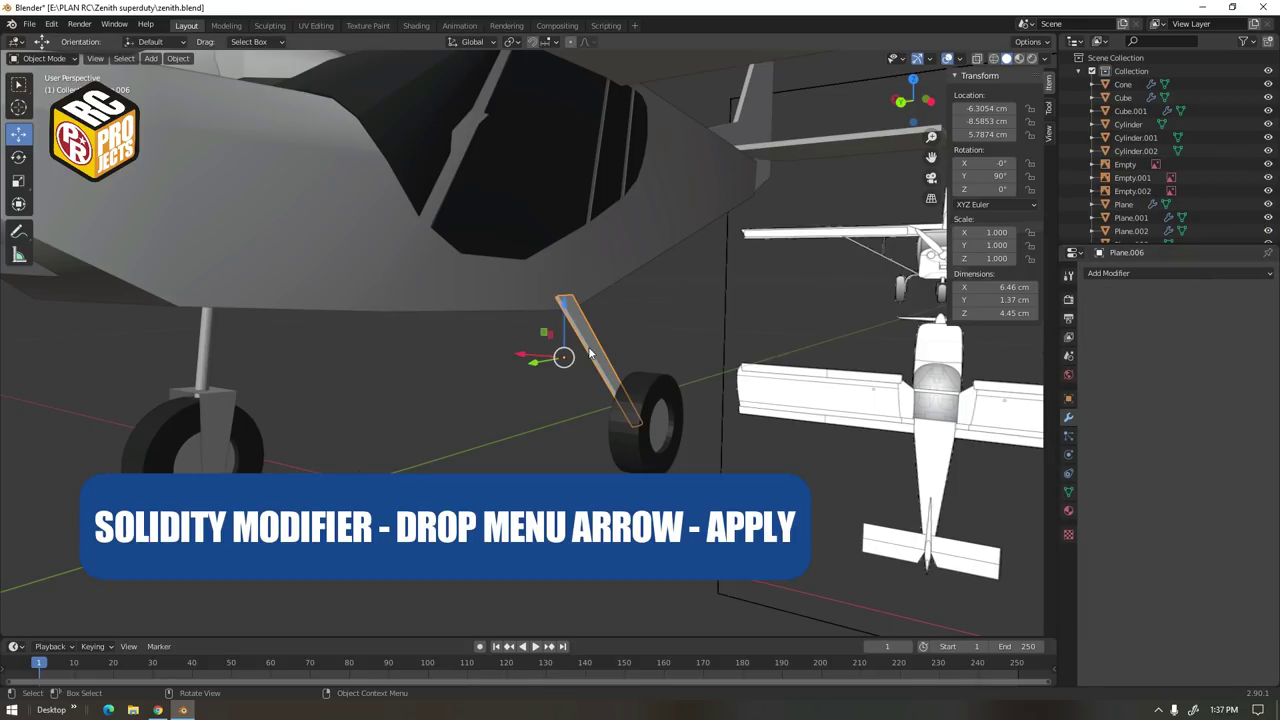
{"action": "left_click", "coordinate": [1068, 510]}
{"action": "left_click", "coordinate": [1094, 330]}
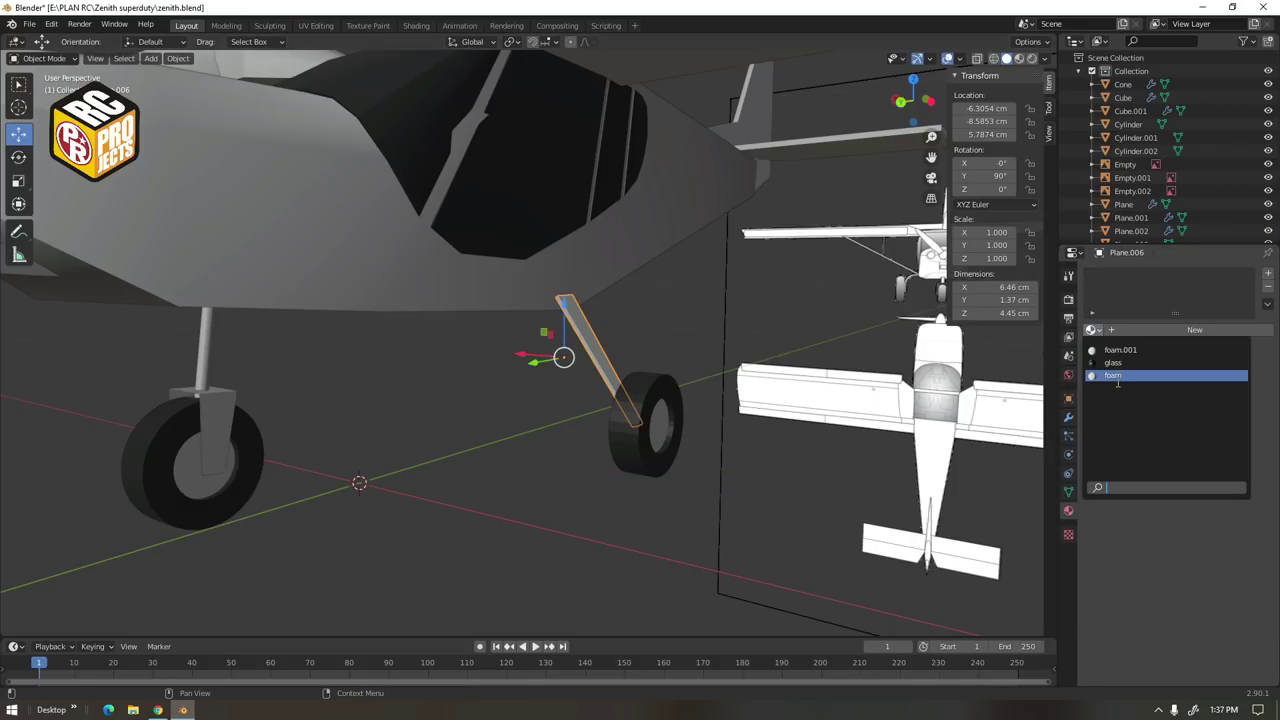
{"action": "left_click", "coordinate": [1117, 376]}
Select the main wheel together with the strut, keeping the strut active, and join them into one object
{"action": "left_click_drag", "start_coordinate": [647, 348], "coordinate": [556, 459]}
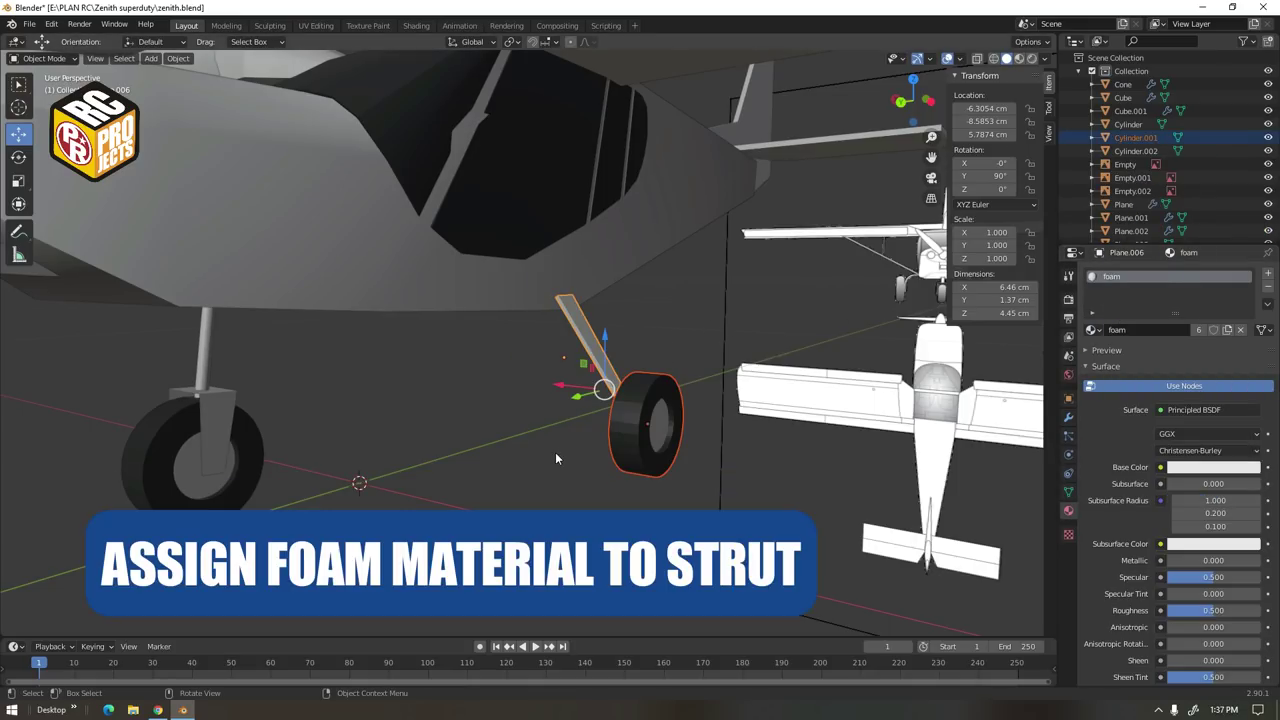
{"action": "left_click", "coordinate": [603, 415]}
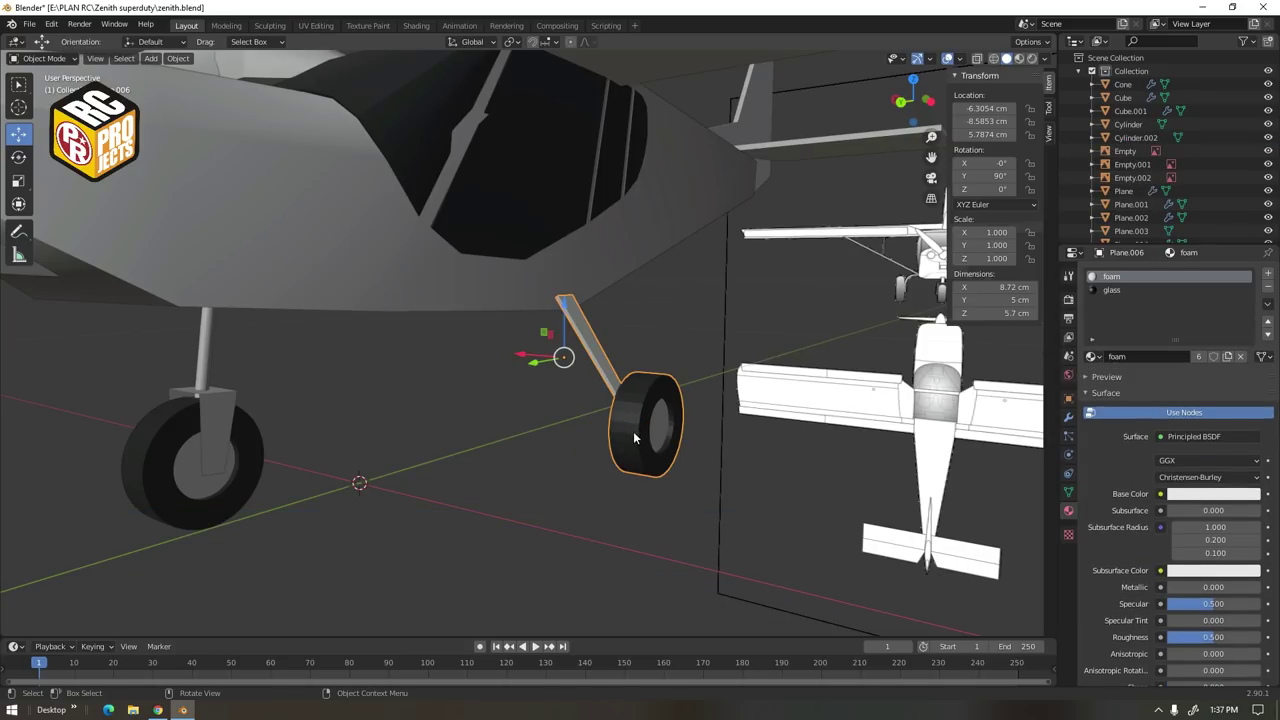
{"action": "middle_click_drag", "start_coordinate": [633, 431], "coordinate": [626, 440]}
{"action": "scroll", "coordinate": [626, 434], "scroll_direction": "down", "scroll_amount": 1}
Duplicate the joined strut and wheel and move the copy along X to 11.308 cm on the fuselage's opposite side
{"action": "left_click", "coordinate": [1068, 417]}
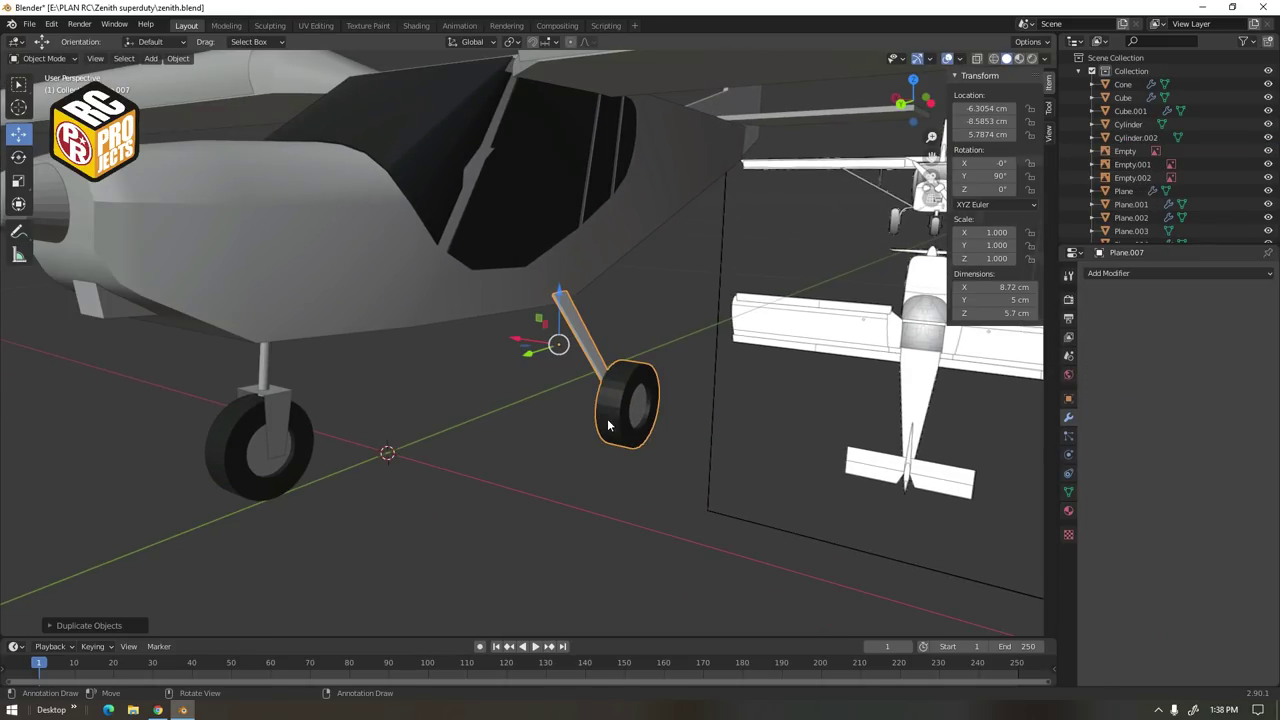
{"action": "left_click_drag", "start_coordinate": [534, 346], "coordinate": [326, 319]}
{"action": "middle_click_drag", "start_coordinate": [326, 319], "coordinate": [542, 355]}
{"action": "scroll", "coordinate": [542, 355], "scroll_direction": "down", "scroll_amount": 3}
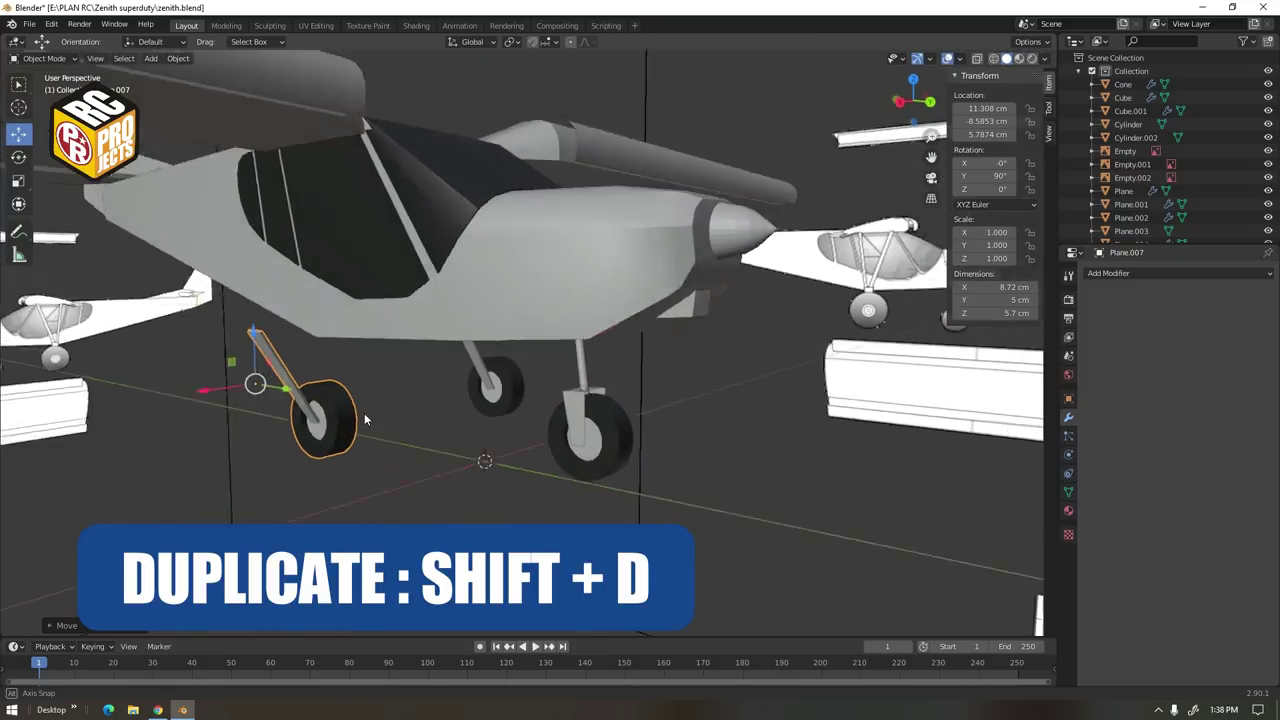
Mirror the duplicated main gear along global X and move it against the fuselage to X 6.0352 cm
{"action": "middle_click_drag", "start_coordinate": [364, 414], "coordinate": [334, 438]}
{"action": "right_click", "coordinate": [334, 438]}
{"action": "mouse_move", "coordinate": [280, 570]}
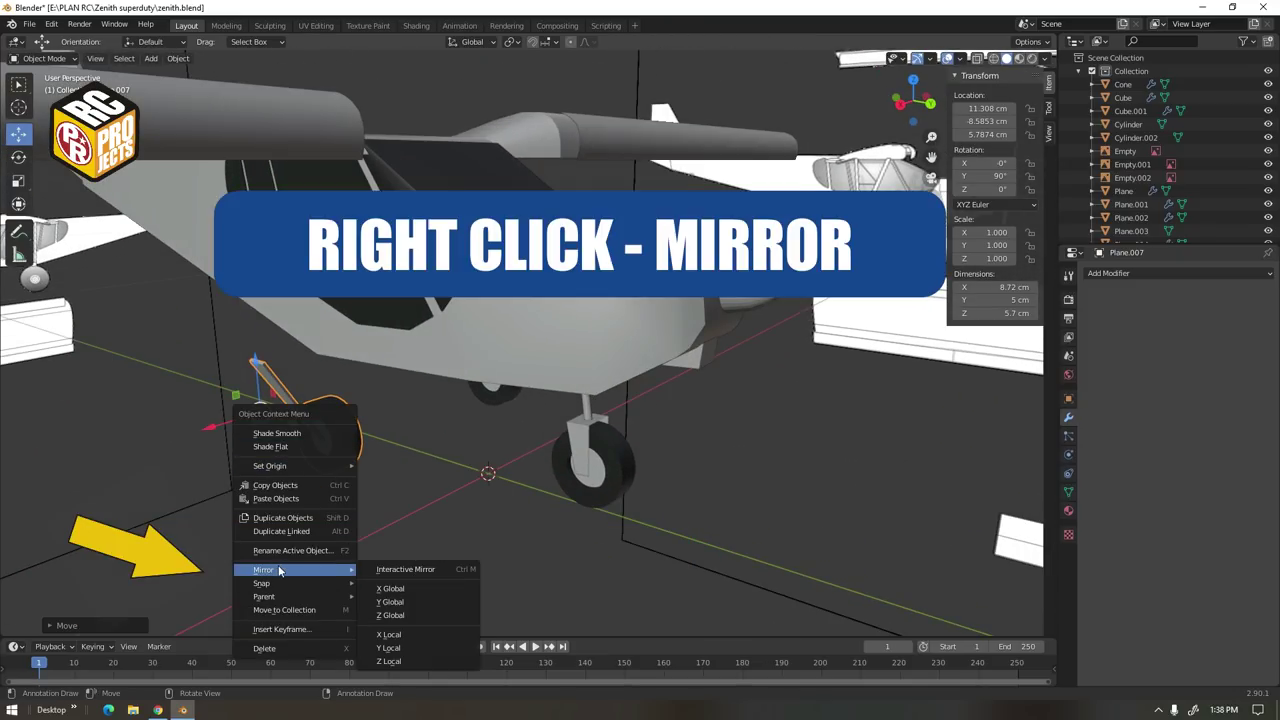
{"action": "left_click", "coordinate": [427, 590]}
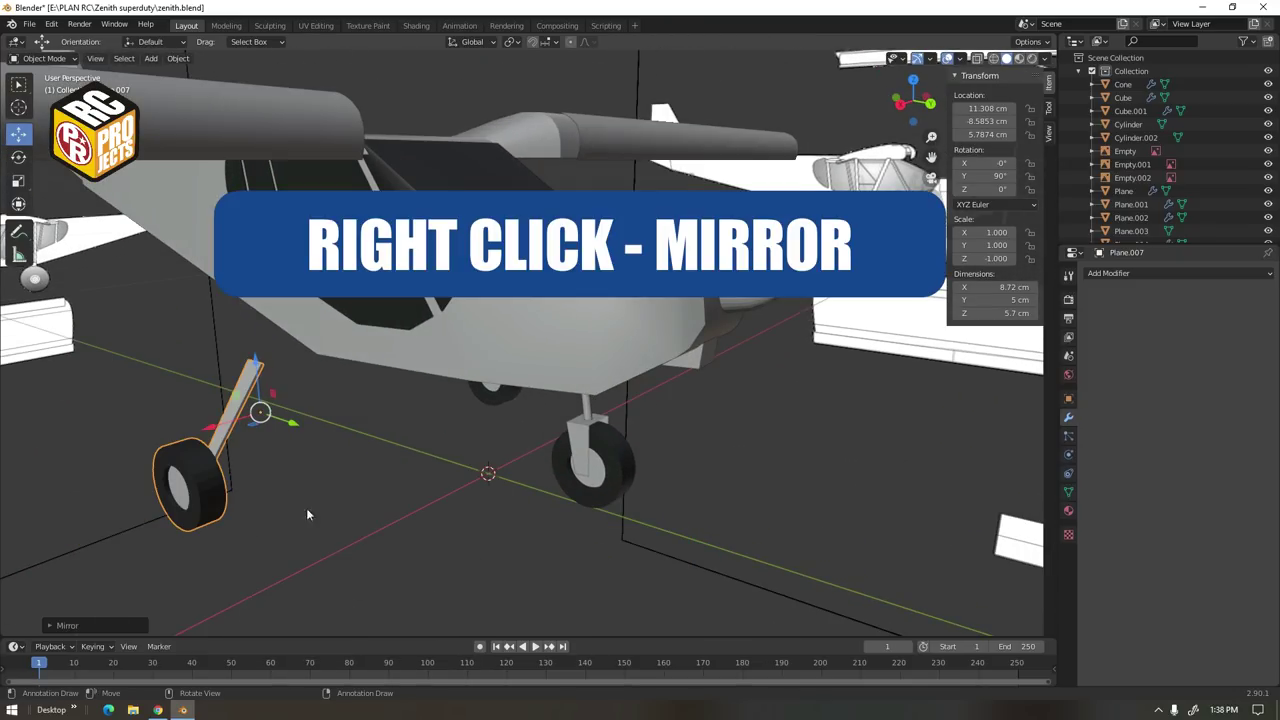
{"action": "key", "text": "g"}
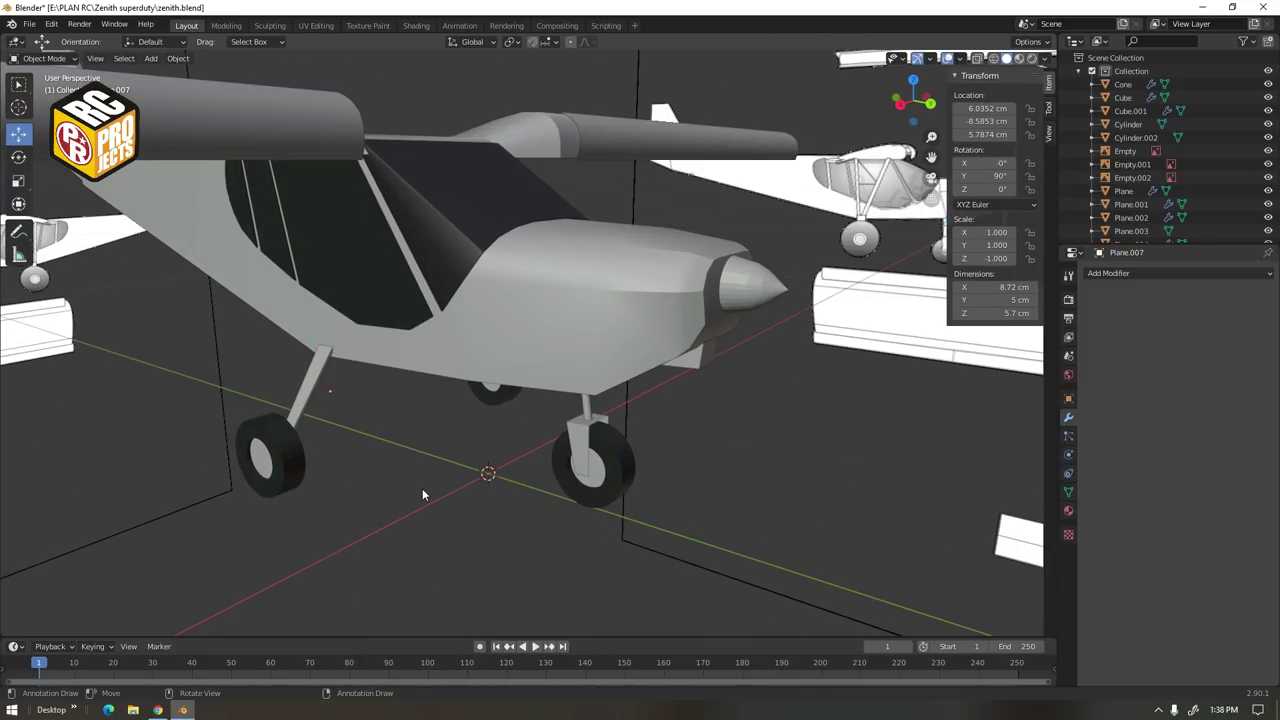
Add a plane mesh for a wing strut and set its dimensions to 30 cm in X and 0.3 cm in Y
{"action": "middle_click_drag", "start_coordinate": [422, 488], "coordinate": [250, 300]}
{"action": "left_click", "coordinate": [151, 58]}
{"action": "mouse_move", "coordinate": [168, 73]}
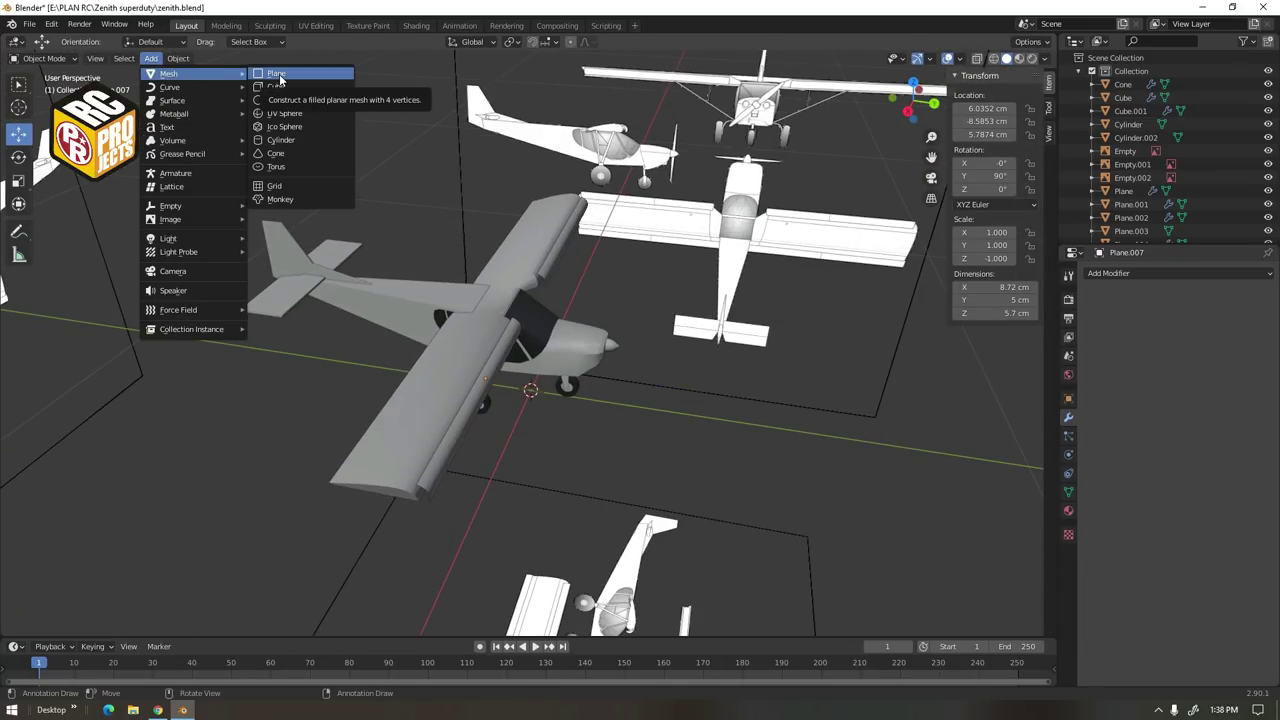
{"action": "left_click", "coordinate": [280, 77]}
{"action": "scroll", "coordinate": [720, 260], "scroll_direction": "down", "scroll_amount": 3}
{"action": "left_click", "coordinate": [1018, 288]}
{"action": "type", "text": "0.3"}
{"action": "key", "text": "Return"}
{"action": "scroll", "coordinate": [850, 320], "scroll_direction": "up", "scroll_amount": 4}
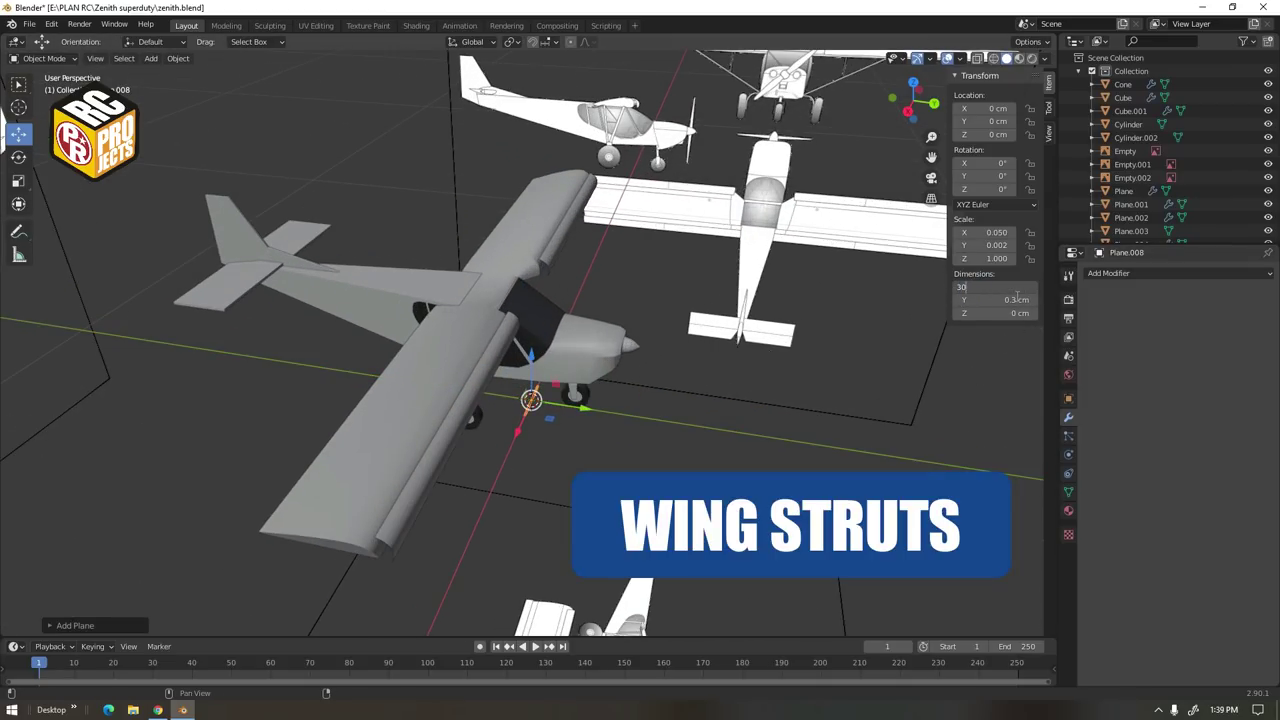
{"action": "key", "text": "Return"}
Set the wing strut plane's Y dimension to 0.5 cm and position it at X 20.88 cm and Z 7.5046 cm
{"action": "middle_click_drag", "start_coordinate": [570, 470], "coordinate": [525, 360]}
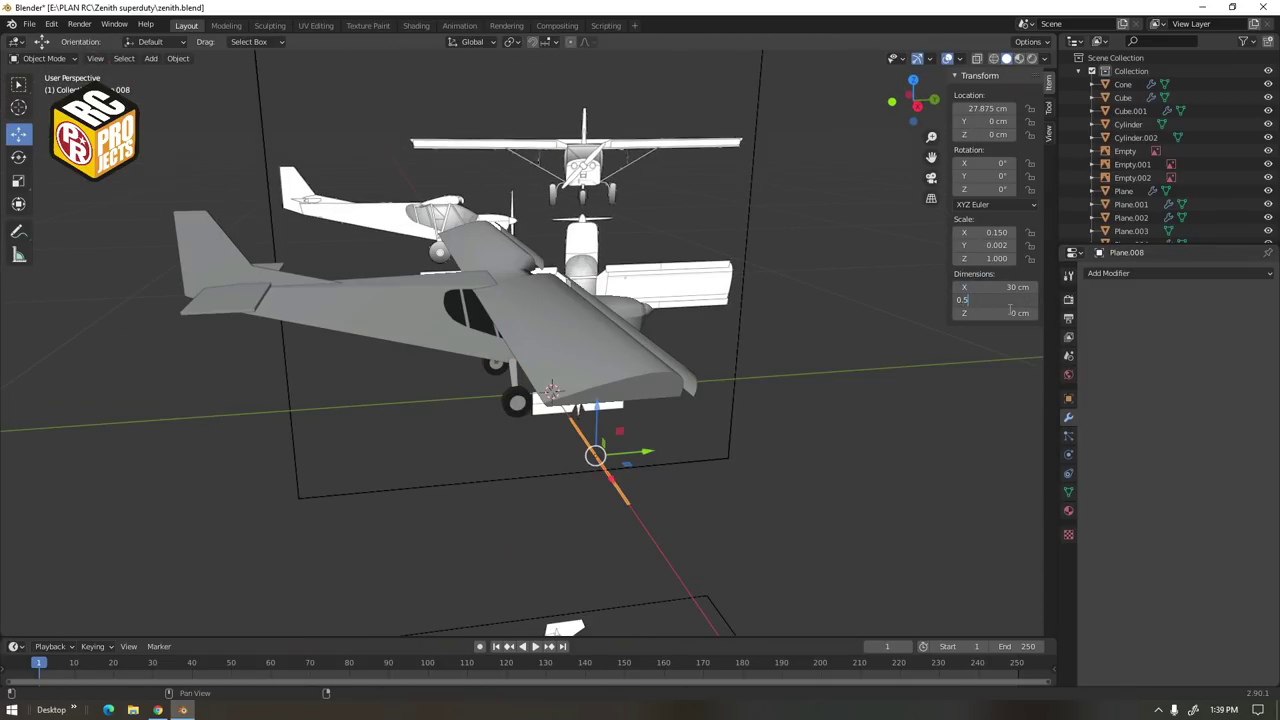
{"action": "key", "text": "Return"}
{"action": "key", "text": "KP_1"}
{"action": "left_click_drag", "start_coordinate": [728, 323], "coordinate": [710, 325]}
{"action": "middle_click_drag", "start_coordinate": [642, 348], "coordinate": [600, 354], "text": "shift"}
{"action": "key", "text": "KP_3"}
{"action": "middle_click_drag", "start_coordinate": [236, 403], "coordinate": [474, 440], "text": "shift"}
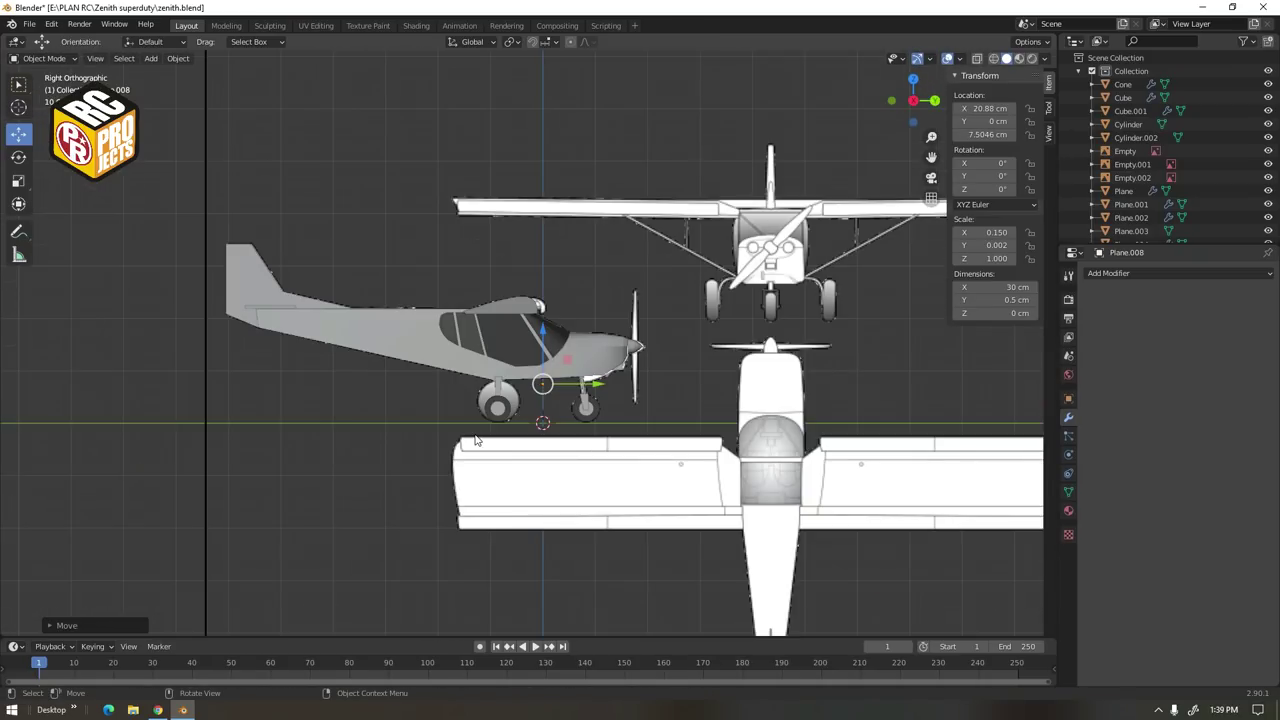
Align the wing strut with the front blueprint by placing its inner end at the fuselage and raising its outer end to the wing
{"action": "key", "text": "KP_1"}
{"action": "scroll", "coordinate": [705, 344], "scroll_direction": "up", "scroll_amount": 5}
{"action": "left_click_drag", "start_coordinate": [560, 420], "coordinate": [569, 398]}
{"action": "key", "text": "Tab"}
{"action": "left_click", "coordinate": [739, 421]}
{"action": "left_click_drag", "start_coordinate": [763, 396], "coordinate": [658, 253]}
{"action": "key", "text": "ctrl+z"}
{"action": "left_click_drag", "start_coordinate": [804, 394], "coordinate": [705, 482]}
{"action": "left_click_drag", "start_coordinate": [763, 396], "coordinate": [657, 254]}
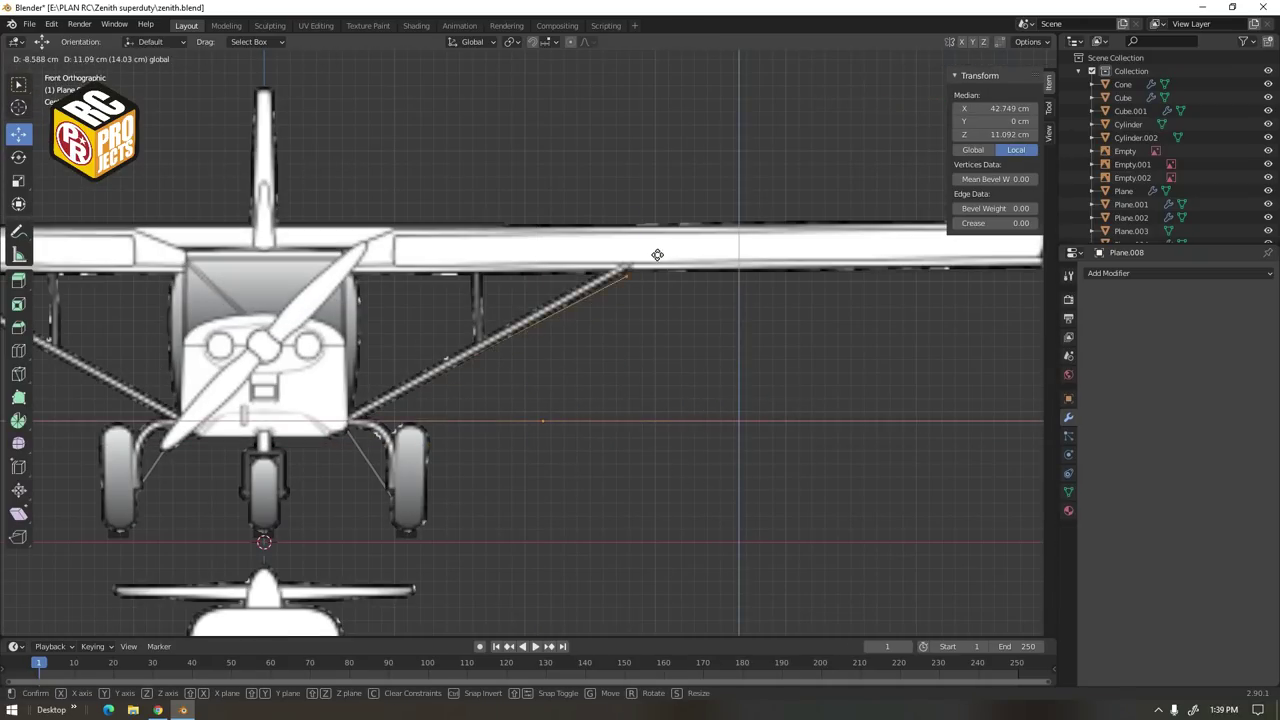
{"action": "key", "text": "Tab"}
Move the wing strut's outer end forward to match the side blueprint, making the strut 4.11 cm deep in Y
{"action": "middle_click_drag", "start_coordinate": [620, 420], "coordinate": [461, 383]}
{"action": "key", "text": "KP_1"}
{"action": "key", "text": "KP_3"}
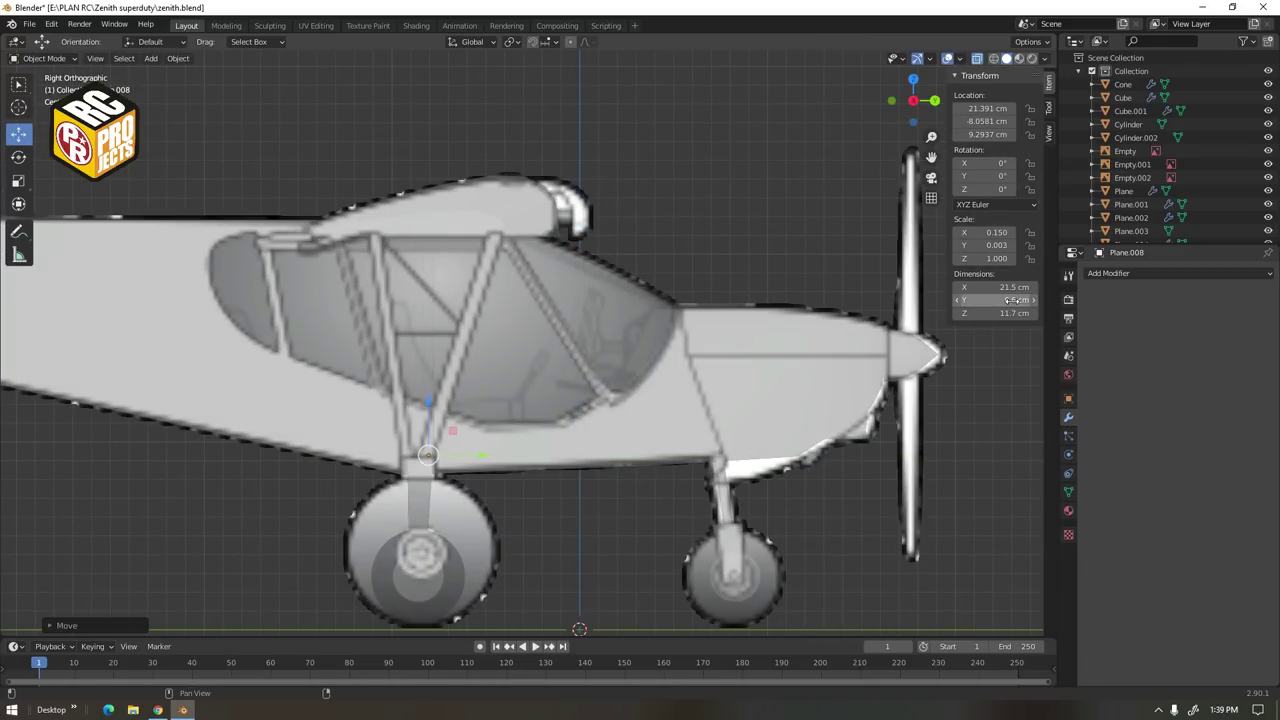
{"action": "key", "text": "Tab"}
{"action": "left_click_drag", "start_coordinate": [482, 237], "coordinate": [546, 238]}
{"action": "key", "text": "Tab"}
{"action": "key", "text": "alt+z"}
Duplicate the wing strut and move the copy's outer and lower ends backward to match the rear strut on the side blueprint
{"action": "mouse_move", "coordinate": [554, 349]}
{"action": "middle_mouse_down"}
{"action": "mouse_move", "coordinate": [602, 364]}
{"action": "mouse_move", "coordinate": [550, 352]}
{"action": "middle_mouse_up"}
{"action": "key", "text": "shift+d"}
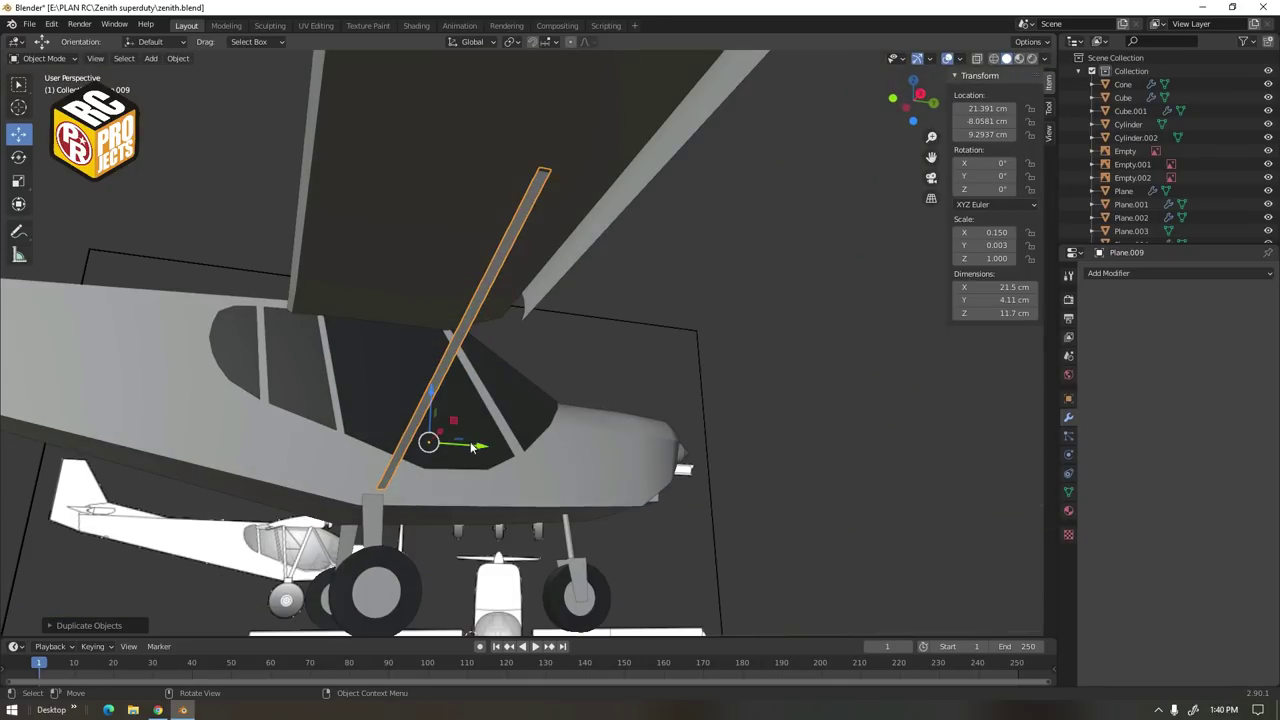
{"action": "key", "text": "KP_3"}
{"action": "key", "text": "Tab"}
{"action": "left_click_drag", "start_coordinate": [497, 237], "coordinate": [406, 237]}
{"action": "scroll", "coordinate": [406, 237], "scroll_direction": "up", "scroll_amount": 2}
{"action": "left_click_drag", "start_coordinate": [338, 412], "coordinate": [398, 522]}
{"action": "scroll", "coordinate": [383, 517], "scroll_direction": "down", "scroll_amount": 4}
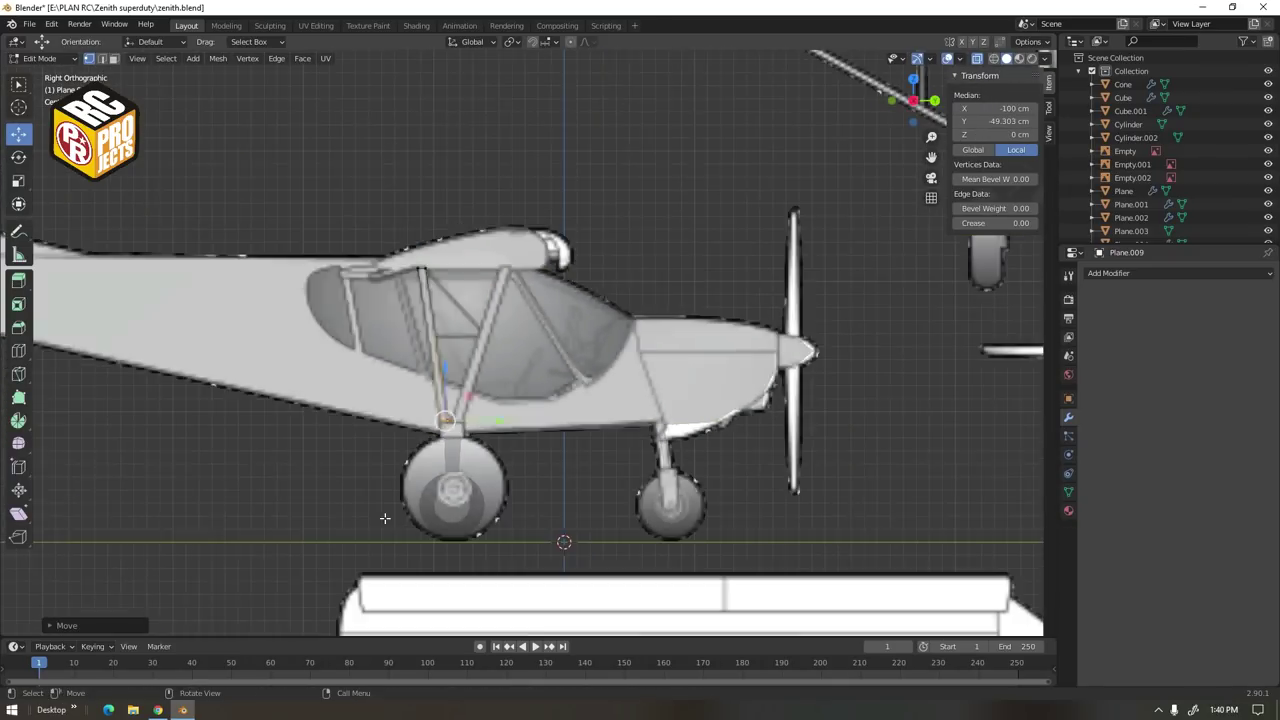
{"action": "key", "text": "Tab"}
Add a Solidify modifier to both wing struts with a thickness of 0.2 cm
{"action": "middle_click_drag", "start_coordinate": [365, 465], "coordinate": [489, 397]}
{"action": "left_click", "coordinate": [1134, 283]}
{"action": "left_click", "coordinate": [1000, 478]}
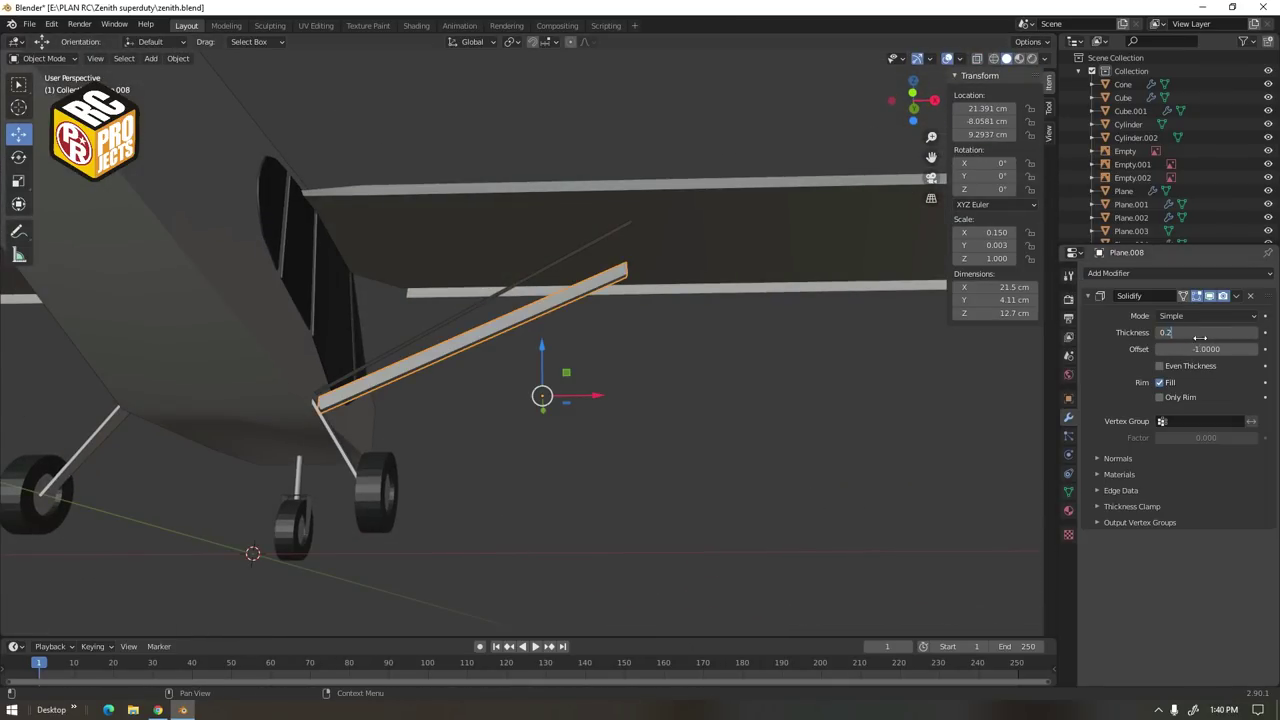
{"action": "key", "text": "Return"}
{"action": "left_click", "coordinate": [560, 263]}
{"action": "left_click", "coordinate": [1130, 275]}
{"action": "left_click", "coordinate": [1000, 478]}
Join the front and rear wing struts into one object
{"action": "scroll", "coordinate": [760, 380], "scroll_direction": "down", "scroll_amount": 4}
{"action": "middle_click_drag", "start_coordinate": [760, 380], "coordinate": [540, 350]}
{"action": "left_click", "coordinate": [497, 325]}
{"action": "left_click", "coordinate": [545, 345], "text": "shift"}
{"action": "right_click", "coordinate": [480, 390]}
{"action": "left_click", "coordinate": [458, 257]}
Duplicate the joined wing struts, mirror the copy along global X and place it under the opposite wing at X -20.916 cm
{"action": "middle_click_drag", "start_coordinate": [520, 430], "coordinate": [386, 453]}
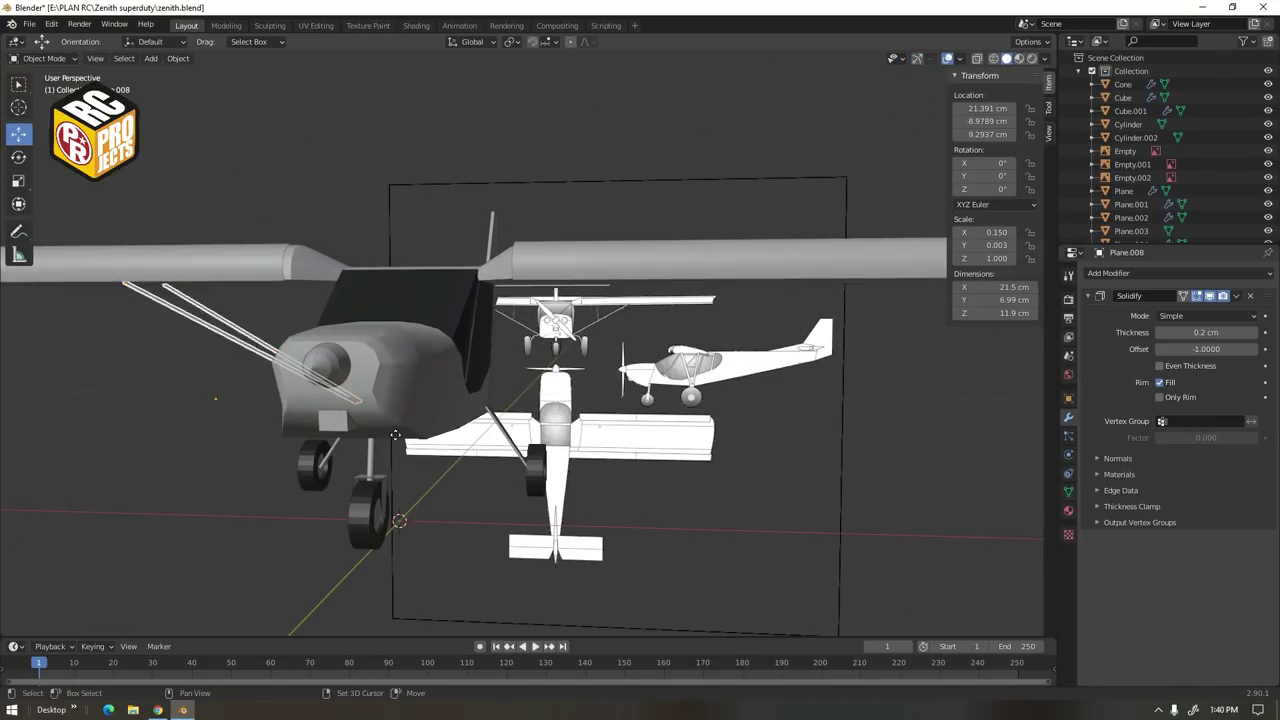
{"action": "right_click", "coordinate": [395, 435]}
{"action": "left_click_drag", "start_coordinate": [158, 398], "coordinate": [489, 405]}
{"action": "right_click", "coordinate": [550, 447]}
{"action": "left_click", "coordinate": [678, 620]}
{"action": "middle_click_drag", "start_coordinate": [678, 620], "coordinate": [380, 522]}
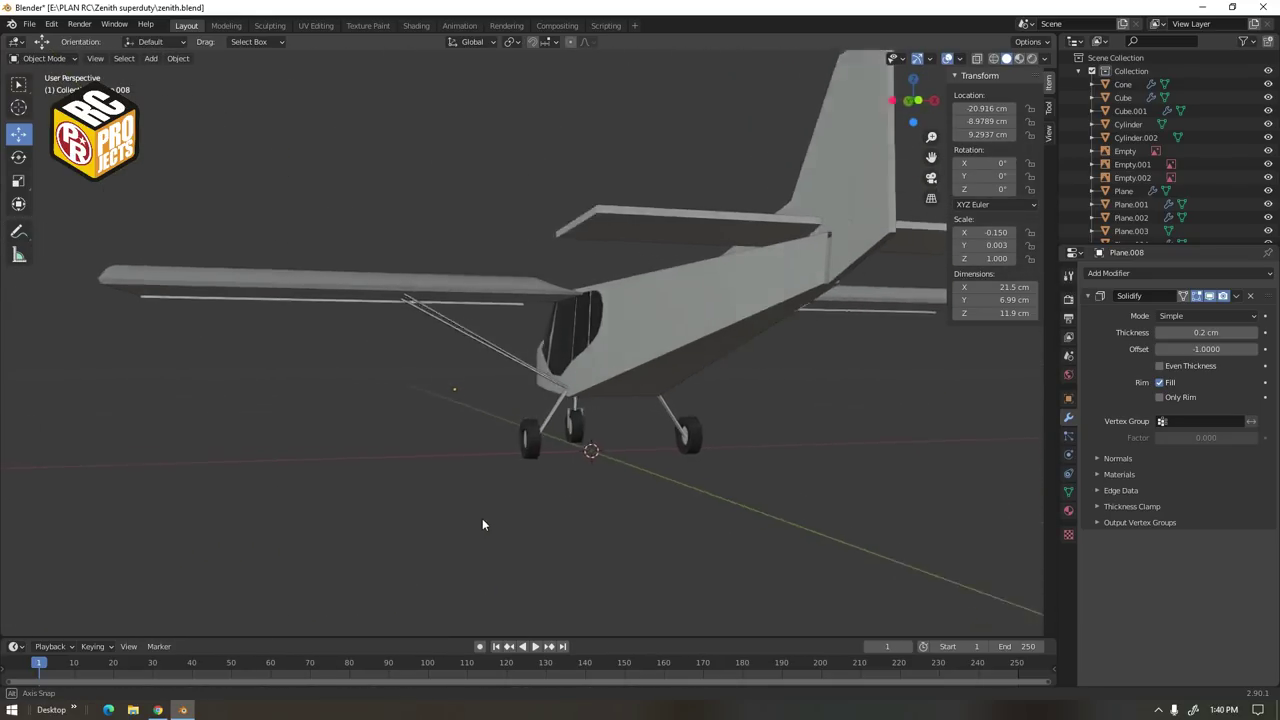
Move the fuselage's front nose vertices forward about 1.75 cm along Y and bring the nose cone up to them at Y 19.422 cm
{"action": "key", "text": "KP_3"}
{"action": "middle_click_drag", "start_coordinate": [808, 301], "coordinate": [702, 295], "text": "shift"}
{"action": "scroll", "coordinate": [560, 281], "scroll_direction": "up", "scroll_amount": 4}
{"action": "left_click", "coordinate": [561, 280]}
{"action": "key", "text": "Tab"}
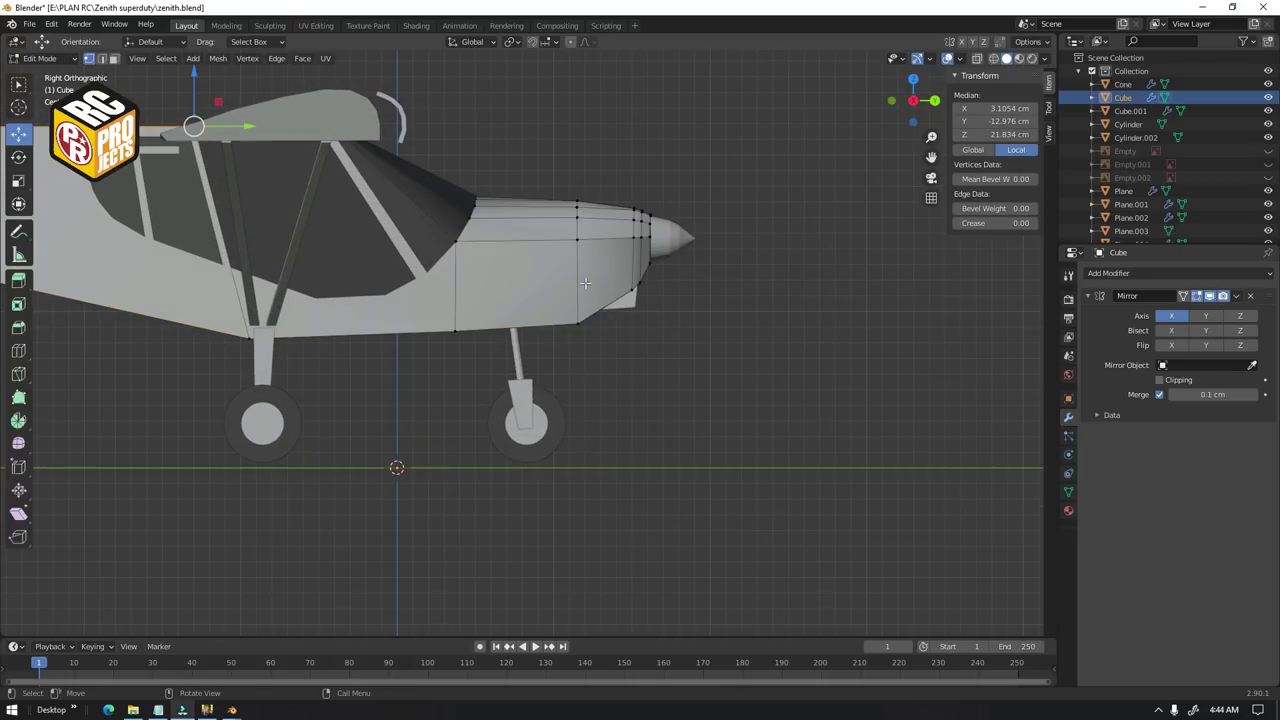
{"action": "key", "text": "alt+z"}
{"action": "left_click_drag", "start_coordinate": [547, 169], "coordinate": [703, 383]}
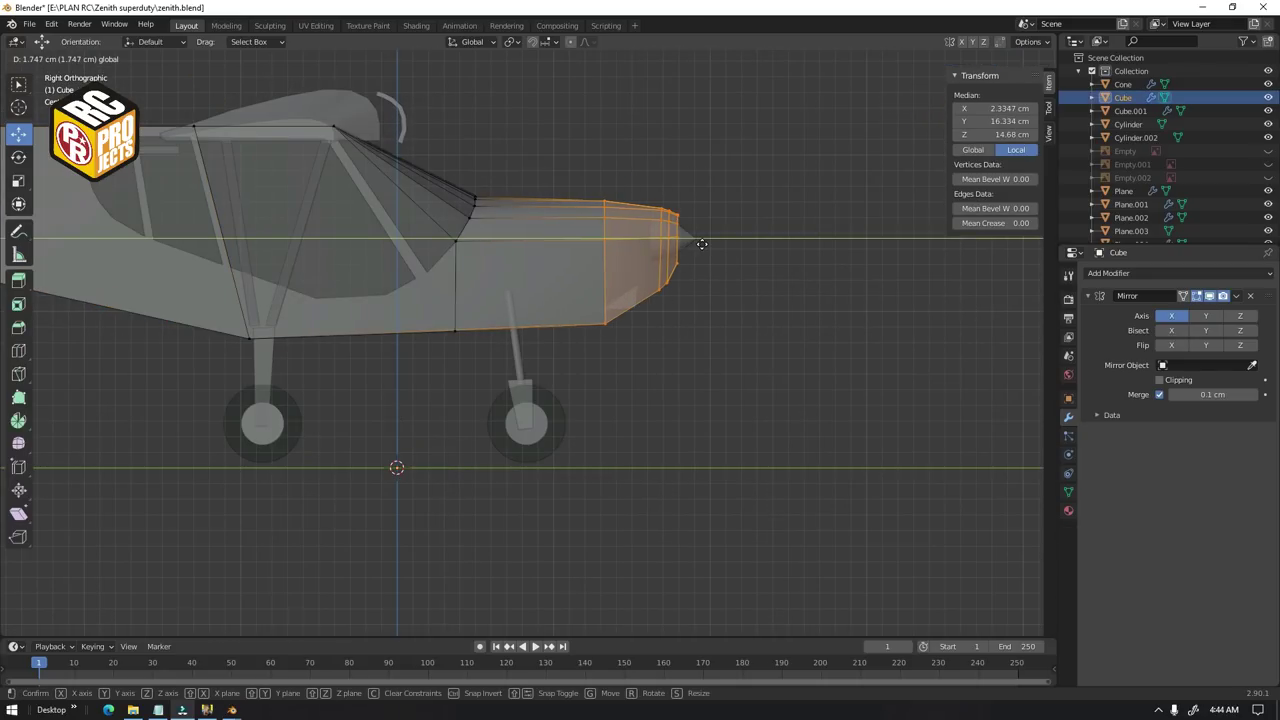
{"action": "left_click", "coordinate": [702, 244]}
{"action": "key", "text": "Tab"}
{"action": "key", "text": "alt+z"}
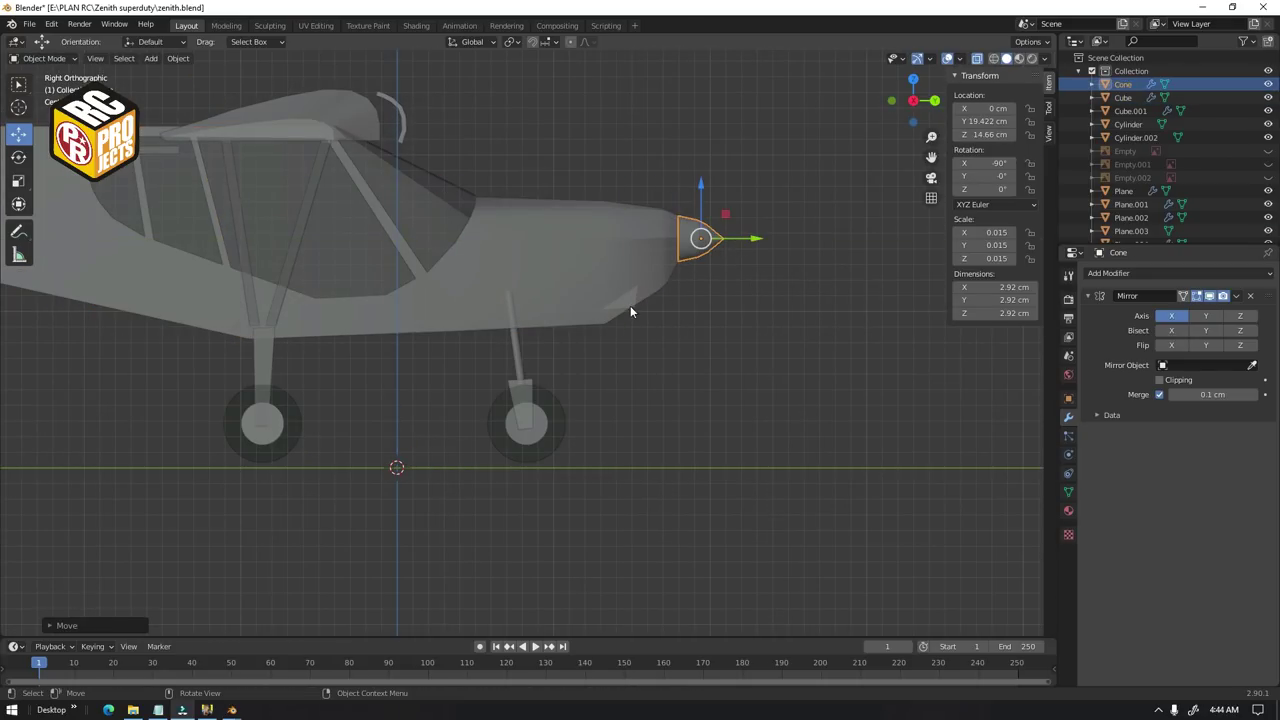
Move the air intake plate under the nose forward along Y to follow the lengthened nose
{"action": "left_click", "coordinate": [630, 307]}
{"action": "key", "text": "g"}
{"action": "key", "text": "y"}
{"action": "left_click", "coordinate": [697, 303]}
{"action": "left_click", "coordinate": [663, 382]}
{"action": "scroll", "coordinate": [663, 382], "scroll_direction": "down", "scroll_amount": 3}
{"action": "key", "text": "alt+z"}
{"action": "mouse_move", "coordinate": [662, 381]}
{"action": "middle_mouse_down"}
{"action": "mouse_move", "coordinate": [527, 449]}
{"action": "mouse_move", "coordinate": [660, 390]}
{"action": "middle_mouse_up"}
Move the fuselage's front nose vertices slightly further forward along Y
{"action": "left_click", "coordinate": [589, 331]}
{"action": "key", "text": "Tab"}
{"action": "key", "text": "alt+z"}
{"action": "left_click_drag", "start_coordinate": [545, 231], "coordinate": [647, 405]}
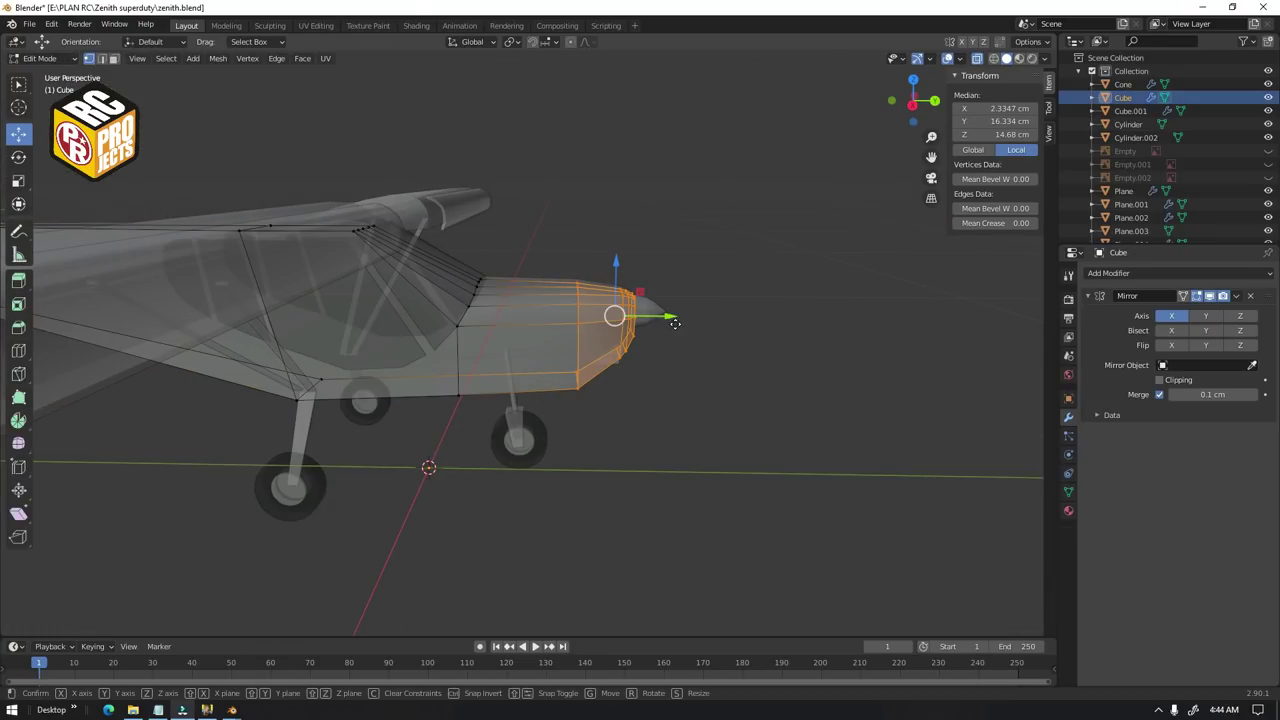
{"action": "middle_click_drag", "start_coordinate": [683, 329], "coordinate": [579, 281]}
{"action": "key", "text": "Tab"}
{"action": "key", "text": "alt+z"}
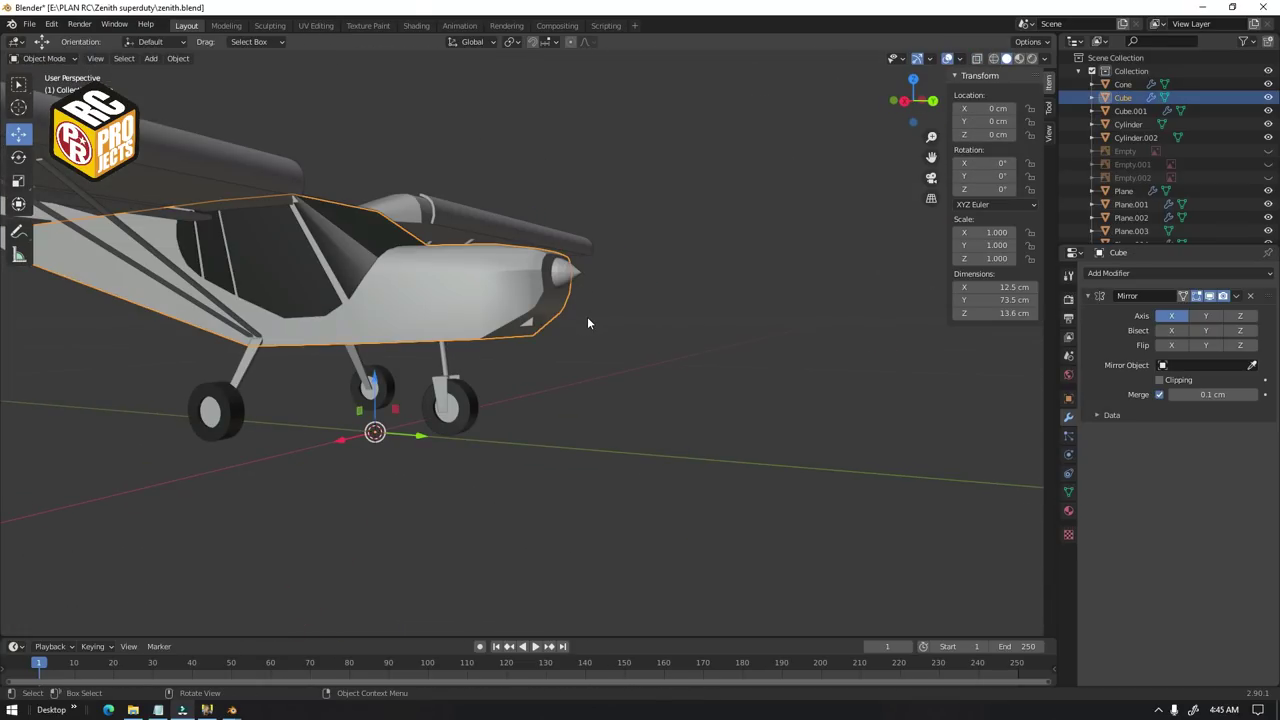
Shift the nose cone and the air intake forward along Y against the extended nose, with the intake at Y 17.158 cm
{"action": "left_click", "coordinate": [918, 104]}
{"action": "scroll", "coordinate": [773, 238], "scroll_direction": "up", "scroll_amount": 3}
{"action": "left_click", "coordinate": [734, 230]}
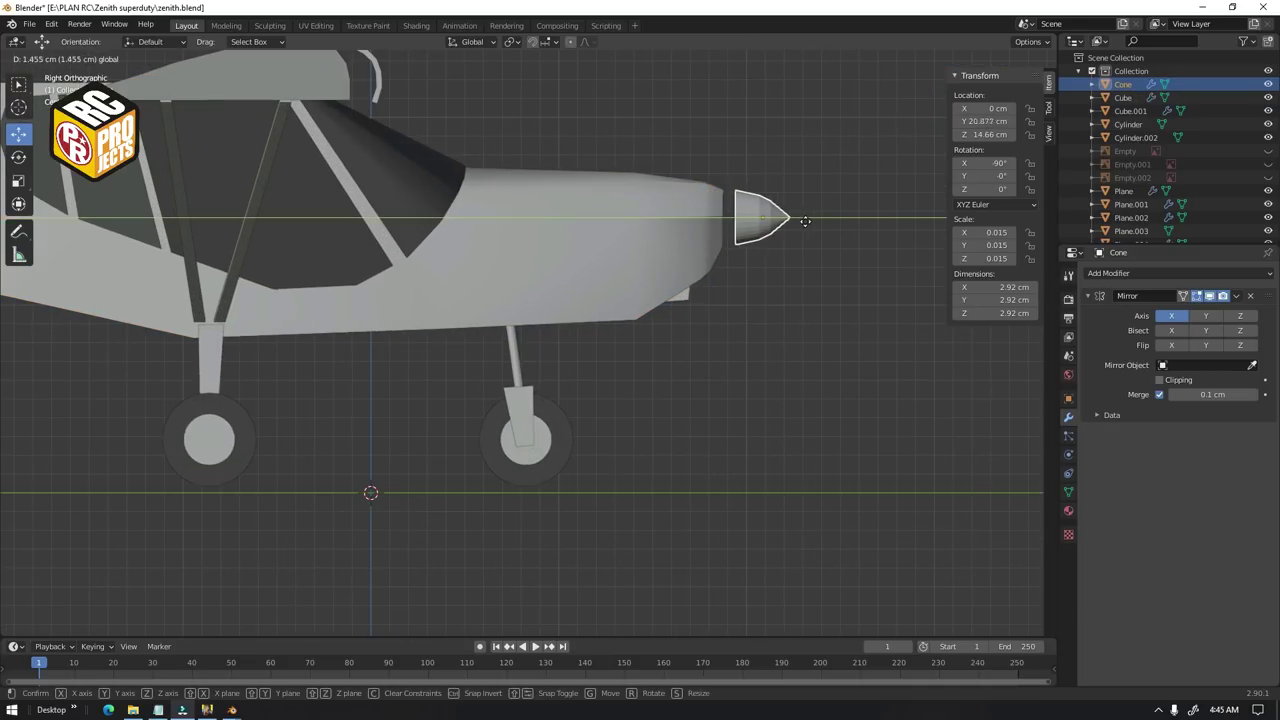
{"action": "key", "text": "Escape"}
{"action": "left_click", "coordinate": [700, 294]}
{"action": "left_click", "coordinate": [733, 299]}
{"action": "scroll", "coordinate": [660, 349], "scroll_direction": "down", "scroll_amount": 4}
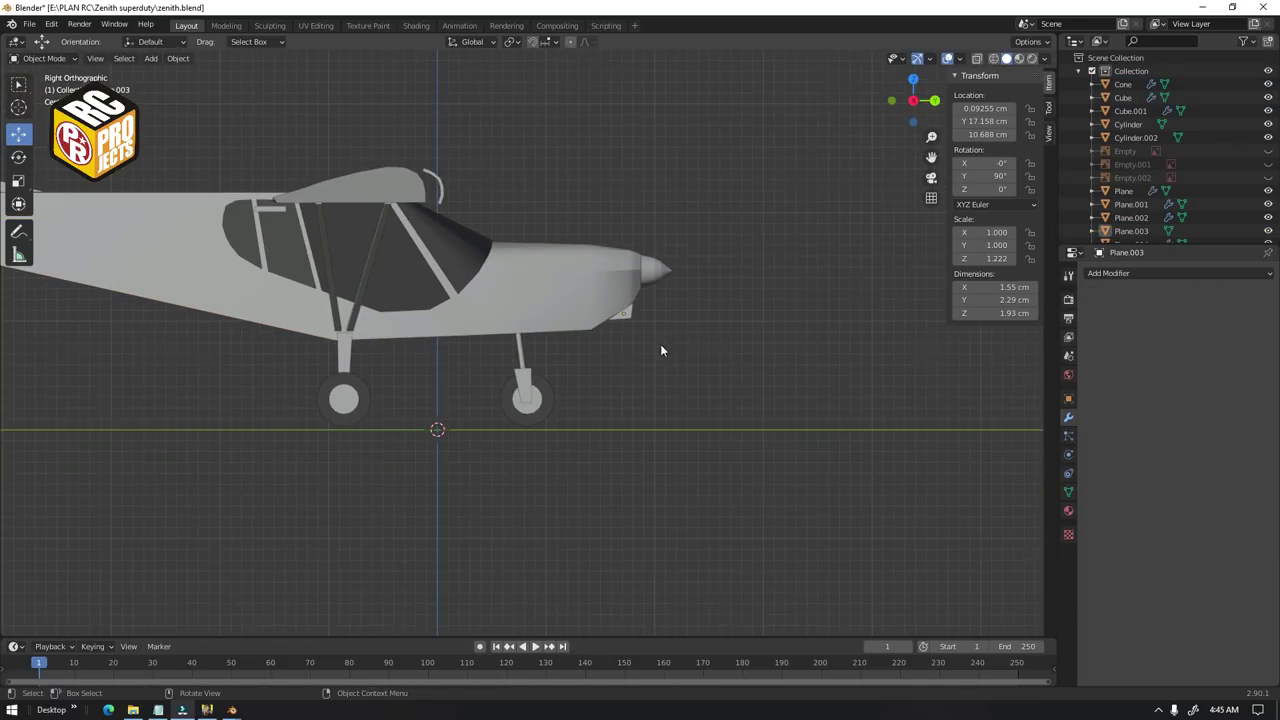
Examine the wing's trailing-edge flap and its Solidify thickness from several angles around the airplane
{"action": "middle_click_drag", "start_coordinate": [660, 349], "coordinate": [606, 377]}
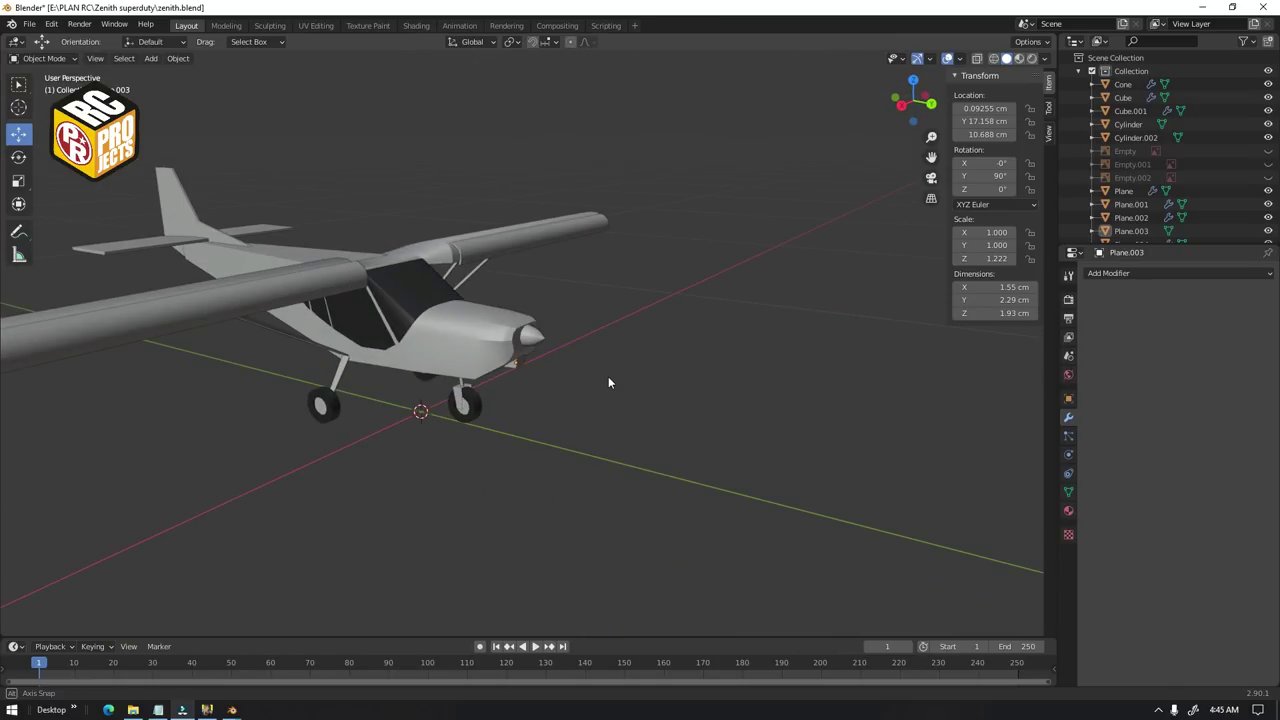
{"action": "scroll", "coordinate": [606, 377], "scroll_direction": "down", "scroll_amount": 1}
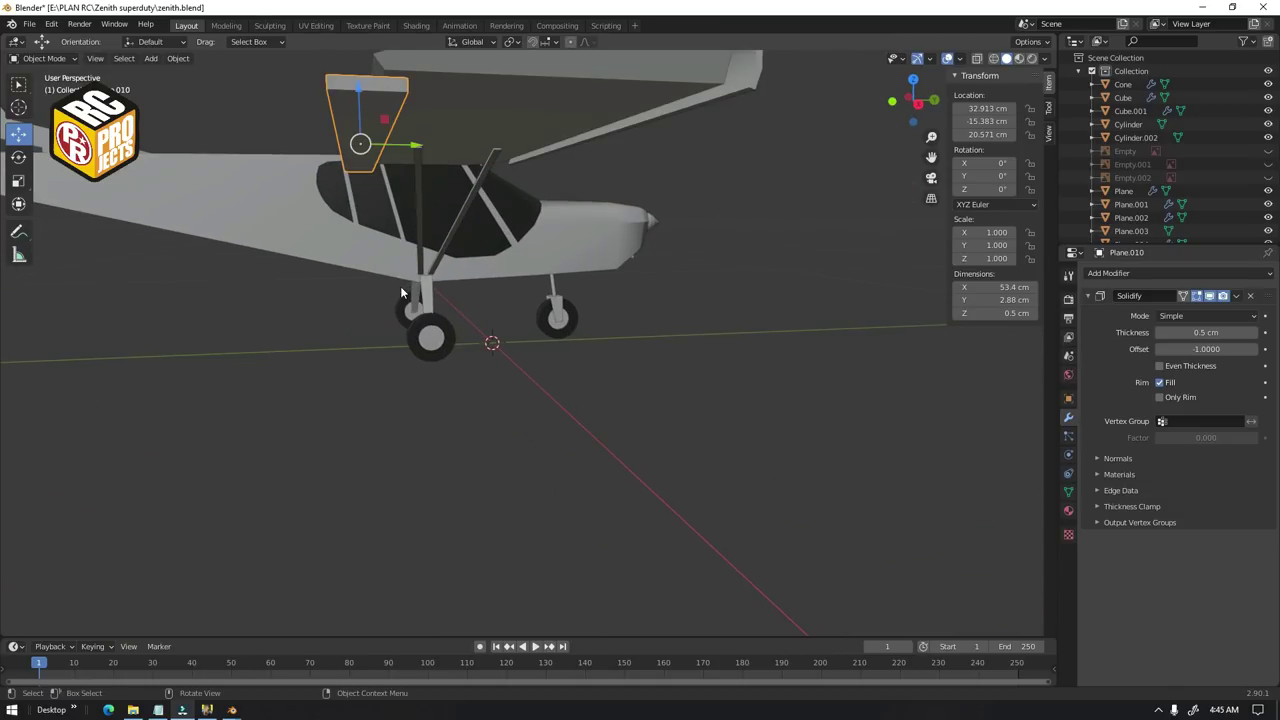
{"action": "middle_click_drag", "start_coordinate": [400, 286], "coordinate": [382, 398]}
{"action": "left_click", "coordinate": [681, 514]}
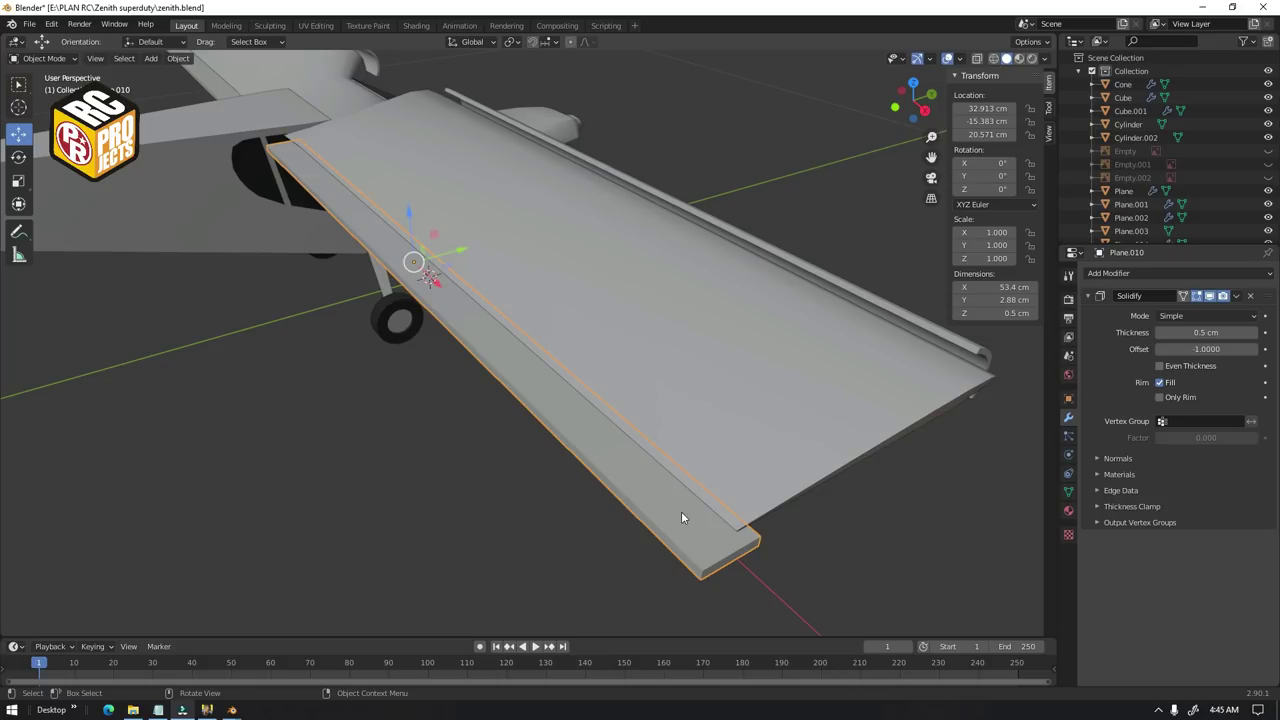
{"action": "left_click", "coordinate": [852, 553]}
{"action": "middle_click_drag", "start_coordinate": [574, 468], "coordinate": [426, 355]}
{"action": "scroll", "coordinate": [598, 475], "scroll_direction": "down", "scroll_amount": 1}
{"action": "scroll", "coordinate": [594, 467], "scroll_direction": "down", "scroll_amount": 3}
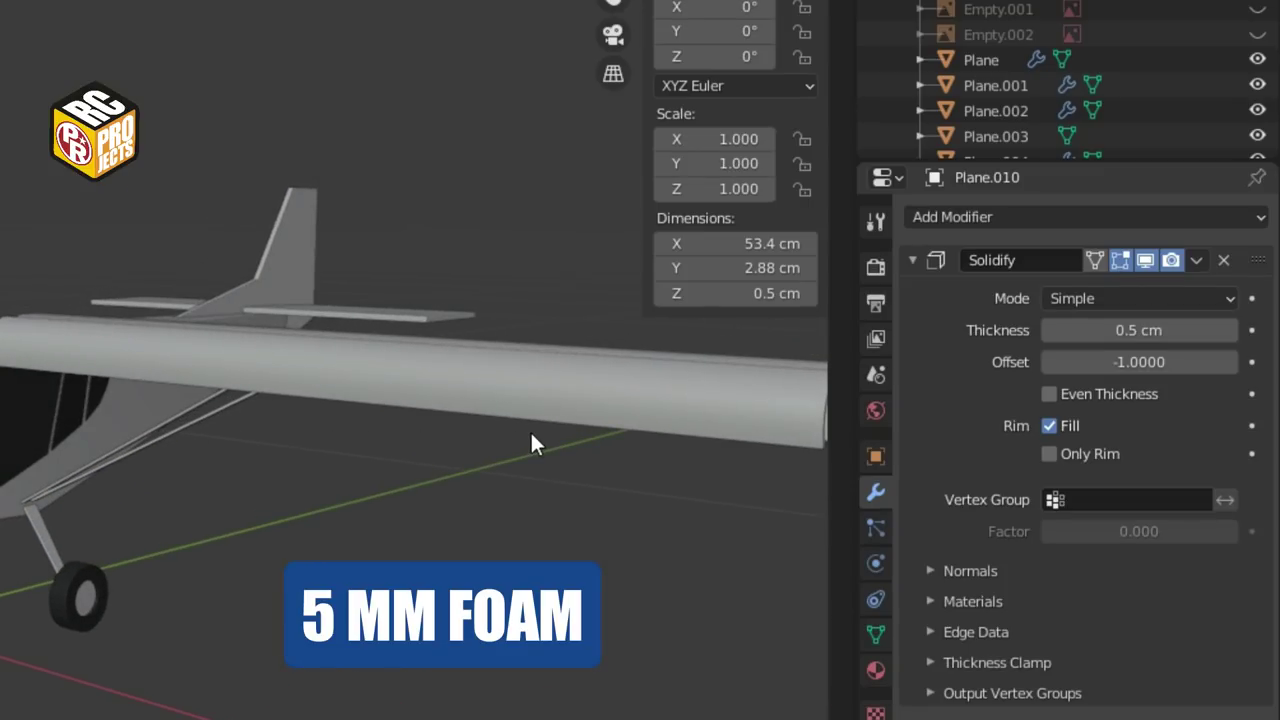
{"action": "middle_click_drag", "start_coordinate": [531, 438], "coordinate": [249, 443]}
Duplicate the horizontal stabilizer as a second foam layer and shorten the copy to 6.66 cm in Y
{"action": "left_click", "coordinate": [468, 343]}
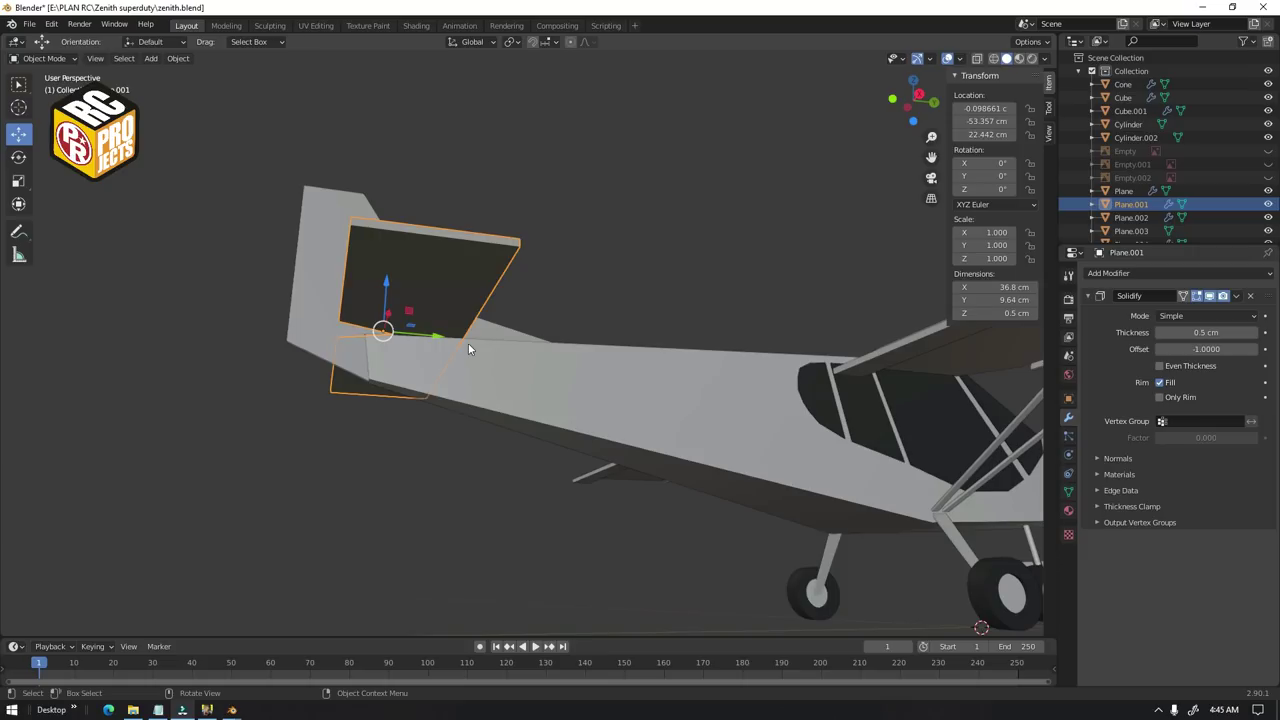
{"action": "middle_click_drag", "start_coordinate": [506, 370], "coordinate": [449, 283]}
{"action": "key", "text": "Tab"}
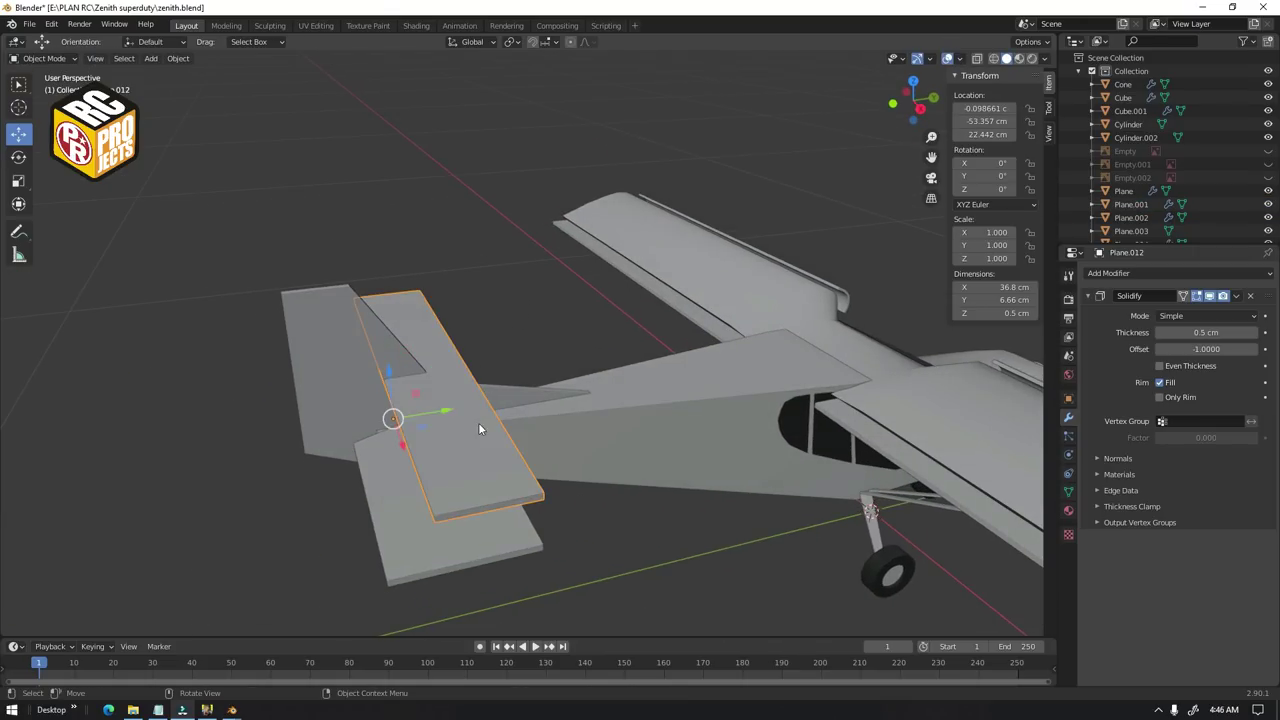
{"action": "middle_click_drag", "start_coordinate": [478, 422], "coordinate": [390, 318]}
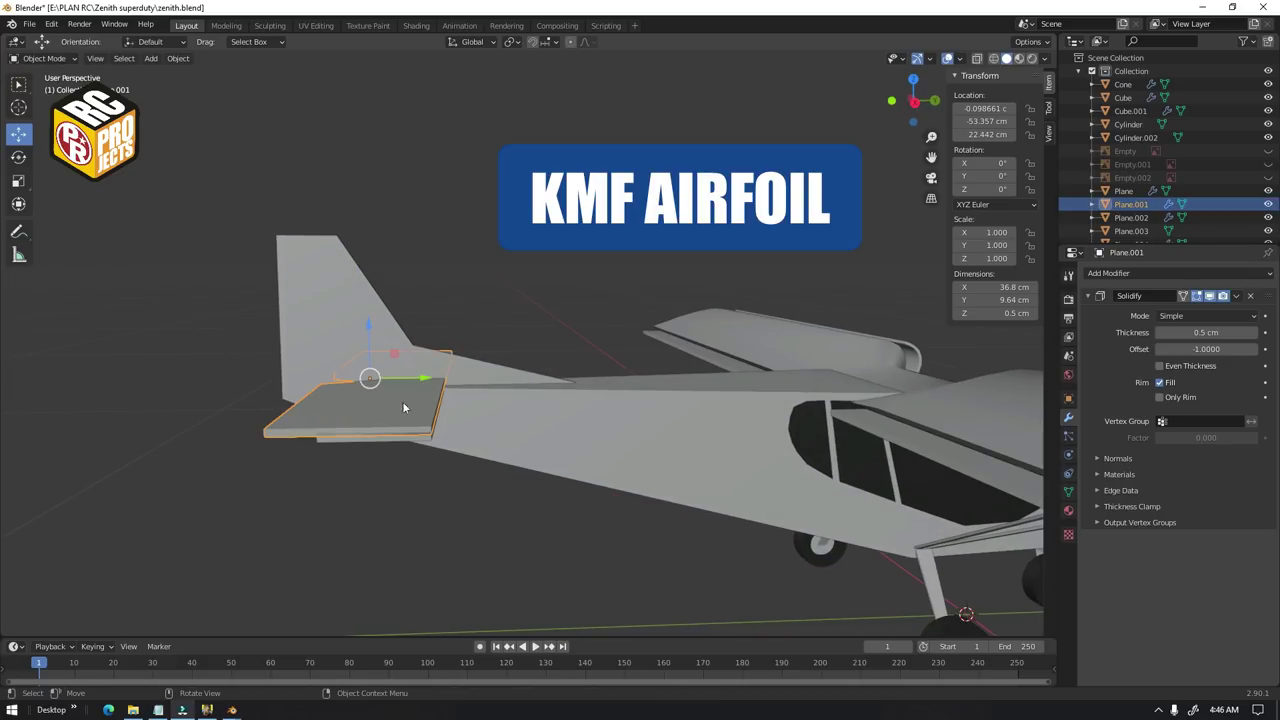
Raise the original horizontal stabilizer to Z 22.989 cm so it sits on top of the shorter layer
{"action": "middle_click_drag", "start_coordinate": [402, 401], "coordinate": [391, 331]}
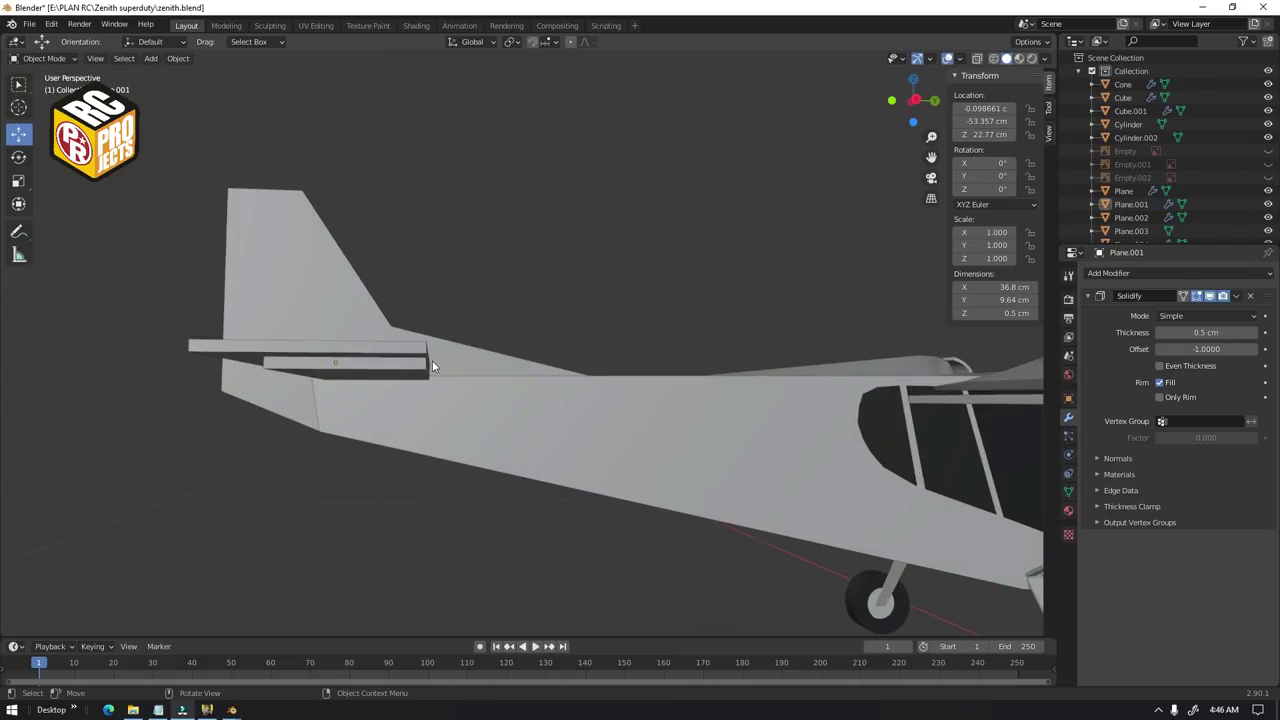
{"action": "middle_click_drag", "start_coordinate": [382, 317], "coordinate": [370, 362]}
{"action": "left_click", "coordinate": [372, 344]}
{"action": "middle_click_drag", "start_coordinate": [422, 325], "coordinate": [366, 353]}
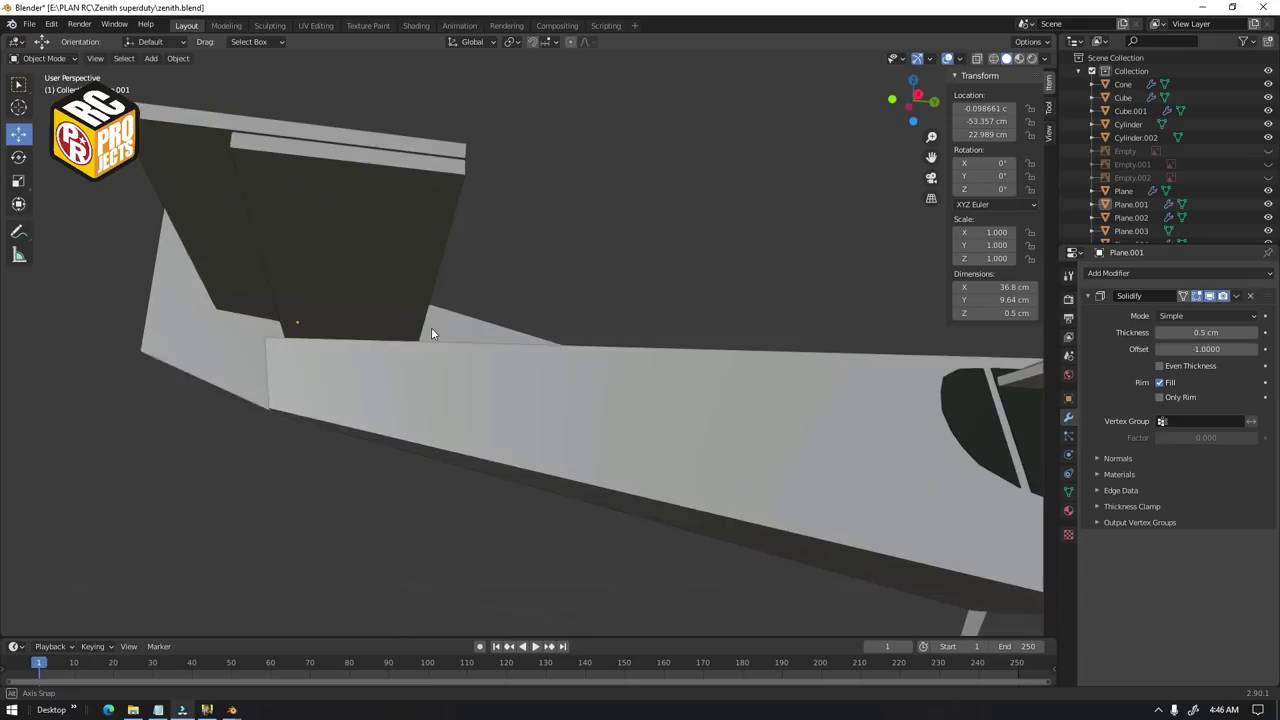
{"action": "middle_click_drag", "start_coordinate": [431, 327], "coordinate": [395, 298]}
Move the rear edge of the lower stabilizer layer forward, reducing its Y dimension to 5.63 cm
{"action": "key", "text": "Tab"}
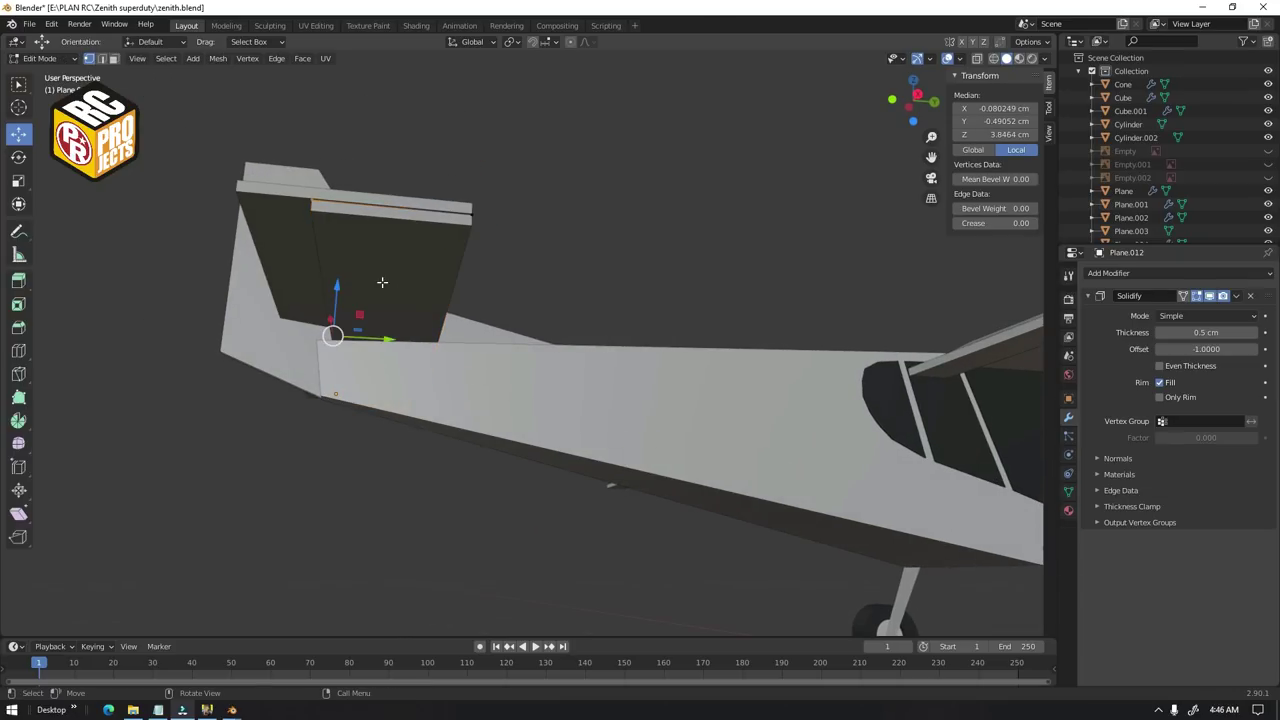
{"action": "key", "text": "alt+z"}
{"action": "left_click_drag", "start_coordinate": [278, 168], "coordinate": [368, 440]}
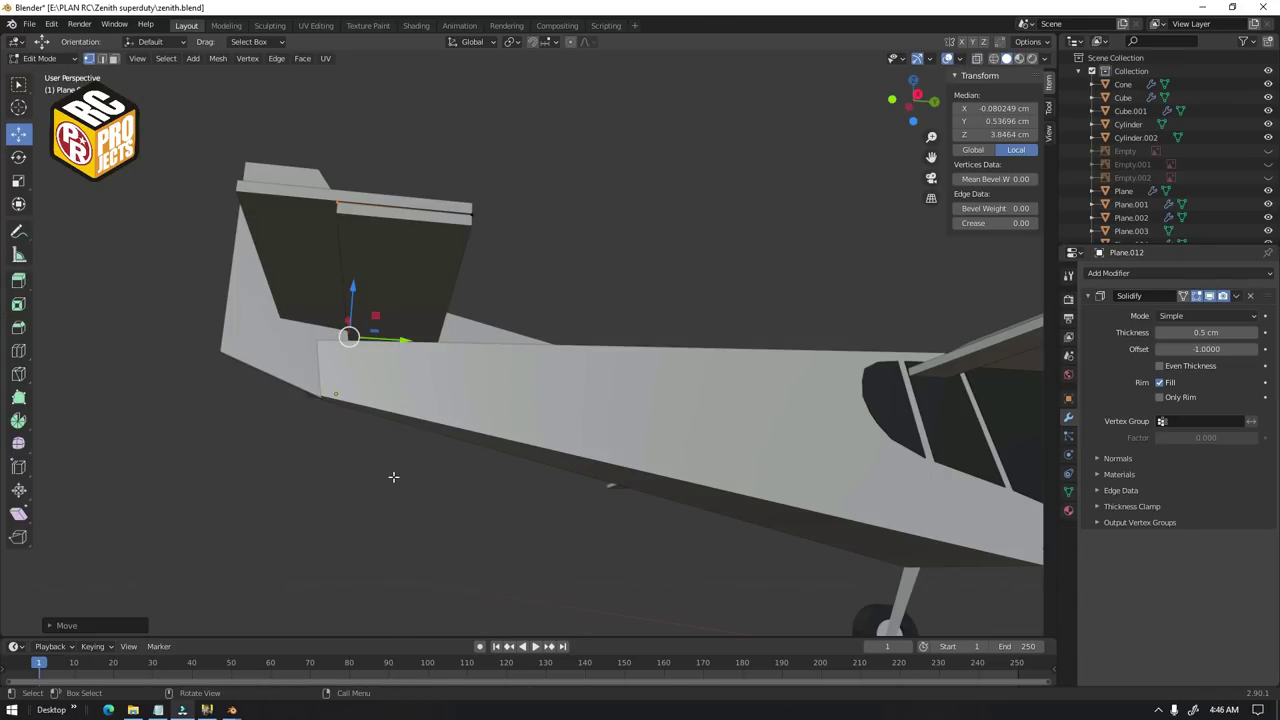
{"action": "middle_click_drag", "start_coordinate": [391, 477], "coordinate": [474, 527]}
{"action": "scroll", "coordinate": [349, 521], "scroll_direction": "up", "scroll_amount": 2}
{"action": "left_click", "coordinate": [347, 520]}
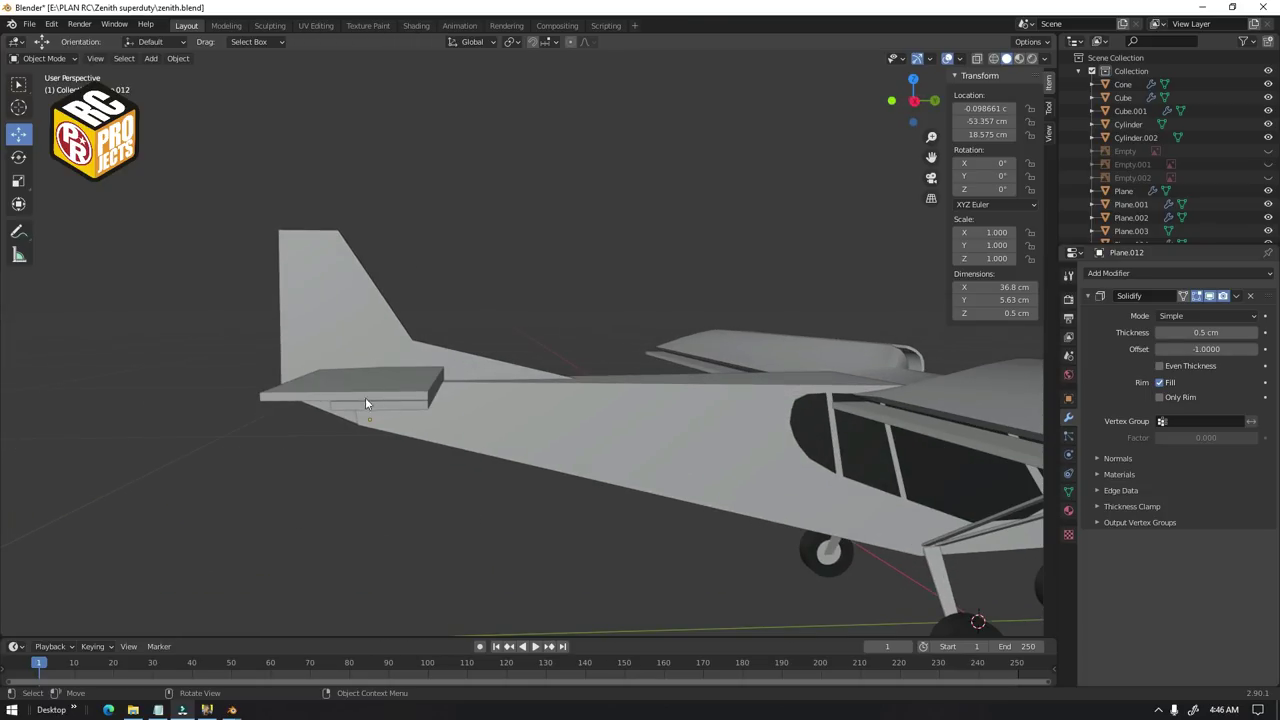
{"action": "middle_click_drag", "start_coordinate": [341, 419], "coordinate": [715, 302]}
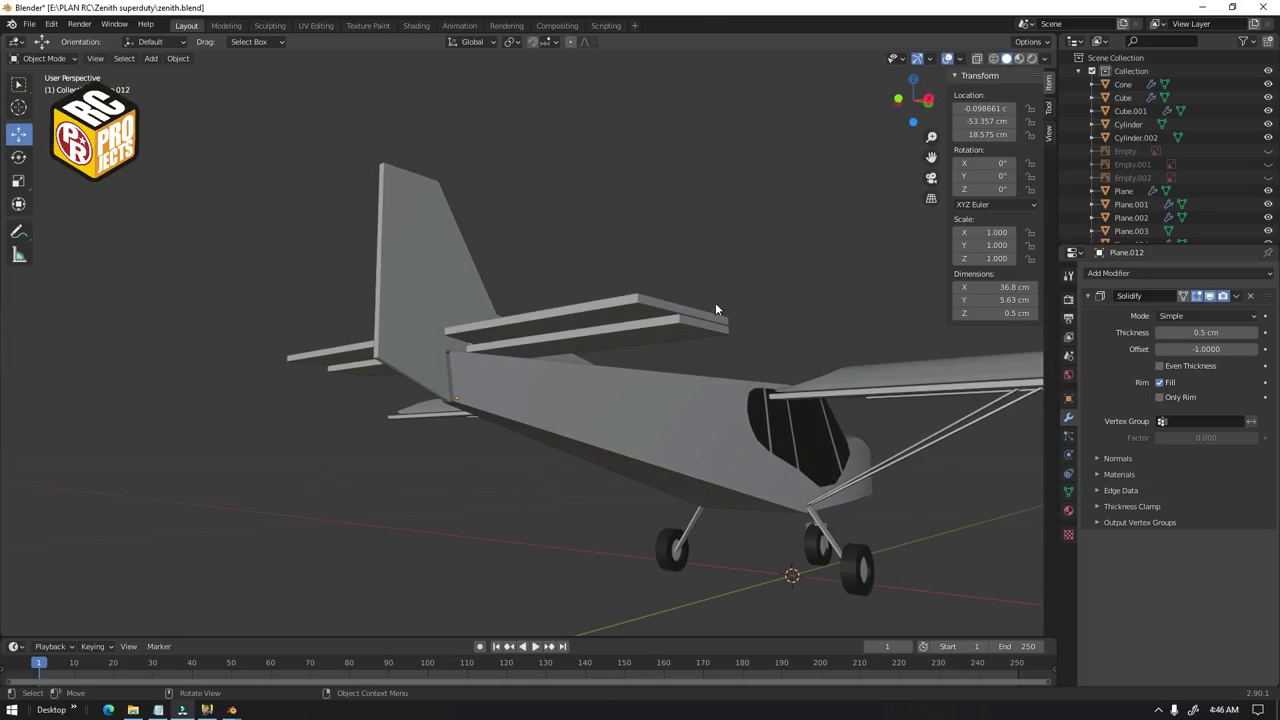
{"action": "middle_click_drag", "start_coordinate": [811, 425], "coordinate": [699, 435]}
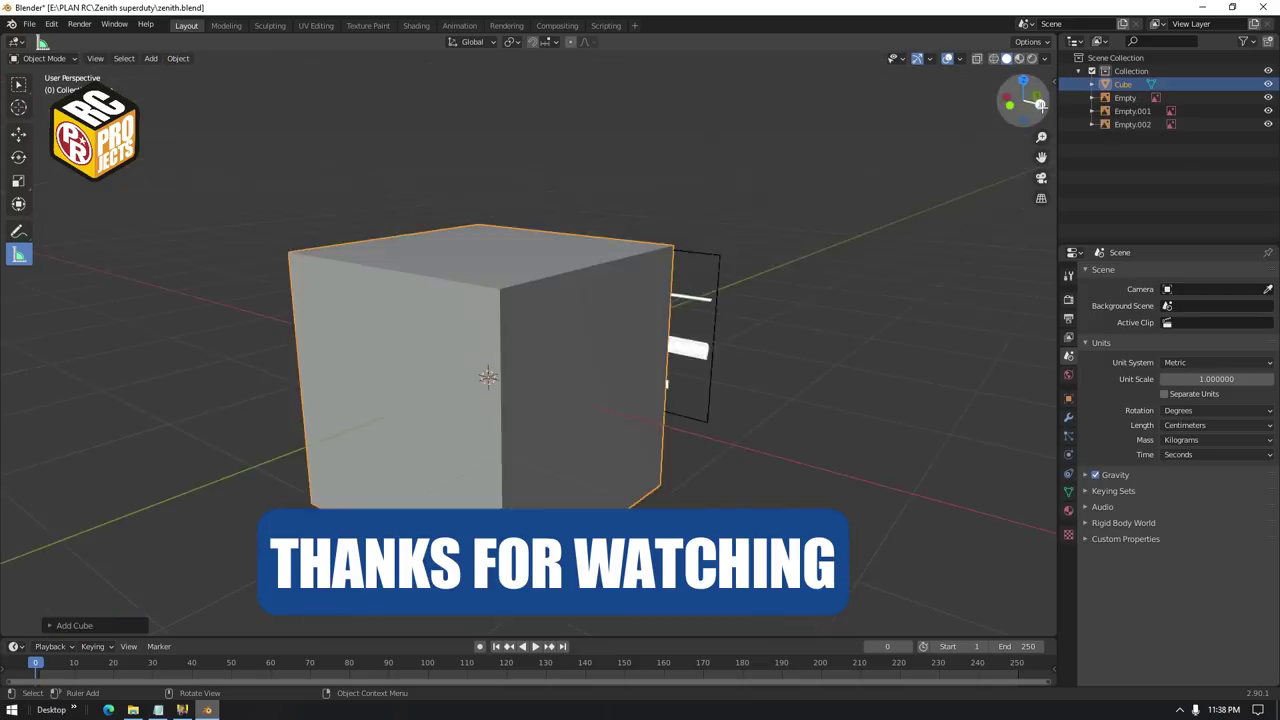